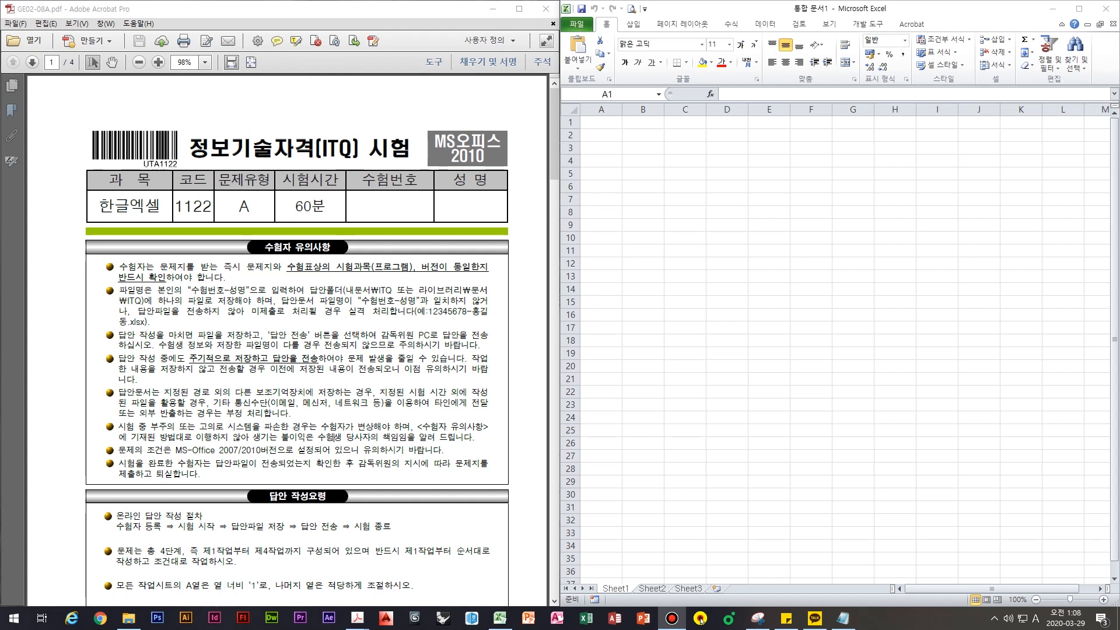
Group Sheet1 through Sheet3 and set the width of column A to 1 on all of them
click(710, 240)
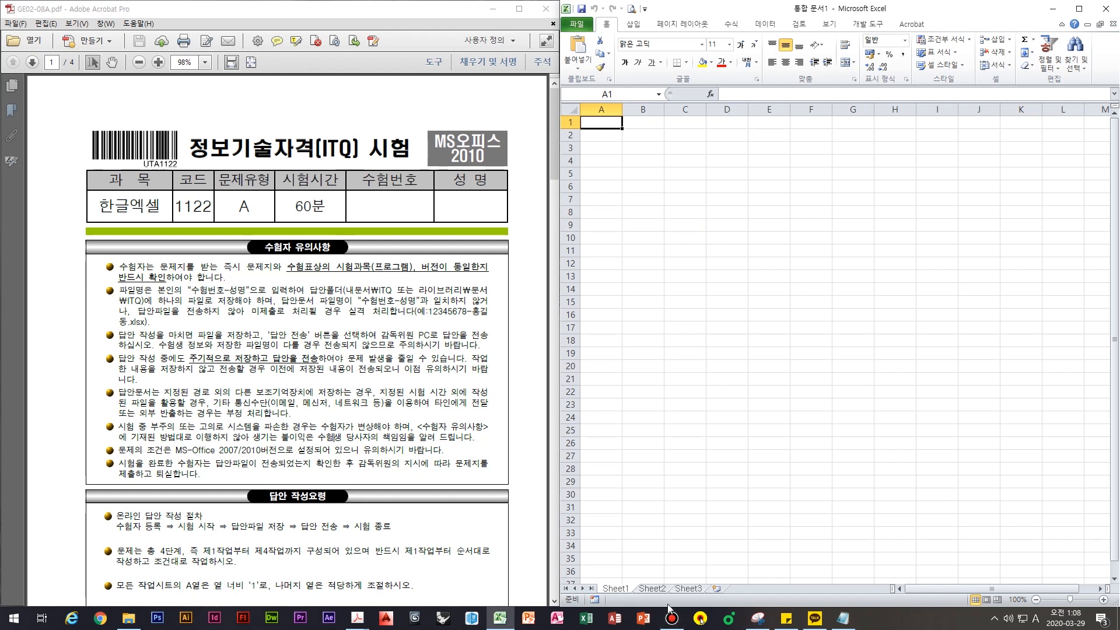
shift+click(688, 589)
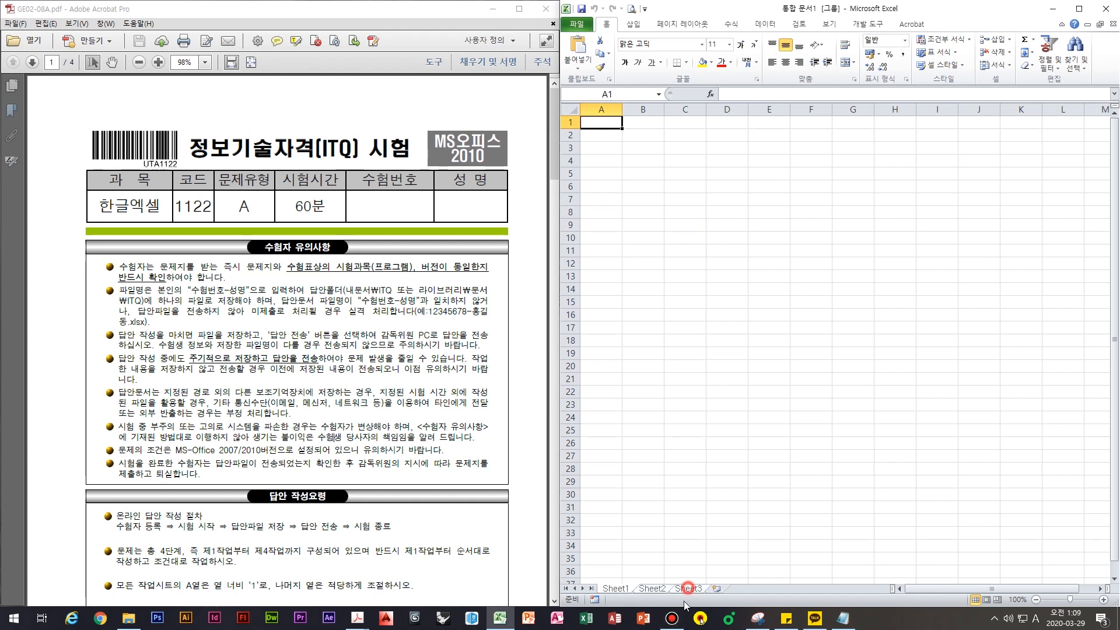
right_click(601, 109)
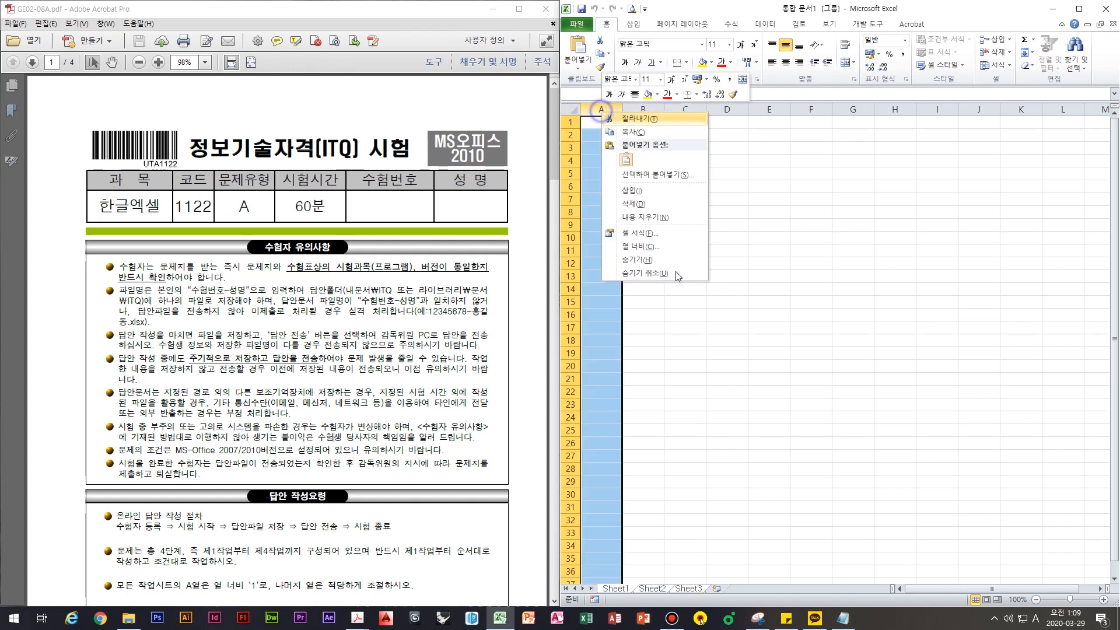
click(653, 244)
text(1)
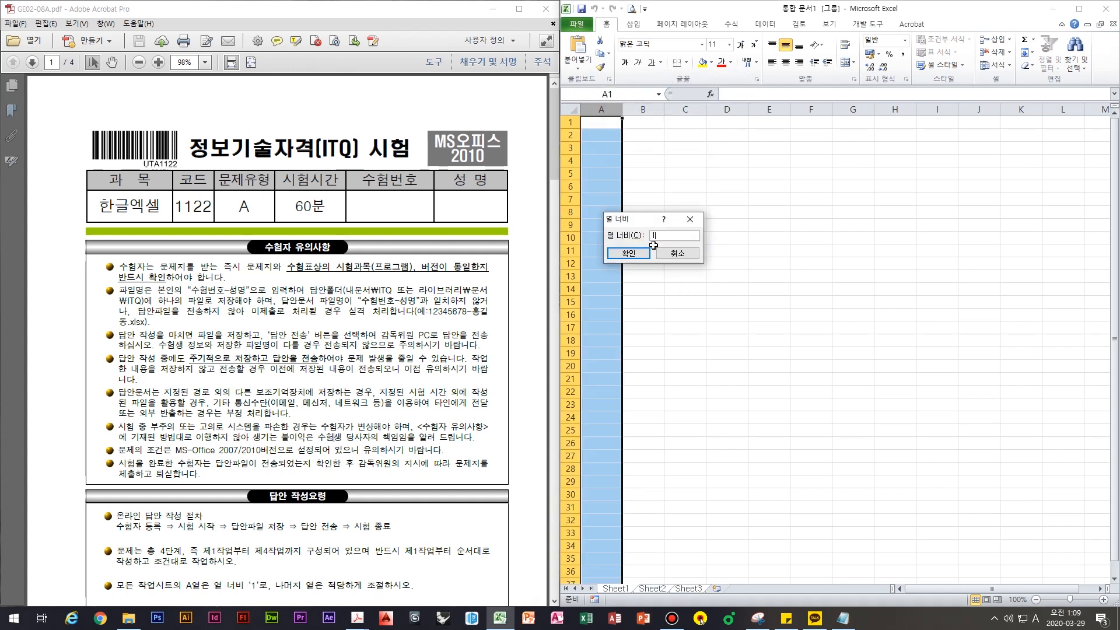
key(Return)
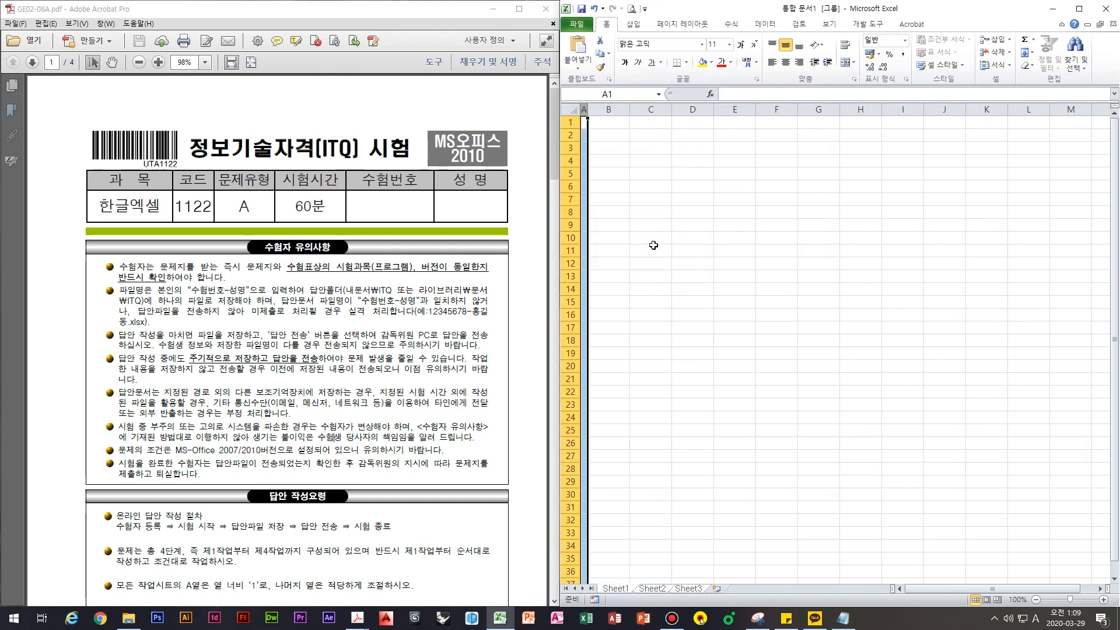
Rename the three sheets as 제1작업, 제2작업 and 제3작업, and make the 제1작업 sheet active
double_click(616, 589)
key(BackSpace)
key(Hangul)
text(제1작업)
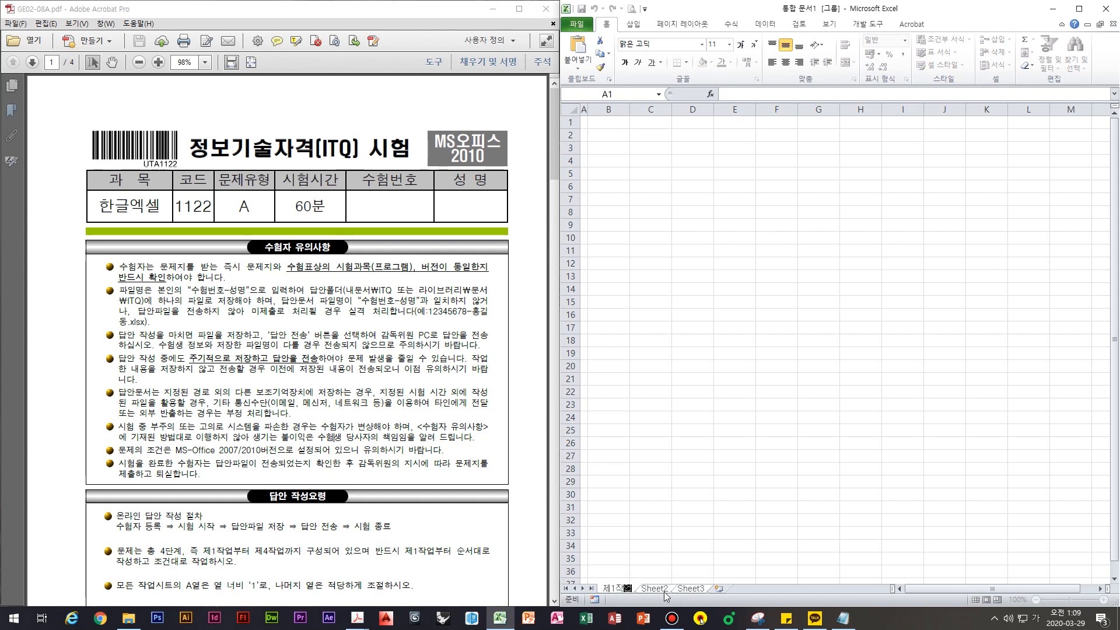
double_click(654, 588)
text(제2작ㅇ)
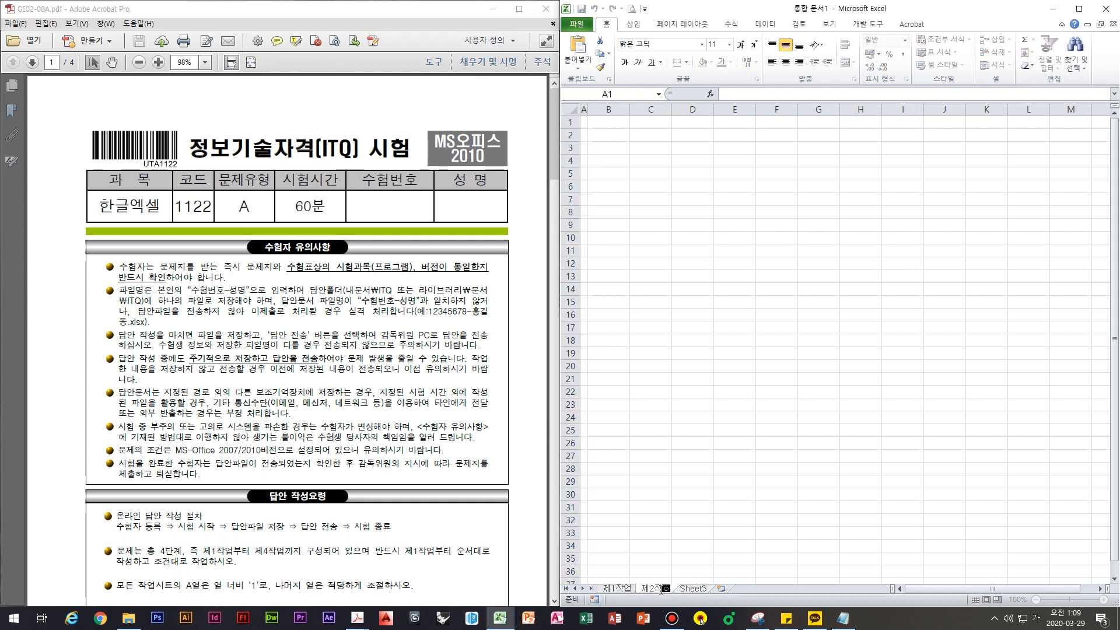
text(업)
double_click(694, 589)
text(제3작)
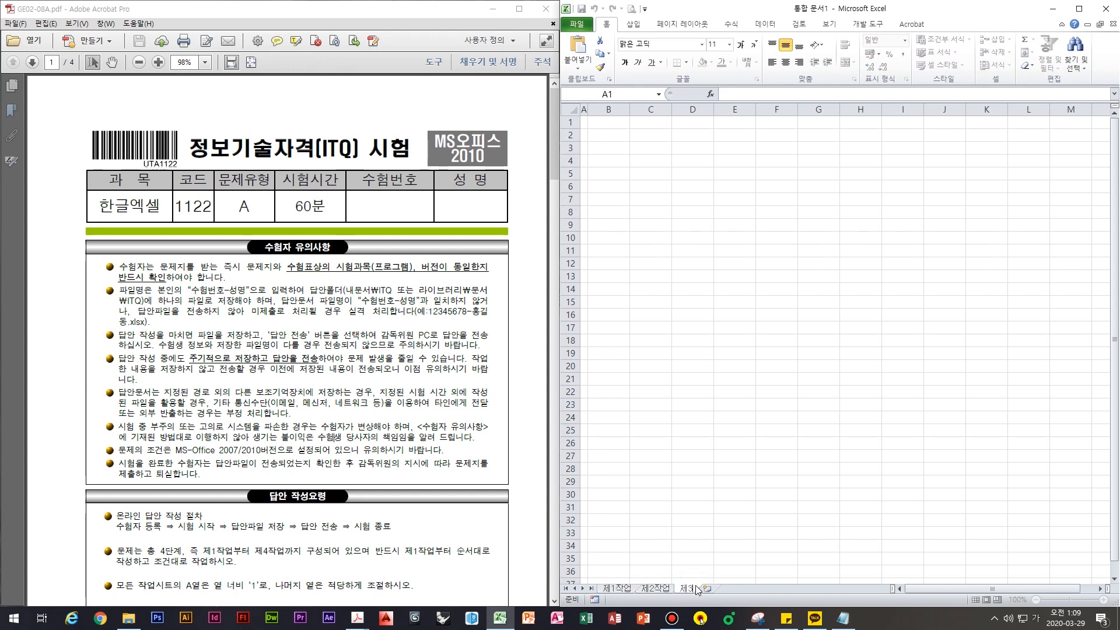
text(업)
key(Return)
key(ctrl+space)
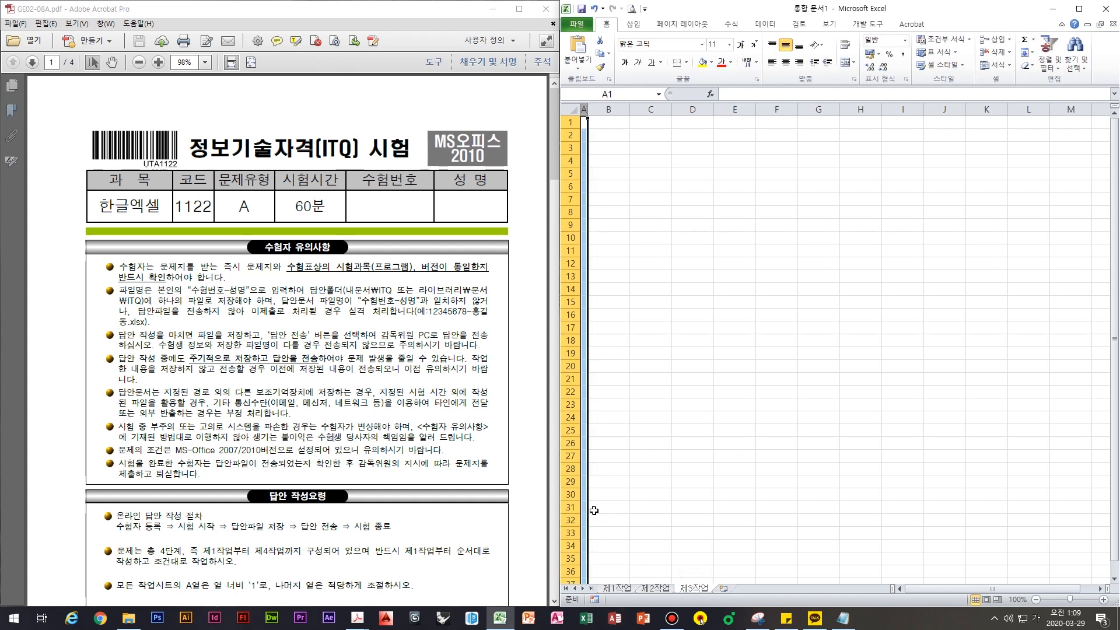
click(617, 588)
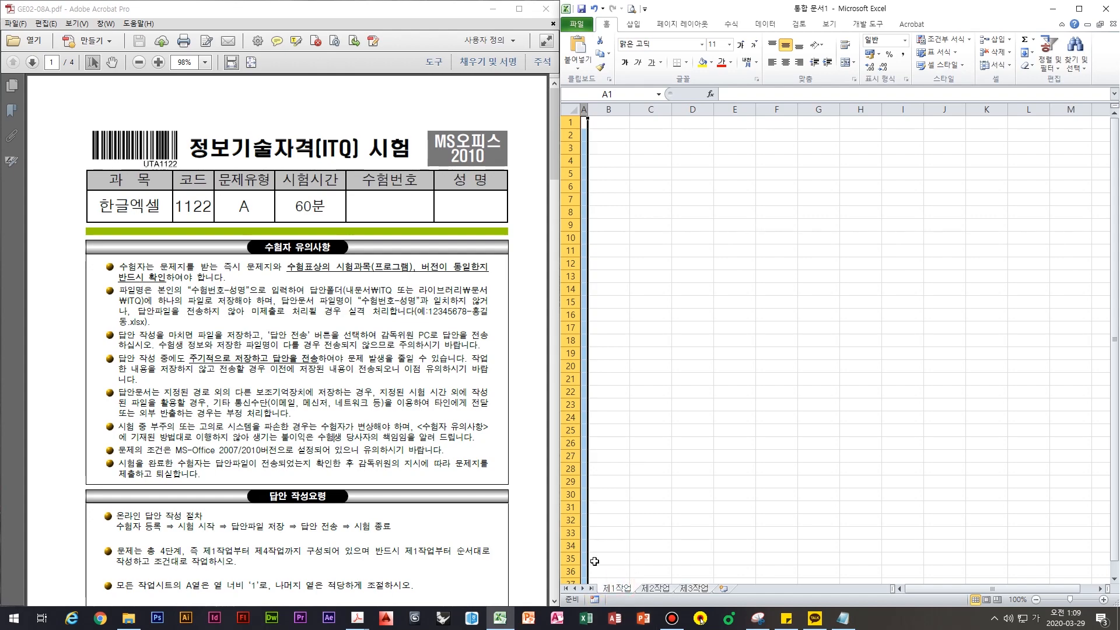
Switch to the exam PDF in Adobe Acrobat and show the [제1작업] output table with its conditions
click(343, 407)
scroll(327, 397, down, 12)
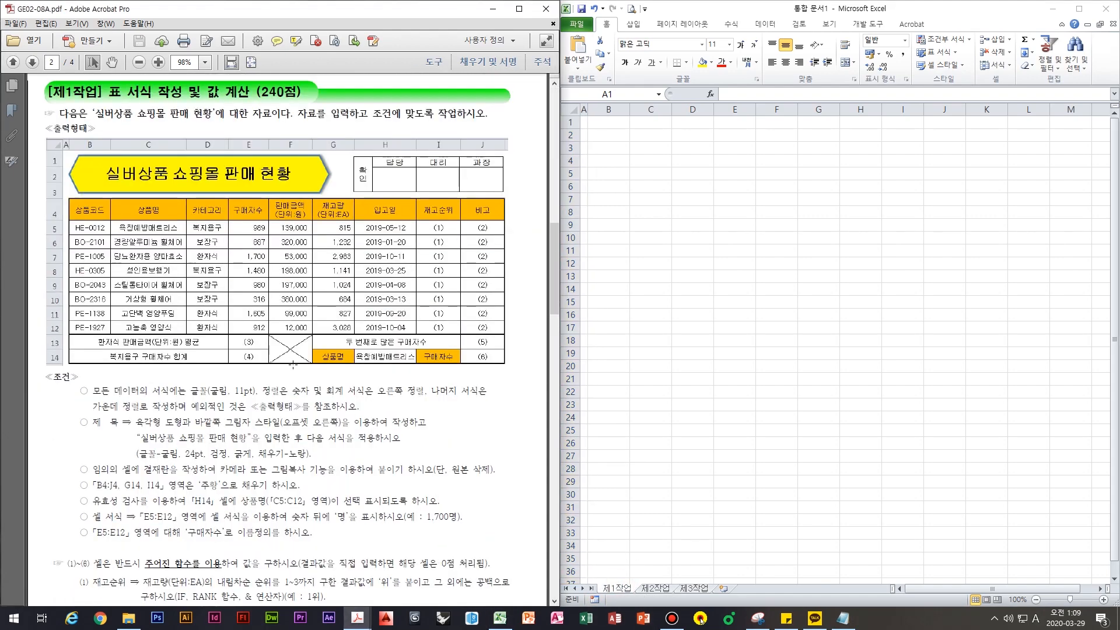
scroll(293, 365, down, 1)
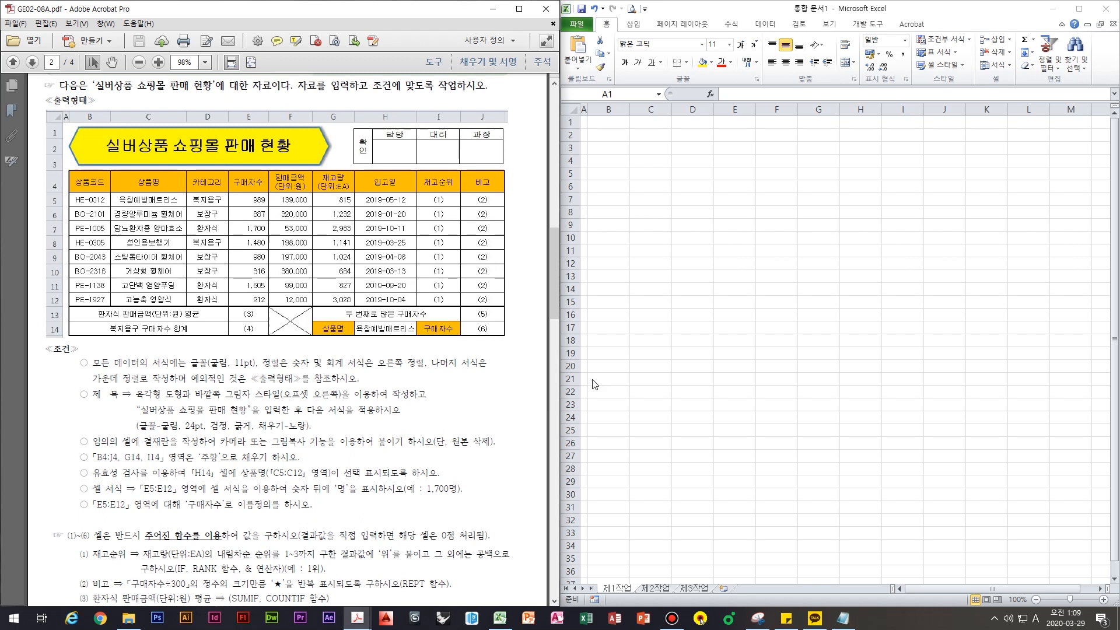
Back in Excel, select the table range B4:J14 on 제1작업 and enter the header 상품코드 in B4
click(683, 273)
drag(609, 160, 937, 293)
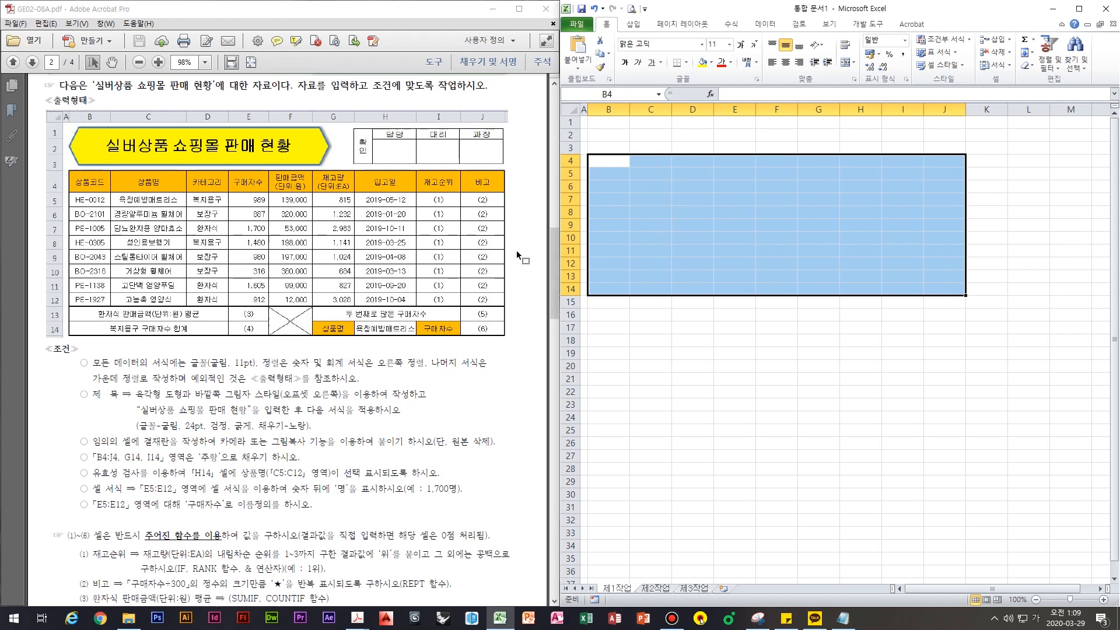
text(상푸)
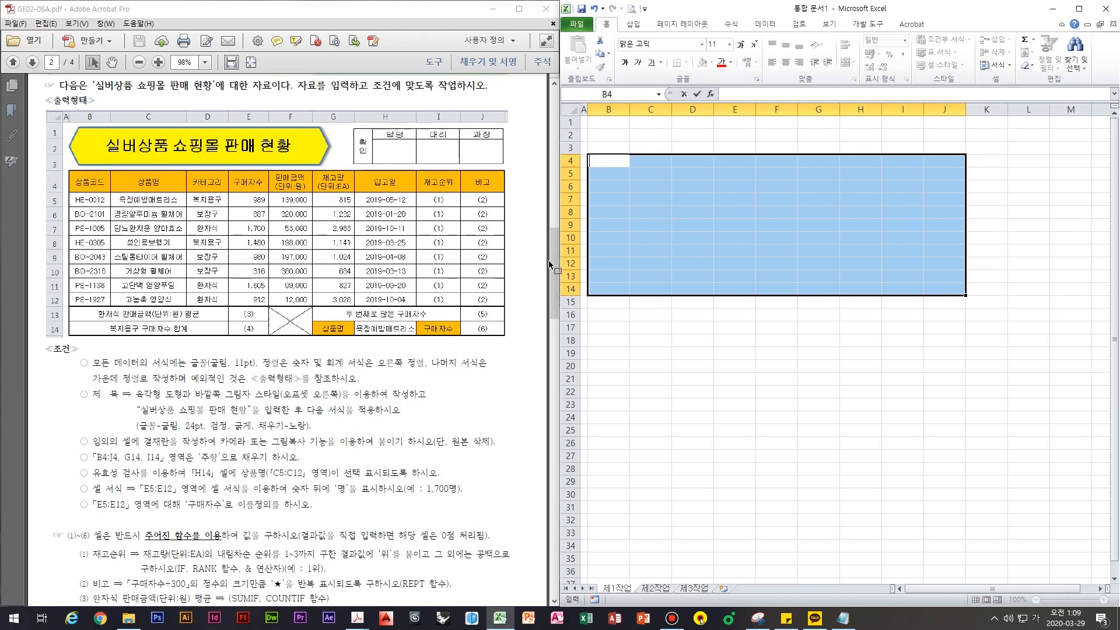
text(ㅁ코드)
key(Return)
Enter the product codes HE-0012, BO-2101, PE-1005, HE-0305, BO-2043, BO-2316, PE-1138 and PE-1927 in B5:B12
text(ㅗ)
key(BackSpace)
key(Hangul)
text(H)
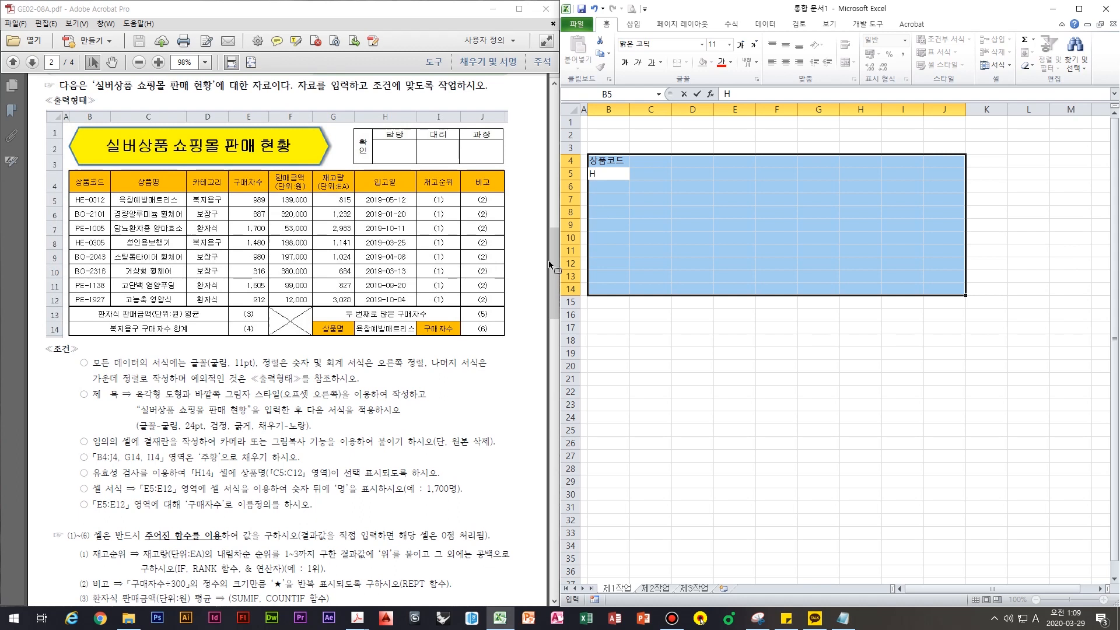
text(E-0012)
key(Return)
text(B)
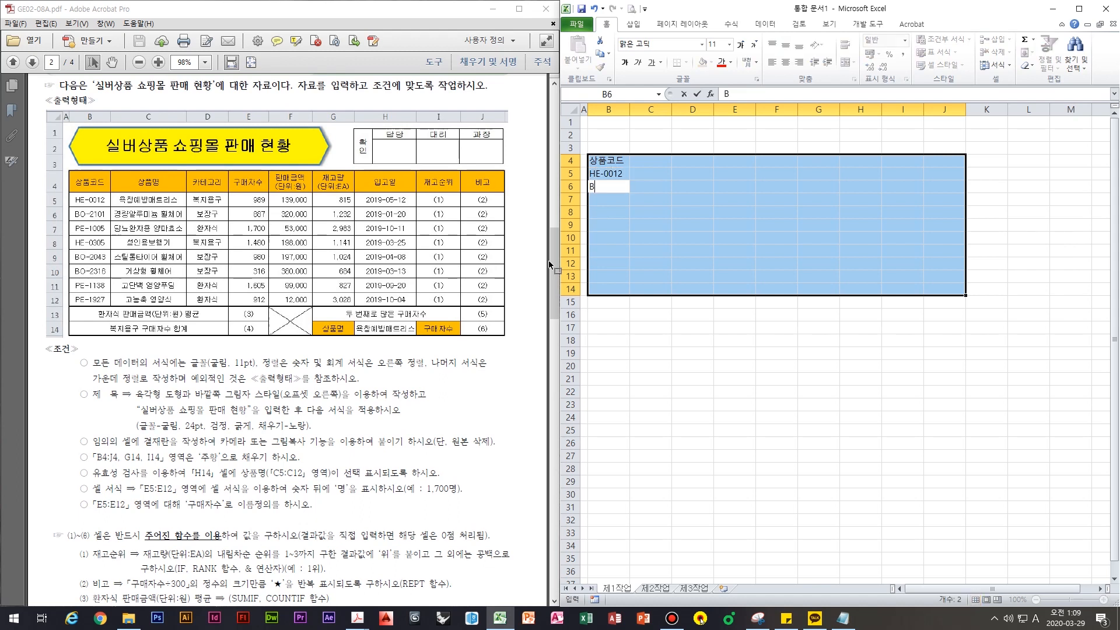
text(O-2101)
key(Return)
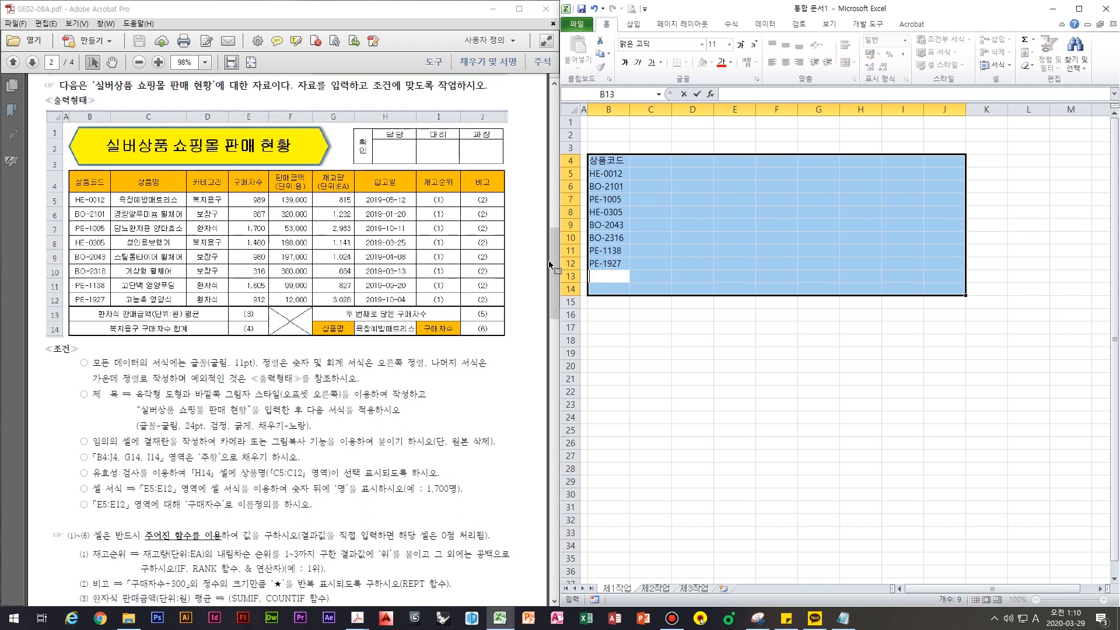
Enter the summary labels 환자식 판매금액(단위:원) 평균 in B13 and 복지용구 구매자수 합계 in B14
key(Hangul)
text(환자식 판매금애)
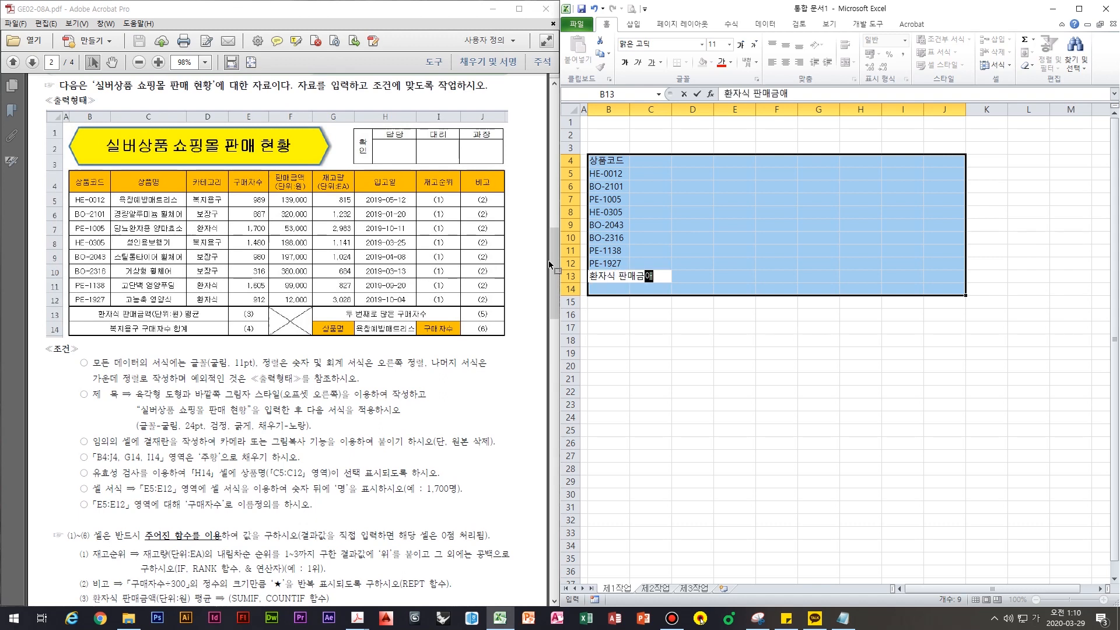
text((단)
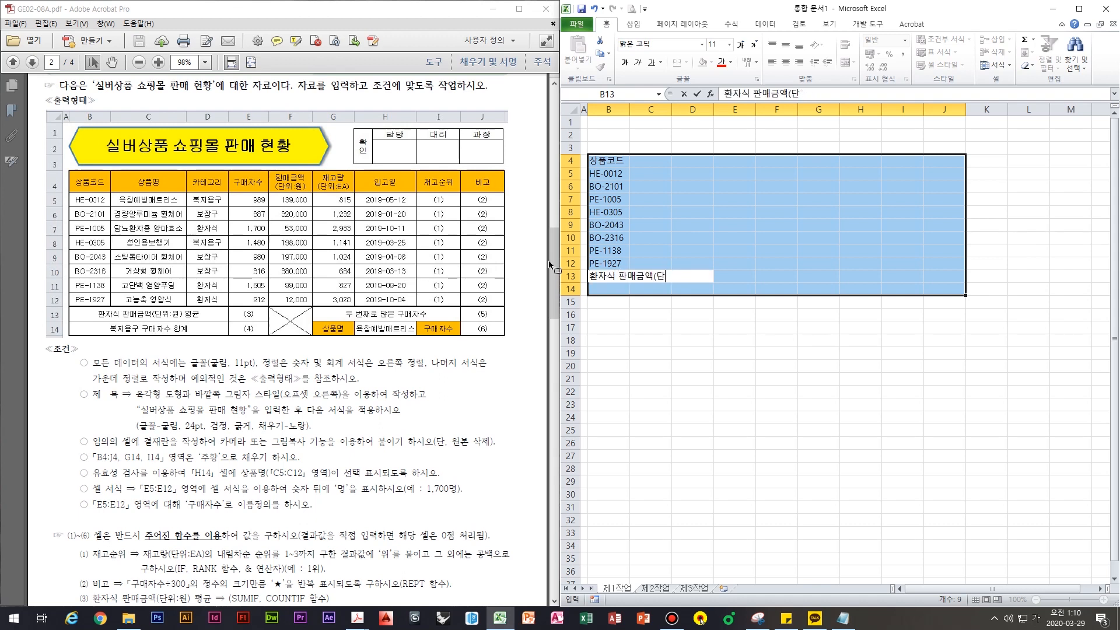
text(우위:원))
text( 평균)
key(Return)
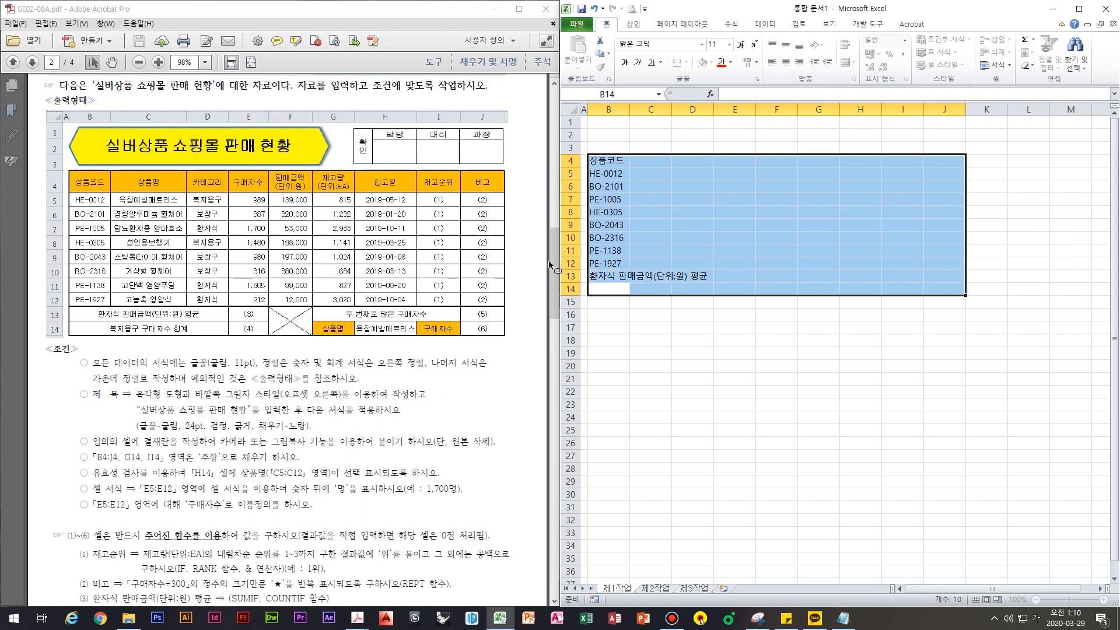
text(복지용구 구매자)
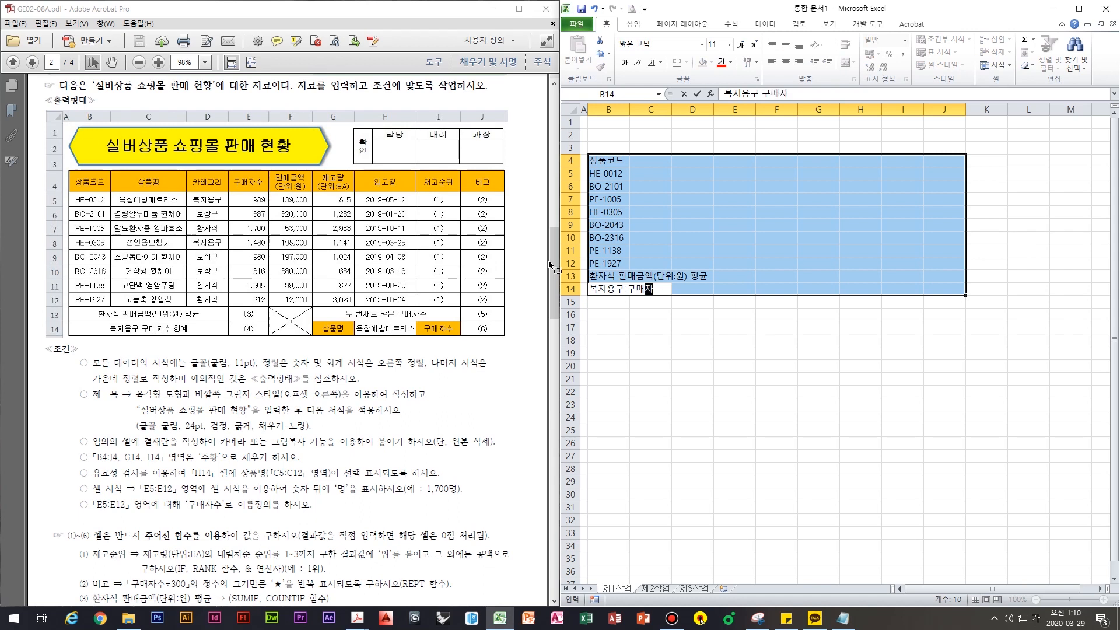
text(수 합계)
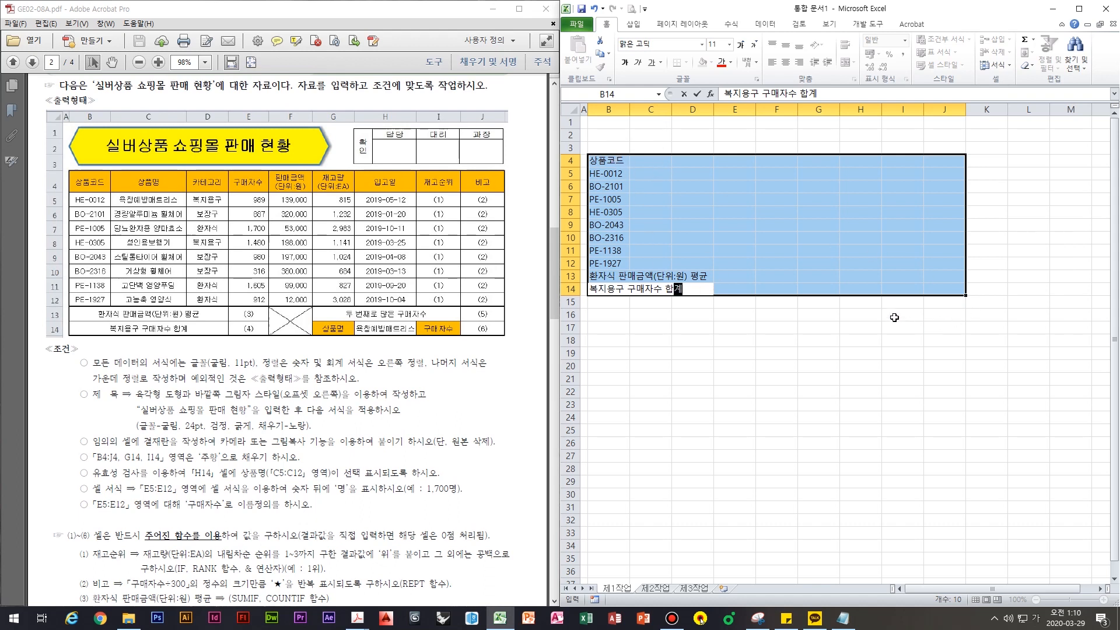
key(Return)
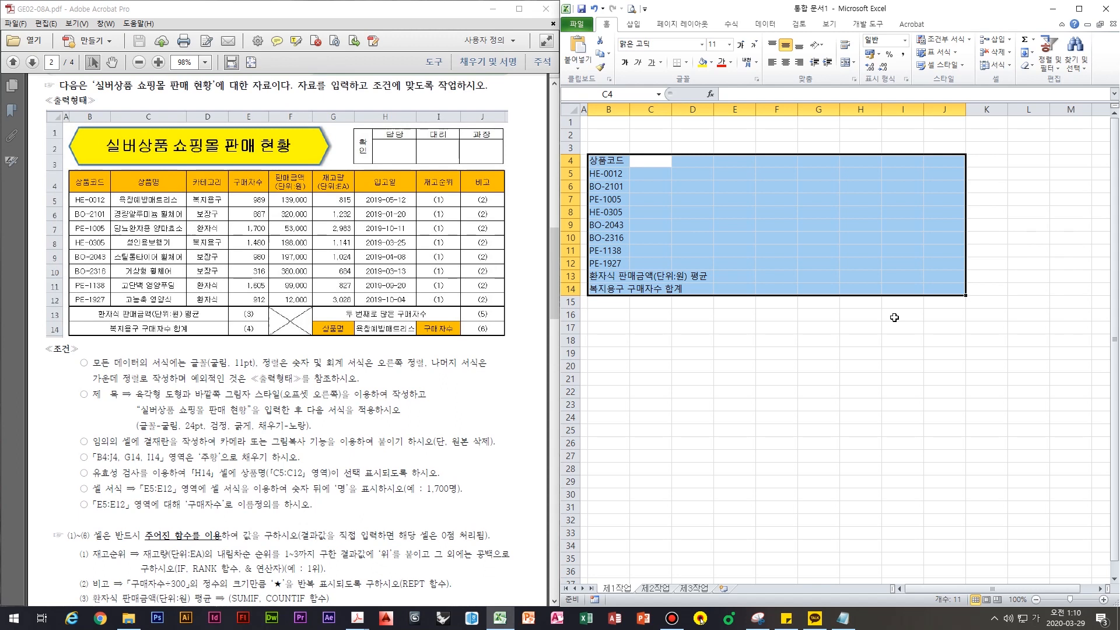
Fill C4:C12 with 상품명, 욕창예방매트리스, 경량알루미늄 휠체어, 당뇨환자용 양파효소, 성인용보행기, 스틸통타이어 휠체어, 거상형 휠체어, 고단백 영양푸딩 and 고농축 영양식
text(상품며)
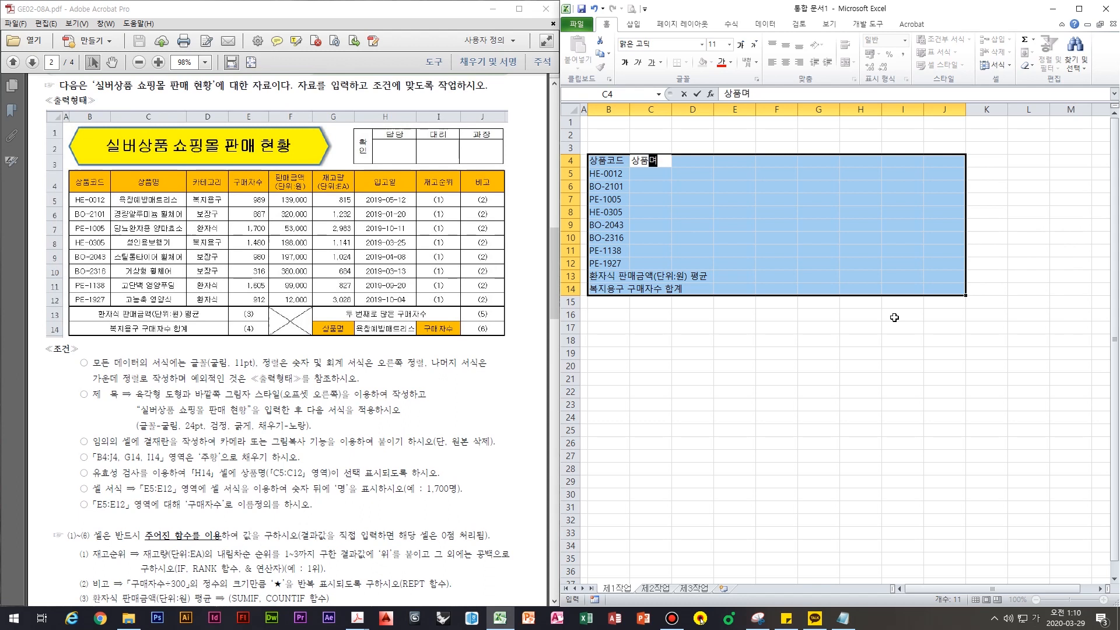
key(Return)
text(욕창예방매)
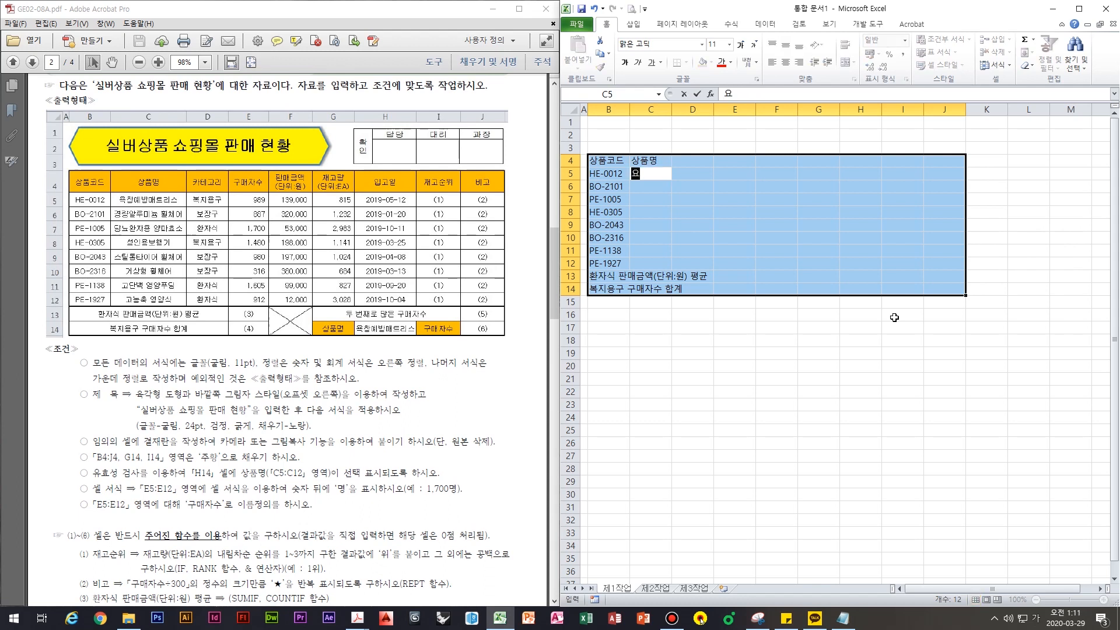
text(트리스)
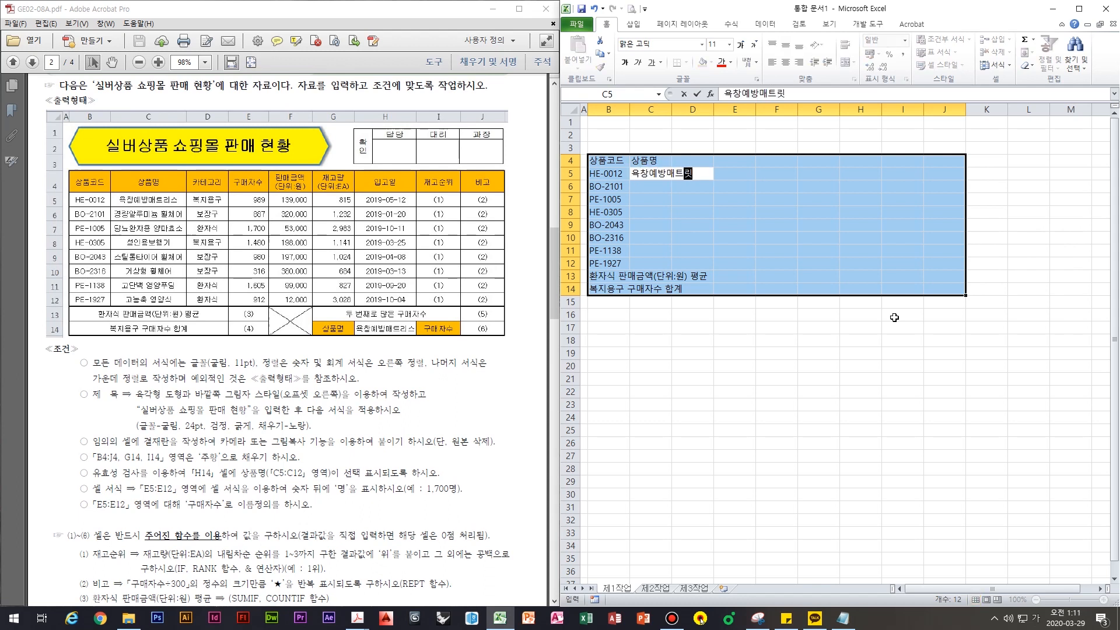
key(Return)
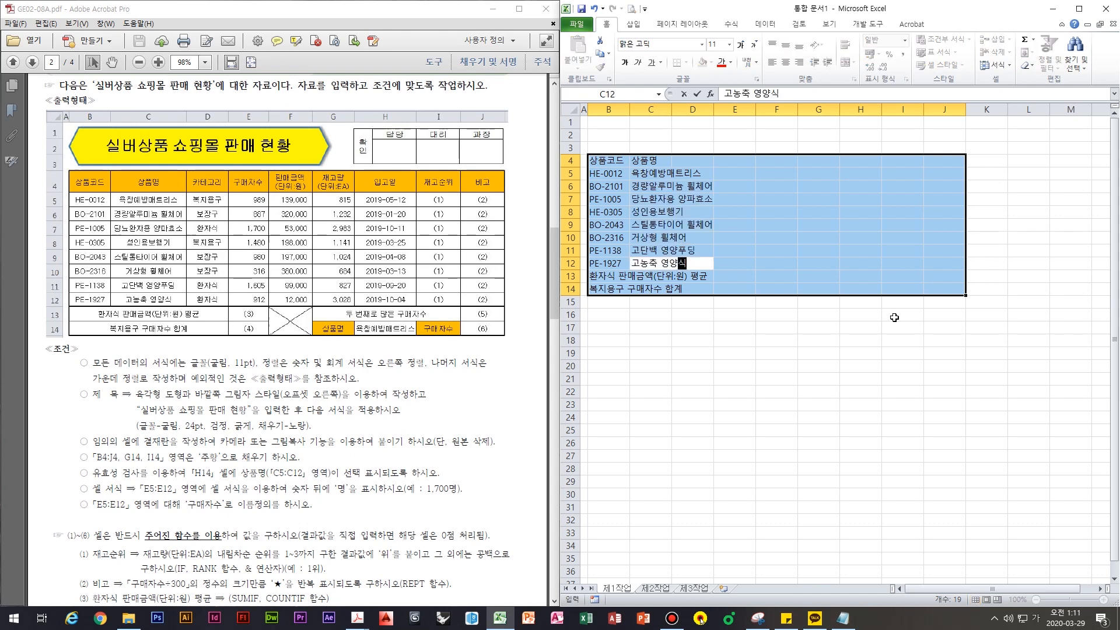
key(Return)
key(Return)
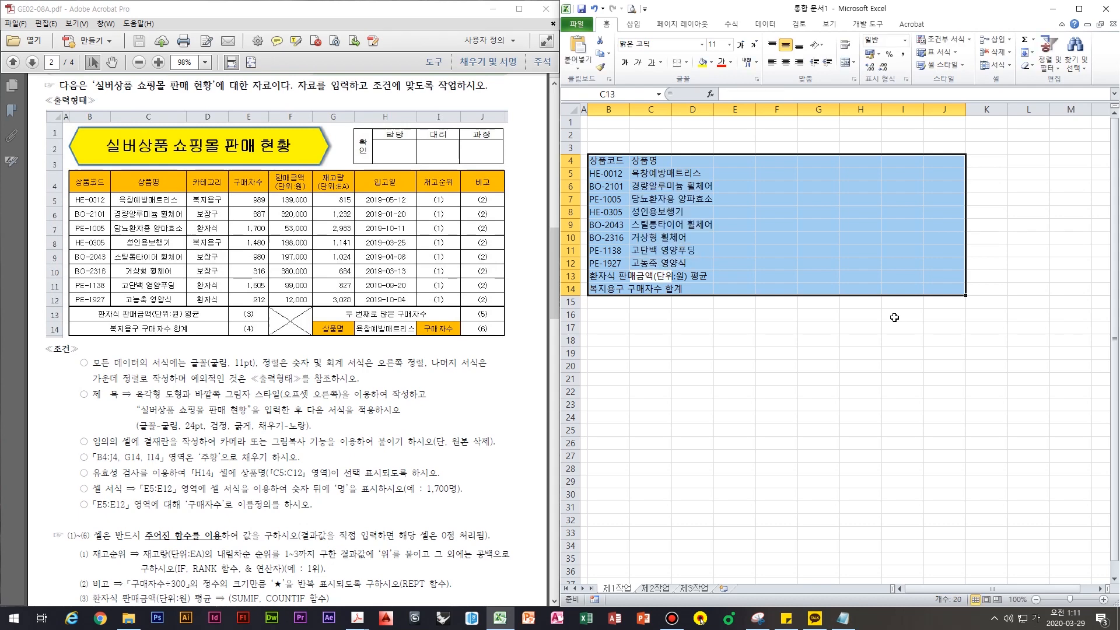
key(Return)
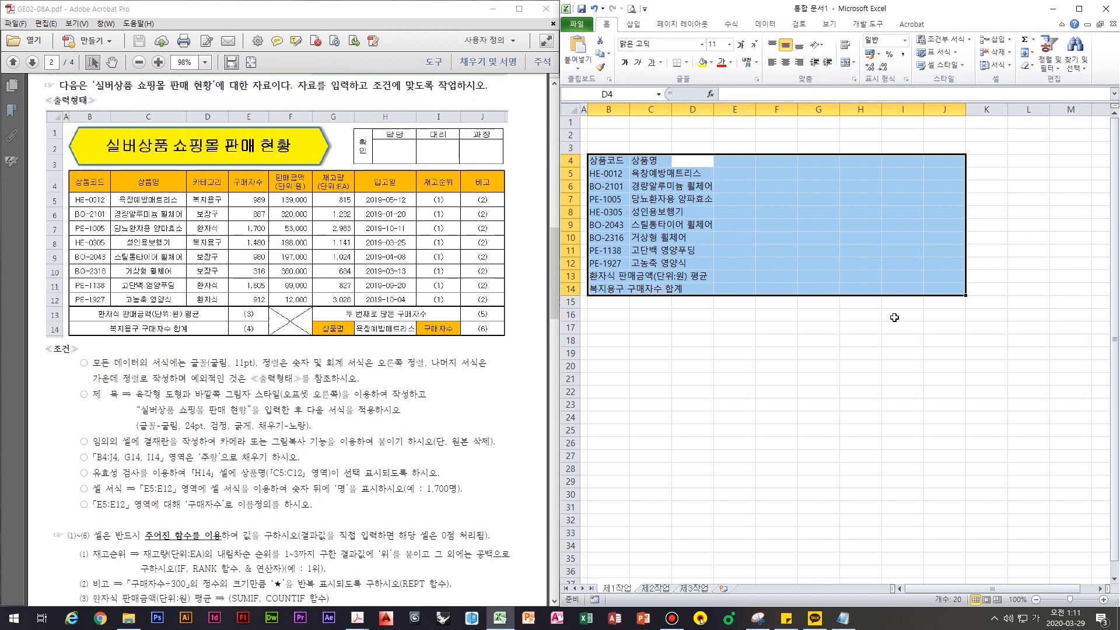
Enter the header 카테고리 in D4 and the categories 복지용구, 보장구 and 환자식 in D5:D7
text(카테고리)
key(Return)
text(복지용구)
key(Return)
text(보장구)
key(Return)
text(ㅎ환자식)
key(Return)
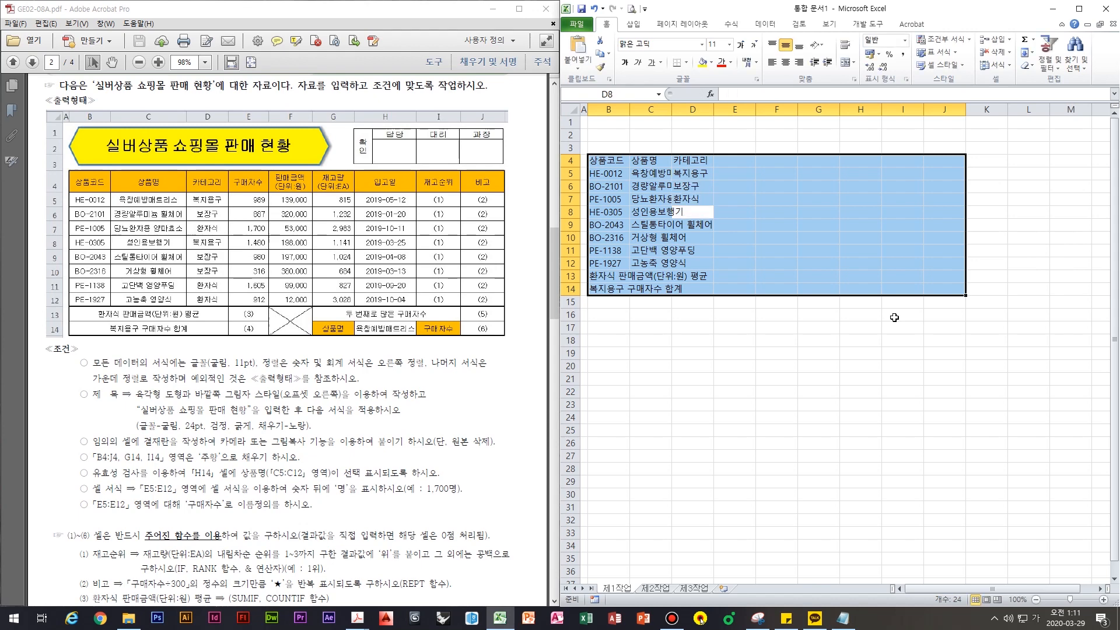
Complete the category column by entering 복지용구, 보장구, 보장구, 환자식 and 환자식 in D8:D12
text(복지용구)
key(Return)
text(보장구)
key(Return)
text(보장구)
key(Return)
text(환자식)
key(Return)
text(화)
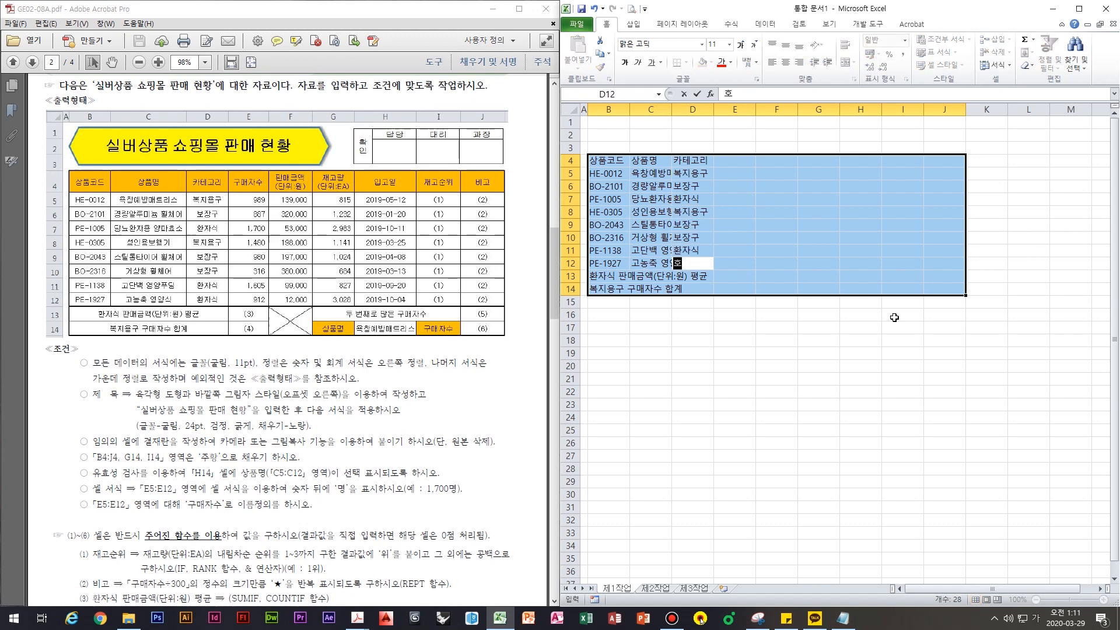
text(ㄴ자식)
key(Return)
key(Return)
key(Return)
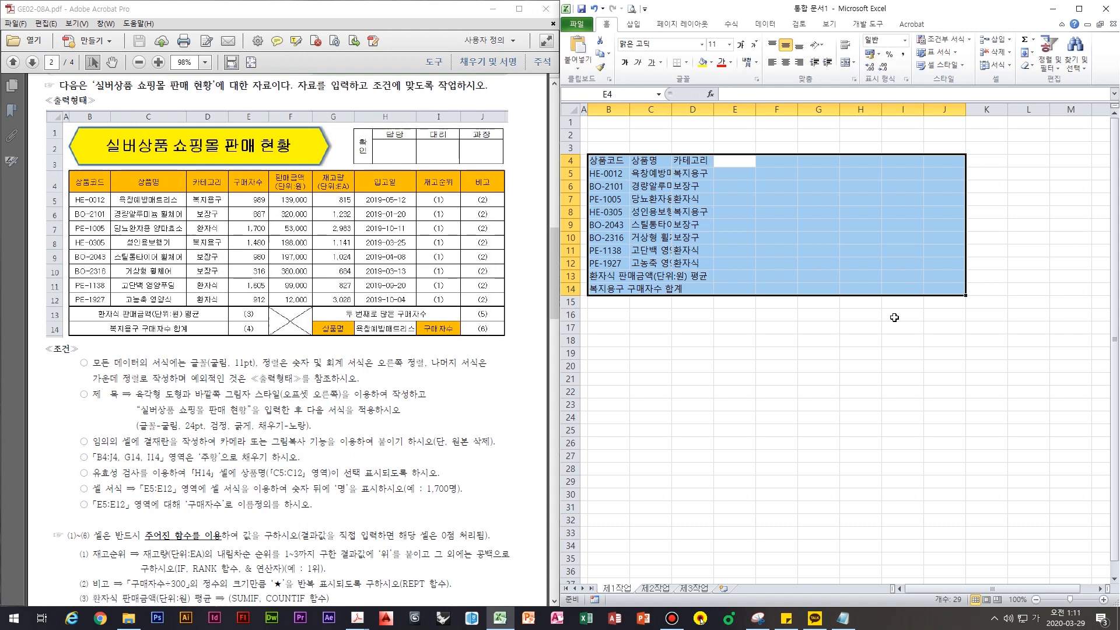
Enter the header 구매자수 in E4 and 989, 887, 1700, 1480, 980, 316, 1605 and 912 in E5:E12
text(구매)
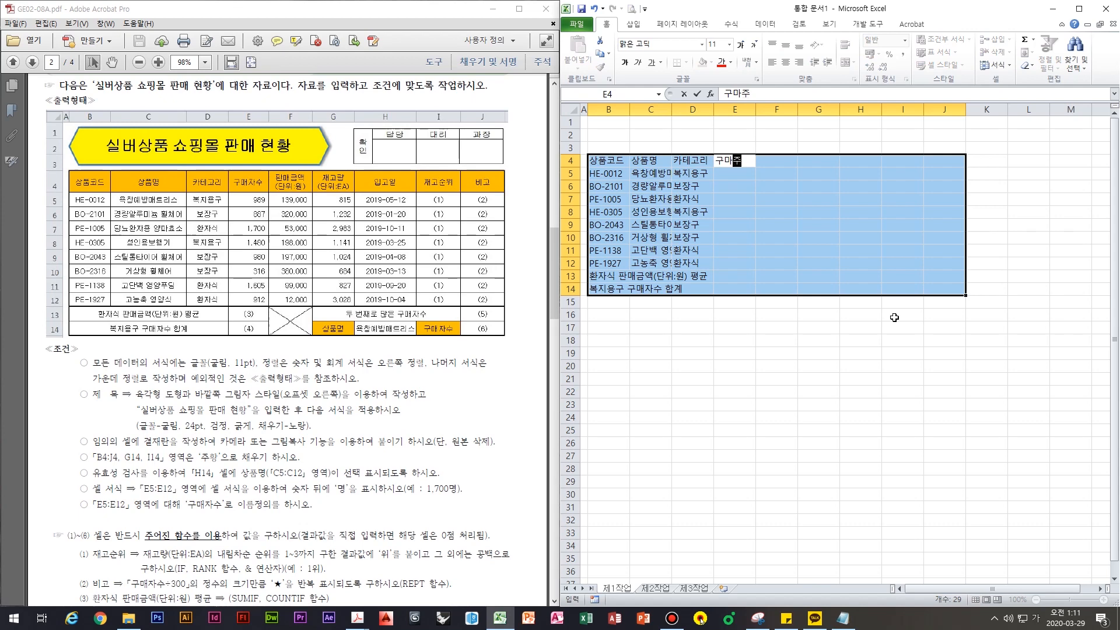
text(자수)
key(Return)
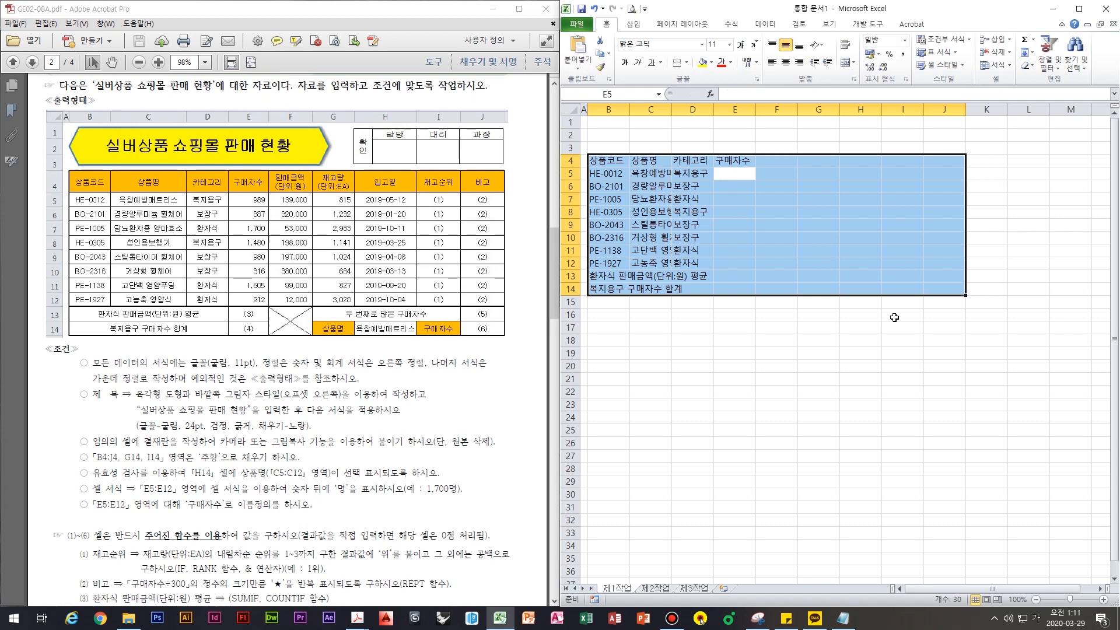
text(989)
key(Return)
text(887)
key(Return)
text(1700 1480 980 316 1605 912)
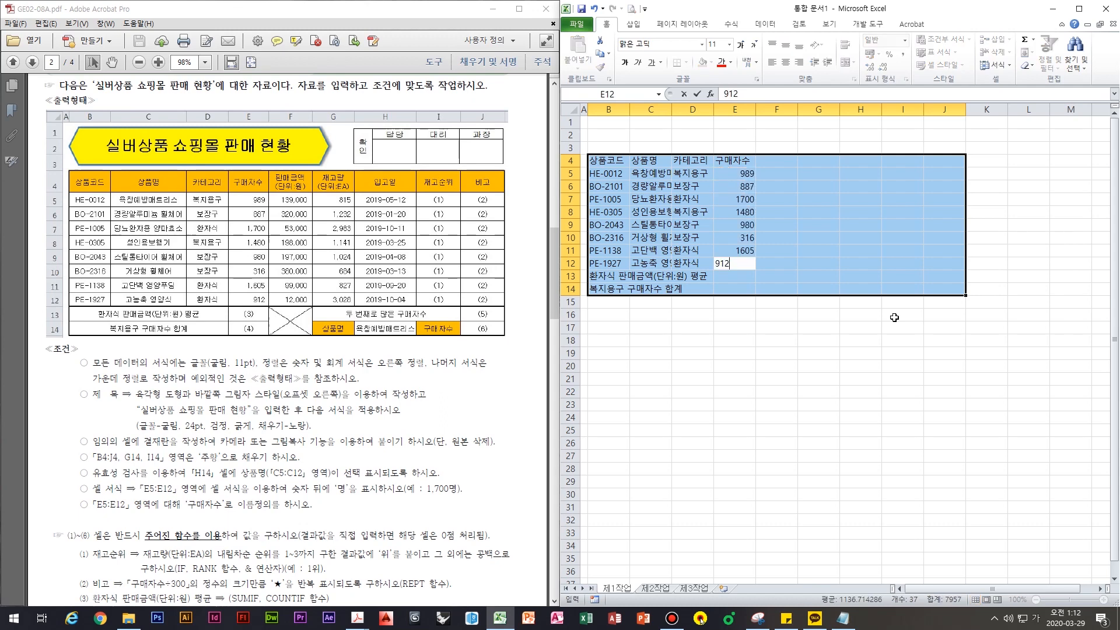
key(Return)
key(Return)
key(Return)
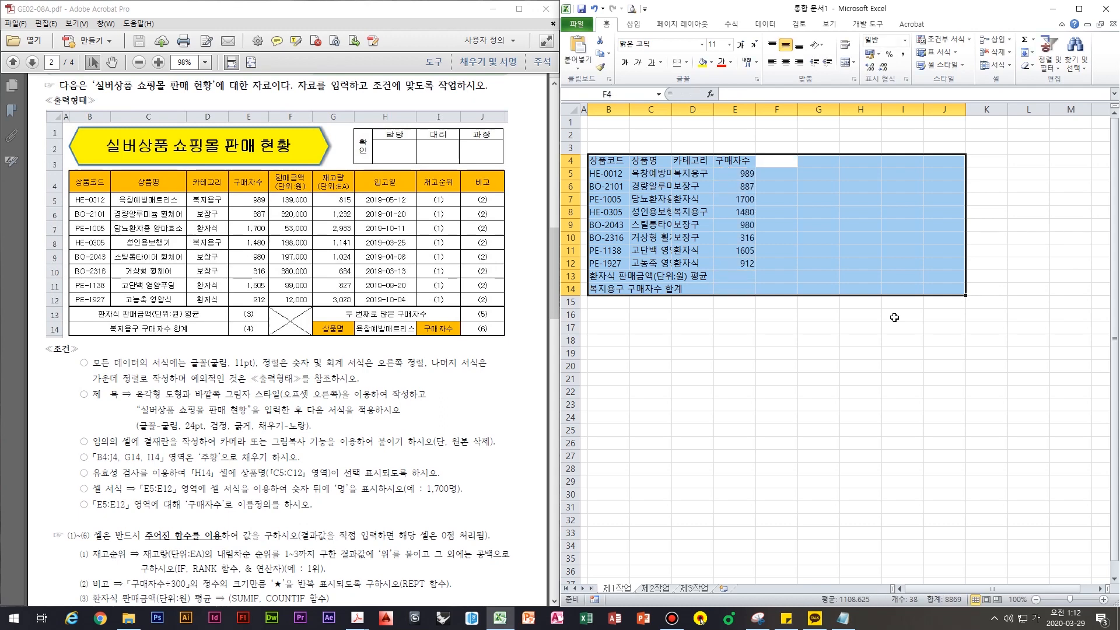
Enter the two-line header 판매금액 (단위:원) in F4, with the unit on the second line
text(판매금액)
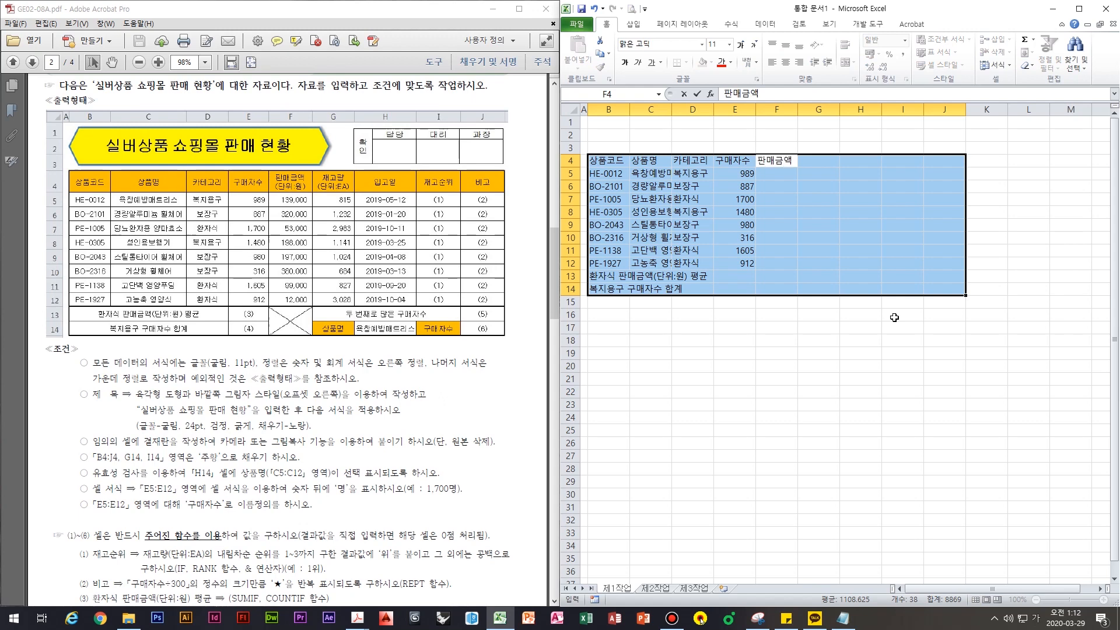
key(Return)
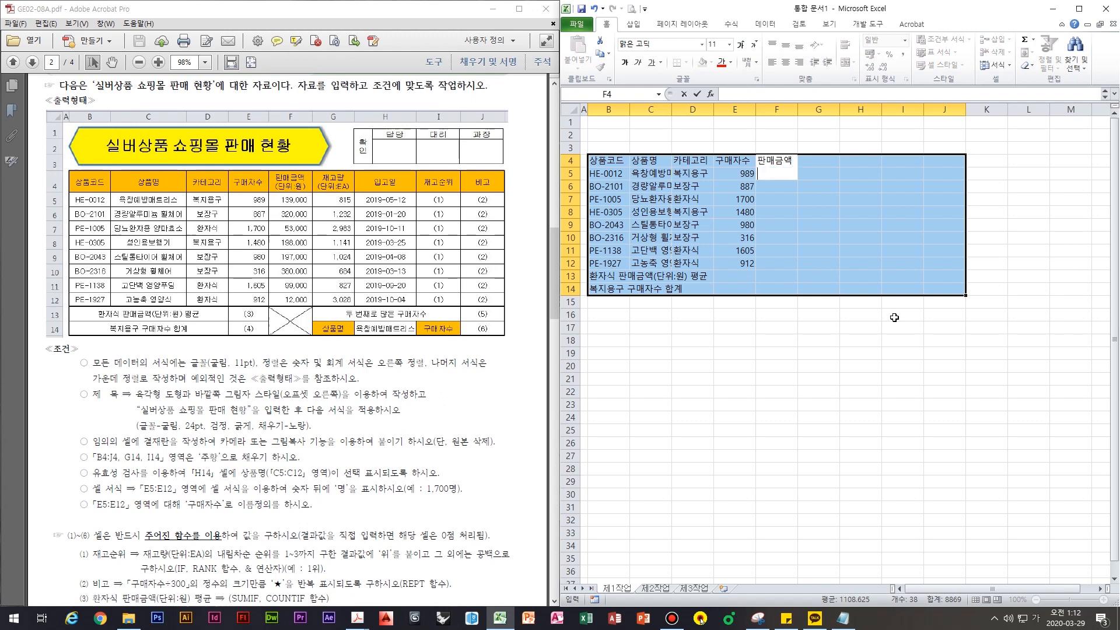
text((단우)
text(:원)
text())
key(Return)
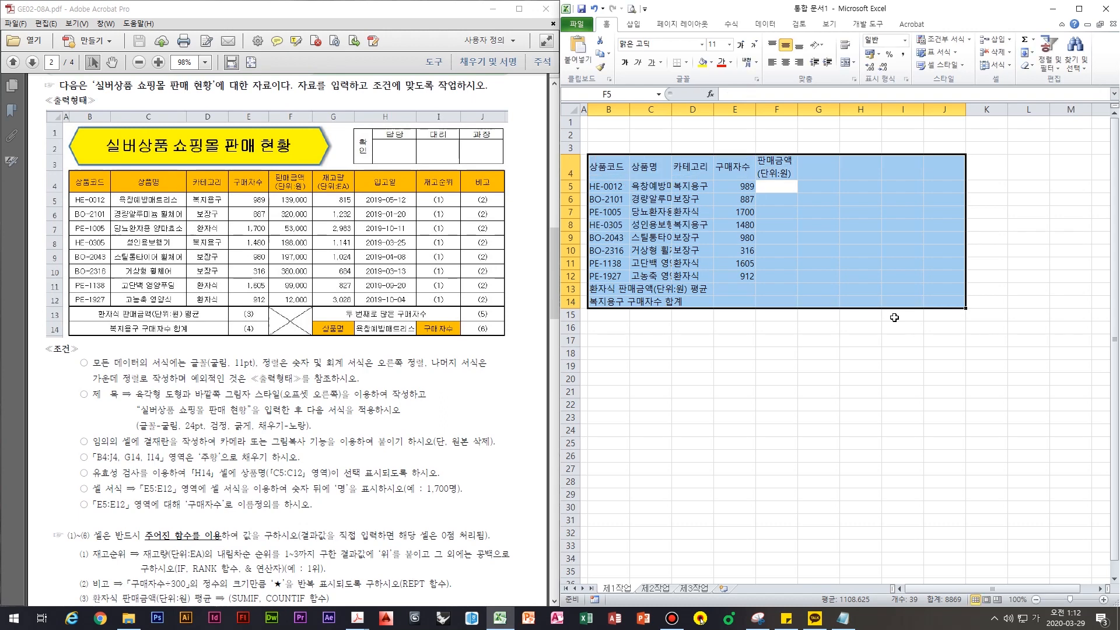
Fill F5:F12 with 139000, 320000, 53000, 198000, 197000, 380000, 99000 and 12000
text(139000)
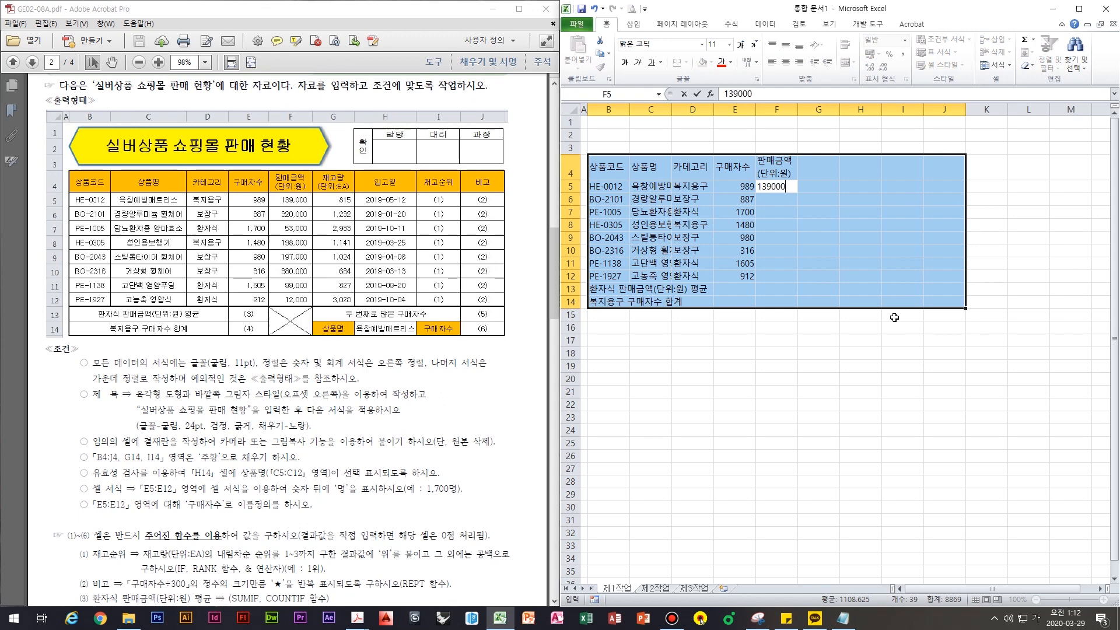
key(Return)
text(32000)
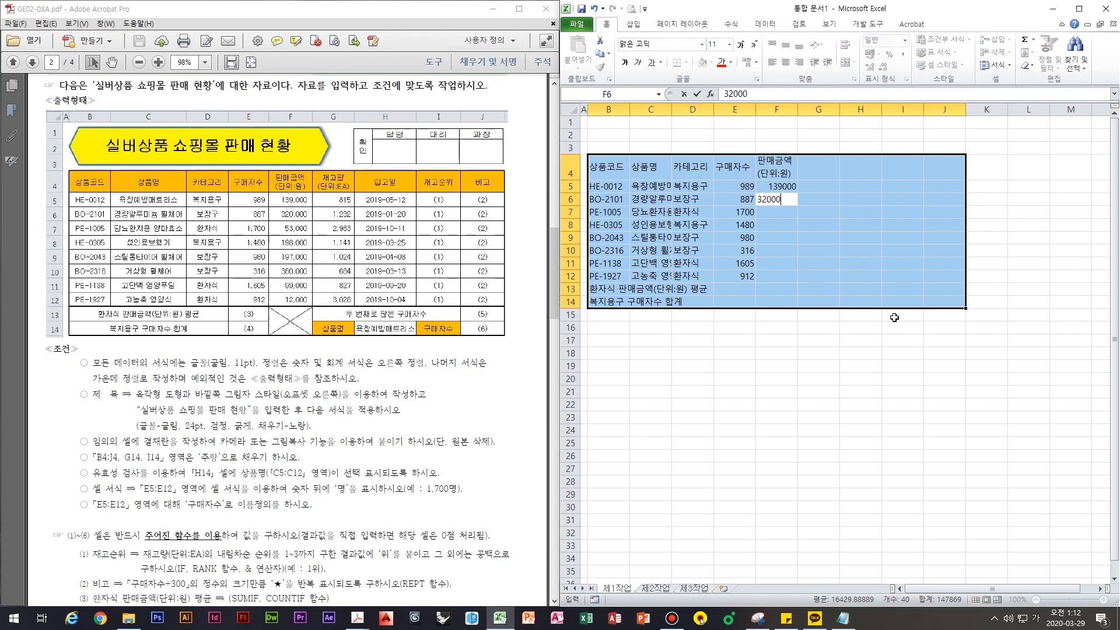
text(99000)
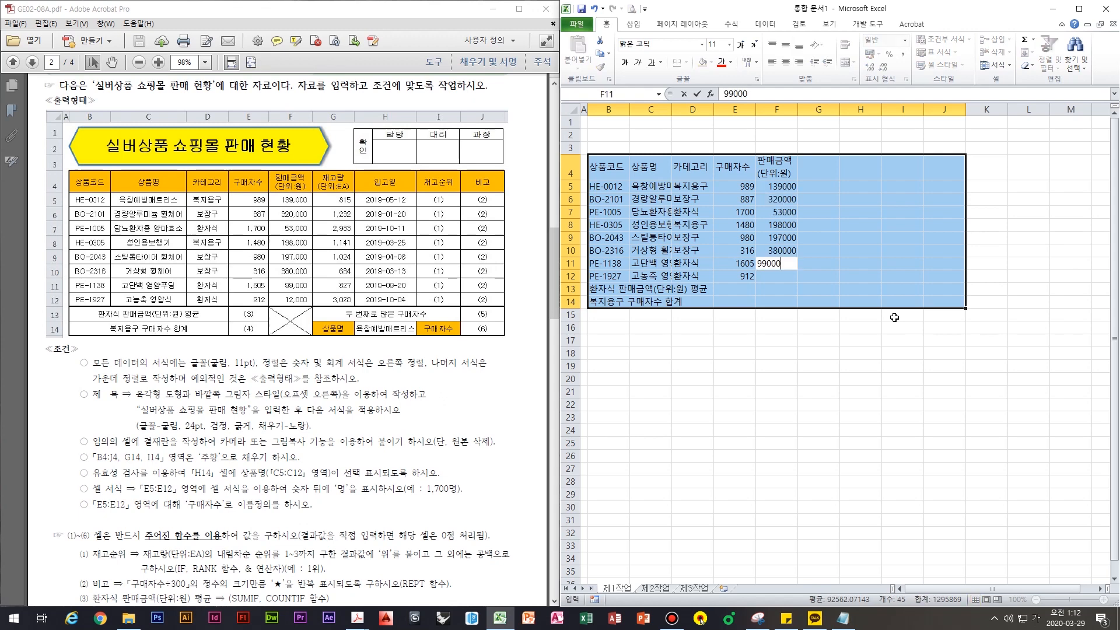
key(Return)
text(12000)
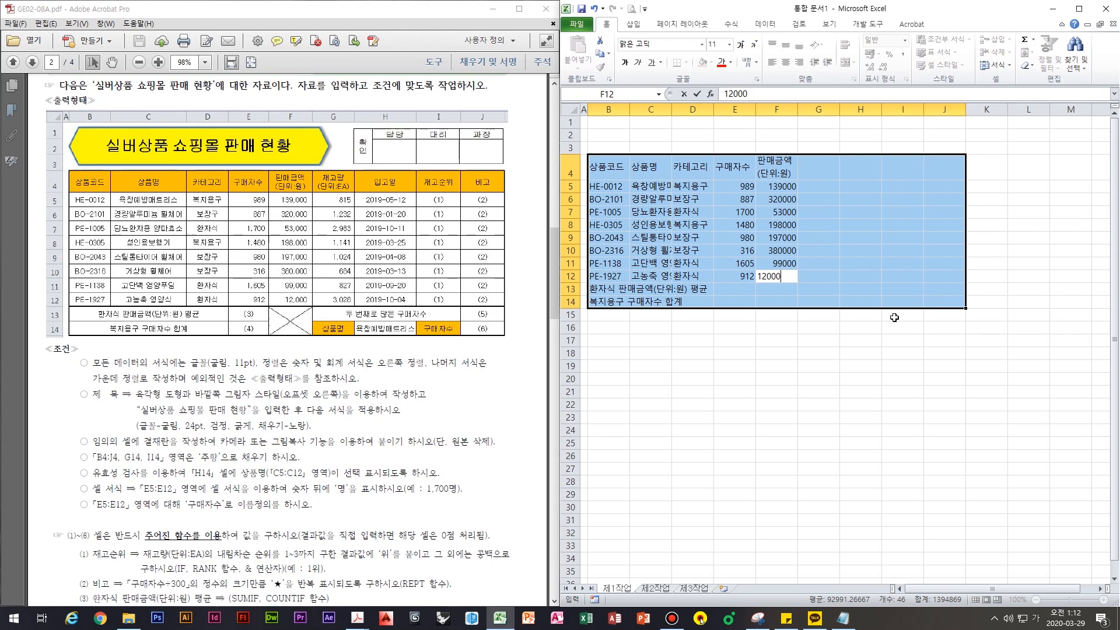
key(Return)
key(Return)
key(Return)
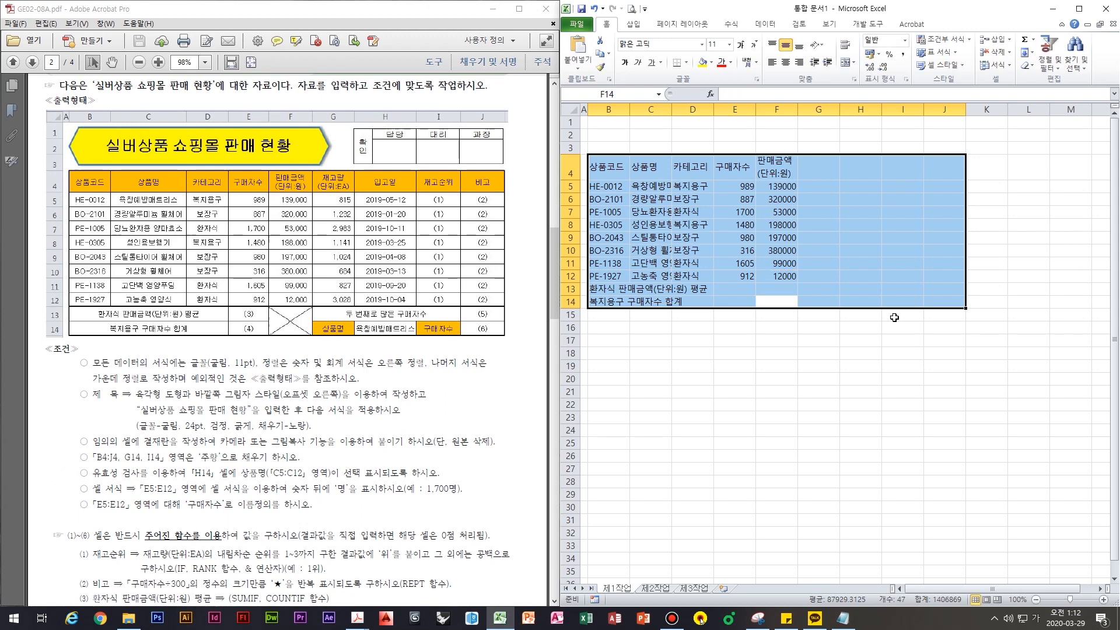
Enter the two-line header 재고량 (단위:EA) in G4, with the unit on the second line
text(재골)
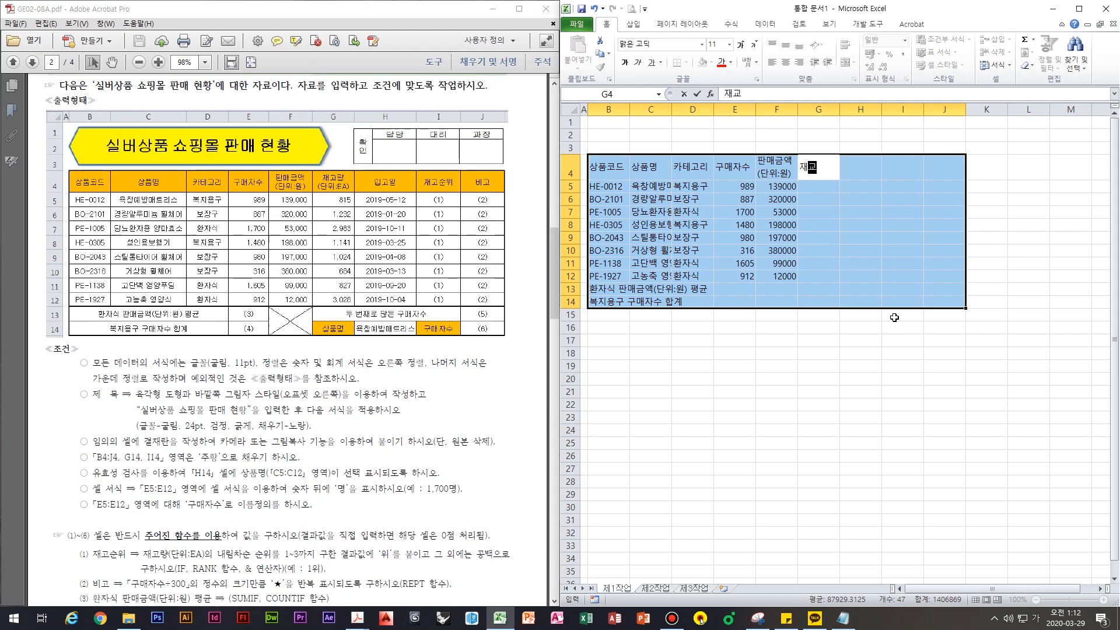
text(량)
key(Return)
text((단위)
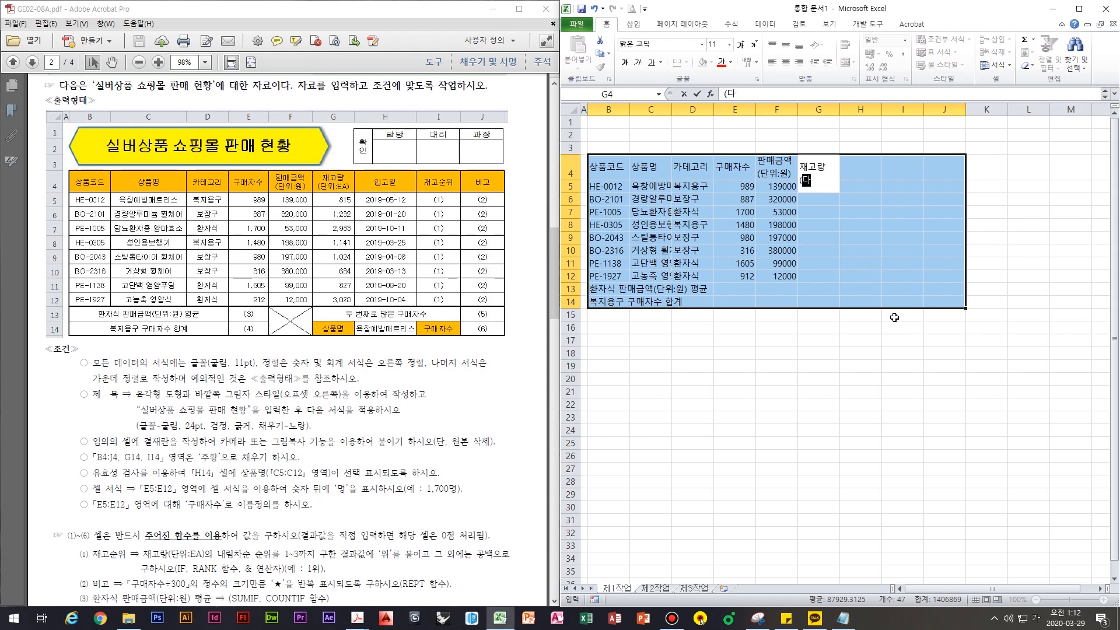
text(:)
key(Hangul)
text(EA))
key(Return)
Fill G5:G12 with 815, 1232, 2983, 1141, 1024, 684, 827 and 3028
text(815)
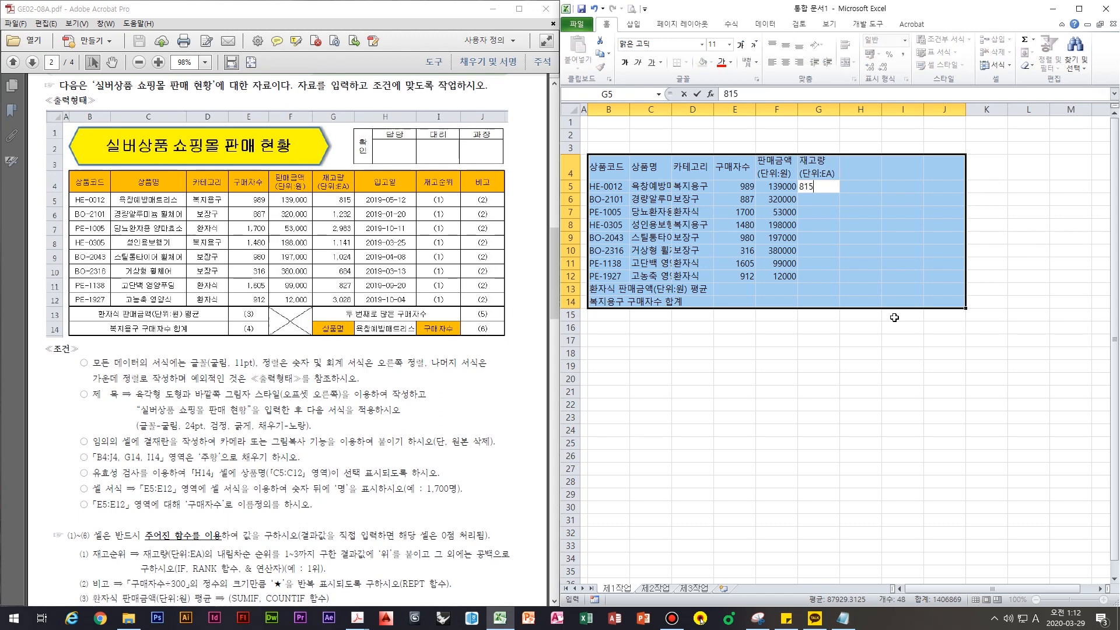
key(Return)
text(1232)
key(Return)
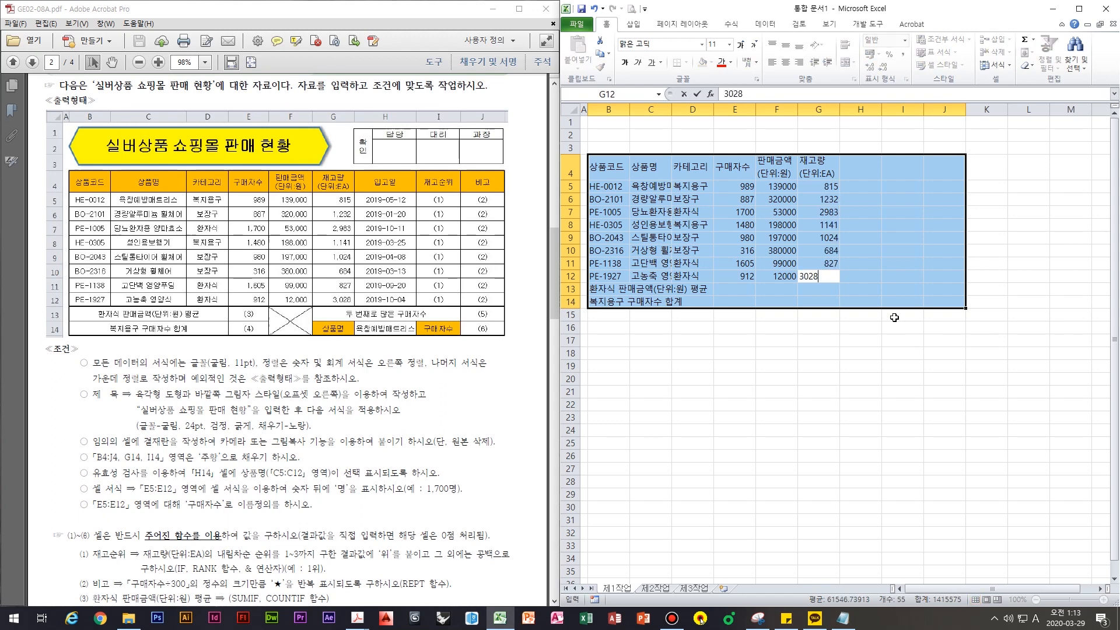
key(Return)
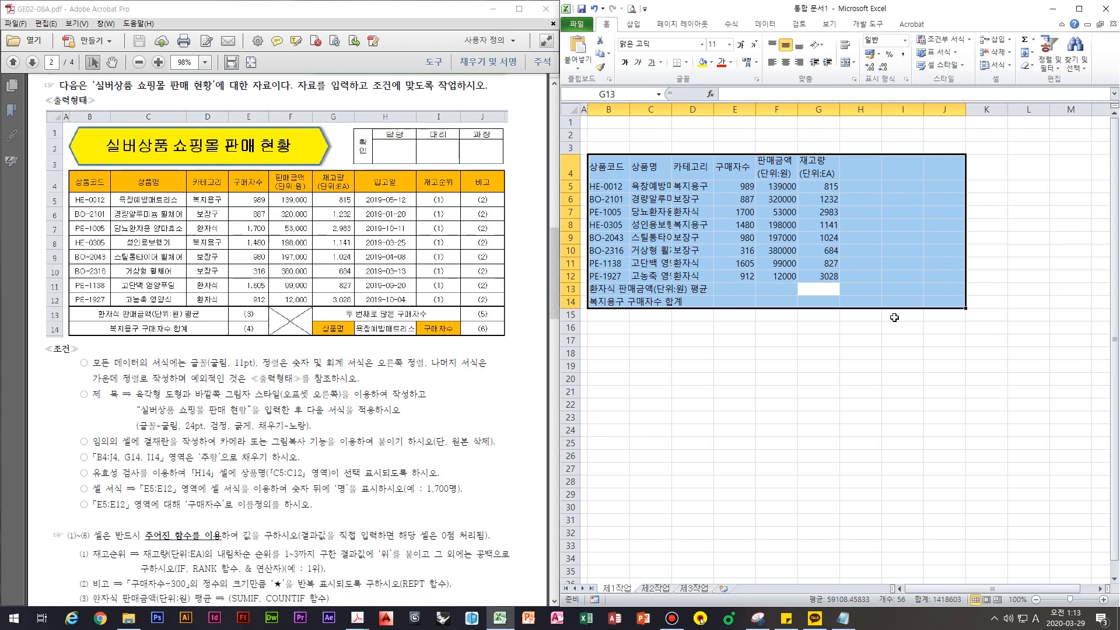
Enter the labels 두 번째로 많은 구매자수 in G13 and 상품명 in G14
key(Hangul)
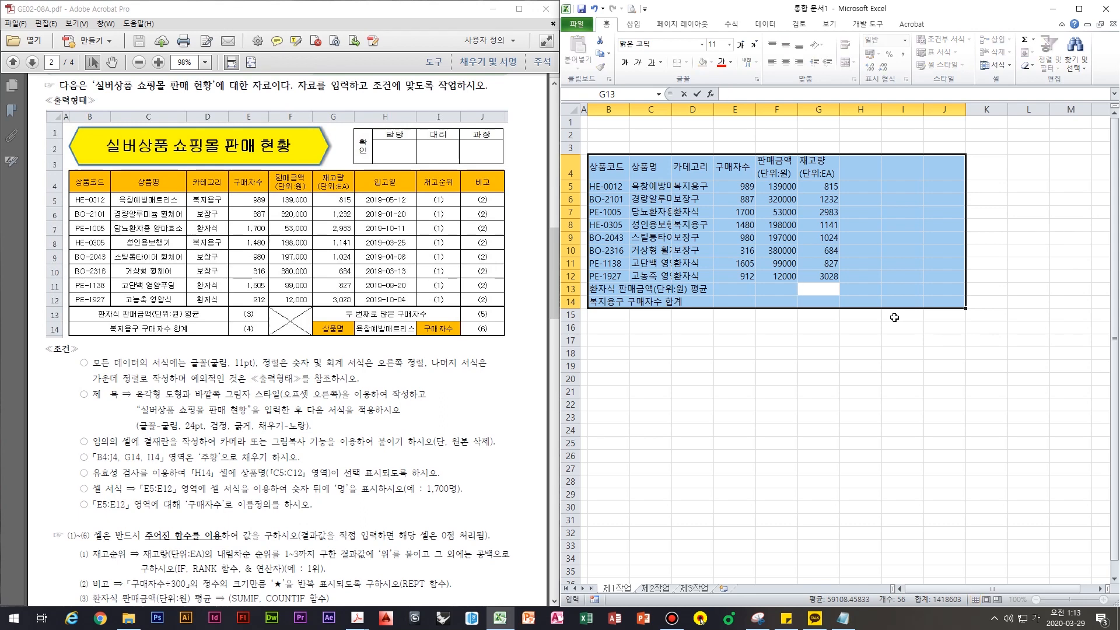
text(두)
text( 번쨀)
text(많)
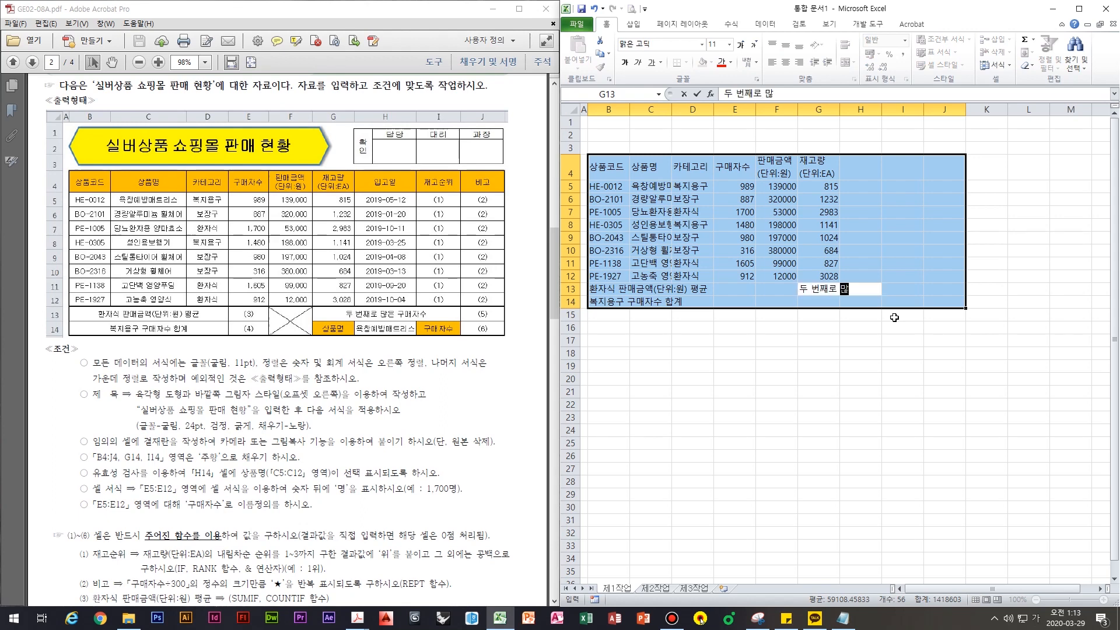
text(은 궂)
text(매자수)
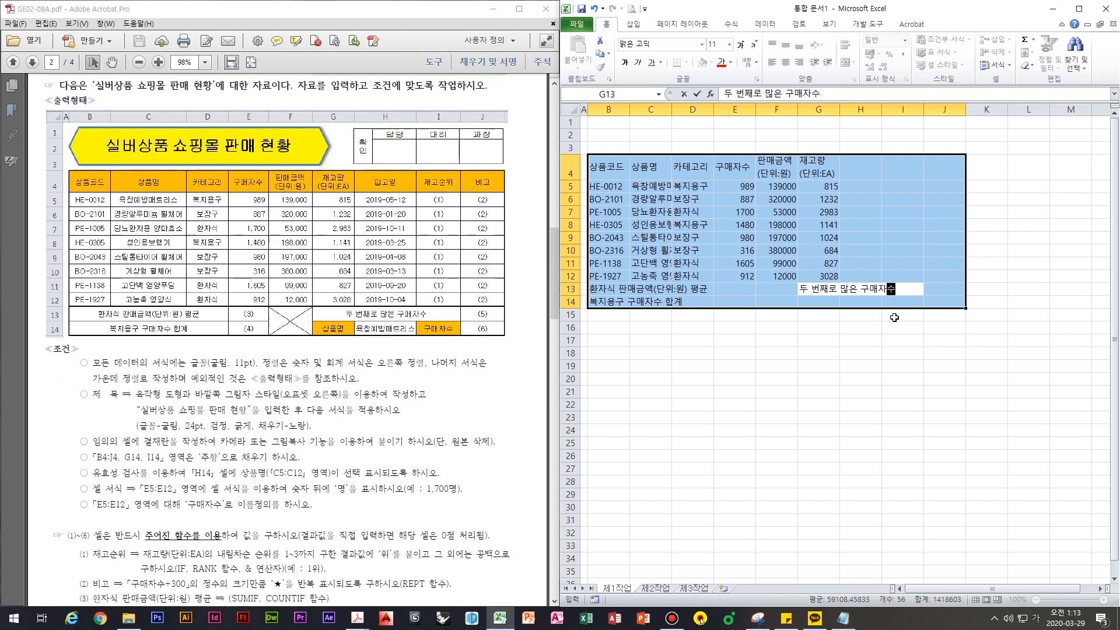
key(Return)
text(상품명)
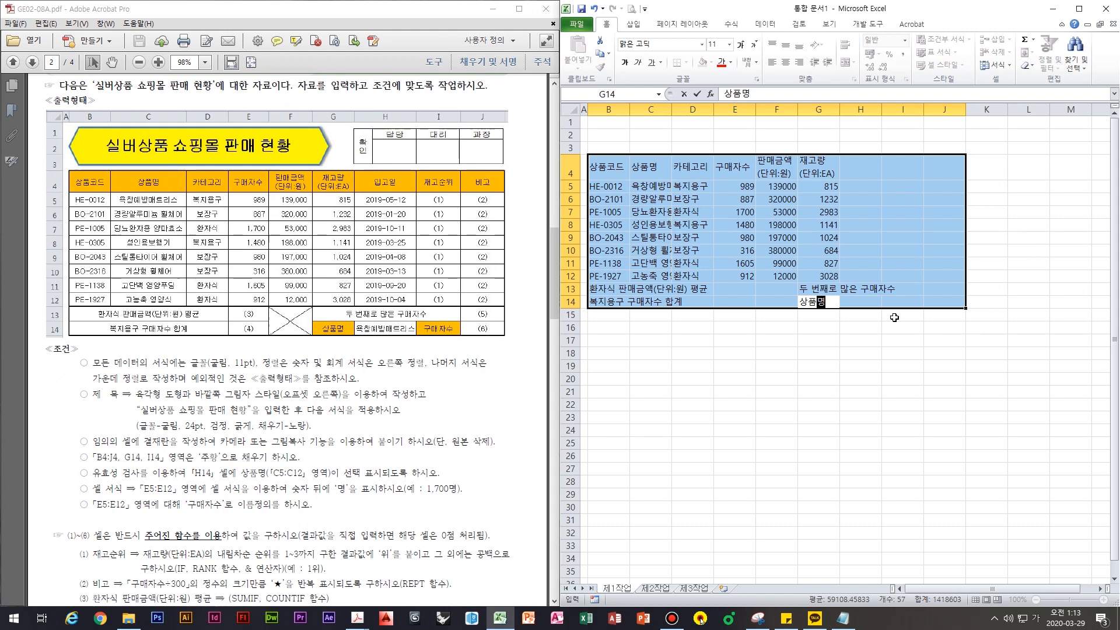
key(Return)
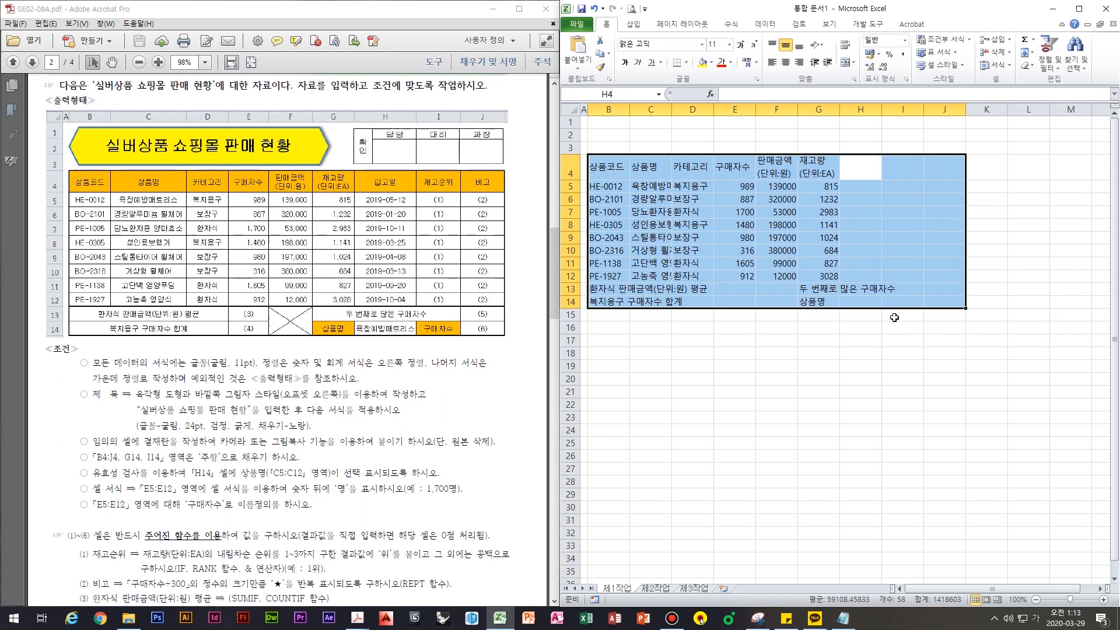
Enter the header 입고일 in H4 and the dates 2019-05-12, 2019-01-20 and 2019-10-11 in H5:H7
text(입고일)
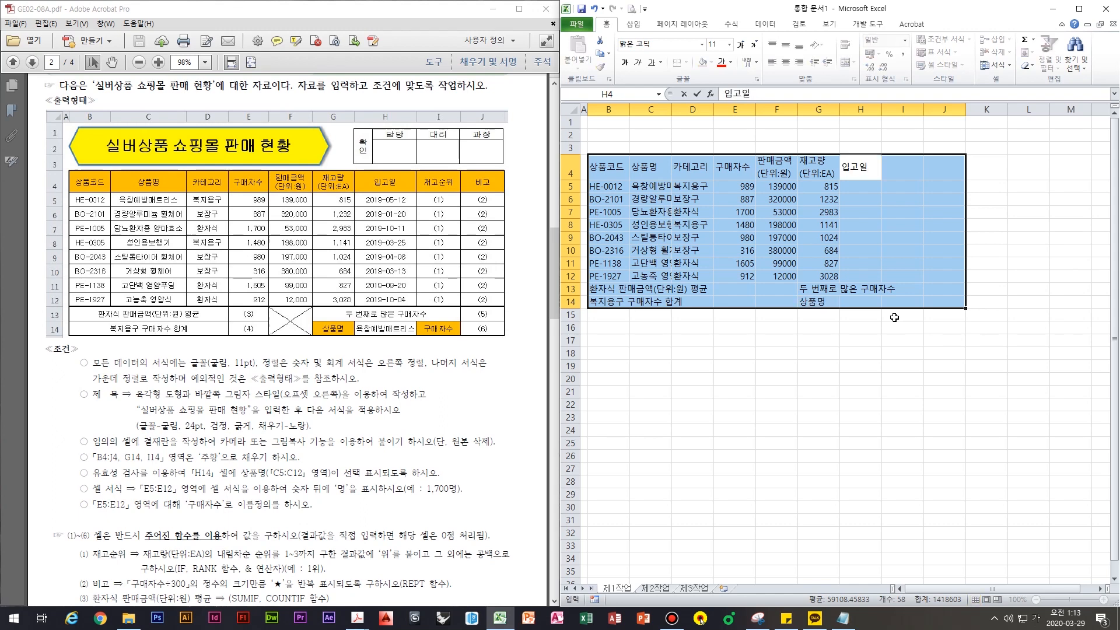
key(Return)
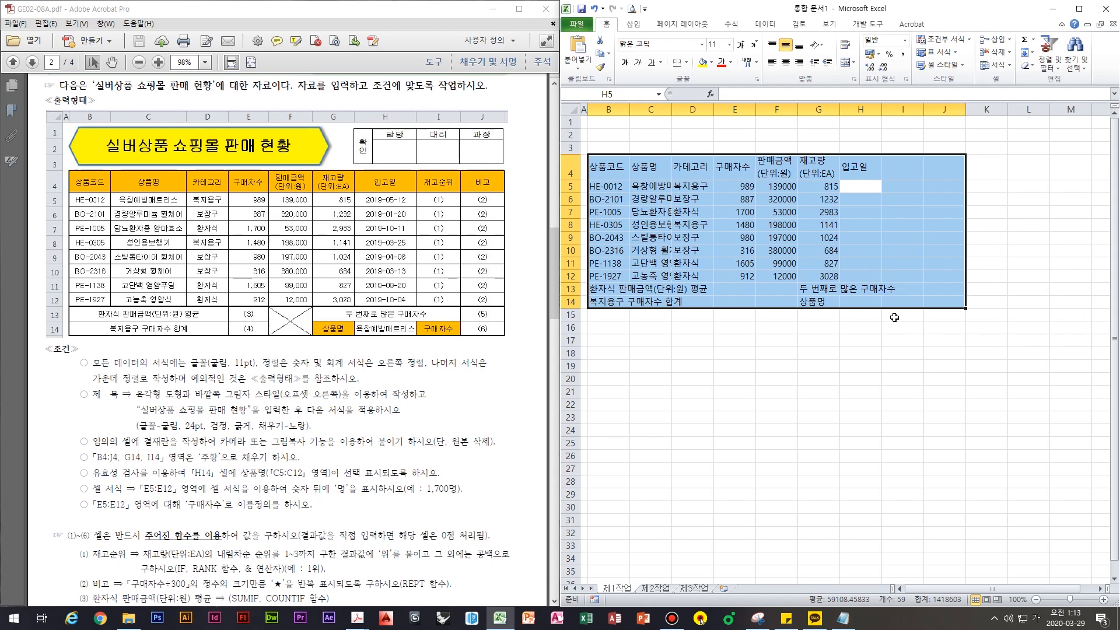
text(19-5-12)
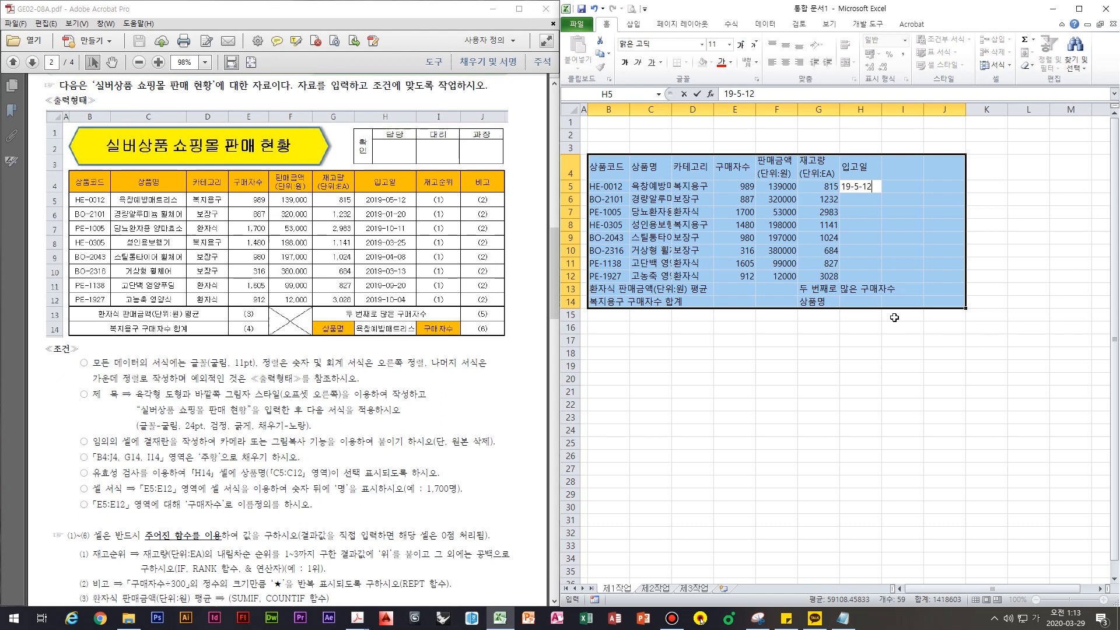
key(Return)
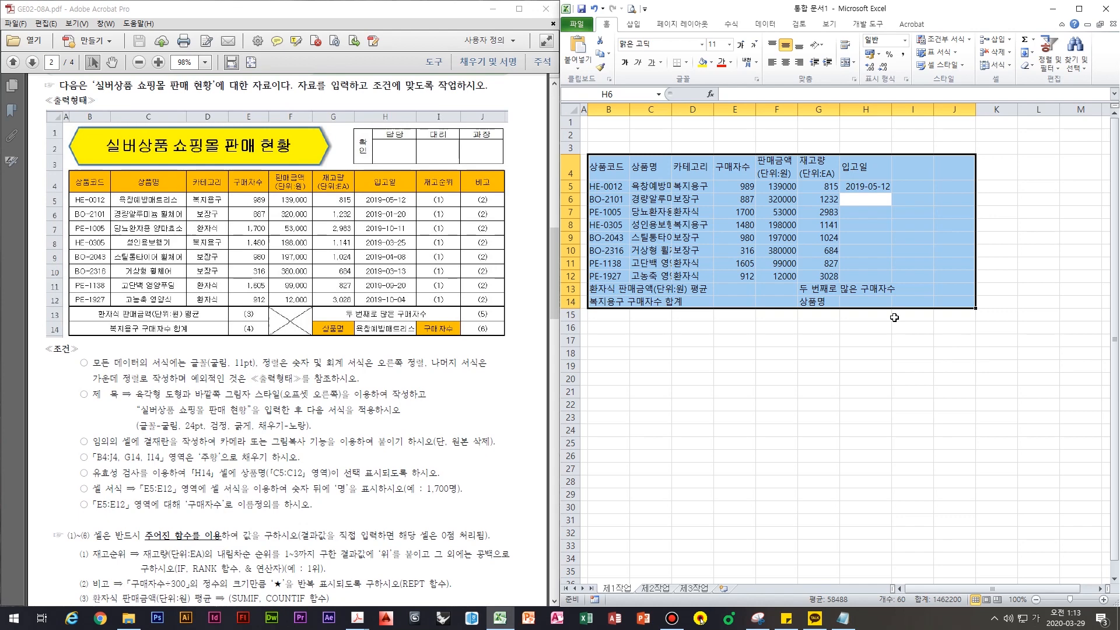
text(19)
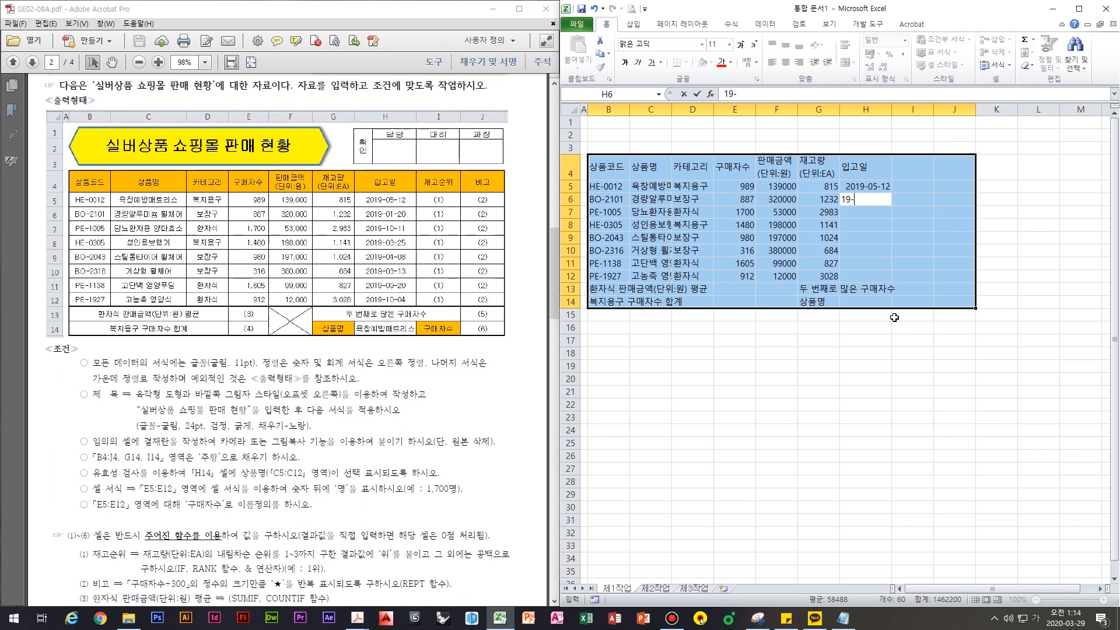
text(-01-20)
key(Return)
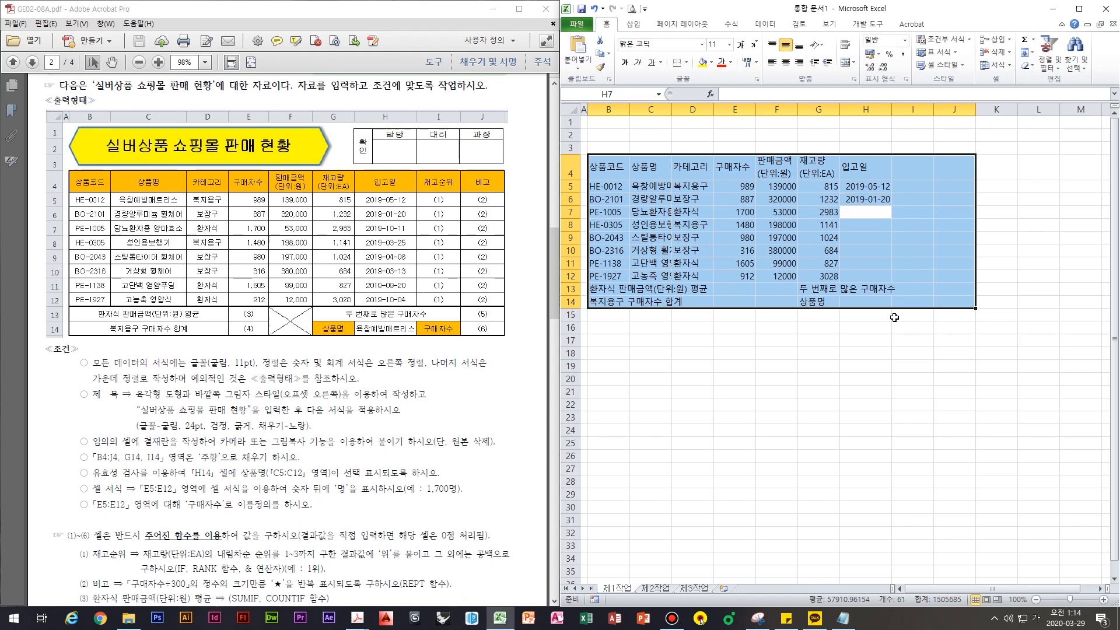
text(19-10-)
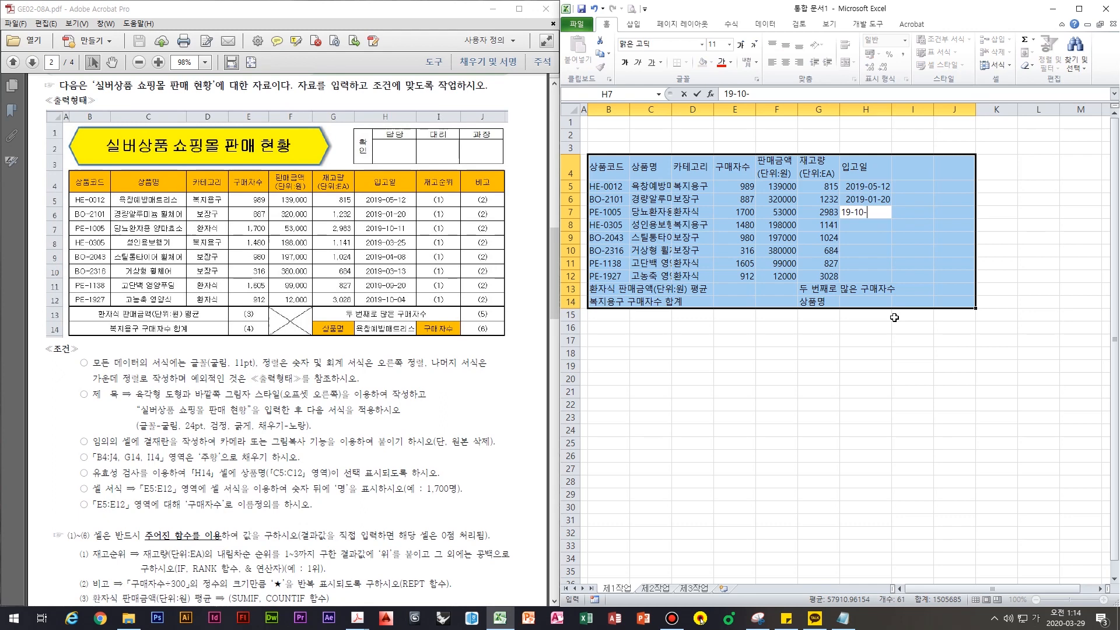
text(11)
key(Return)
Complete the date column by entering 2016-03-25, 2019-04-08, 2019-03-13, 2019-09-20 and 2019-10-04 in H8:H12
text(16-03-25)
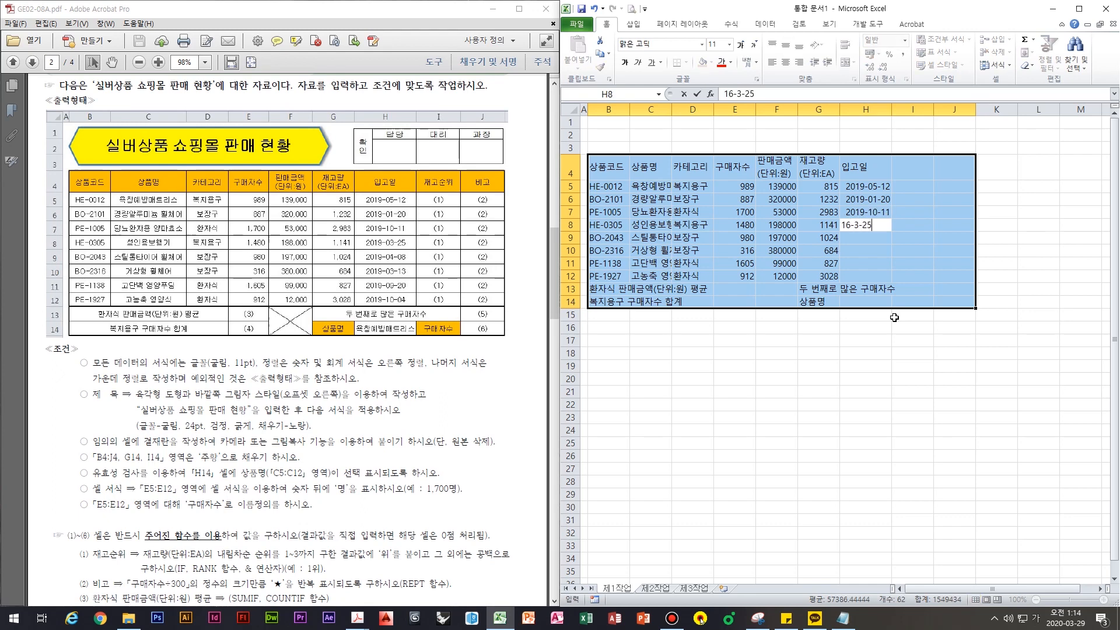
key(Return)
text(19-04-08)
key(Return)
text(19)
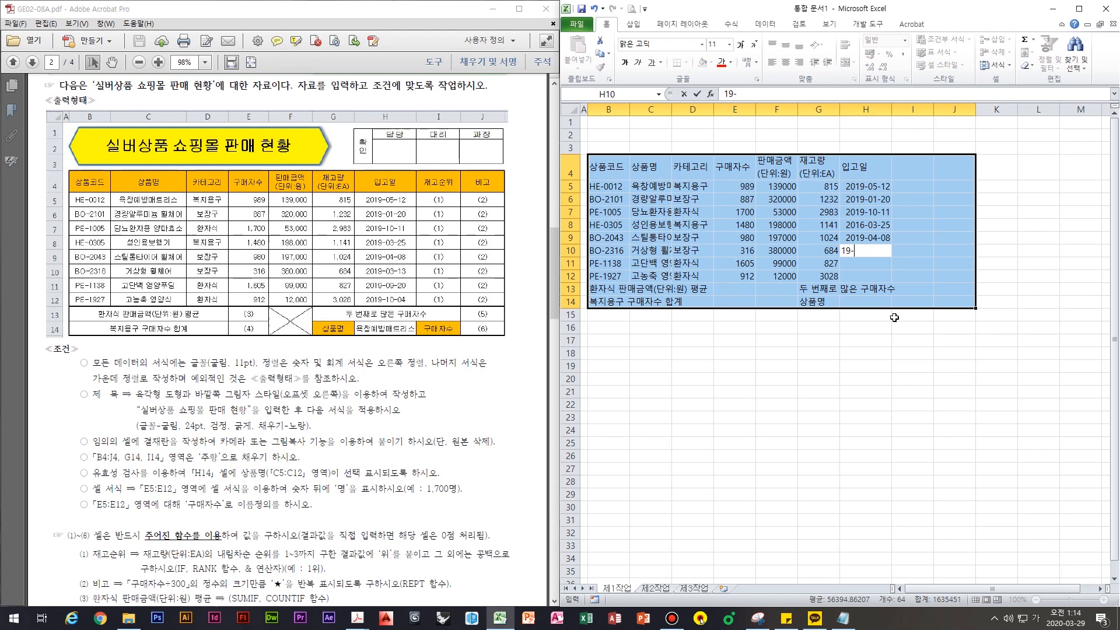
text(-03-13)
key(Return)
text(1)
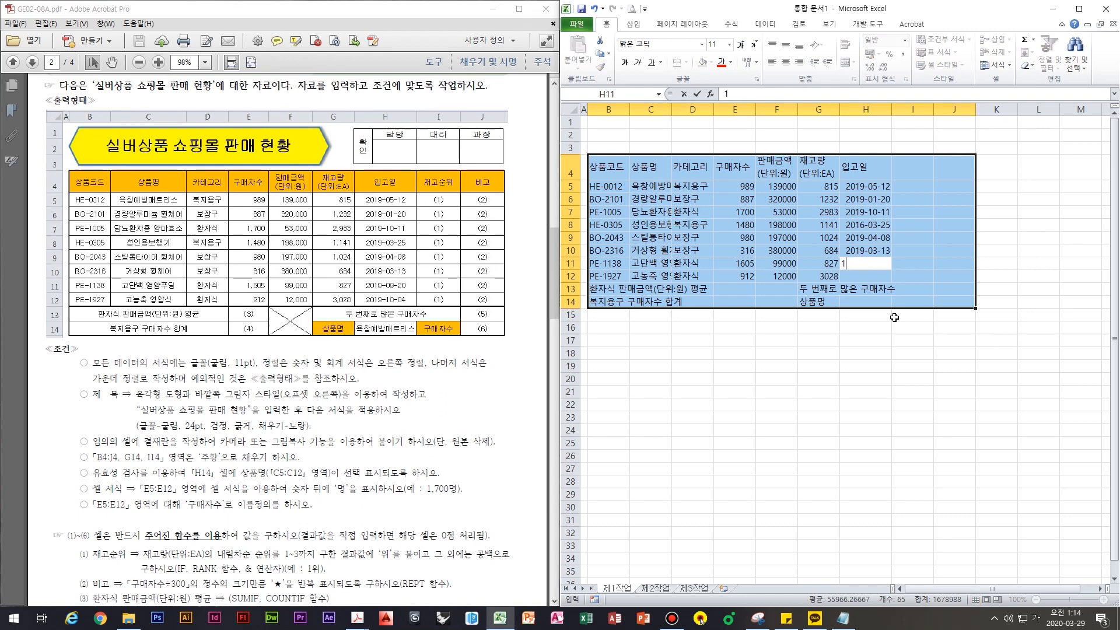
text(9-9-20)
key(Return)
text(19-10-04)
key(Return)
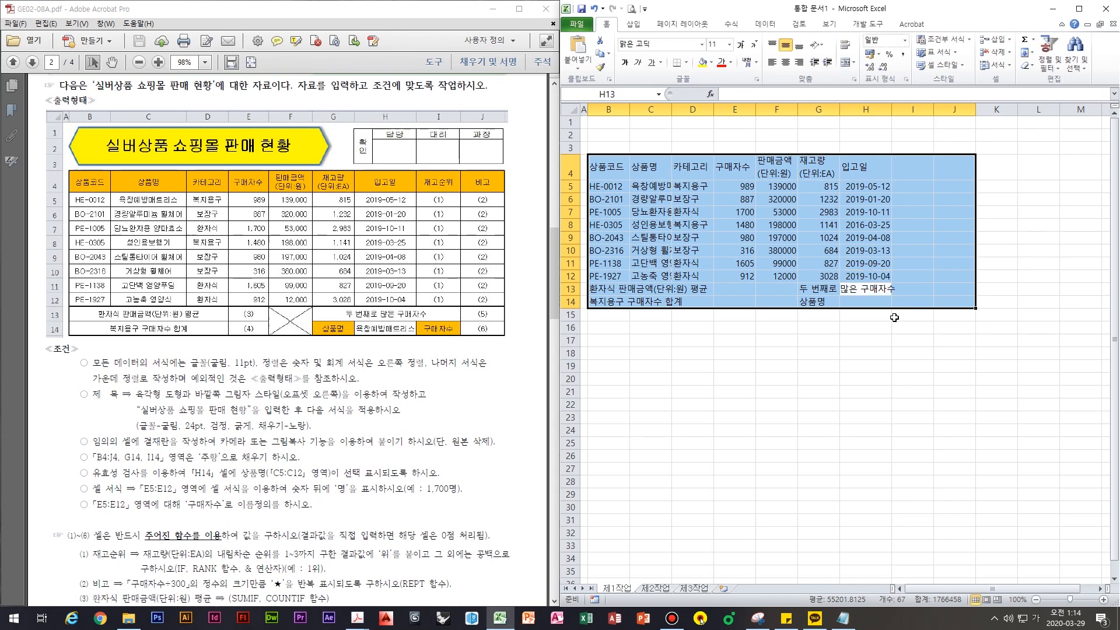
Enter the headers 재고순위 in I4 and 비고 in J4
key(Return)
key(Return)
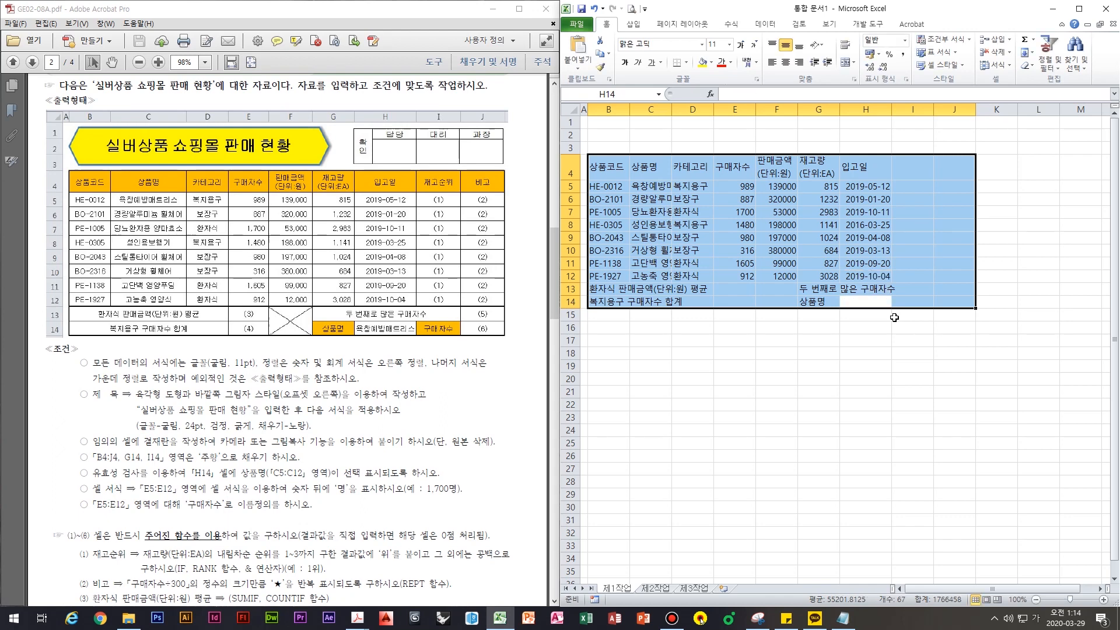
text(재고순우)
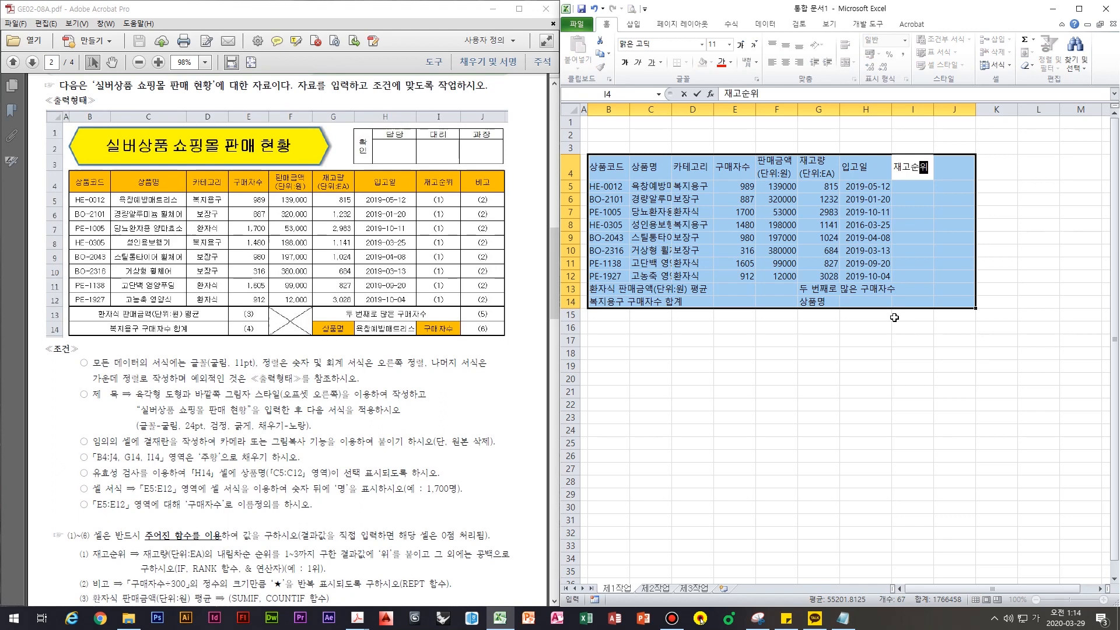
key(Tab)
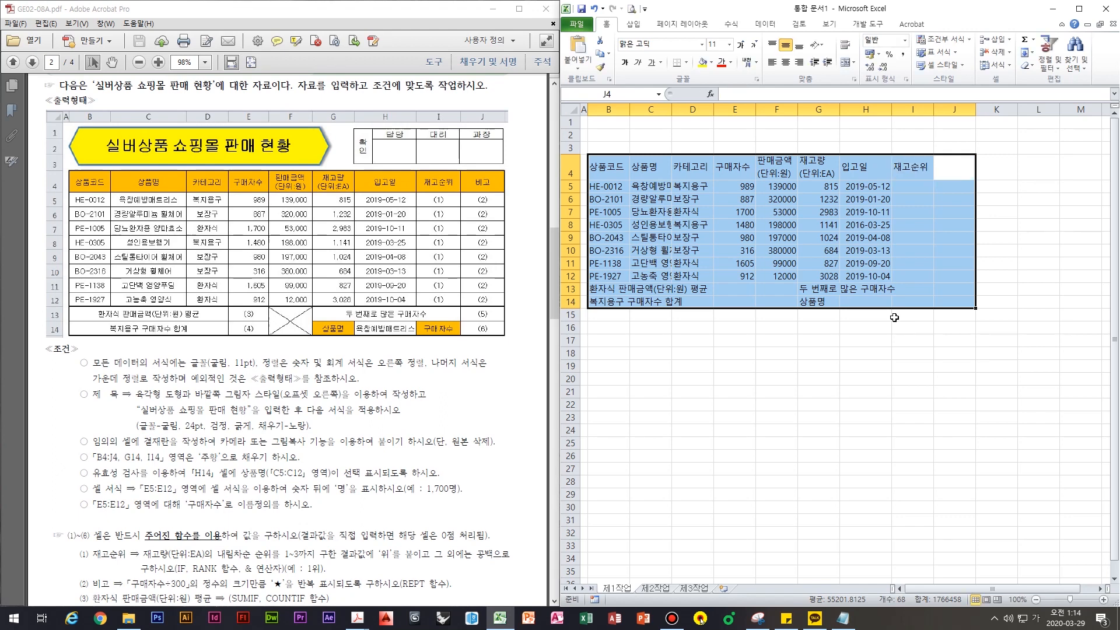
text(비고)
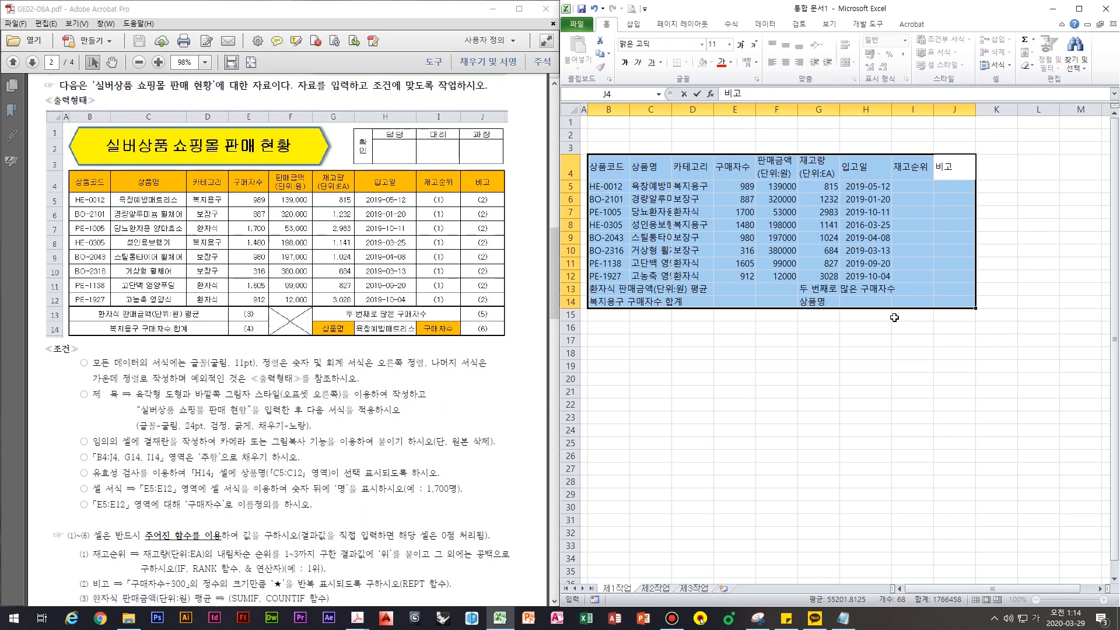
Enter the label 구매자수 in I14
click(907, 302)
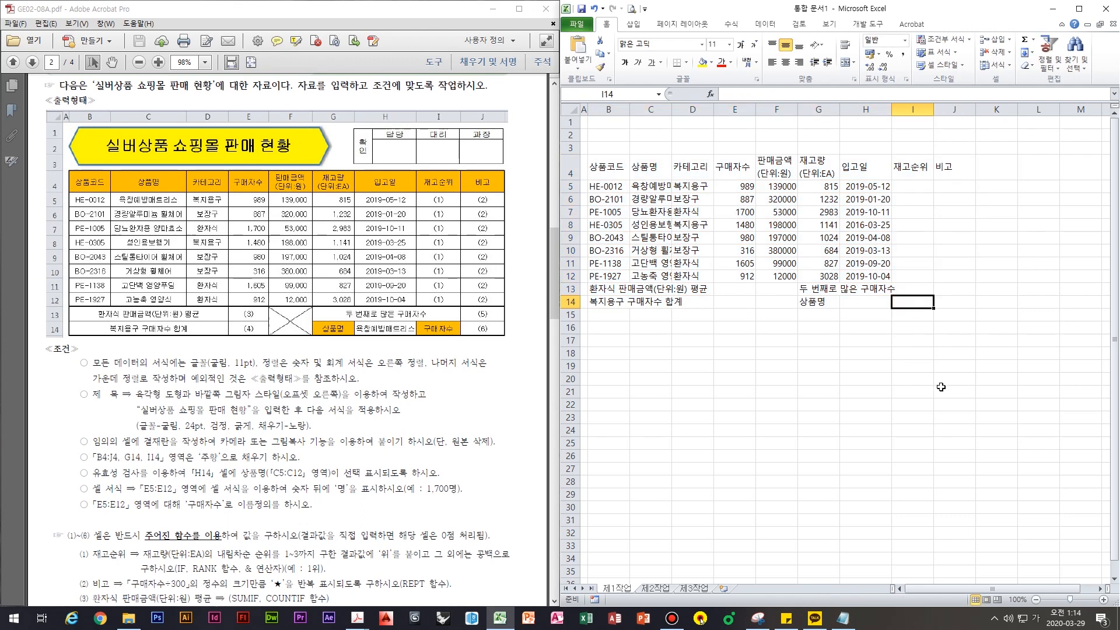
text(구매자수)
key(Return)
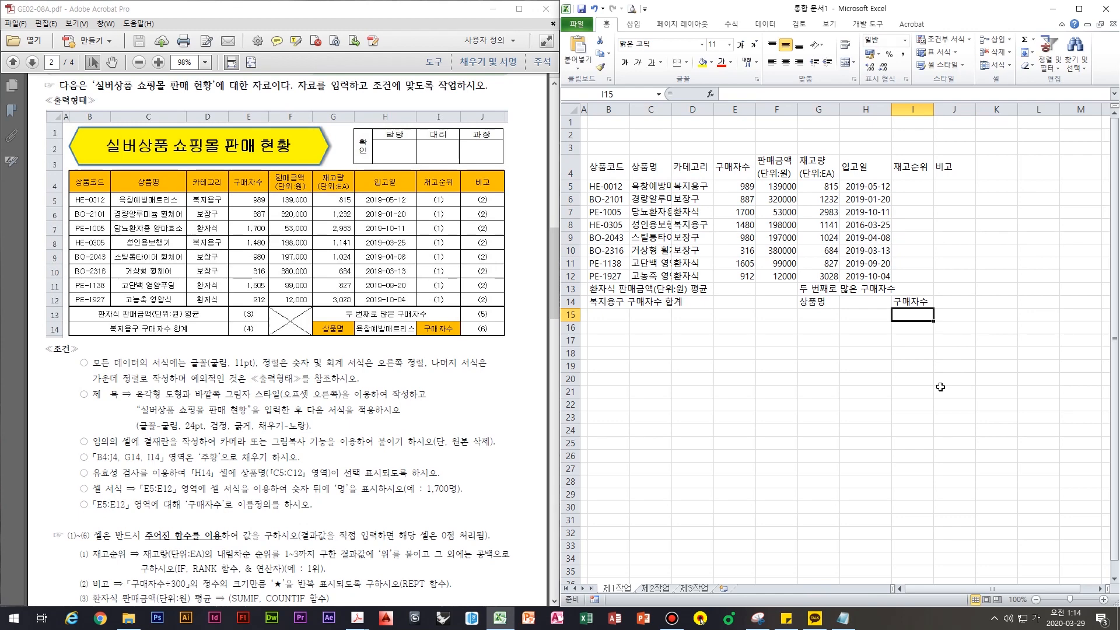
Select the whole table range B4:J14
drag(609, 170, 954, 302)
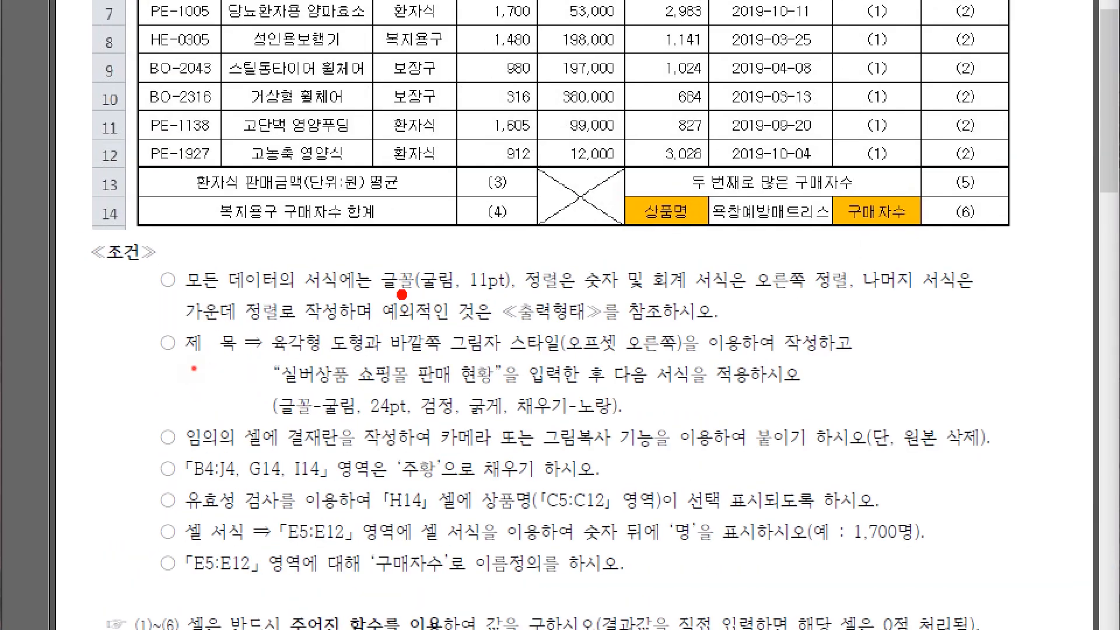
drag(191, 368, 261, 368)
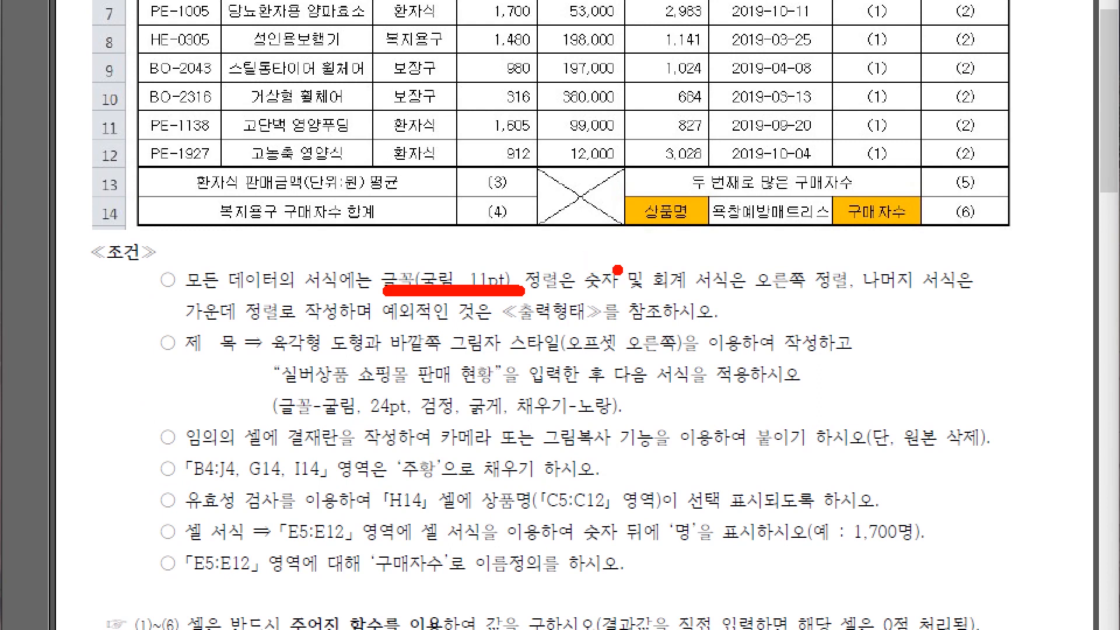
drag(586, 295, 738, 301)
mouse_move(849, 296)
mouse_down()
mouse_move(821, 255)
mouse_move(842, 286)
mouse_move(962, 301)
mouse_up()
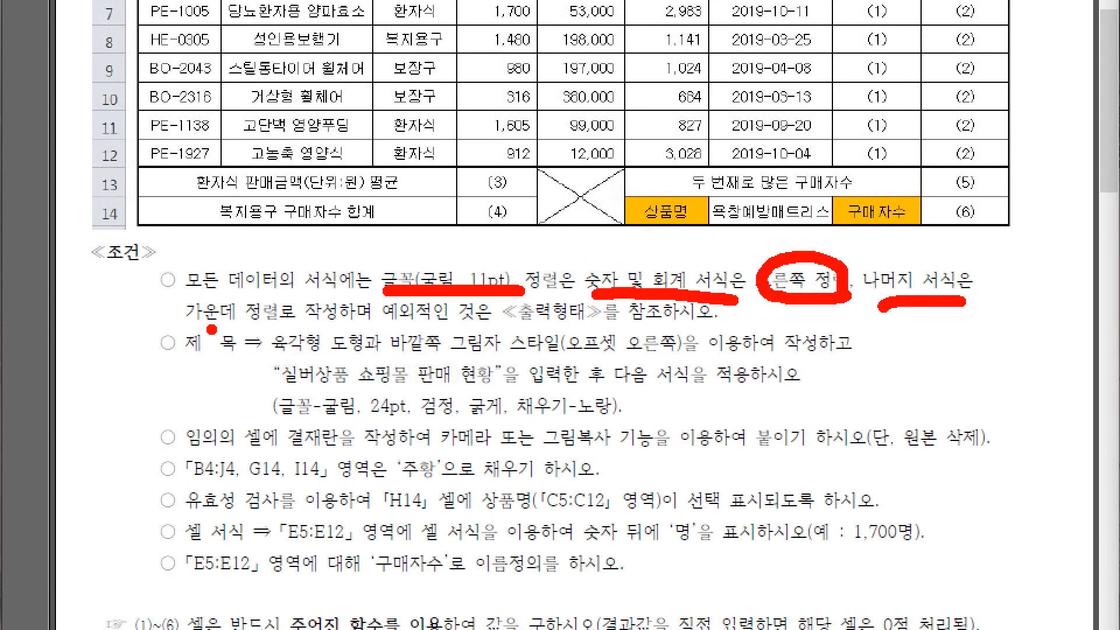
drag(192, 330, 297, 329)
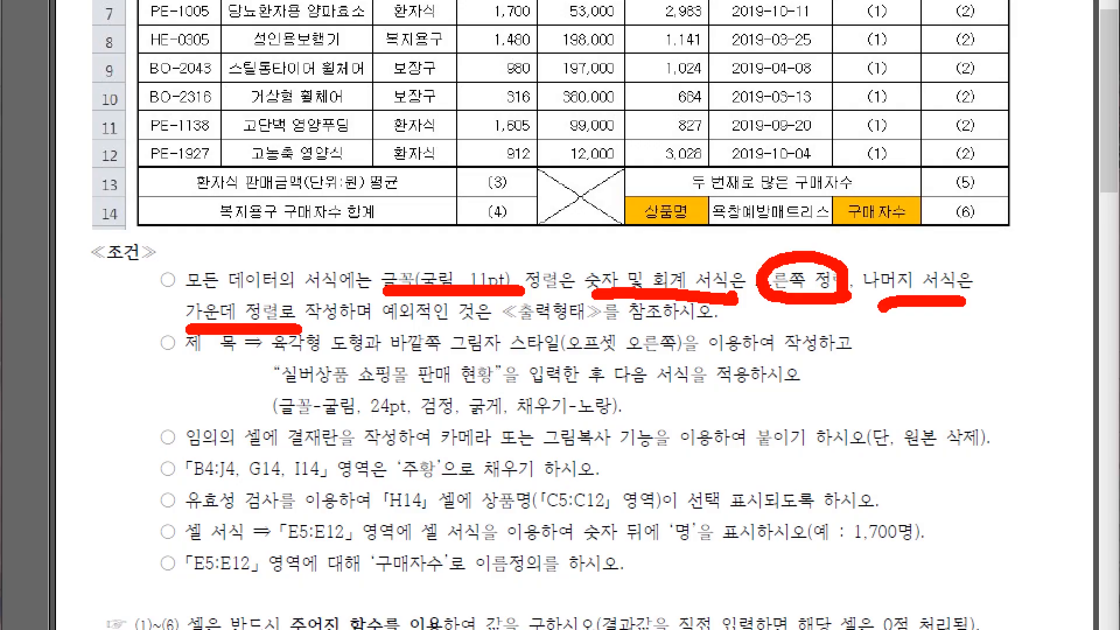
key(Escape)
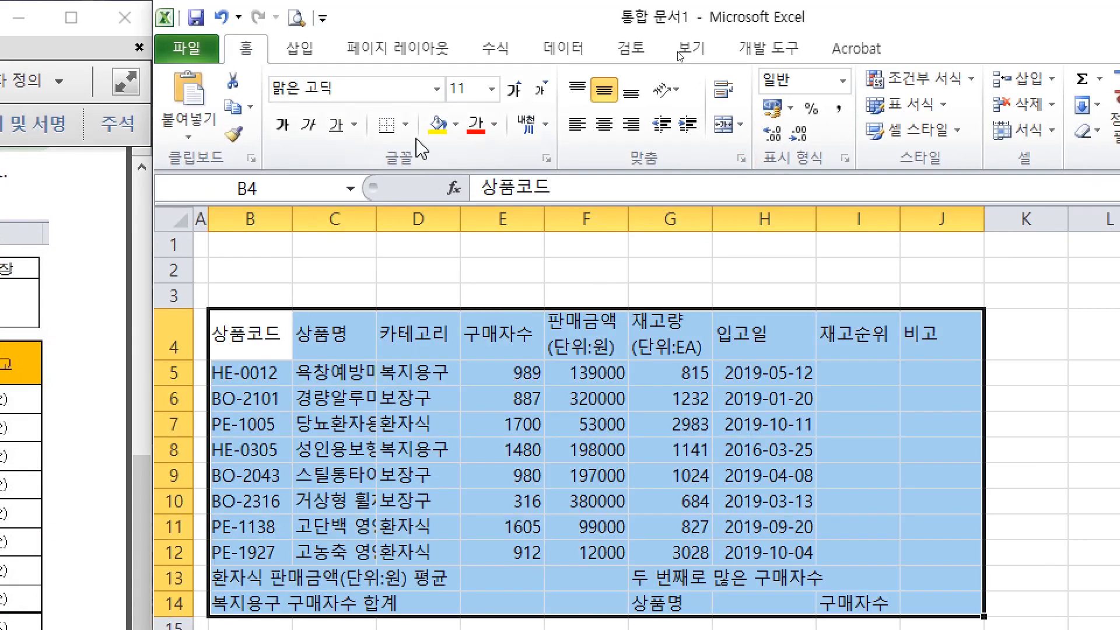
Set the font of the selected table B4:J14 to 굴림 and centre its contents horizontally
click(674, 47)
text(굴림)
key(Return)
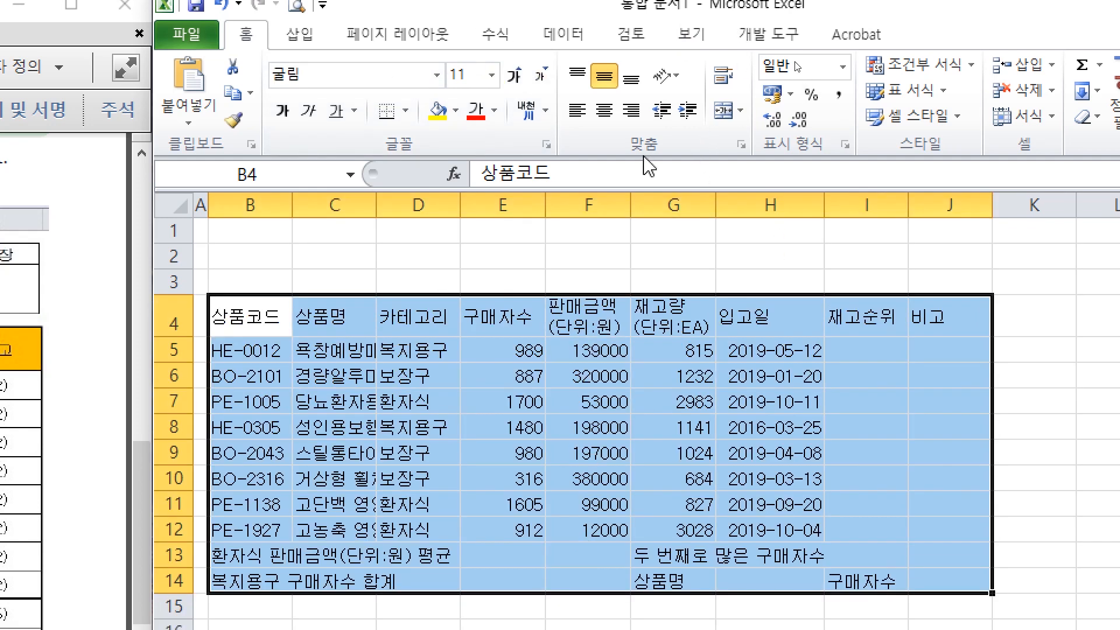
click(604, 110)
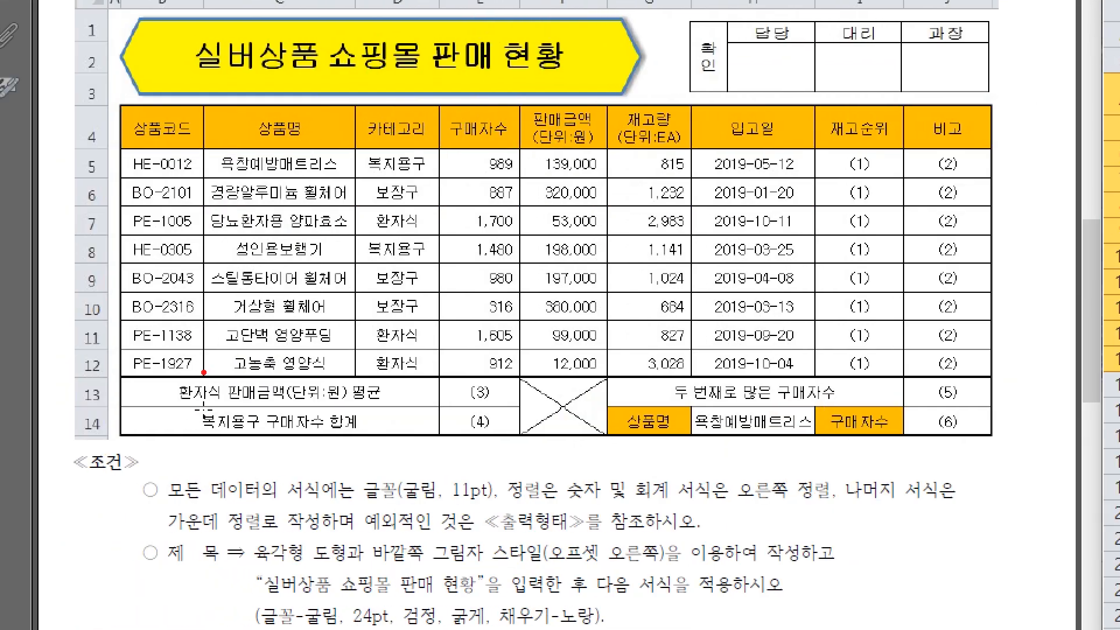
mouse_move(275, 225)
mouse_down()
mouse_move(230, 166)
mouse_move(286, 239)
mouse_up()
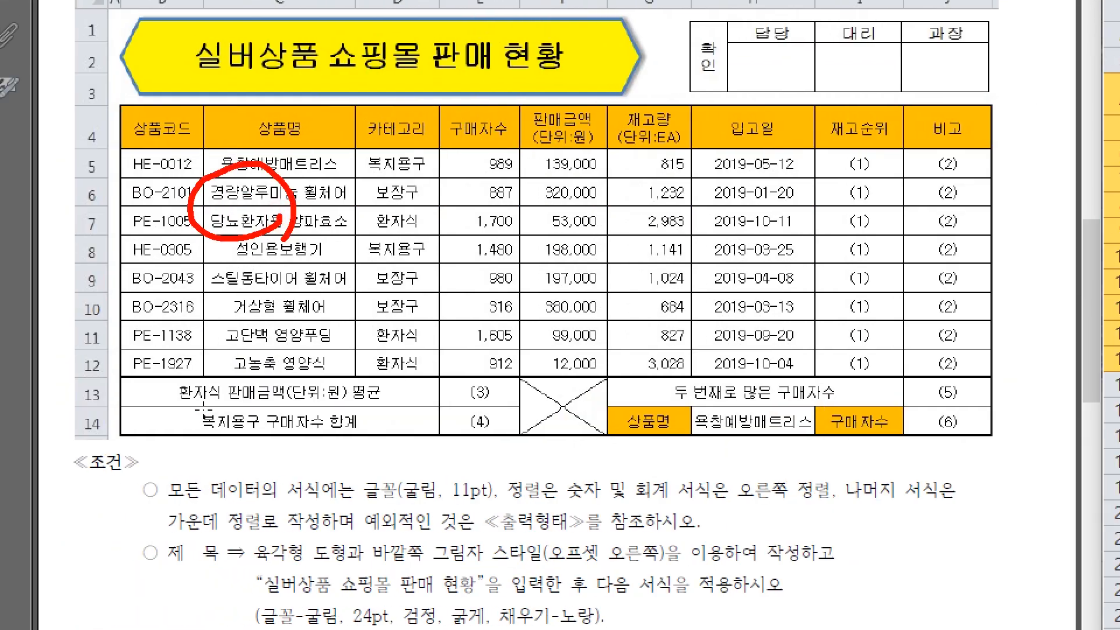
drag(316, 97, 349, 80)
mouse_move(411, 137)
mouse_down()
mouse_move(419, 146)
mouse_move(458, 111)
mouse_up()
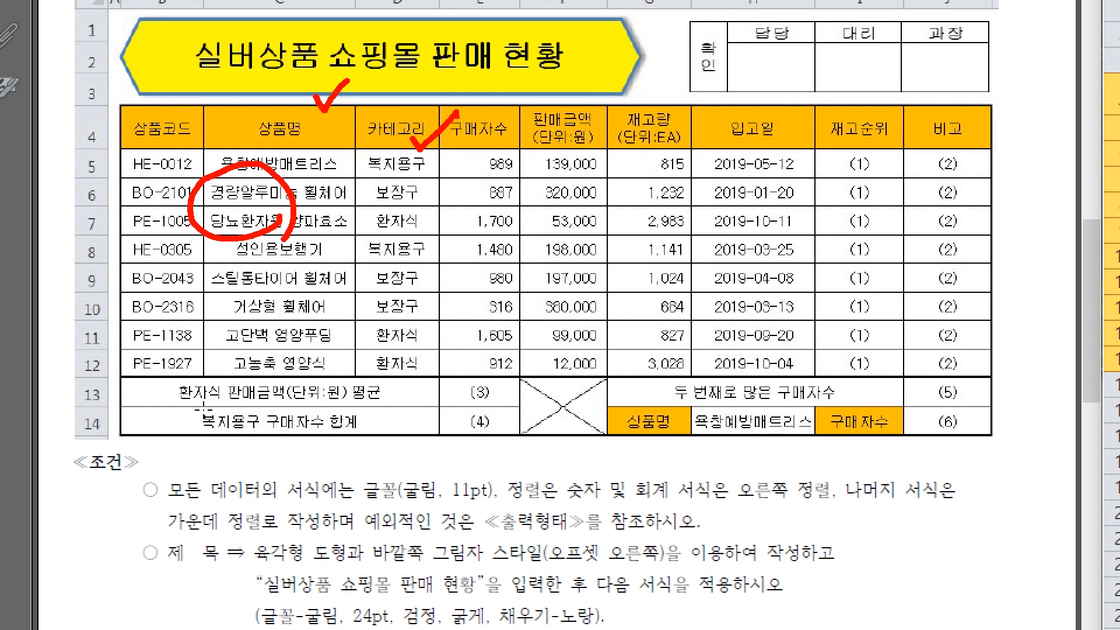
mouse_move(372, 354)
mouse_down()
mouse_move(379, 371)
mouse_move(404, 357)
mouse_up()
mouse_move(403, 421)
mouse_down()
mouse_move(412, 438)
mouse_move(448, 413)
mouse_up()
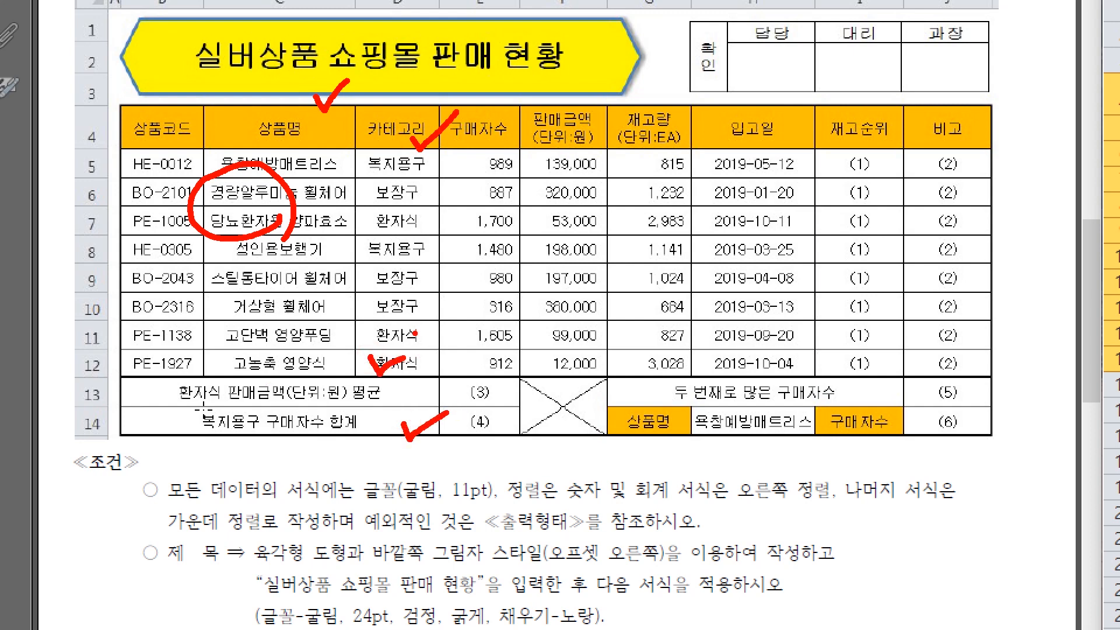
key(Escape)
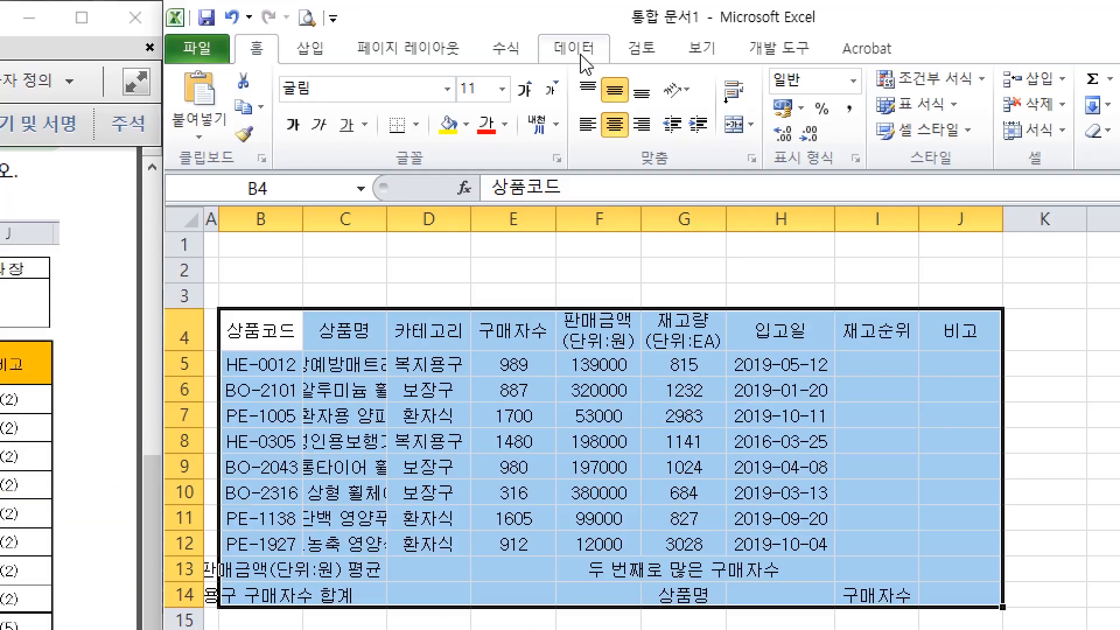
Apply all borders to B4:J14 and add a thick box border around the range
click(416, 125)
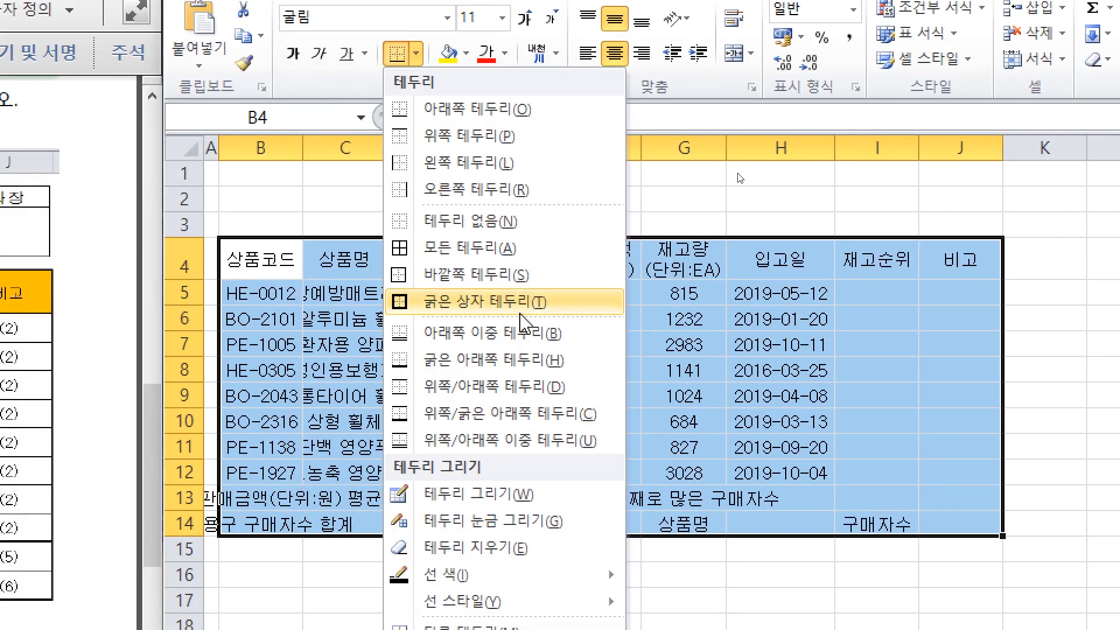
click(461, 319)
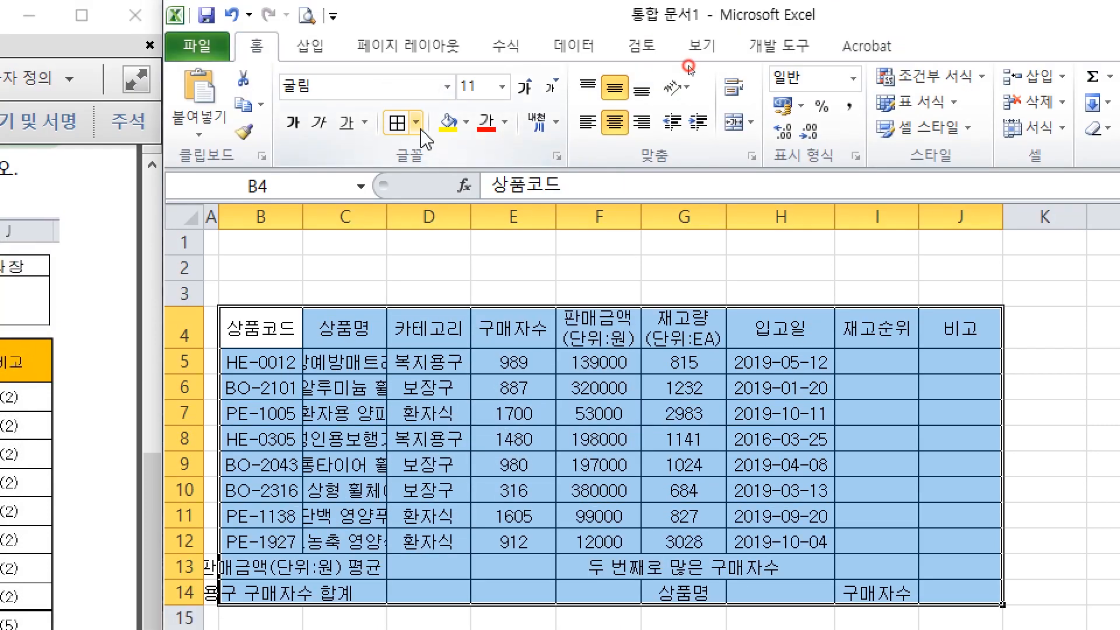
click(416, 54)
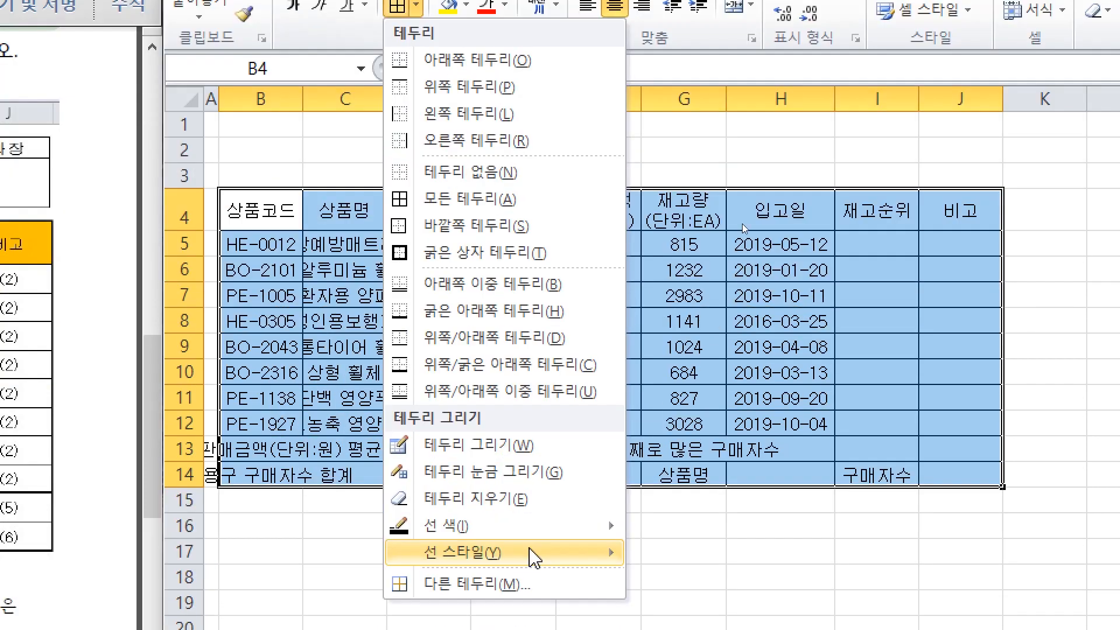
click(513, 253)
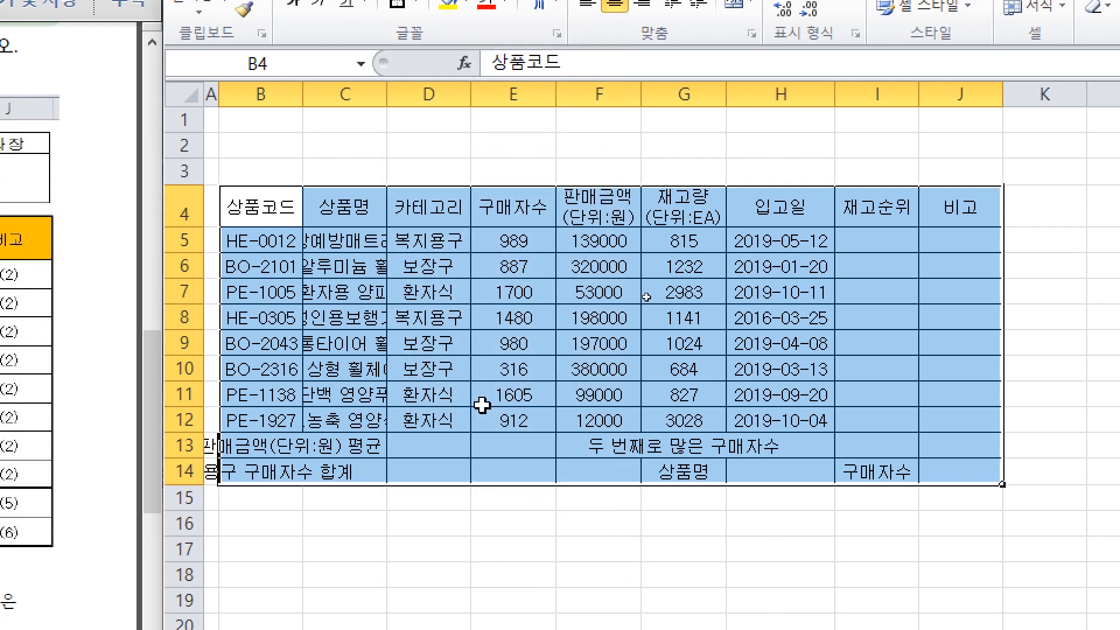
Add a thick box border around the data rows B5:J12
drag(272, 244, 945, 418)
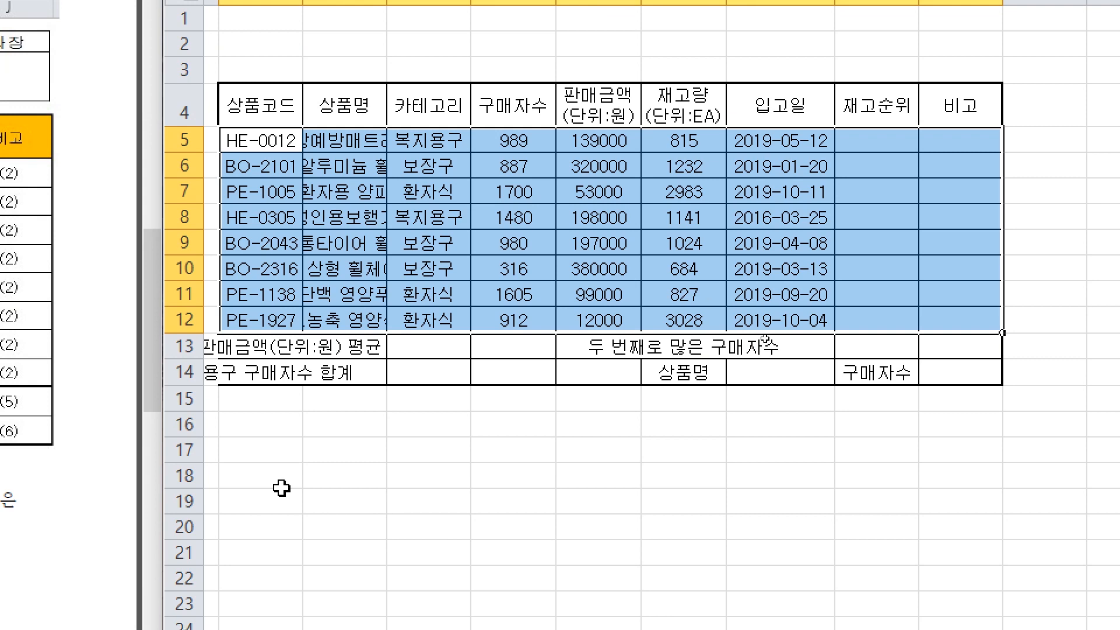
click(548, 629)
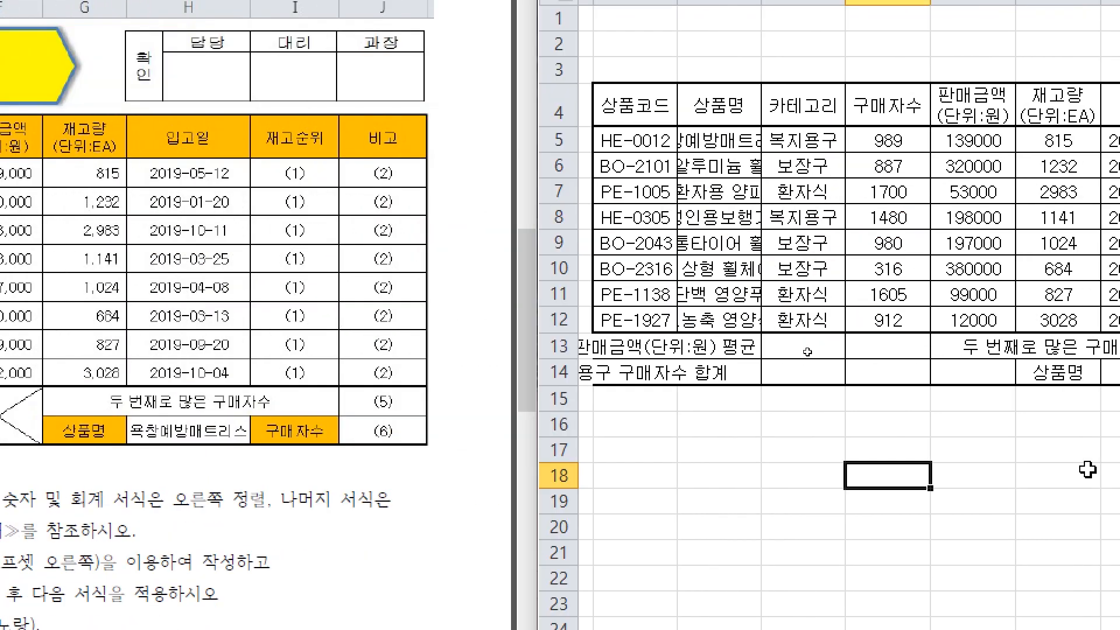
click(1106, 471)
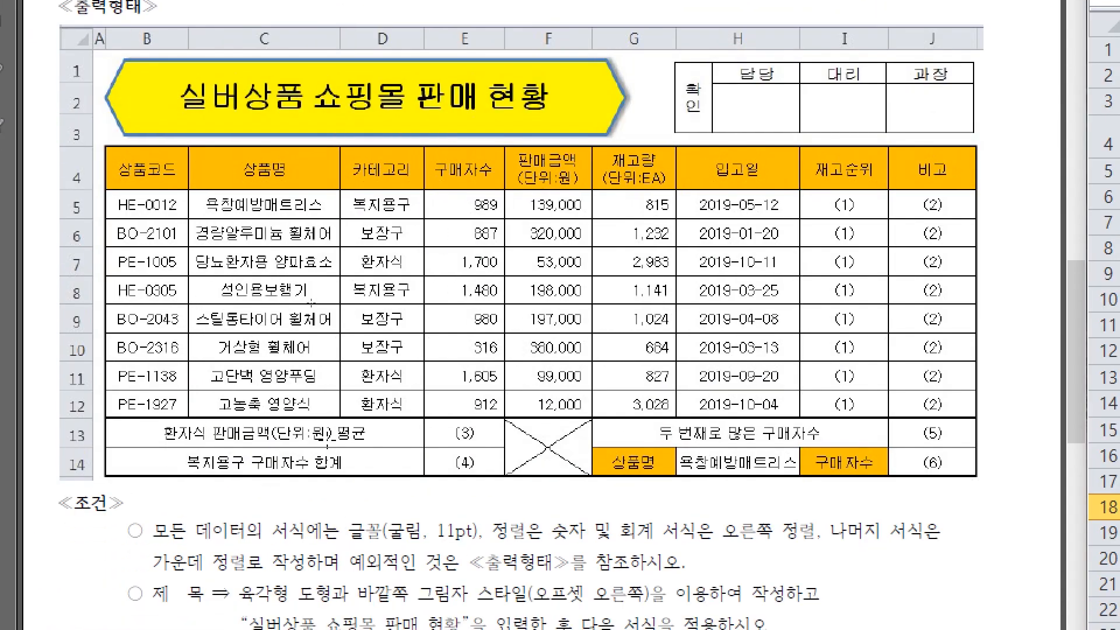
drag(171, 437, 336, 432)
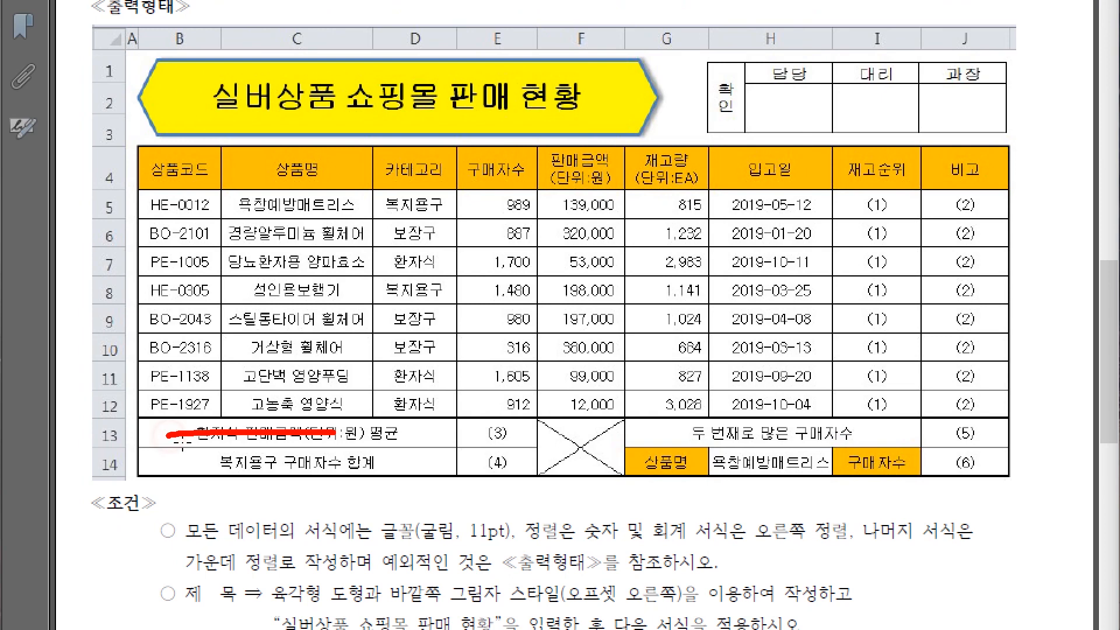
drag(191, 466, 402, 465)
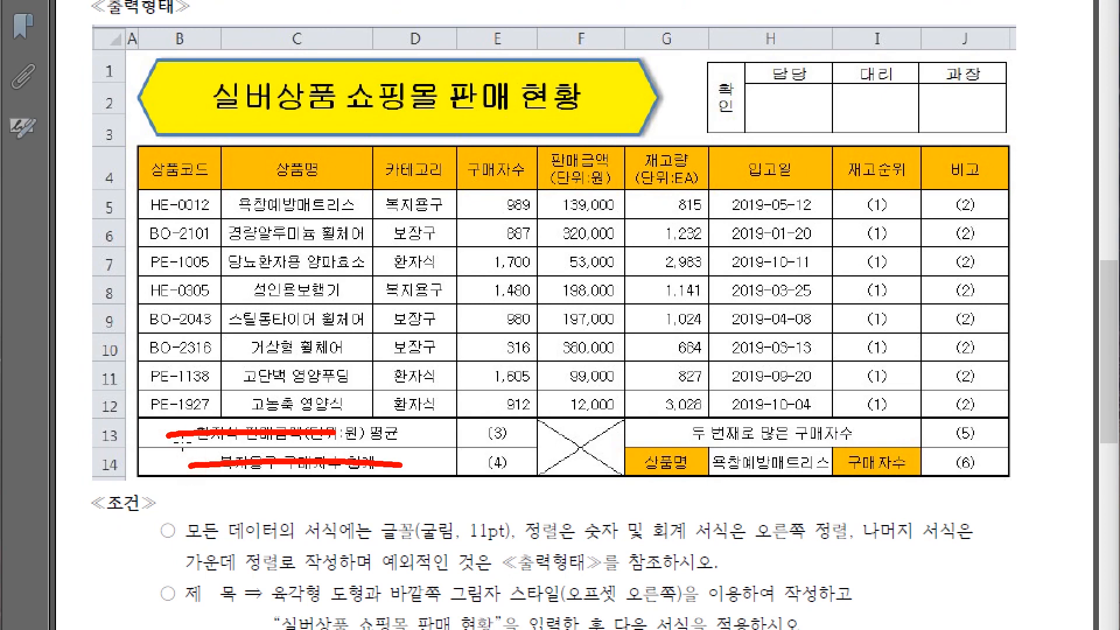
drag(595, 399, 593, 469)
drag(564, 456, 625, 467)
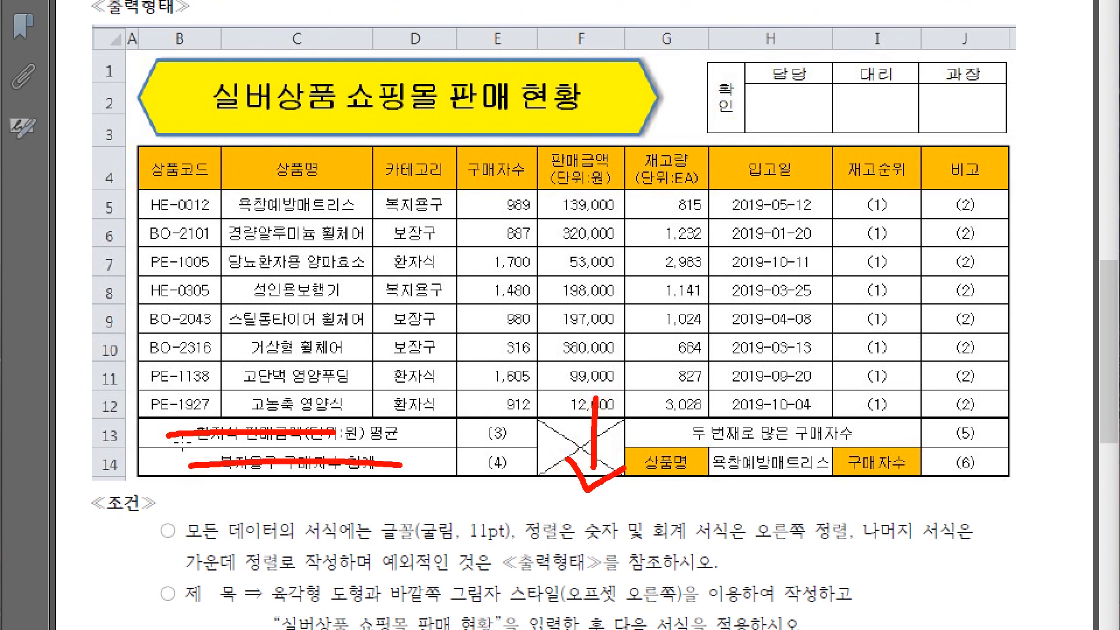
drag(671, 436, 836, 437)
mouse_move(828, 415)
mouse_down()
mouse_move(866, 436)
mouse_move(805, 467)
mouse_up()
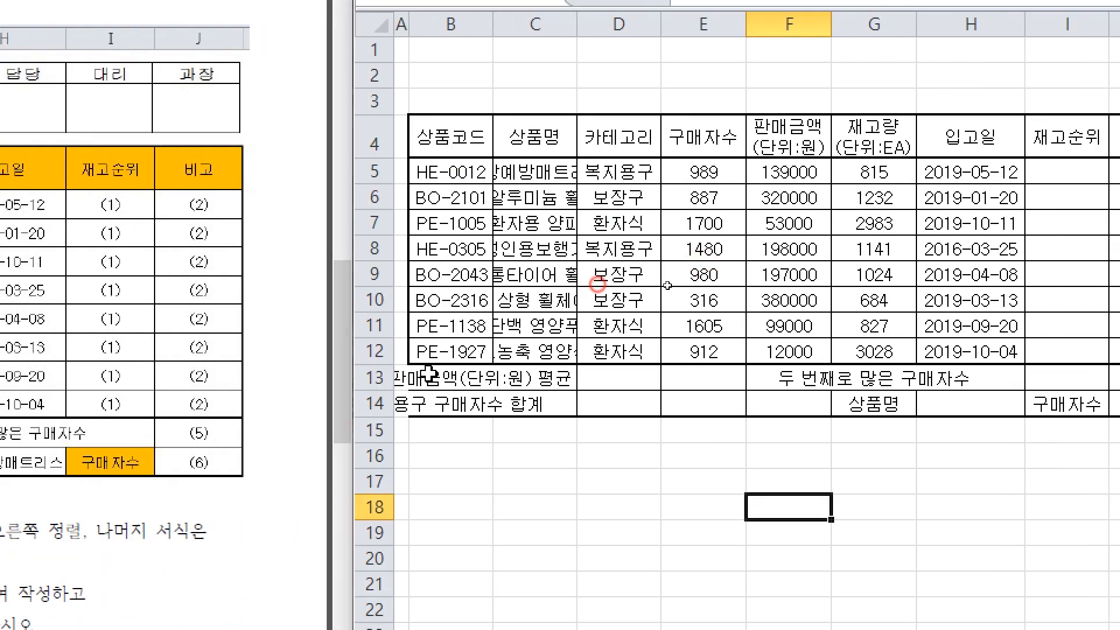
drag(425, 378, 674, 378)
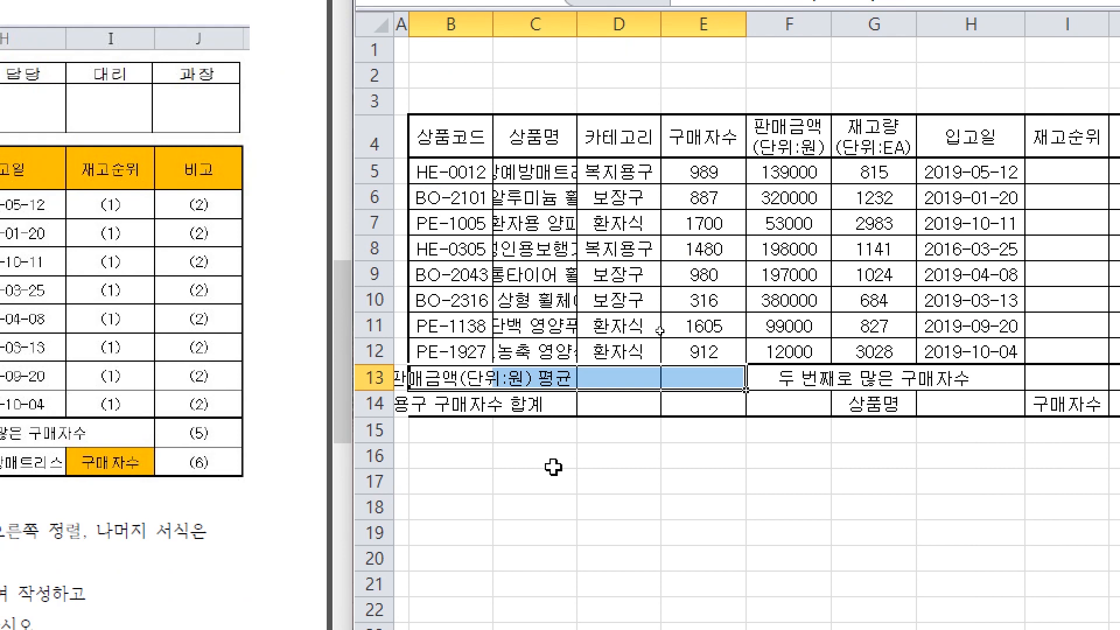
ctrl+drag(445, 406, 665, 400)
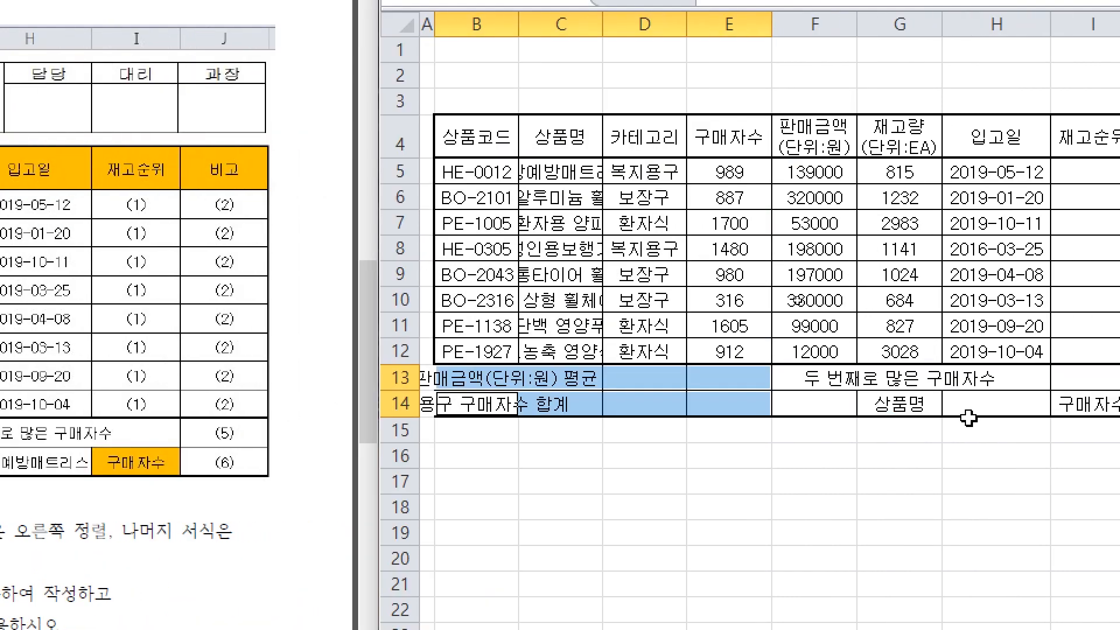
ctrl+drag(814, 378, 815, 404)
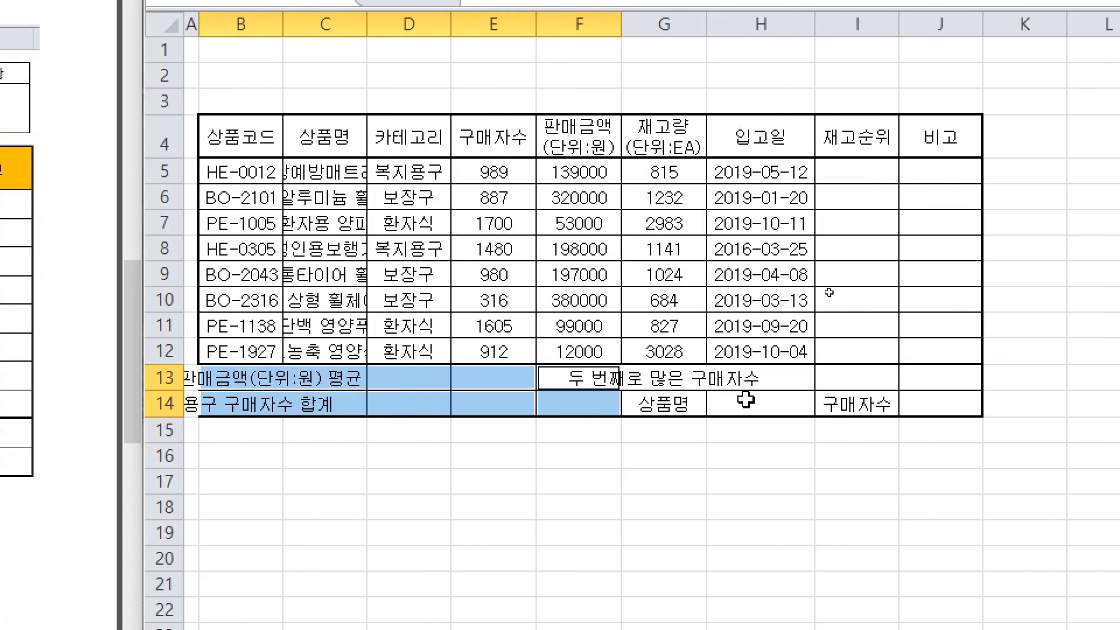
ctrl+drag(667, 380, 834, 380)
ctrl+click(835, 380)
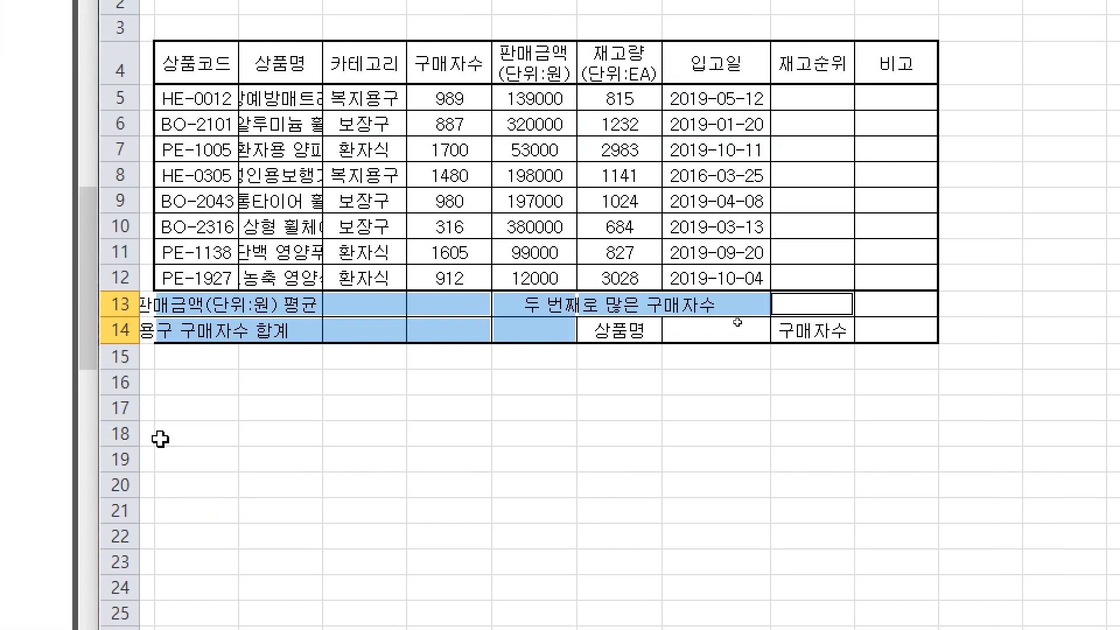
click(350, 551)
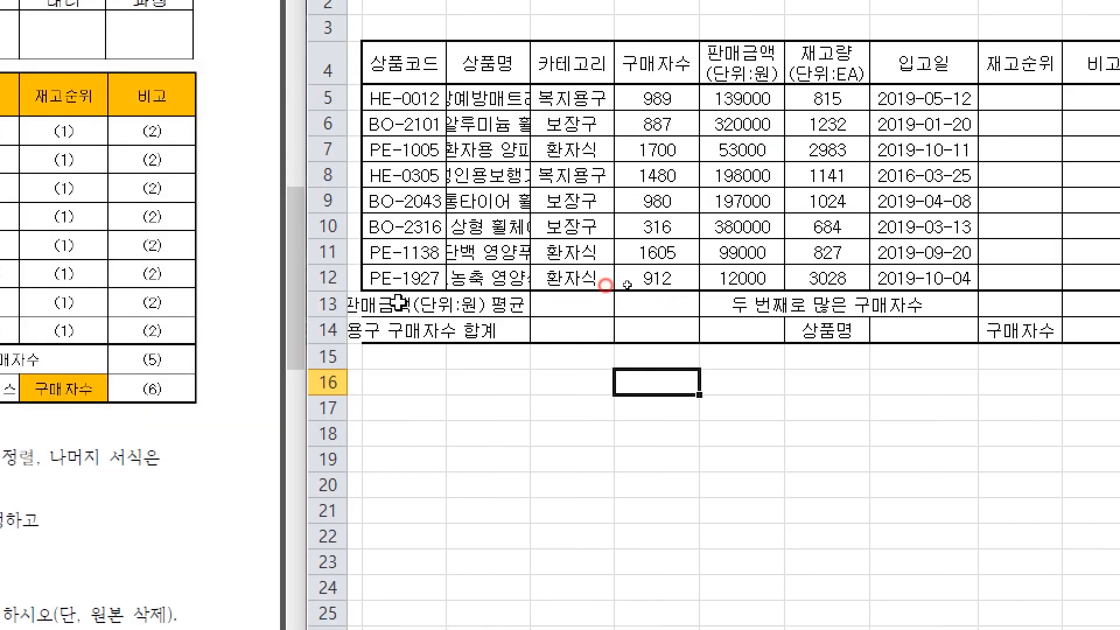
Merge and centre each of the ranges B13:D13, B14:D14, F13:F14 and G13:I13
drag(192, 303, 280, 303)
drag(489, 302, 563, 328)
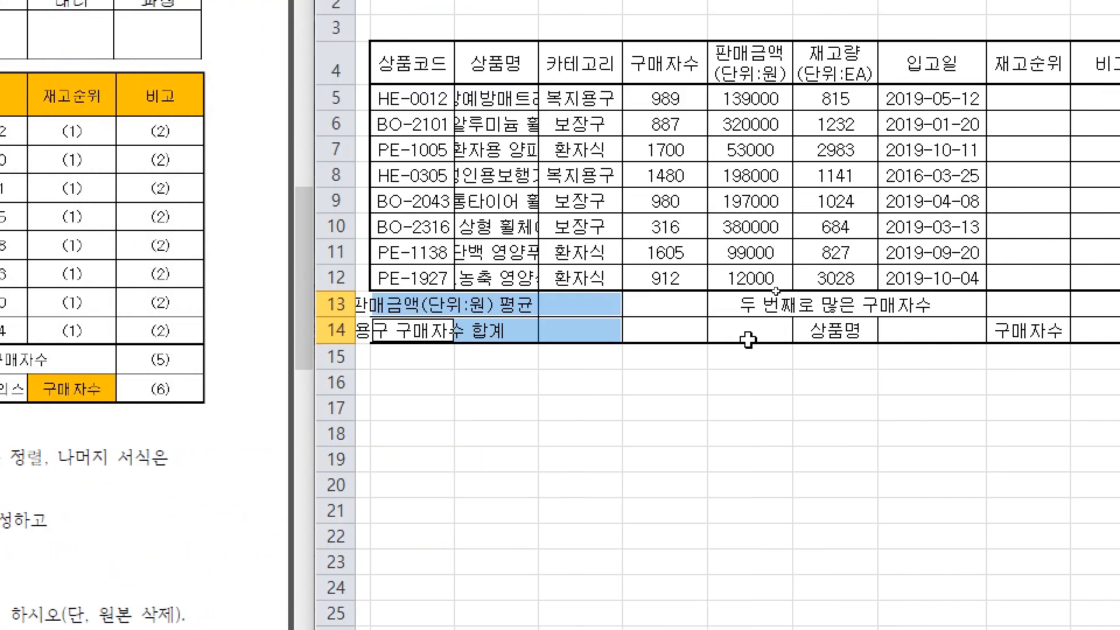
drag(748, 310, 748, 333)
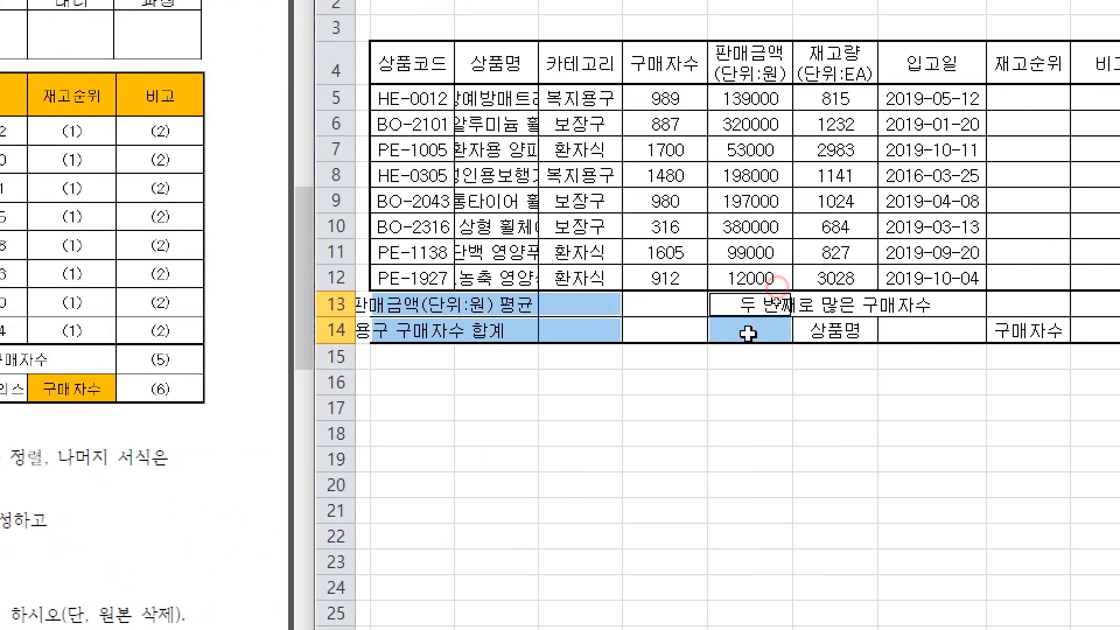
drag(656, 304, 833, 303)
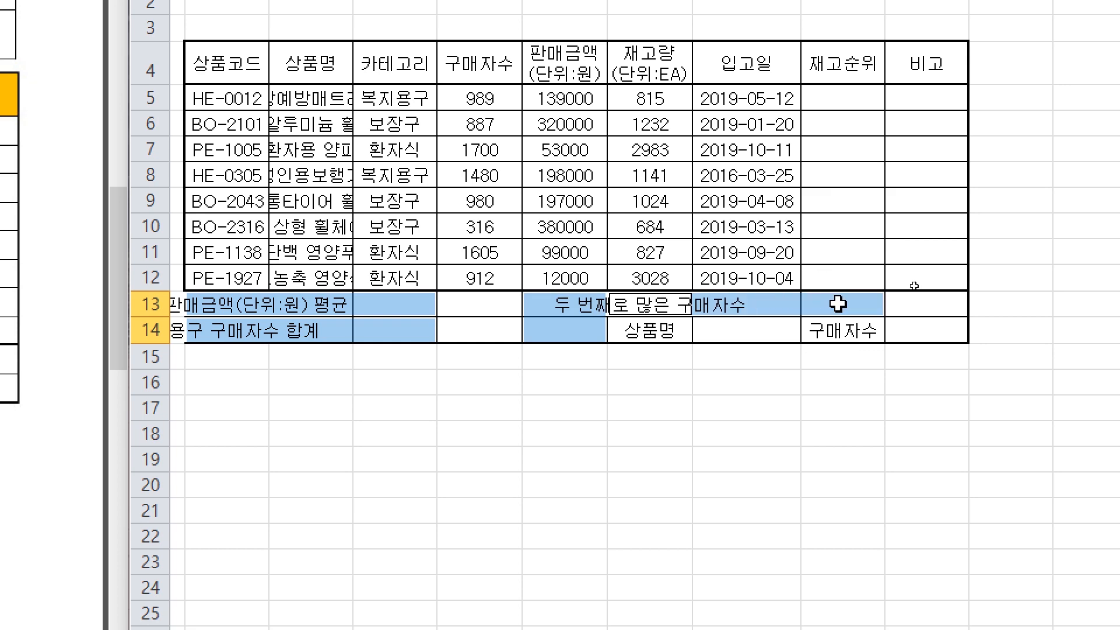
click(700, 124)
click(578, 490)
click(565, 443)
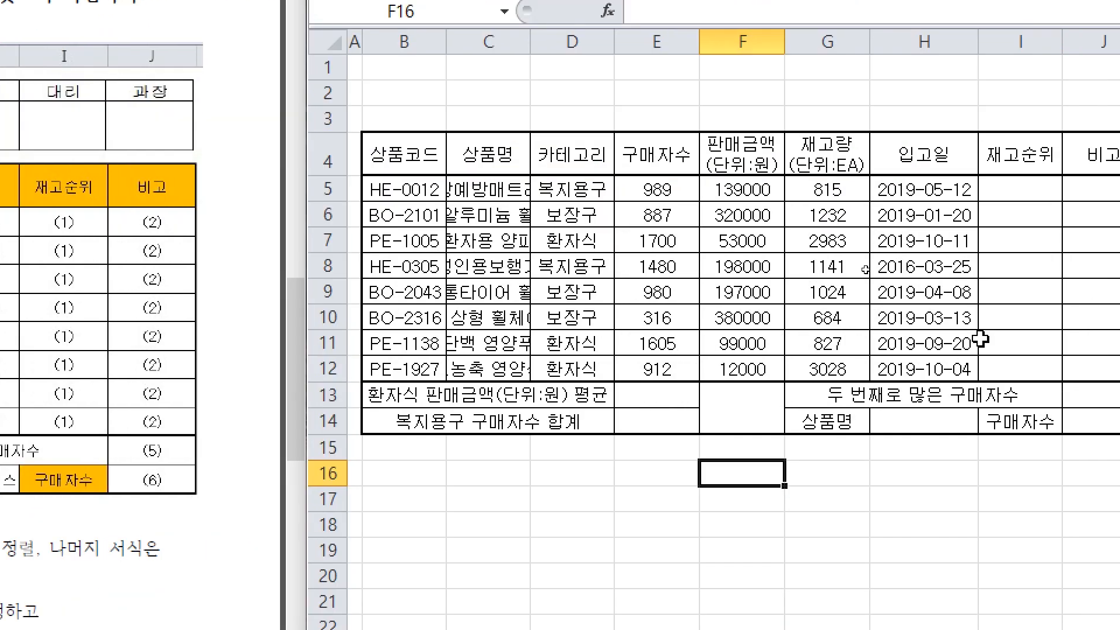
Auto-fit the width of column C so the full 상품명 entries are shown
click(910, 300)
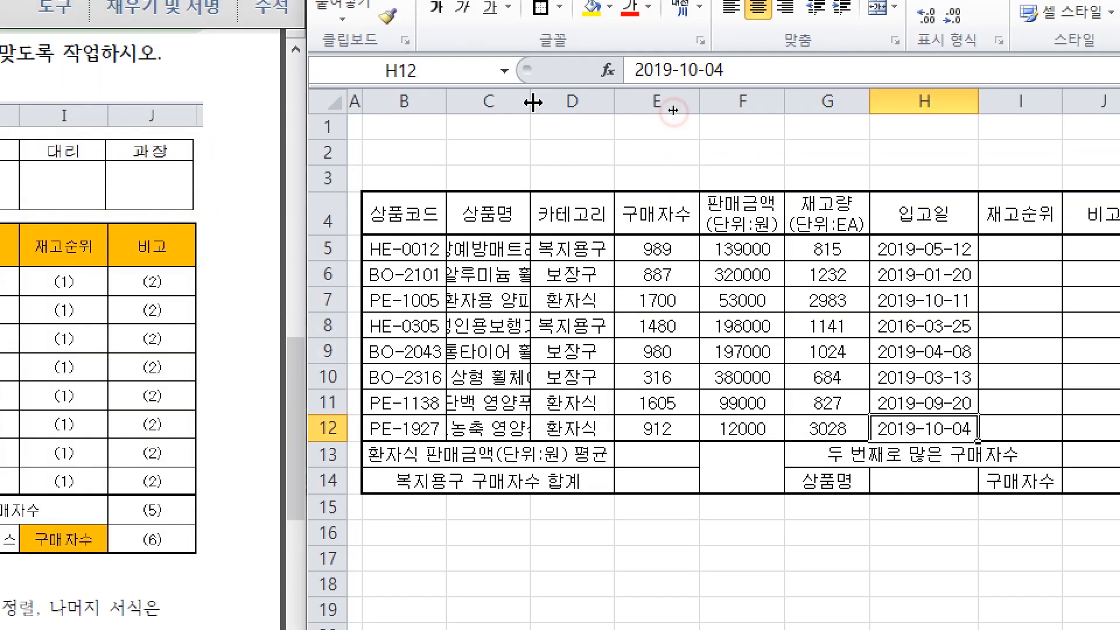
double_click(475, 177)
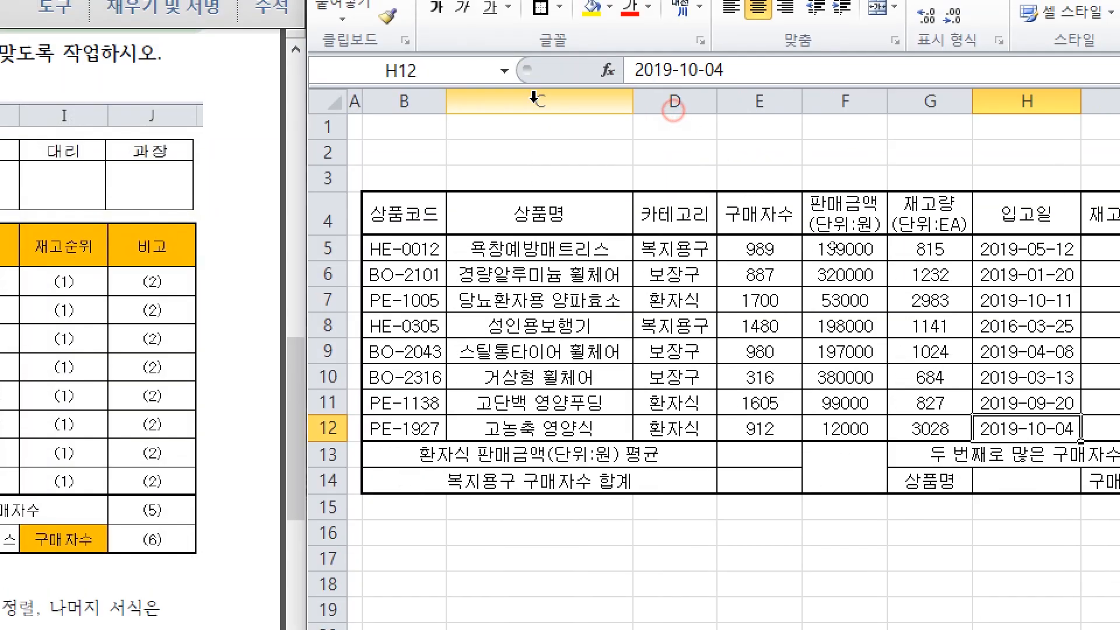
click(812, 379)
Right-align the numbers in E5:G12 and apply the comma style to them
drag(465, 250, 646, 420)
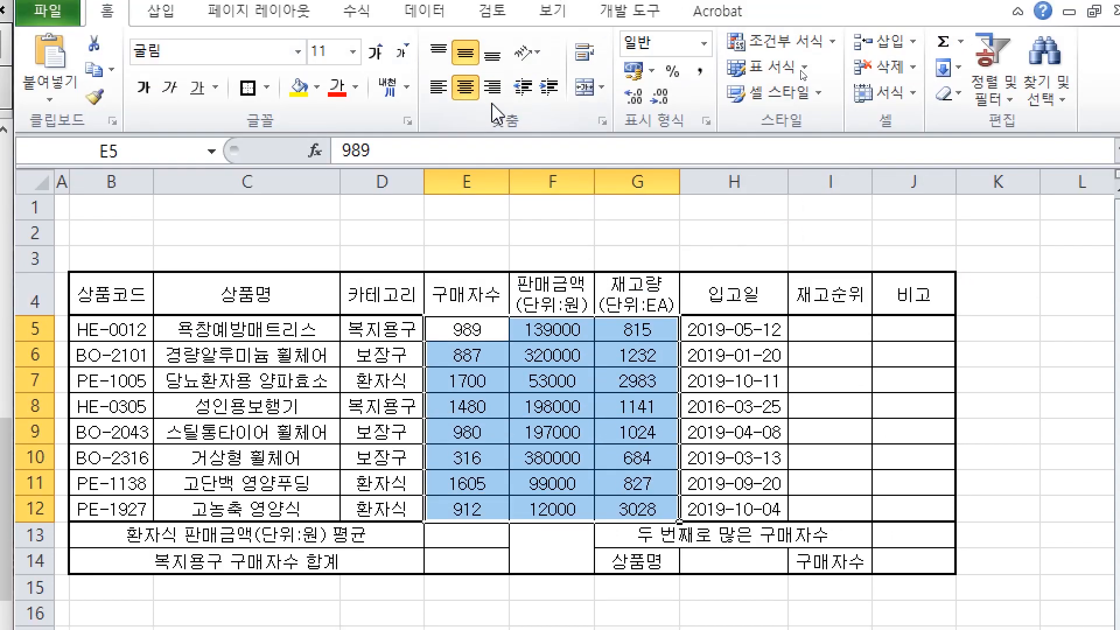
click(493, 87)
click(699, 71)
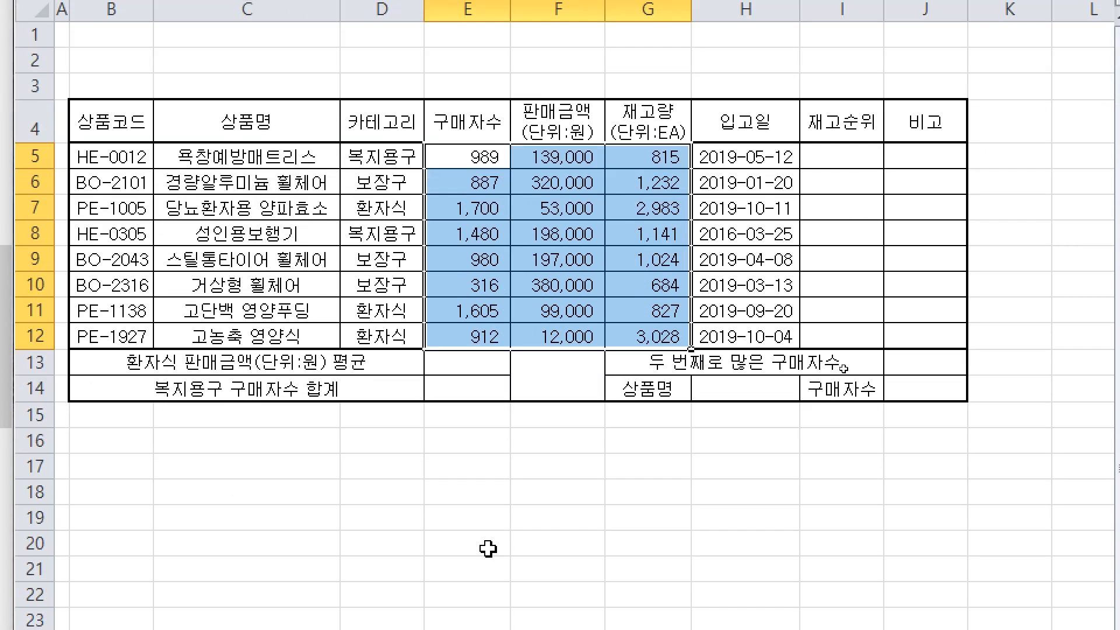
click(616, 421)
click(589, 331)
drag(617, 299, 528, 367)
drag(489, 291, 627, 386)
key(Escape)
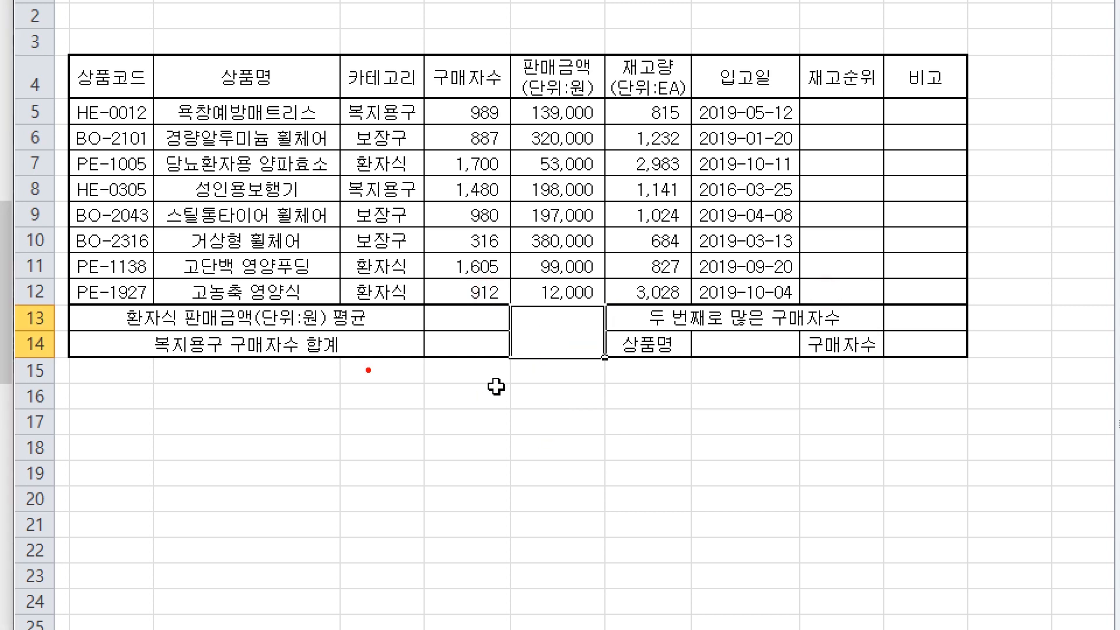
mouse_move(367, 385)
mouse_down()
mouse_move(373, 423)
mouse_move(385, 411)
mouse_up()
mouse_move(355, 405)
mouse_down()
mouse_move(397, 399)
mouse_move(393, 433)
mouse_up()
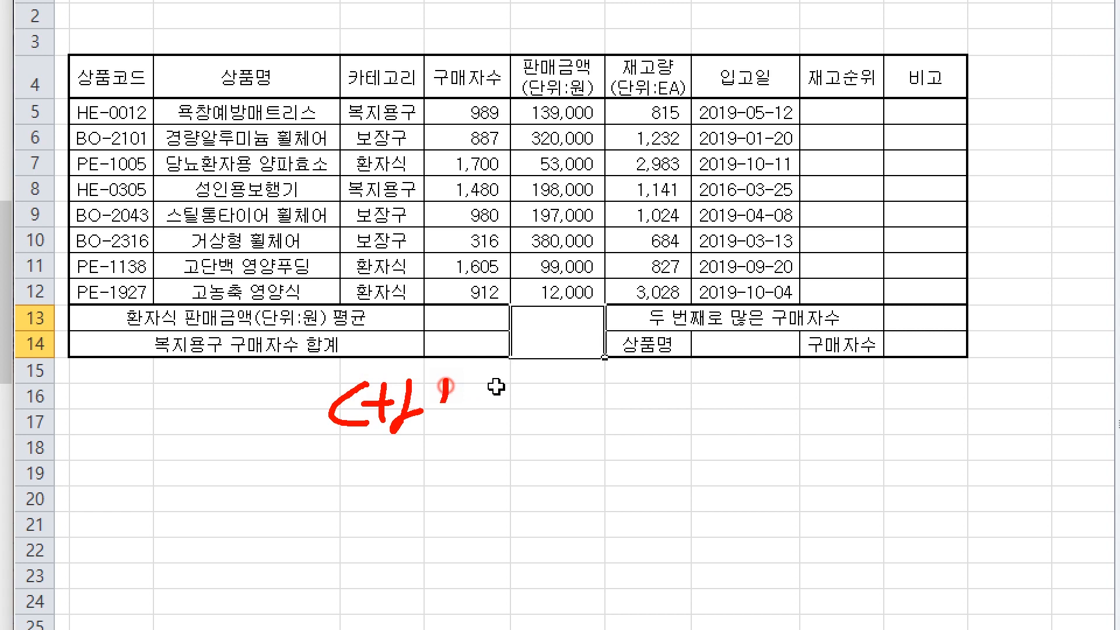
drag(447, 380, 438, 435)
mouse_move(488, 403)
mouse_down()
mouse_move(535, 399)
mouse_move(514, 411)
mouse_up()
drag(599, 380, 599, 419)
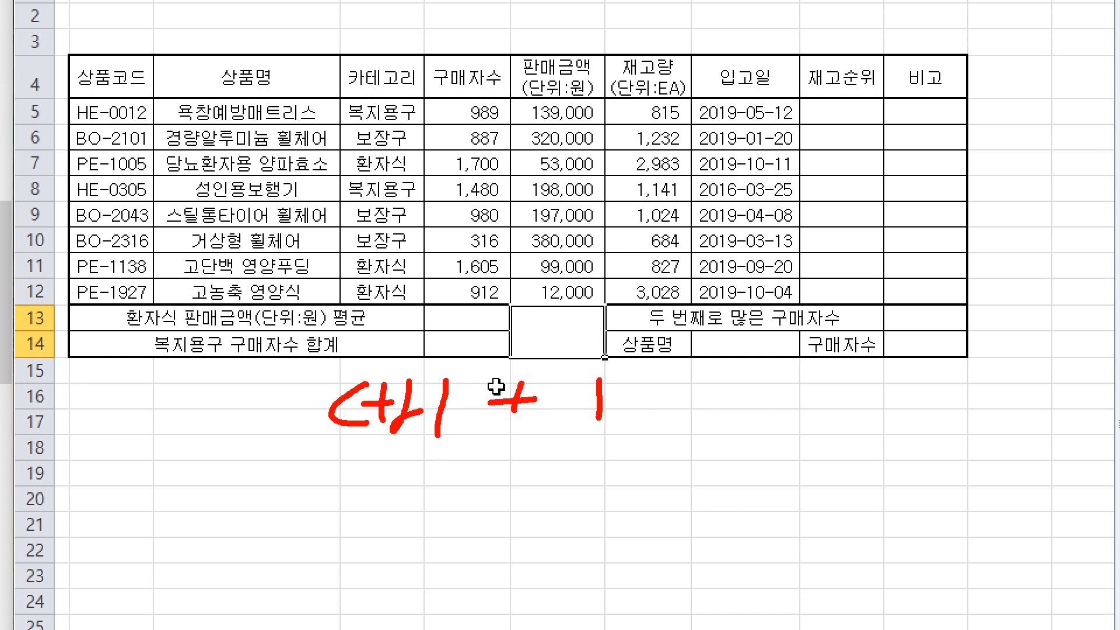
mouse_move(677, 381)
mouse_down()
mouse_move(645, 409)
mouse_move(681, 426)
mouse_up()
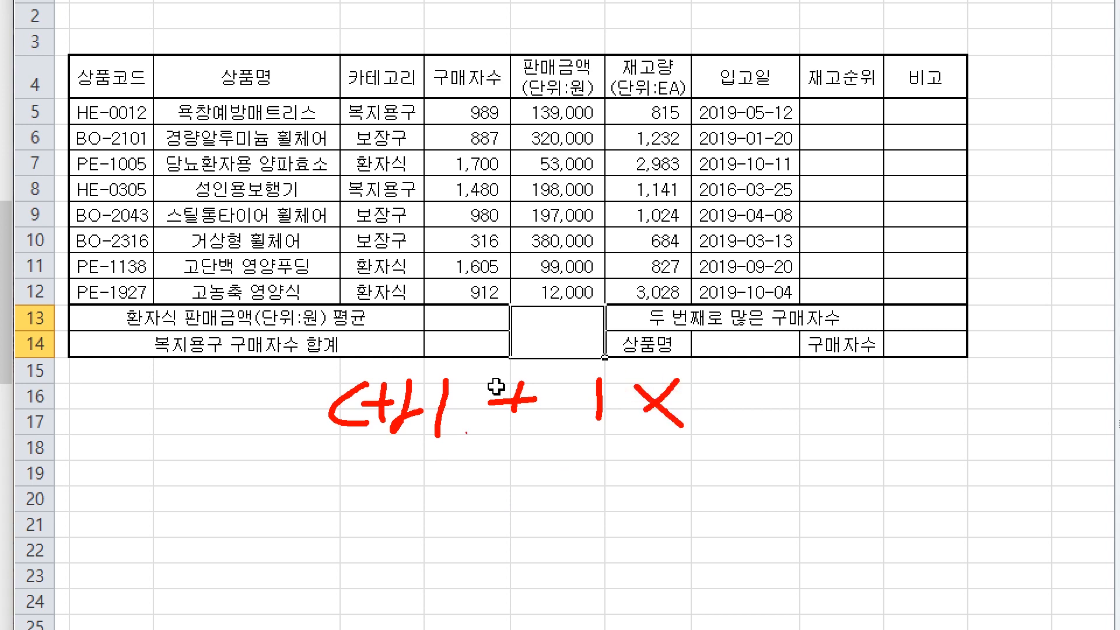
key(Escape)
right_click(560, 322)
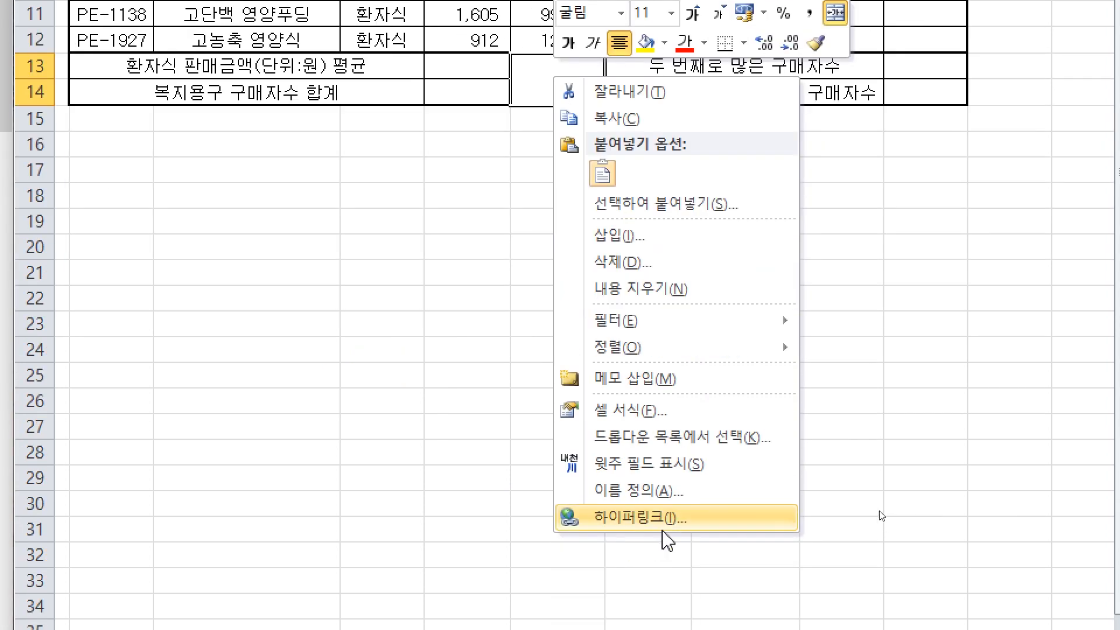
click(672, 413)
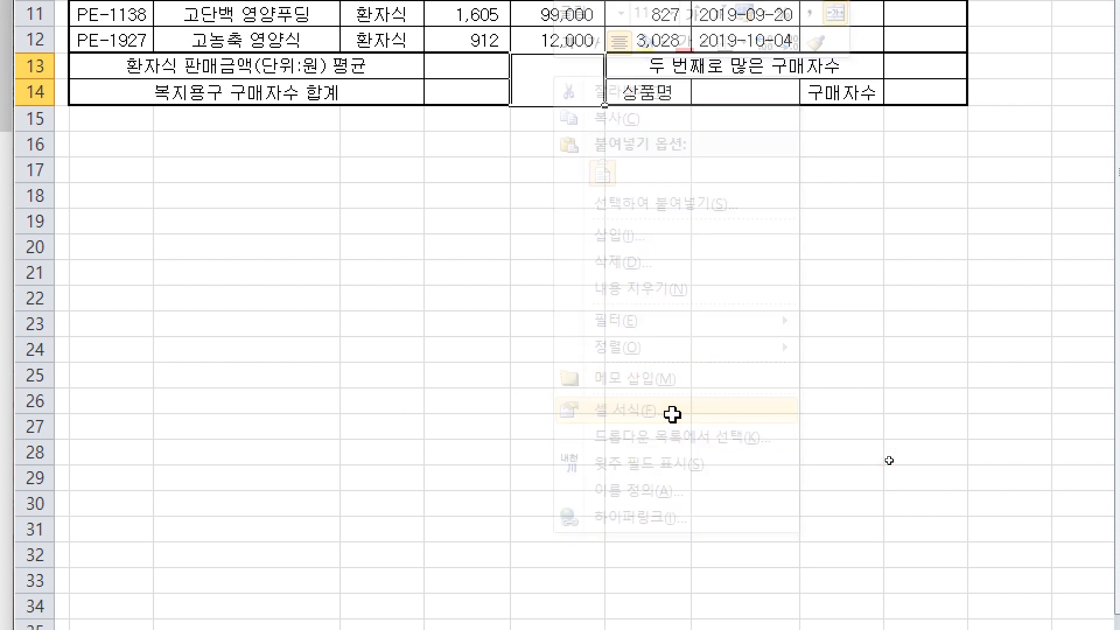
click(607, 203)
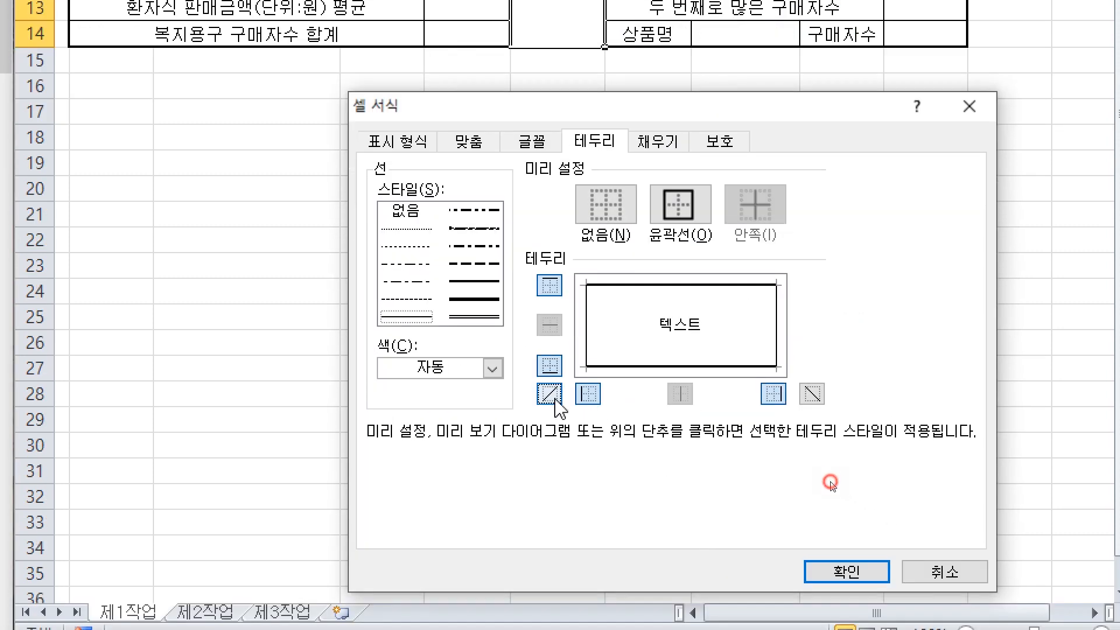
click(549, 498)
click(814, 402)
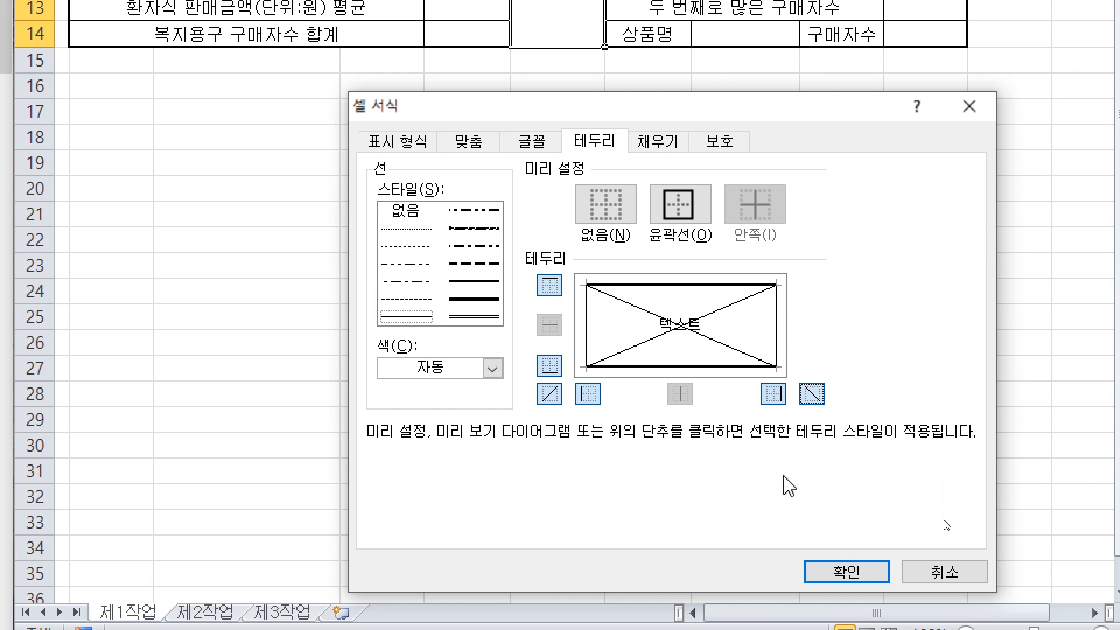
key(Escape)
right_click(572, 24)
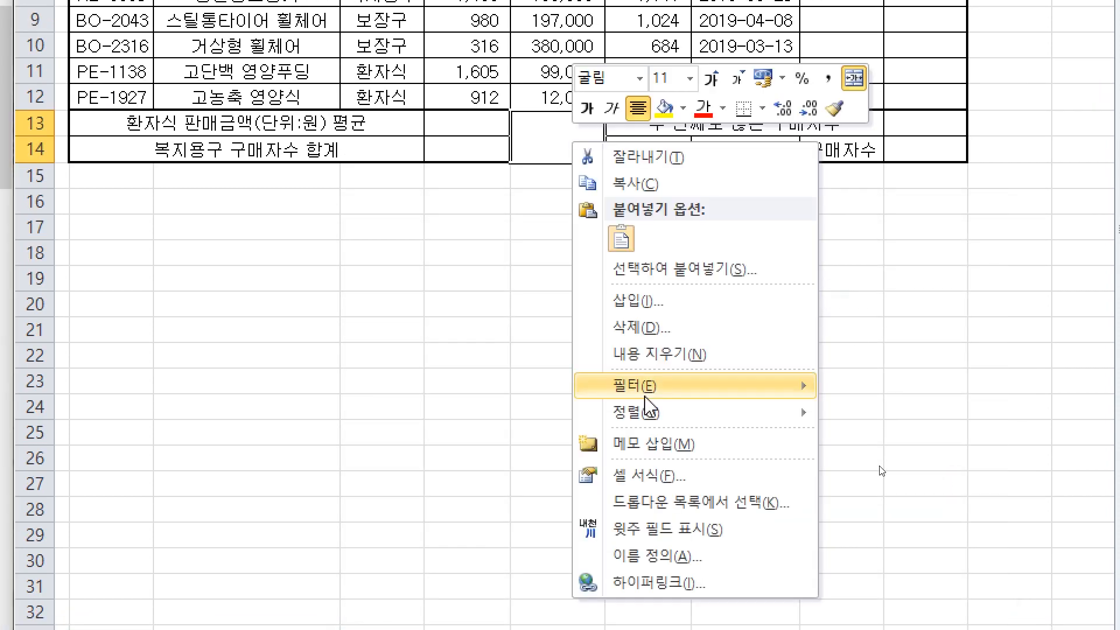
click(655, 476)
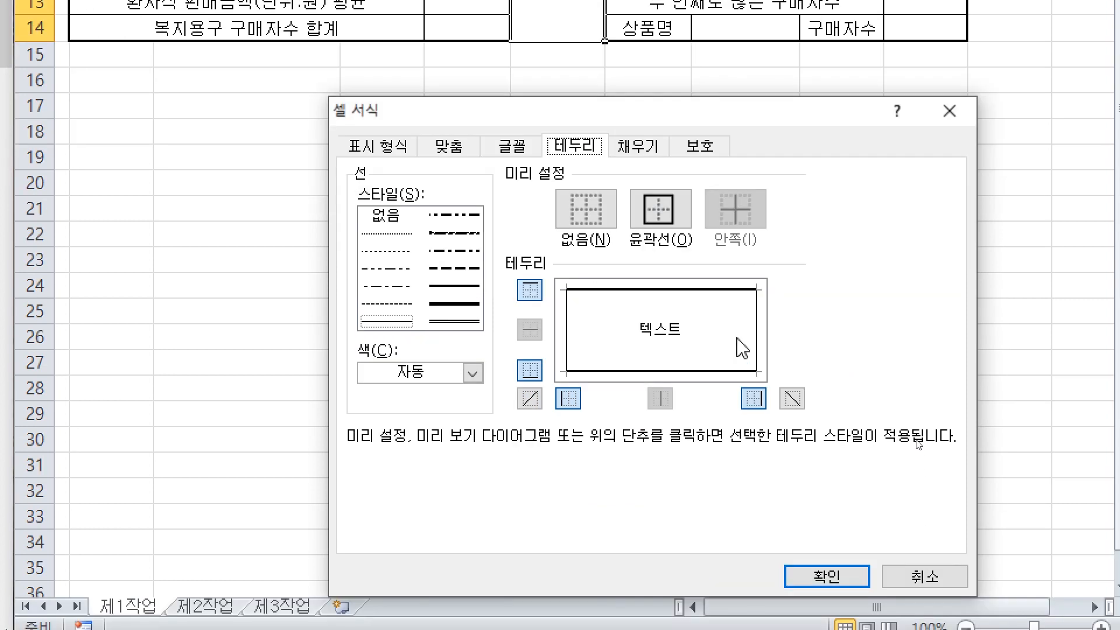
click(714, 309)
click(581, 302)
click(584, 306)
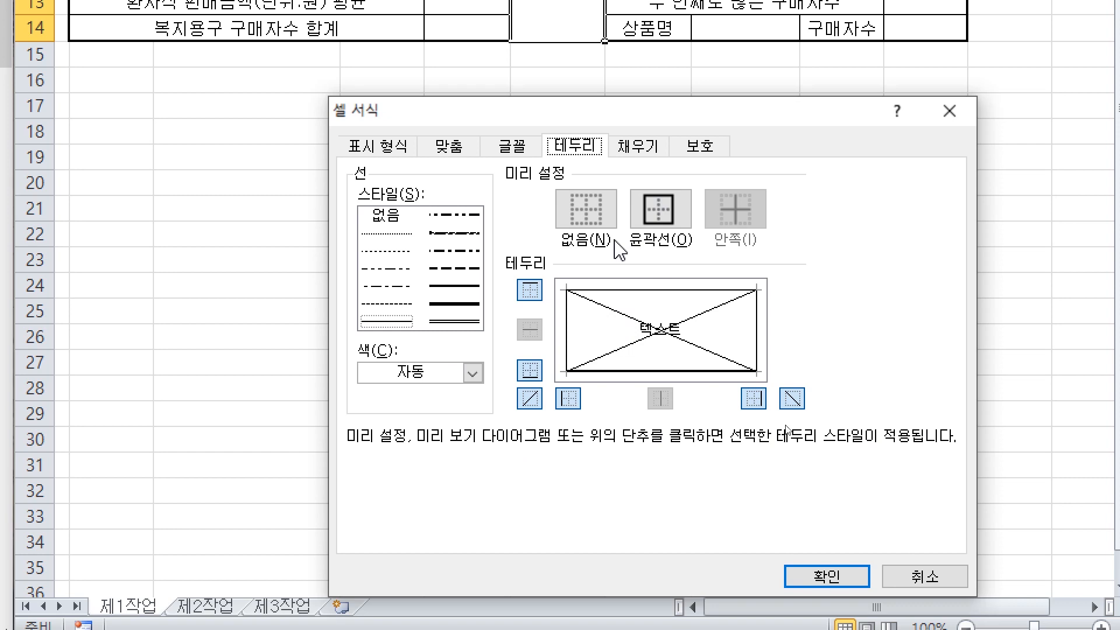
key(Escape)
Add both diagonal border lines to the merged cell F13:F14 so they form an X
right_click(571, 19)
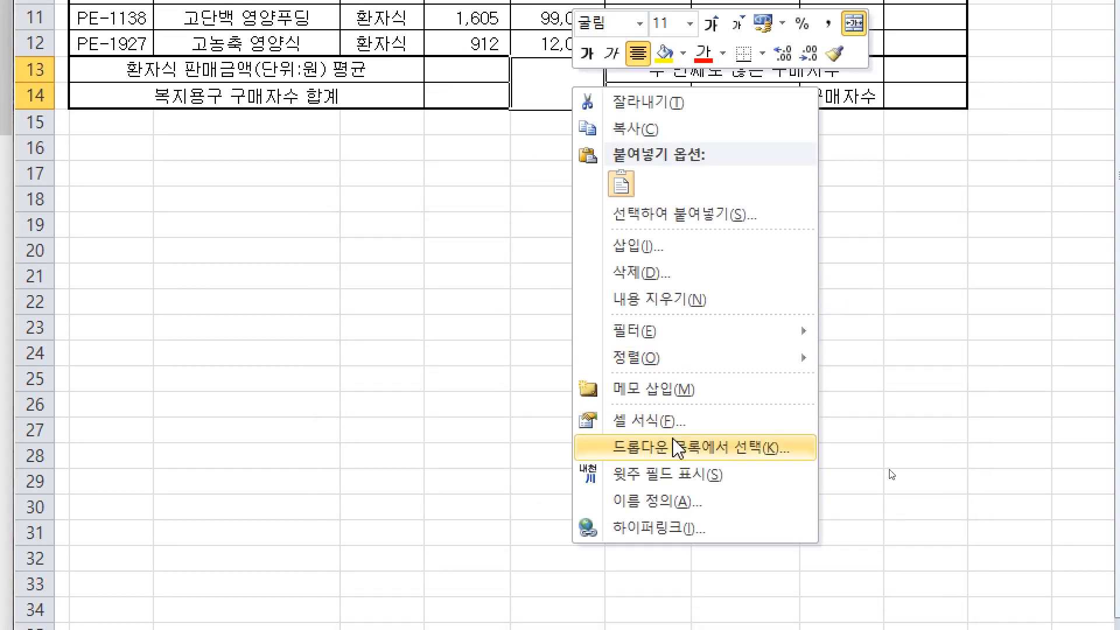
click(648, 421)
click(606, 297)
click(602, 299)
click(609, 296)
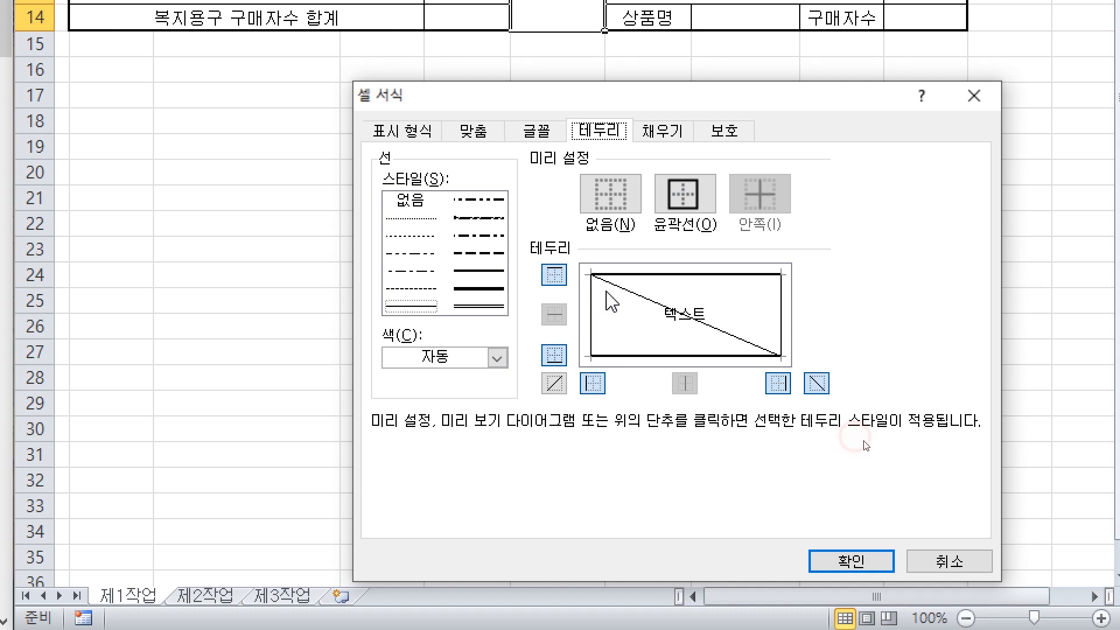
click(734, 309)
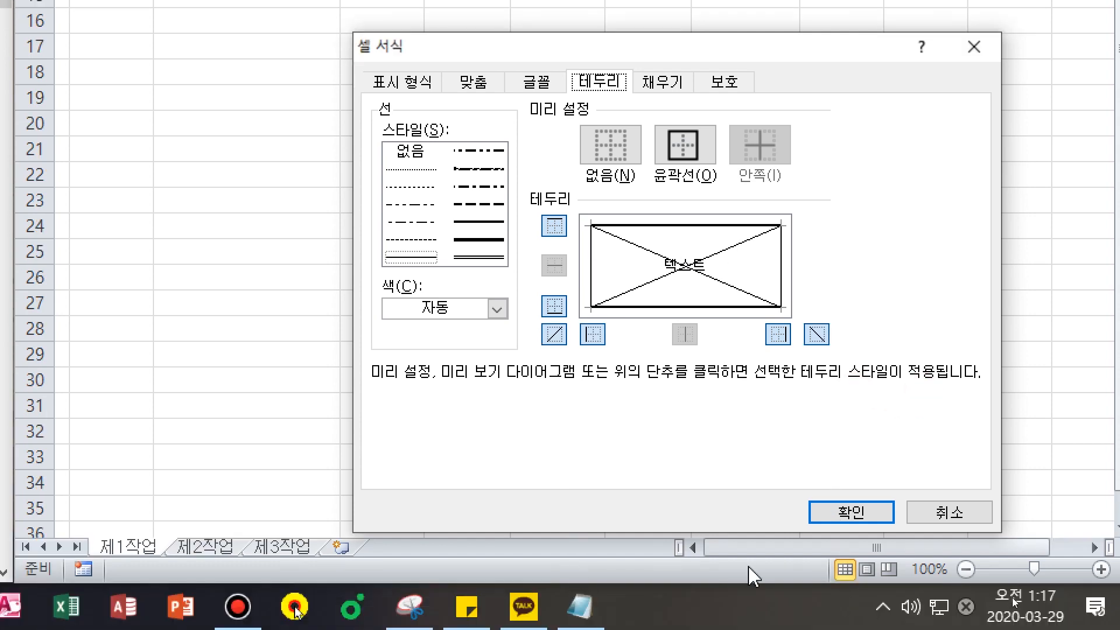
click(863, 554)
click(523, 107)
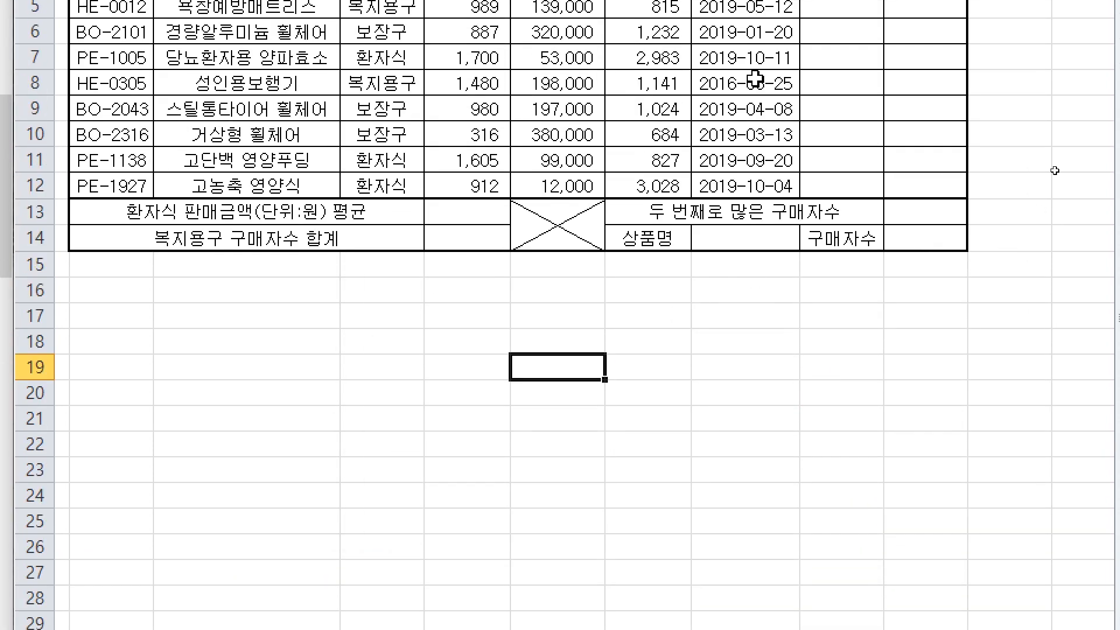
Review the exam PDF's font and alignment conditions and the height of rows 1 to 3 in its output layout
click(696, 51)
click(689, 406)
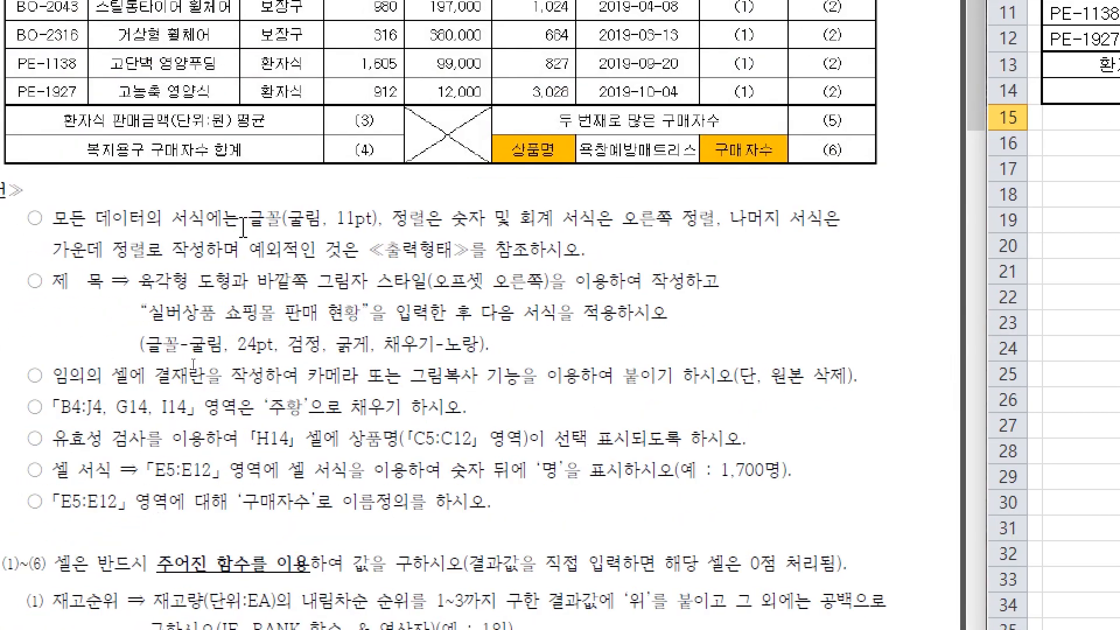
drag(220, 228, 644, 292)
click(639, 258)
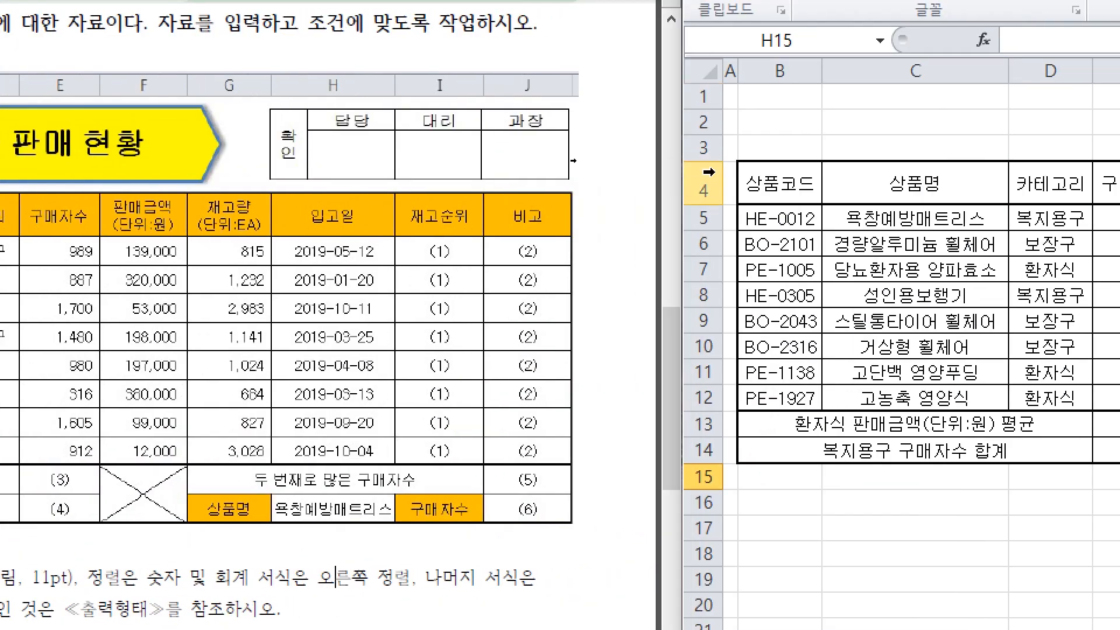
mouse_move(692, 89)
mouse_down()
mouse_move(769, 88)
mouse_move(726, 159)
mouse_move(802, 165)
mouse_up()
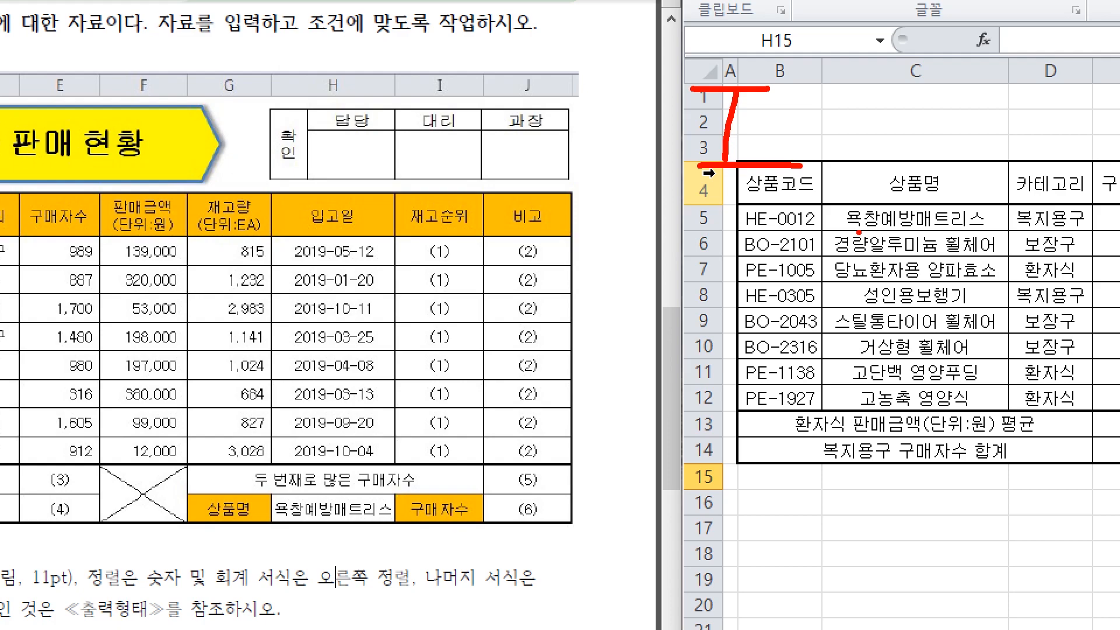
key(Escape)
key(ctrl+2)
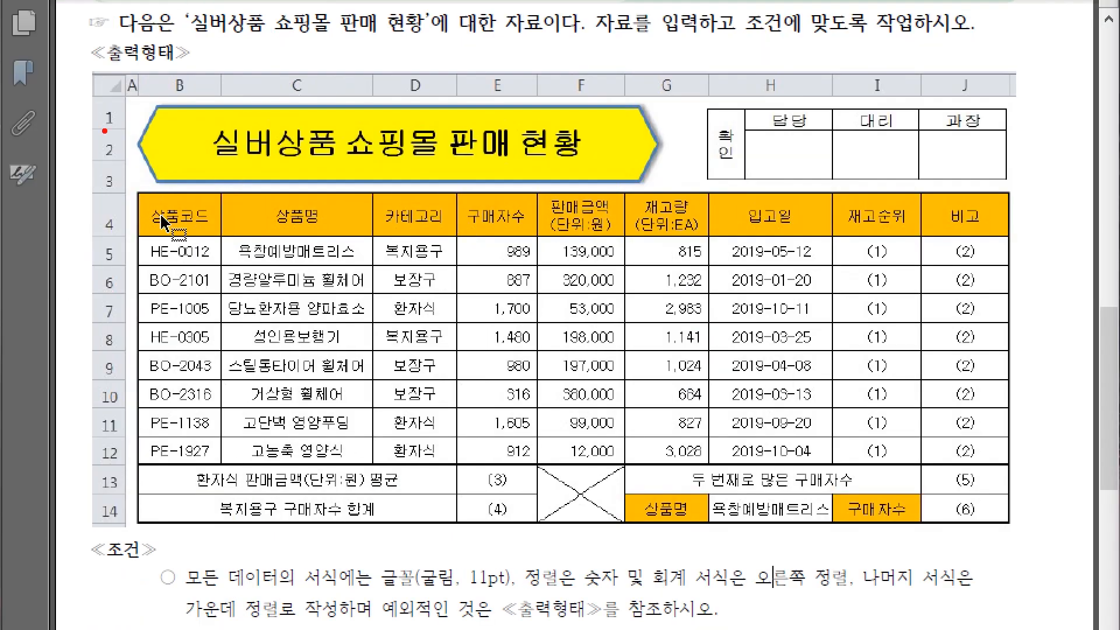
mouse_move(87, 98)
mouse_down()
mouse_move(146, 96)
mouse_move(110, 197)
mouse_move(130, 195)
mouse_up()
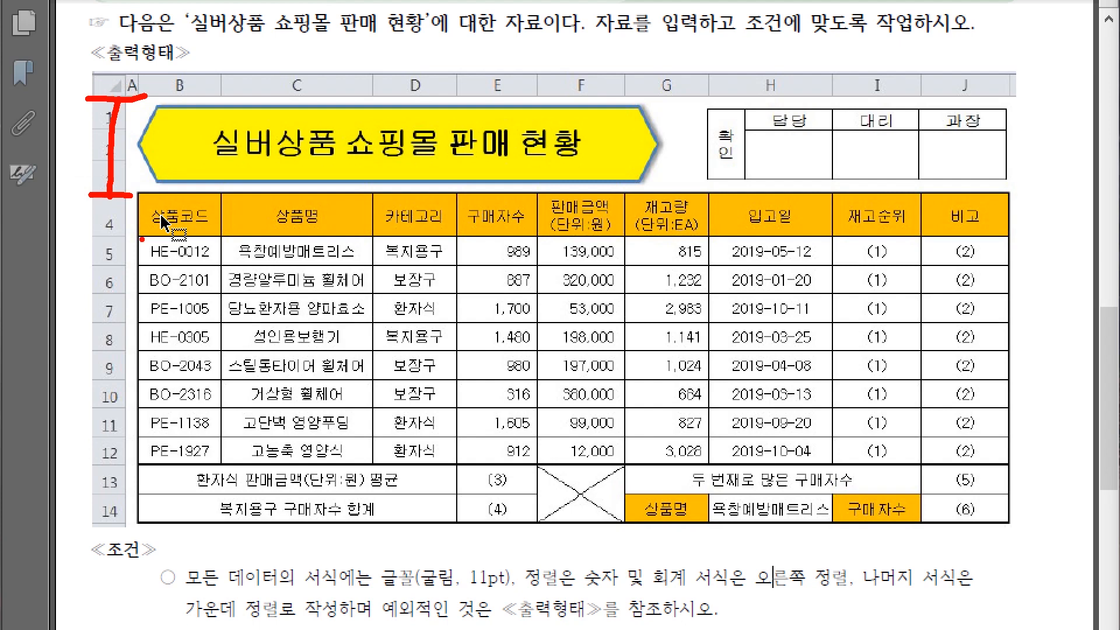
mouse_move(153, 156)
mouse_down()
mouse_move(196, 178)
mouse_move(214, 171)
mouse_move(198, 189)
mouse_up()
drag(211, 159, 245, 156)
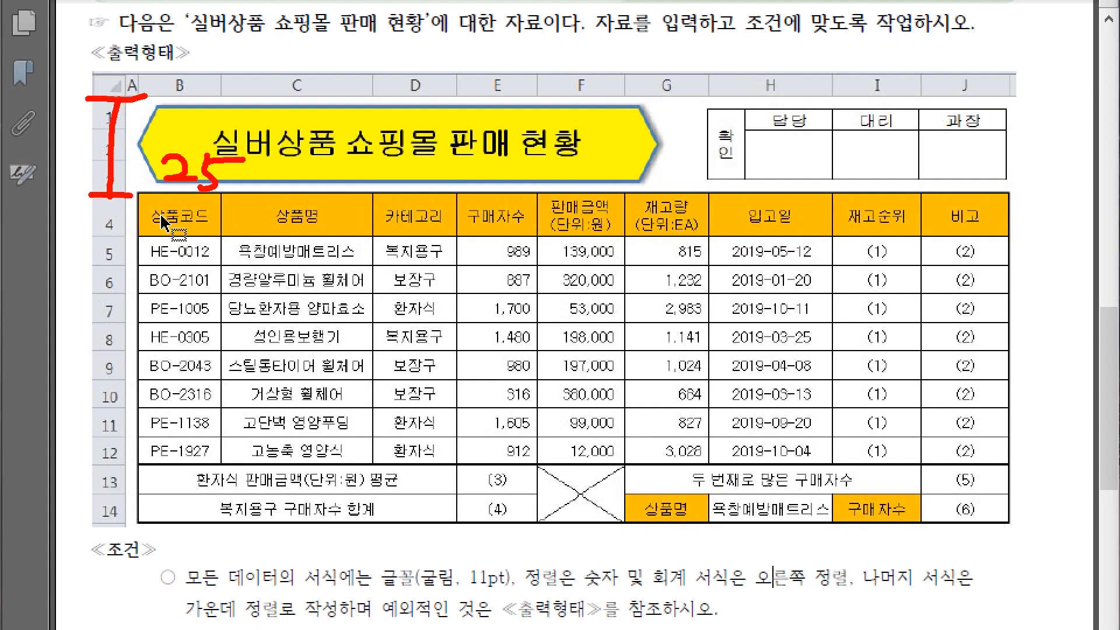
drag(257, 167, 289, 150)
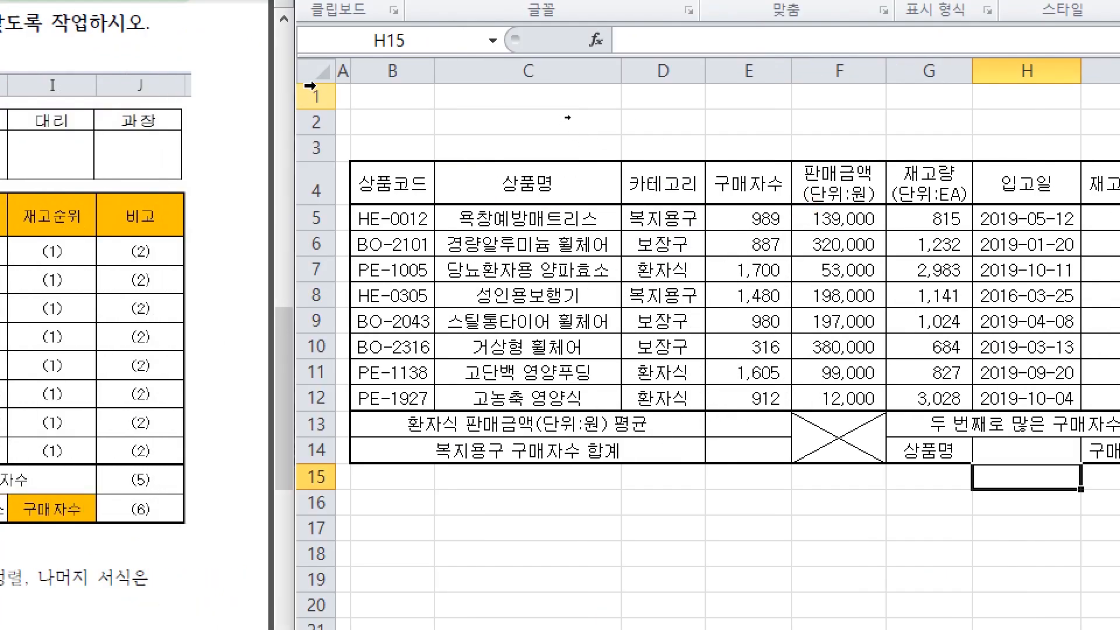
Set the height of rows 1 to 3 to 25
click(311, 94)
drag(311, 90, 326, 150)
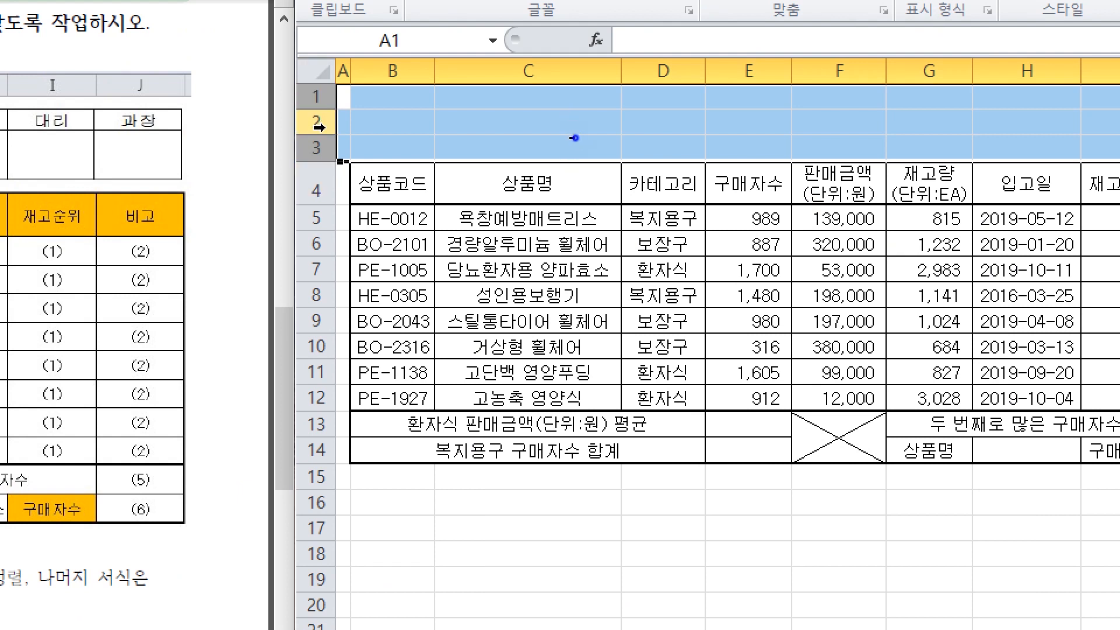
right_click(323, 126)
click(429, 402)
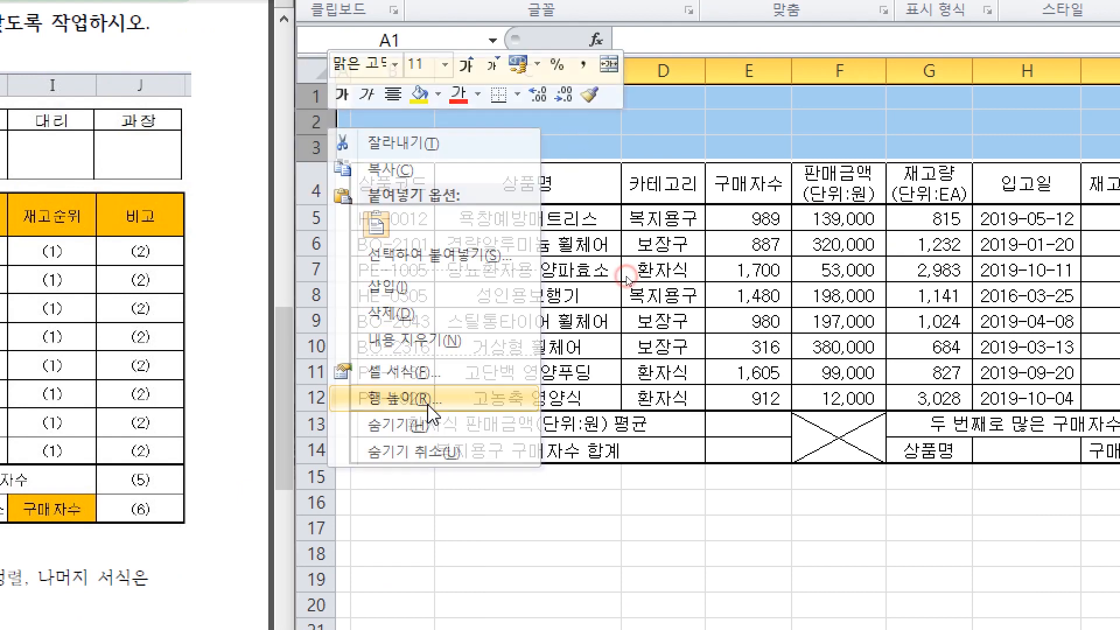
key(Return)
click(470, 150)
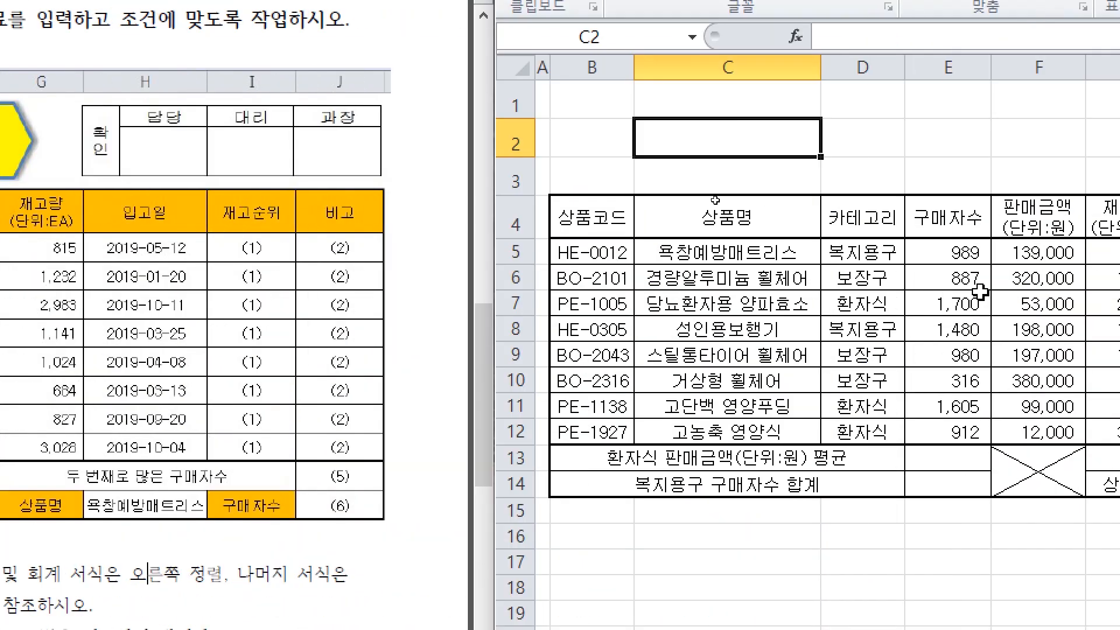
Draw a hexagon about 12.9 cm wide across B1:G3, above the sales table
click(726, 205)
click(725, 166)
click(641, 52)
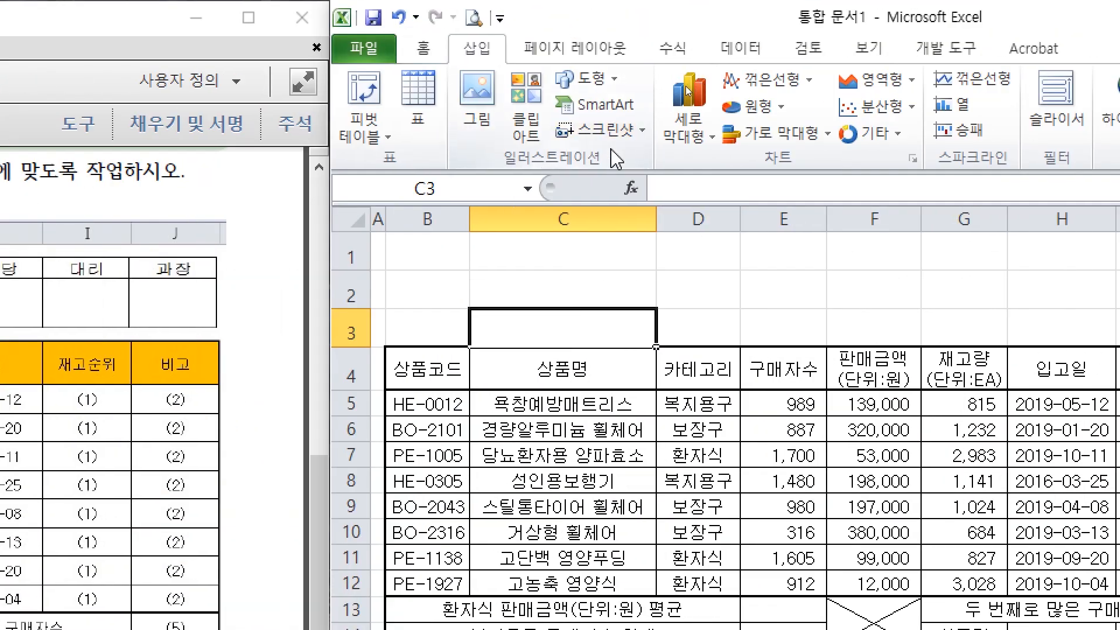
click(615, 78)
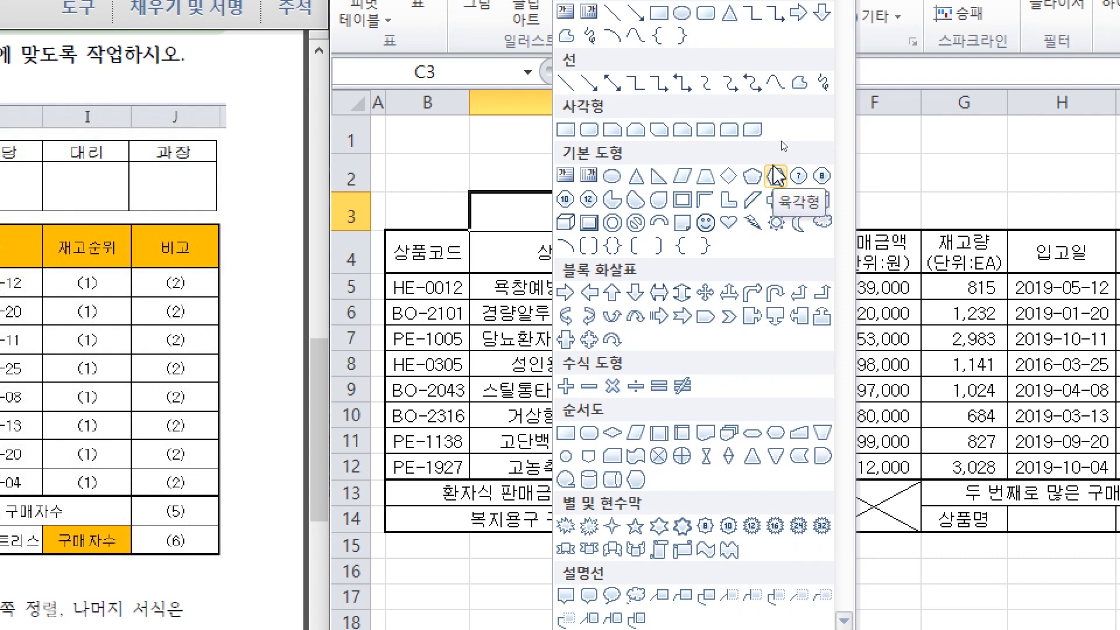
click(775, 175)
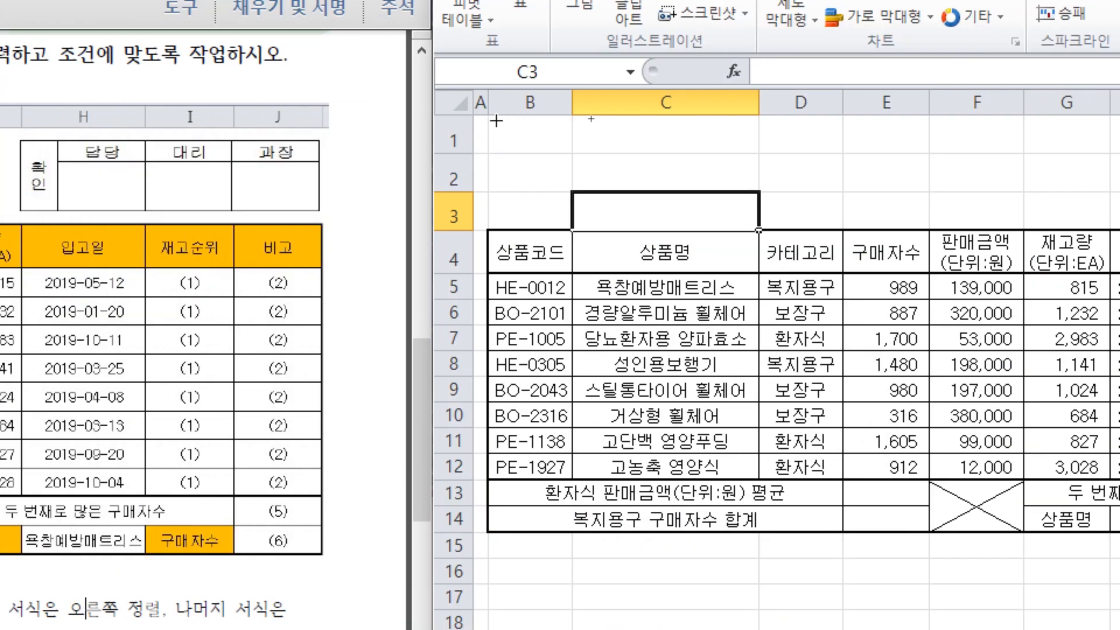
drag(497, 121, 1062, 215)
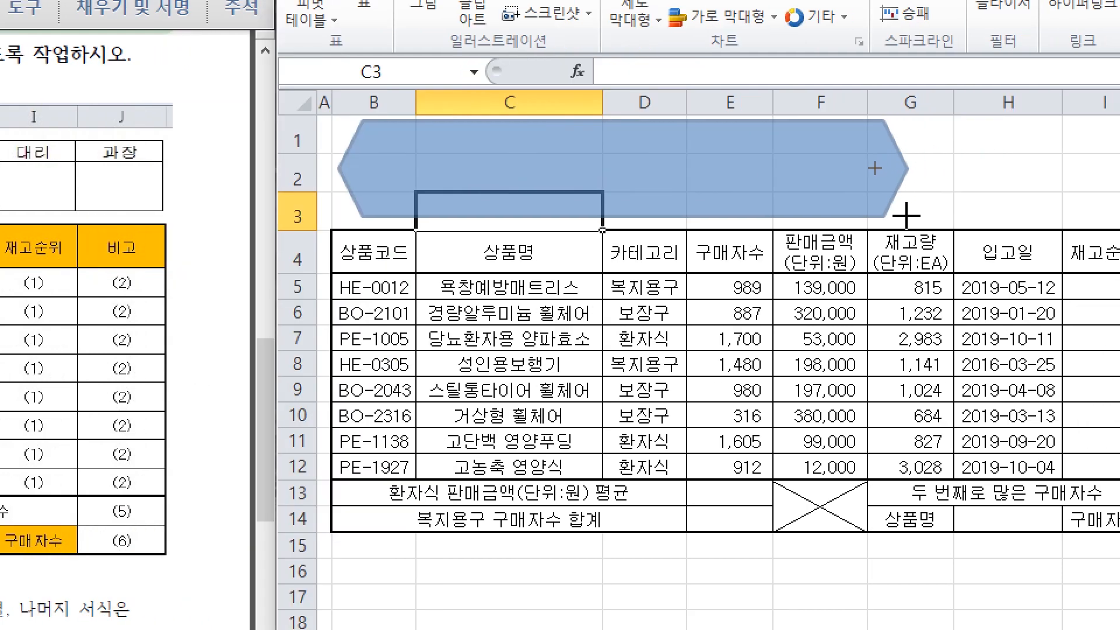
drag(906, 215, 906, 219)
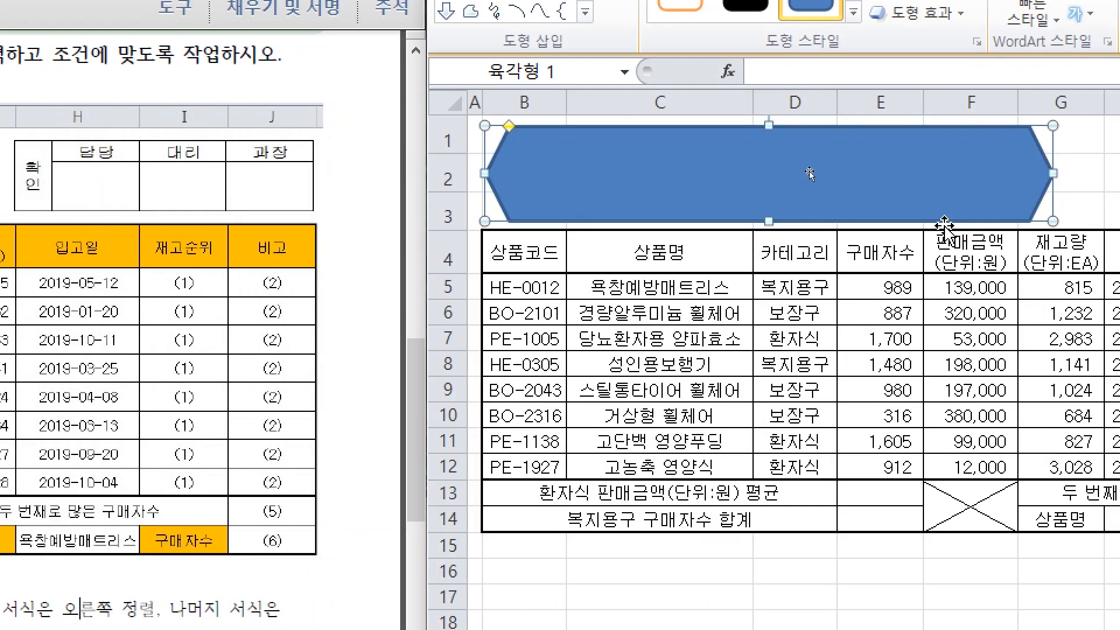
Enter the title 실버상품 쇼핑몰 판매 현황 inside the hexagon
text(ㅅ)
text(실버상품 쇼미)
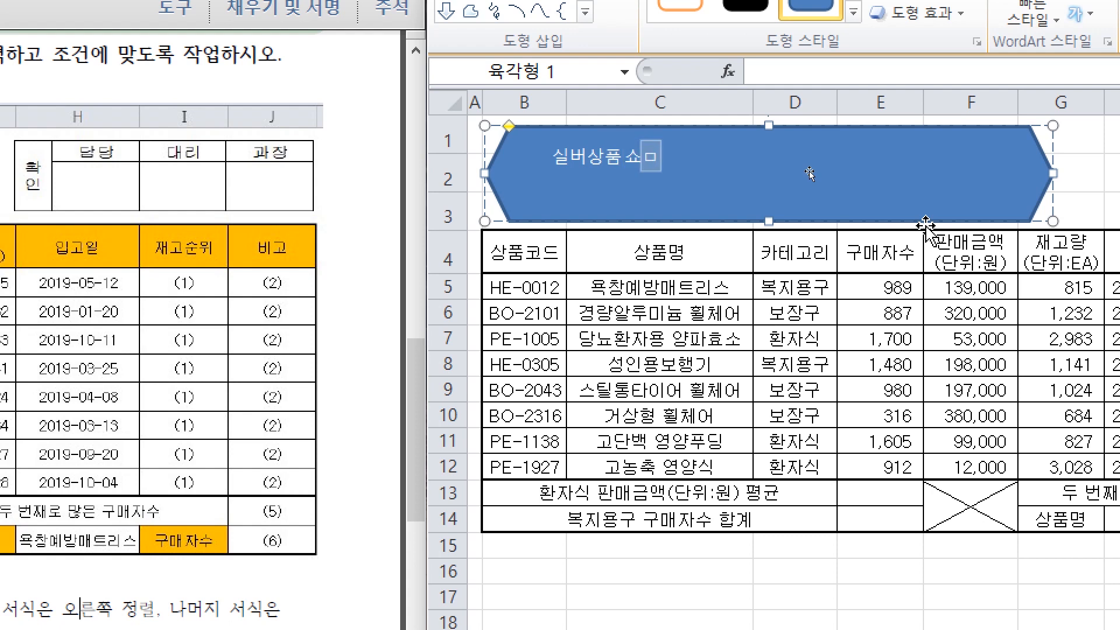
text(몰 판매)
text( 현호)
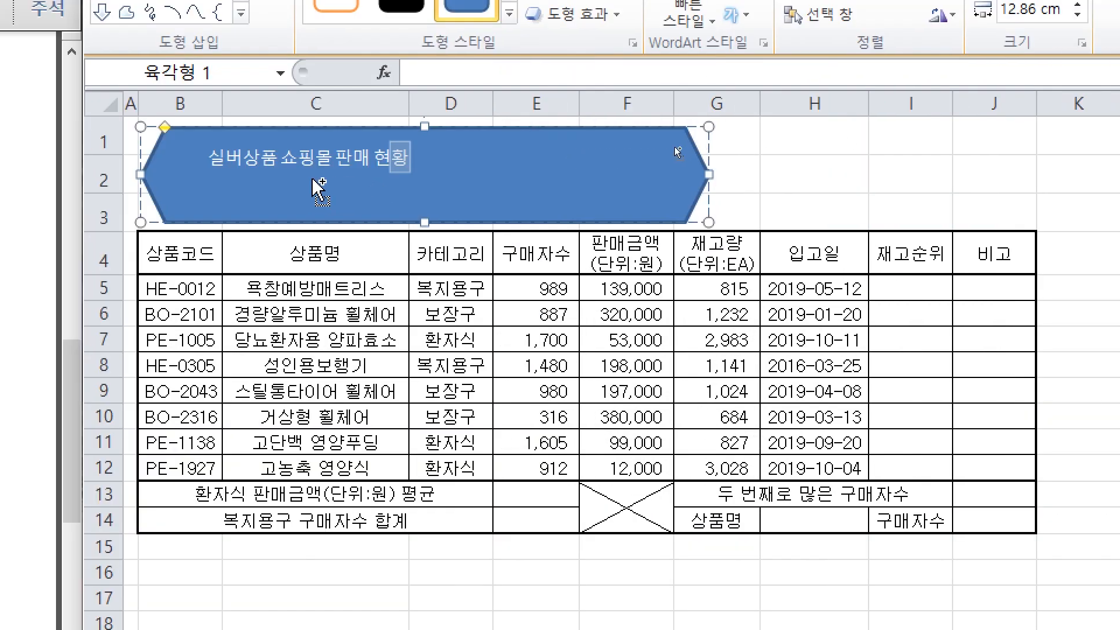
Format the hexagon's title text in 굴림, size 24, bold
key(ctrl+a)
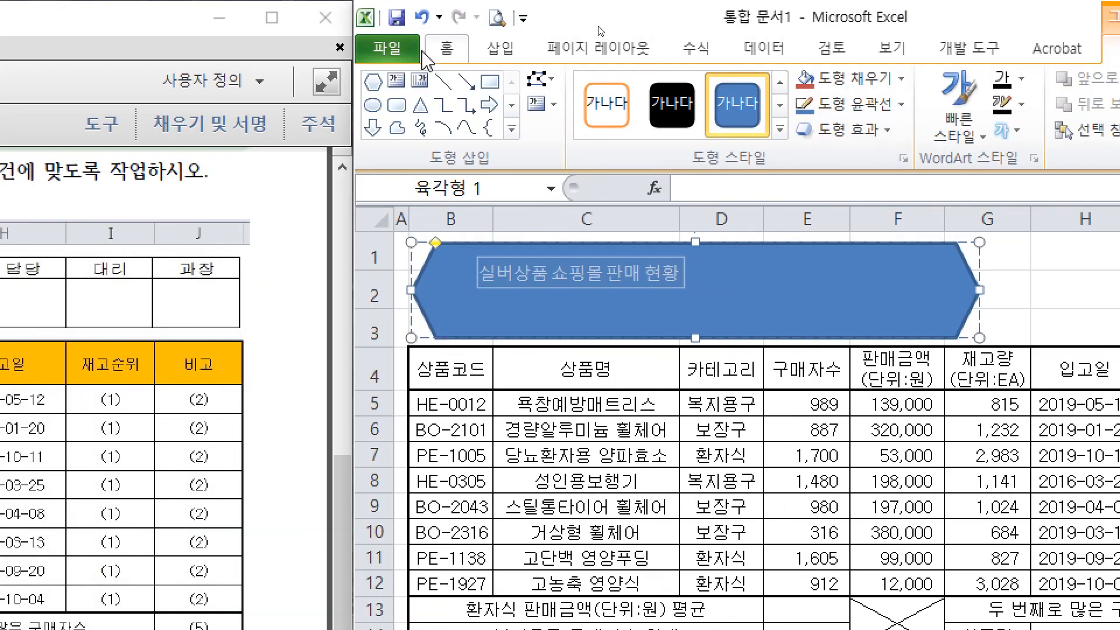
click(445, 52)
click(578, 89)
text(굴림)
key(Tab)
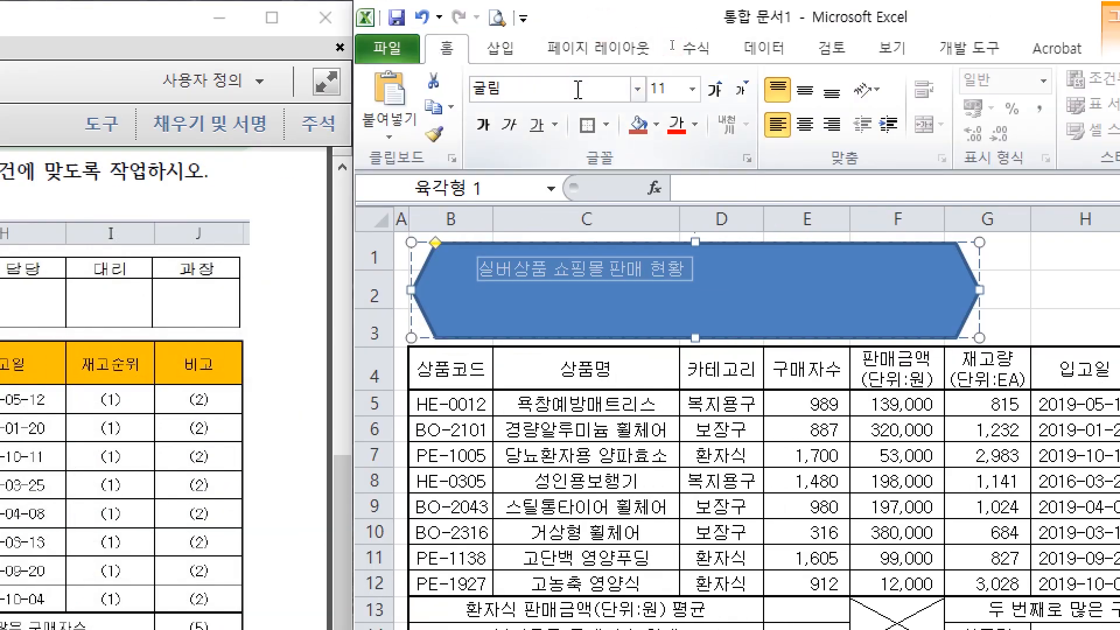
text(24)
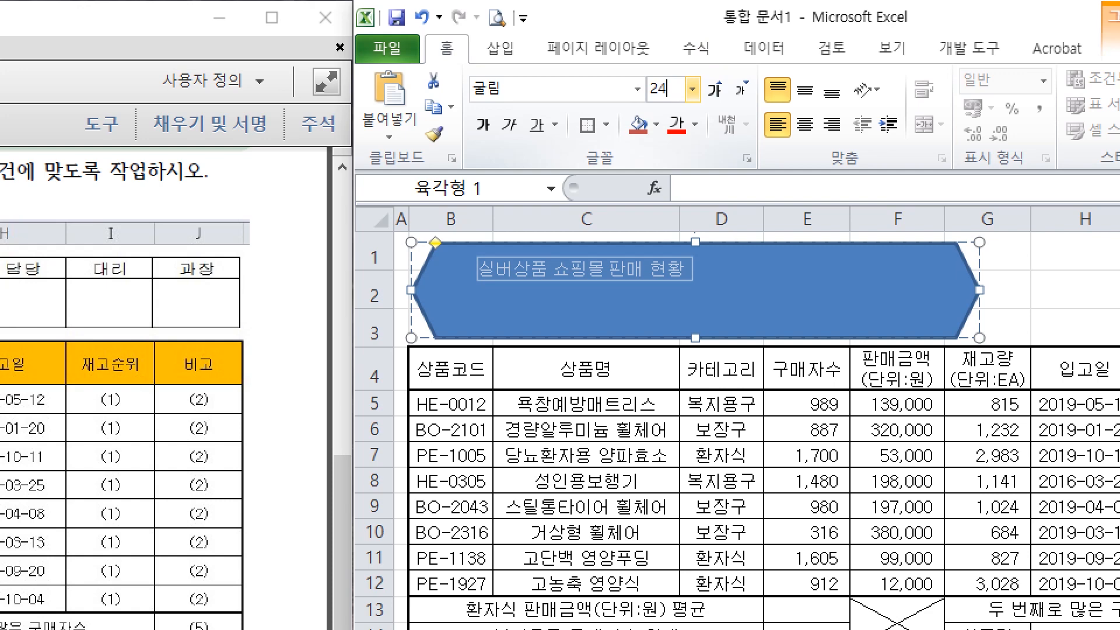
key(Return)
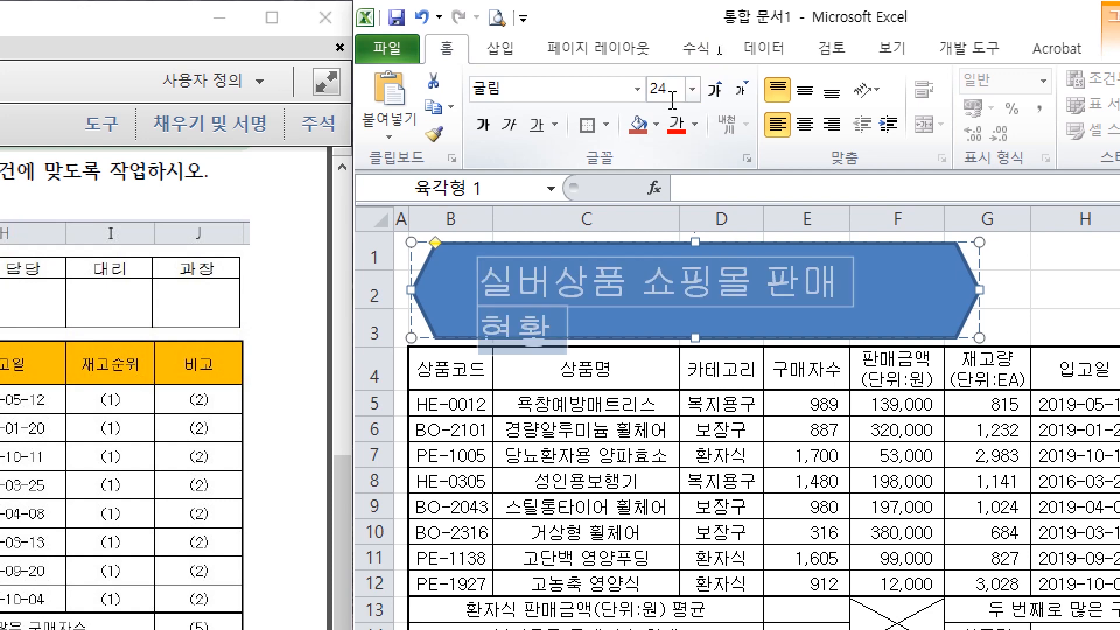
click(480, 125)
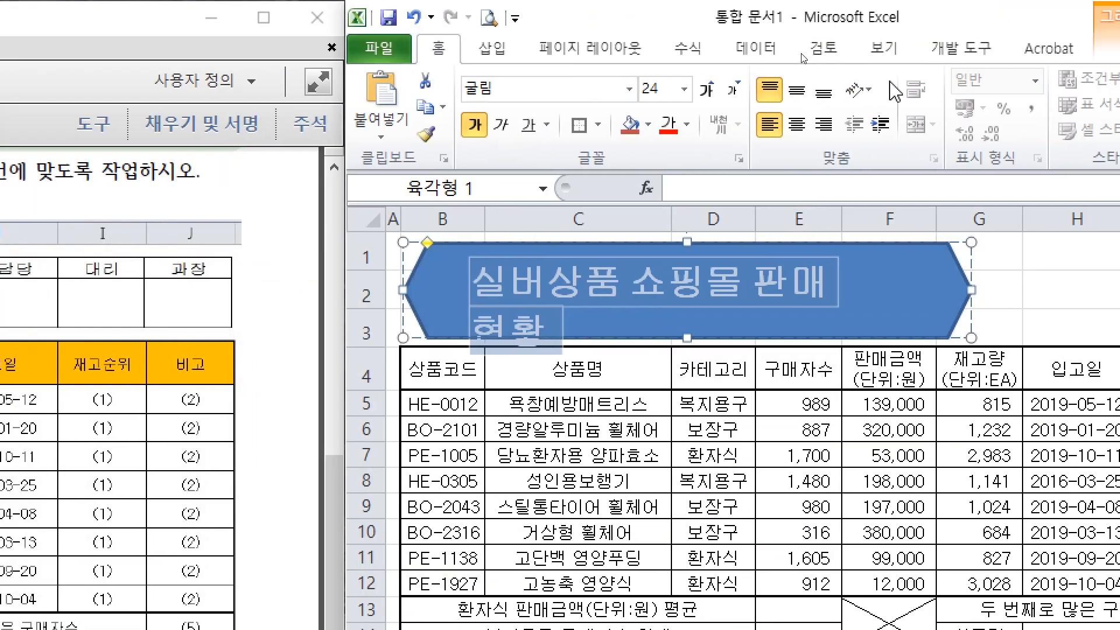
Fill the hexagon with standard yellow and make its title text black
click(668, 125)
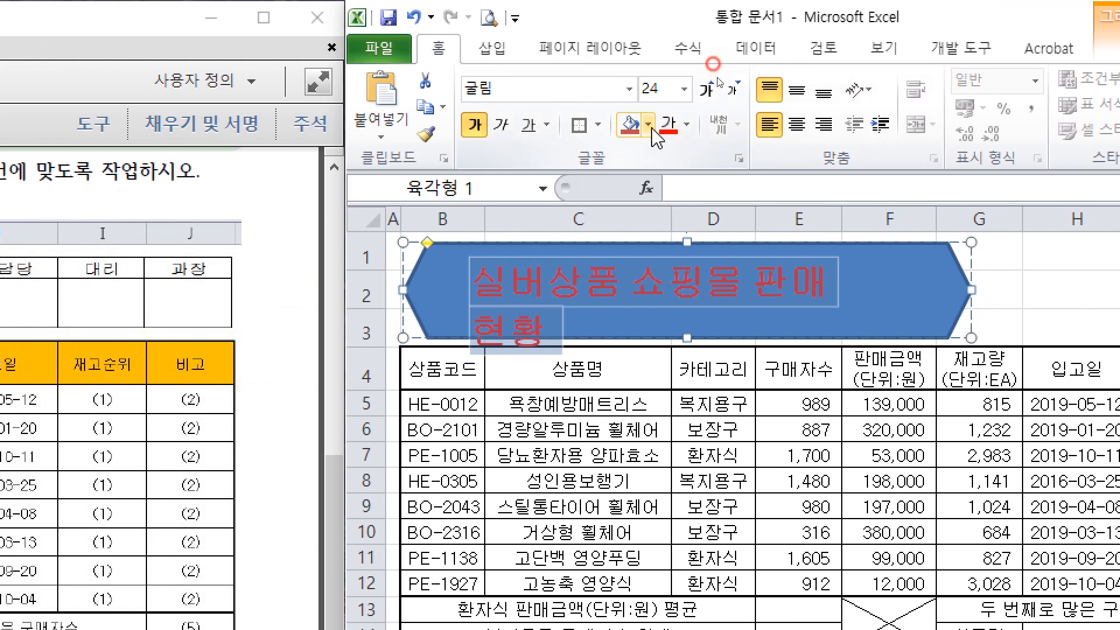
click(648, 125)
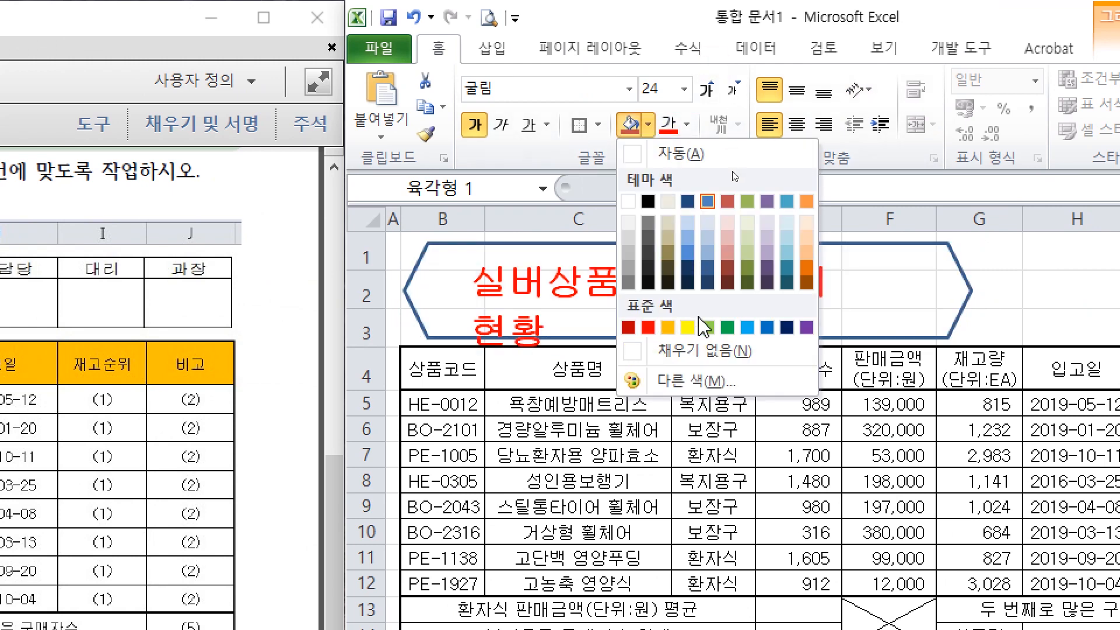
click(688, 329)
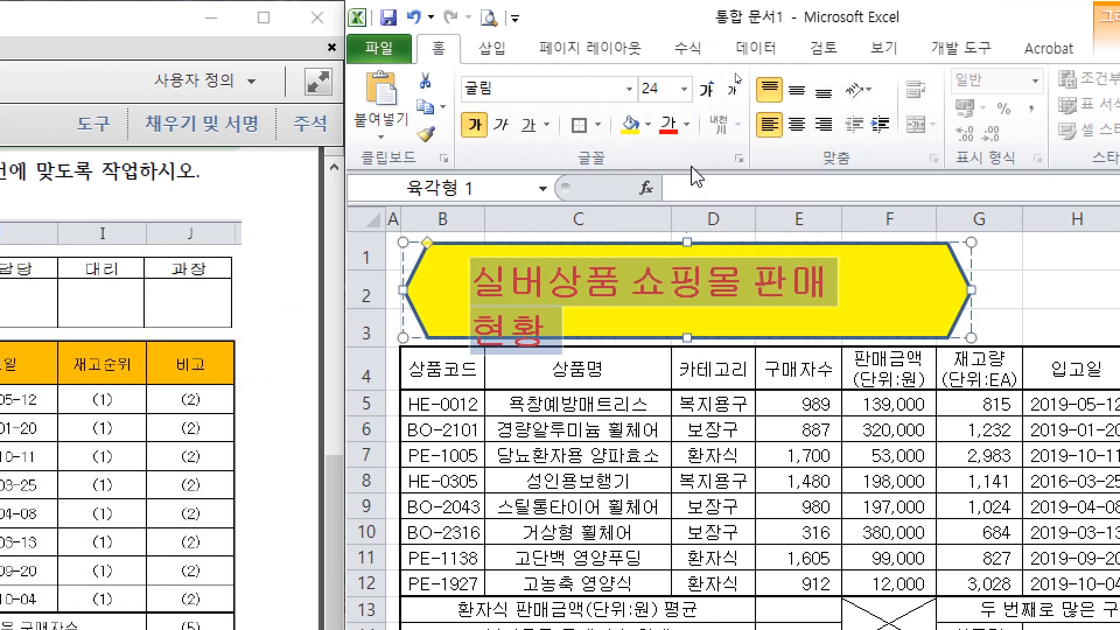
click(687, 124)
click(687, 201)
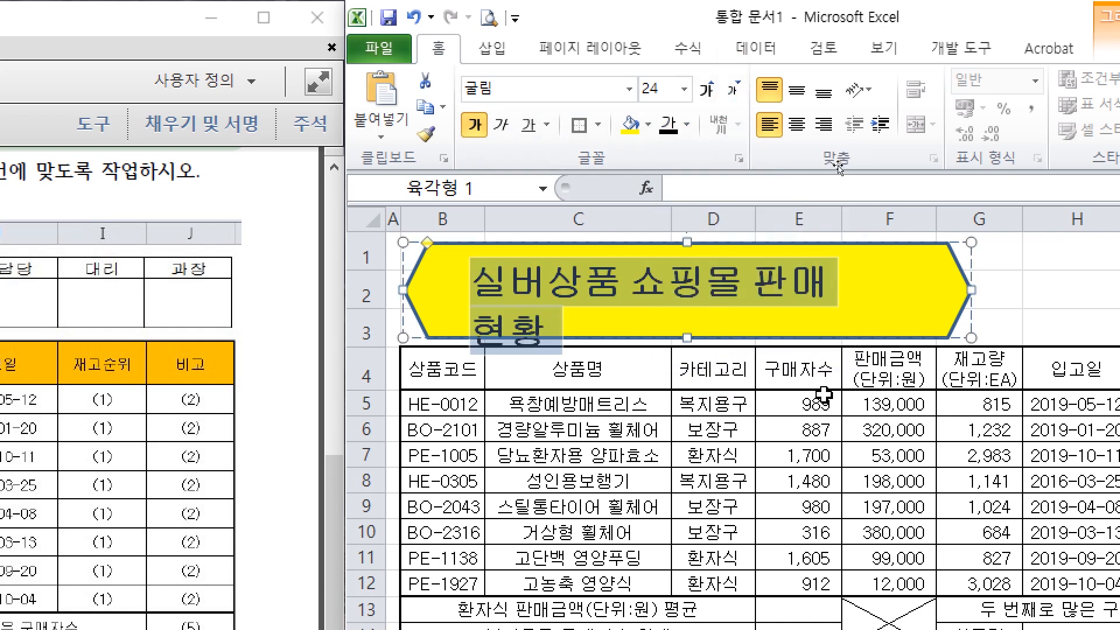
Center the title vertically and horizontally in the hexagon, and widen the shape to about 13.5 cm so the text fits one line
click(796, 90)
click(797, 124)
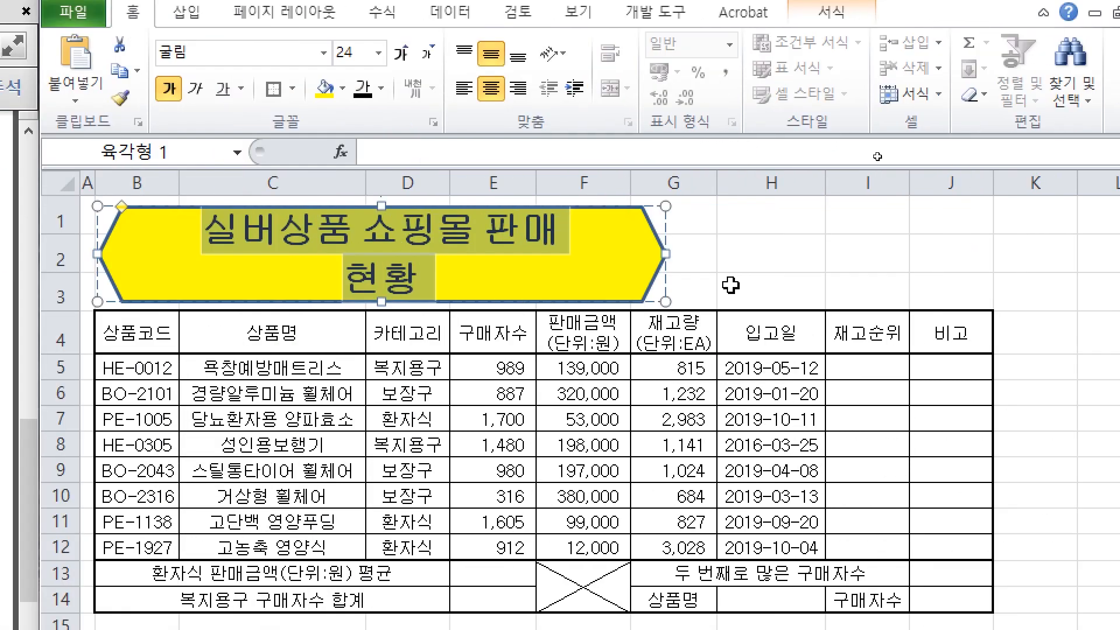
drag(665, 254, 693, 253)
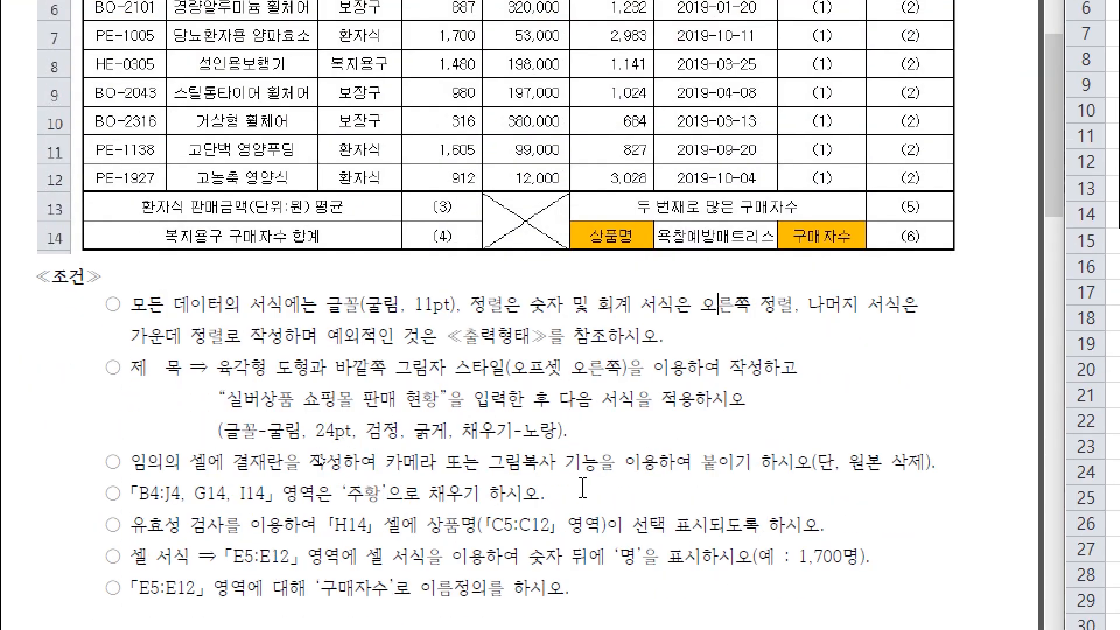
Check the title conditions in the exam PDF and apply the outer shadow 오프셋 오른쪽 to the hexagon
drag(217, 448, 554, 448)
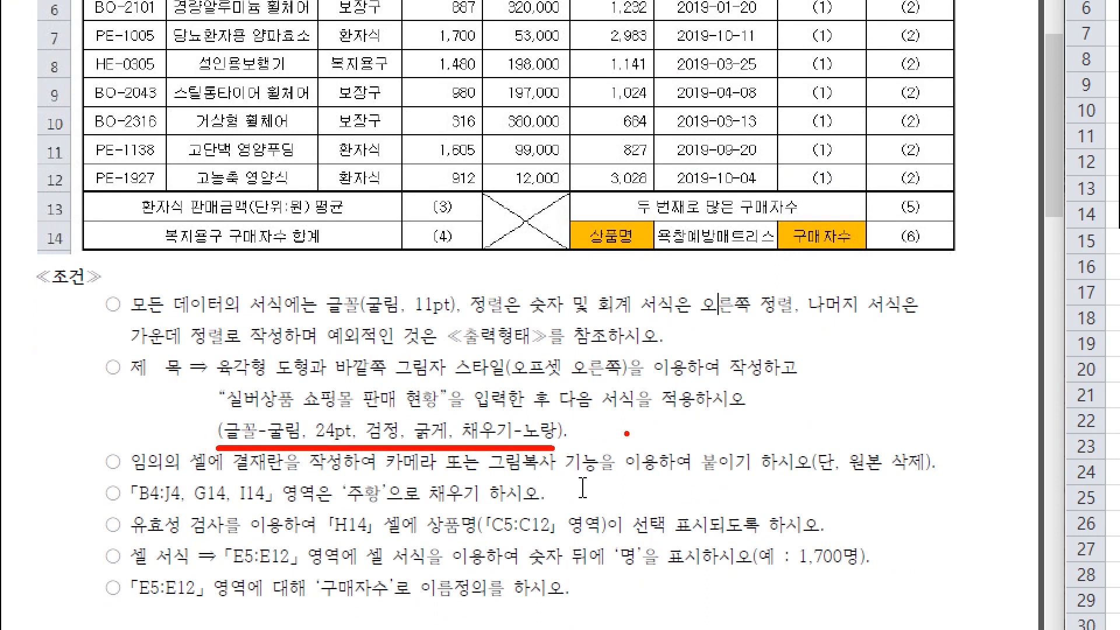
mouse_move(329, 355)
mouse_down()
mouse_move(458, 387)
mouse_move(658, 387)
mouse_move(692, 337)
mouse_up()
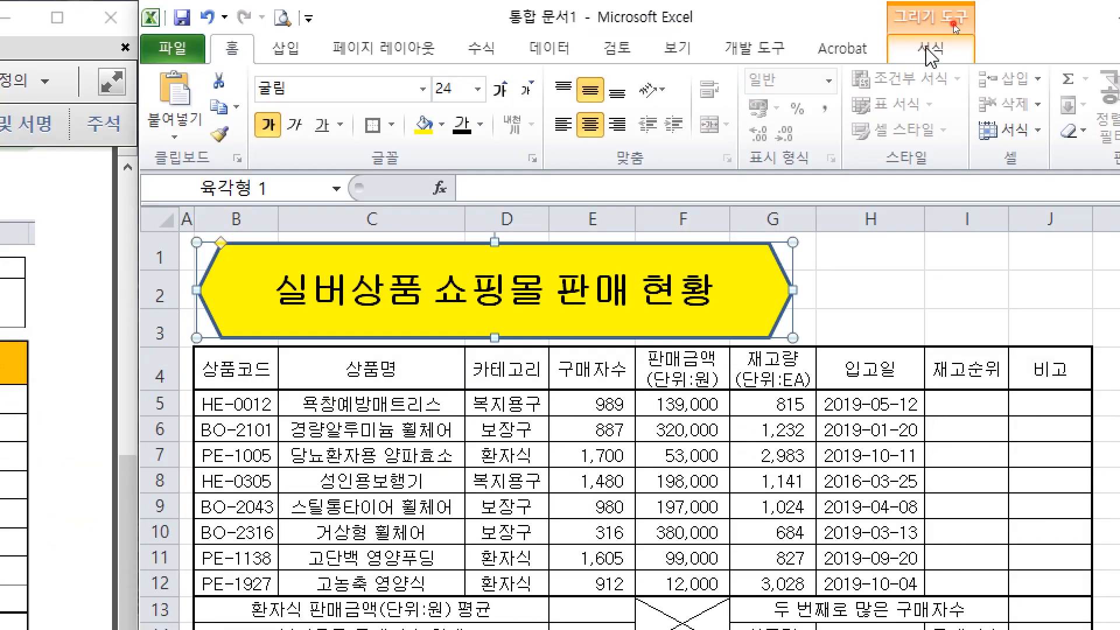
click(929, 48)
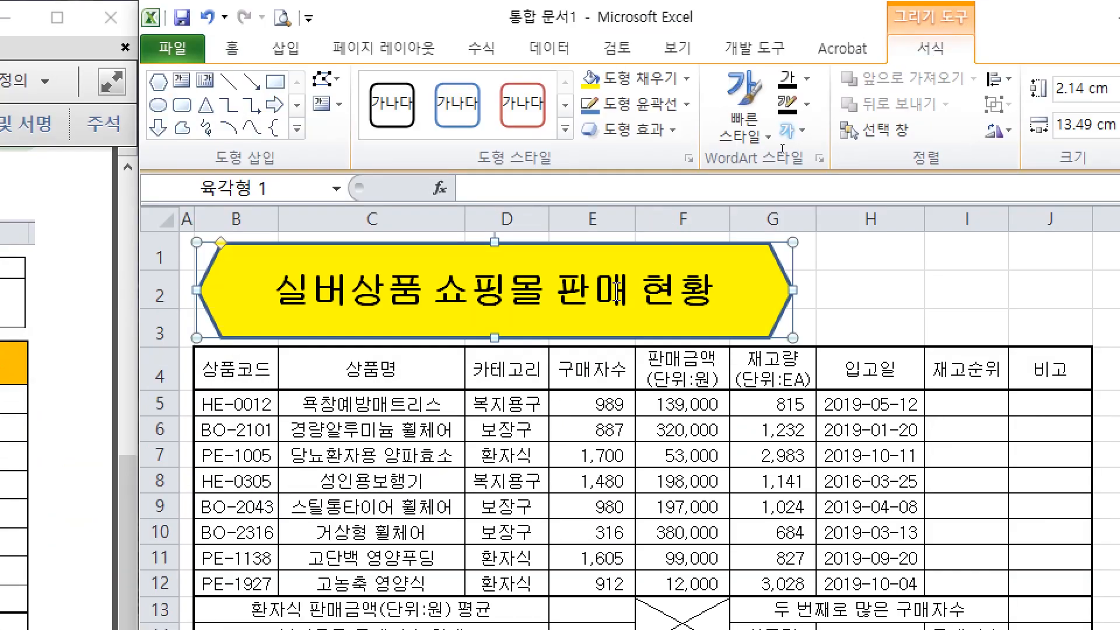
click(633, 130)
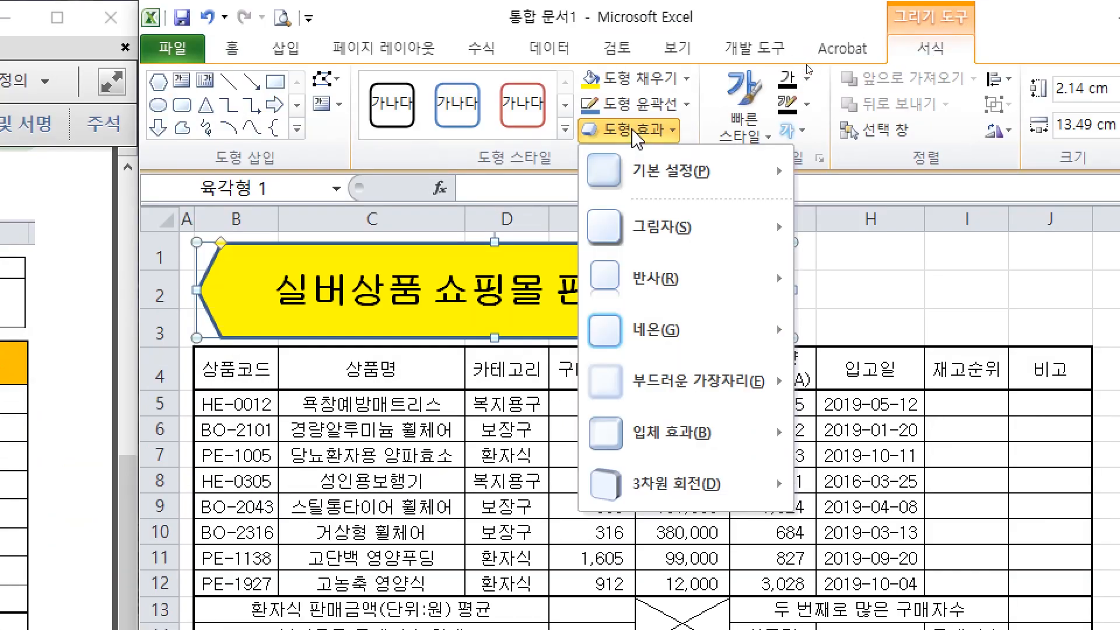
mouse_move(707, 234)
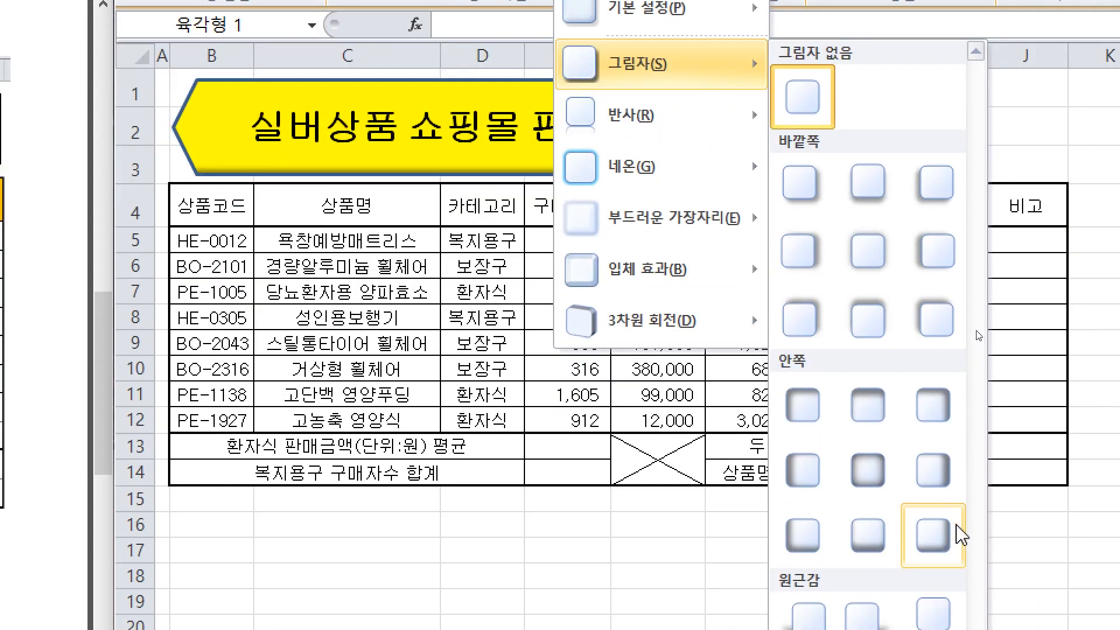
click(796, 271)
click(805, 143)
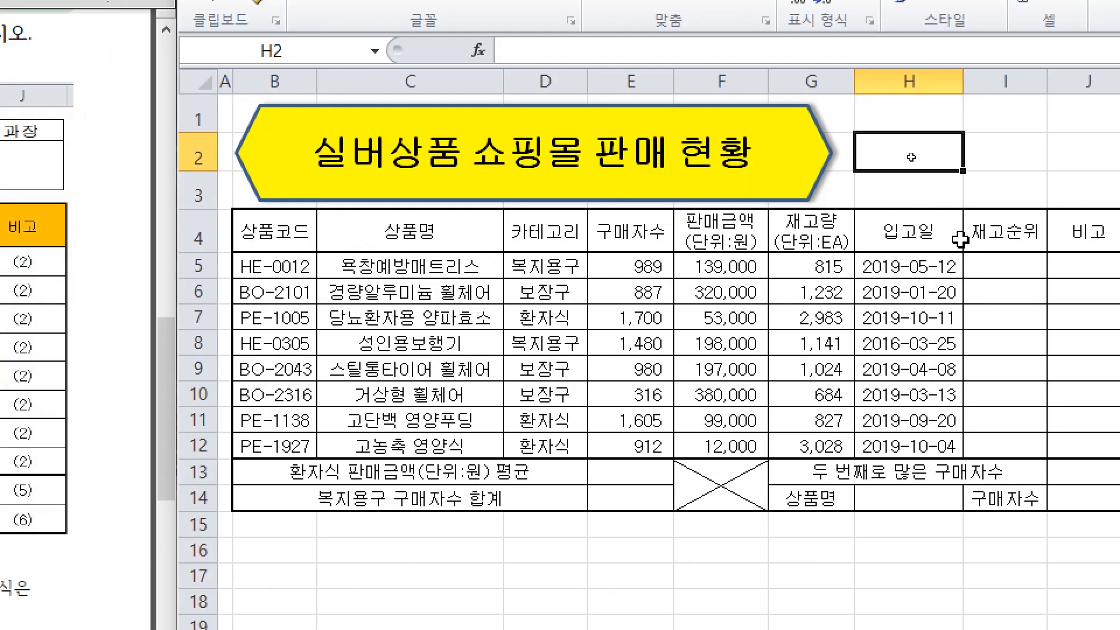
Review the exam PDF's condition for the 결재란 approval box and its layout in the sample output
click(929, 188)
click(910, 144)
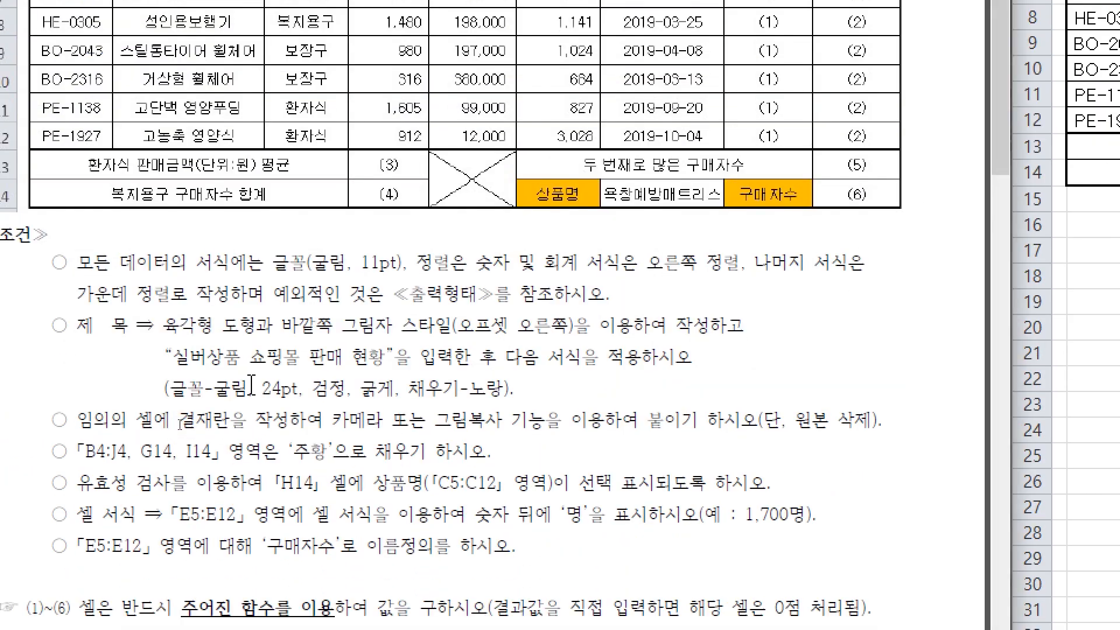
scroll(252, 385, down, 2)
drag(78, 364, 769, 369)
click(233, 422)
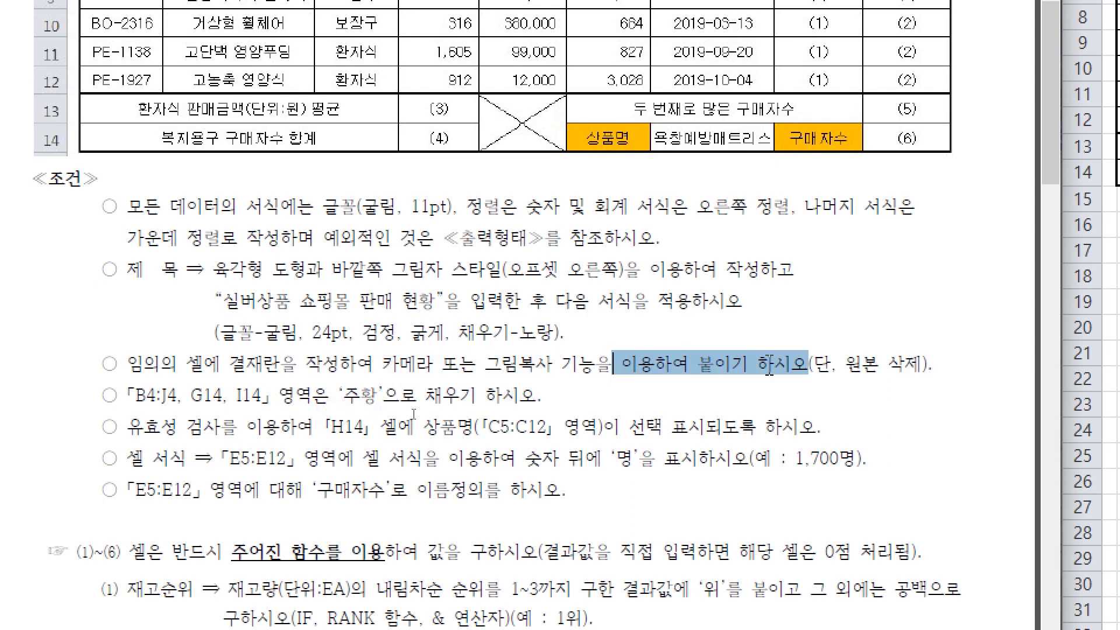
click(651, 424)
double_click(191, 367)
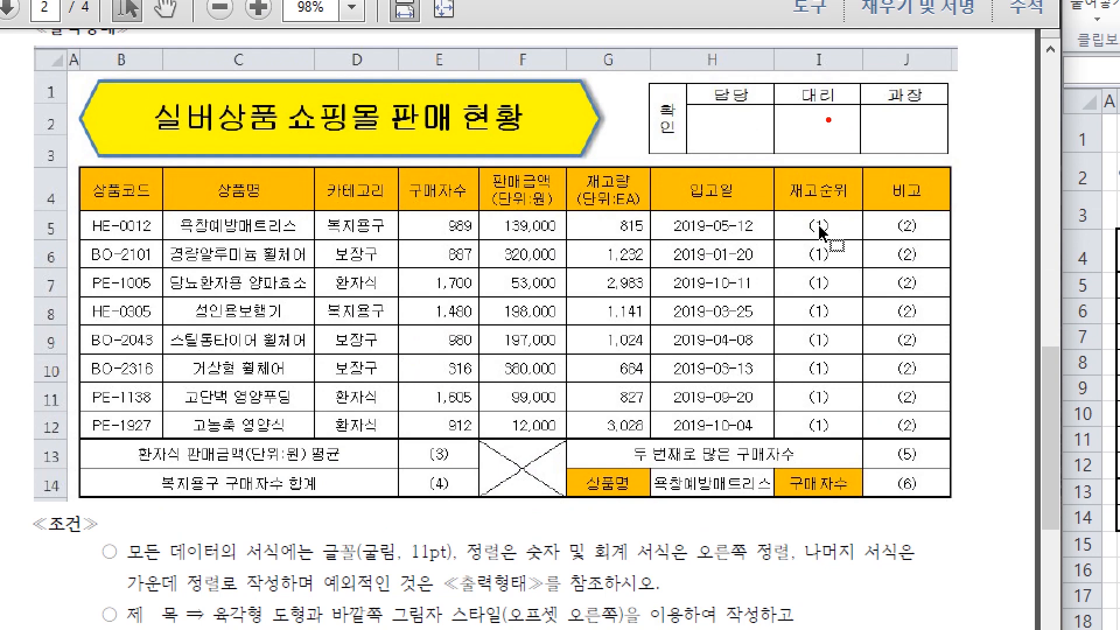
drag(839, 65, 731, 185)
drag(727, 76, 836, 182)
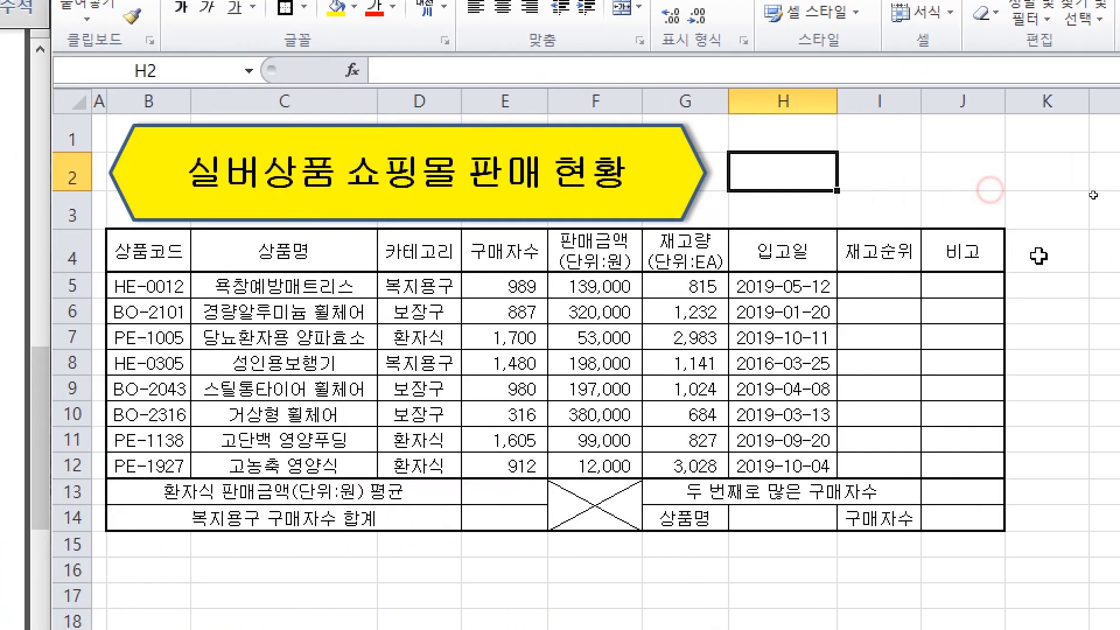
Merge and center L5:L7, M6:M7, N6:N7 and O6:O7 separately to form the approval box in empty cells beside the table
click(1068, 286)
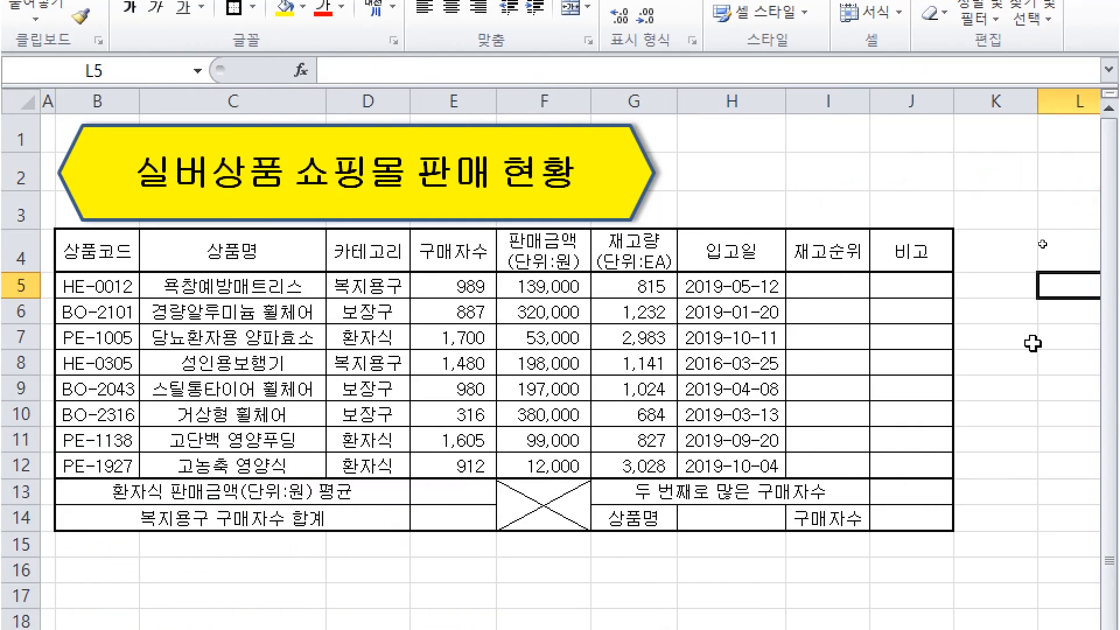
key(Right)
key(Right)
click(813, 246)
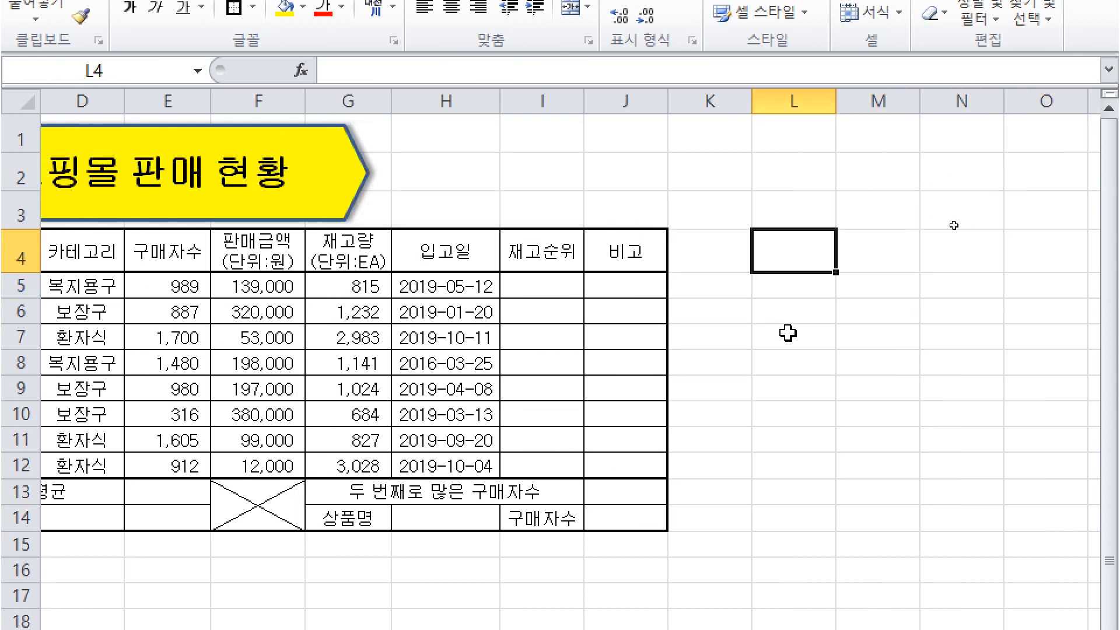
click(877, 276)
click(813, 286)
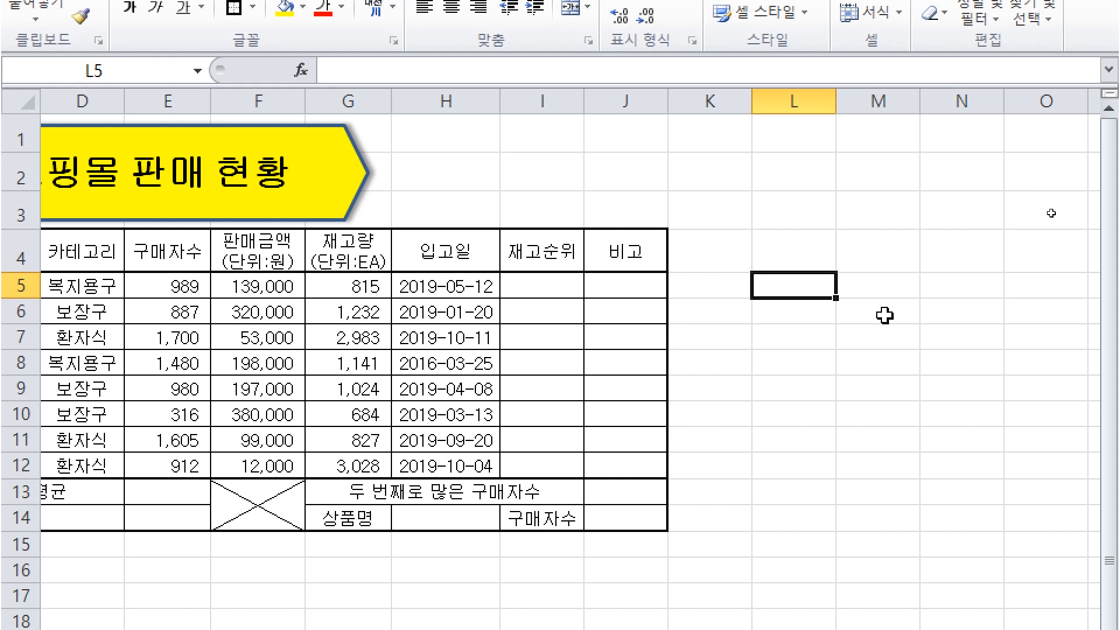
click(840, 303)
click(808, 286)
drag(791, 284, 791, 330)
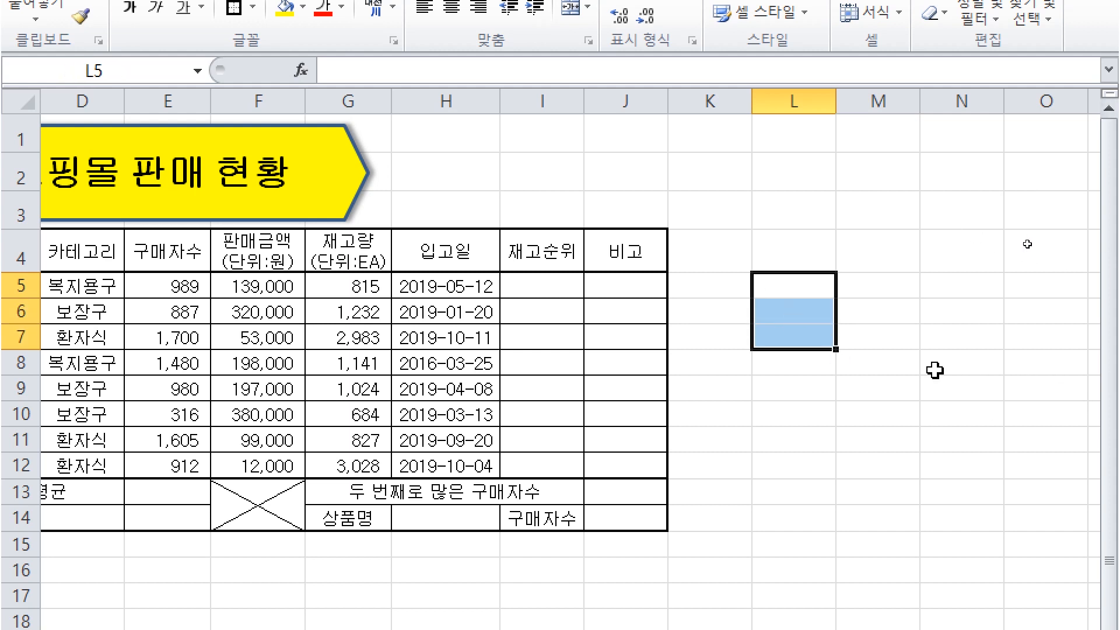
ctrl+drag(872, 306, 888, 322)
ctrl+drag(956, 310, 1036, 335)
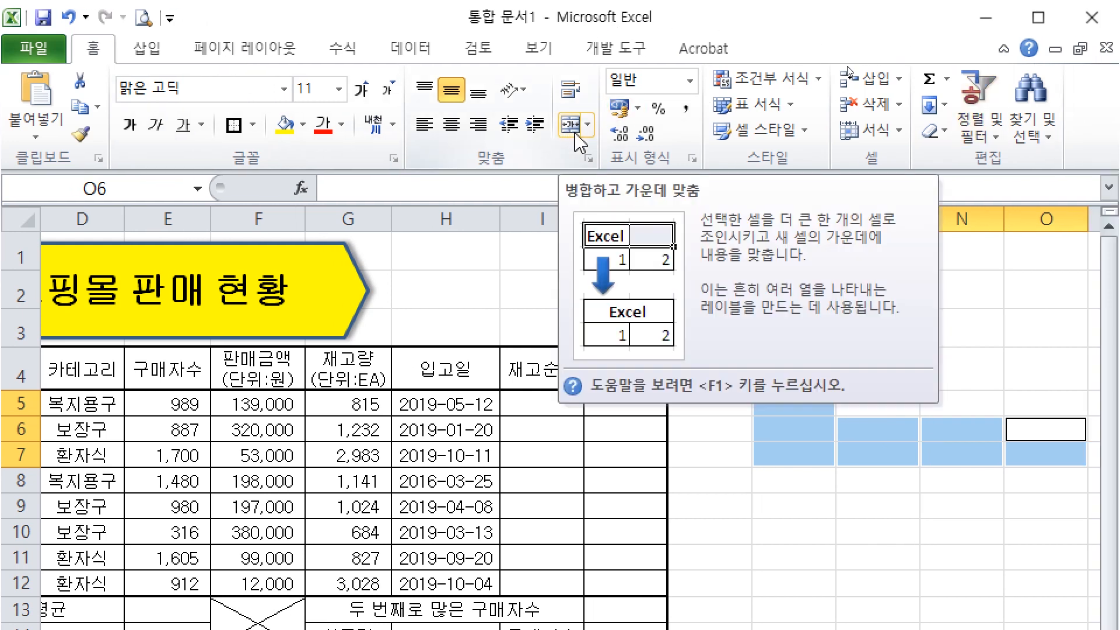
click(576, 133)
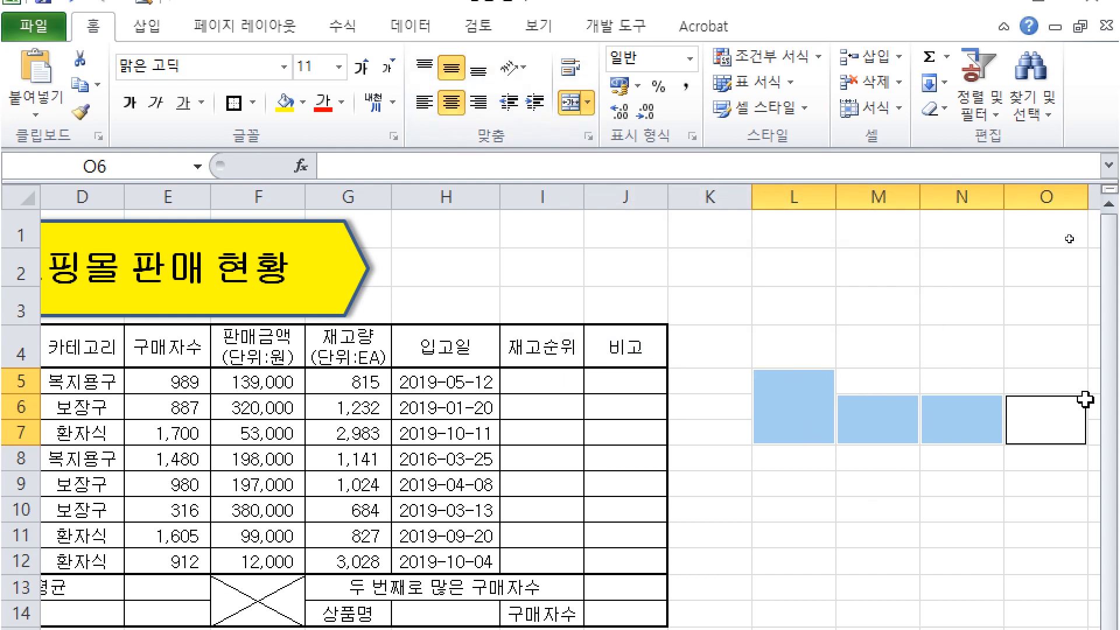
Set the approval box L5:O7 to the 굴림 font and apply all borders to it
drag(808, 436, 1033, 414)
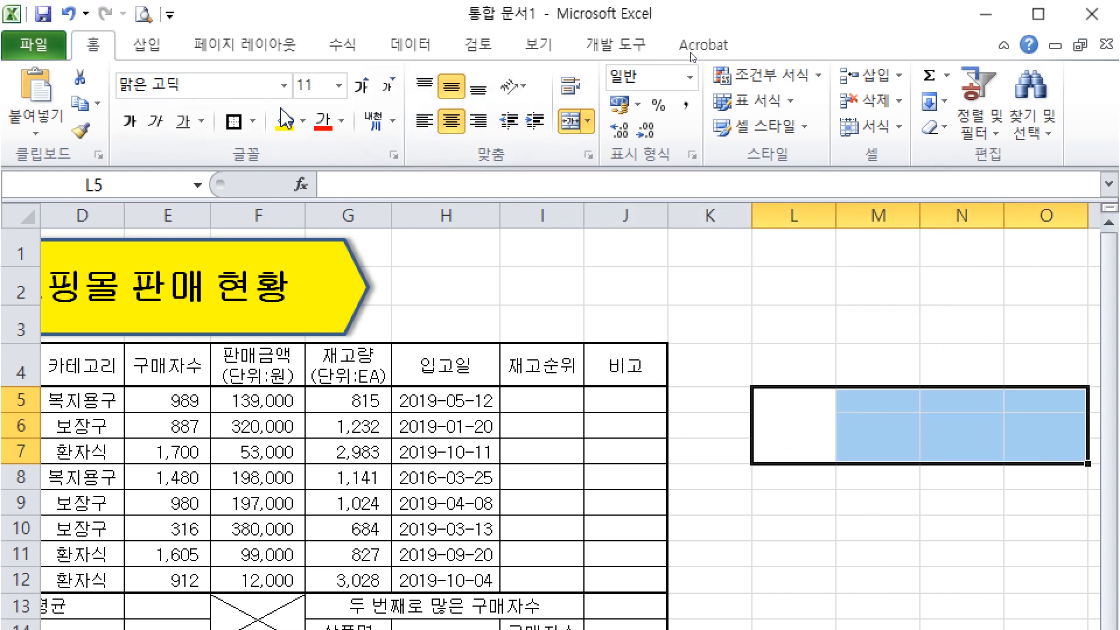
click(239, 86)
text(굴림)
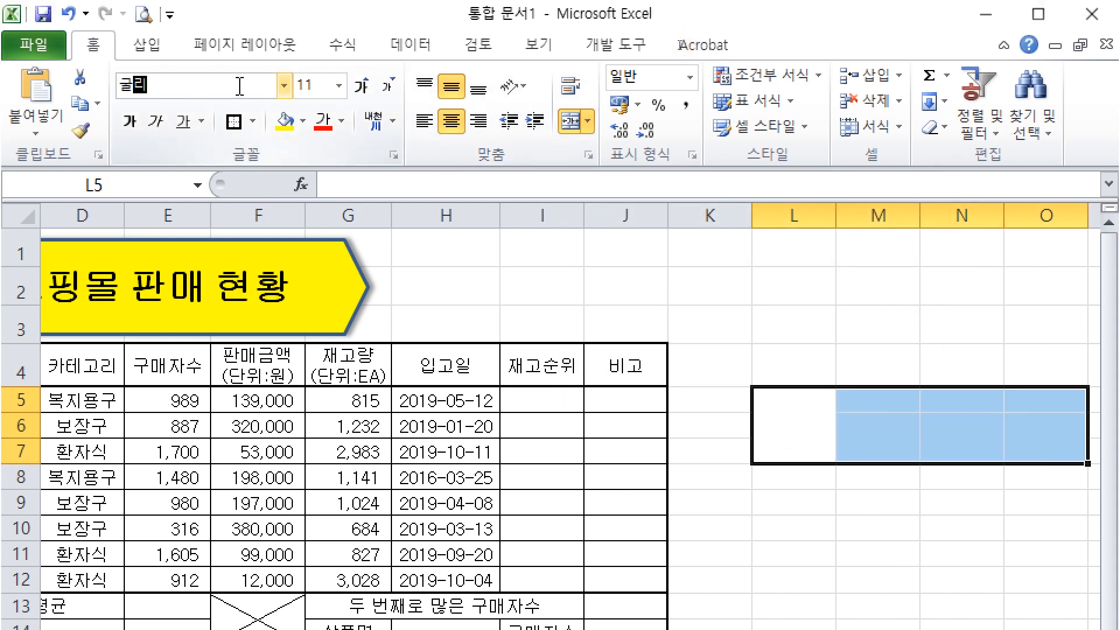
click(253, 122)
click(364, 318)
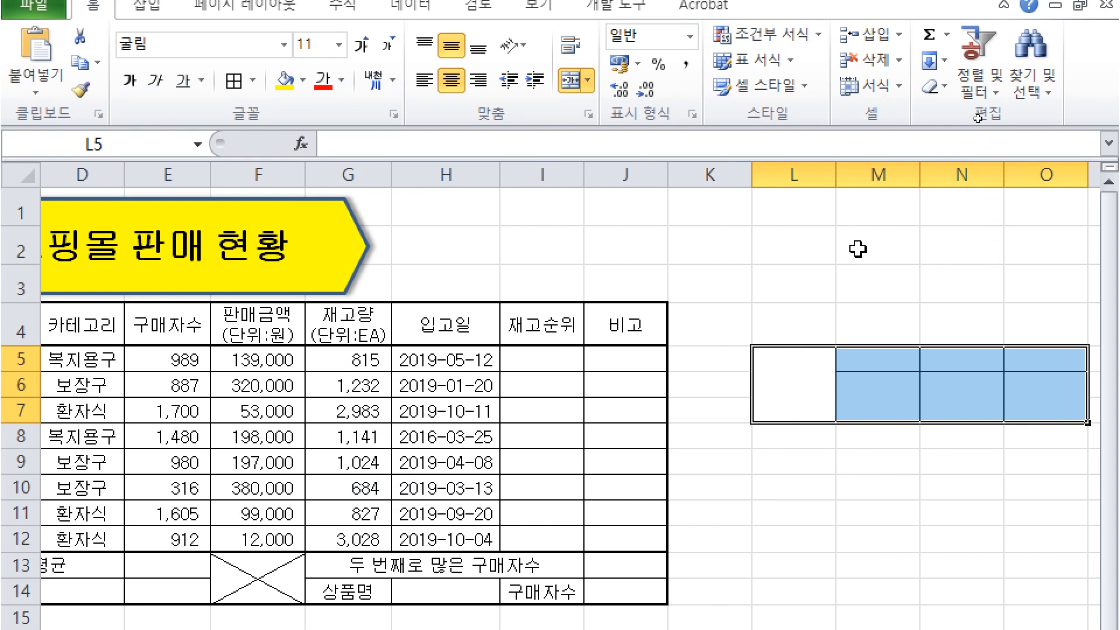
Narrow column L for the approval box's label cell, checking its proportions against the sample output in the exam PDF
drag(836, 175, 800, 182)
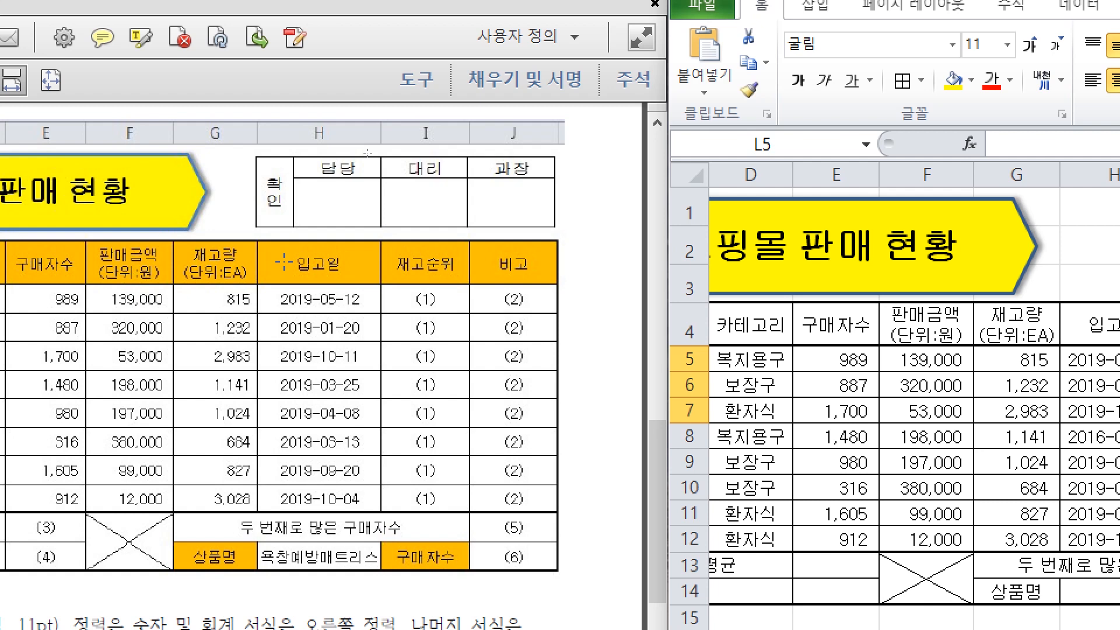
drag(258, 231, 283, 251)
mouse_move(255, 170)
mouse_down()
mouse_move(244, 165)
mouse_move(236, 192)
mouse_up()
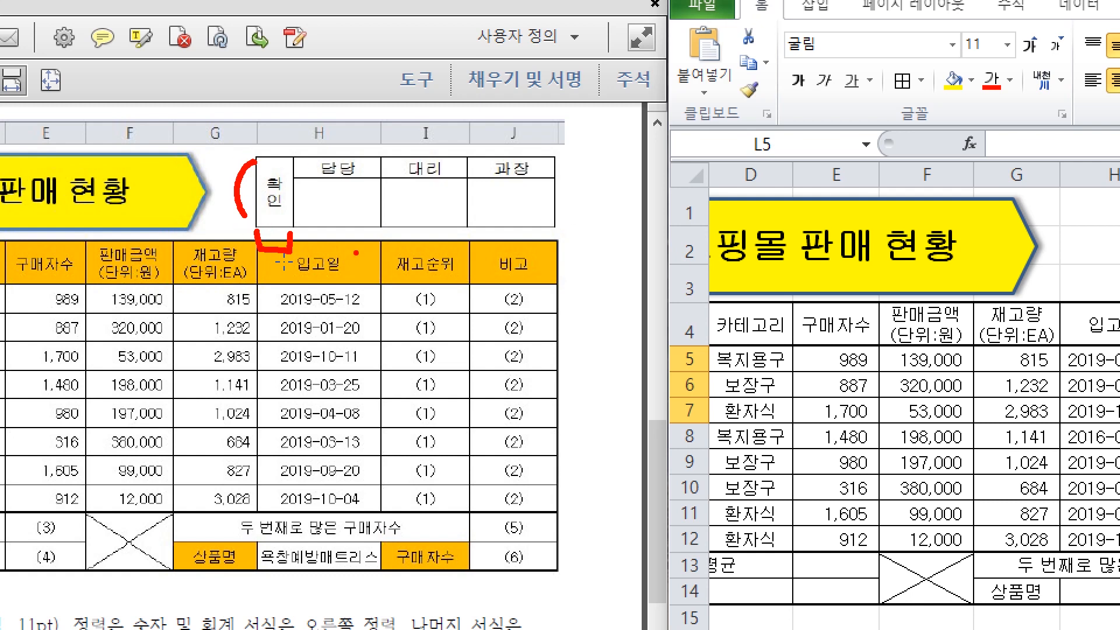
key(Escape)
click(467, 274)
click(592, 292)
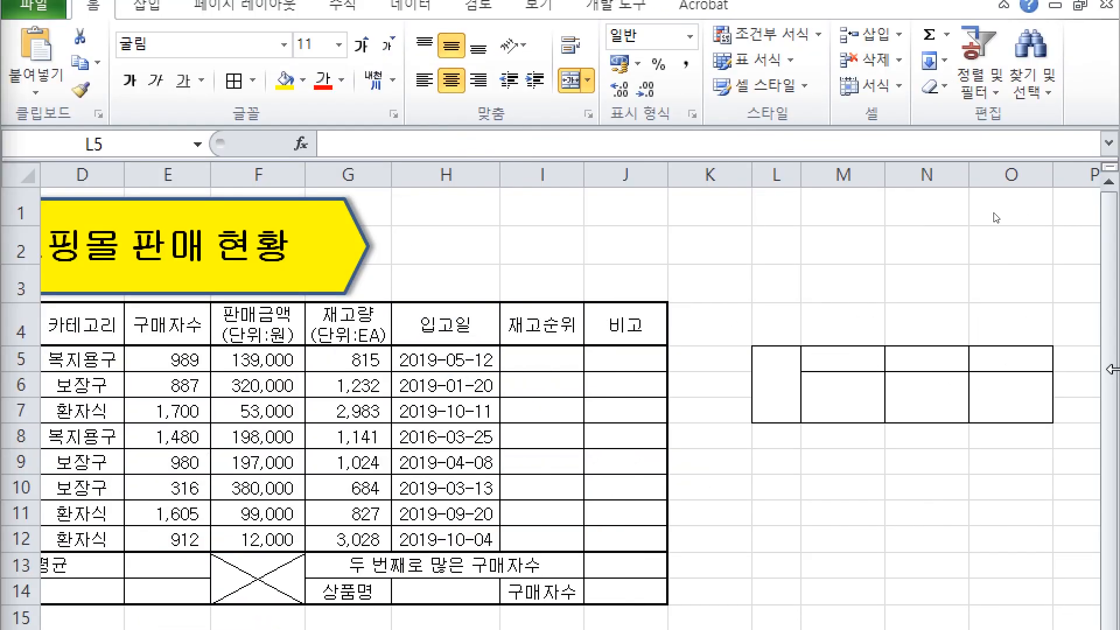
Label the approval box with 확인 split over two lines in L5 and horizontally centered 담당, 대리 and 과장 in M5:O5
click(776, 383)
click(773, 386)
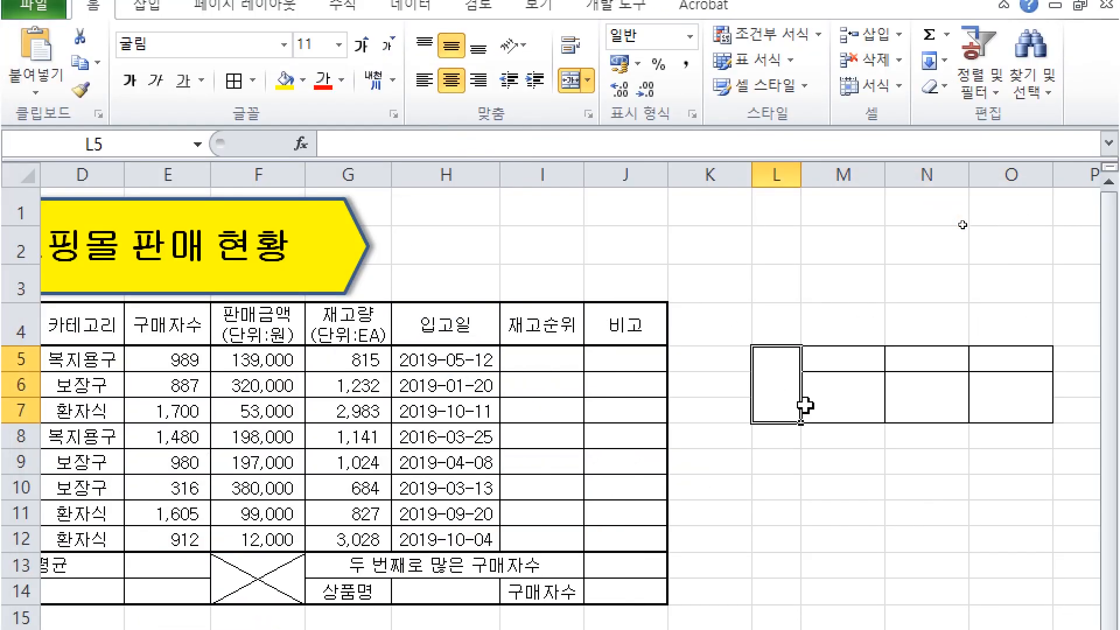
text(확인)
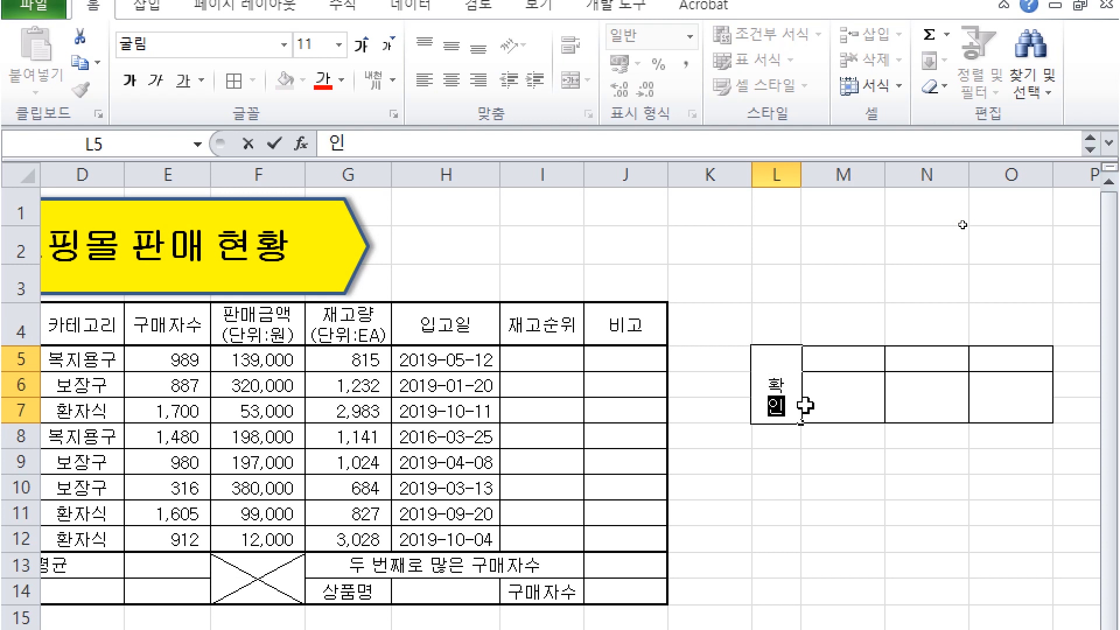
key(Tab)
text(담당)
key(Tab)
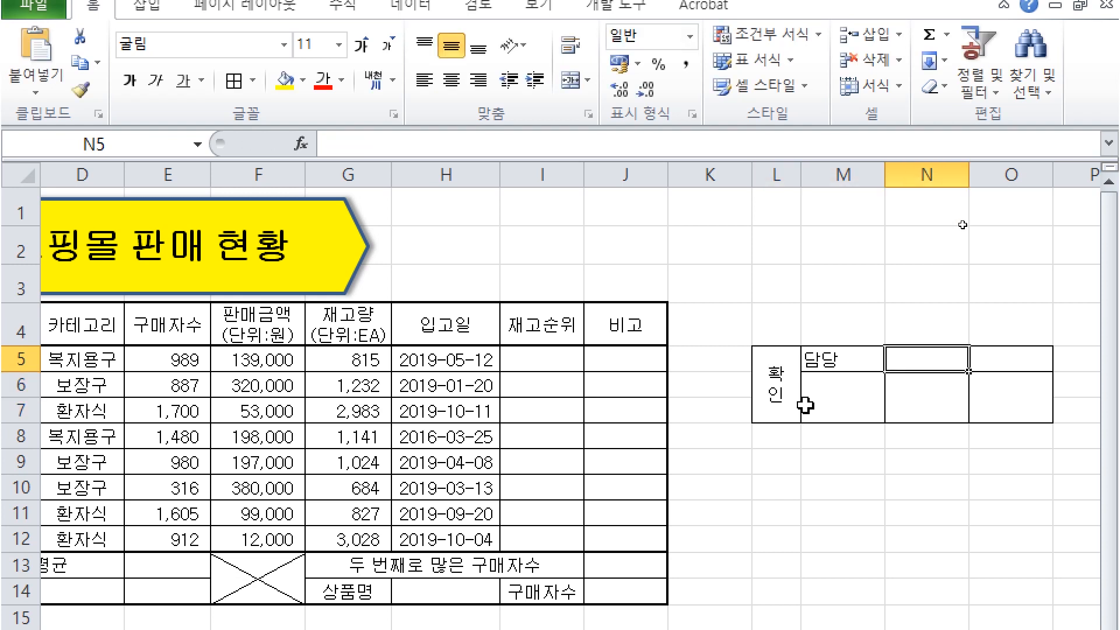
text(대리)
key(Tab)
text(과장)
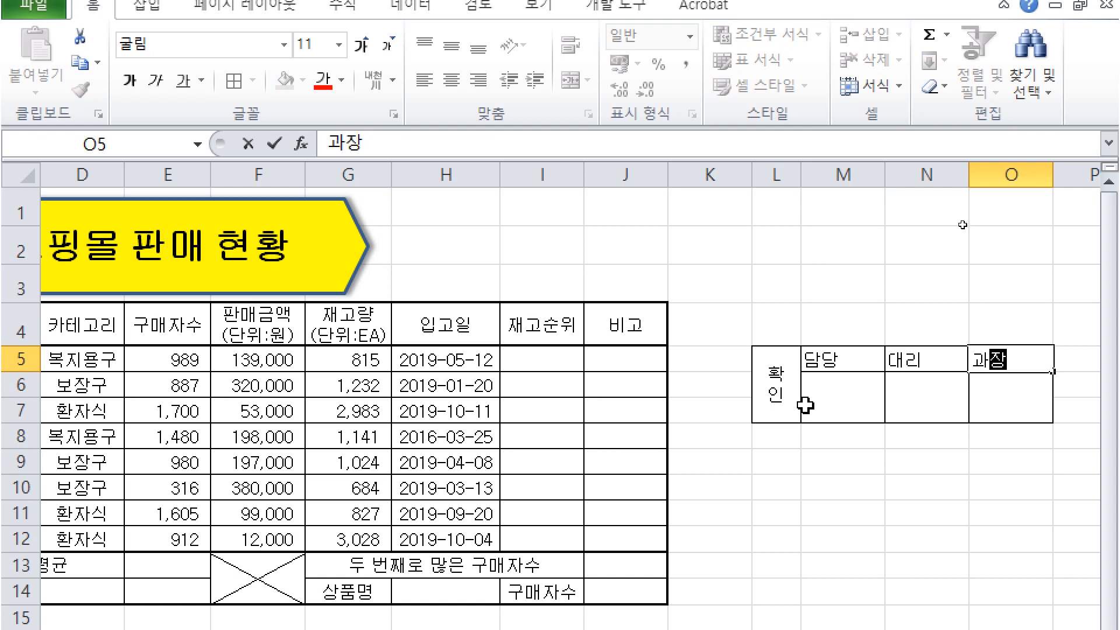
drag(828, 360, 1000, 400)
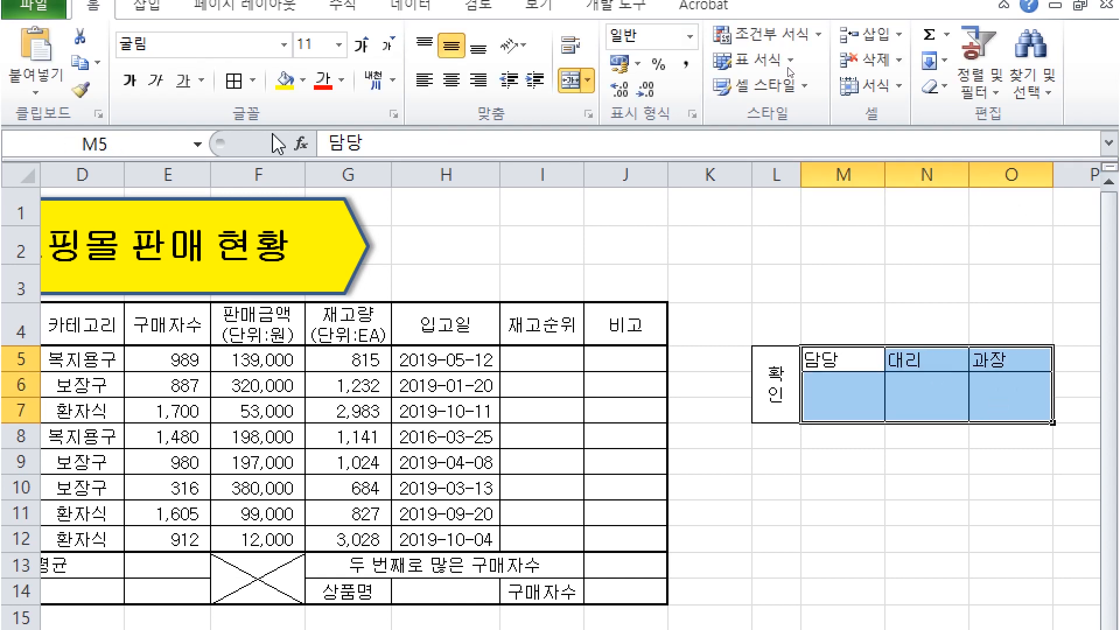
click(453, 82)
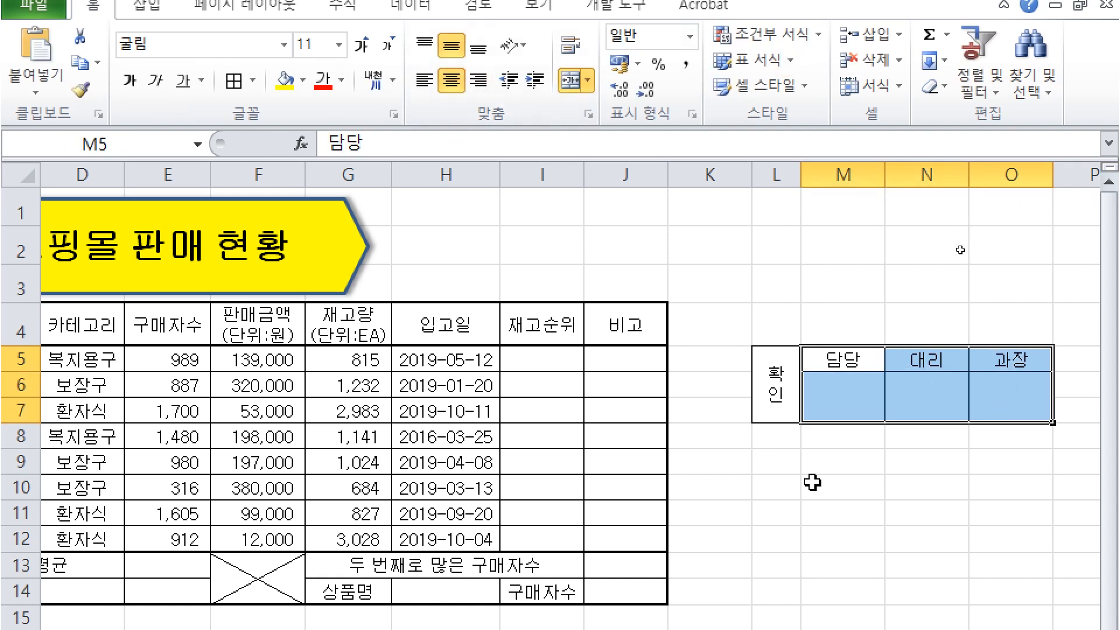
Select the approval box L5:O7 and review the exam PDF's condition on pasting it with 그림복사 and deleting the original
mouse_move(781, 379)
mouse_down()
mouse_move(996, 382)
mouse_move(718, 251)
mouse_move(654, 237)
mouse_move(671, 298)
mouse_up()
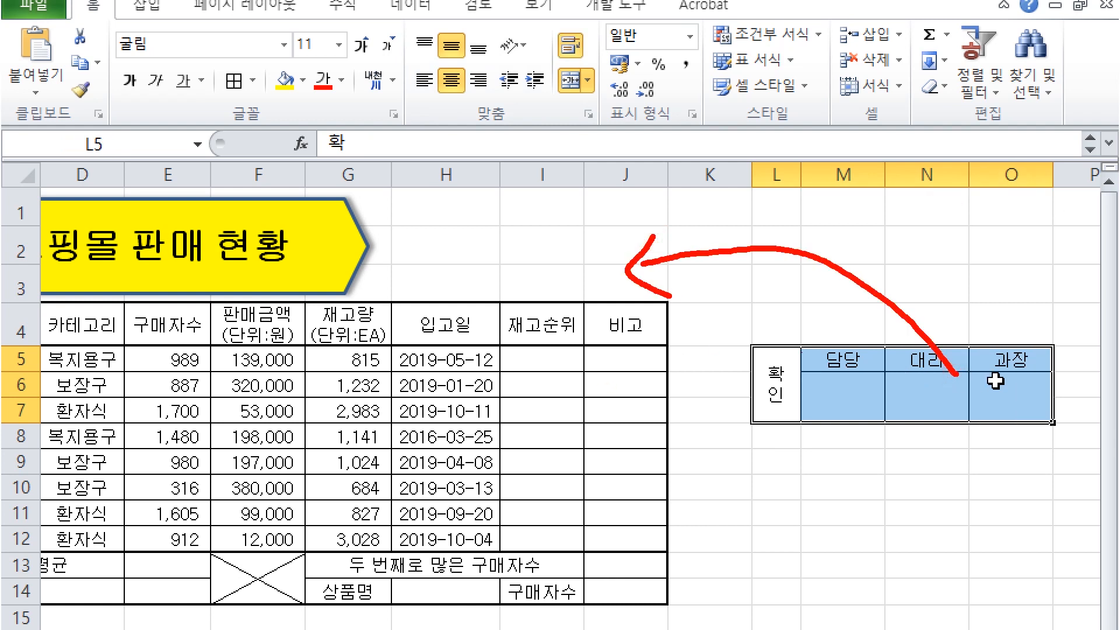
key(Escape)
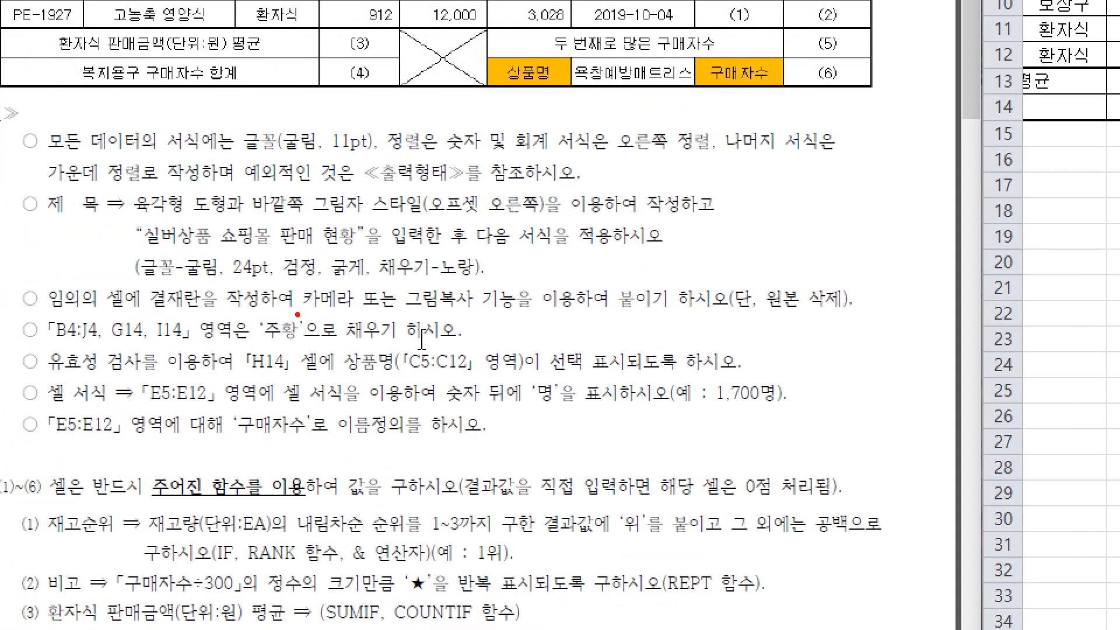
drag(298, 315, 488, 314)
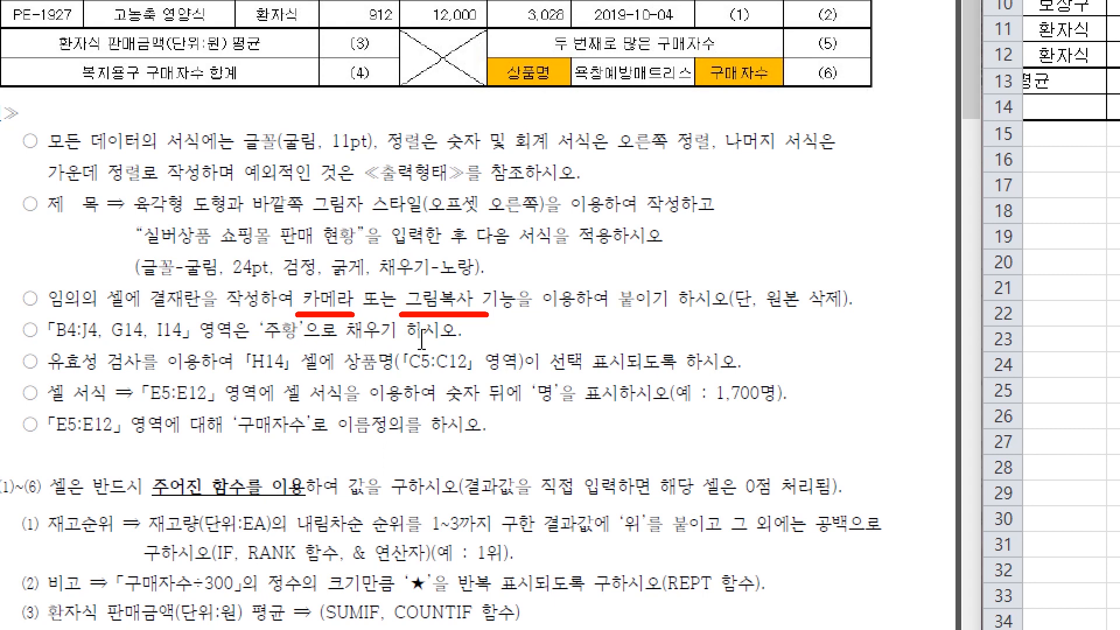
drag(348, 275, 311, 321)
drag(304, 274, 350, 315)
mouse_move(501, 316)
mouse_down()
mouse_move(401, 292)
mouse_move(528, 274)
mouse_move(490, 317)
mouse_up()
drag(607, 318, 705, 315)
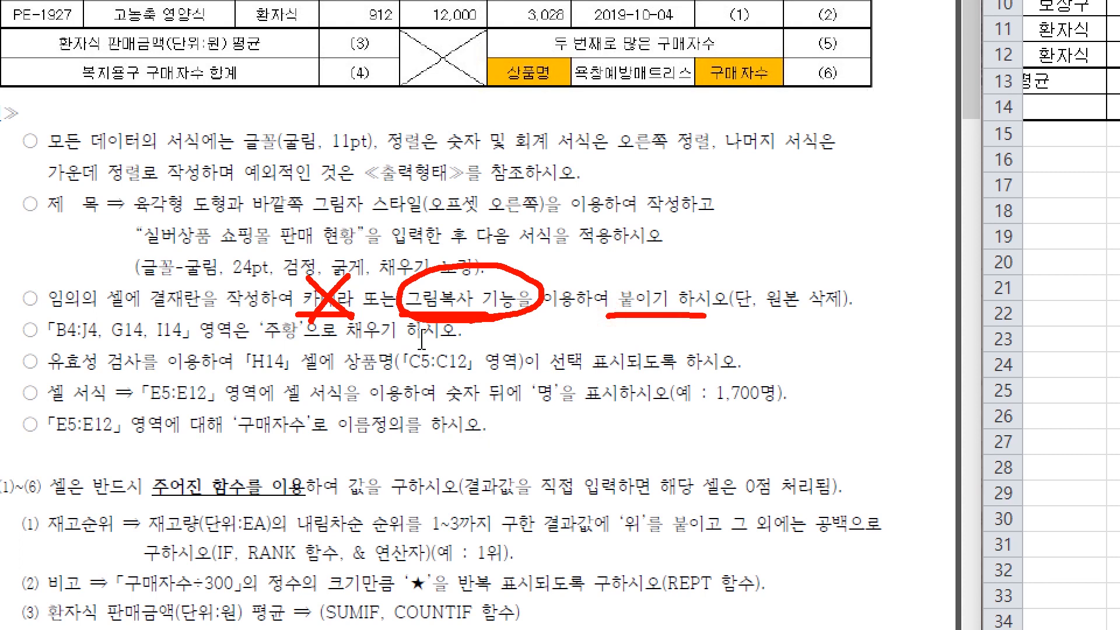
drag(813, 255, 840, 287)
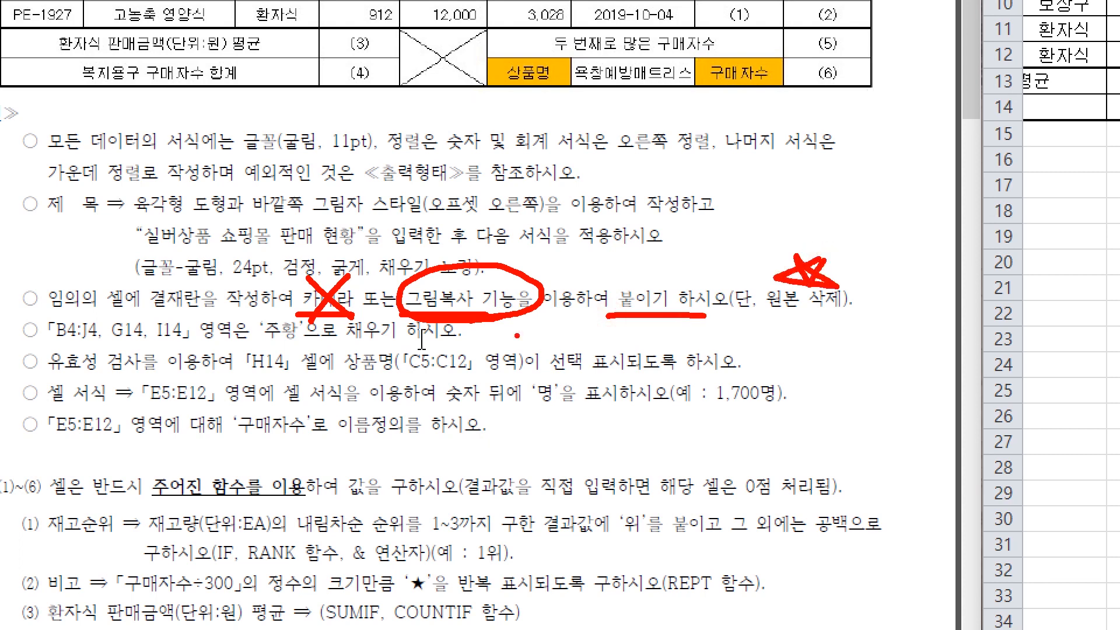
key(Escape)
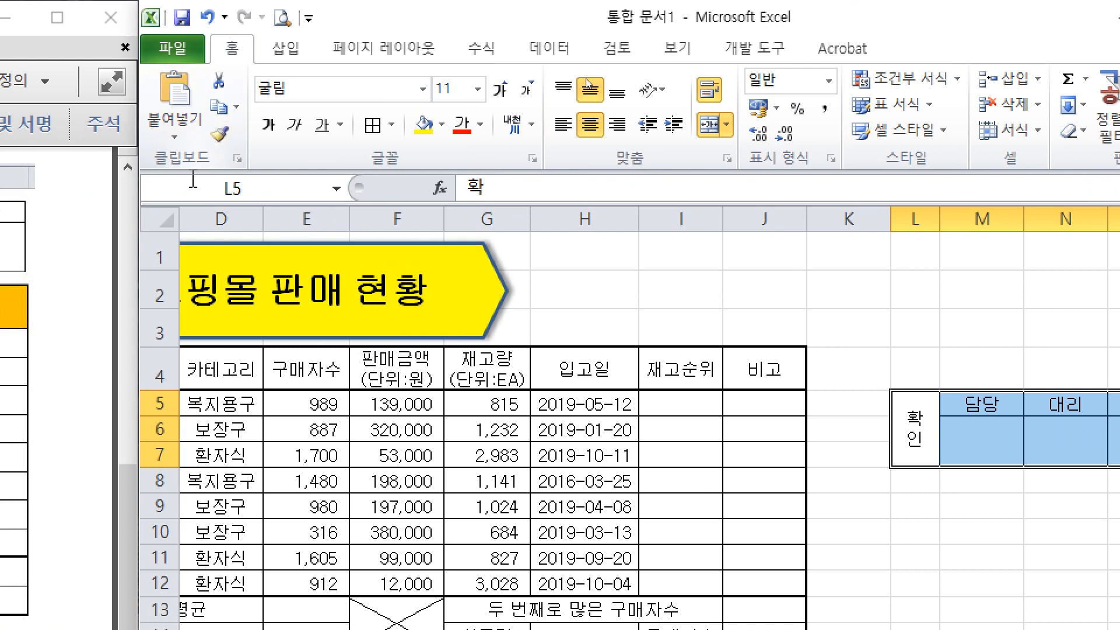
Copy the selected approval box as a picture, with appearance 화면에 표시된 대로 and format 그림
click(237, 108)
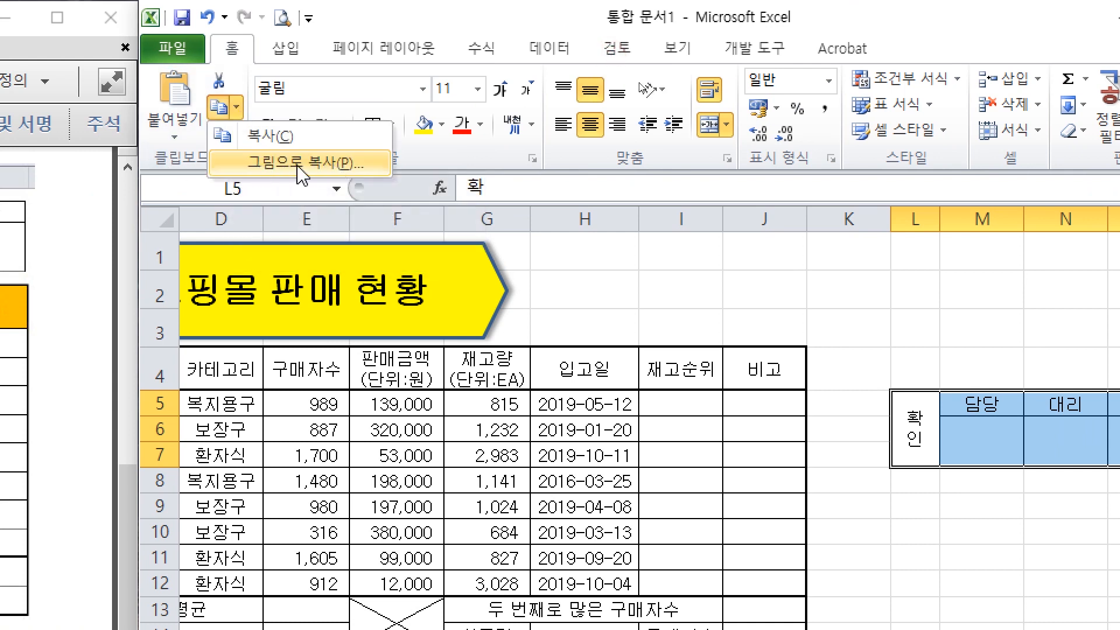
click(324, 166)
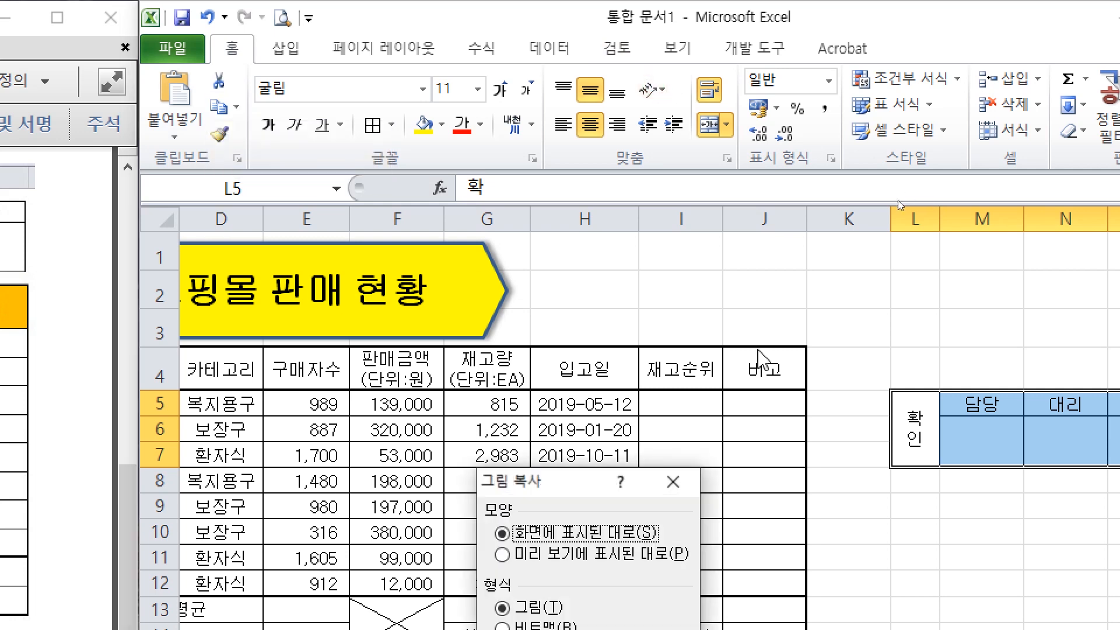
drag(601, 341, 685, 151)
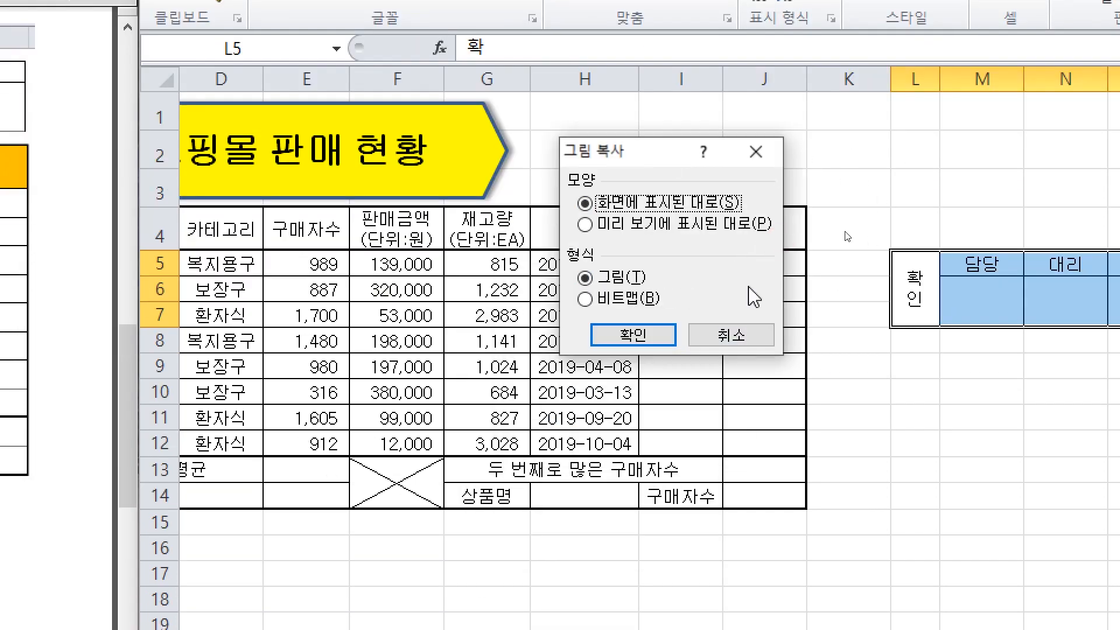
click(634, 335)
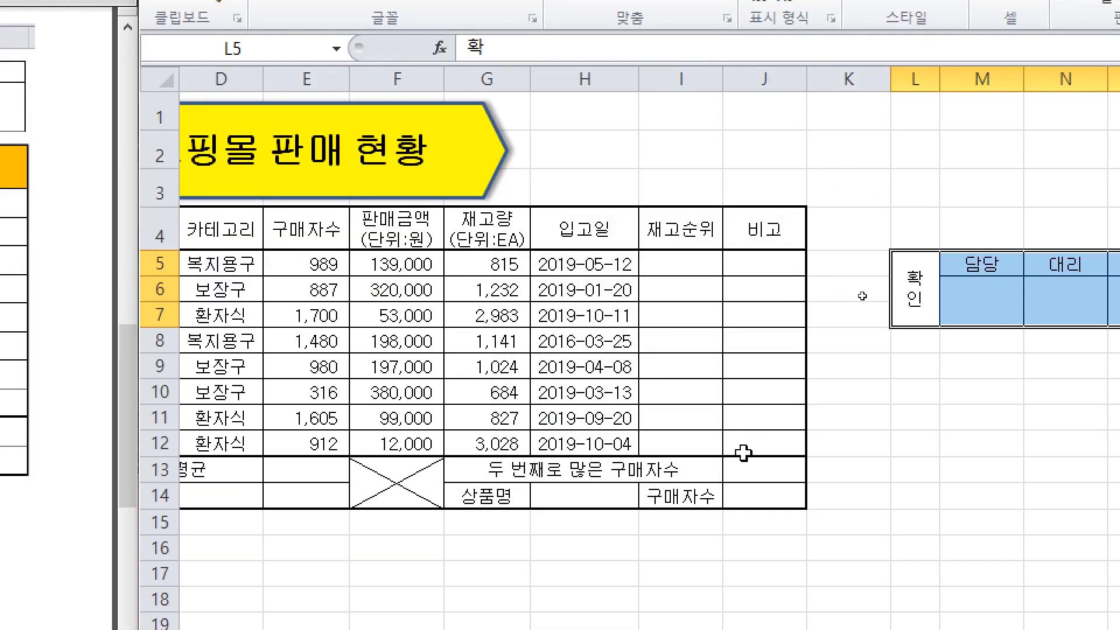
Paste the approval box picture at H1 and nudge it into place above the table beside the hexagon title
click(586, 119)
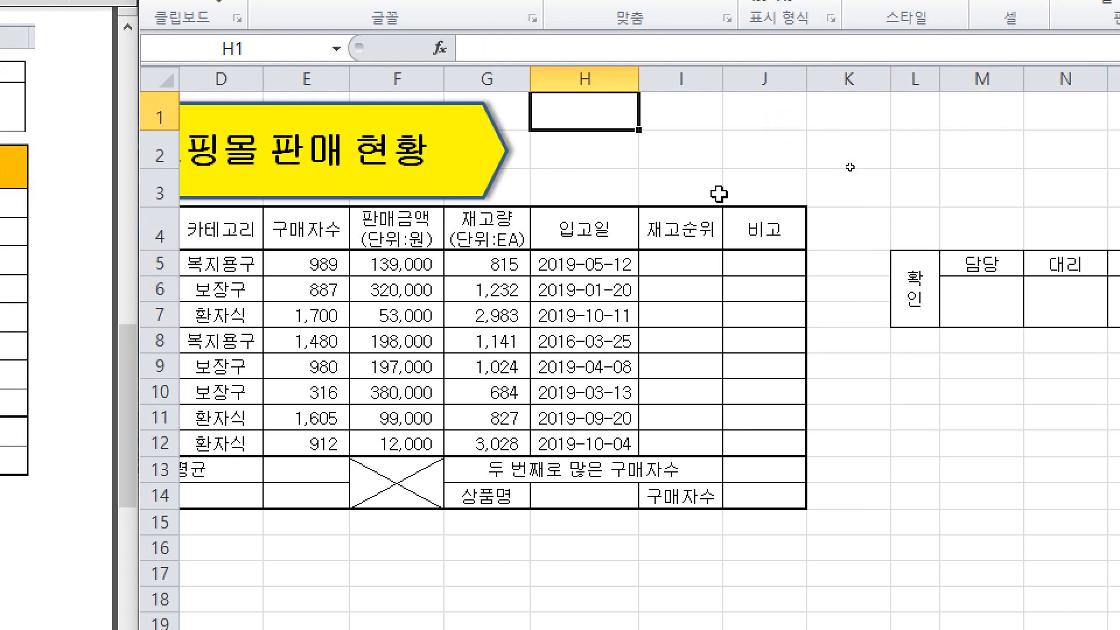
key(ctrl+v)
mouse_move(734, 143)
mouse_down()
mouse_move(733, 154)
mouse_move(764, 163)
mouse_move(742, 155)
mouse_up()
click(1065, 153)
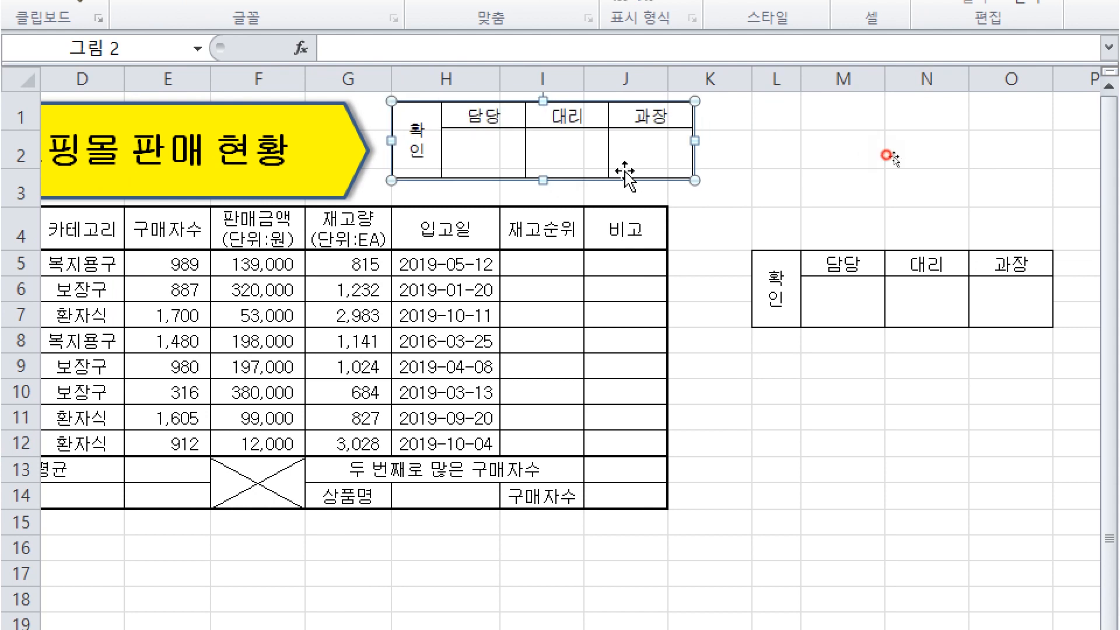
drag(627, 178, 639, 184)
click(890, 187)
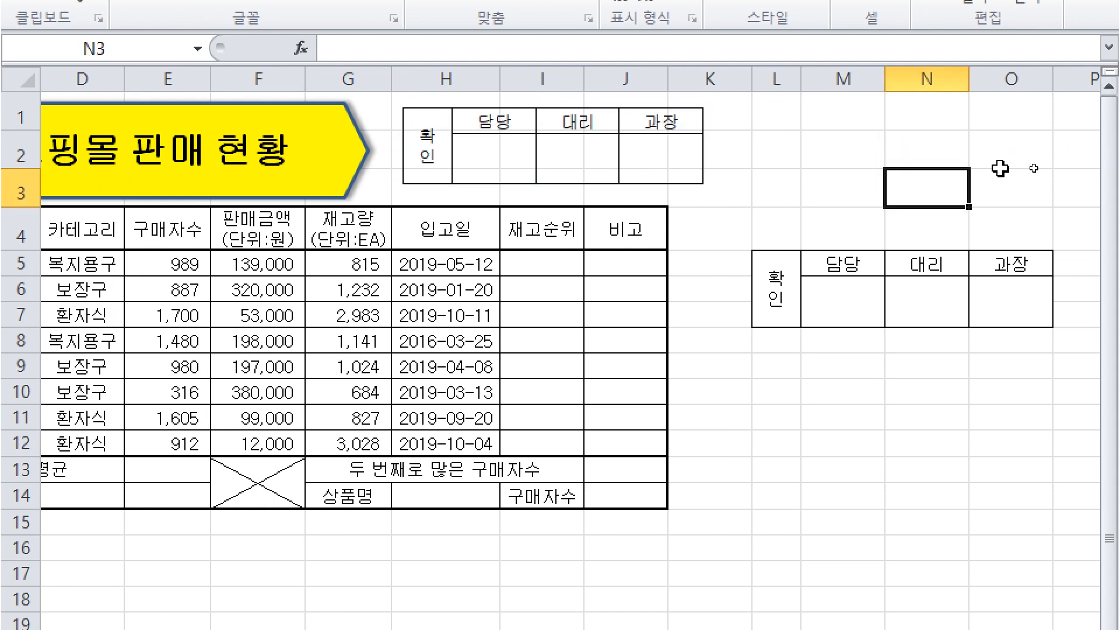
Try clearing the contents of the original approval box in L5:O7, and undo the clearing
click(945, 247)
click(855, 392)
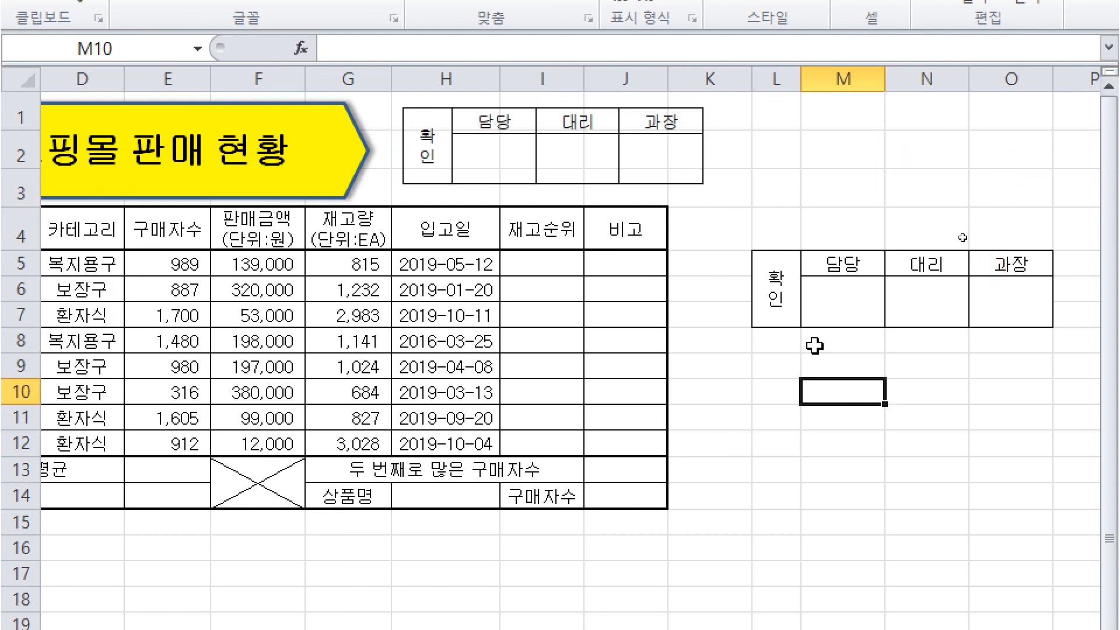
drag(775, 282, 1029, 290)
key(Delete)
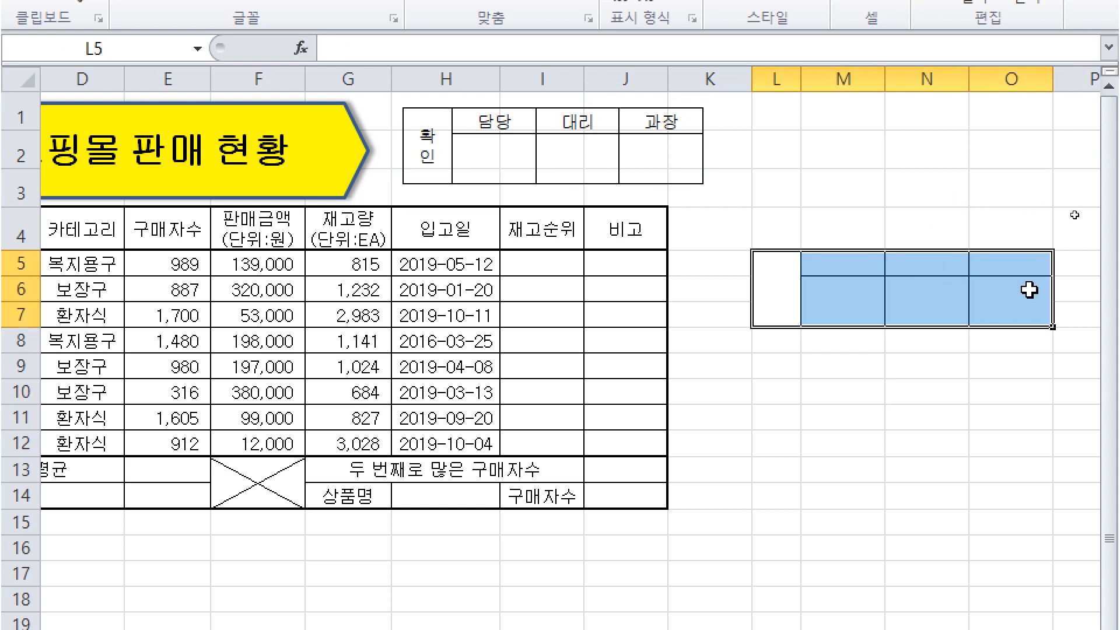
click(875, 392)
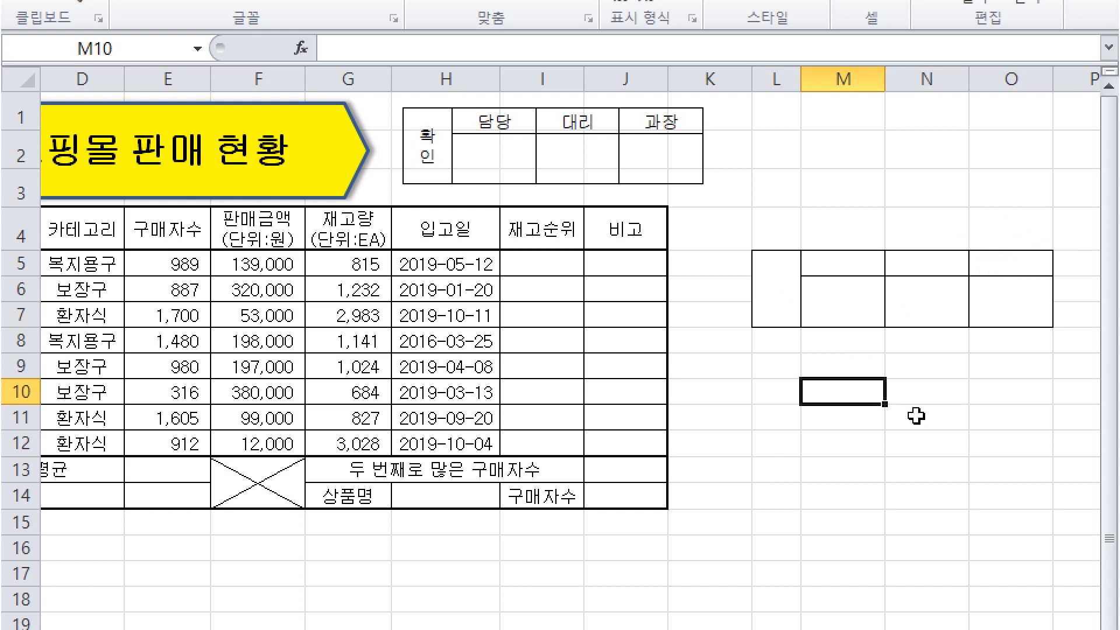
mouse_move(906, 343)
mouse_down()
mouse_move(837, 352)
mouse_move(877, 374)
mouse_up()
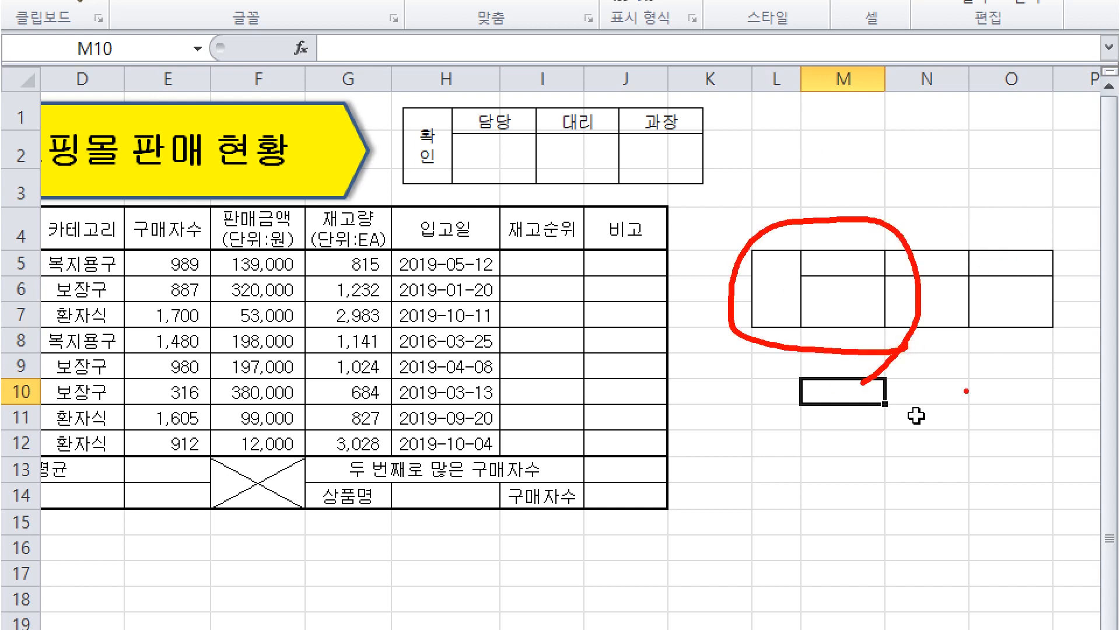
key(Escape)
click(964, 346)
key(ctrl+z)
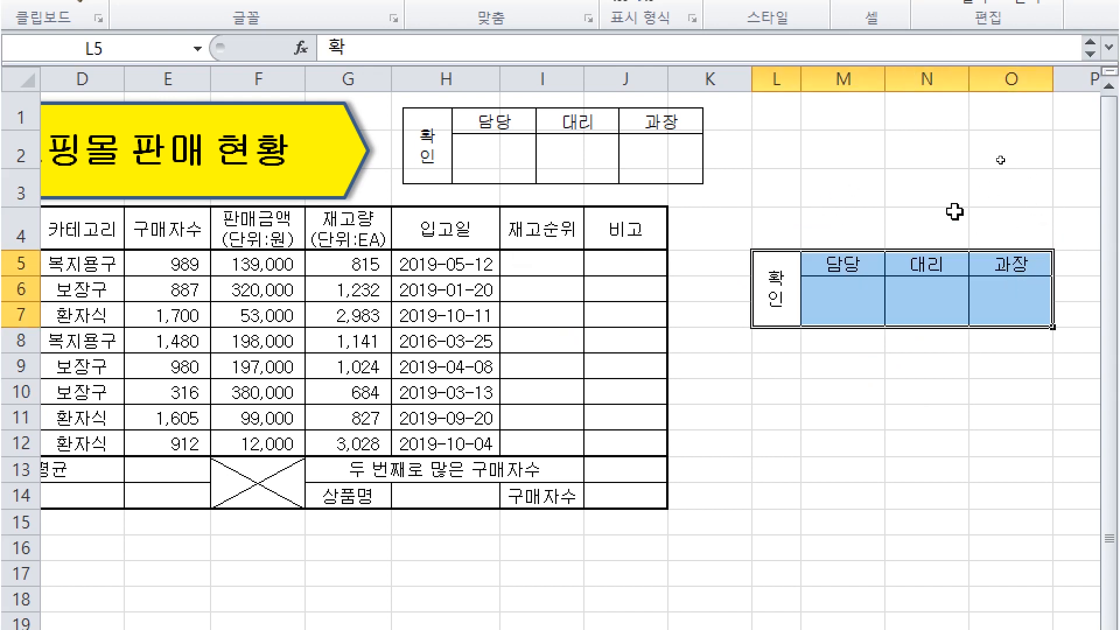
Delete columns L through O entirely to remove the original approval box
click(776, 79)
click(927, 150)
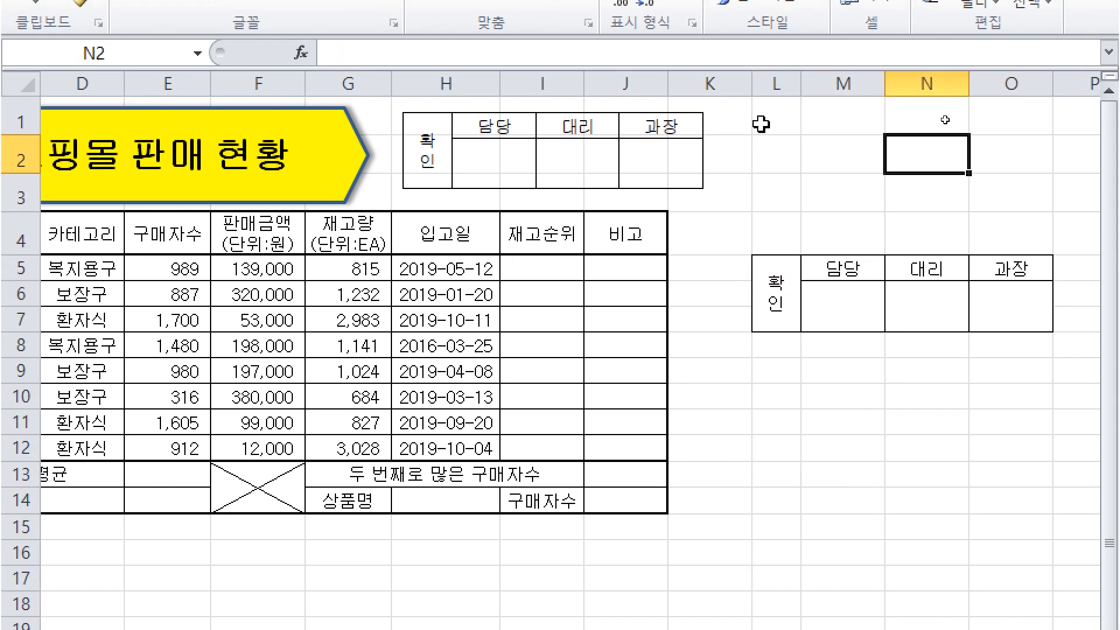
drag(776, 81, 994, 80)
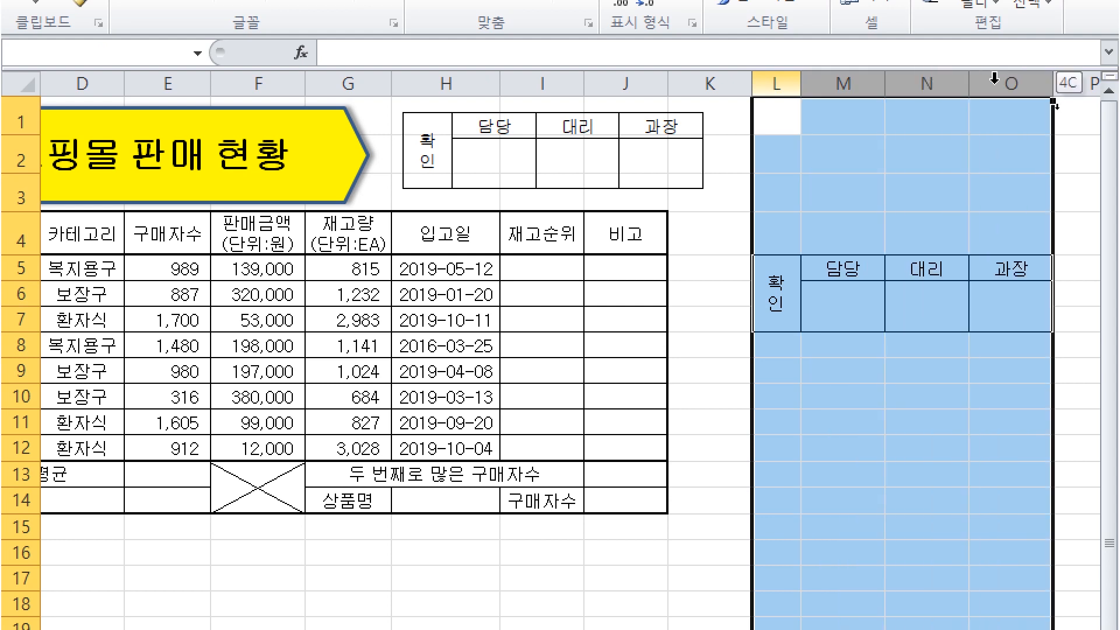
right_click(832, 186)
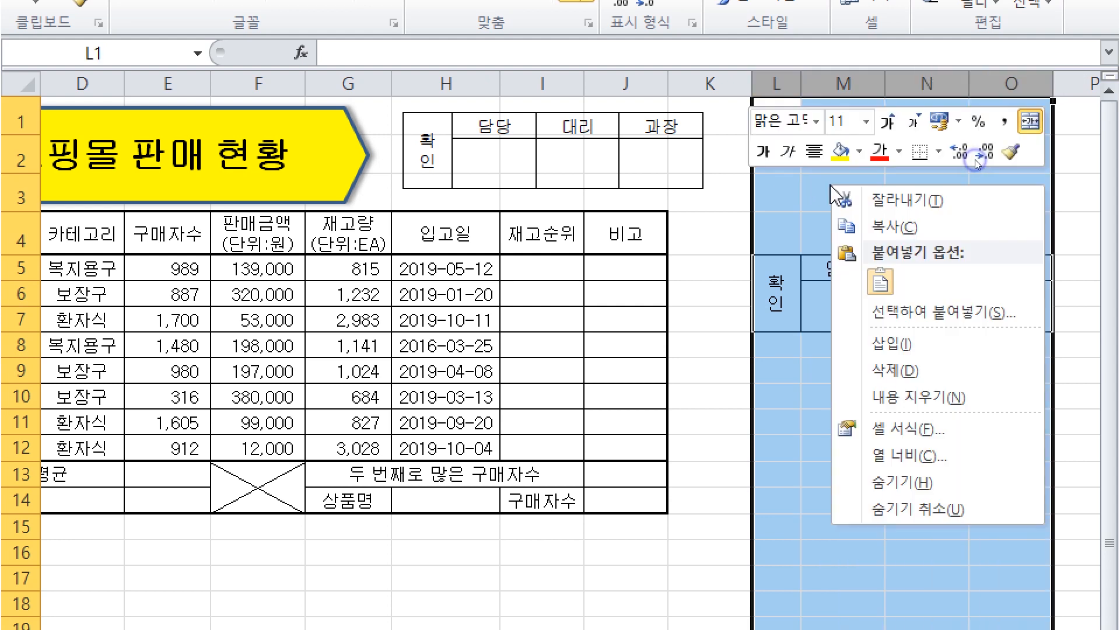
click(929, 377)
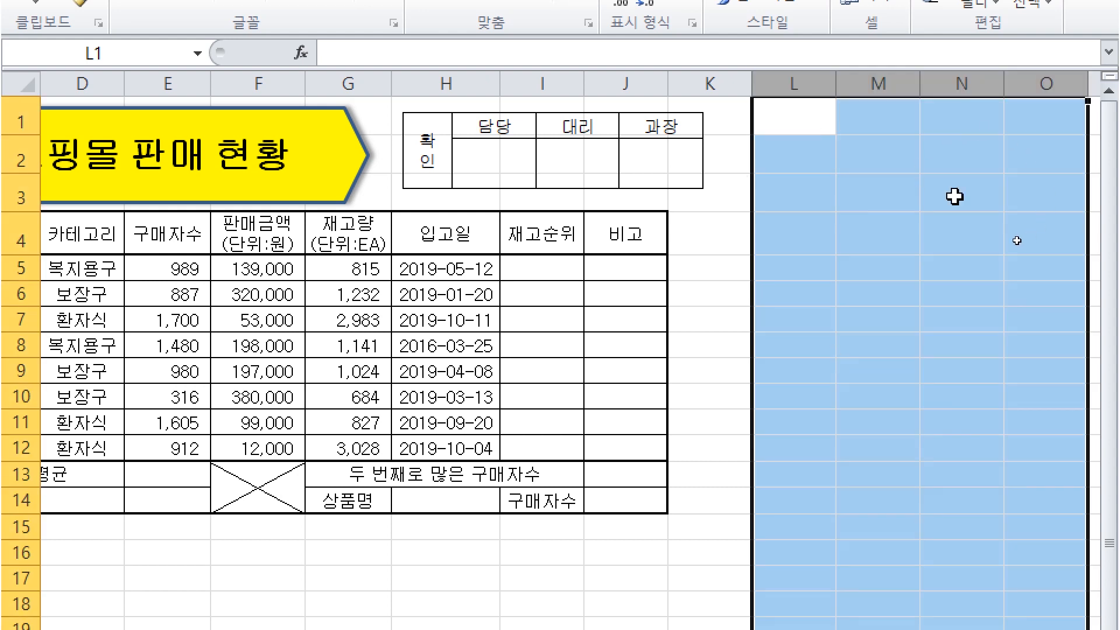
click(1012, 318)
click(992, 371)
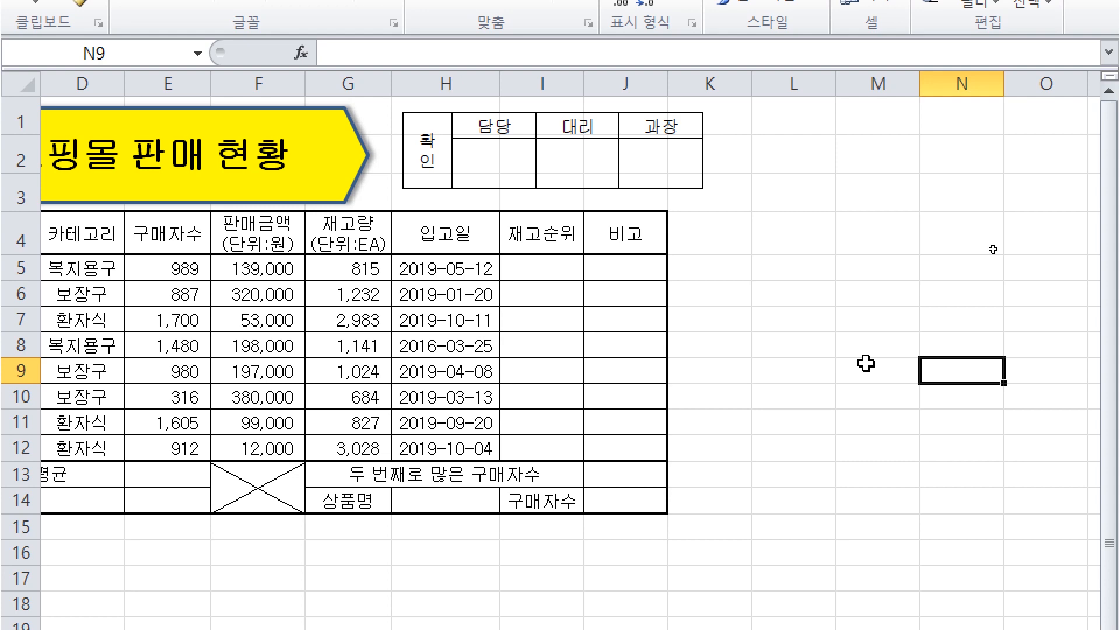
Move the approval box picture so its left edge lines up with the left edge of column H
click(796, 266)
click(710, 236)
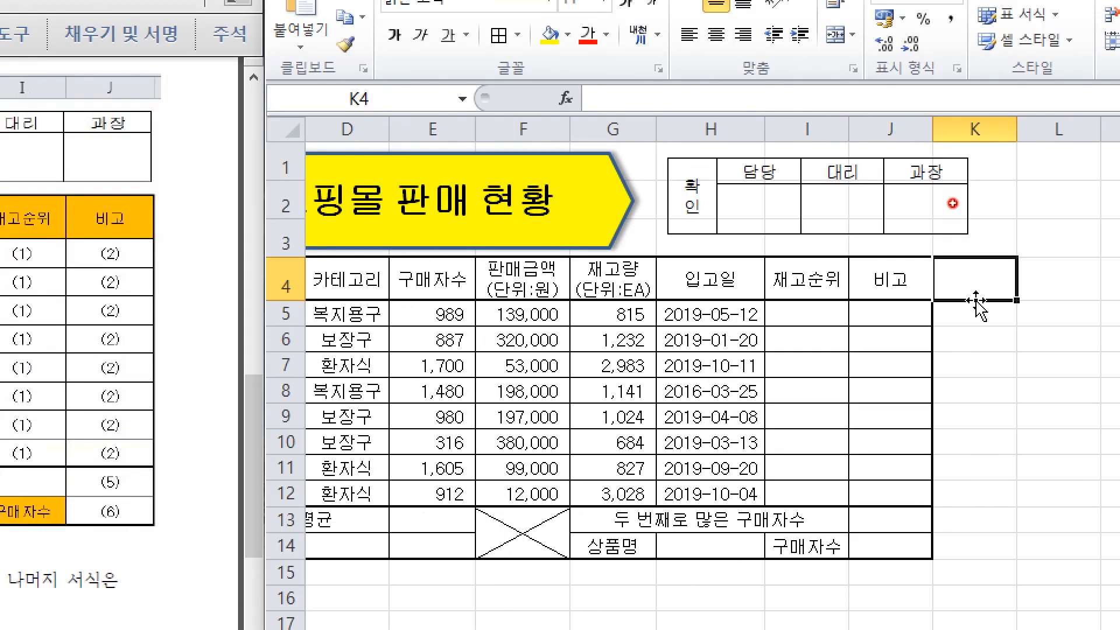
click(796, 314)
drag(621, 219, 591, 219)
drag(782, 221, 812, 221)
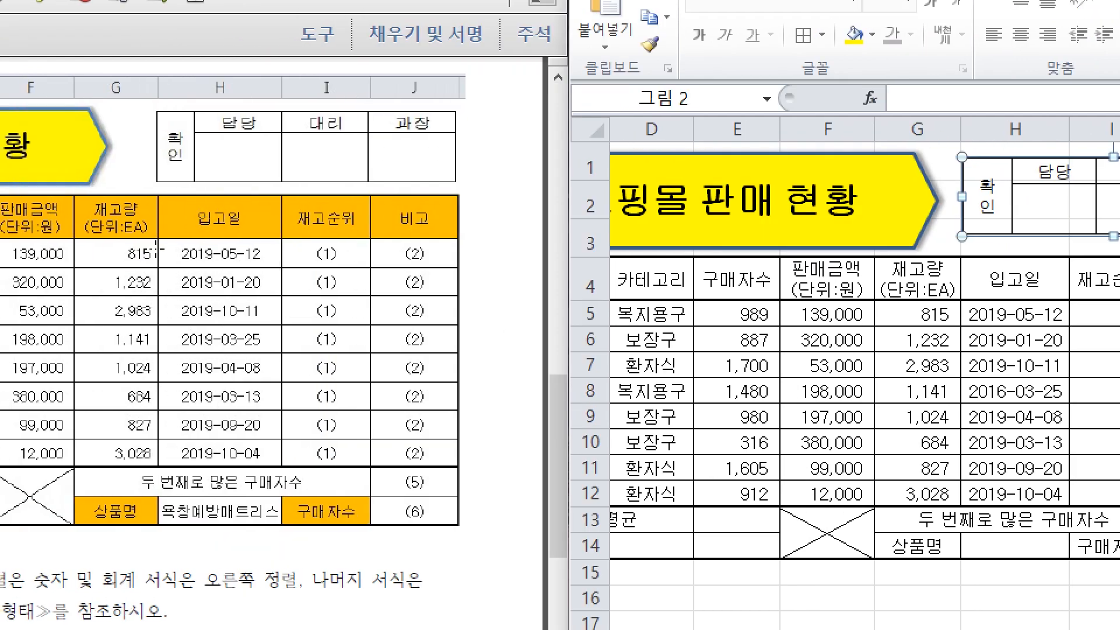
drag(457, 195, 459, 206)
drag(454, 178, 456, 205)
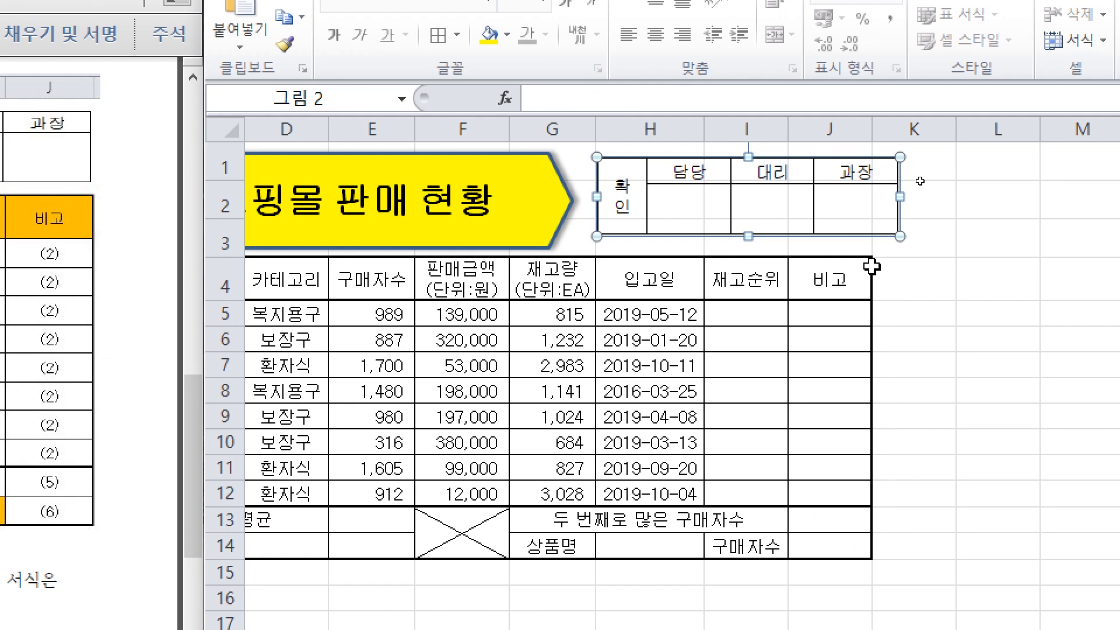
Try shrinking the approval box picture proportionally from its corner, and undo the resize
click(919, 274)
click(860, 219)
drag(899, 235, 809, 211)
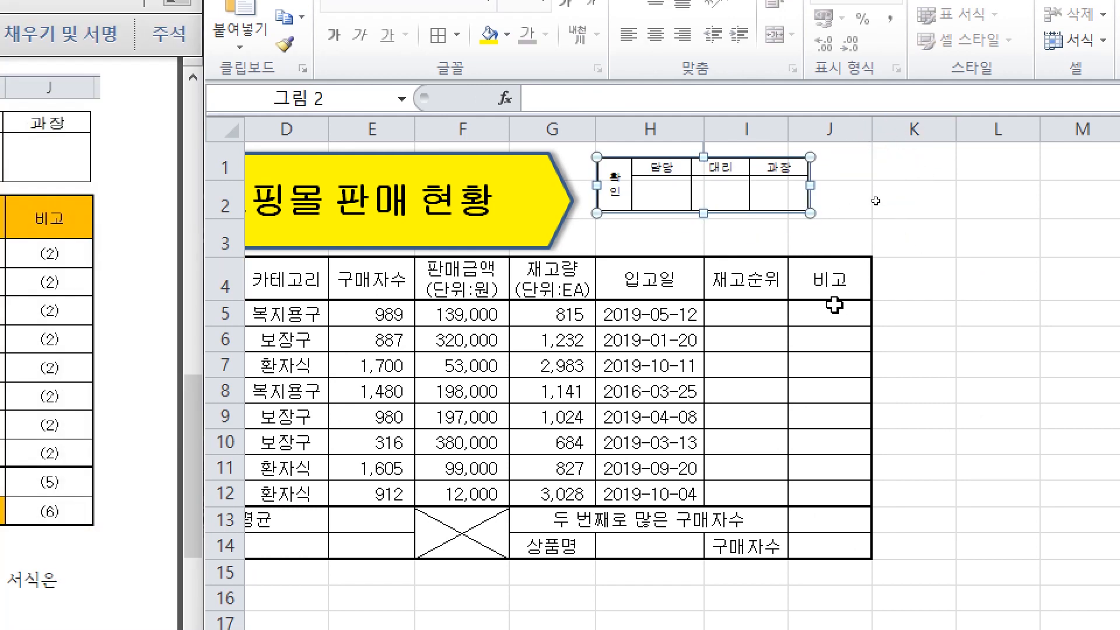
click(919, 286)
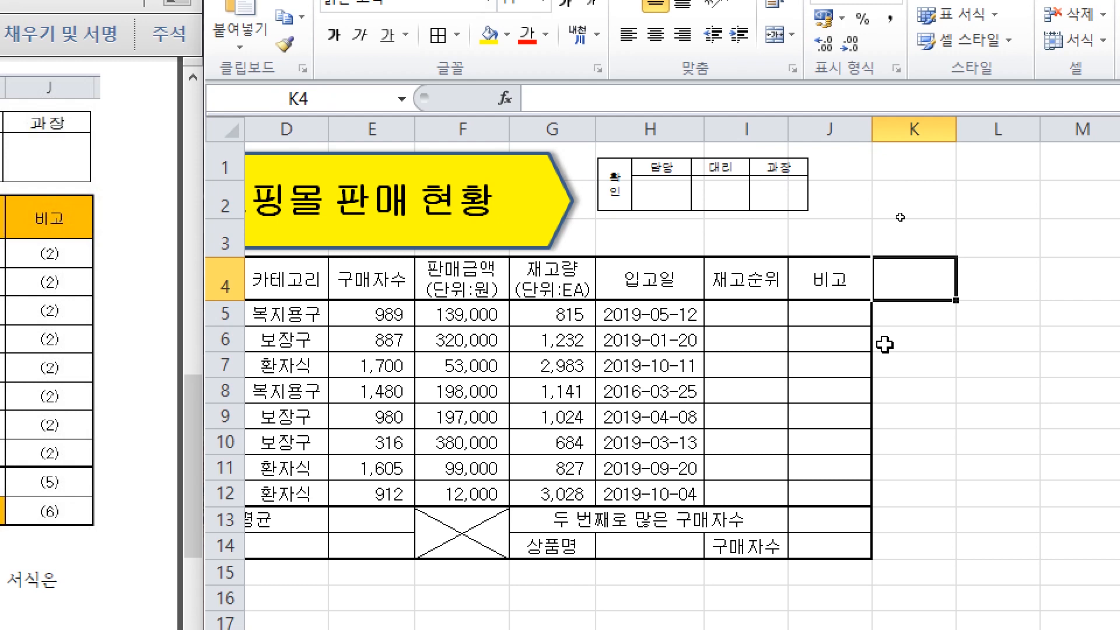
key(ctrl+z)
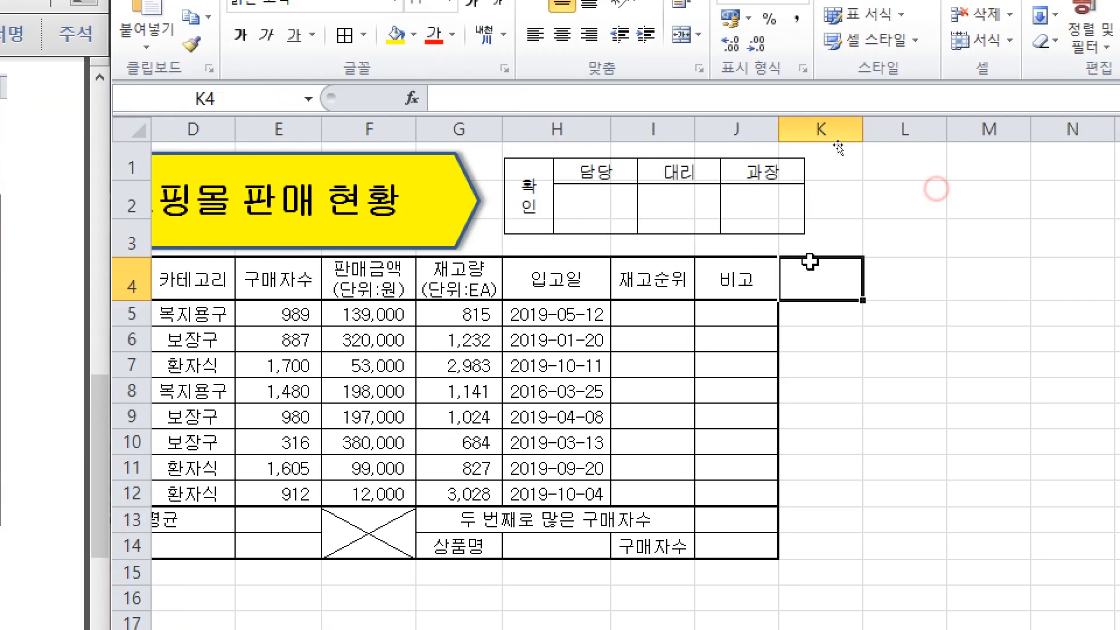
Nudge the approval box picture and slightly widen columns D through J so the table extends to the picture's right edge
drag(667, 201, 663, 202)
click(878, 295)
drag(496, 299, 260, 309)
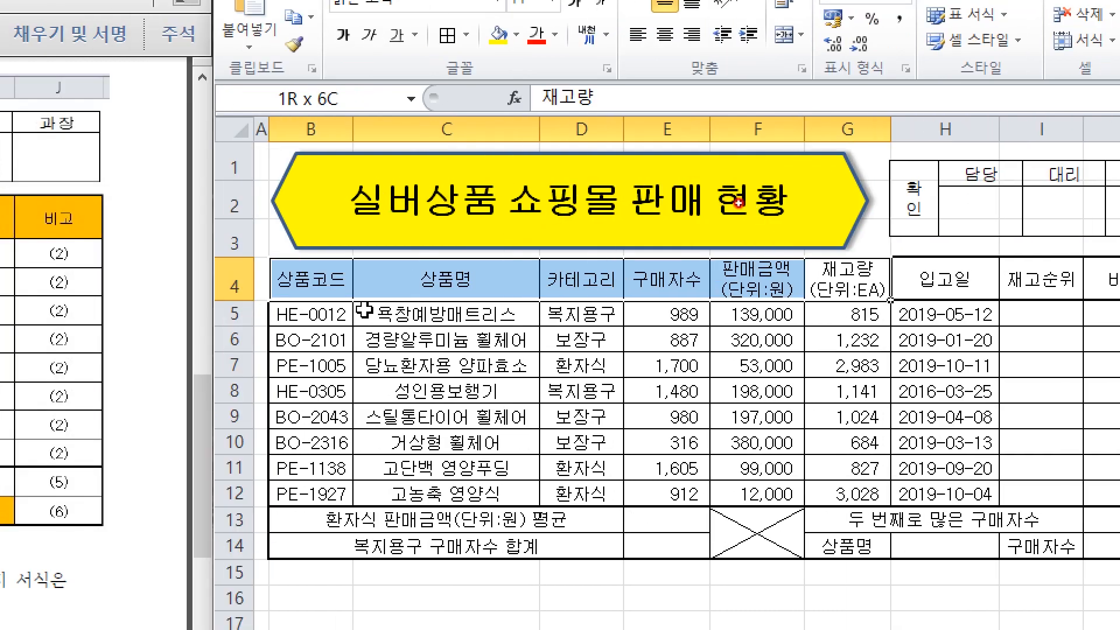
click(469, 317)
scroll(654, 309, down, 2)
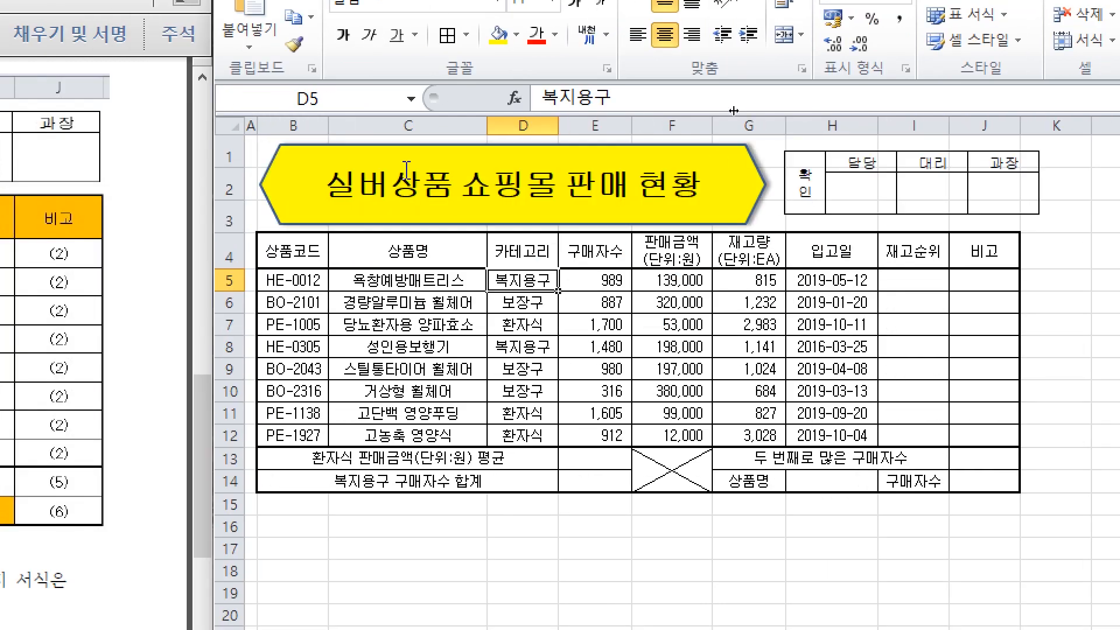
drag(559, 125, 570, 126)
drag(645, 133, 656, 133)
drag(737, 130, 745, 130)
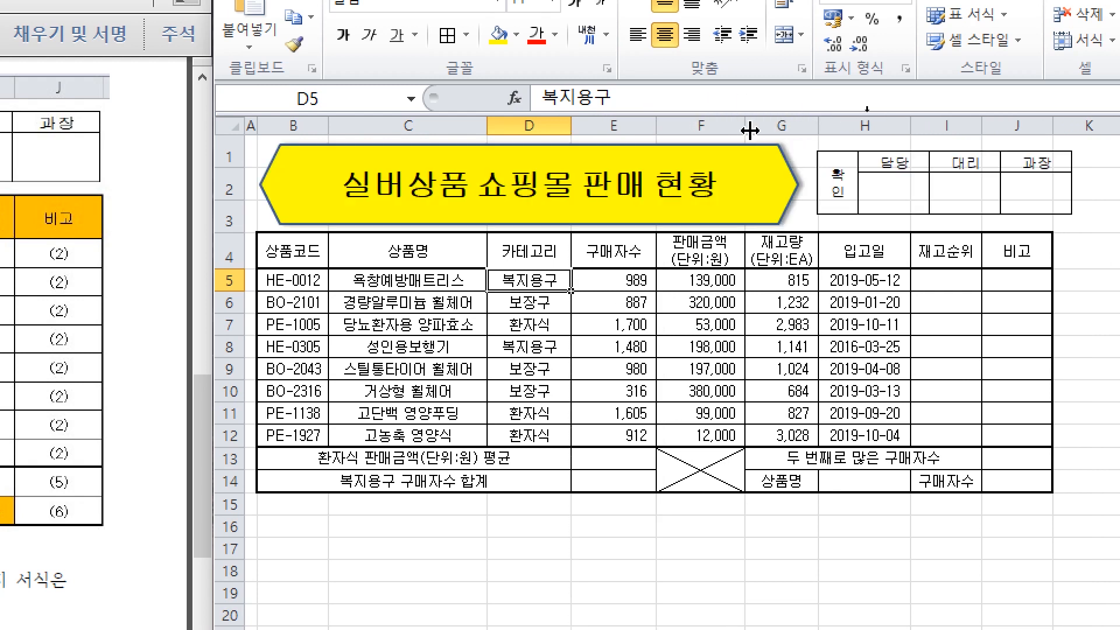
drag(819, 131, 829, 130)
drag(920, 125, 929, 126)
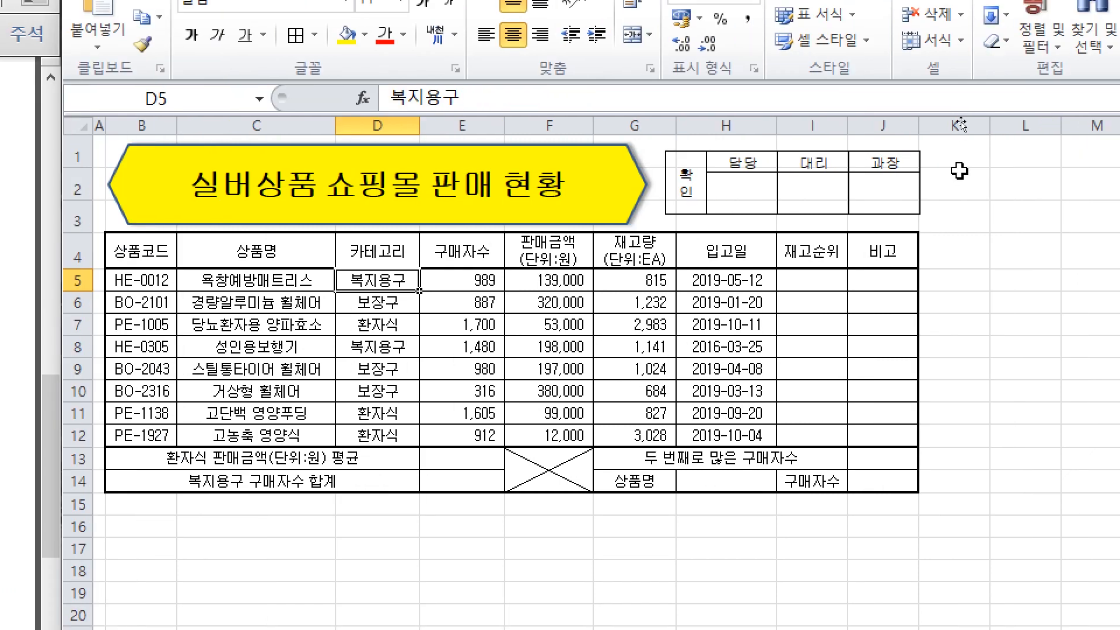
drag(959, 125, 932, 122)
Reposition the approval box picture above columns H to J, aligned with the table's right edge
click(1017, 218)
drag(823, 194, 797, 190)
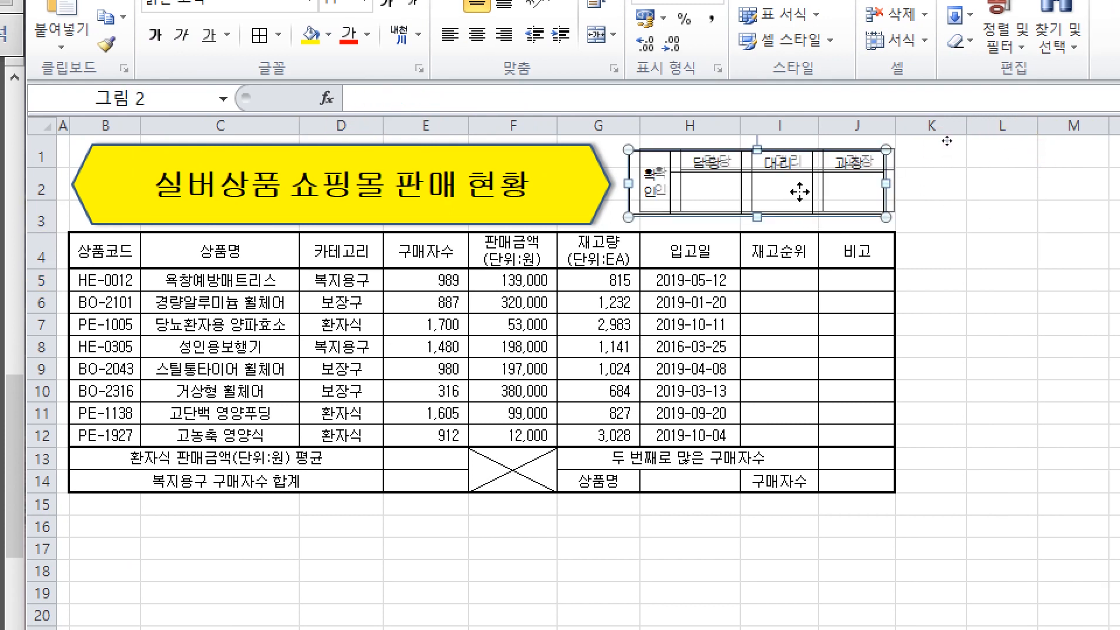
click(992, 302)
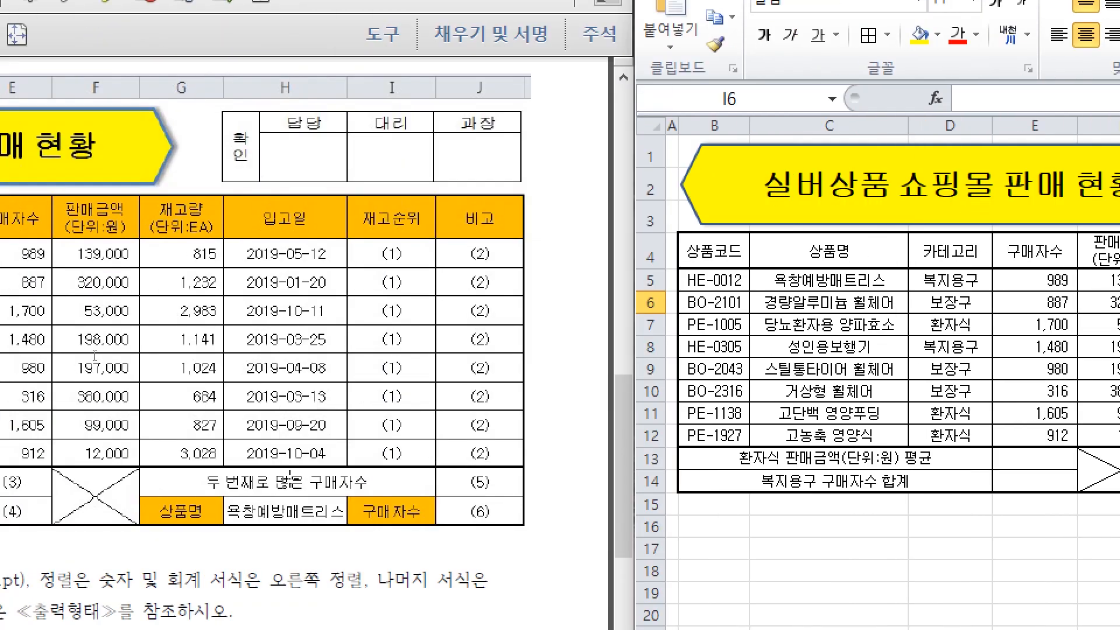
Read the exam sheet's conditions on the approval box and the 주황 fill, and compare them with the sample table
scroll(586, 503, down, 5)
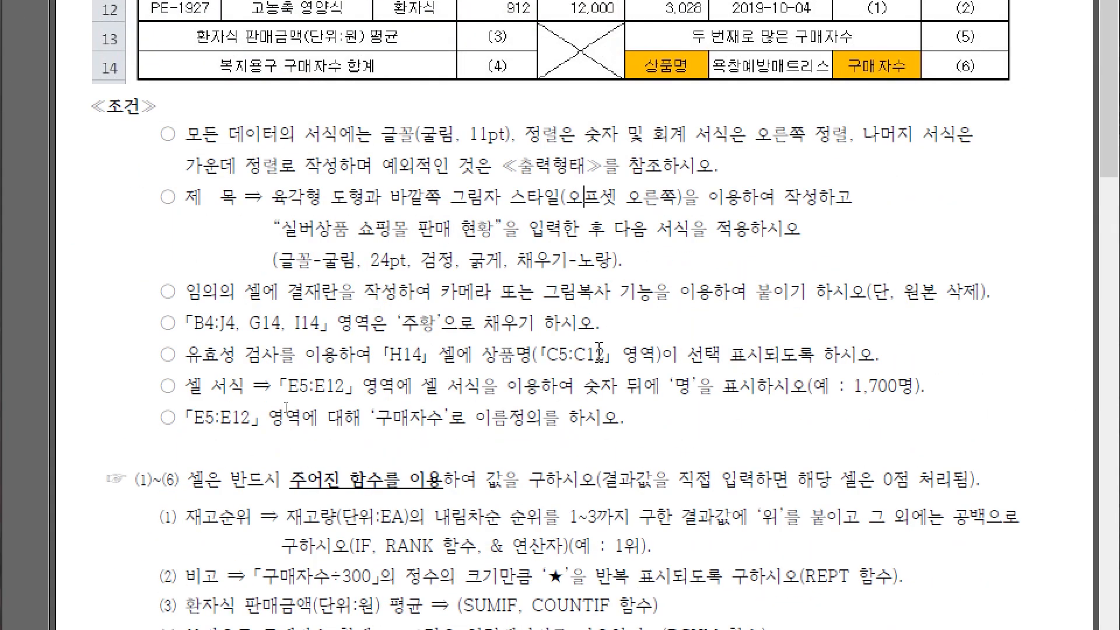
drag(254, 297, 533, 299)
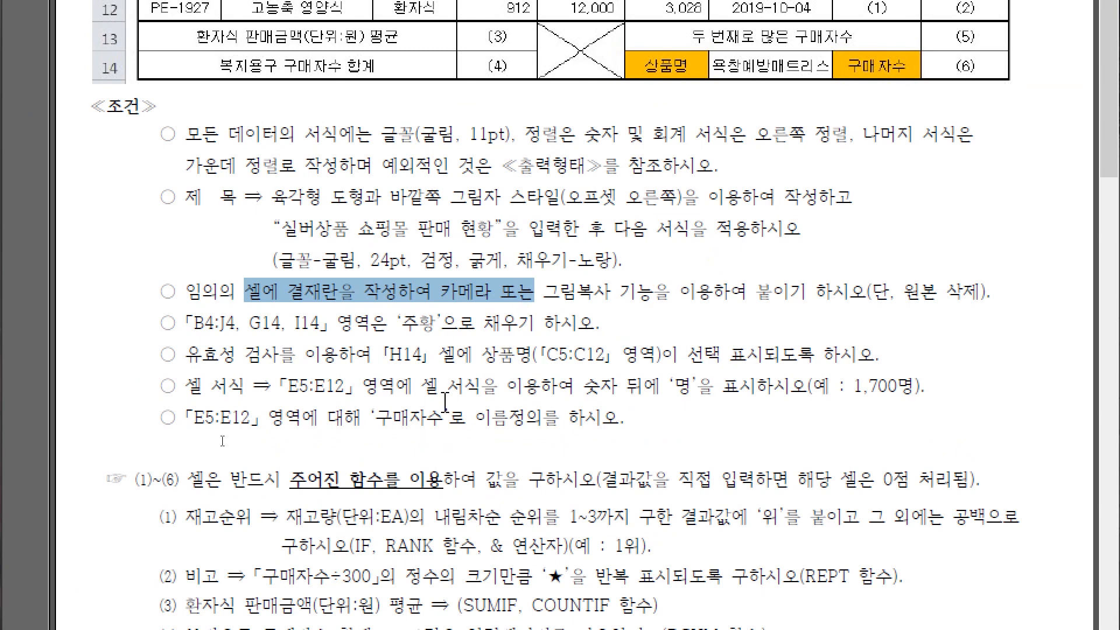
click(226, 308)
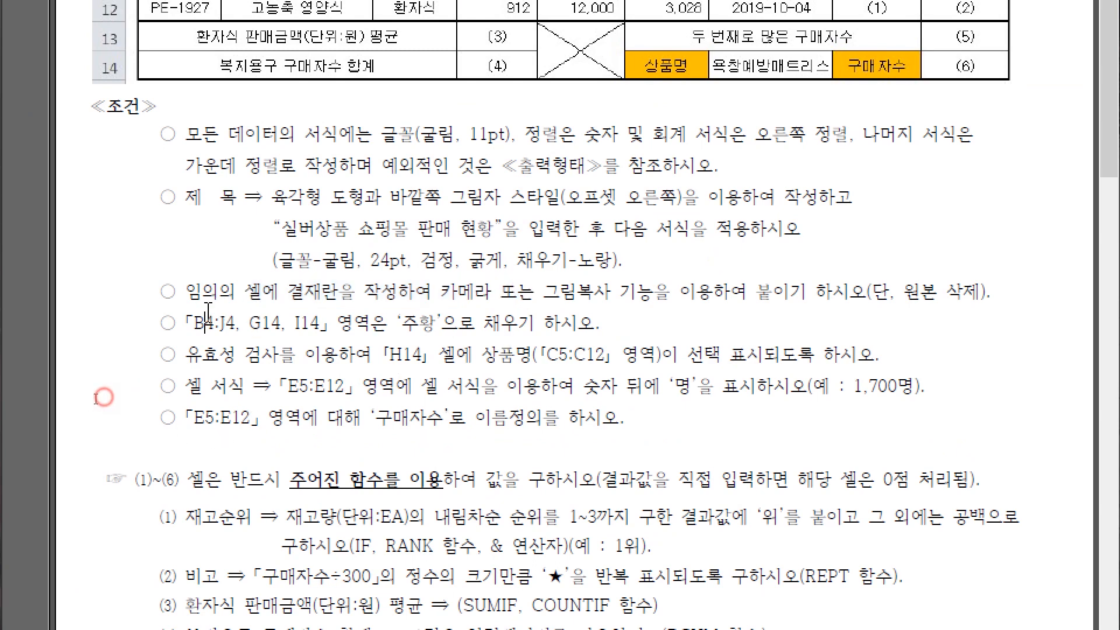
drag(186, 322, 309, 325)
drag(397, 324, 534, 325)
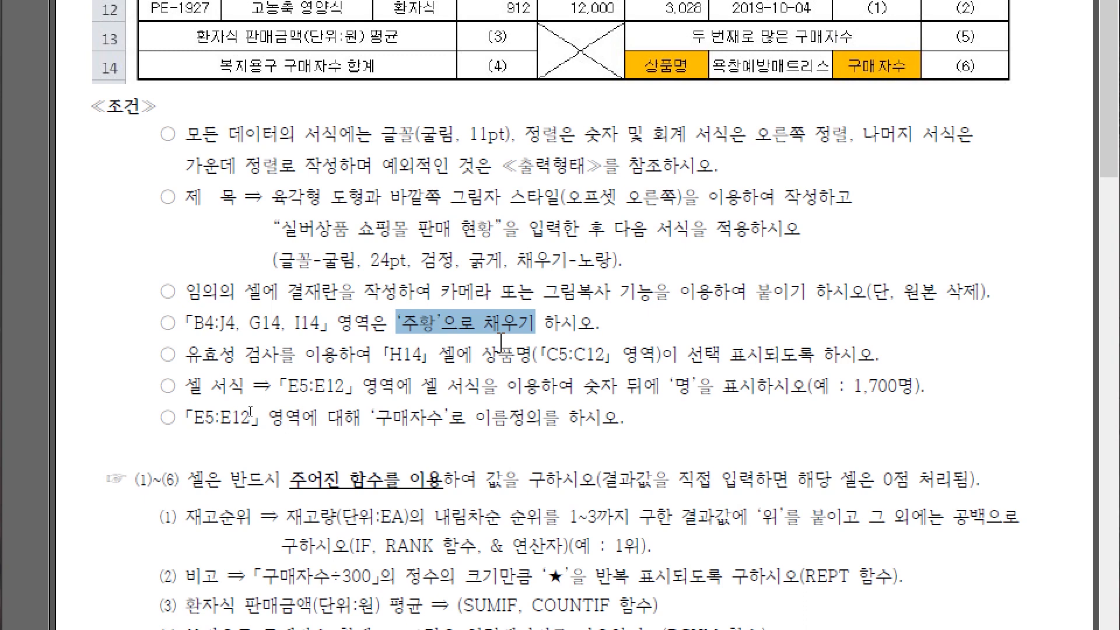
click(428, 331)
drag(398, 320, 418, 320)
drag(418, 416, 432, 423)
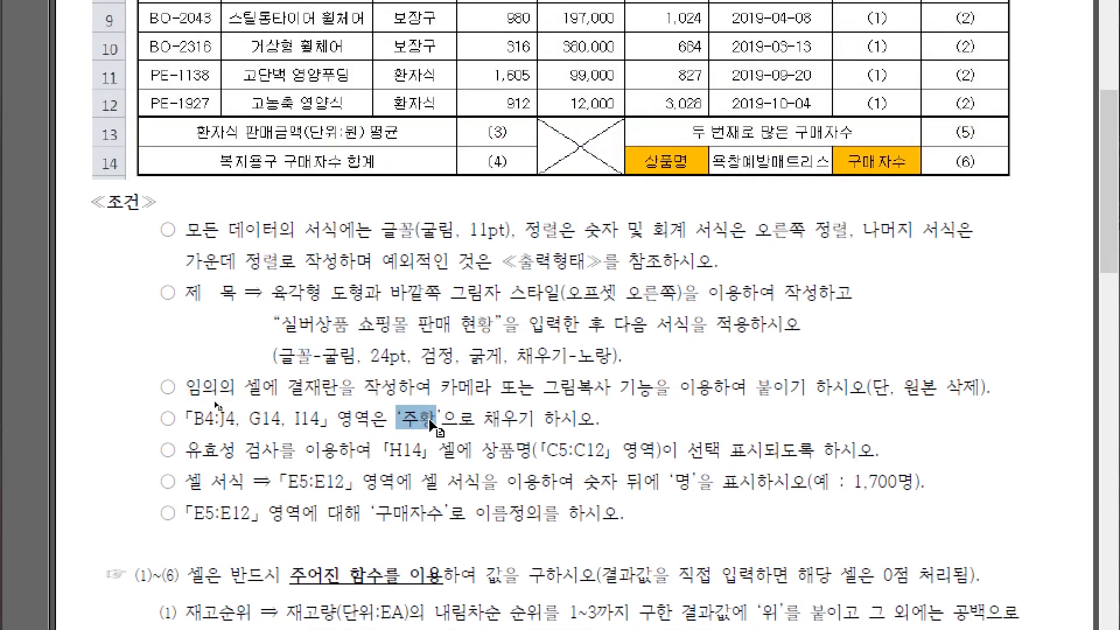
click(430, 421)
drag(503, 410, 547, 420)
scroll(592, 278, up, 5)
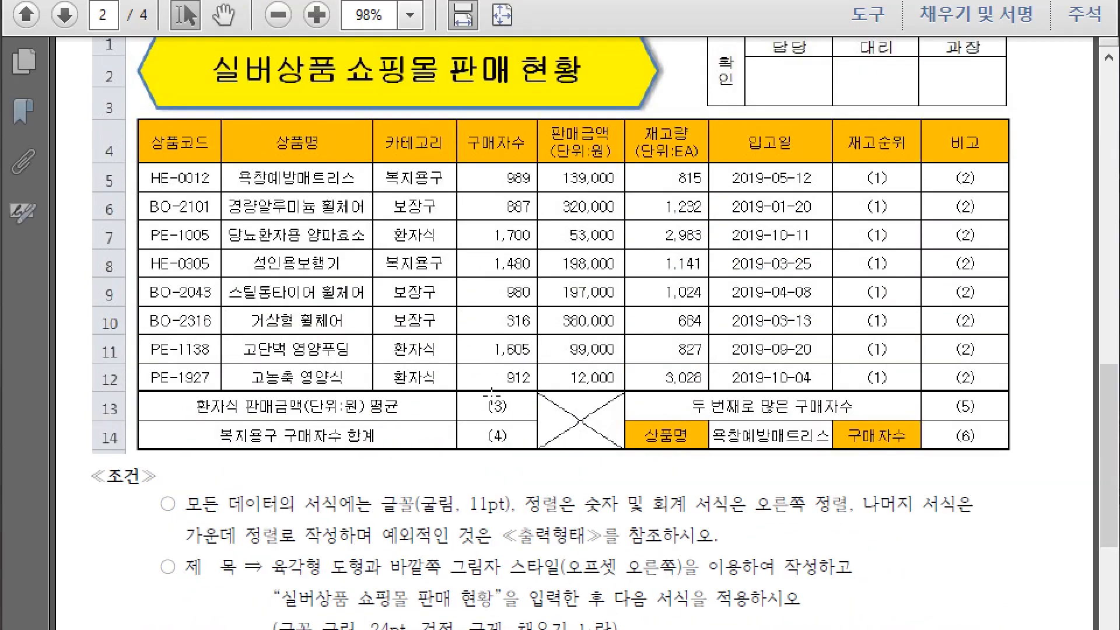
drag(266, 124, 216, 155)
drag(328, 124, 274, 151)
drag(399, 123, 337, 152)
drag(464, 134, 380, 170)
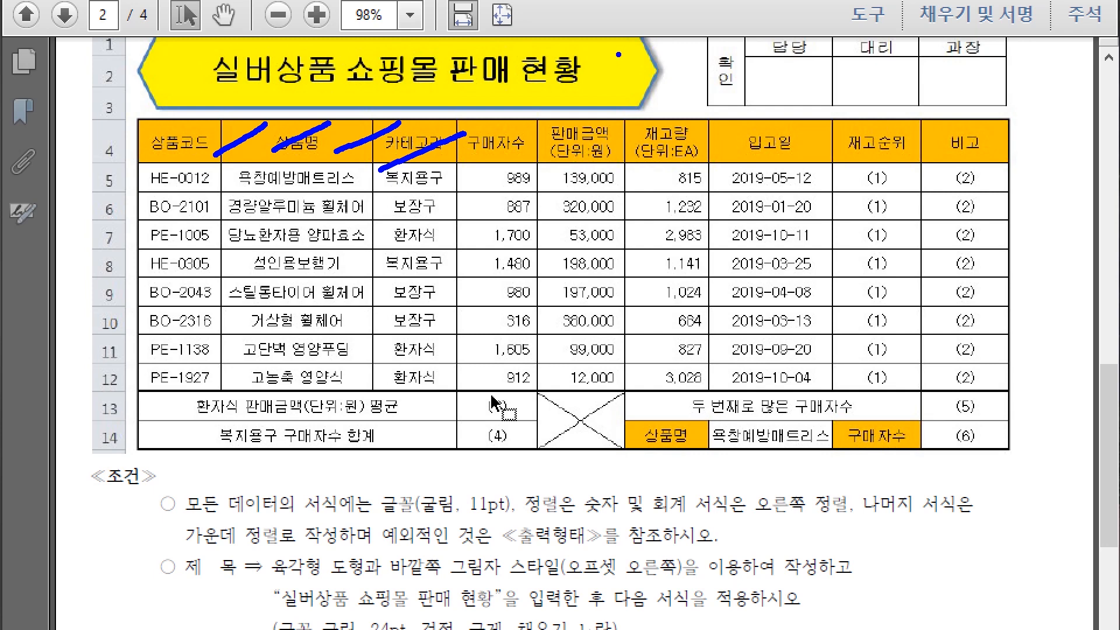
mouse_move(618, 53)
mouse_down()
mouse_move(641, 69)
mouse_move(629, 69)
mouse_up()
drag(609, 86, 641, 84)
mouse_move(681, 50)
mouse_down()
mouse_move(648, 87)
mouse_move(687, 90)
mouse_up()
drag(486, 173, 489, 170)
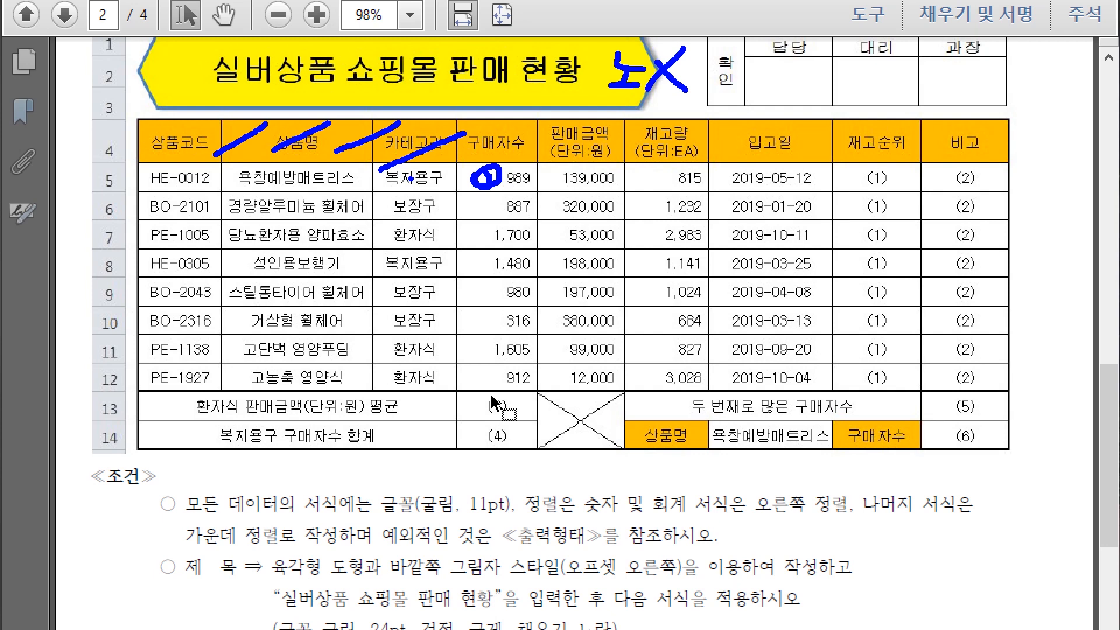
key(Escape)
click(196, 138)
click(392, 260)
drag(175, 147, 726, 147)
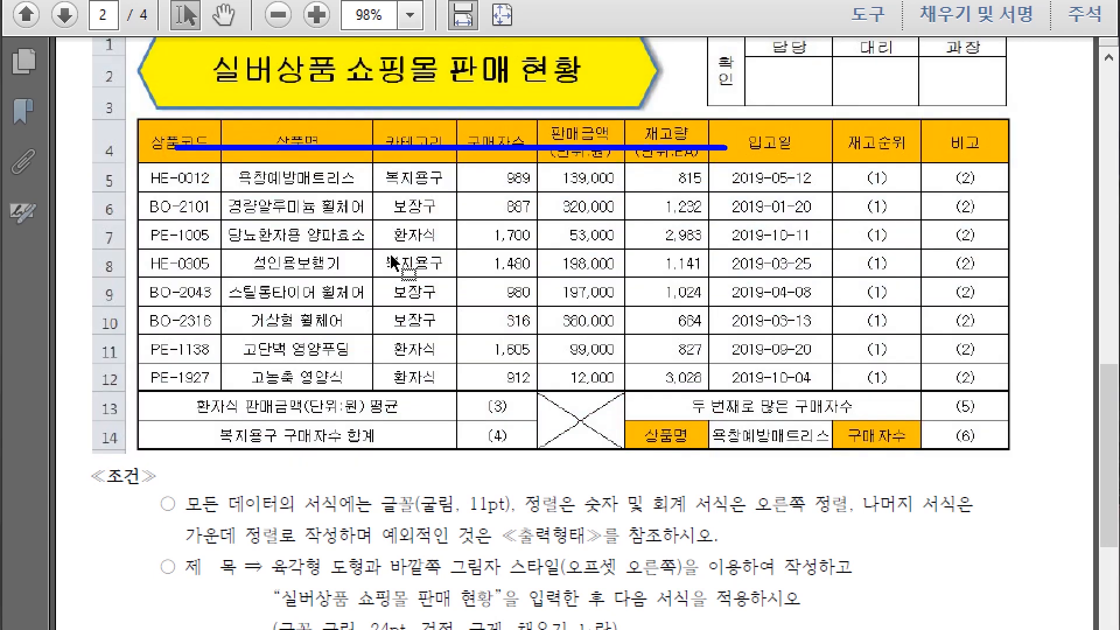
drag(661, 408, 692, 418)
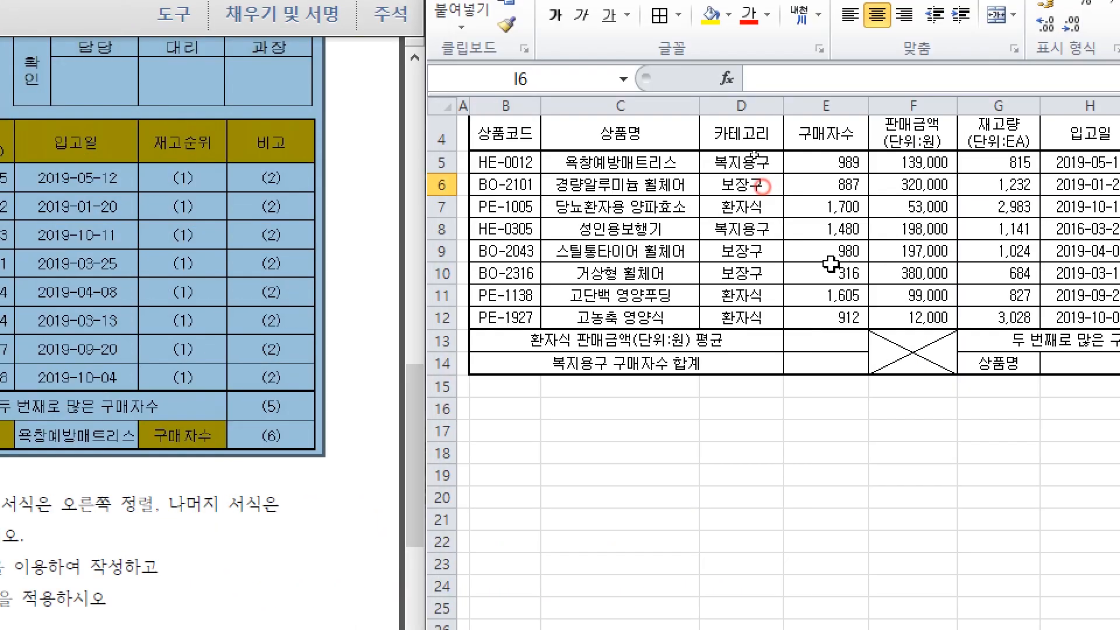
Fill the header cells B4:J4 together with G14 and I14 in the standard colour 주황
scroll(580, 257, up, 1)
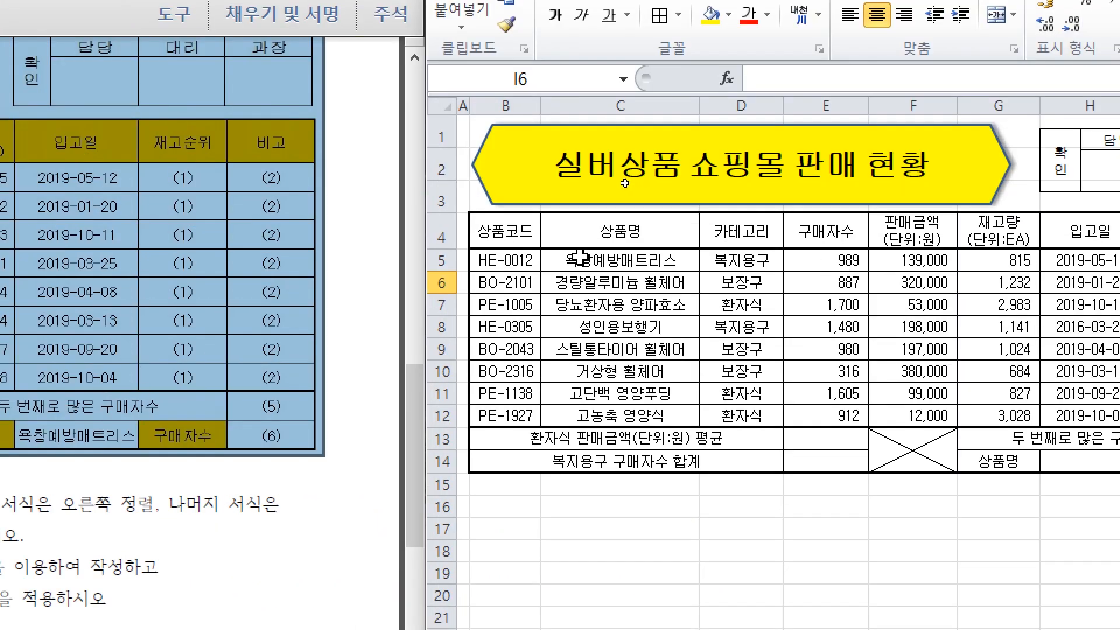
drag(502, 232, 980, 234)
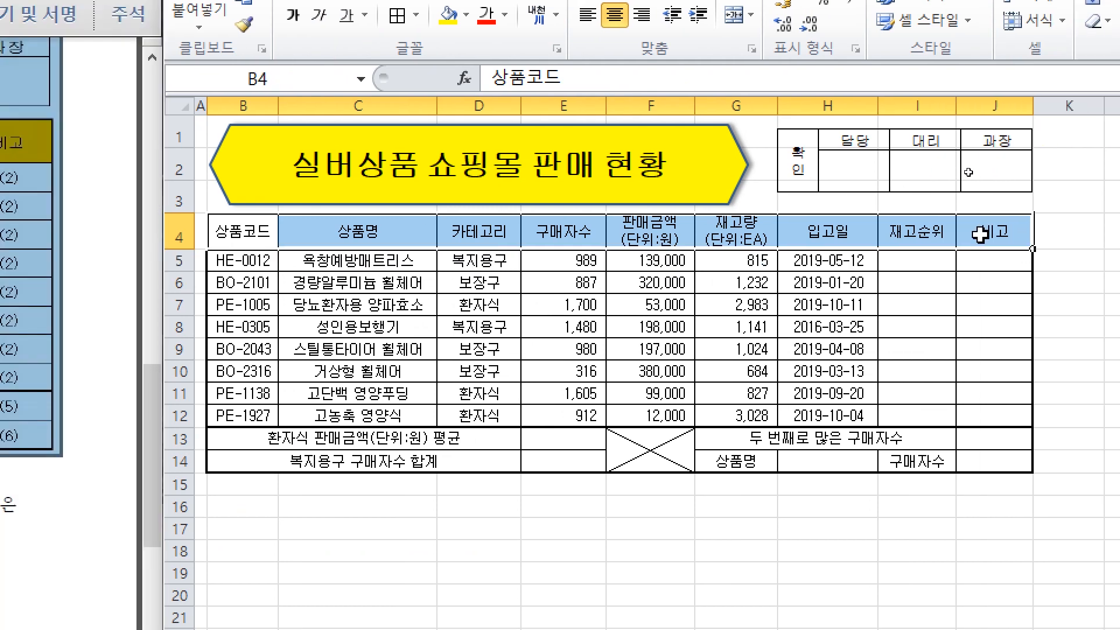
click(738, 464)
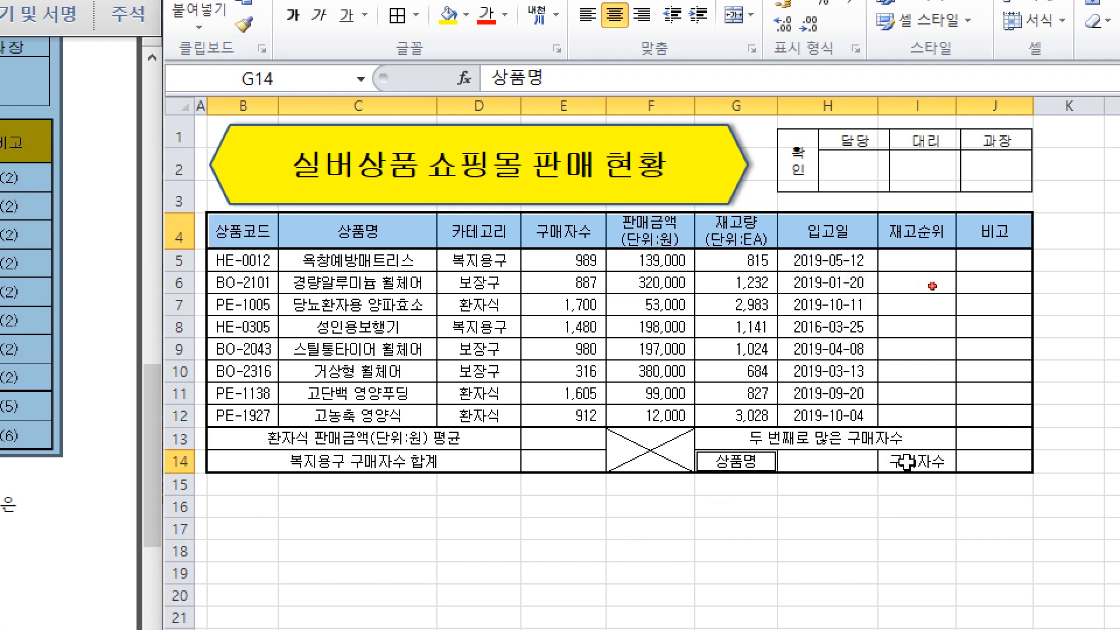
ctrl+click(907, 462)
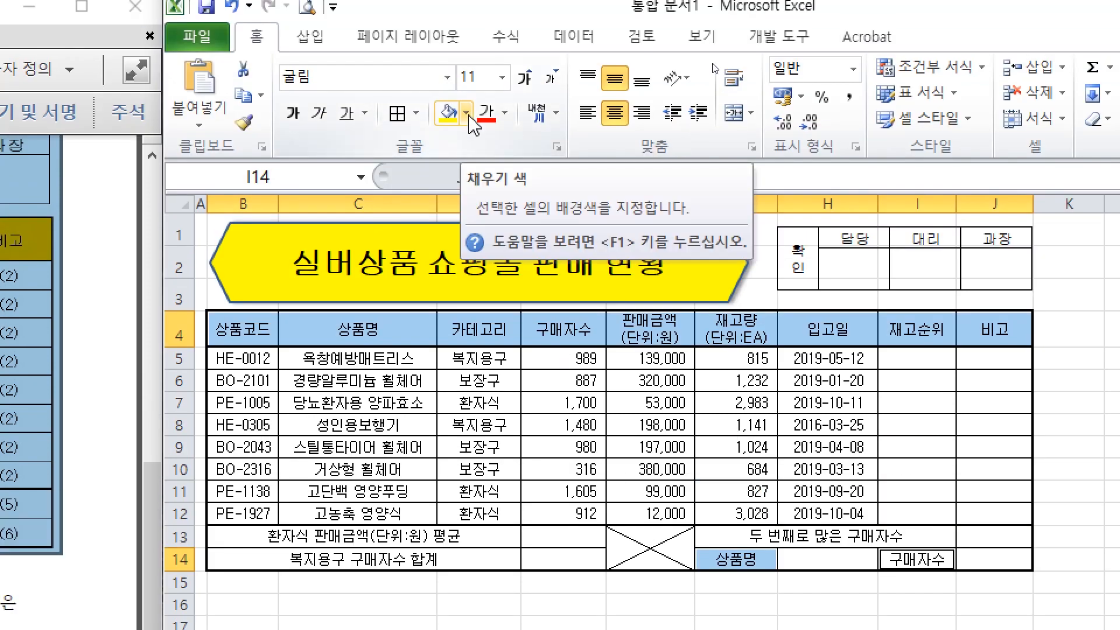
click(467, 112)
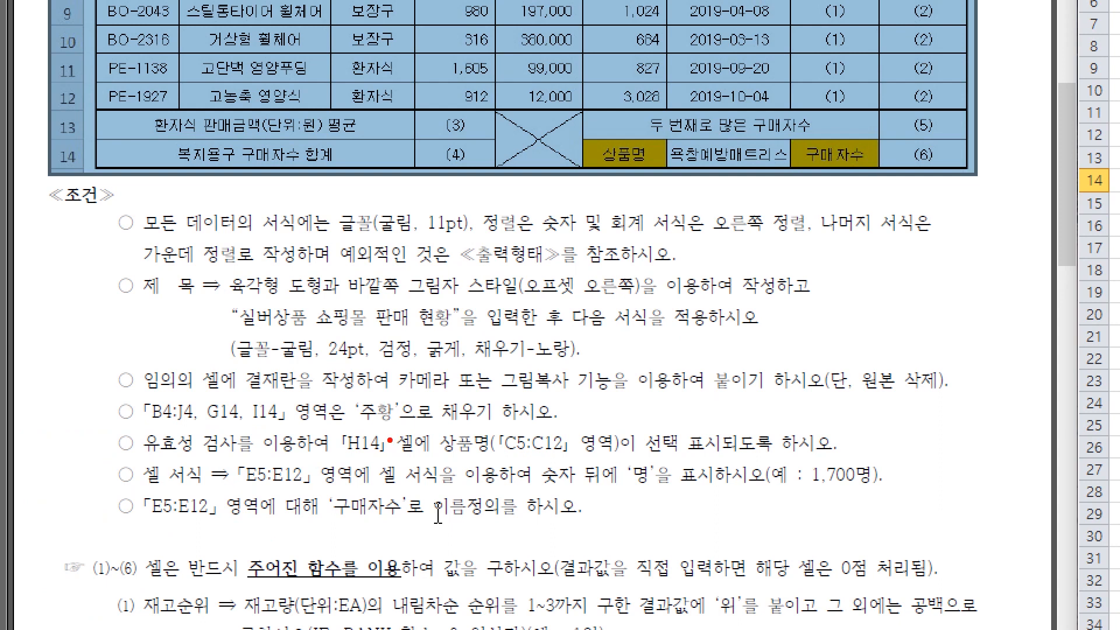
mouse_move(356, 426)
mouse_down()
mouse_move(410, 427)
mouse_move(349, 402)
mouse_up()
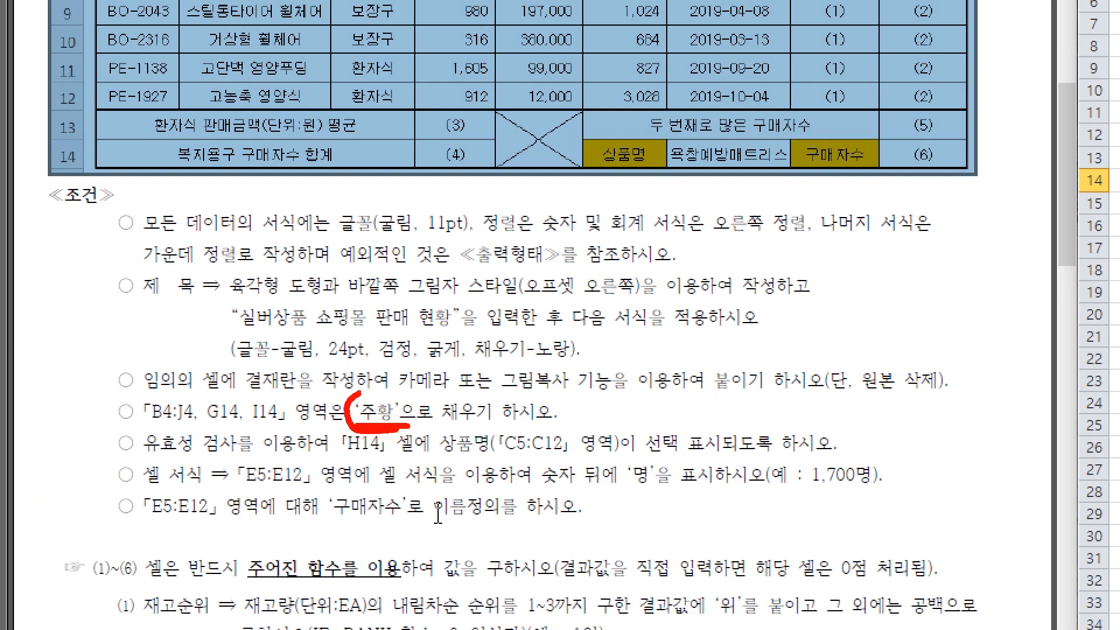
mouse_move(581, 400)
mouse_down()
mouse_move(625, 401)
mouse_move(607, 421)
mouse_move(628, 434)
mouse_move(641, 399)
mouse_move(681, 421)
mouse_move(680, 438)
mouse_move(725, 443)
mouse_up()
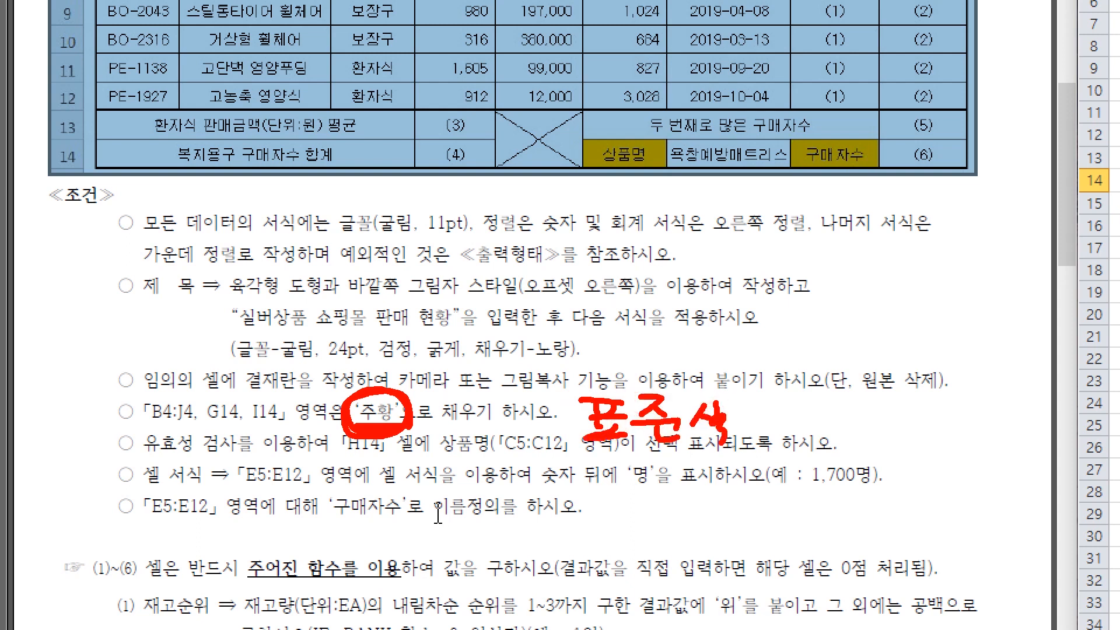
drag(785, 409, 776, 403)
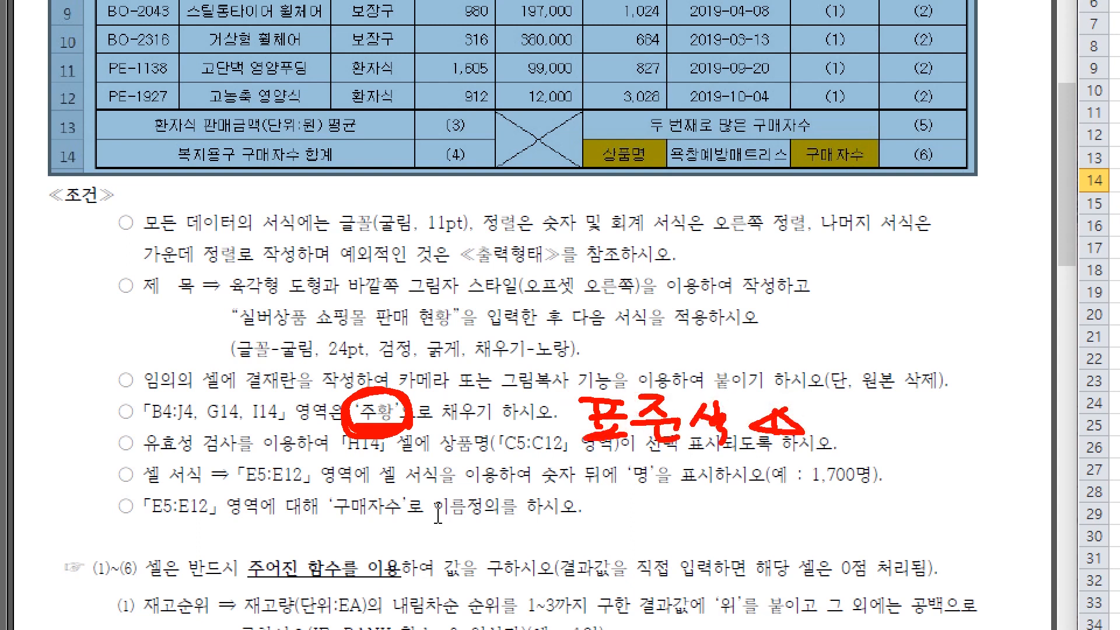
key(Escape)
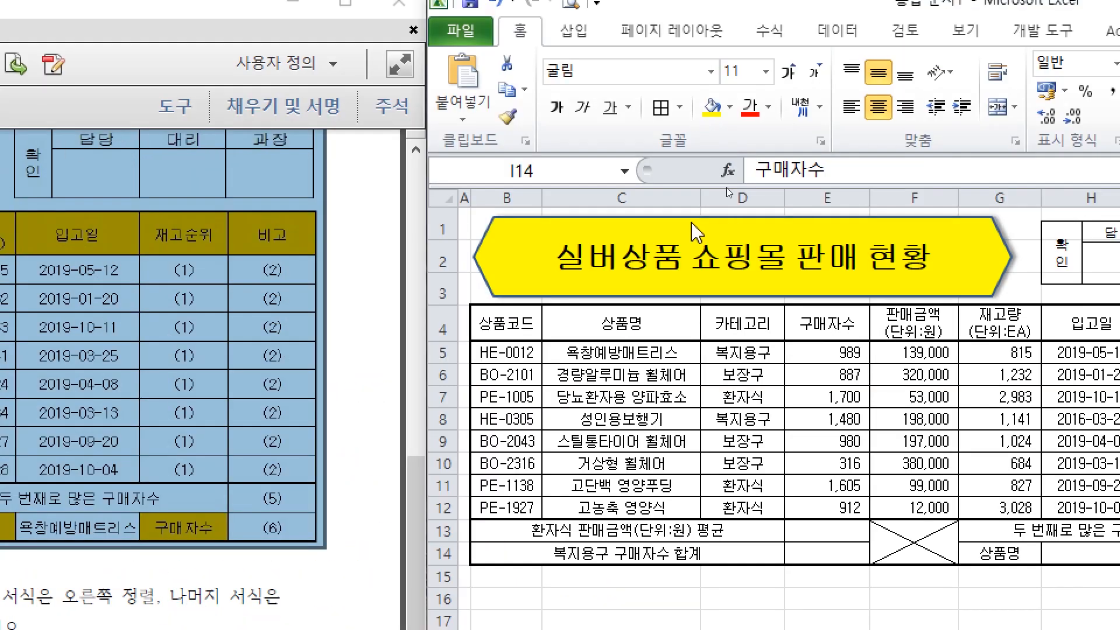
click(726, 186)
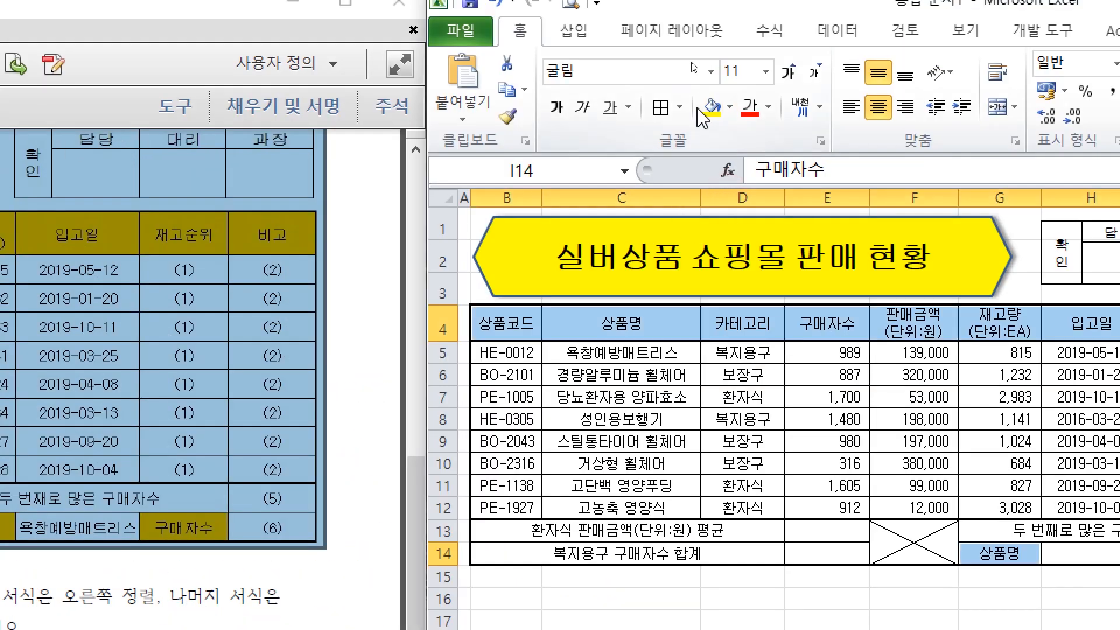
click(730, 107)
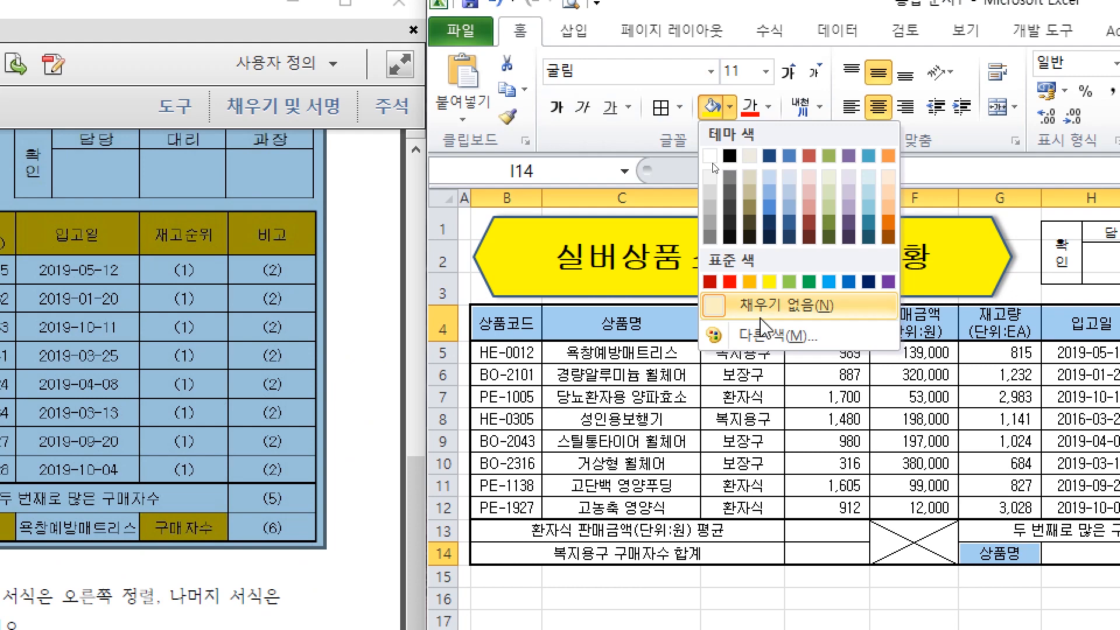
click(748, 282)
Check the exam sheet's conditions that follow the 주황 fill, starting with the data validation for H14
click(302, 419)
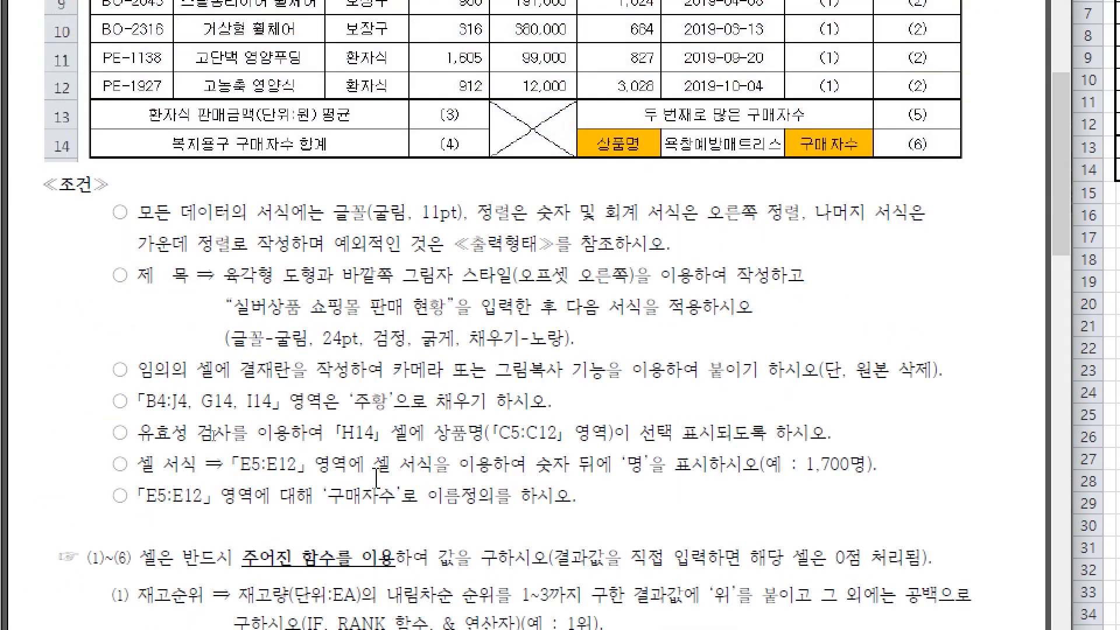
scroll(376, 479, down, 1)
drag(242, 411, 365, 409)
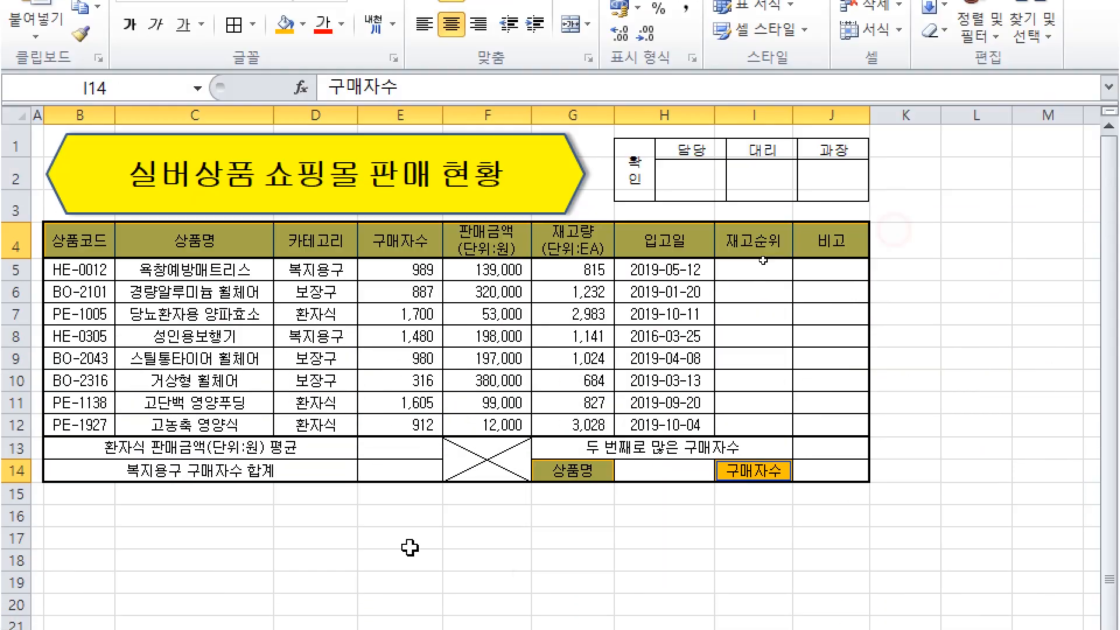
Apply the custom number format #,##0"명" to the 구매자수 values in E5:E12
click(487, 381)
drag(383, 270, 408, 425)
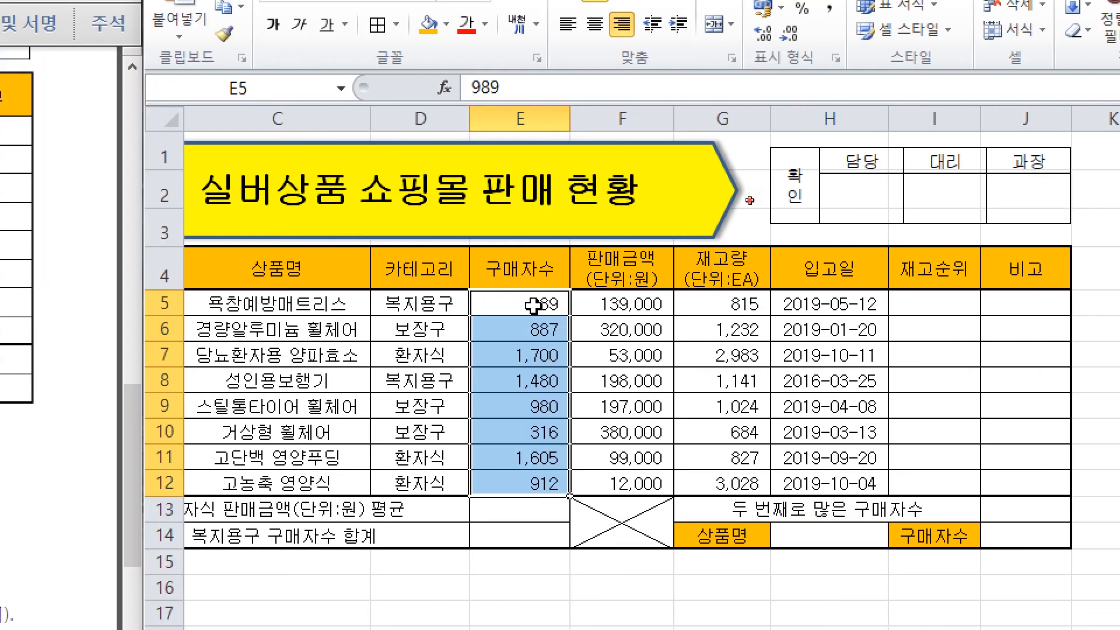
drag(442, 305, 442, 503)
drag(442, 503, 436, 476)
drag(554, 302, 532, 478)
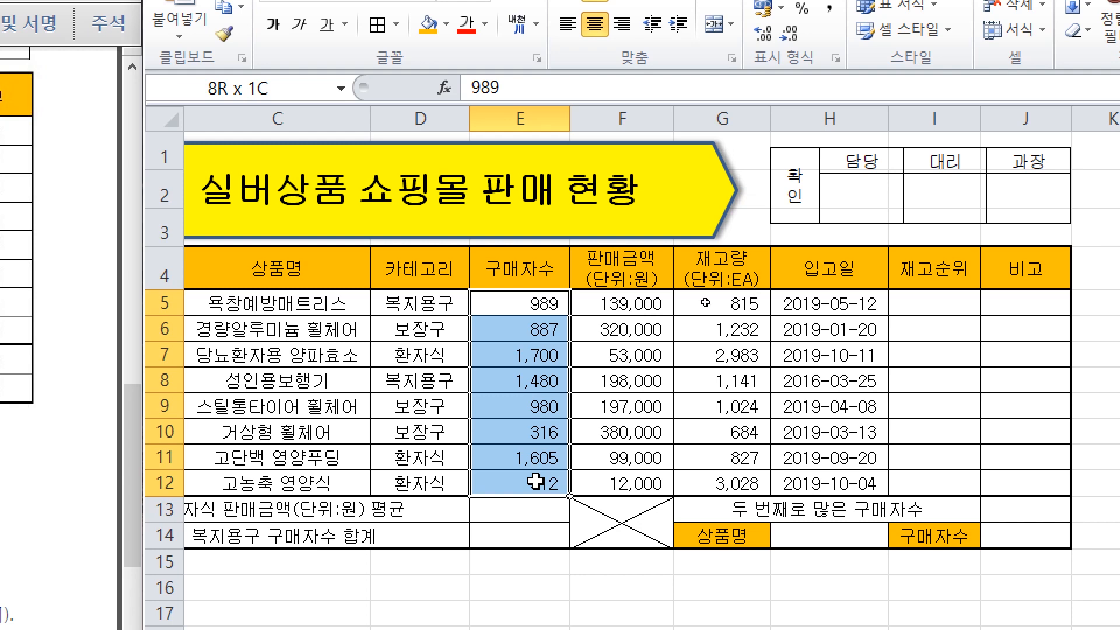
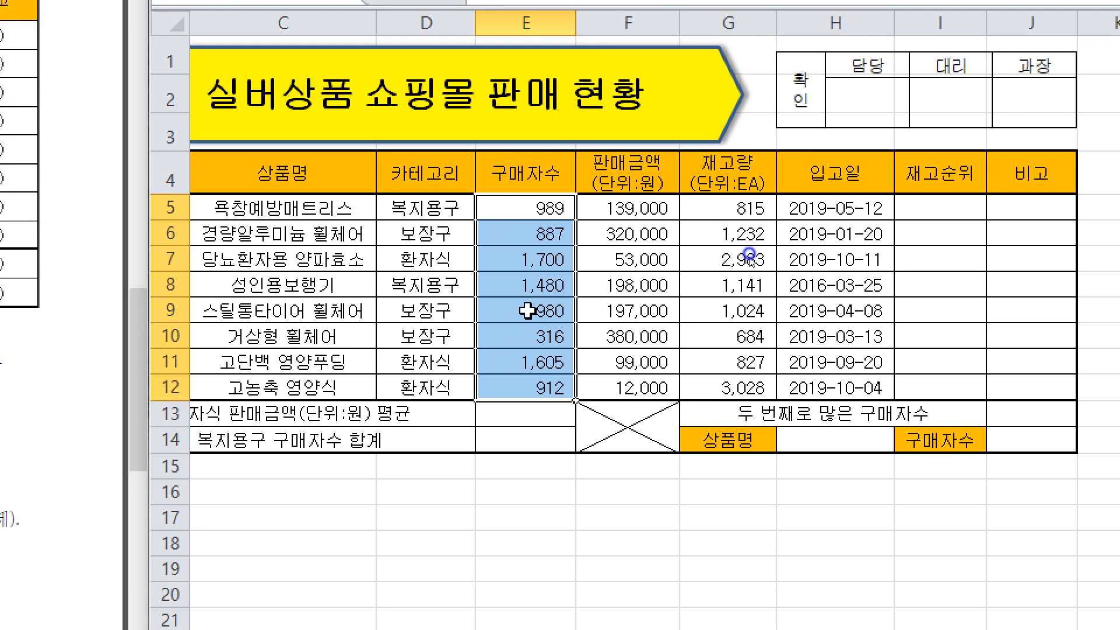
right_click(527, 311)
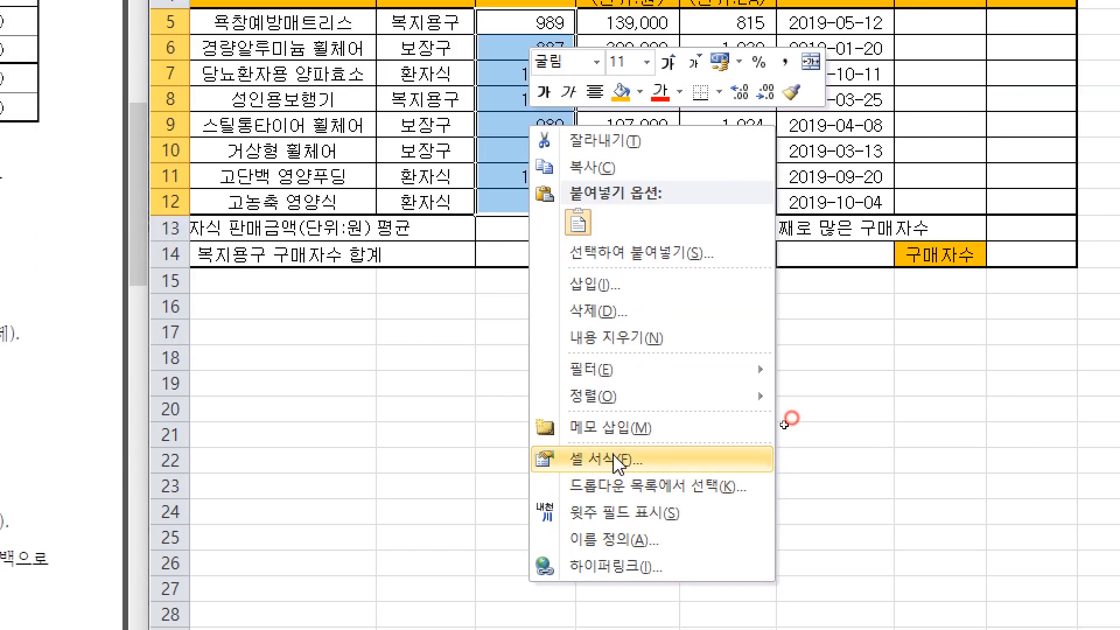
click(595, 457)
drag(467, 203, 761, 86)
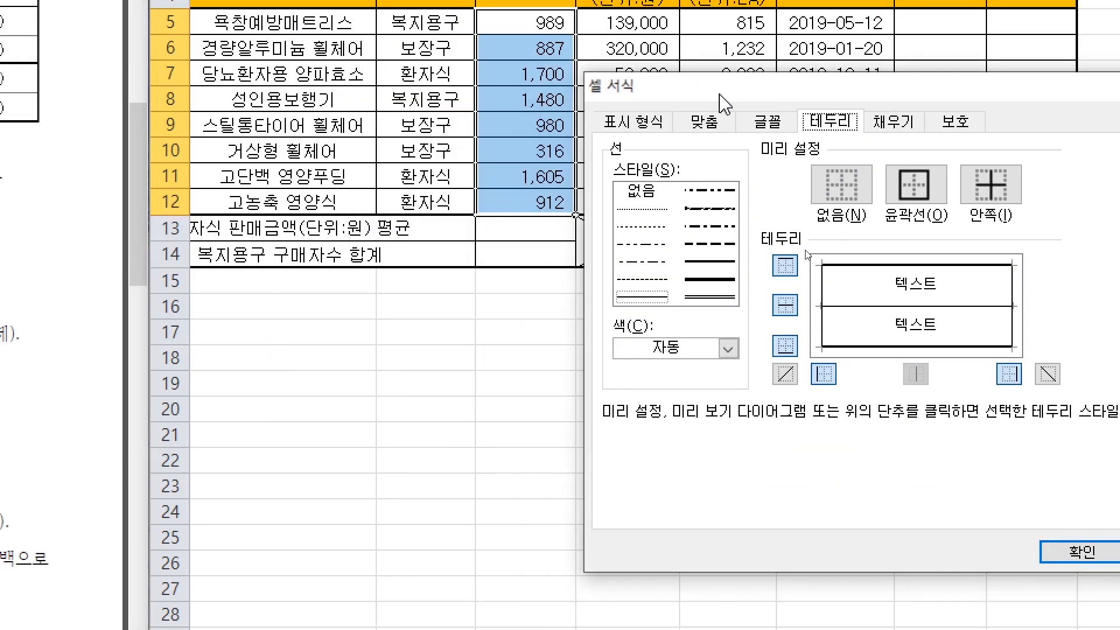
click(633, 121)
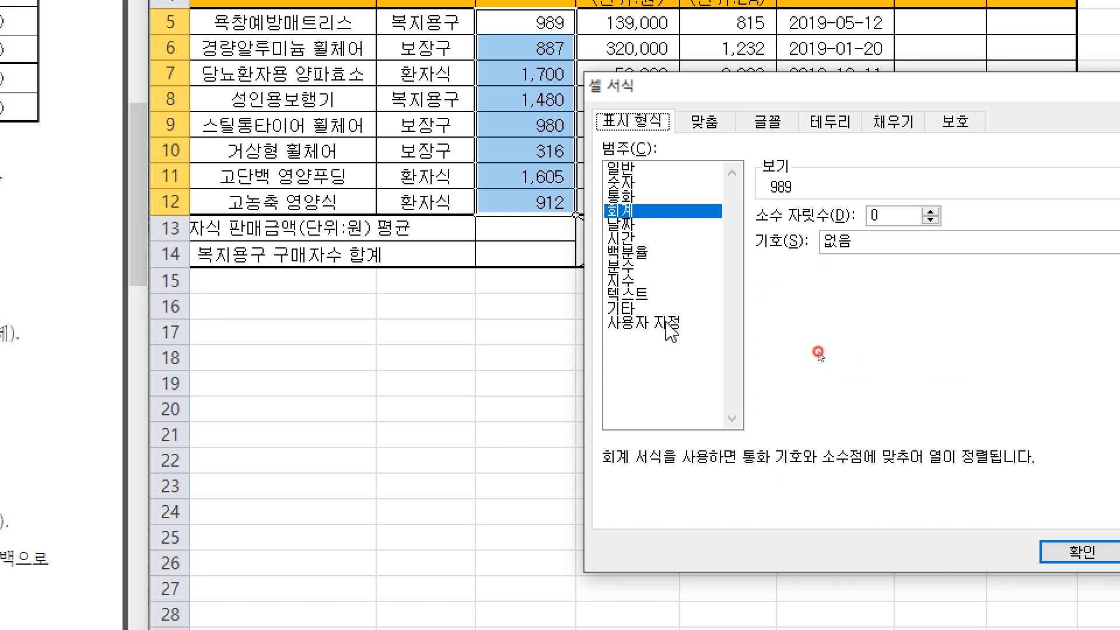
click(665, 323)
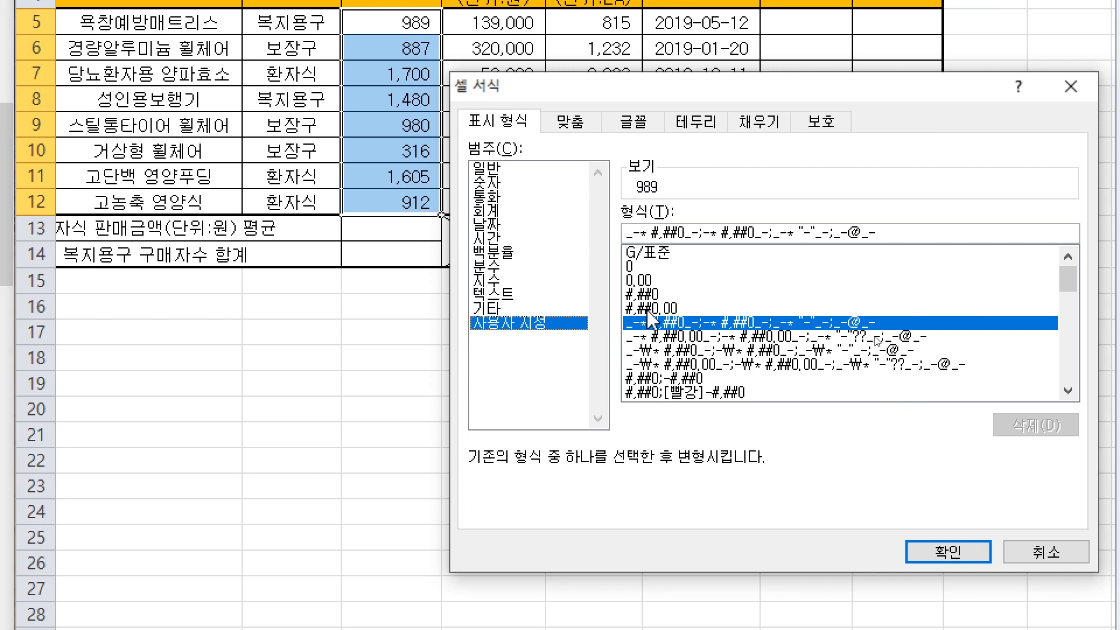
click(651, 294)
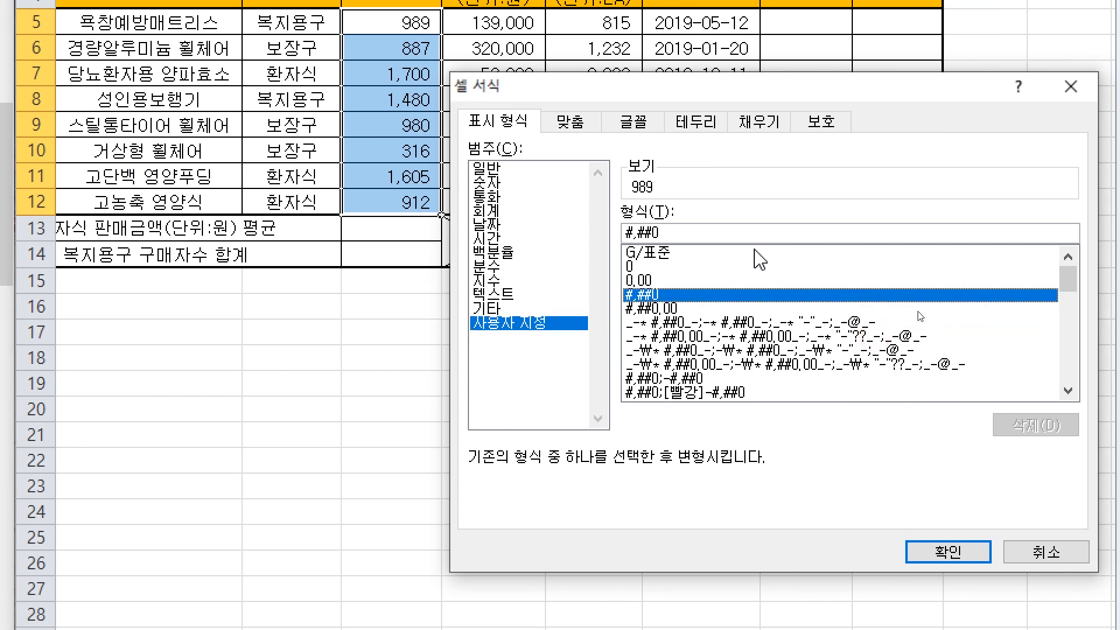
click(725, 234)
text("명")
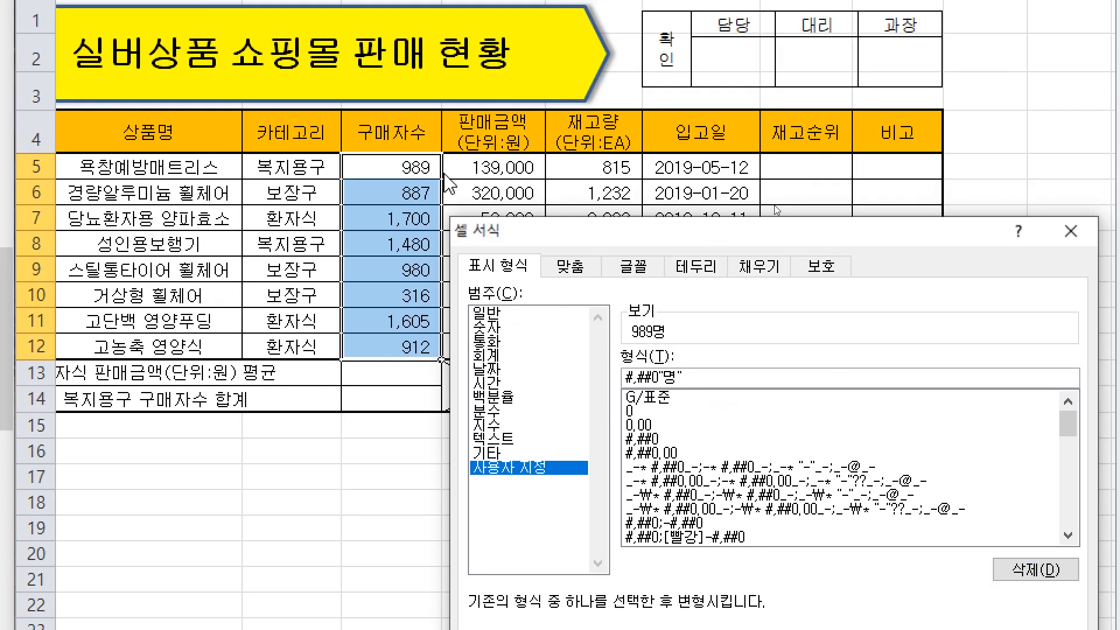
key(Return)
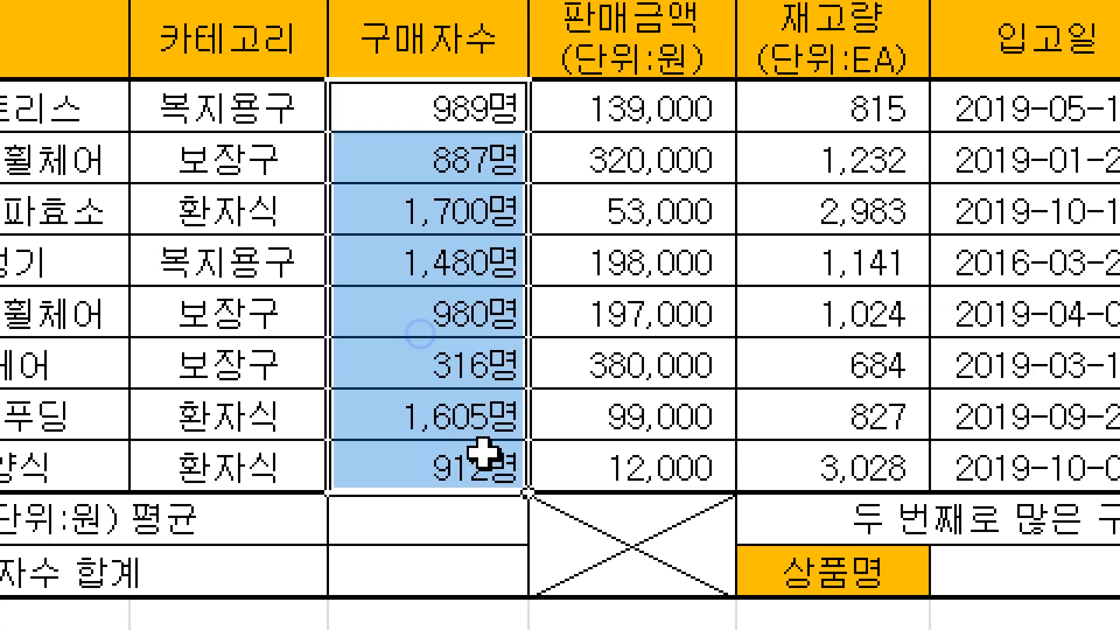
click(504, 315)
key(r)
drag(398, 289, 535, 286)
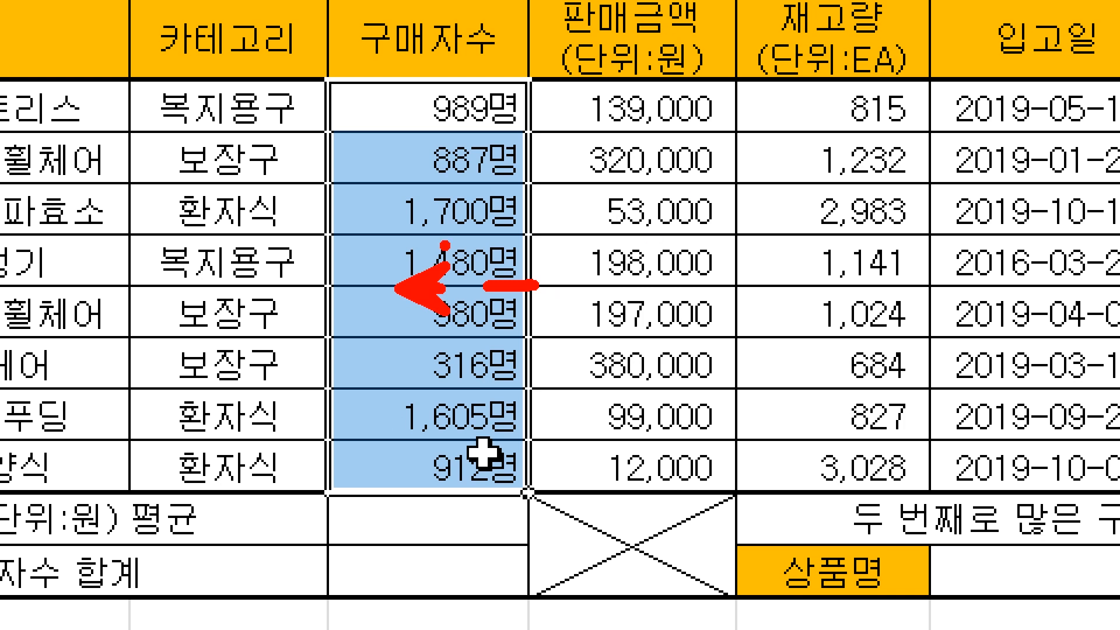
drag(438, 233, 403, 239)
drag(518, 234, 486, 241)
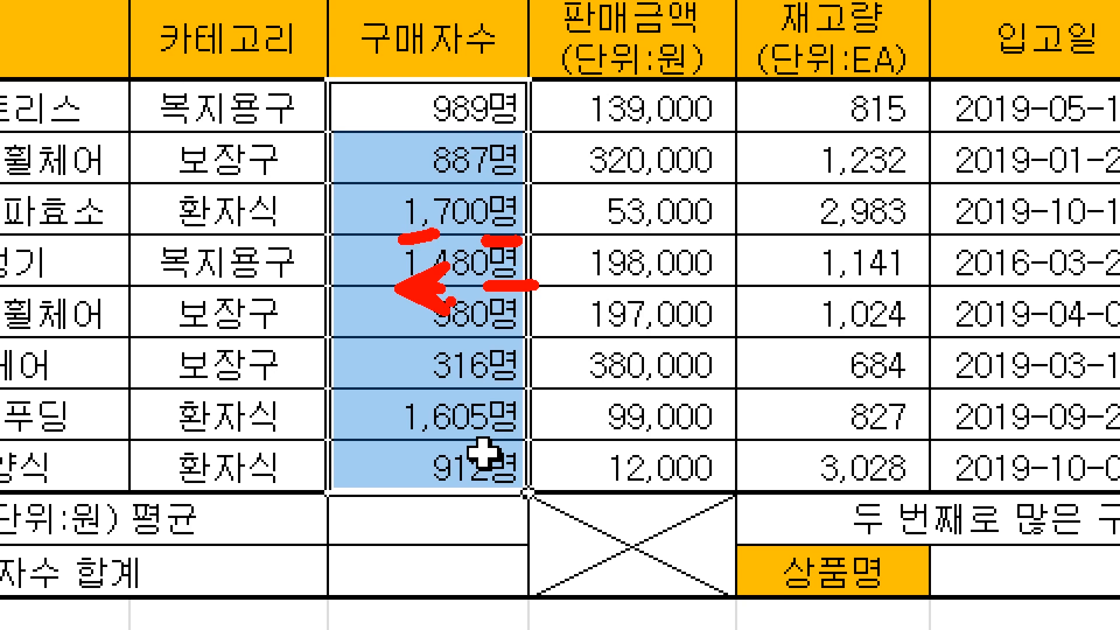
key(Escape)
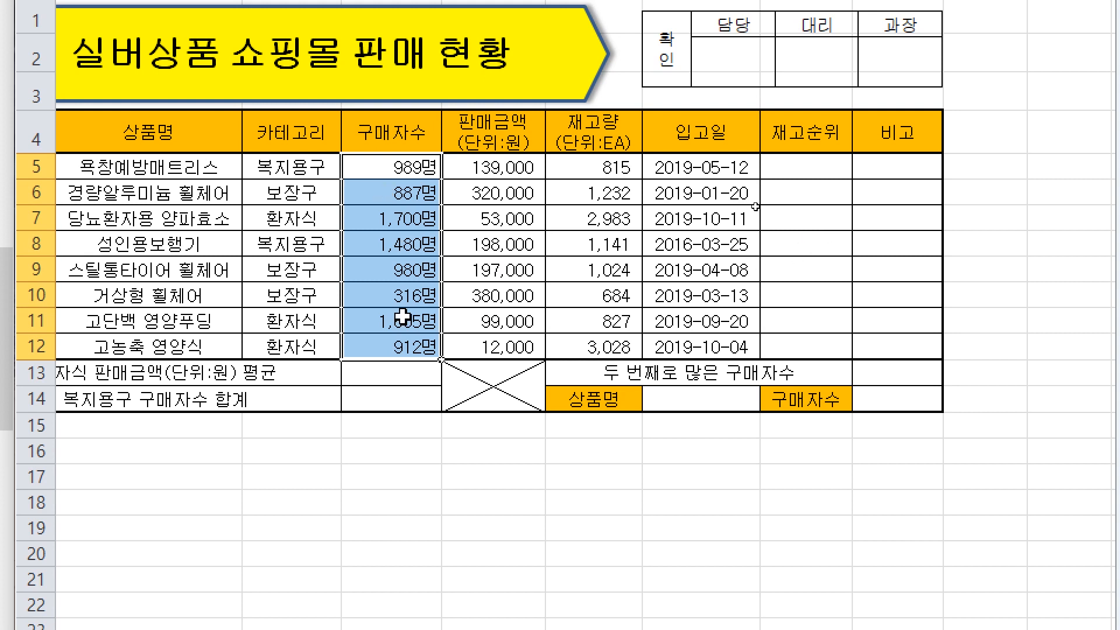
Check the exam sheet's name definition condition and define the name 구매자수 for the range E5:E12
click(399, 370)
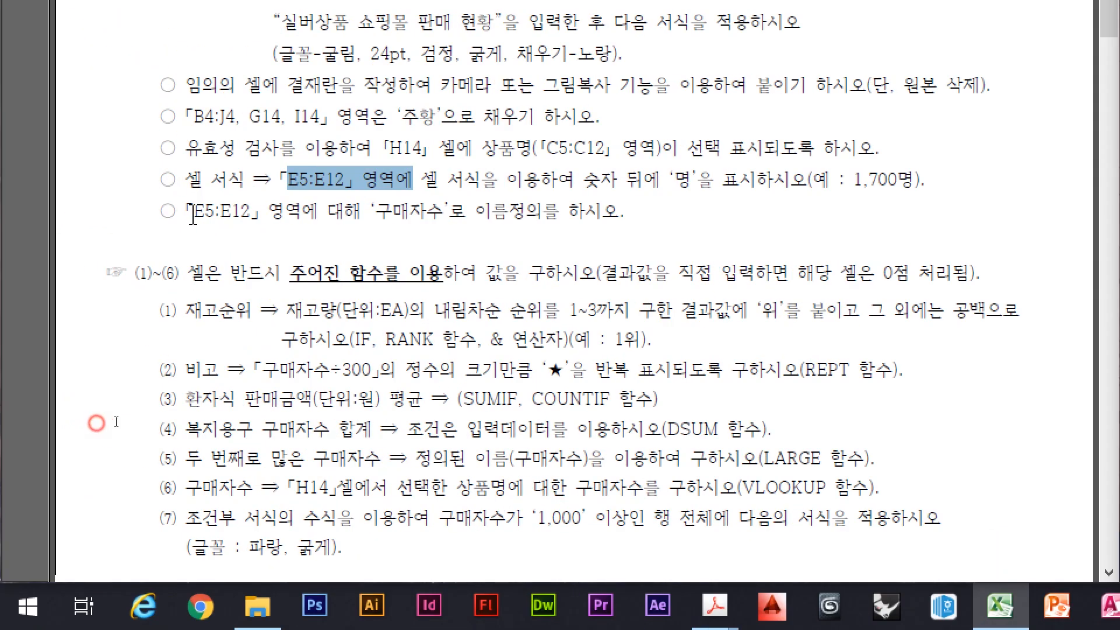
drag(92, 212, 162, 215)
drag(256, 217, 581, 221)
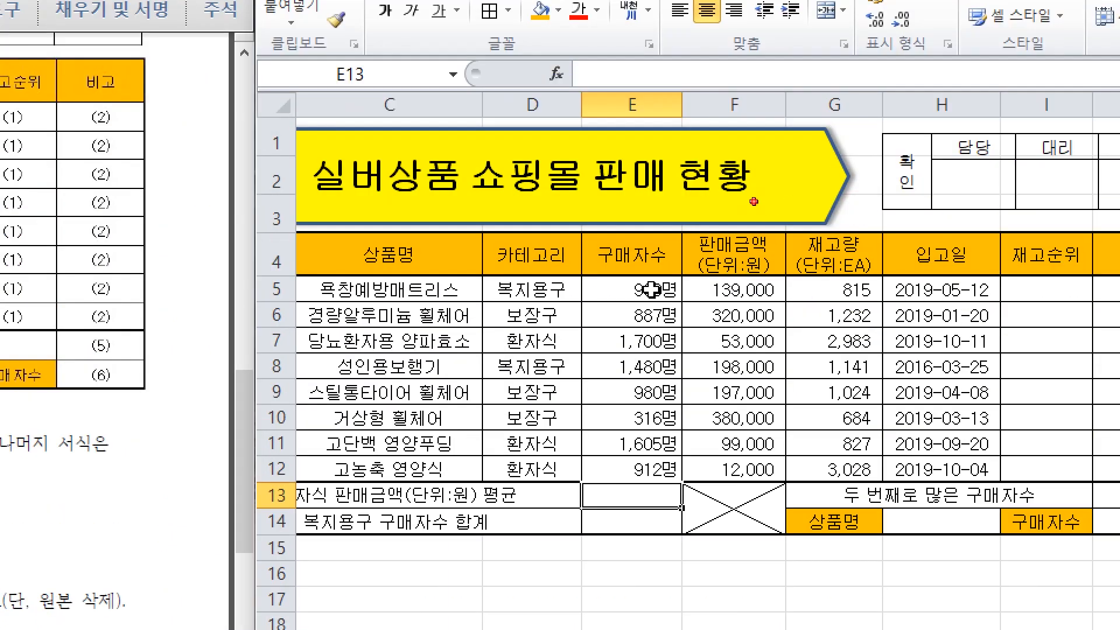
drag(652, 290, 646, 470)
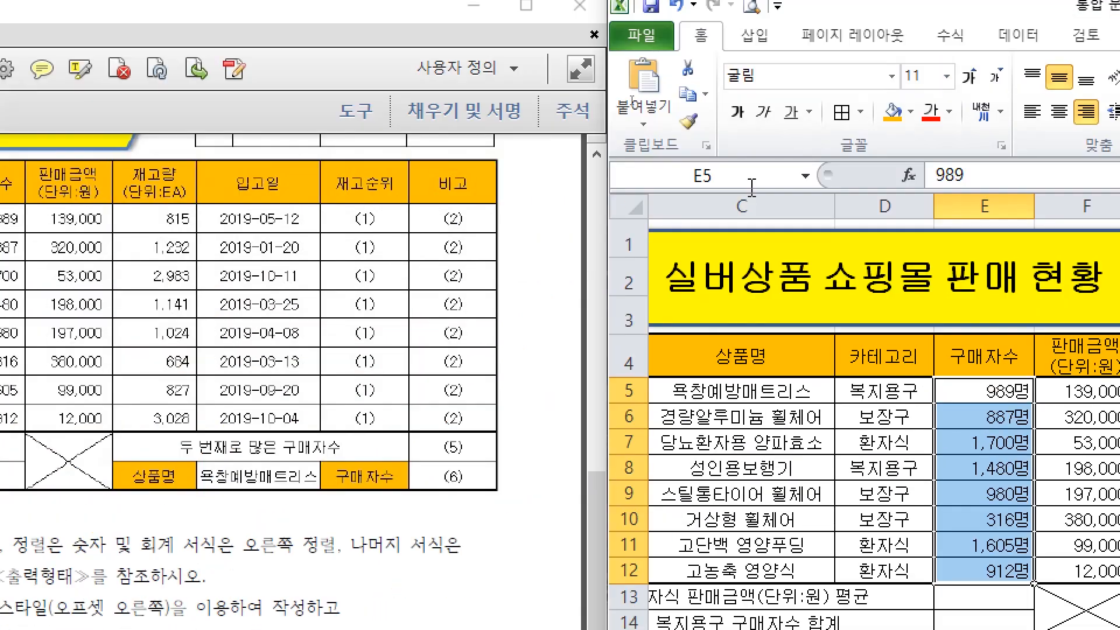
click(753, 186)
text(구매자수)
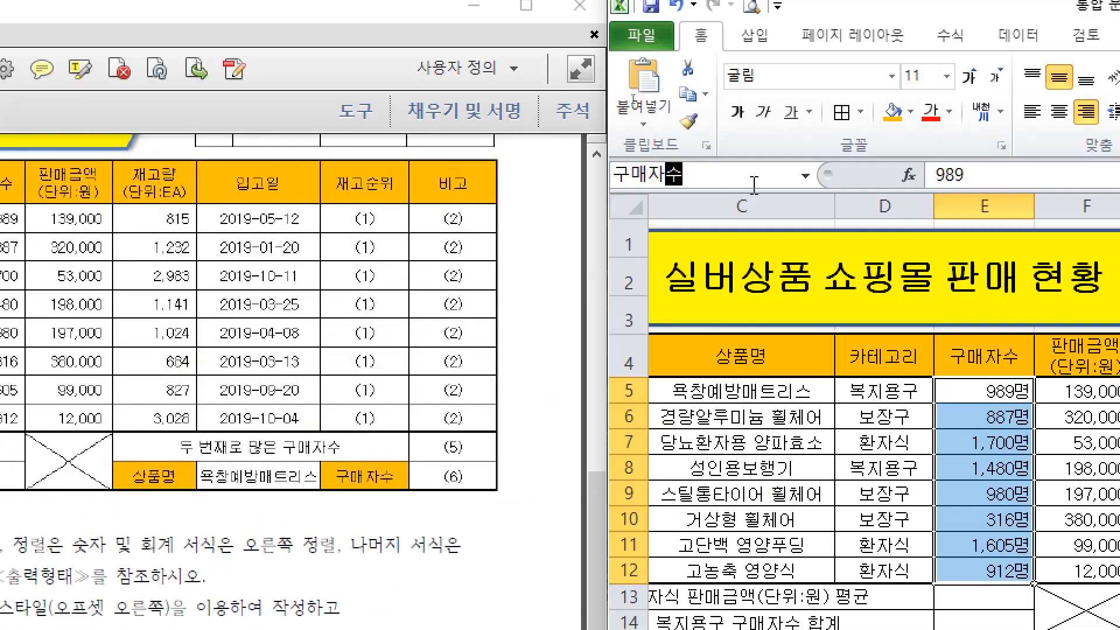
key(Return)
Select E5:E12 again and check the name assigned to the range
click(758, 376)
drag(1010, 386, 1003, 566)
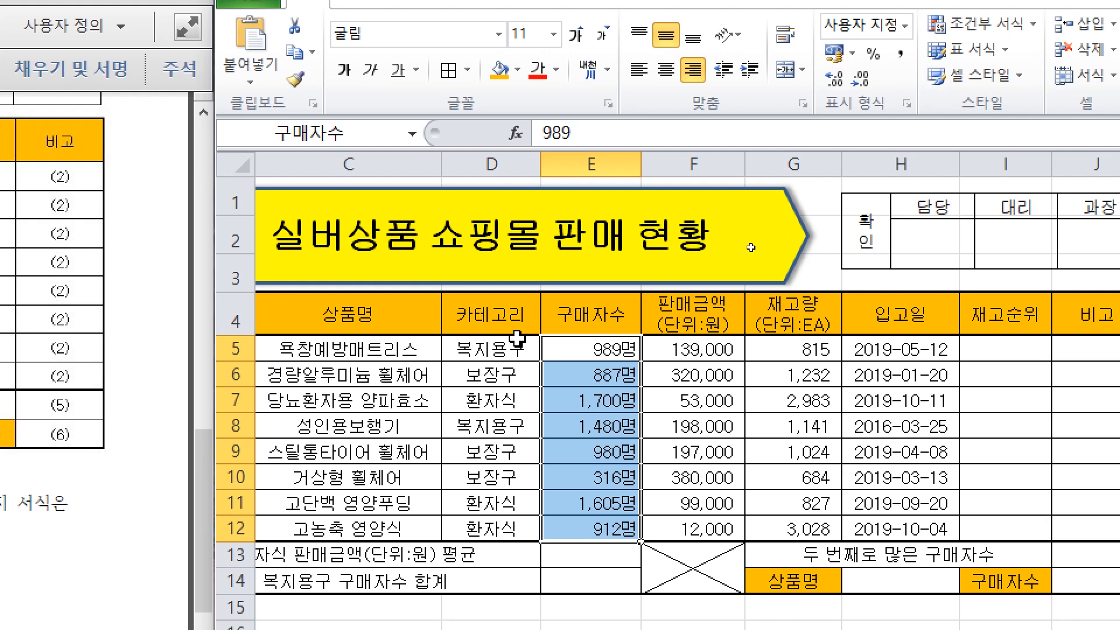
click(367, 132)
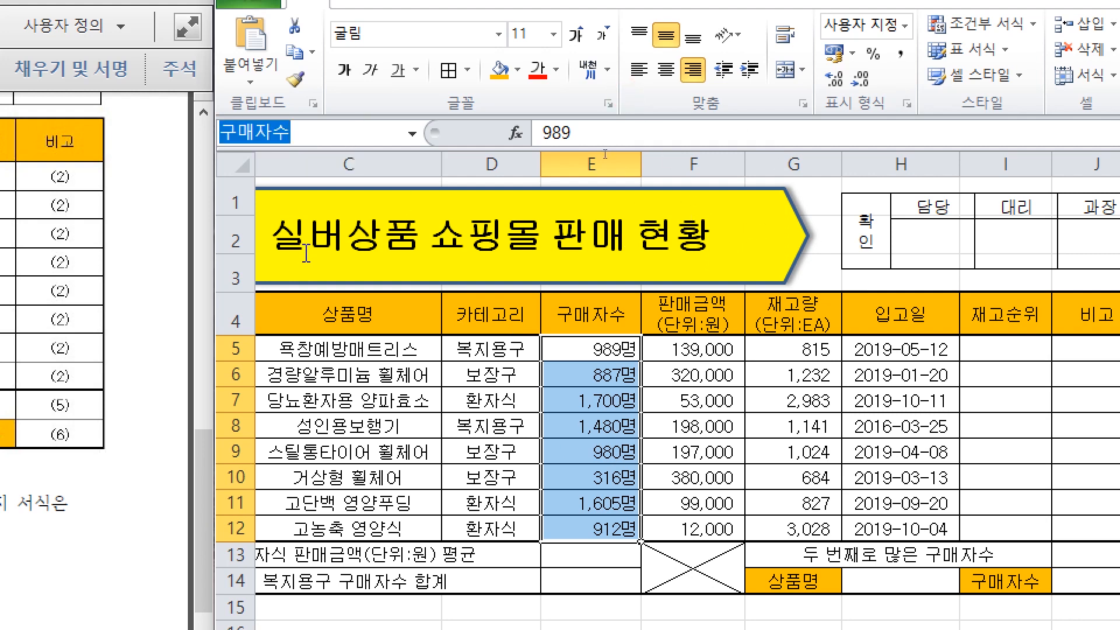
key(Return)
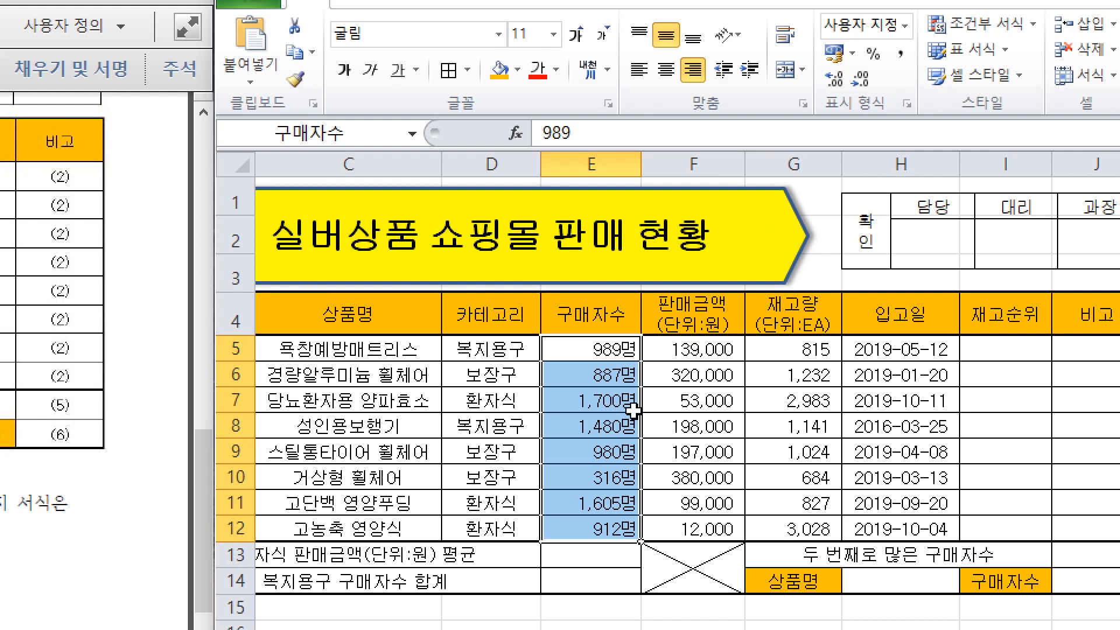
mouse_move(728, 313)
mouse_down()
mouse_move(706, 373)
mouse_move(764, 346)
mouse_up()
drag(742, 328, 739, 386)
drag(778, 338, 816, 401)
mouse_move(910, 358)
mouse_down()
mouse_move(939, 413)
mouse_move(1015, 407)
mouse_up()
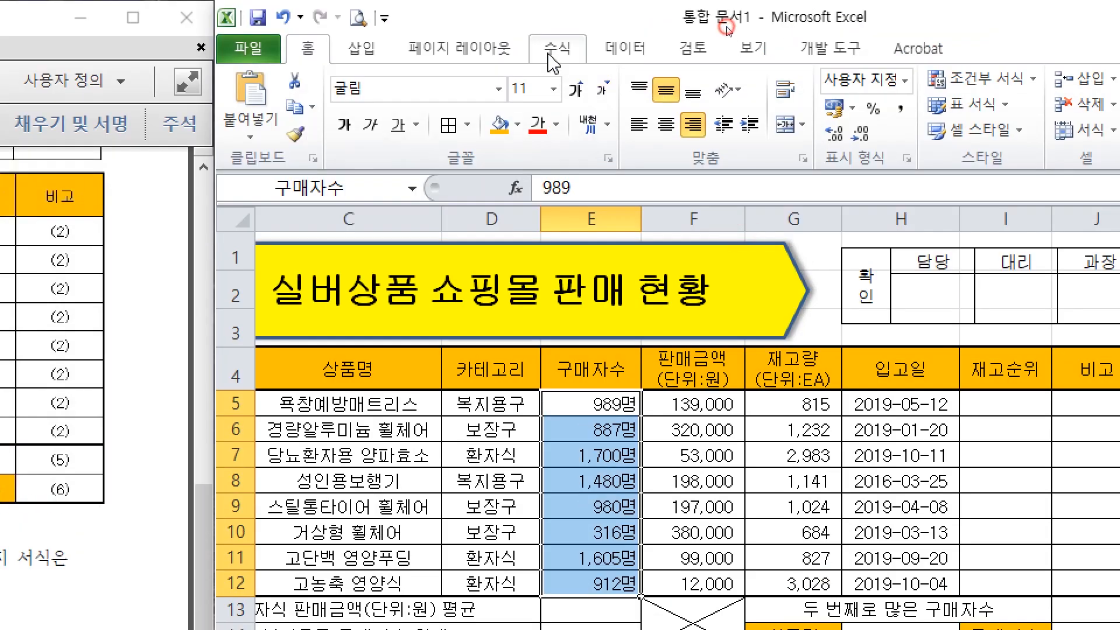
Inspect the 구매자수 entry and the range it refers to in the Name Manager, and close it
click(553, 50)
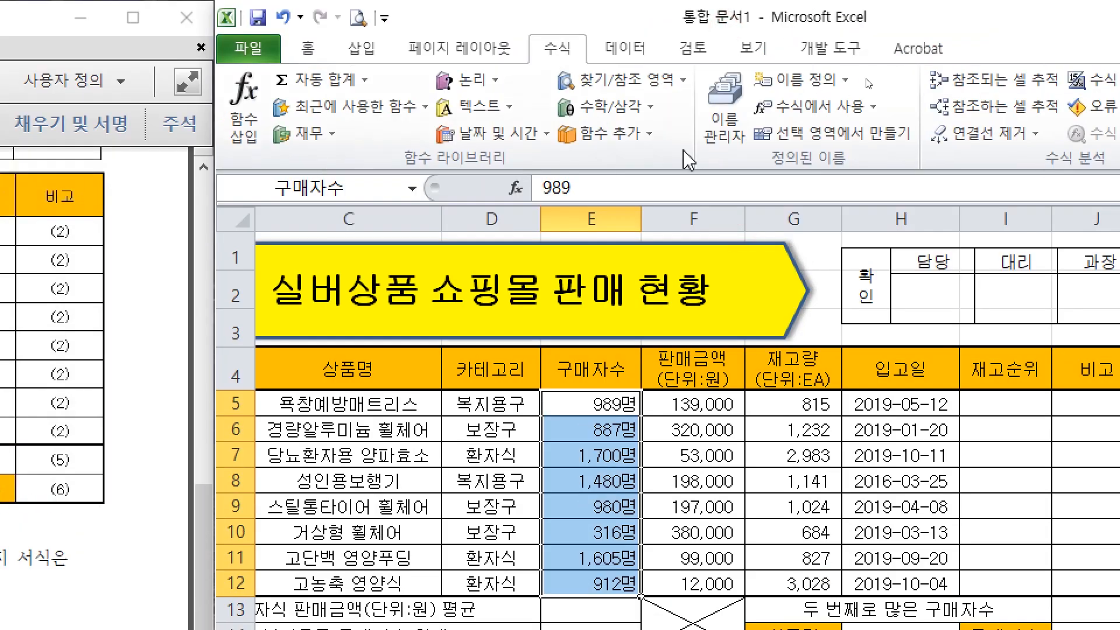
click(724, 134)
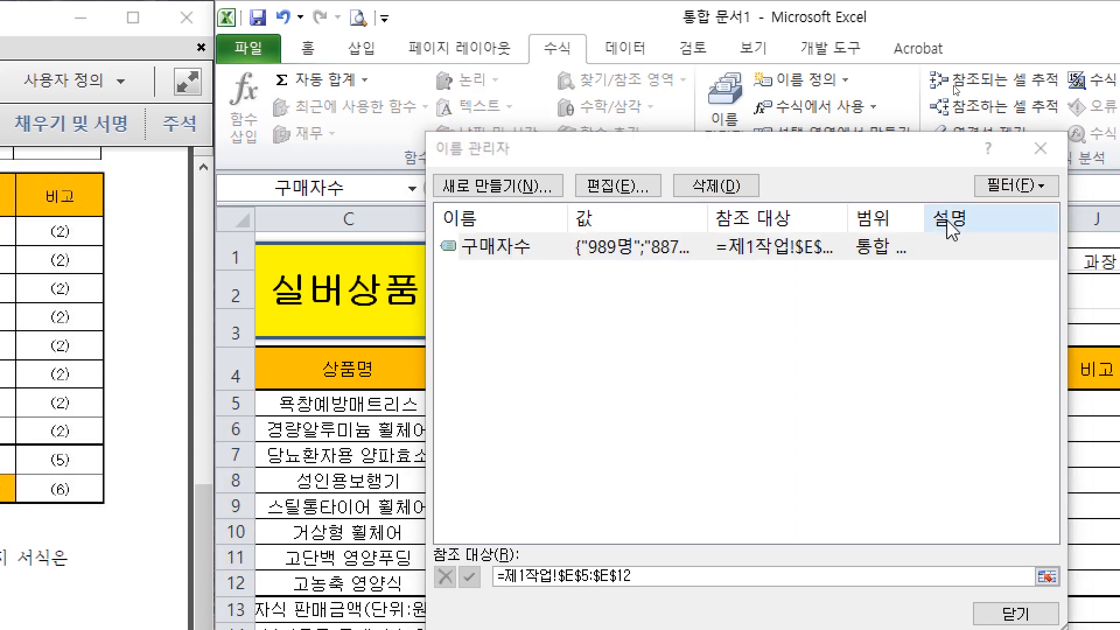
click(1040, 148)
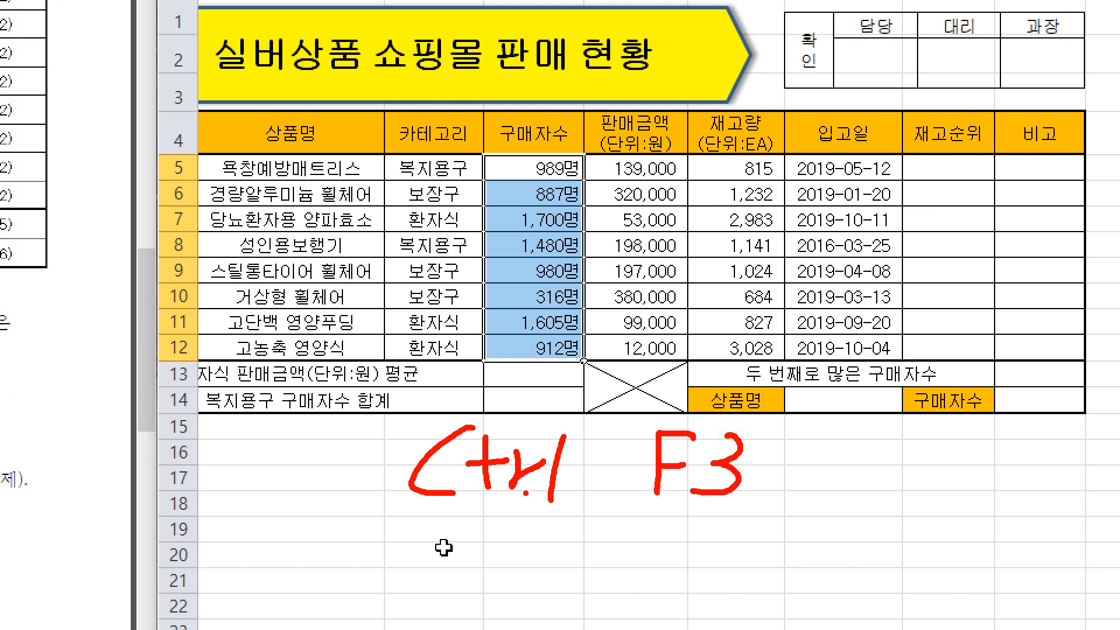
Reopen the Name Manager from a cell in the 판매금액 column, review the list of defined names, and close it
click(622, 298)
key(ctrl+shift+F3)
key(Escape)
click(608, 323)
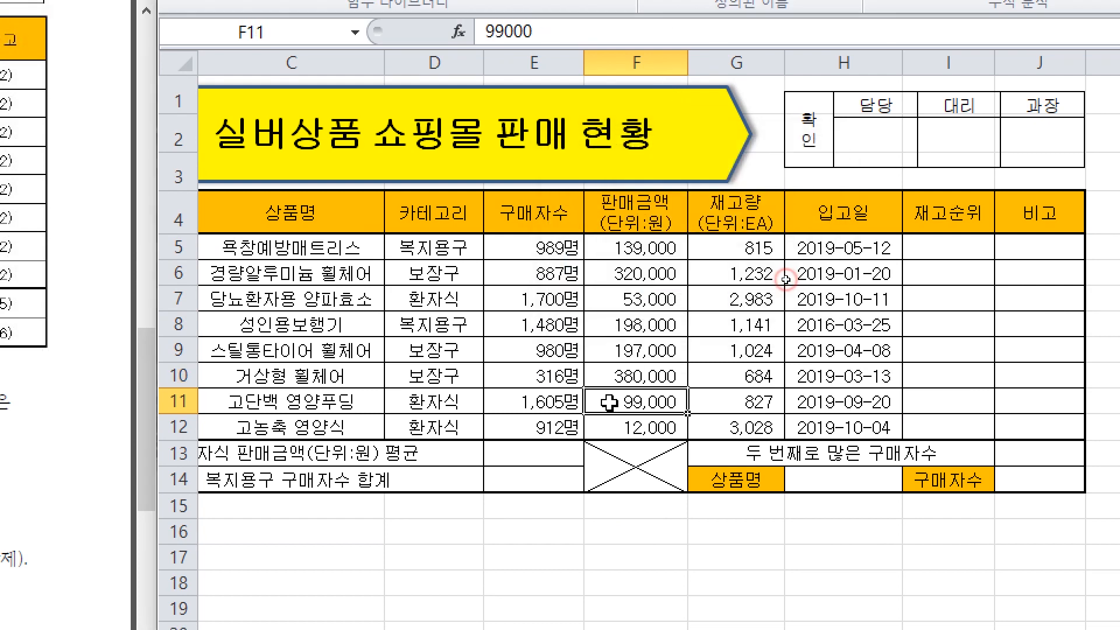
key(ctrl+F3)
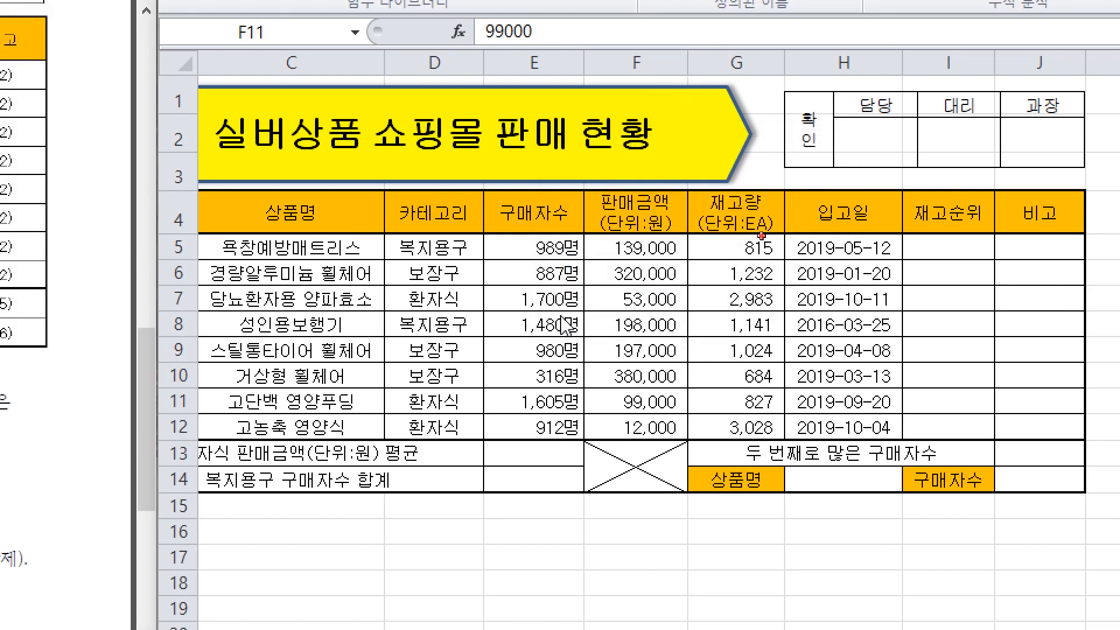
click(678, 345)
key(ctrl+F3)
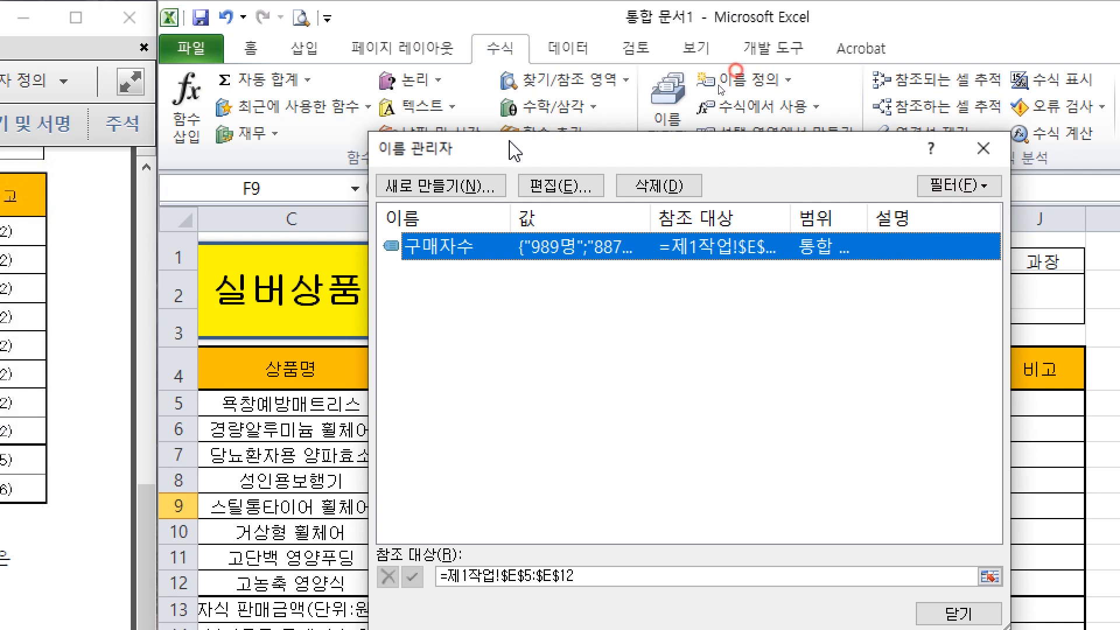
drag(509, 140, 485, 156)
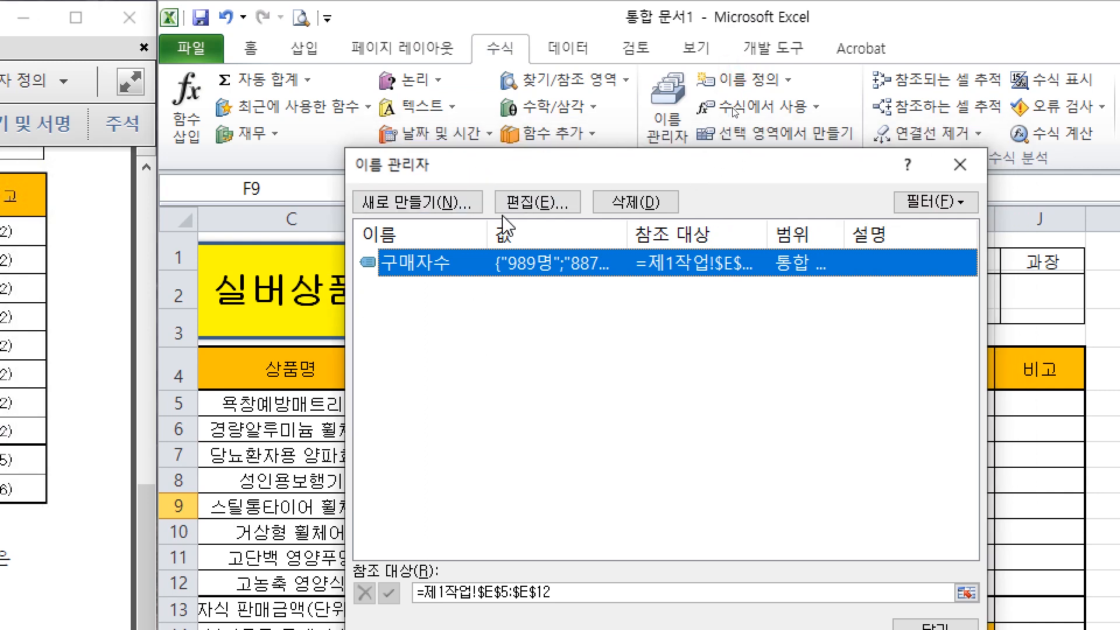
key(Escape)
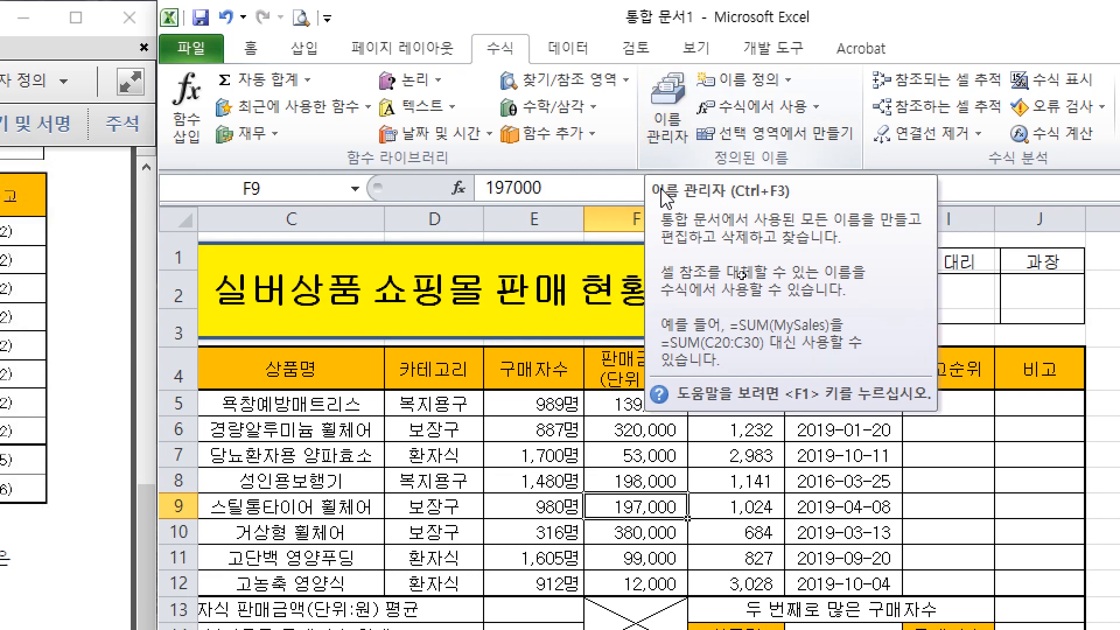
Read the exam sheet's function conditions (1) to (6) and conditional formatting condition (7) below the name definition
click(542, 507)
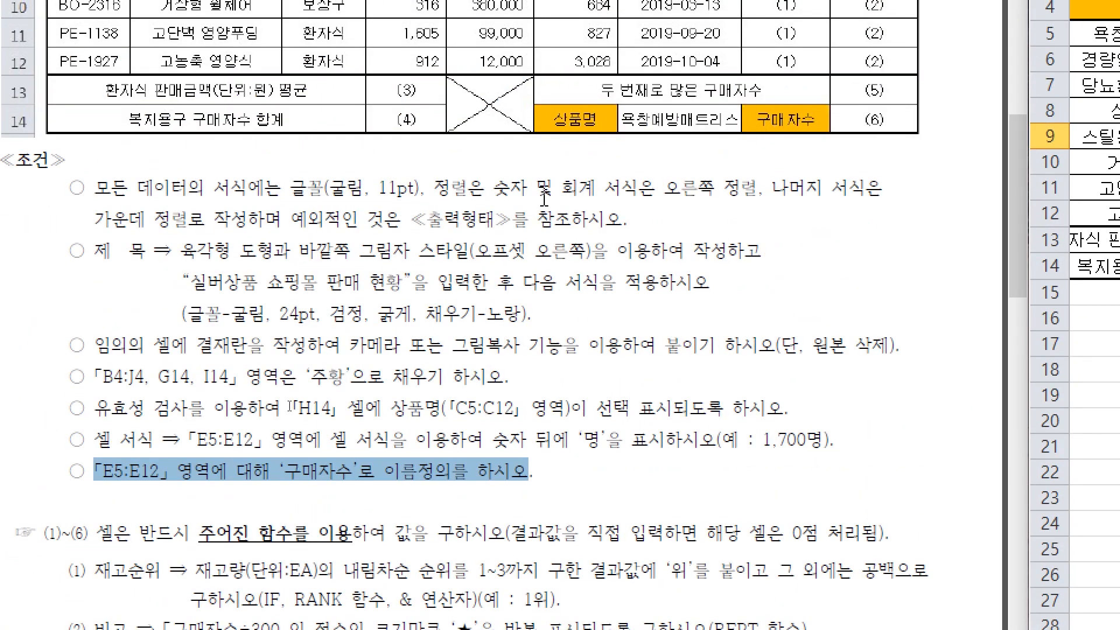
click(566, 391)
scroll(565, 387, down, 3)
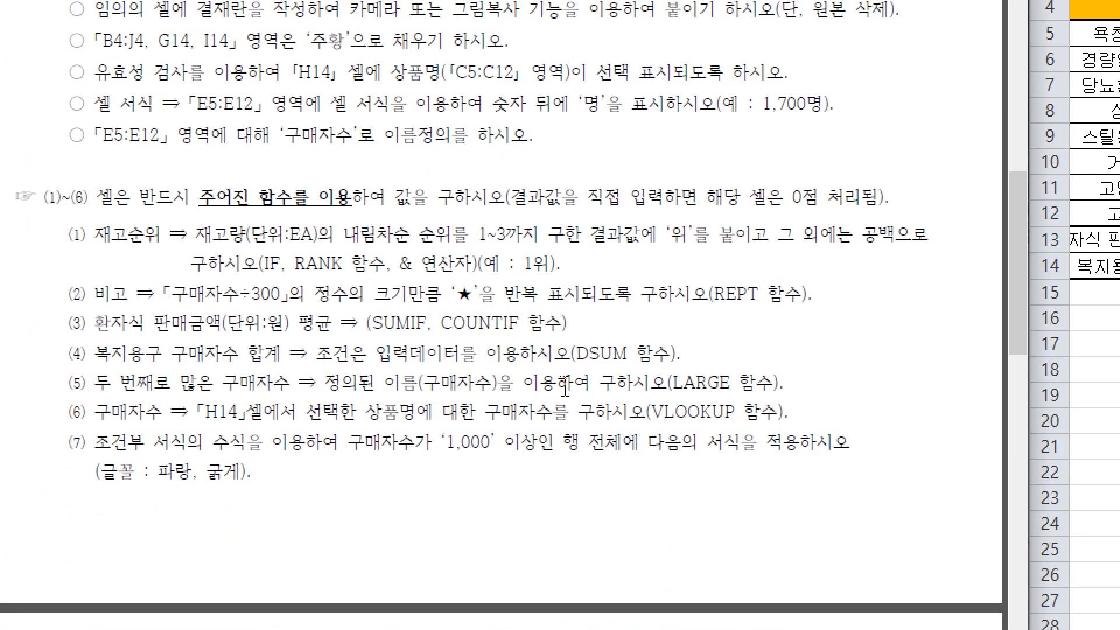
scroll(565, 387, down, 1)
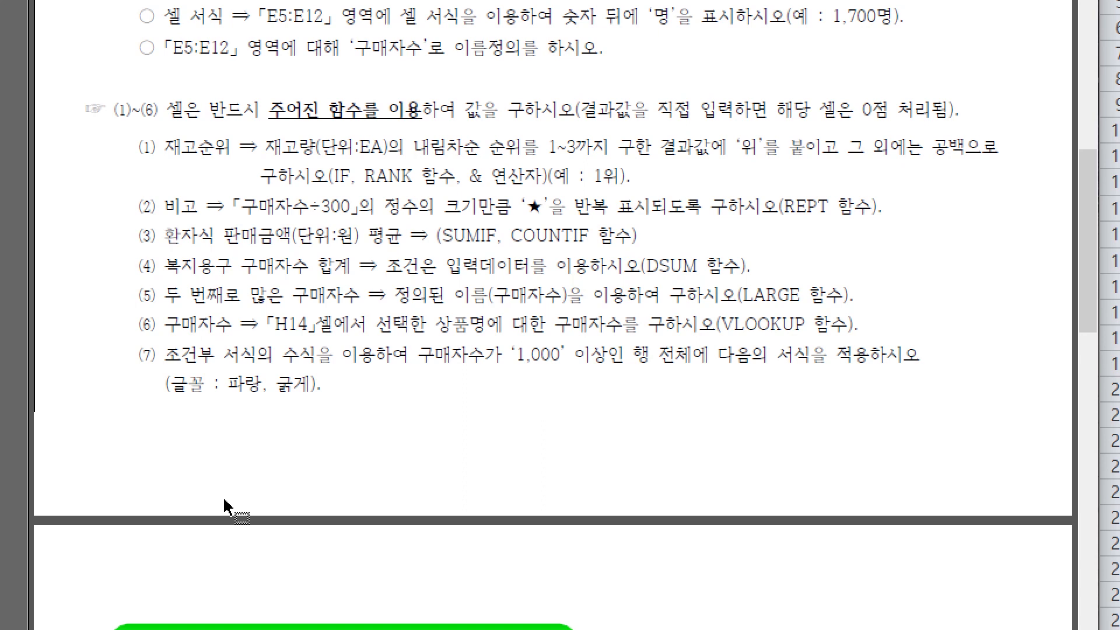
drag(132, 159, 173, 159)
mouse_move(133, 217)
mouse_down()
mouse_move(168, 216)
mouse_move(158, 247)
mouse_move(167, 274)
mouse_up()
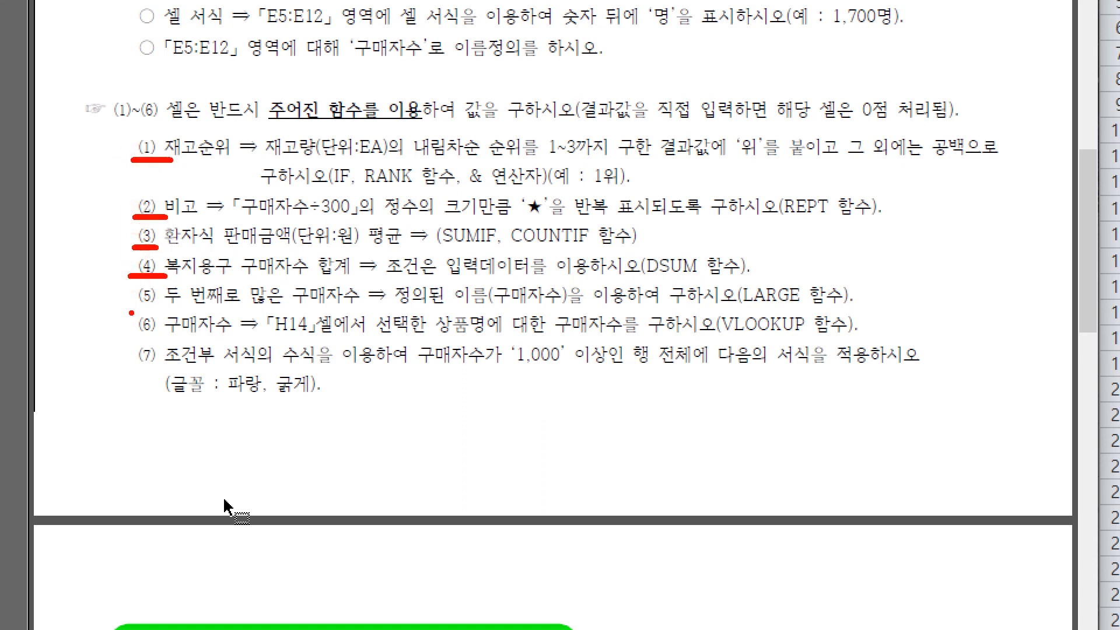
key(Escape)
click(442, 161)
click(327, 236)
click(180, 145)
click(182, 216)
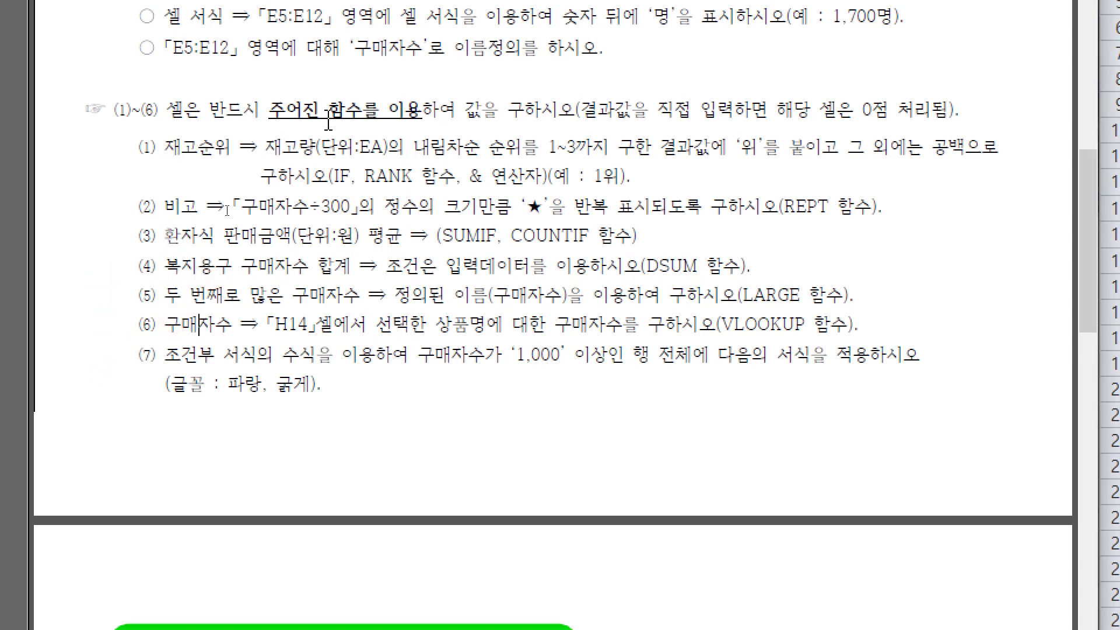
scroll(199, 325, up, 3)
drag(143, 270, 114, 312)
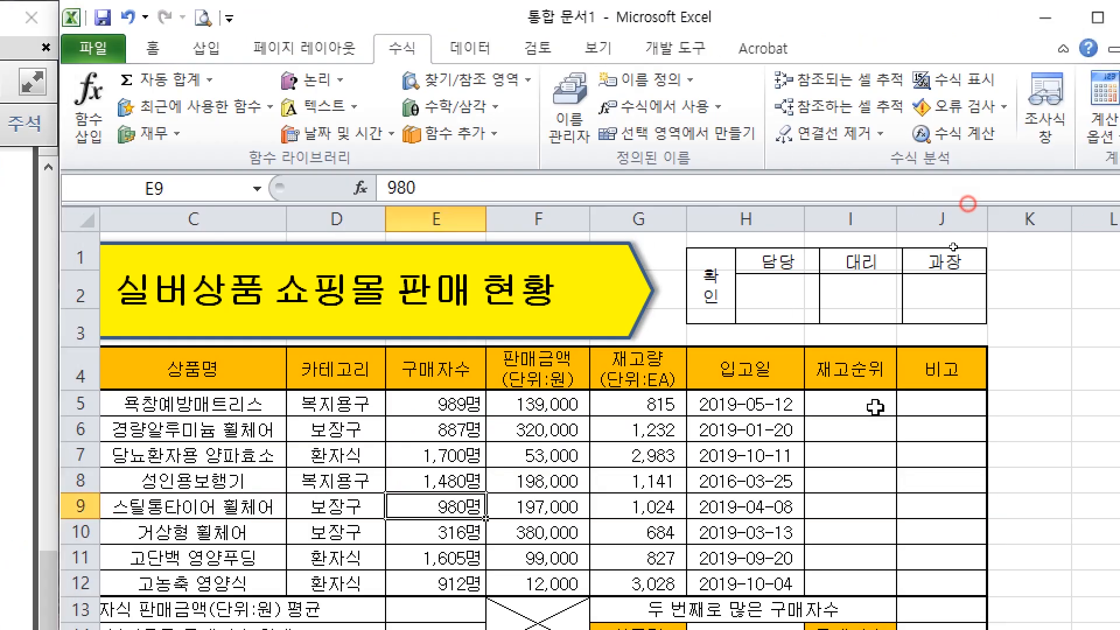
Read condition (1)'s requirement to rank 재고량 in descending order, and select the values in G5:G12
click(945, 351)
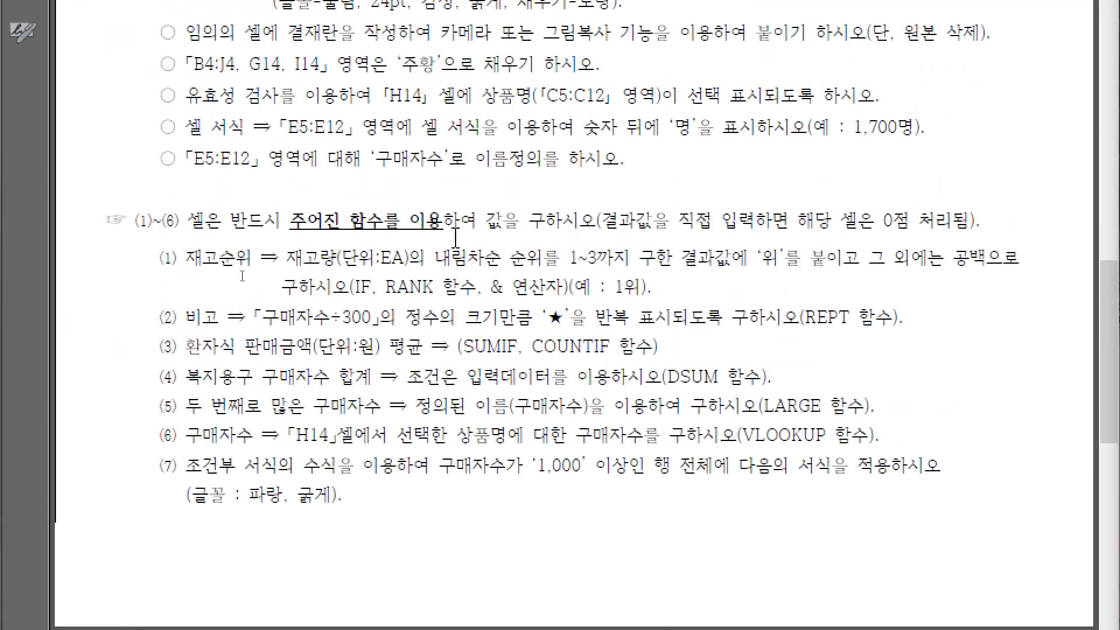
drag(290, 264, 537, 271)
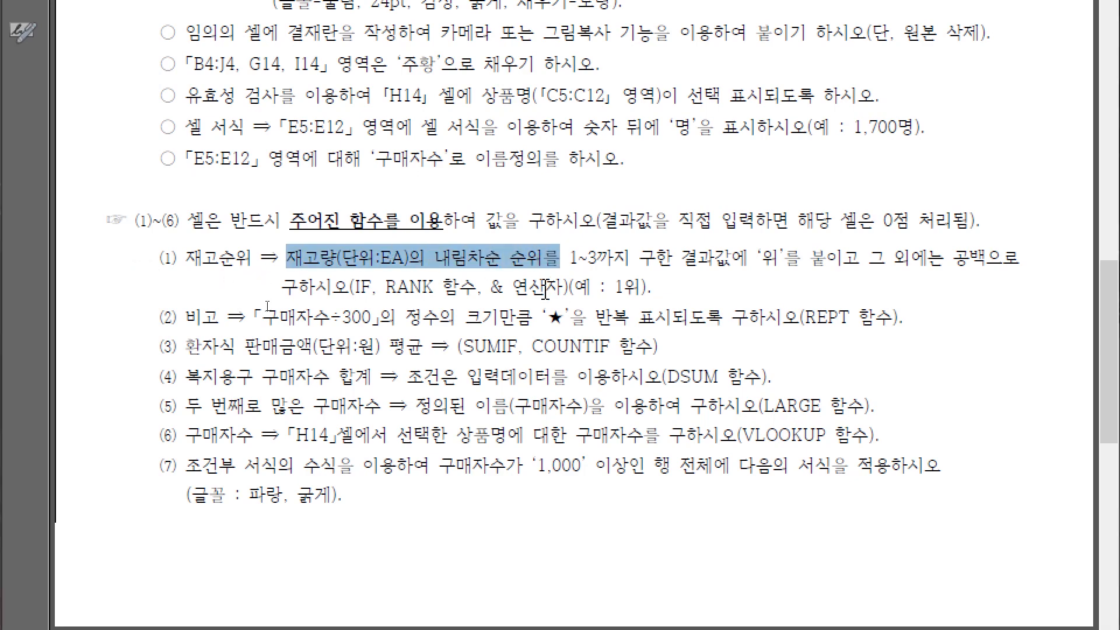
scroll(817, 315, up, 5)
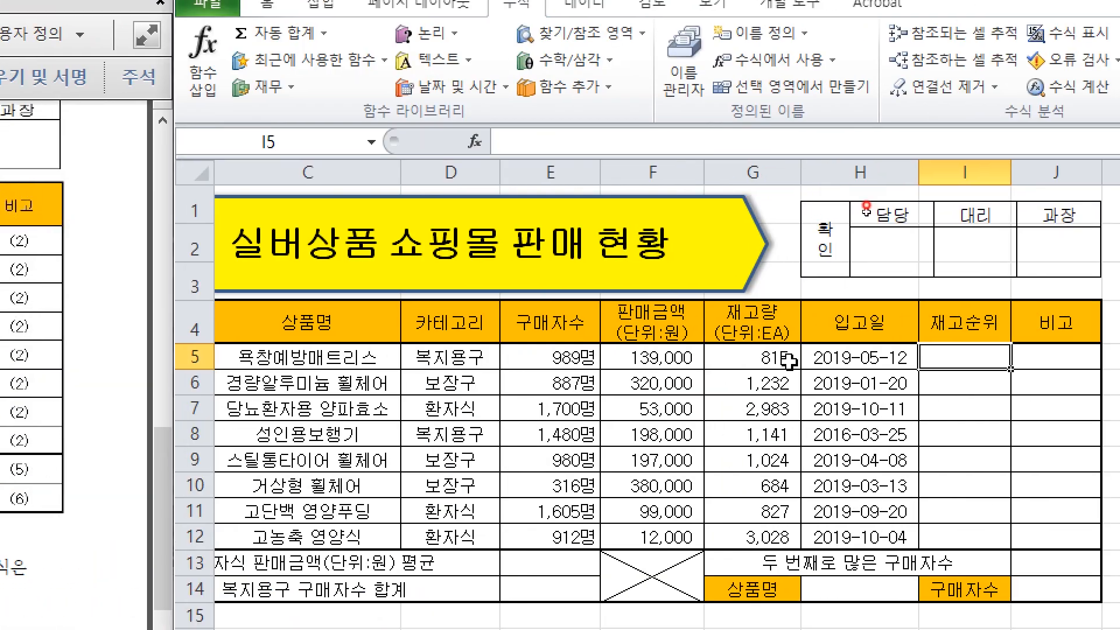
drag(789, 362, 793, 533)
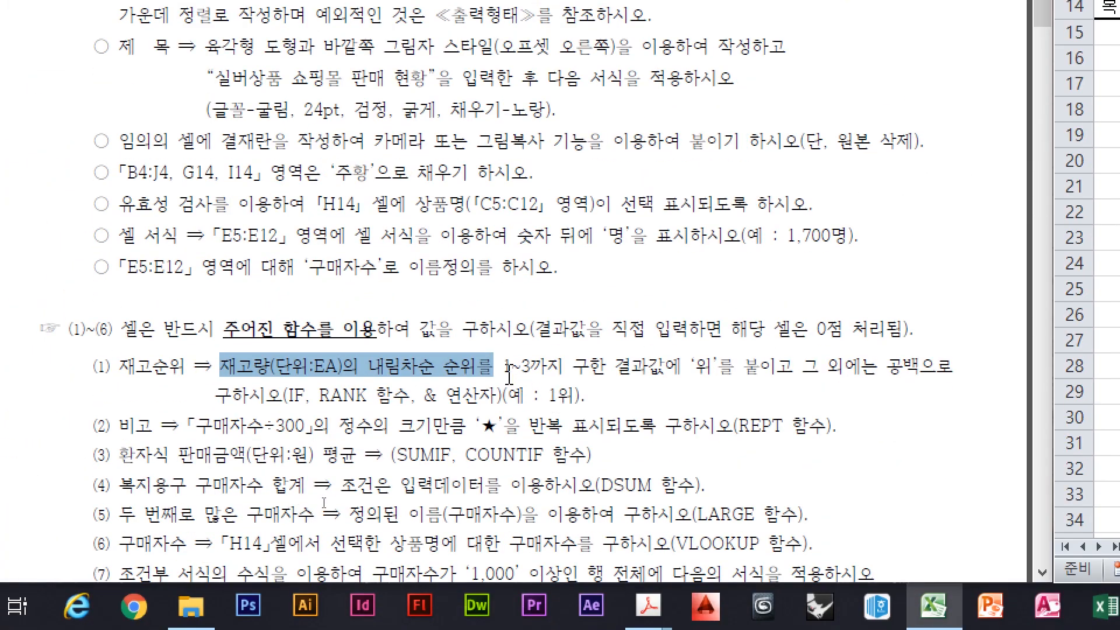
Read the rest of condition (1): the 1~3 rank limit, the '위' suffix, blanks otherwise, the required IF, RANK and & functions, and the example
drag(504, 368, 564, 369)
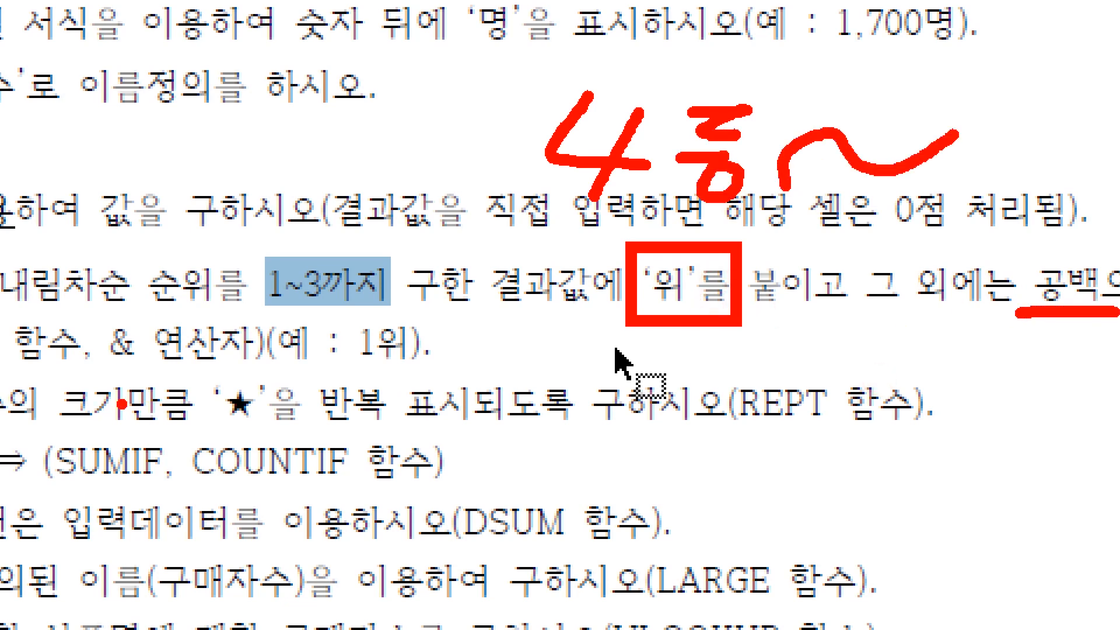
key(Escape)
click(335, 416)
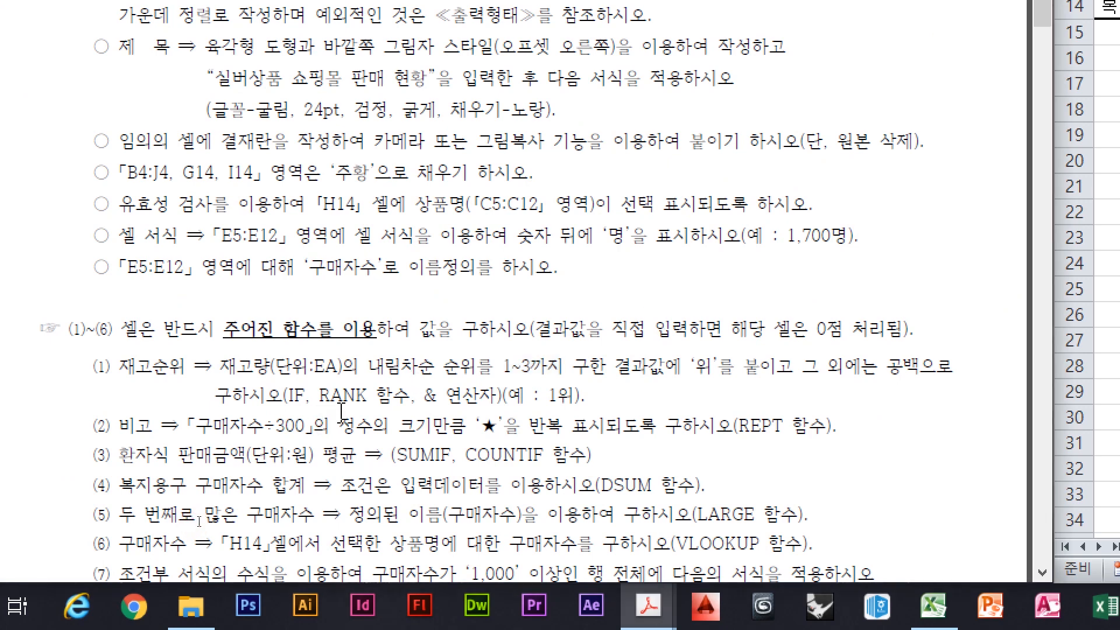
drag(284, 399, 437, 403)
click(430, 402)
drag(557, 397, 586, 398)
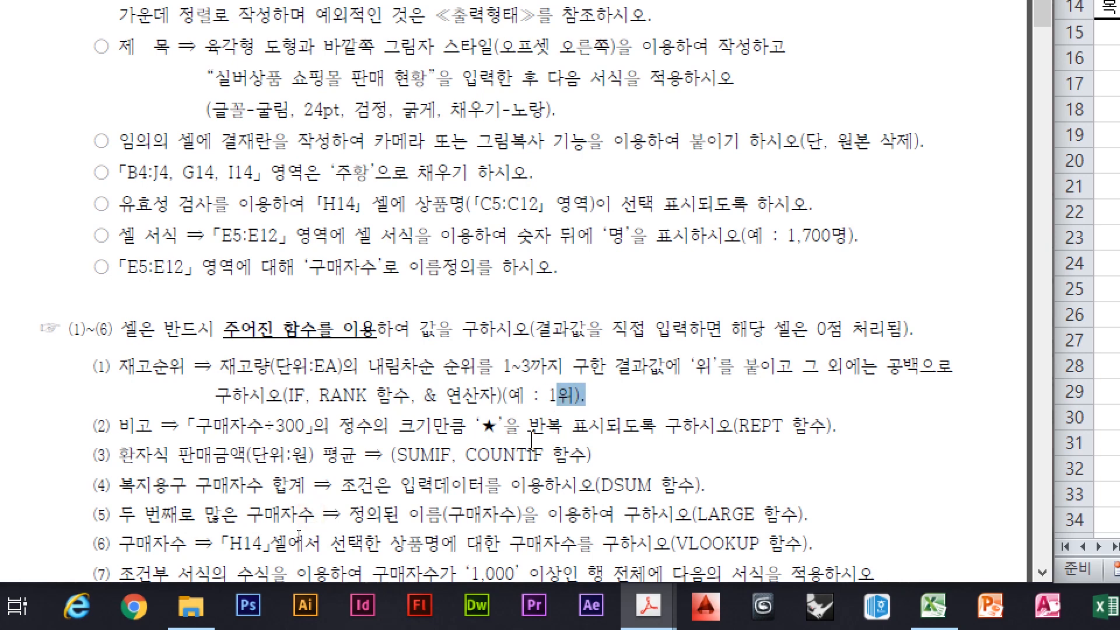
click(539, 395)
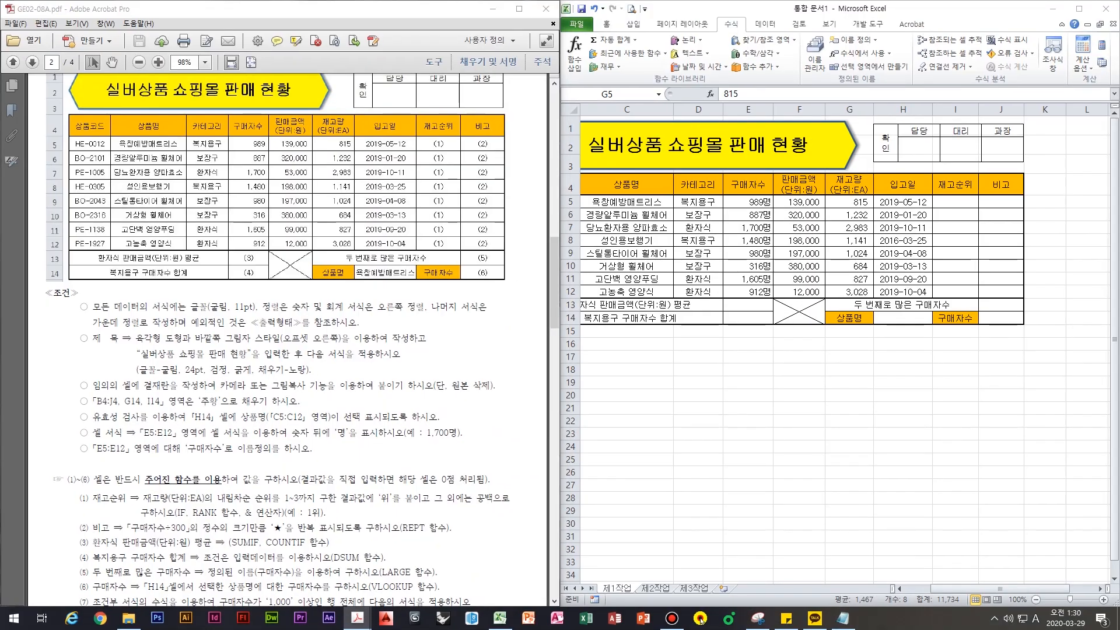
Begin the 재고순위 formula in I5 as =IF(RANK(G5,G5:G12, using the 재고량 column for the rank reference
click(966, 202)
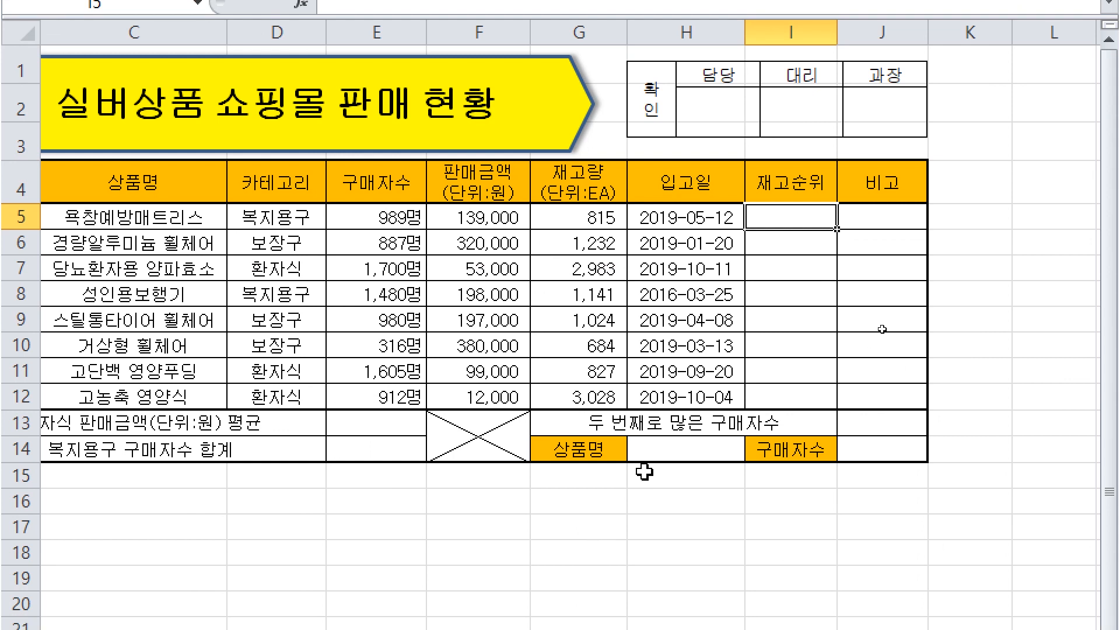
text(=IF()
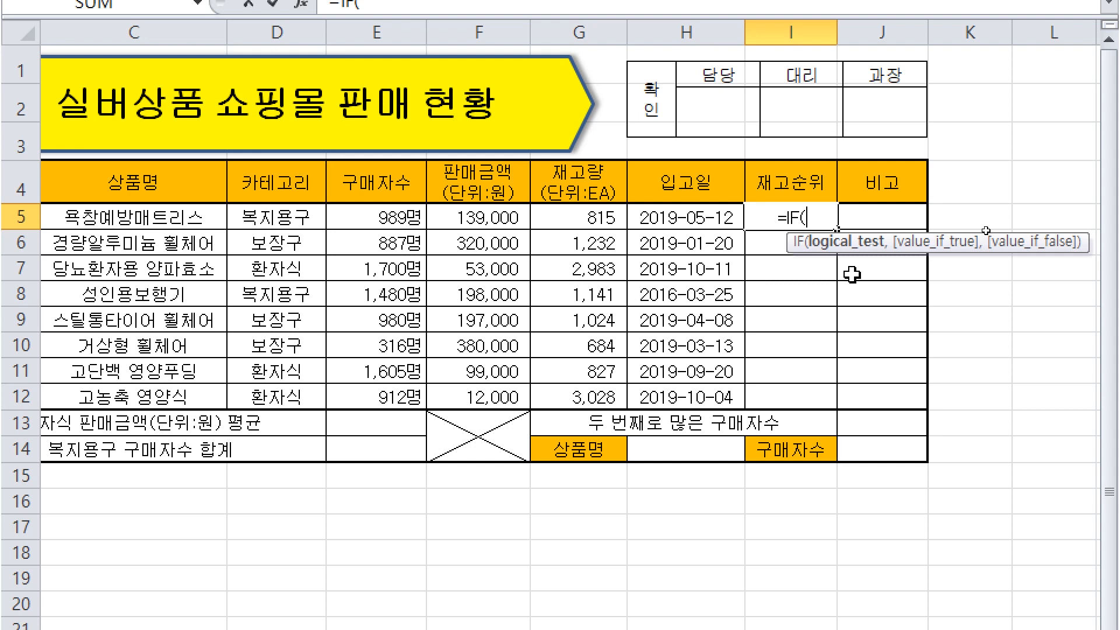
text(RANK()
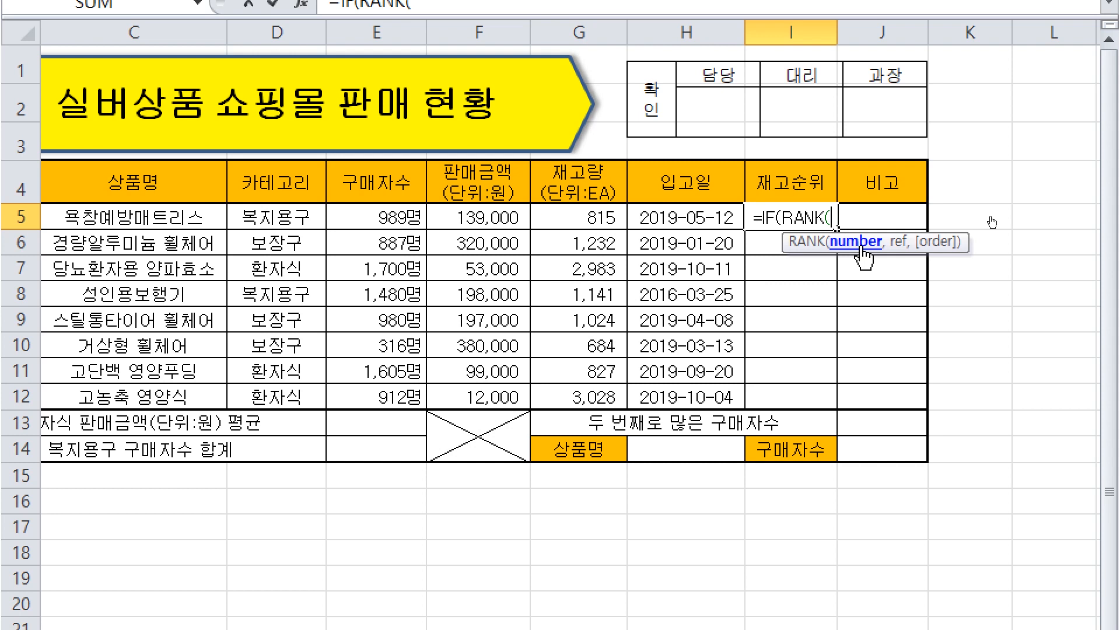
click(577, 216)
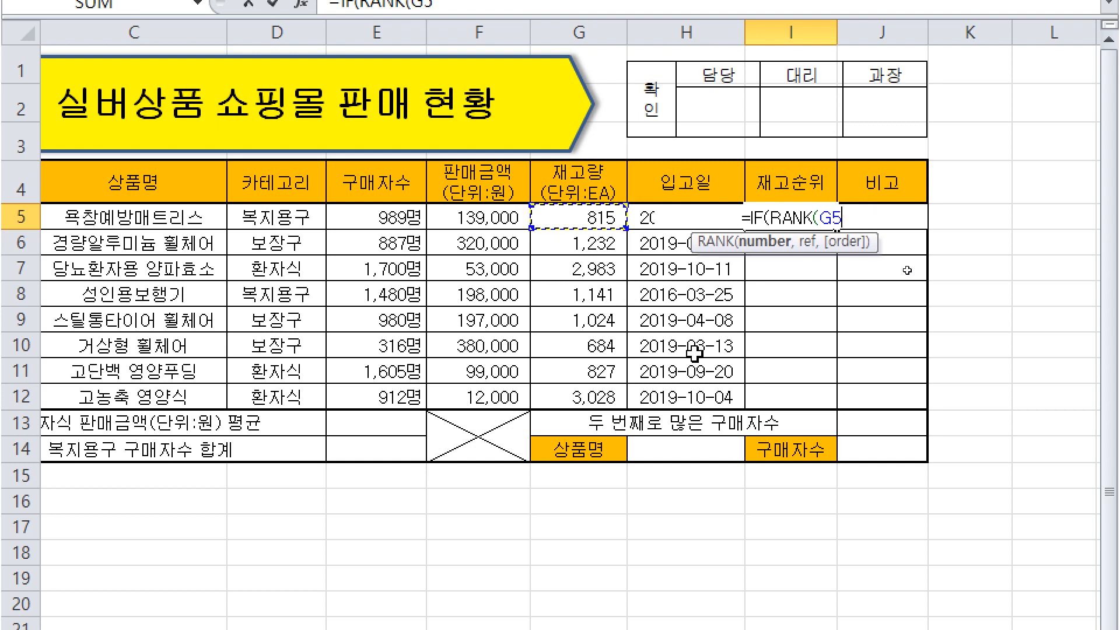
text(,)
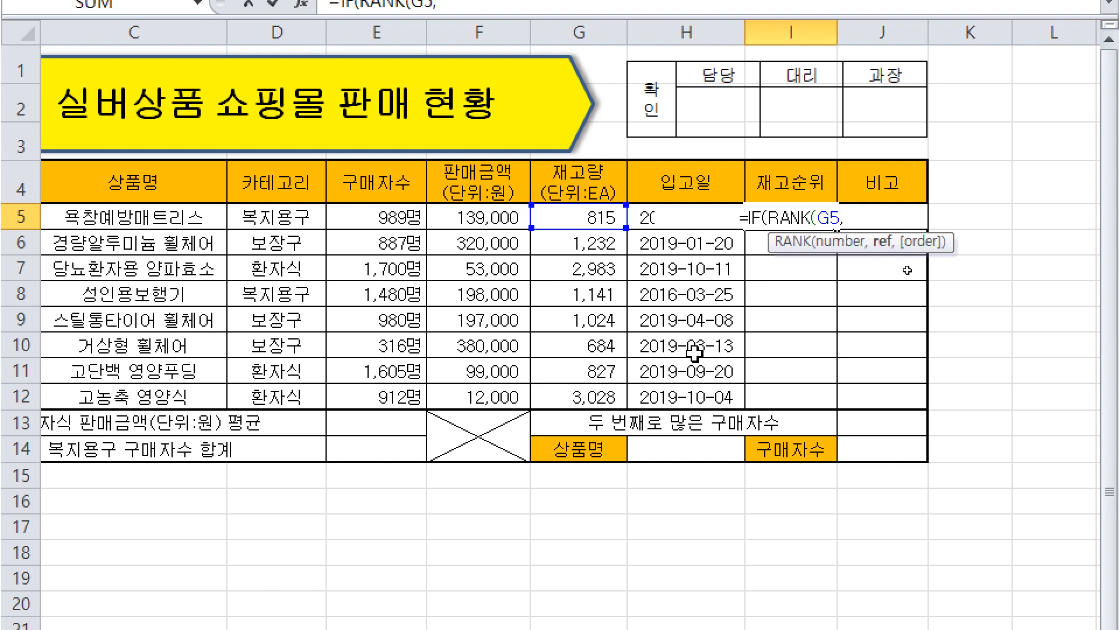
click(585, 218)
drag(585, 217, 597, 402)
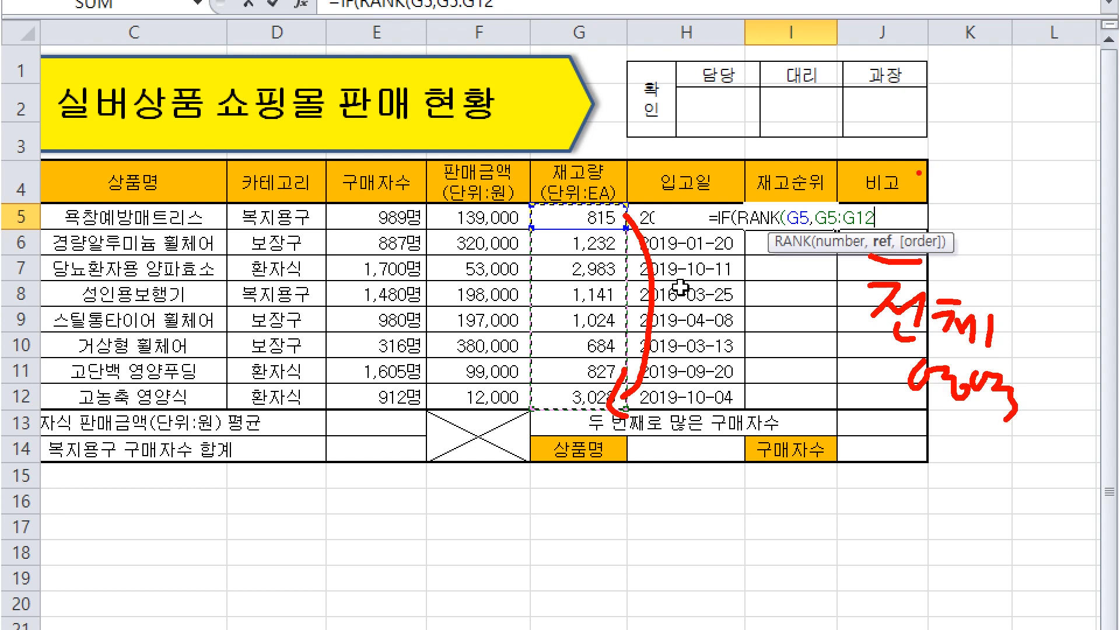
right_click(971, 198)
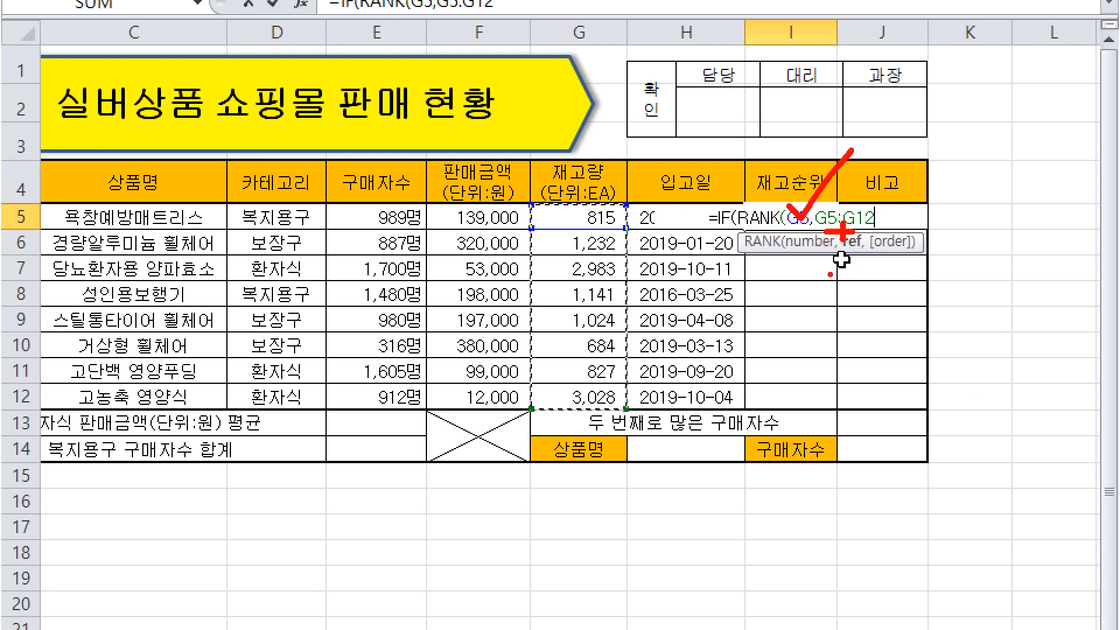
drag(852, 242, 850, 395)
mouse_move(816, 202)
mouse_down()
mouse_move(816, 230)
mouse_move(889, 230)
mouse_move(796, 203)
mouse_up()
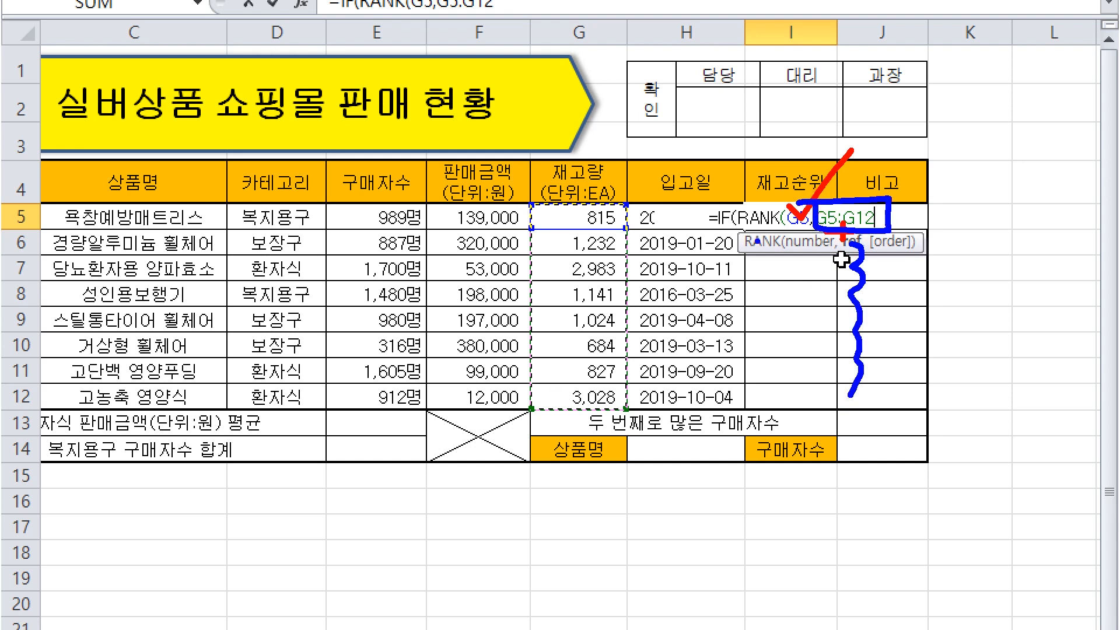
key(Escape)
Make the RANK reference range in the I5 formula absolute as $G$5:$G$12
click(870, 219)
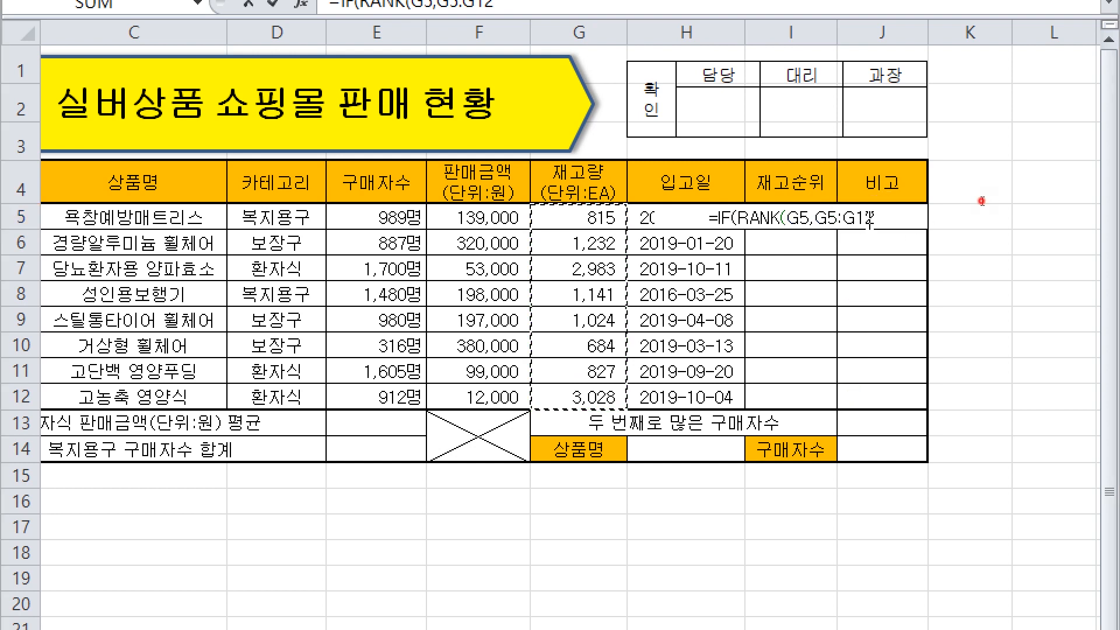
drag(815, 219, 872, 220)
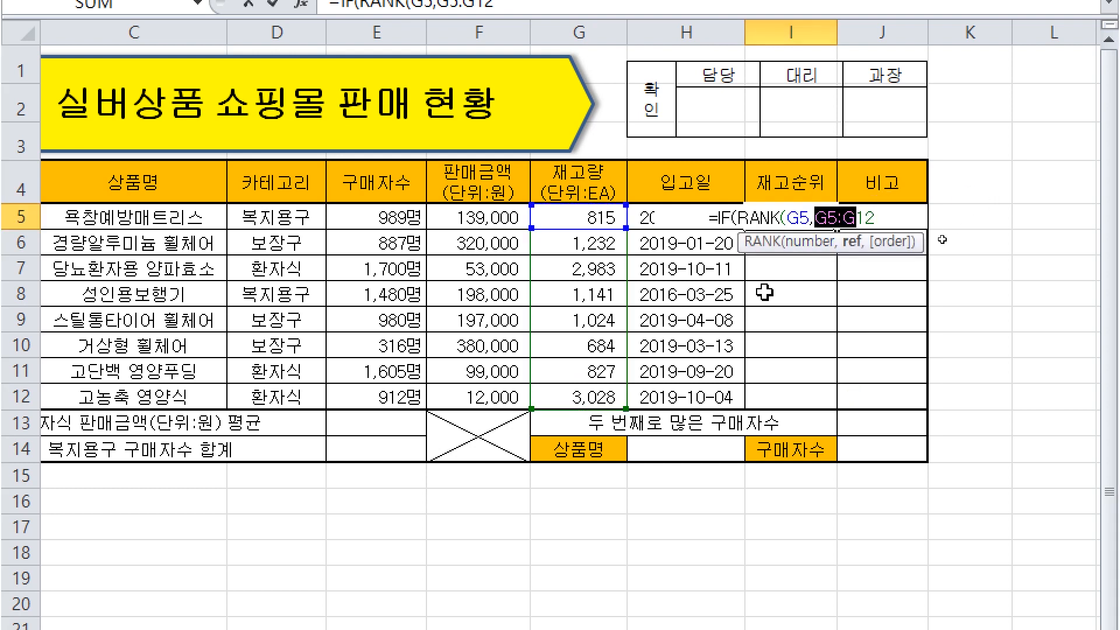
key(F4)
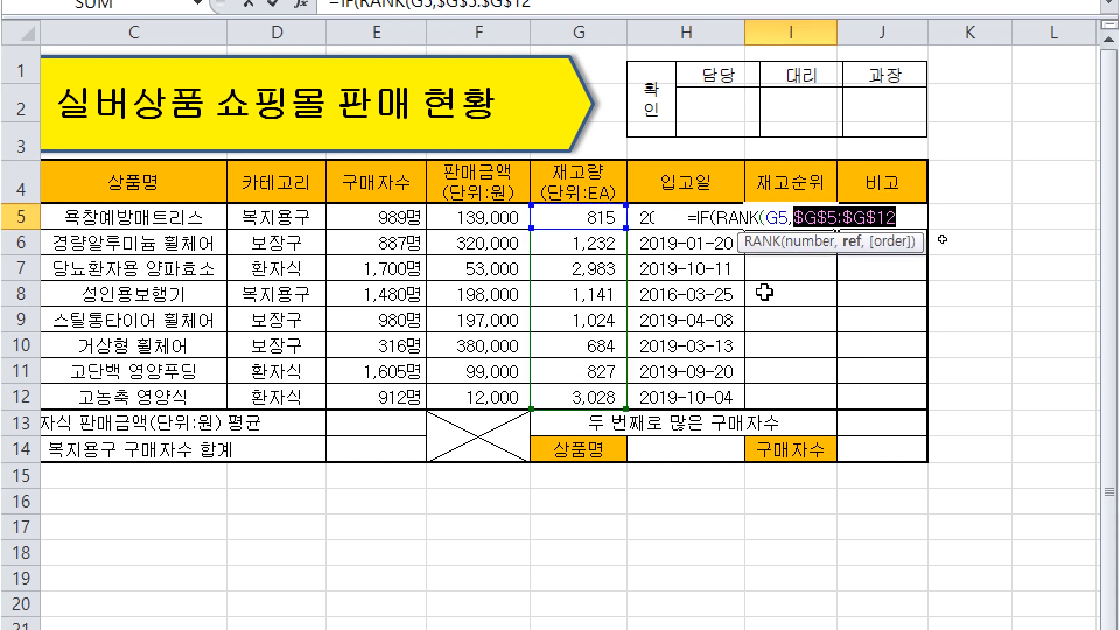
click(898, 216)
key(ctrl+2)
mouse_move(839, 275)
mouse_down()
mouse_move(809, 333)
mouse_move(827, 310)
mouse_up()
mouse_move(852, 296)
mouse_down()
mouse_move(860, 312)
mouse_move(889, 312)
mouse_up()
drag(875, 300, 862, 329)
mouse_move(934, 296)
mouse_down()
mouse_move(916, 332)
mouse_move(970, 332)
mouse_up()
mouse_move(957, 321)
mouse_down()
mouse_move(986, 315)
mouse_move(1007, 350)
mouse_up()
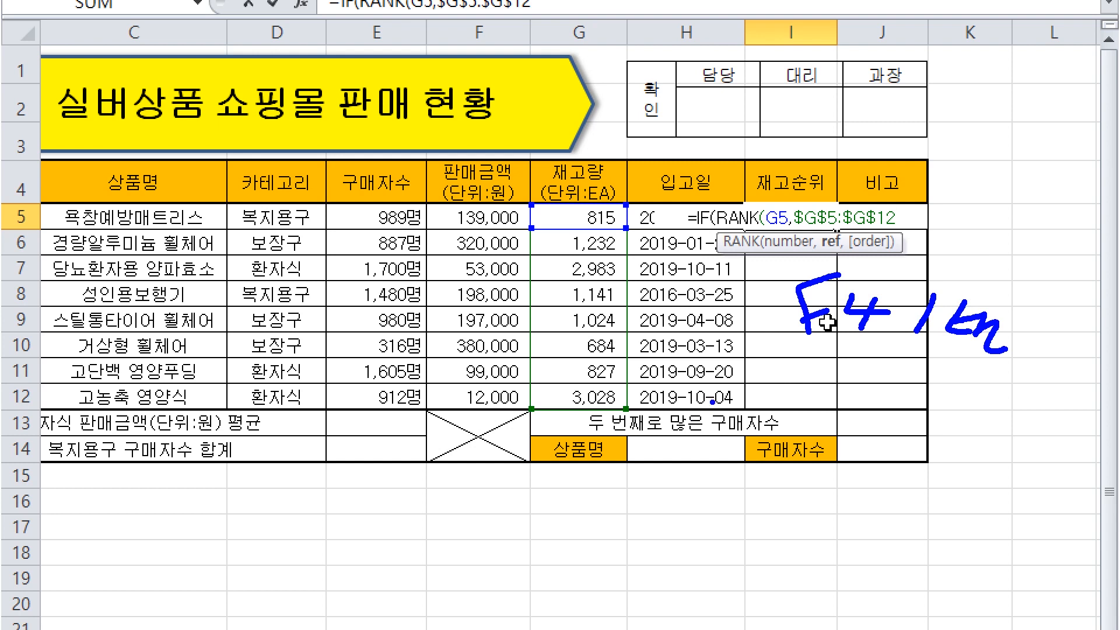
key(Escape)
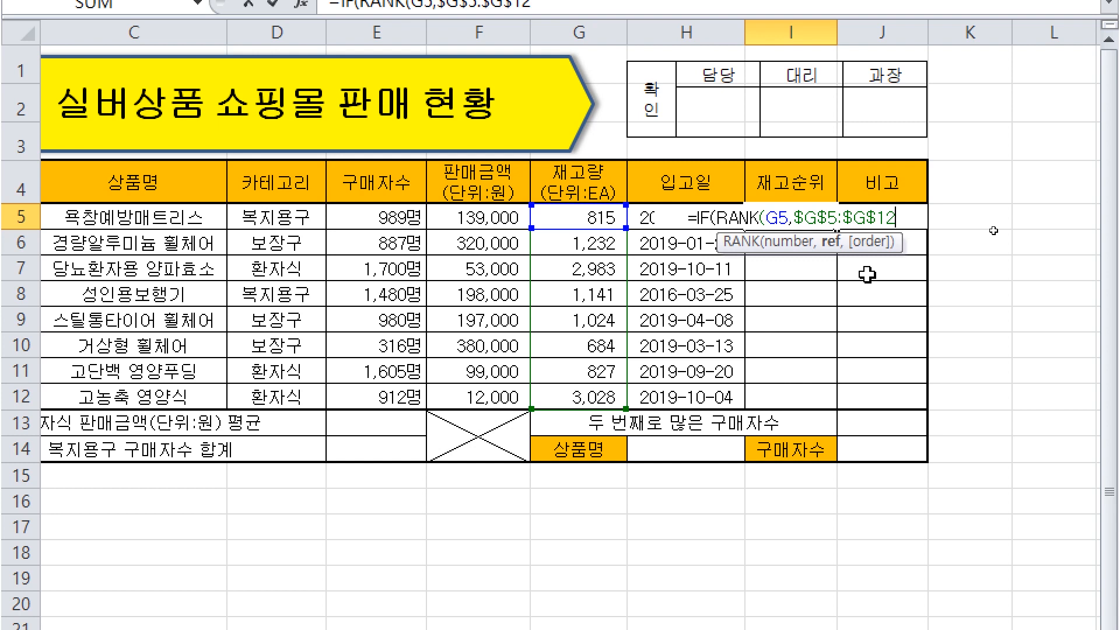
Close the RANK function in I5 and complete the IF logical test with <4
text())
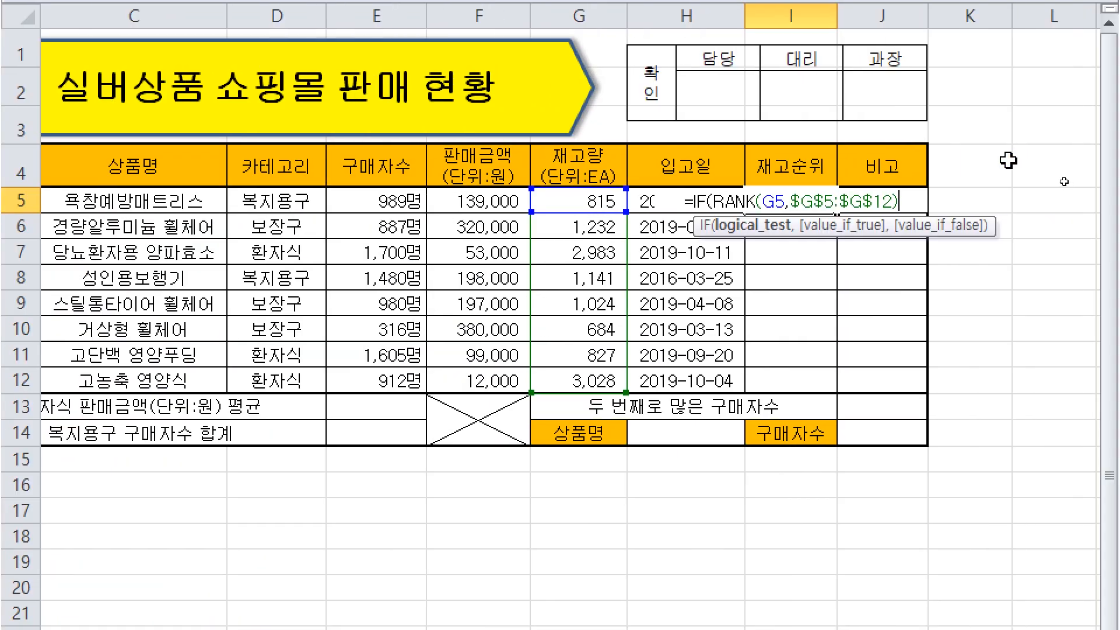
text(<=3)
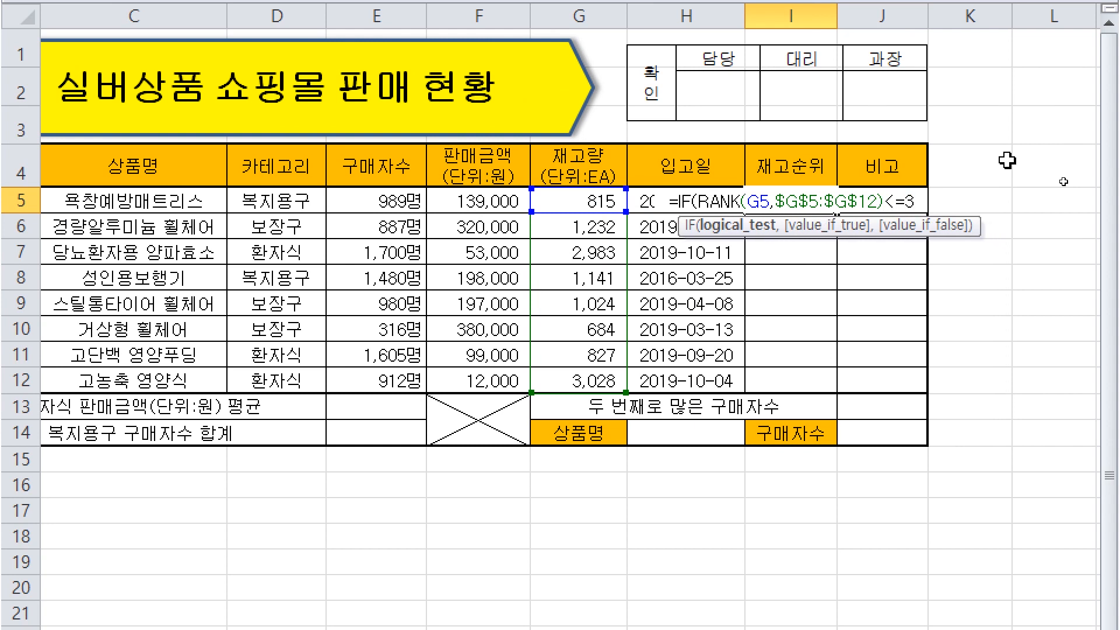
key(BackSpace)
key(BackSpace)
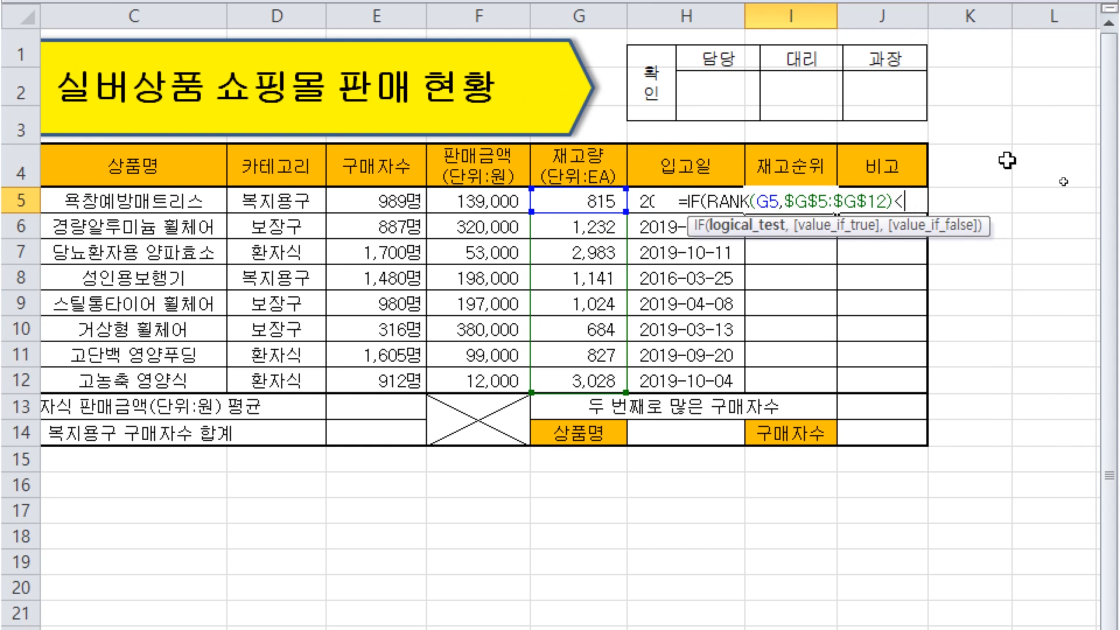
text(4)
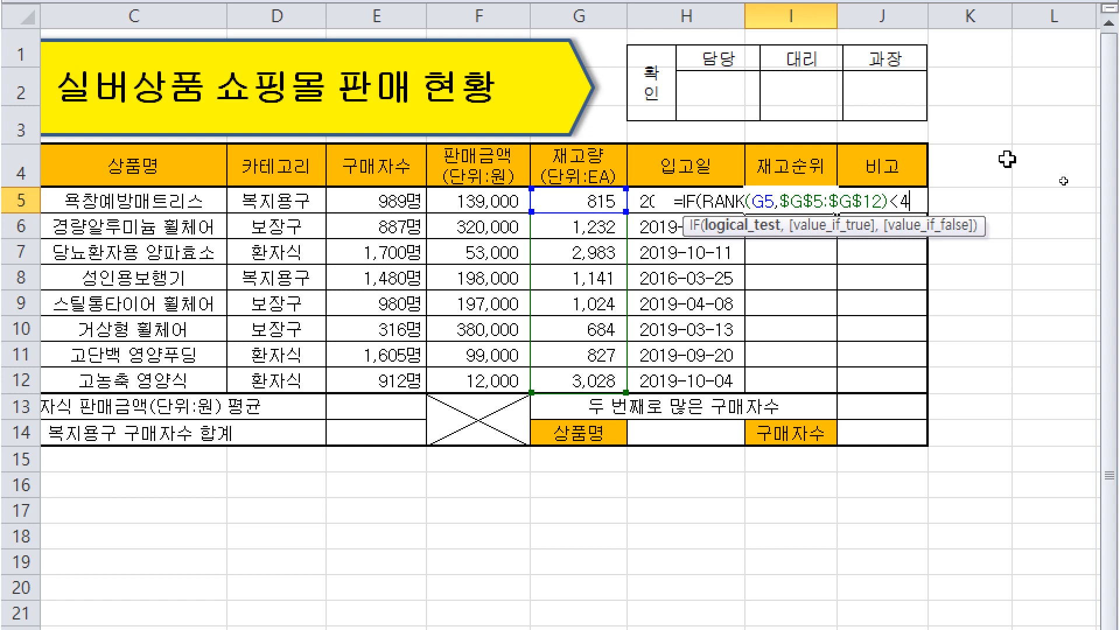
text(,)
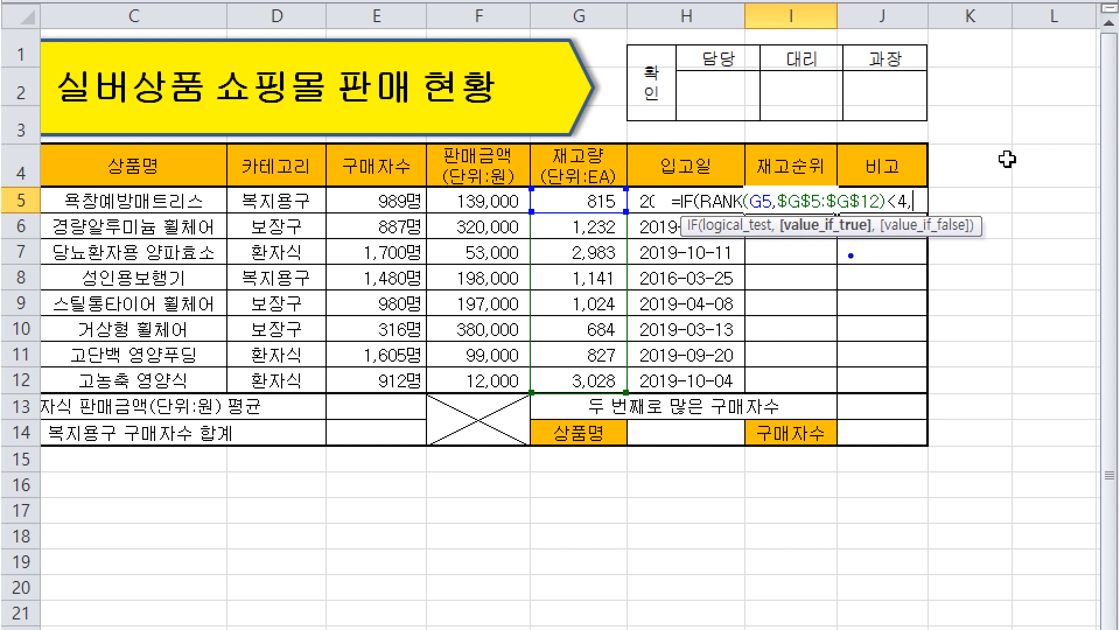
drag(827, 249, 785, 284)
drag(783, 324, 835, 354)
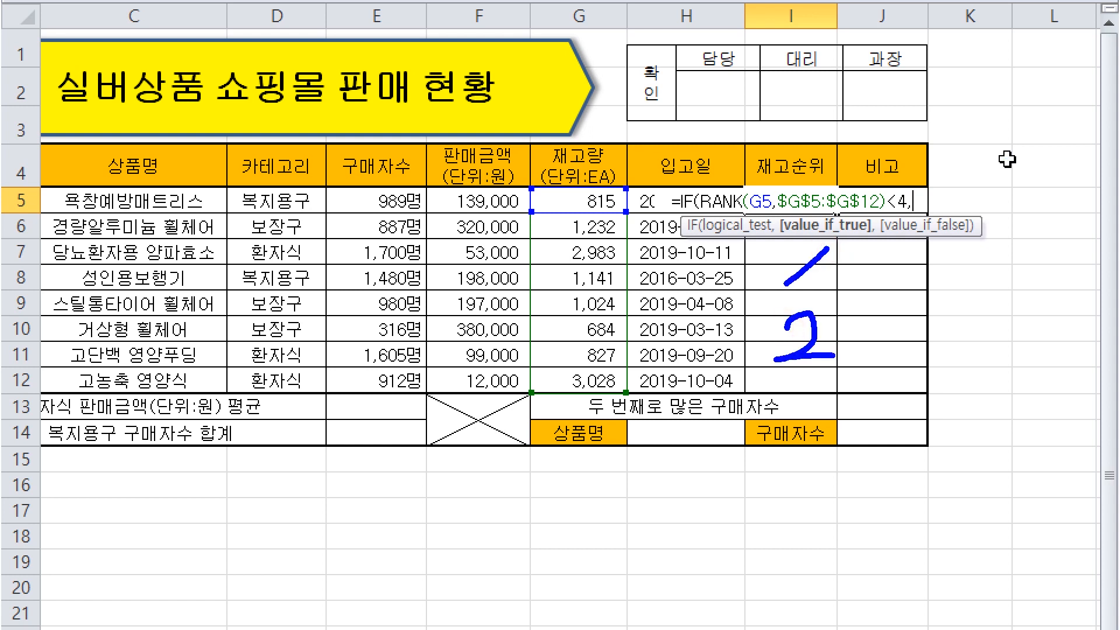
drag(914, 318, 887, 402)
mouse_move(781, 290)
mouse_down()
mouse_move(852, 245)
mouse_move(767, 295)
mouse_move(771, 337)
mouse_move(804, 313)
mouse_up()
mouse_move(892, 306)
mouse_down()
mouse_move(891, 318)
mouse_move(972, 320)
mouse_move(898, 336)
mouse_up()
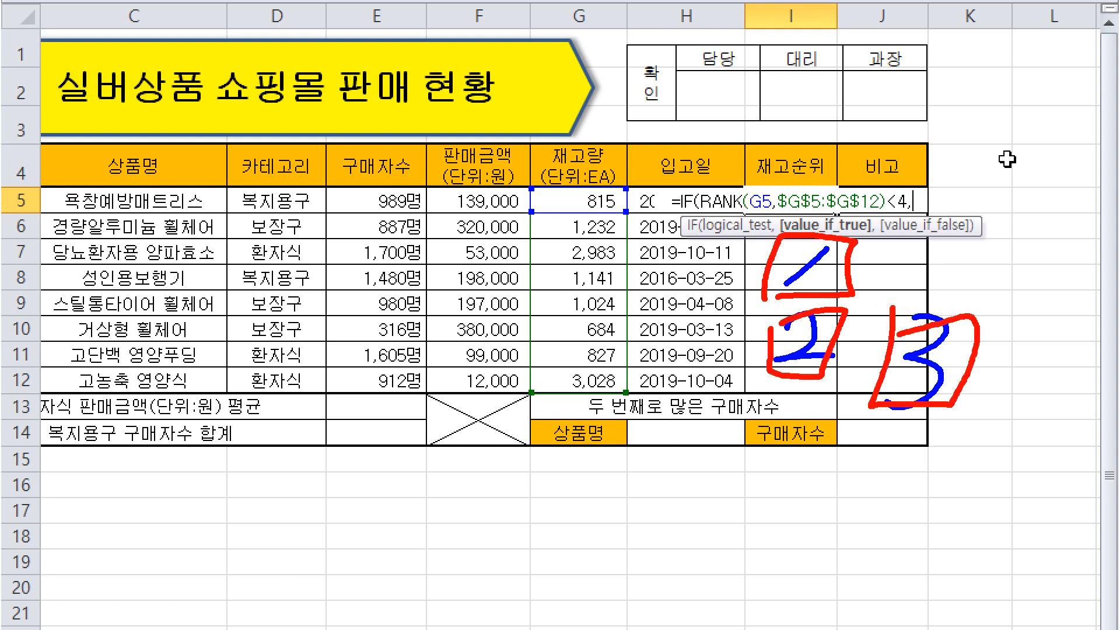
mouse_move(726, 195)
mouse_down()
mouse_move(734, 175)
mouse_move(924, 168)
mouse_move(933, 207)
mouse_move(960, 162)
mouse_up()
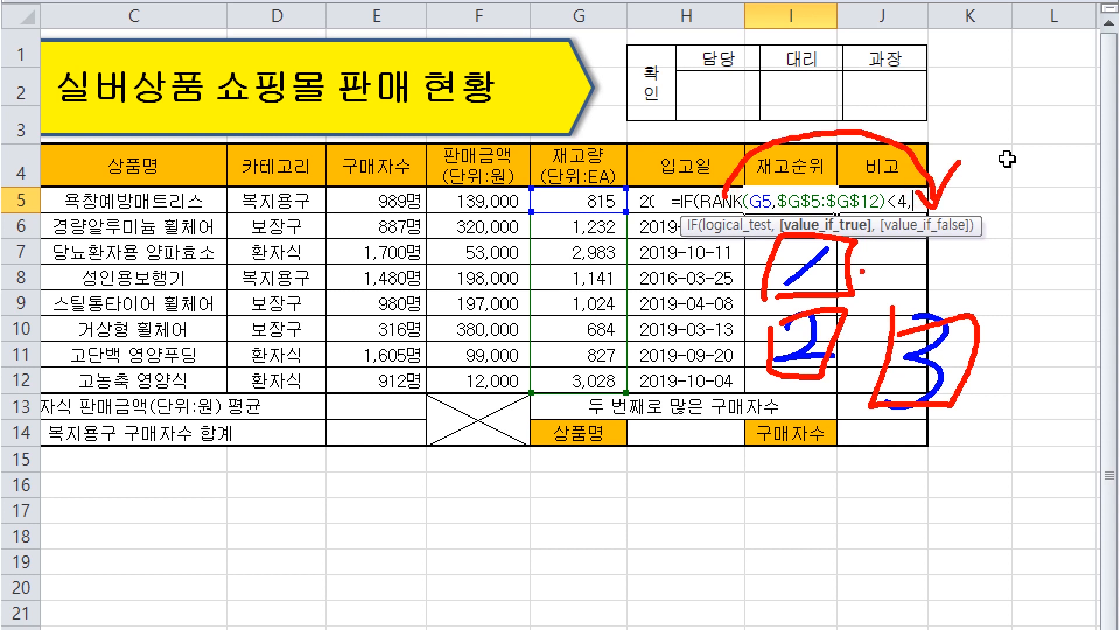
key(Escape)
Copy the RANK(G5,$G$5:$G$12) expression into the IF's true value and append &"위" followed by a comma
click(1018, 201)
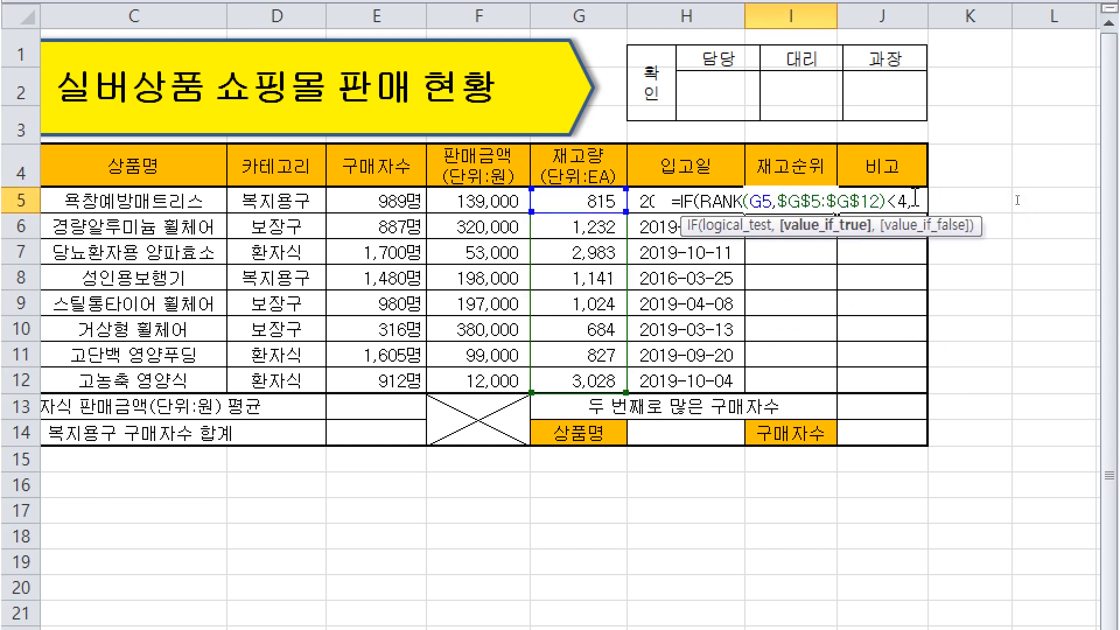
drag(701, 205, 887, 204)
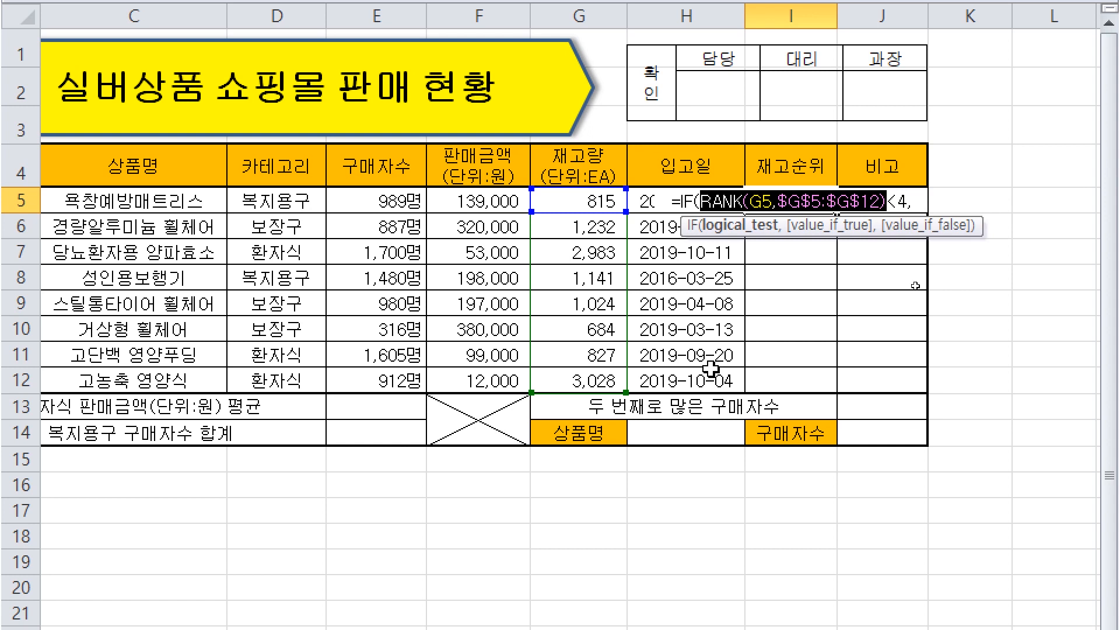
click(926, 201)
key(ctrl+v)
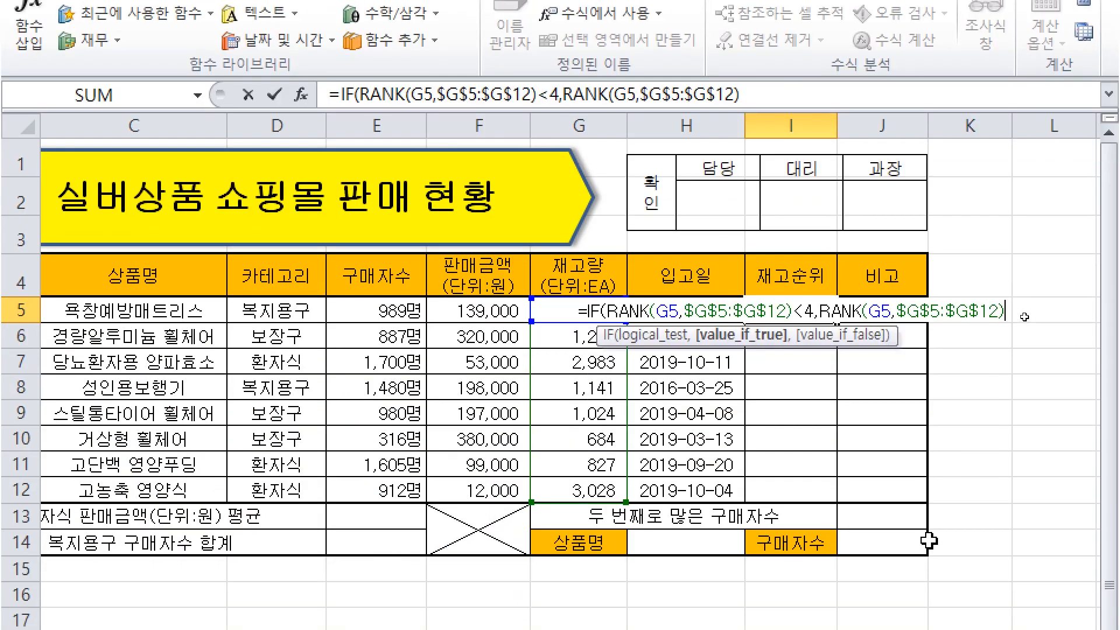
text(&)
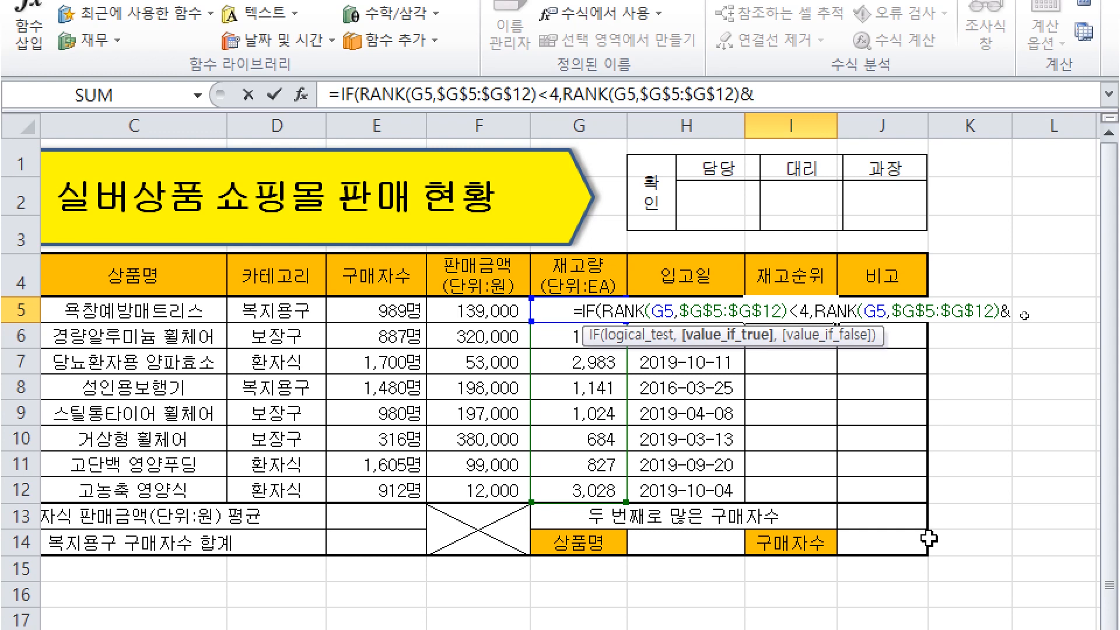
text("위")
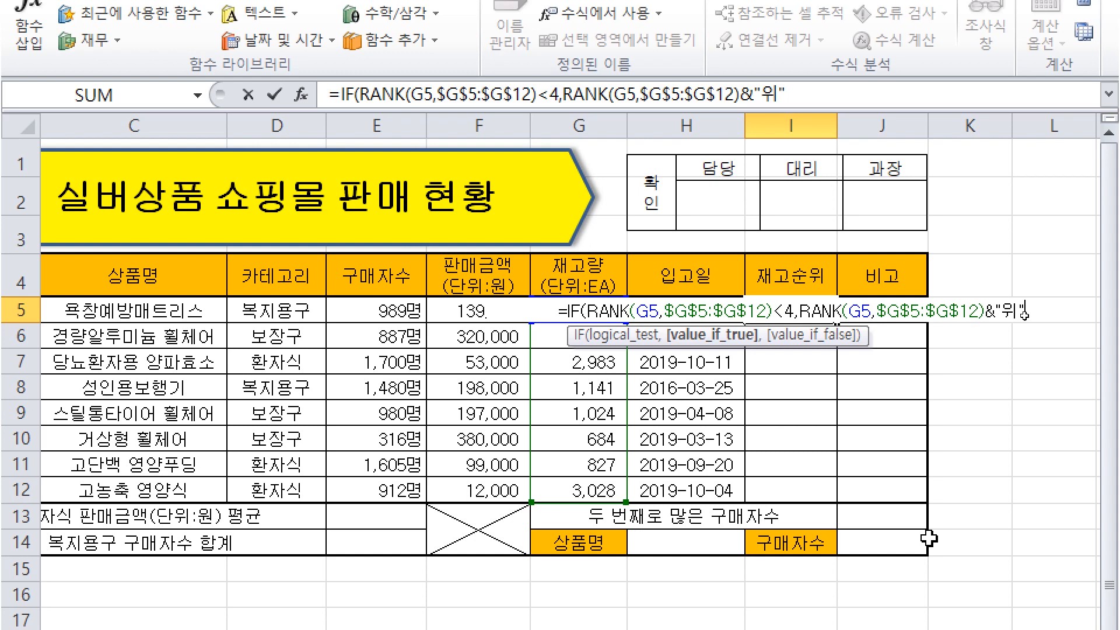
text(,)
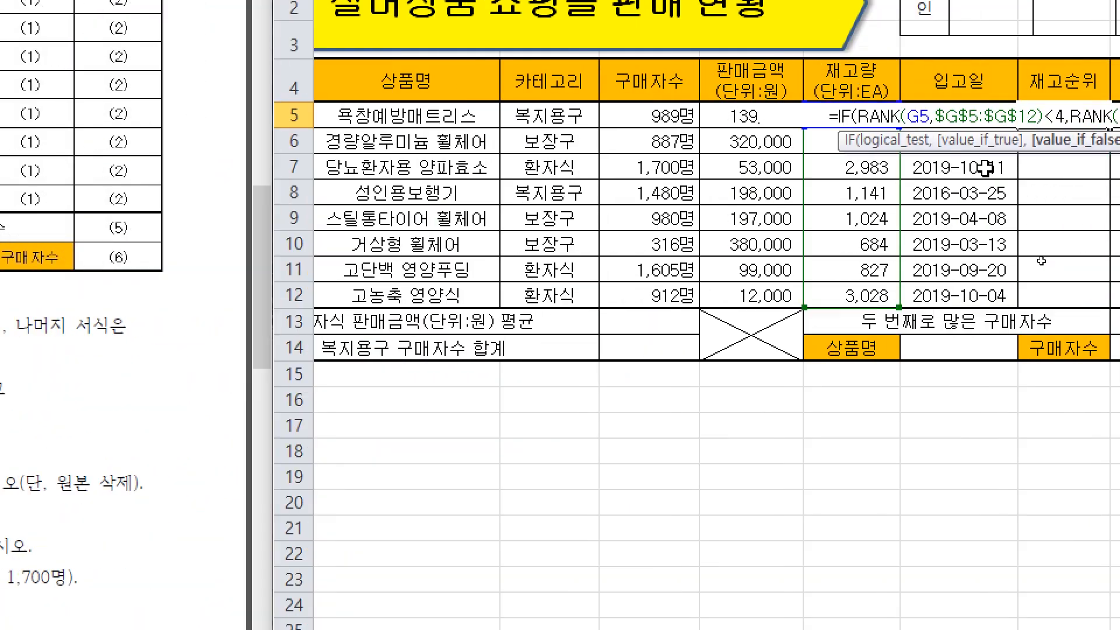
Finish the IF formula in I5 with an empty string "" as the false value and enter it
text("")
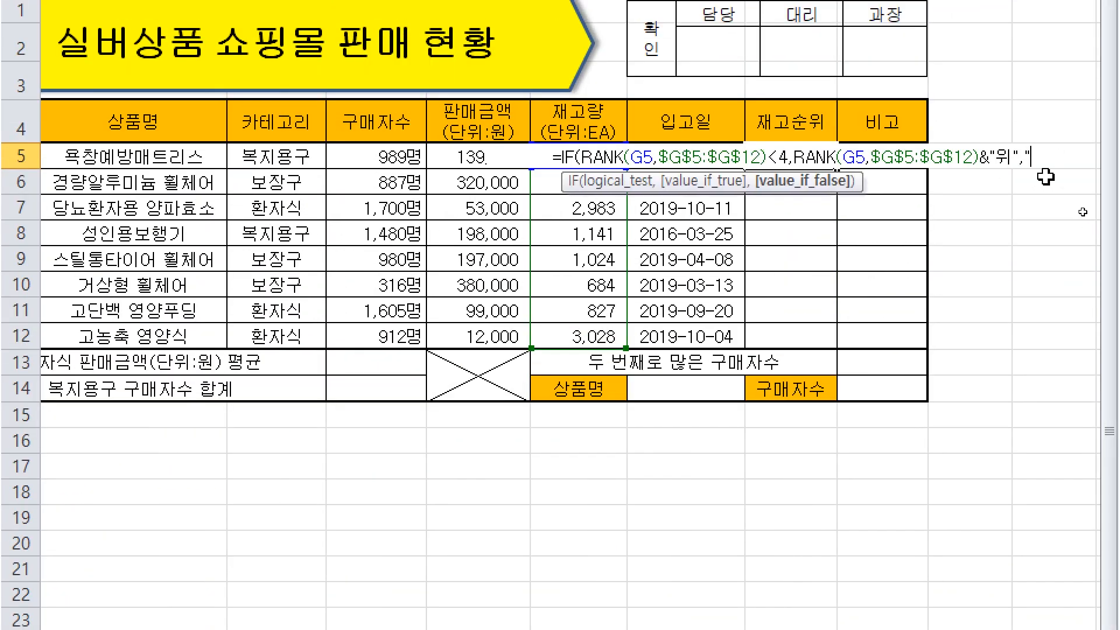
text())
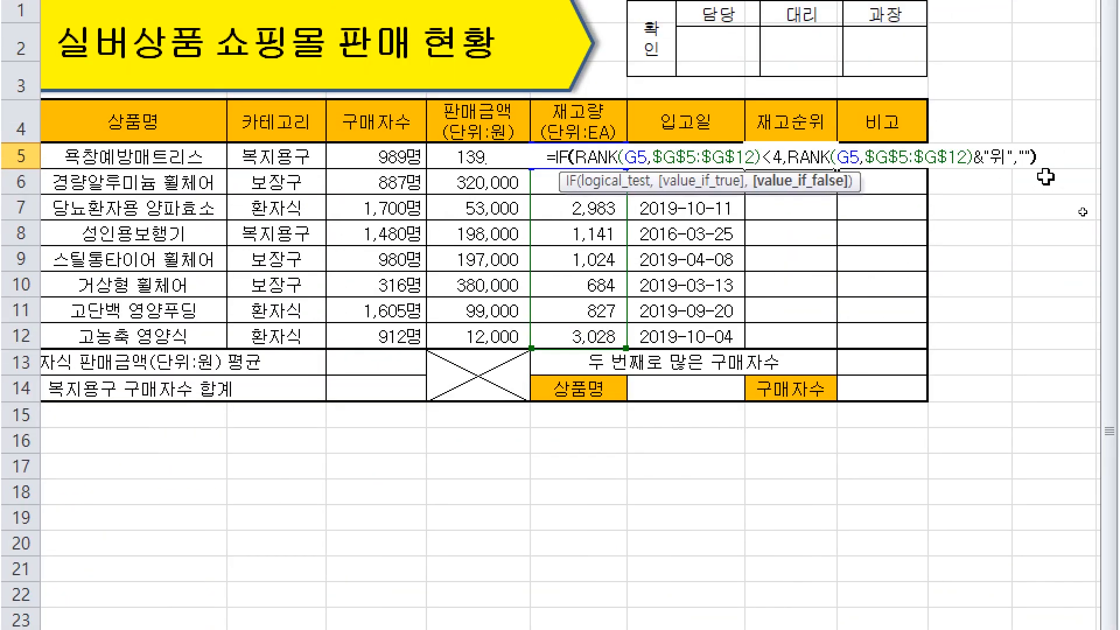
key(Return)
key(Up)
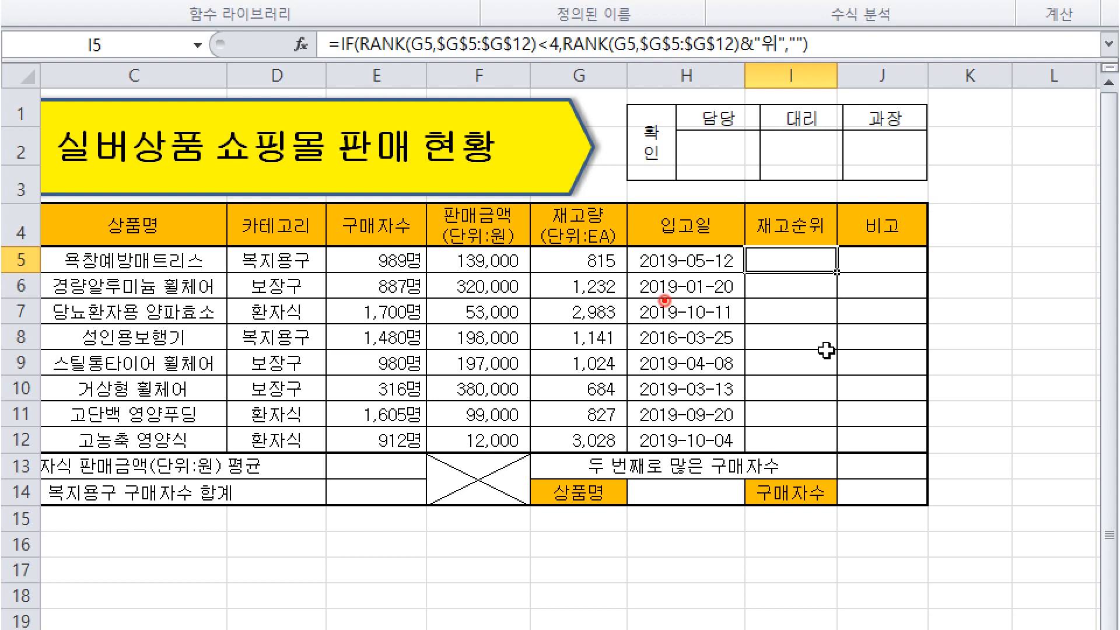
drag(664, 301, 642, 338)
drag(686, 345, 665, 362)
drag(706, 318, 736, 344)
drag(769, 356, 748, 370)
drag(788, 326, 797, 367)
drag(891, 311, 826, 377)
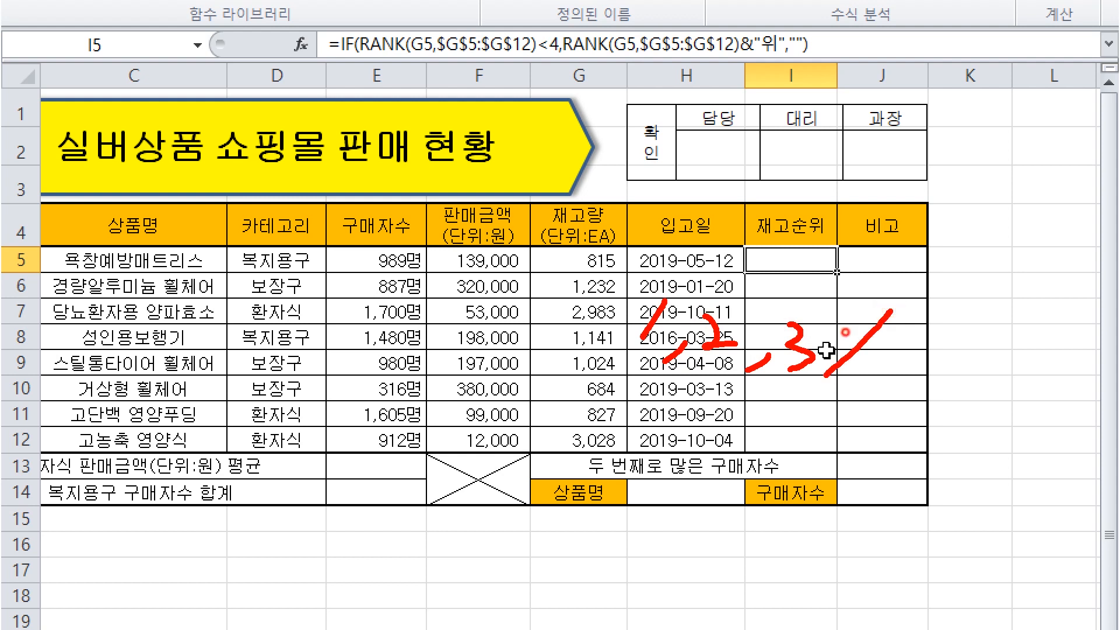
drag(841, 323, 893, 387)
mouse_move(926, 197)
mouse_down()
mouse_move(904, 224)
mouse_move(960, 236)
mouse_up()
drag(928, 205, 917, 262)
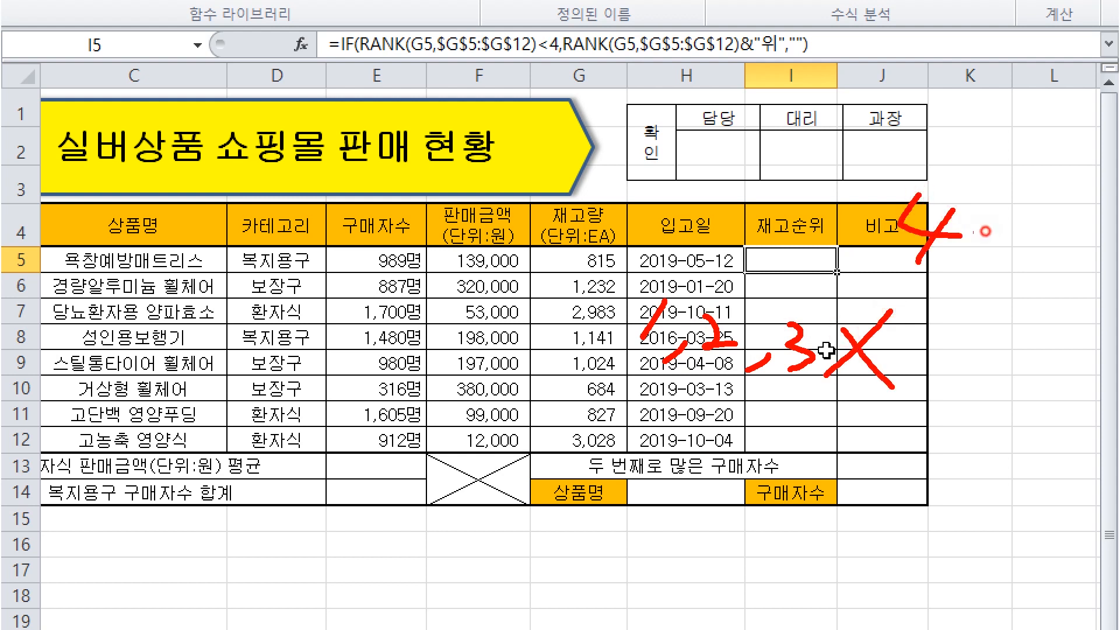
drag(985, 239, 1054, 236)
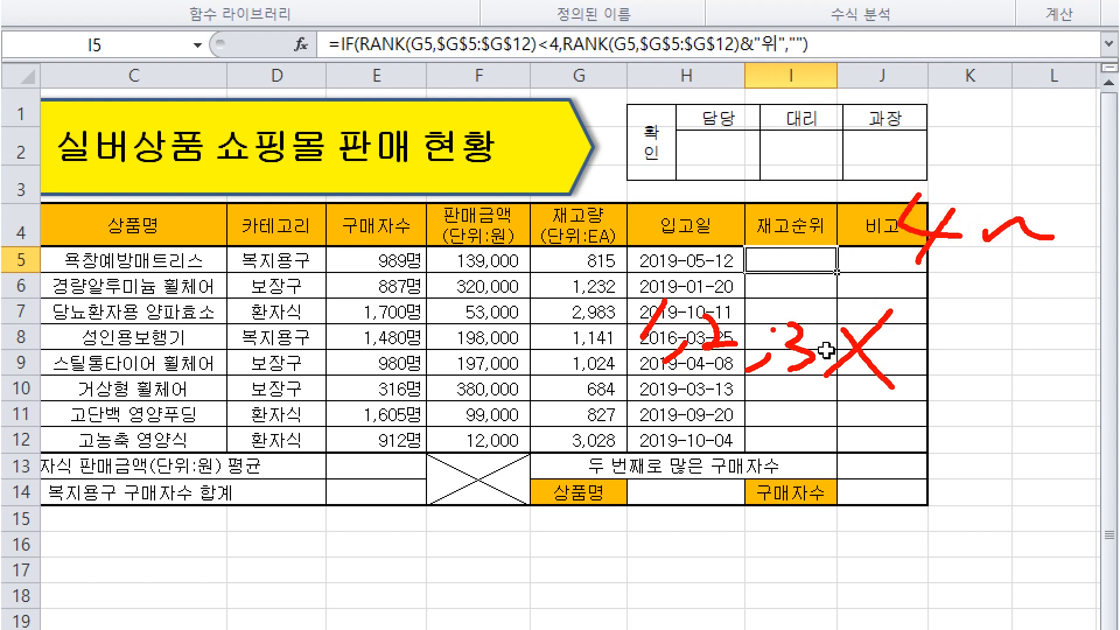
key(Escape)
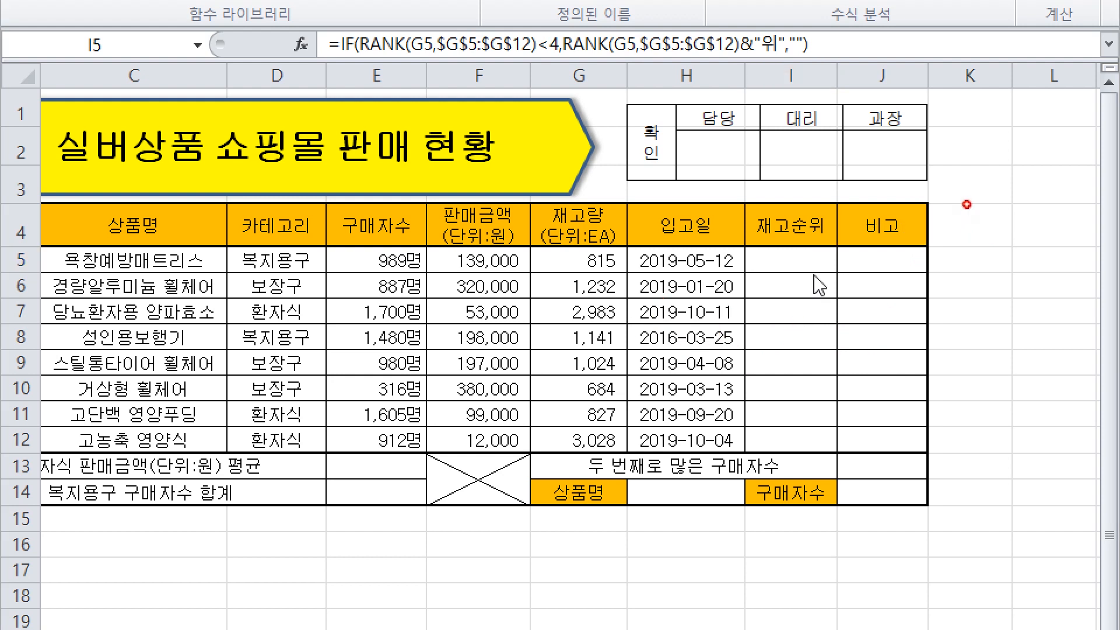
Fill the 재고순위 formula from I5 down through I12
drag(837, 274, 817, 452)
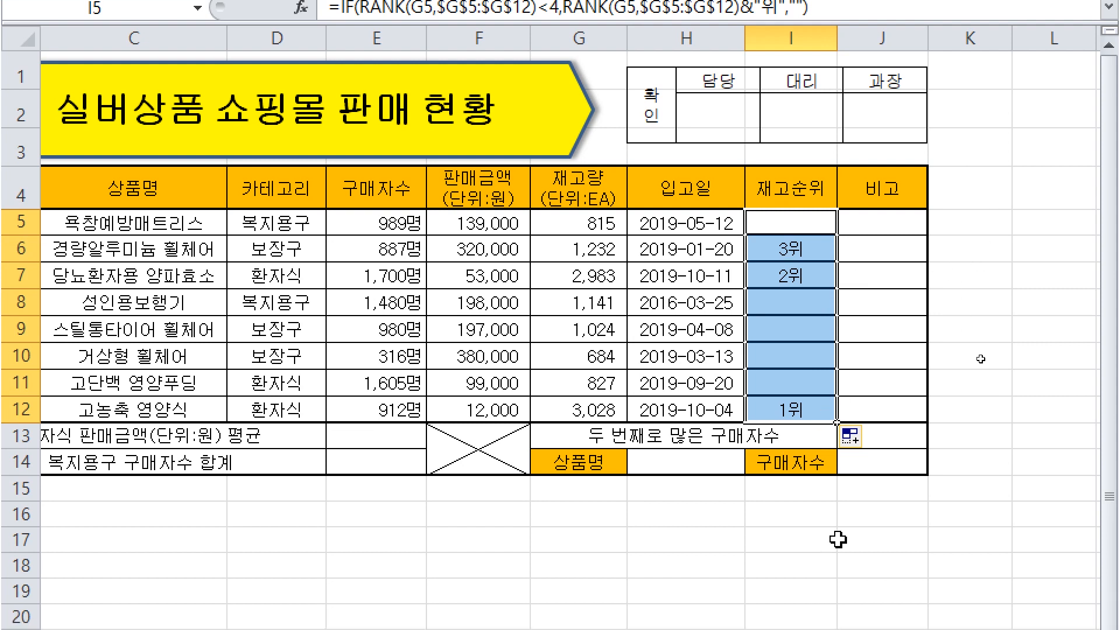
click(893, 509)
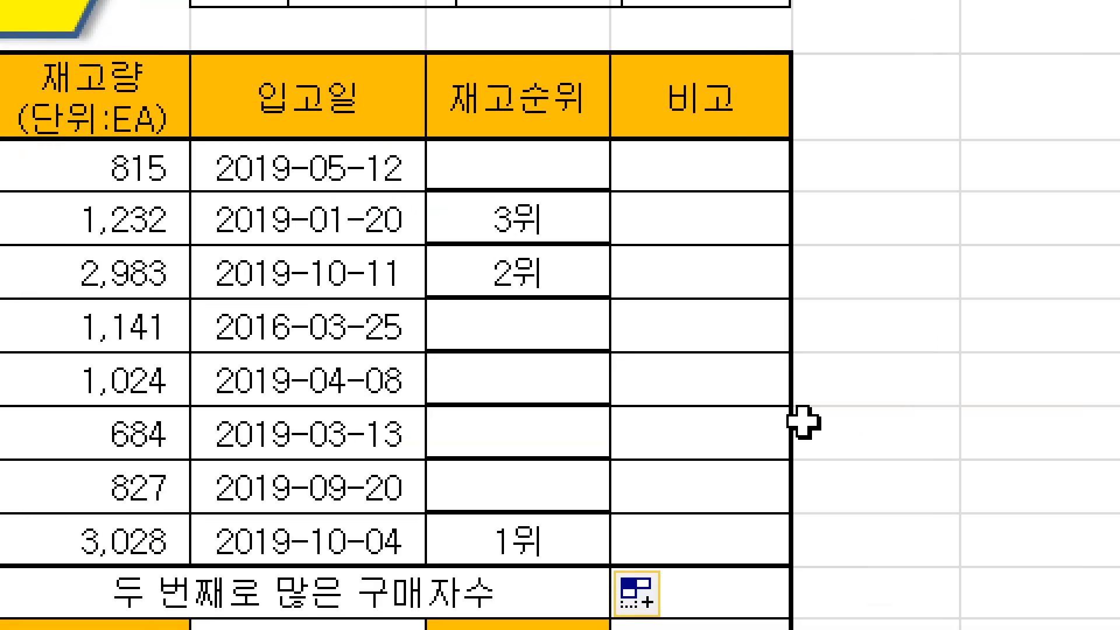
click(768, 298)
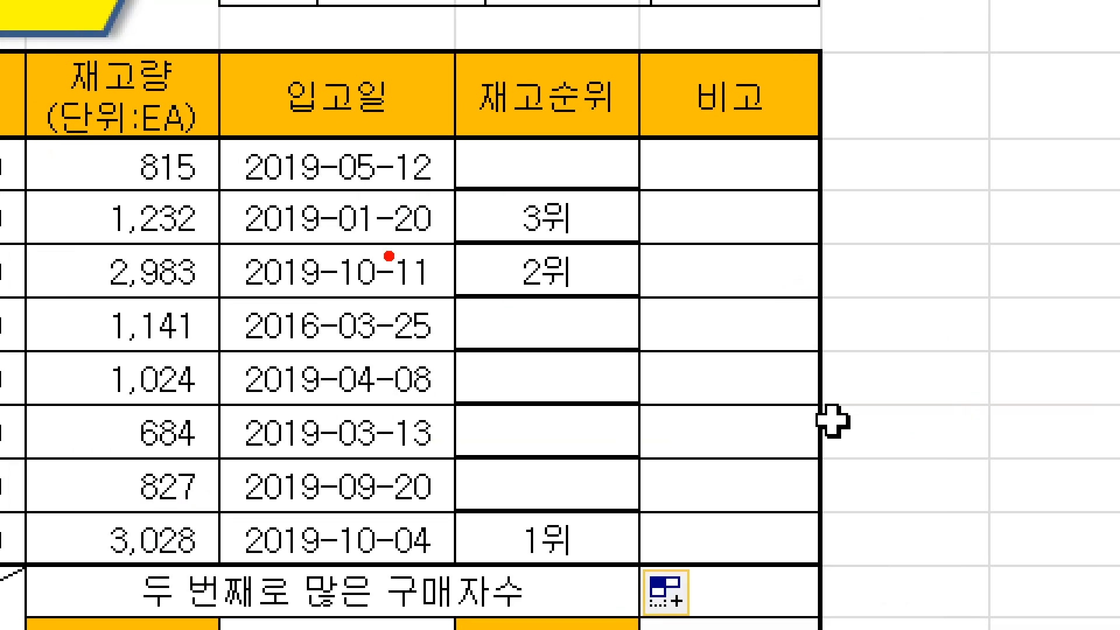
drag(419, 287, 529, 287)
drag(489, 250, 571, 249)
drag(505, 188, 552, 187)
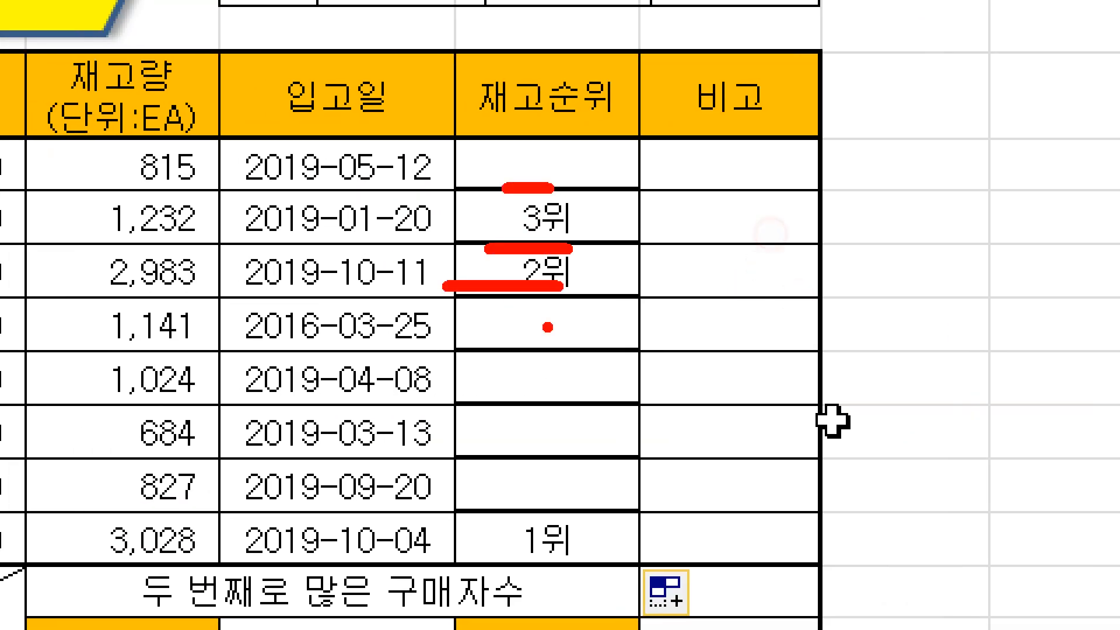
drag(489, 521, 645, 506)
drag(560, 339, 595, 535)
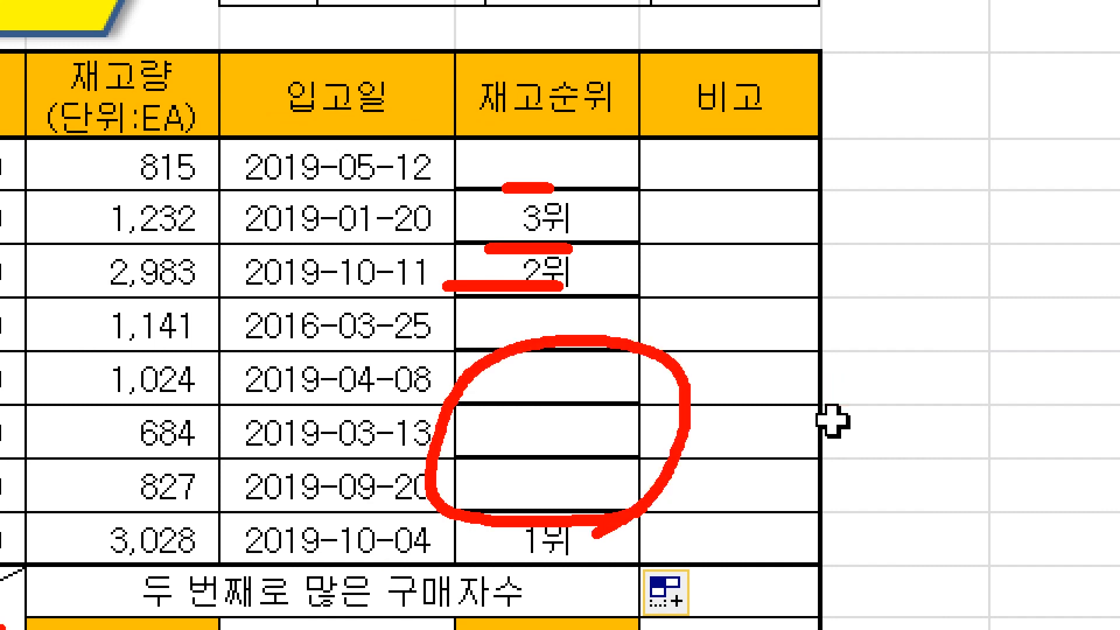
key(Escape)
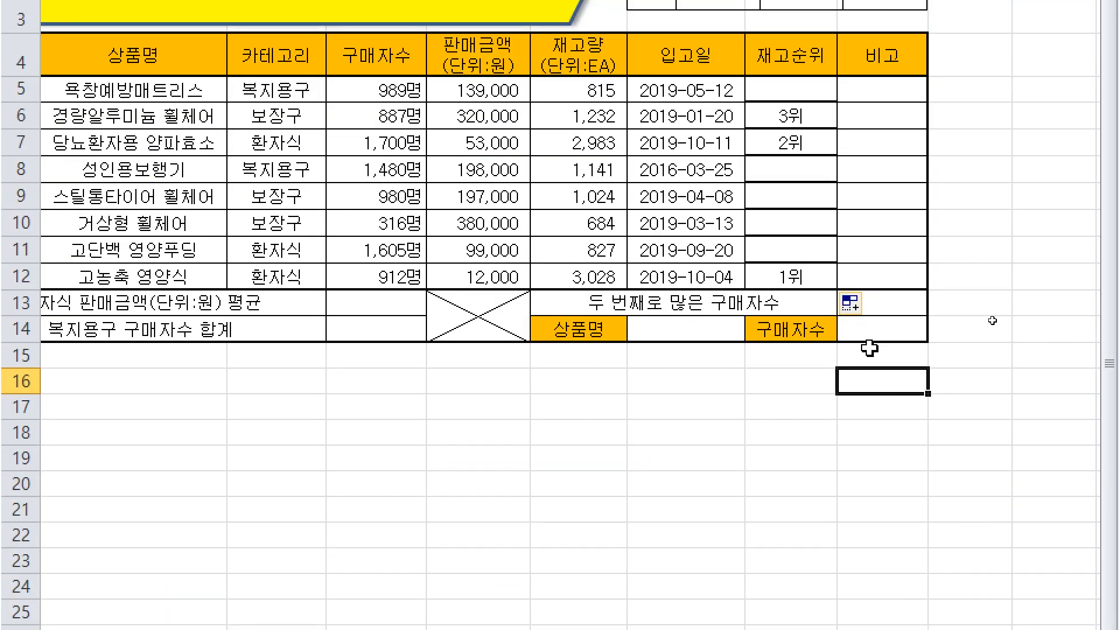
Change the 재고순위 autofill to 서식 없이 채우기 so only the formulas are filled without formatting
click(860, 312)
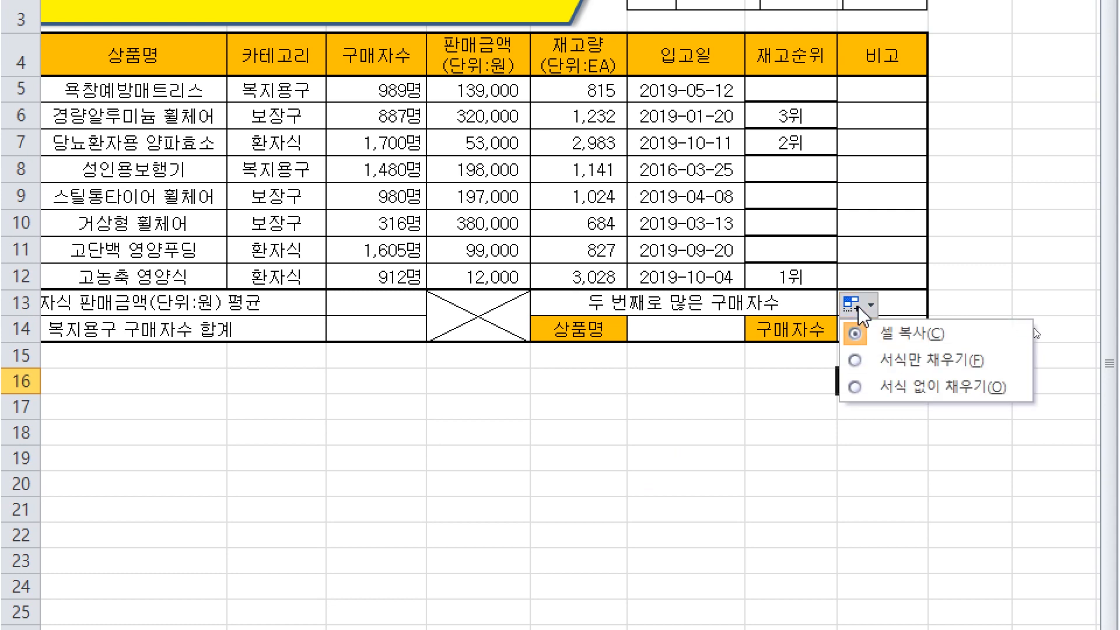
click(946, 386)
click(876, 430)
scroll(755, 77, up, 2)
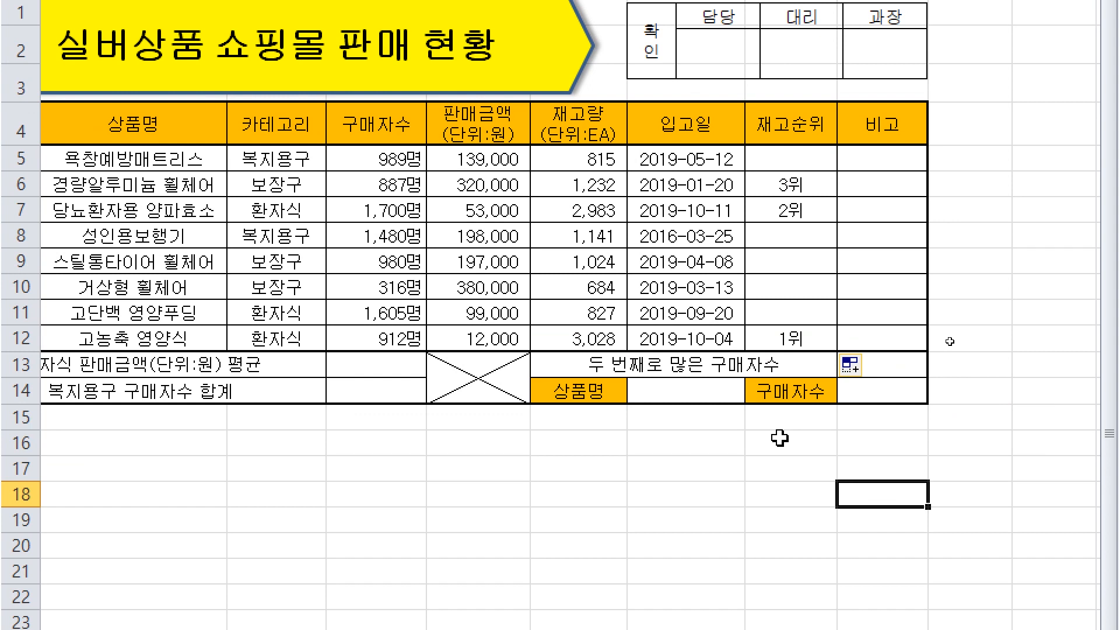
click(793, 156)
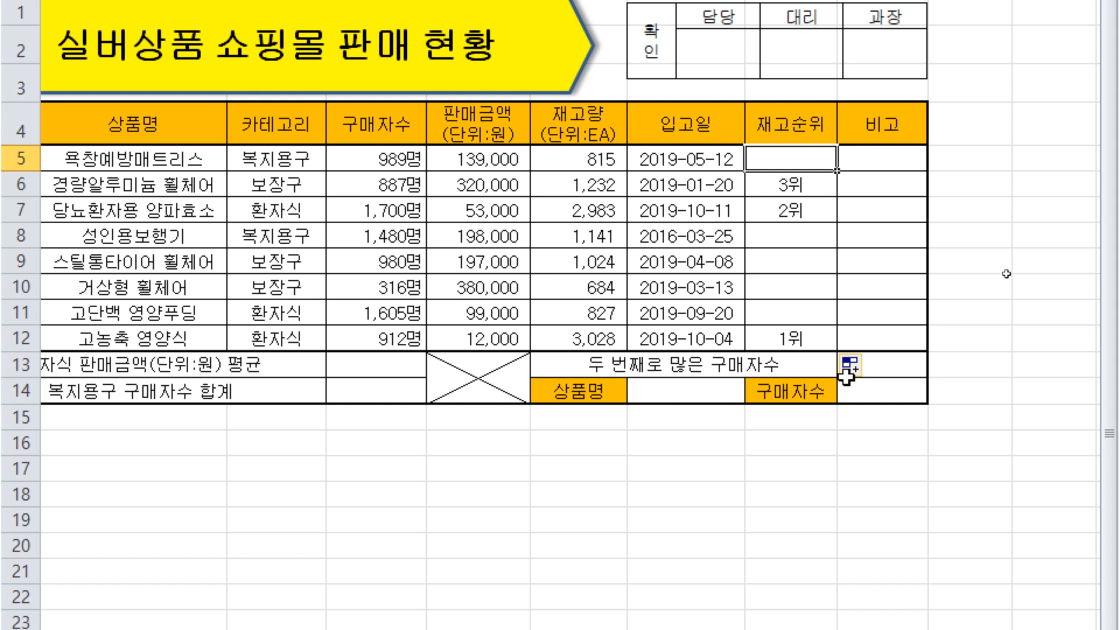
click(881, 157)
click(882, 287)
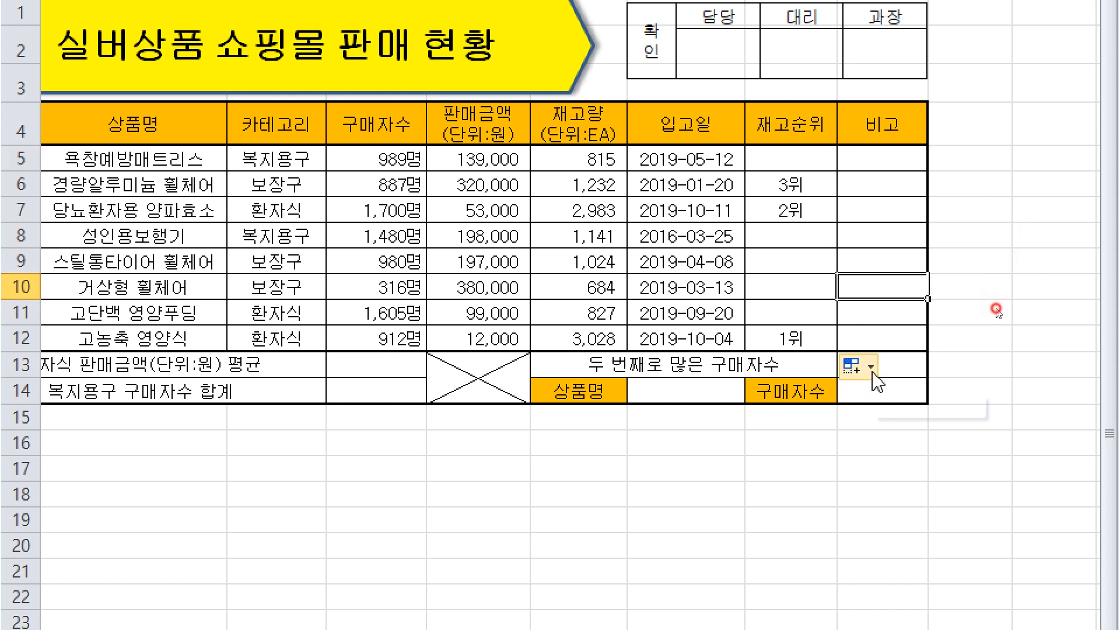
click(871, 371)
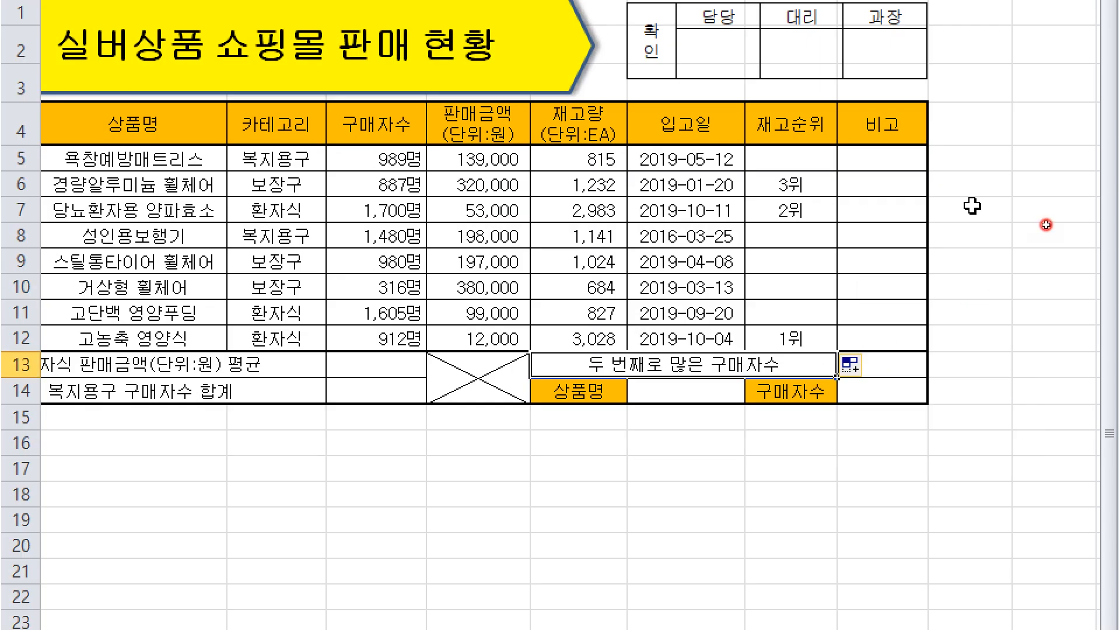
click(792, 159)
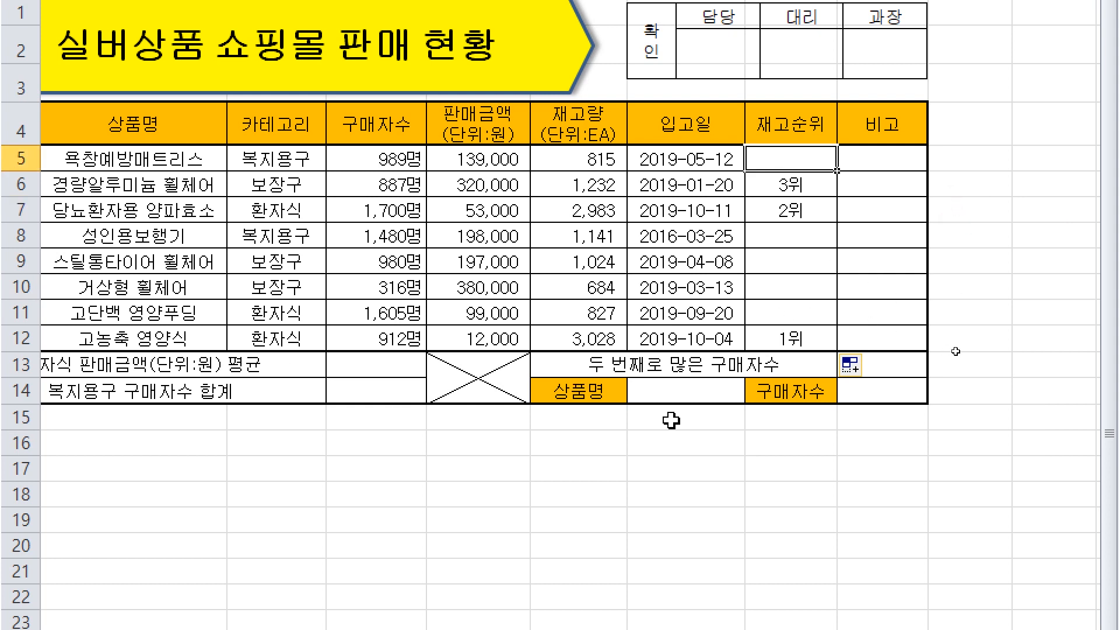
Select the function result cells I5:J12, E13, E14, J13 and J14 together
mouse_move(813, 157)
mouse_down()
mouse_move(860, 190)
mouse_move(860, 336)
mouse_up()
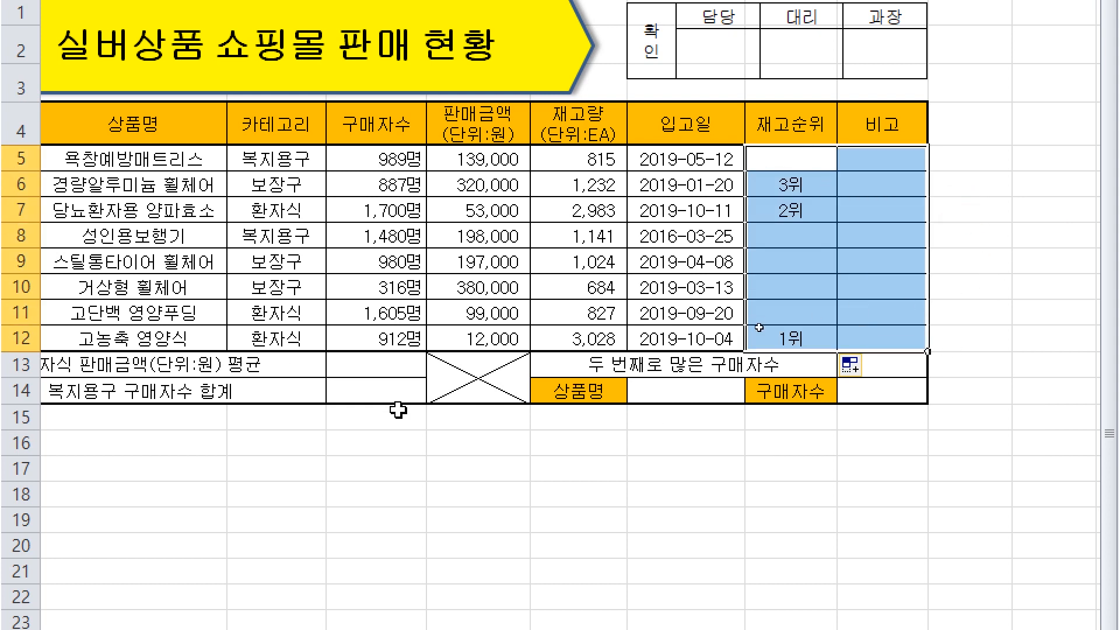
ctrl+click(394, 366)
ctrl+click(395, 394)
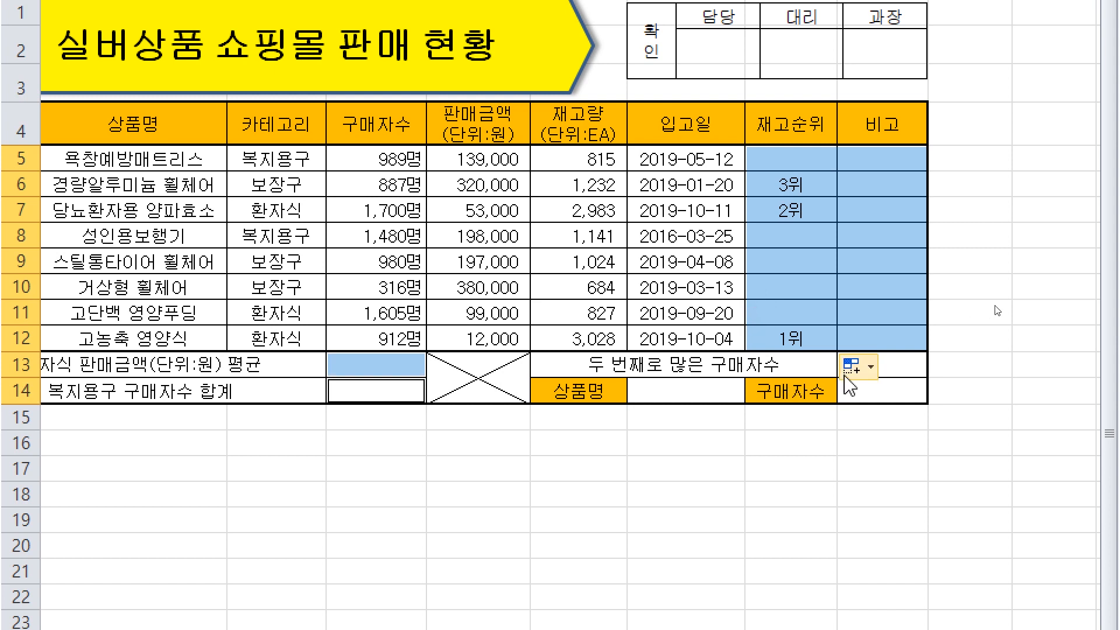
ctrl+click(898, 362)
ctrl+click(898, 392)
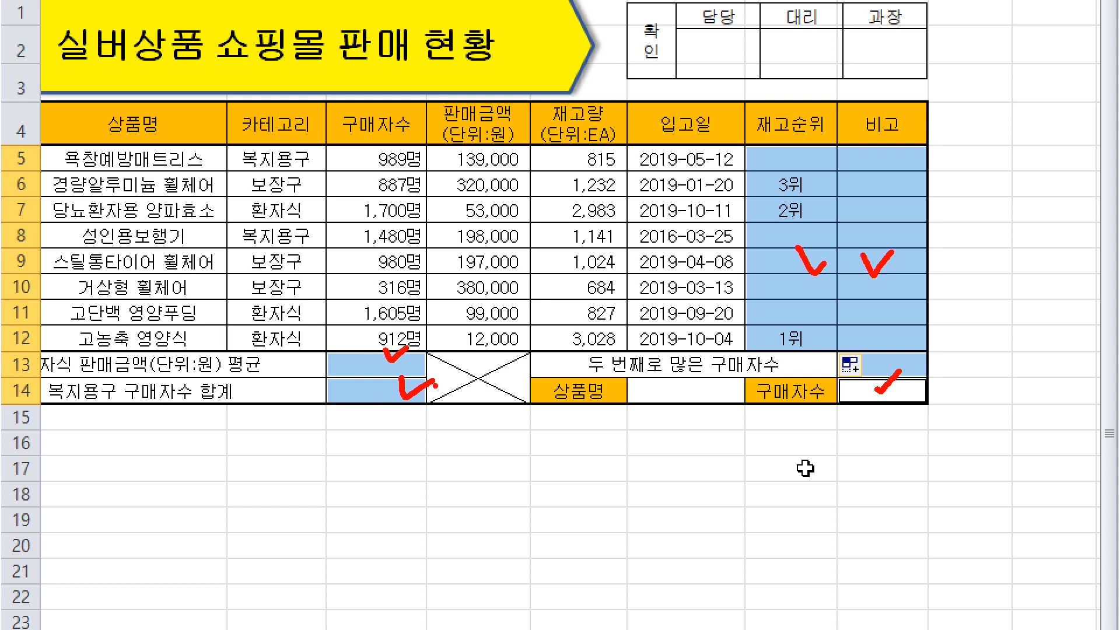
mouse_move(354, 431)
mouse_down()
mouse_move(304, 438)
mouse_move(411, 443)
mouse_move(375, 437)
mouse_up()
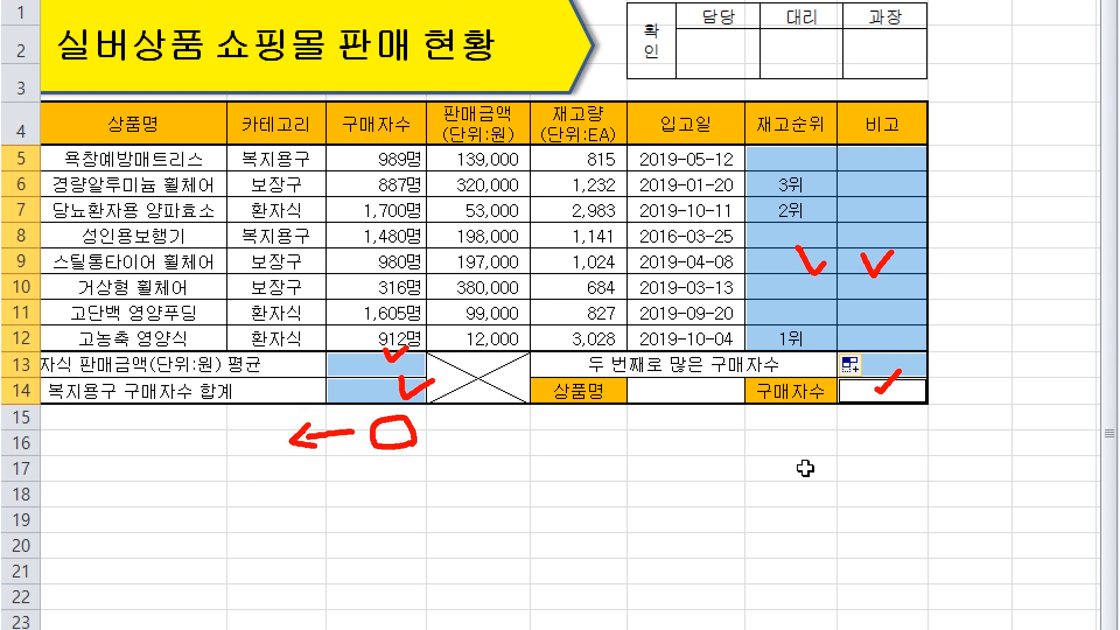
mouse_move(446, 436)
mouse_down()
mouse_move(493, 437)
mouse_move(464, 458)
mouse_up()
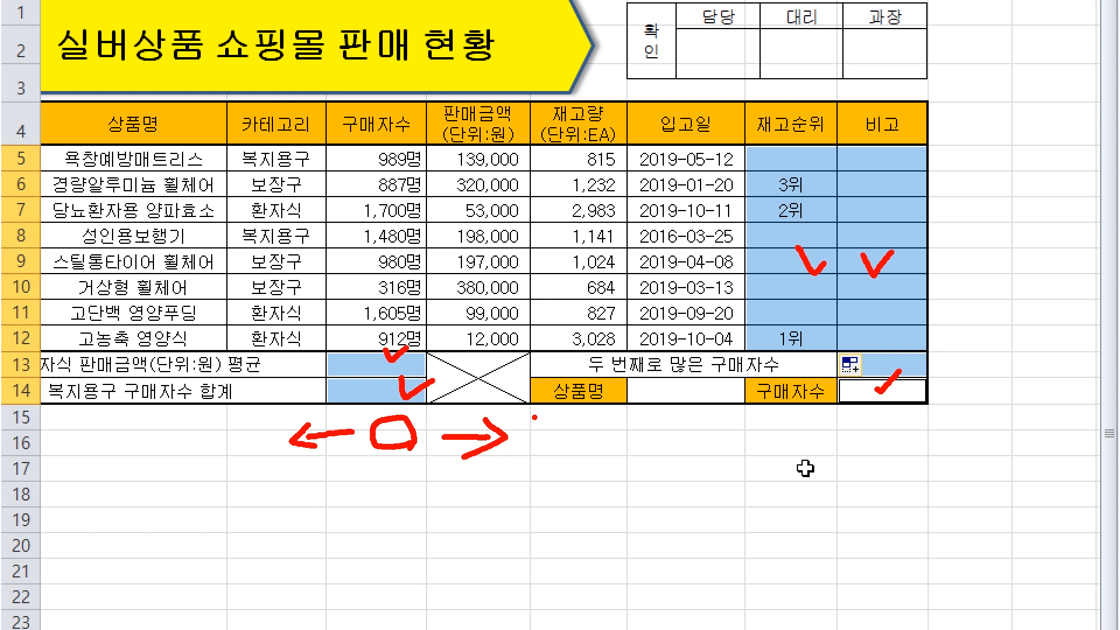
mouse_move(817, 227)
mouse_down()
mouse_move(744, 195)
mouse_move(781, 156)
mouse_move(814, 227)
mouse_up()
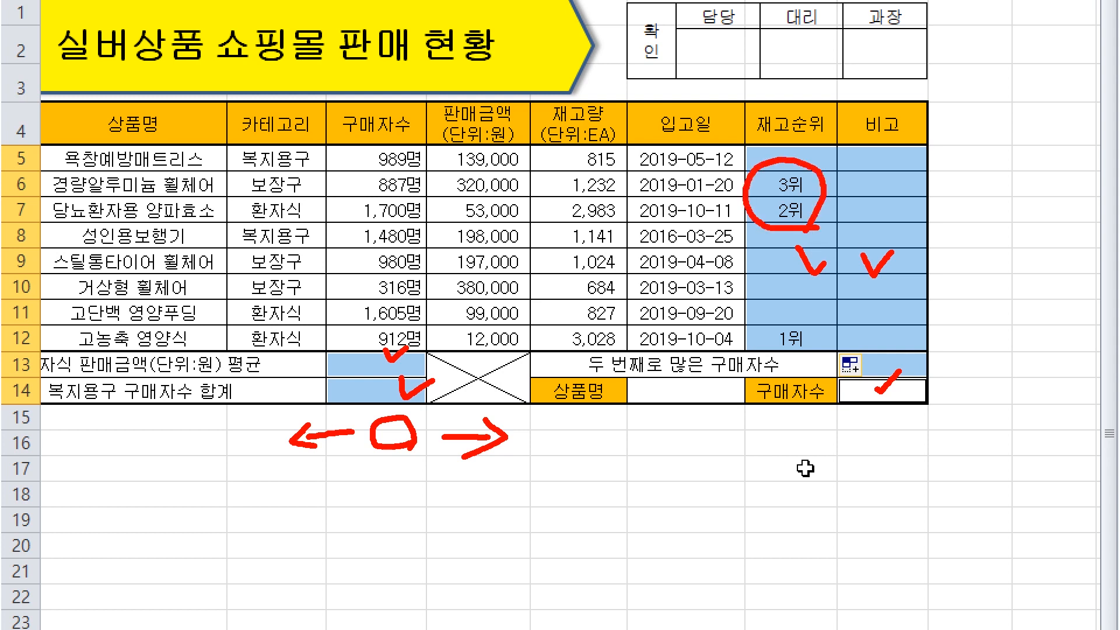
drag(579, 441, 638, 441)
mouse_move(627, 421)
mouse_down()
mouse_move(619, 458)
mouse_move(601, 462)
mouse_up()
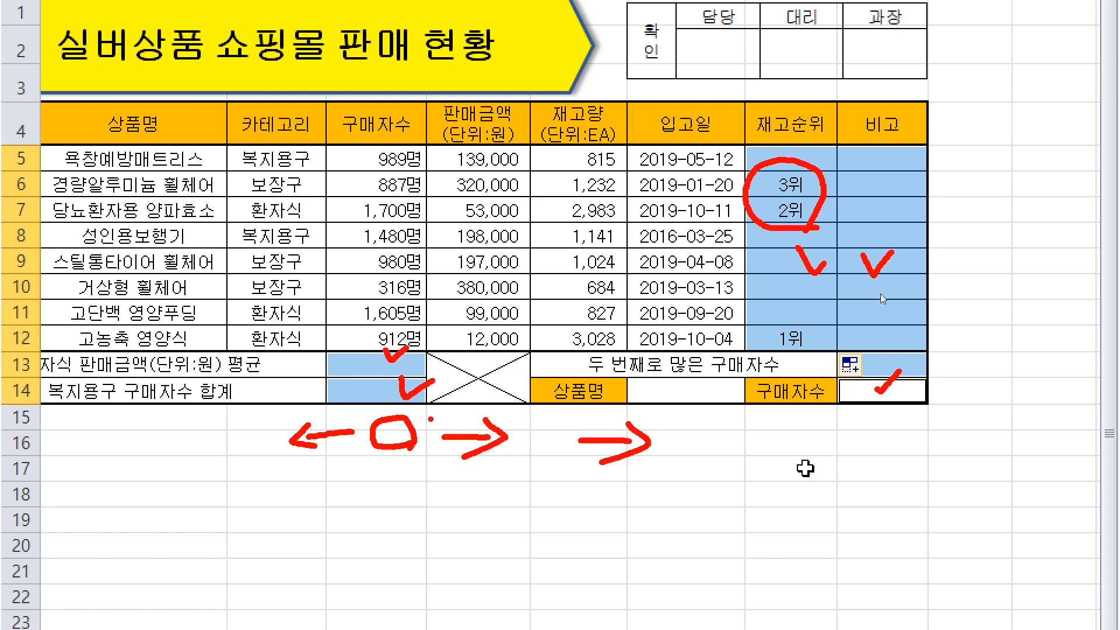
key(Escape)
Read the condition in the exam PDF about the data validation for cell H14
click(669, 416)
click(717, 389)
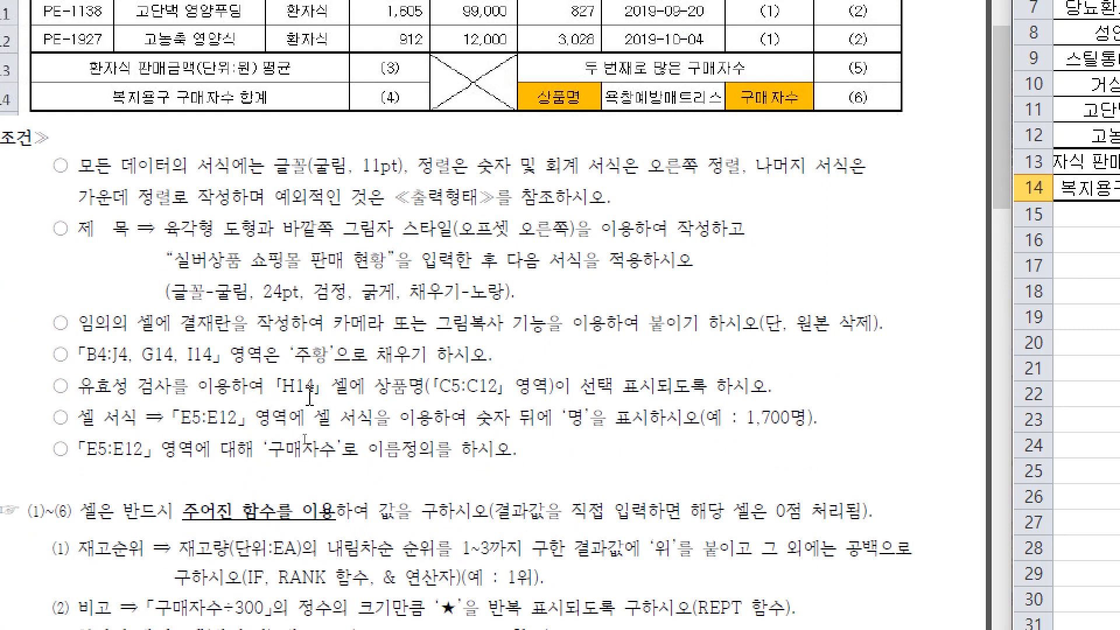
scroll(356, 391, down, 1)
scroll(368, 408, up, 1)
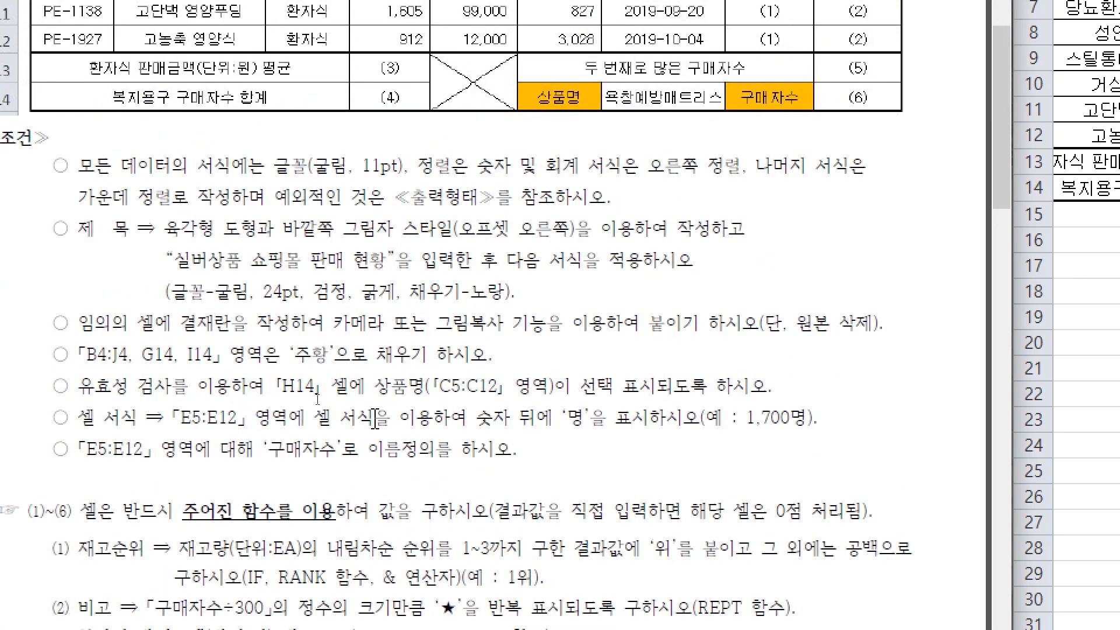
drag(128, 400, 432, 397)
click(343, 393)
click(279, 381)
drag(293, 382, 745, 388)
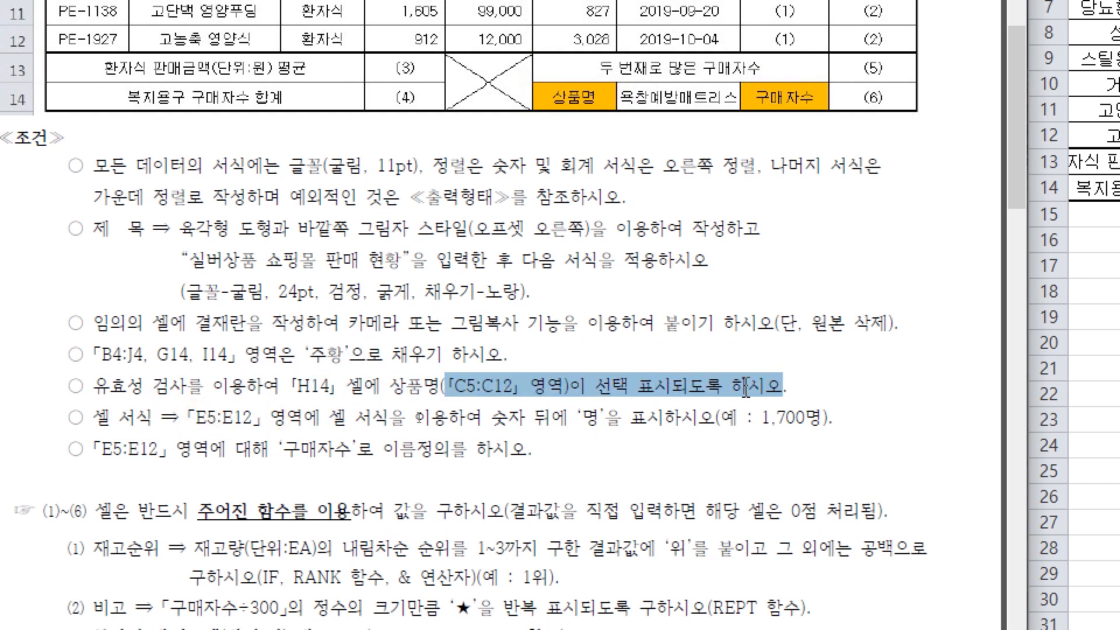
click(351, 389)
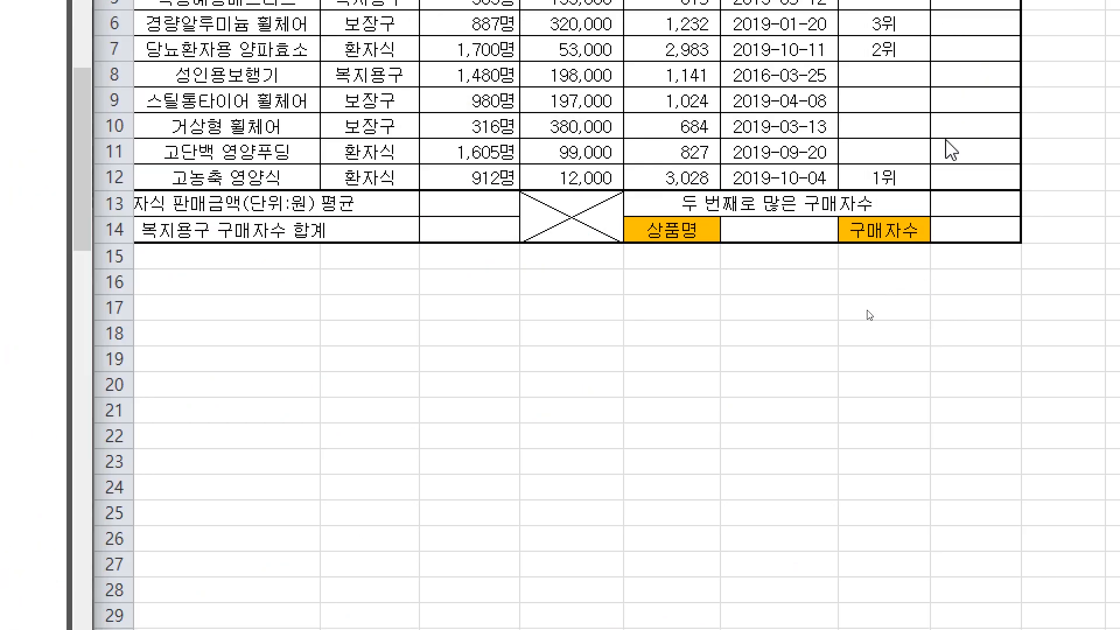
Set up a data validation rule on cell H14 that allows only a list (목록)
click(792, 237)
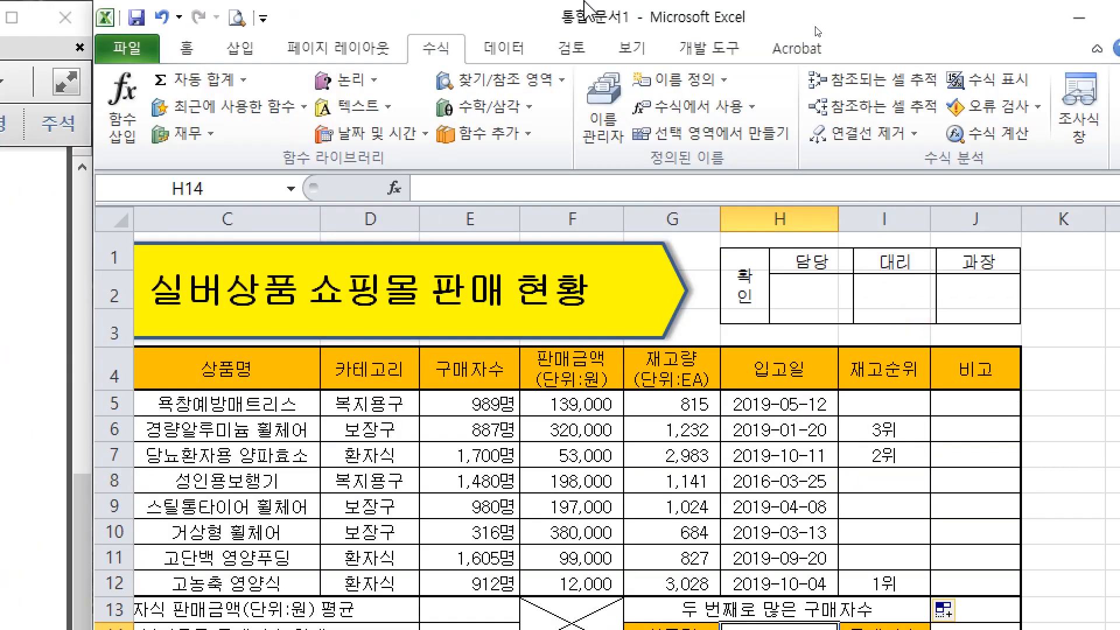
click(503, 48)
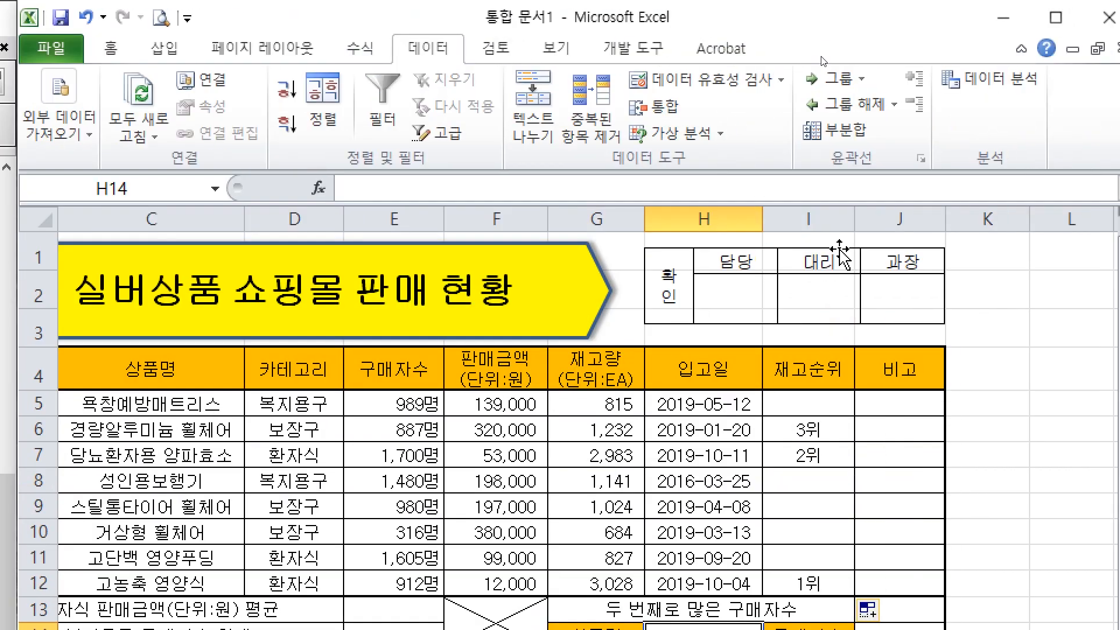
click(703, 82)
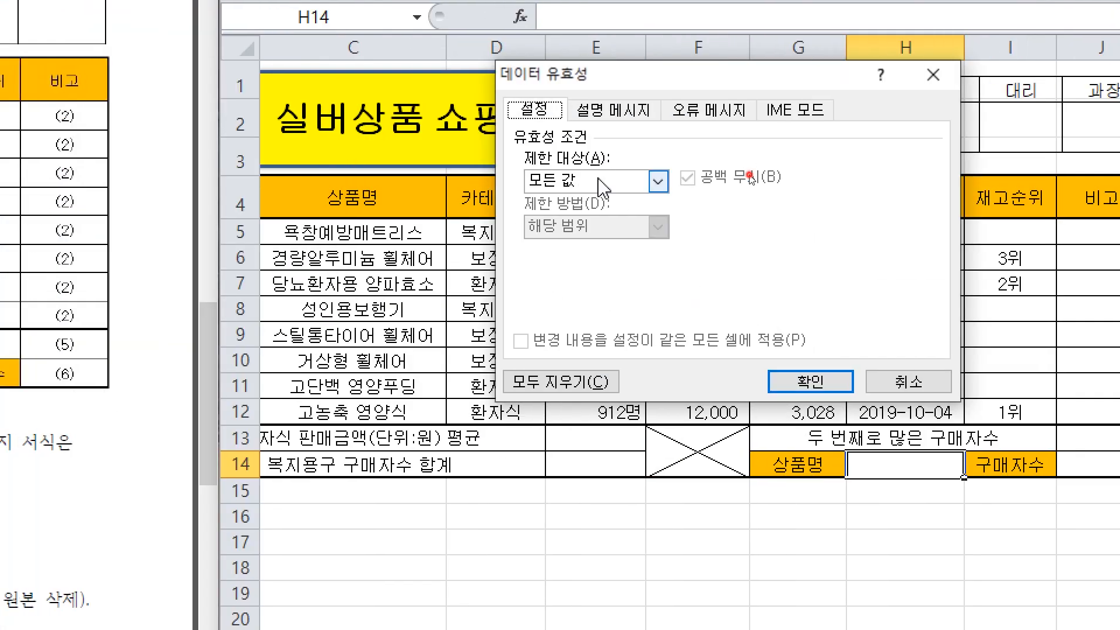
click(457, 353)
click(623, 244)
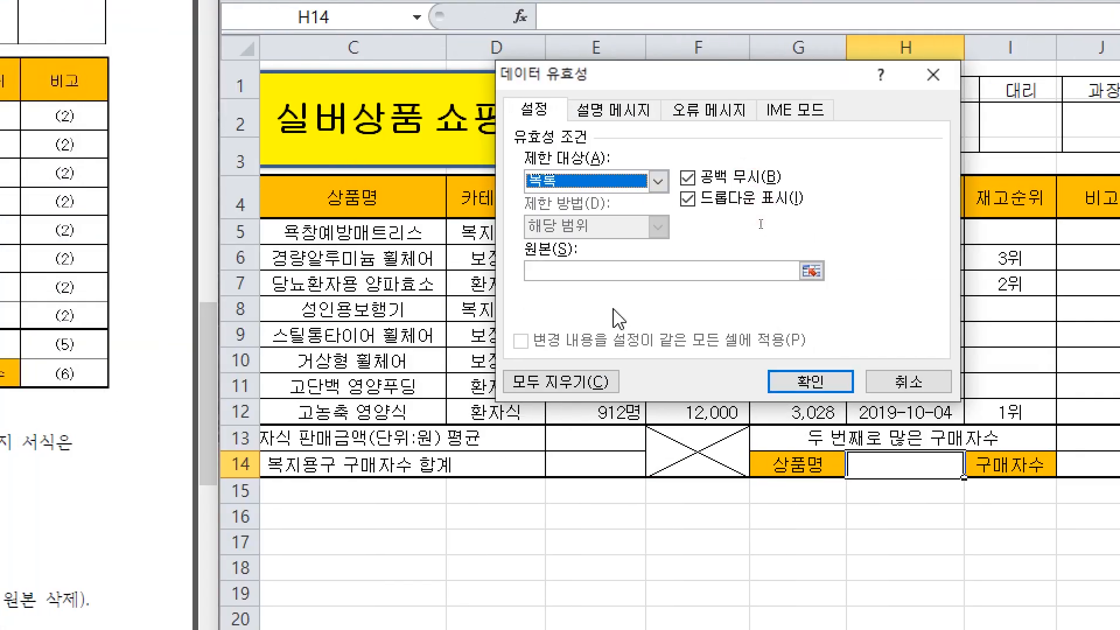
click(604, 190)
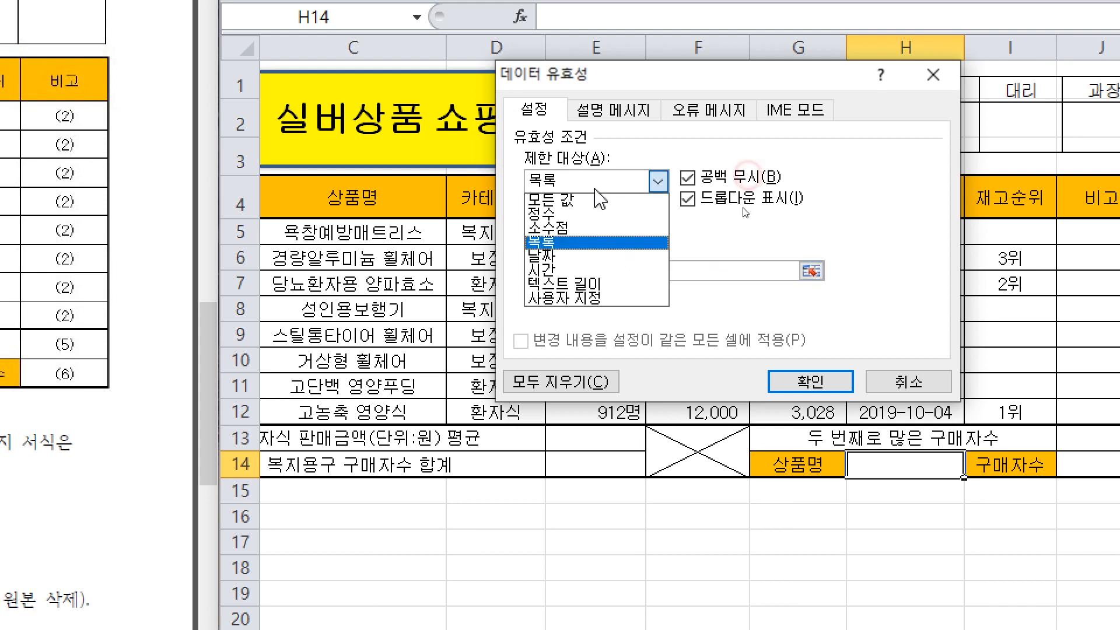
click(573, 247)
click(601, 267)
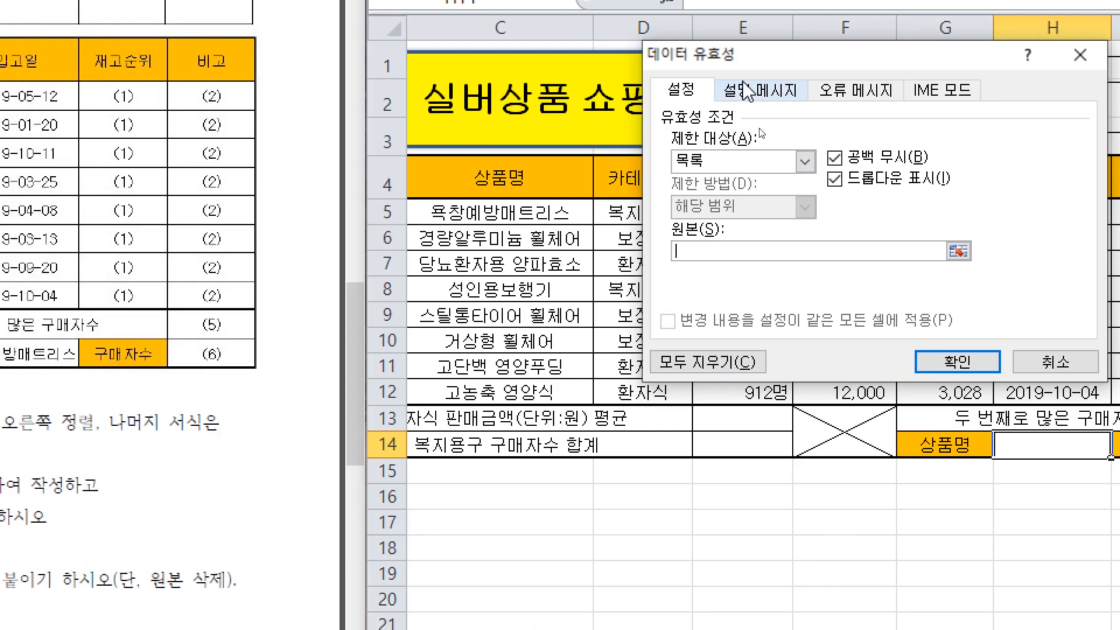
Use the product names in C5:C12 as the validation list's source and apply the rule
drag(770, 62, 861, 66)
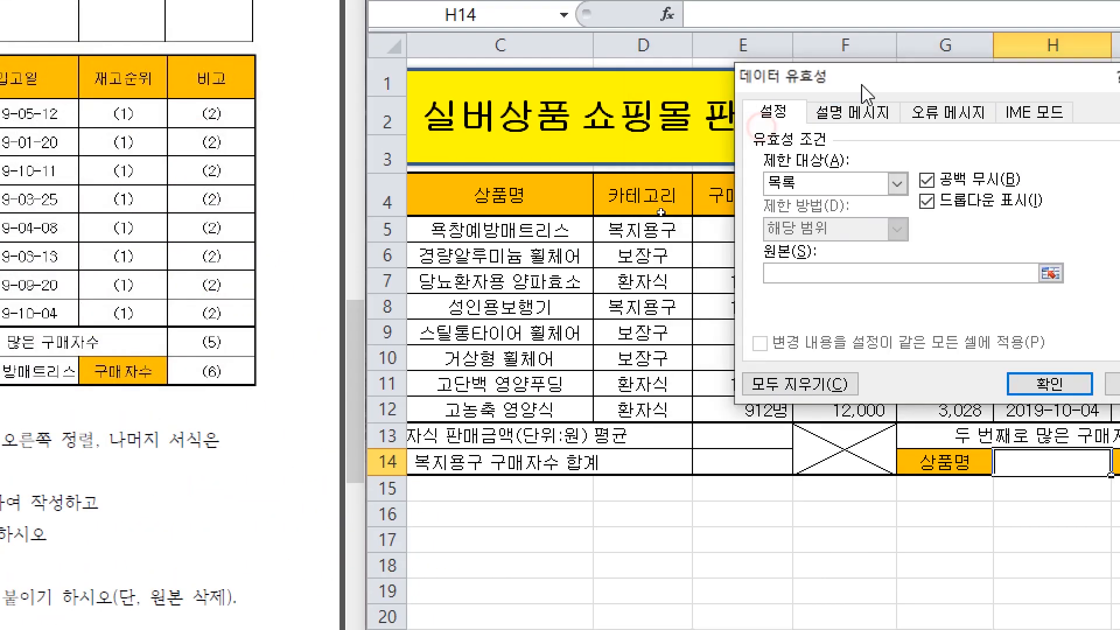
drag(533, 230, 530, 344)
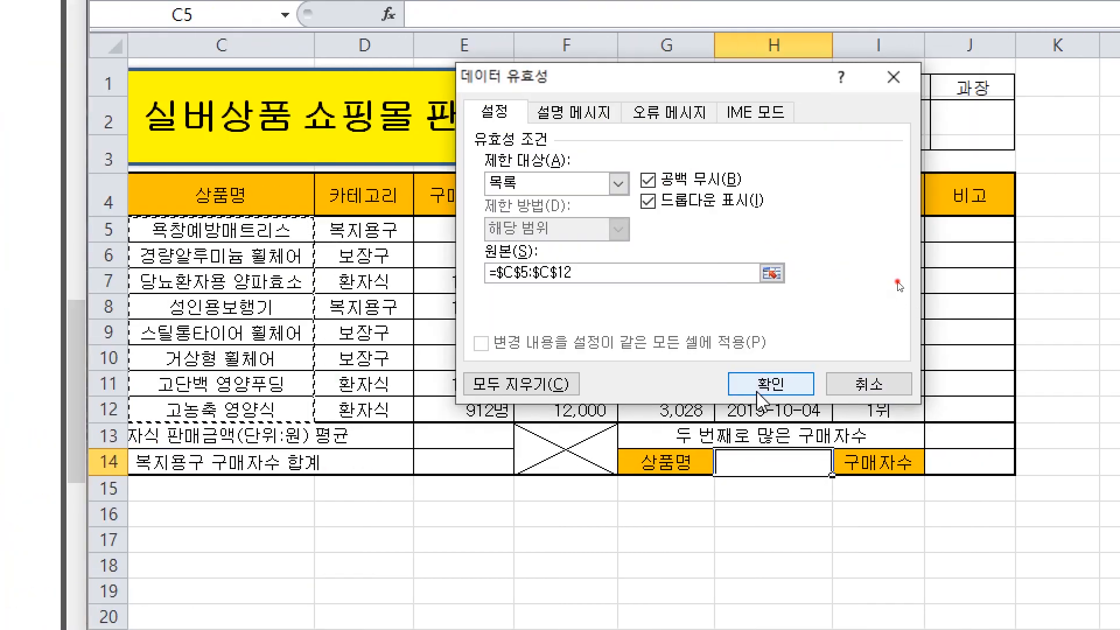
click(769, 450)
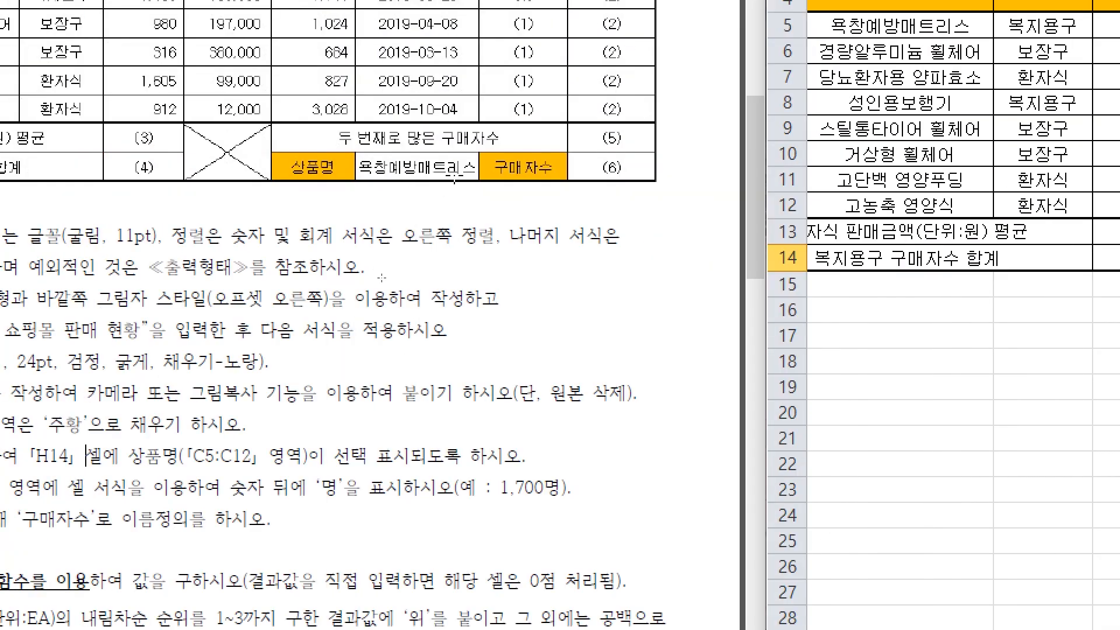
Choose 욕창예방매트리스 from the list in cell H14
click(978, 258)
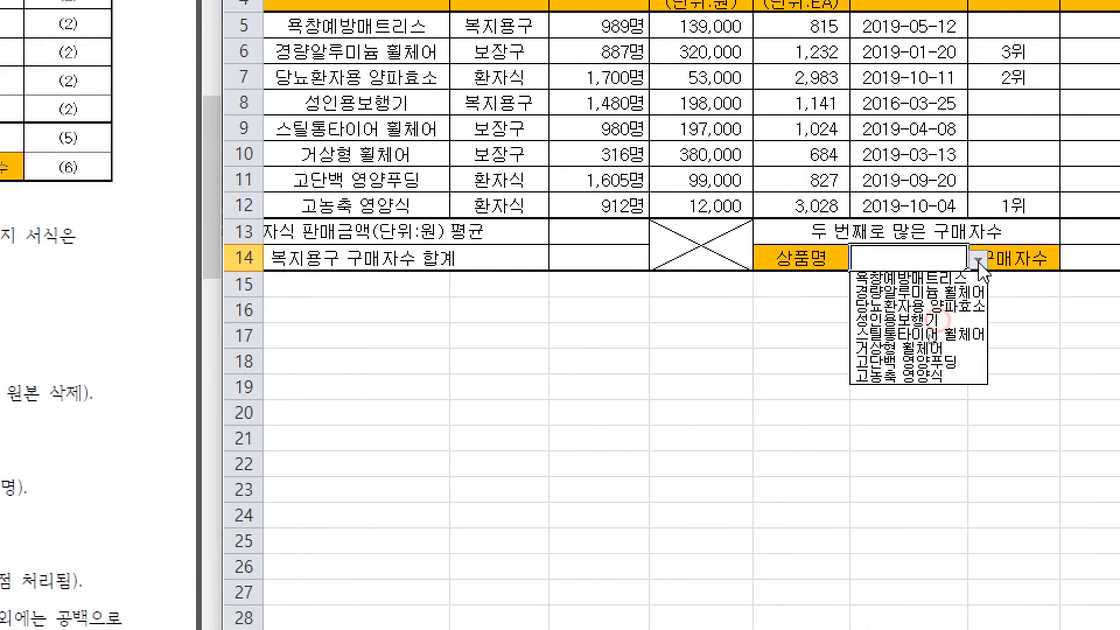
click(958, 282)
click(1023, 337)
click(980, 186)
click(666, 434)
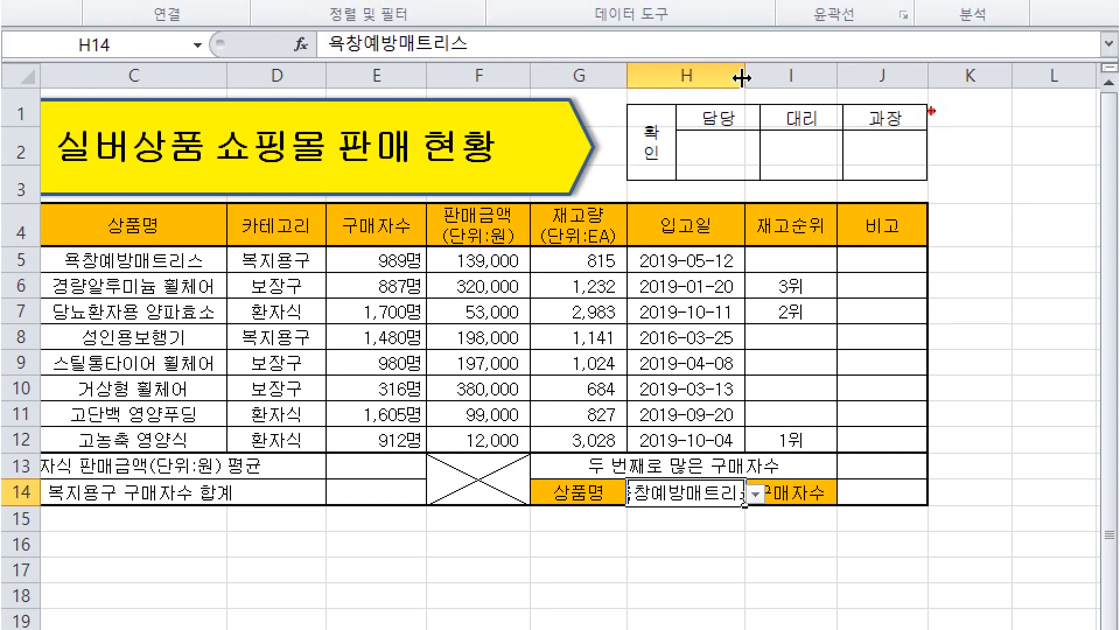
Widen column H to fit the product name in H14 and realign the approval box with the table's right edge
drag(742, 78, 787, 77)
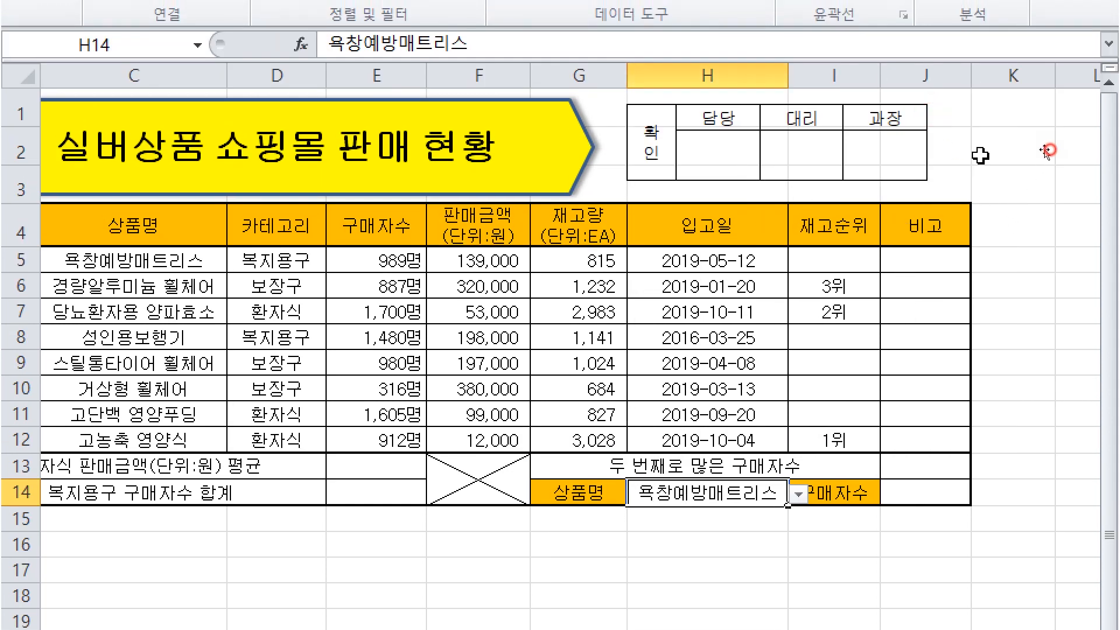
click(1008, 147)
drag(899, 154, 945, 166)
click(1040, 313)
click(659, 472)
click(723, 518)
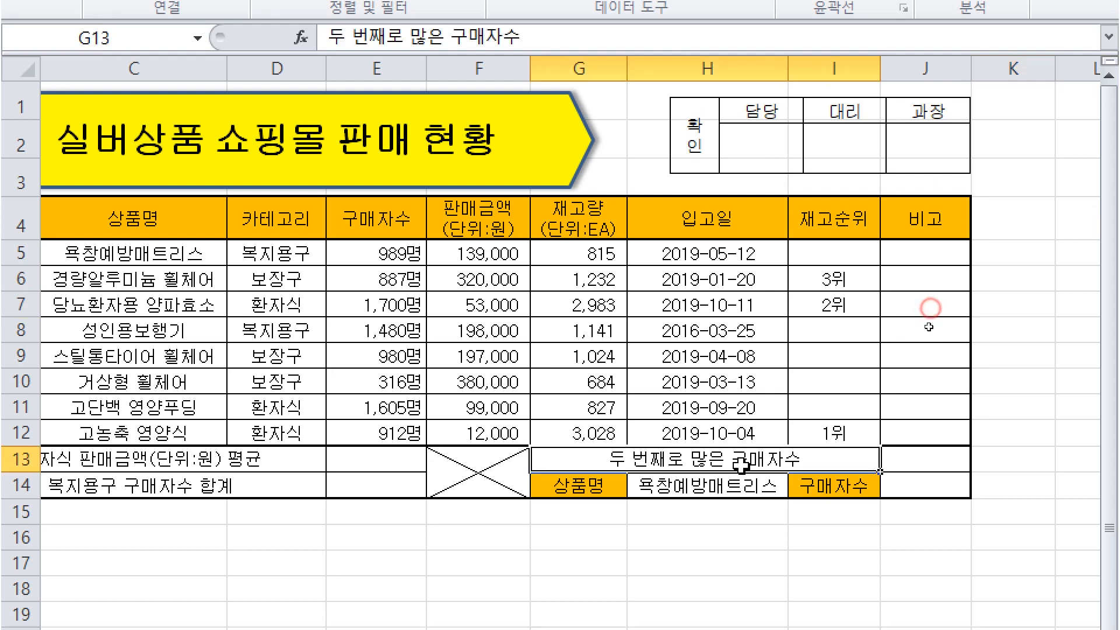
click(735, 479)
key(ctrl+2)
drag(742, 106, 738, 303)
mouse_move(715, 265)
mouse_down()
mouse_move(727, 285)
mouse_move(759, 269)
mouse_up()
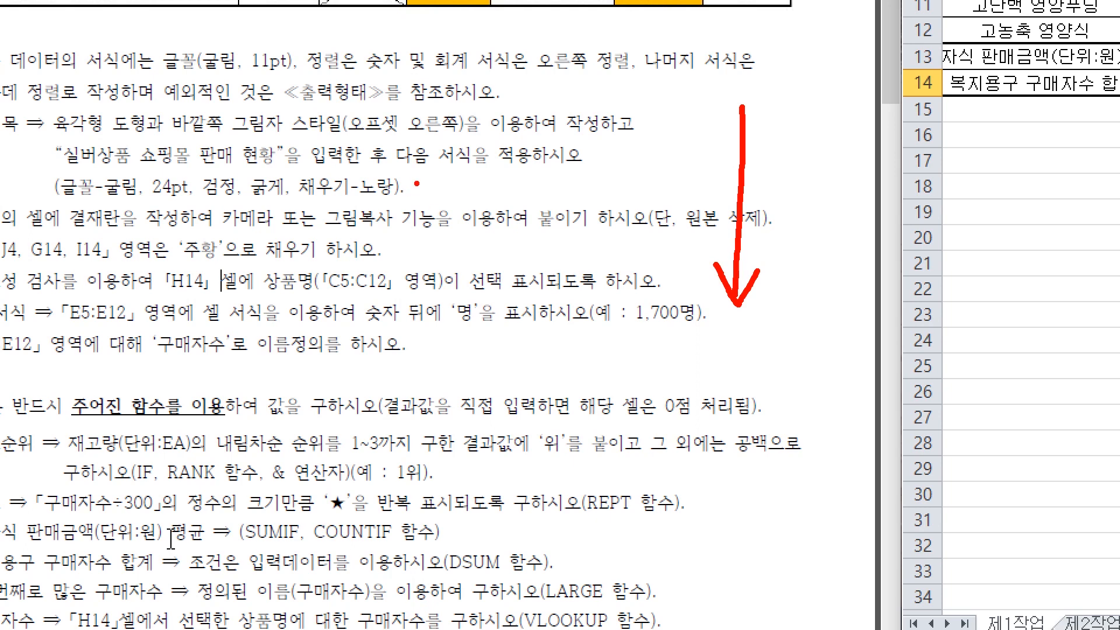
drag(413, 182, 435, 169)
mouse_move(403, 240)
mouse_down()
mouse_move(419, 257)
mouse_move(402, 240)
mouse_up()
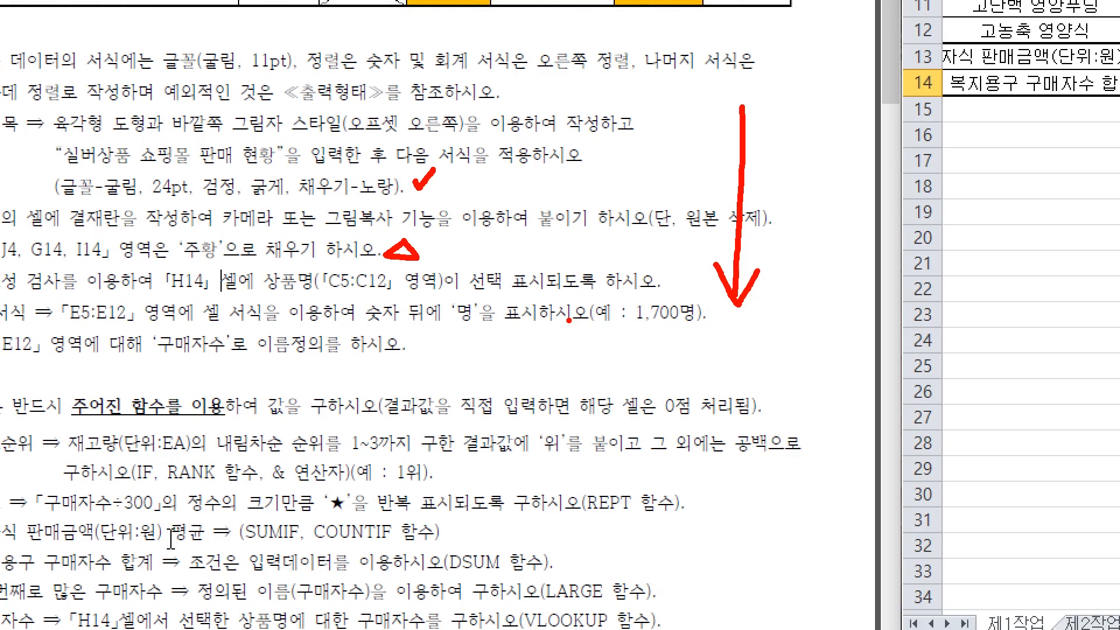
key(Escape)
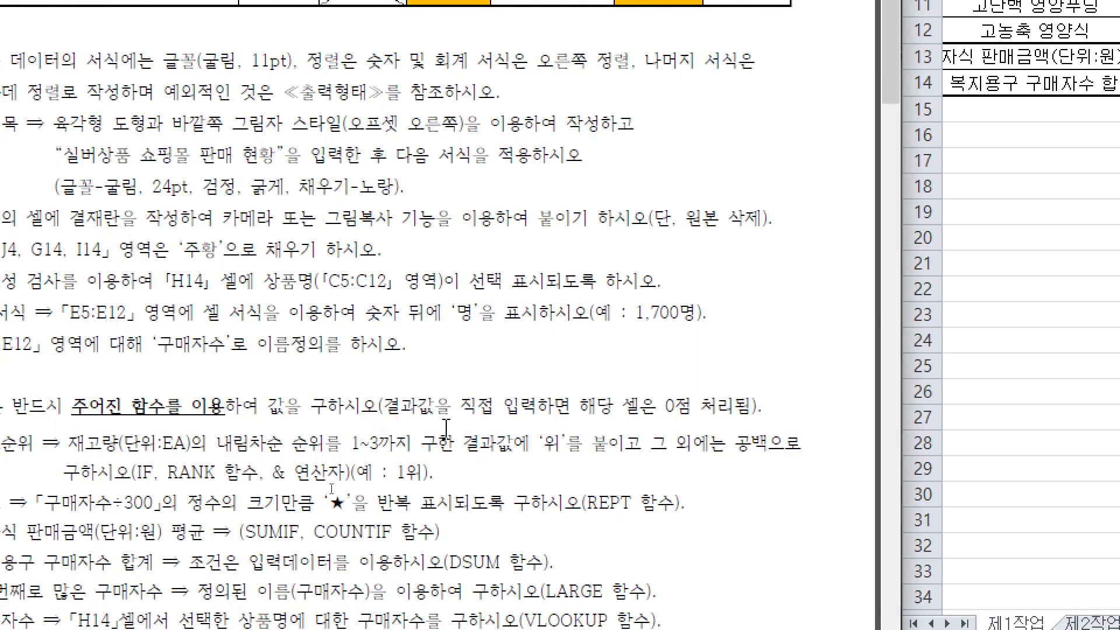
Read requirement (2) in the exam PDF on filling 비고 with the REPT function
scroll(158, 526, down, 1)
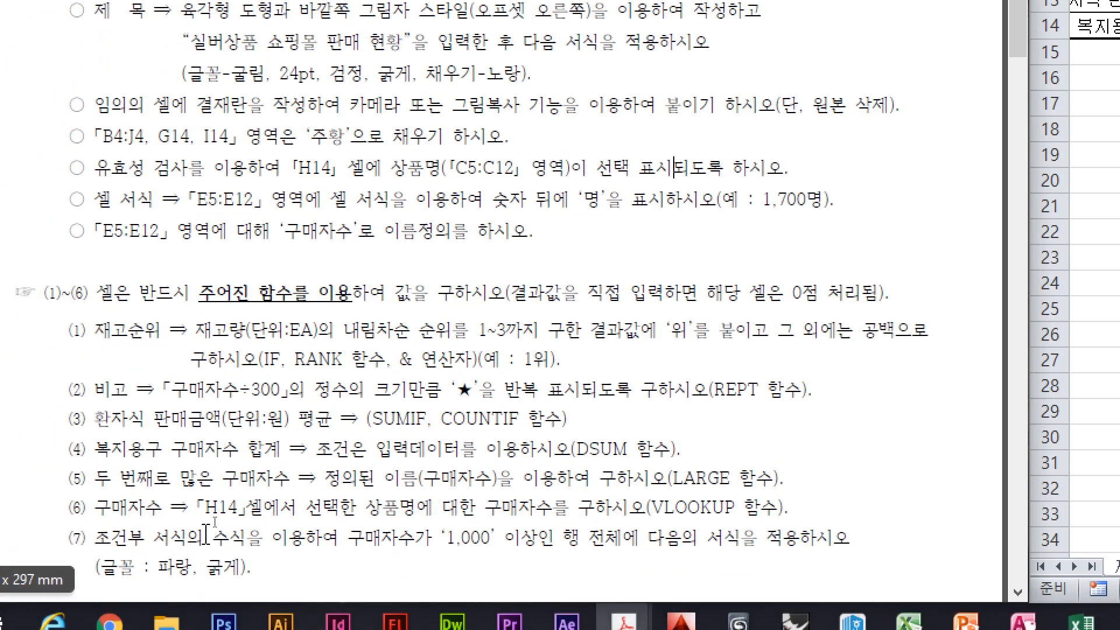
scroll(148, 516, down, 3)
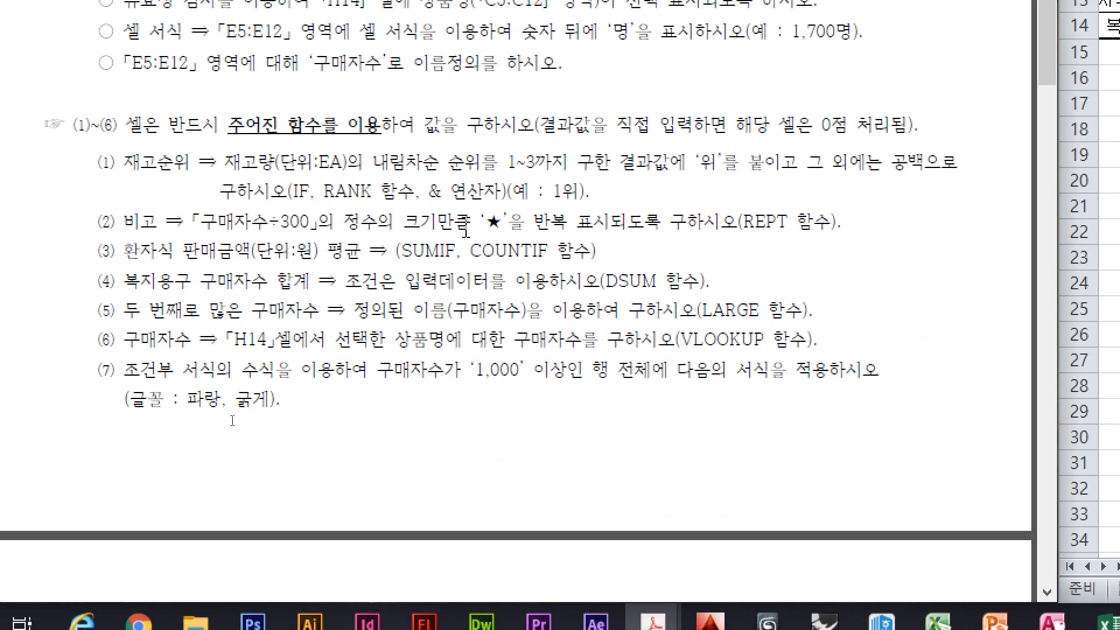
click(352, 223)
drag(352, 223, 504, 224)
click(488, 231)
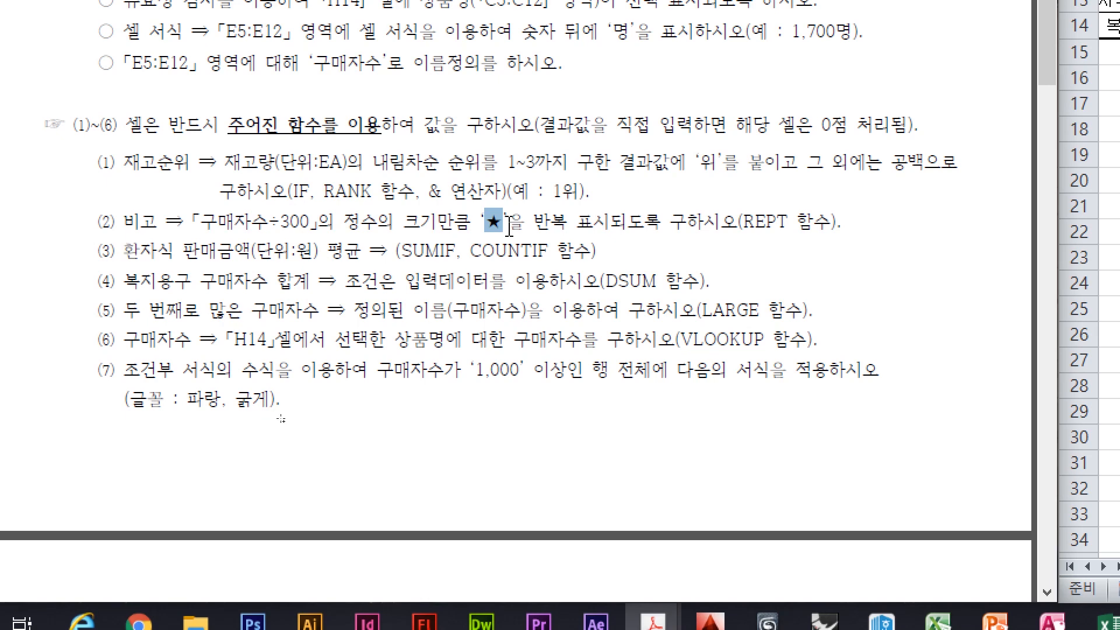
mouse_move(534, 222)
mouse_down()
mouse_move(815, 233)
mouse_move(759, 232)
mouse_move(762, 297)
mouse_move(768, 281)
mouse_move(786, 297)
mouse_up()
click(737, 238)
click(801, 232)
mouse_move(786, 281)
mouse_down()
mouse_move(818, 273)
mouse_move(818, 298)
mouse_up()
mouse_move(830, 260)
mouse_down()
mouse_move(828, 300)
mouse_move(835, 284)
mouse_move(880, 288)
mouse_up()
mouse_move(892, 269)
mouse_down()
mouse_move(900, 286)
mouse_move(917, 281)
mouse_up()
mouse_move(928, 256)
mouse_down()
mouse_move(929, 280)
mouse_move(959, 302)
mouse_up()
drag(912, 270, 934, 269)
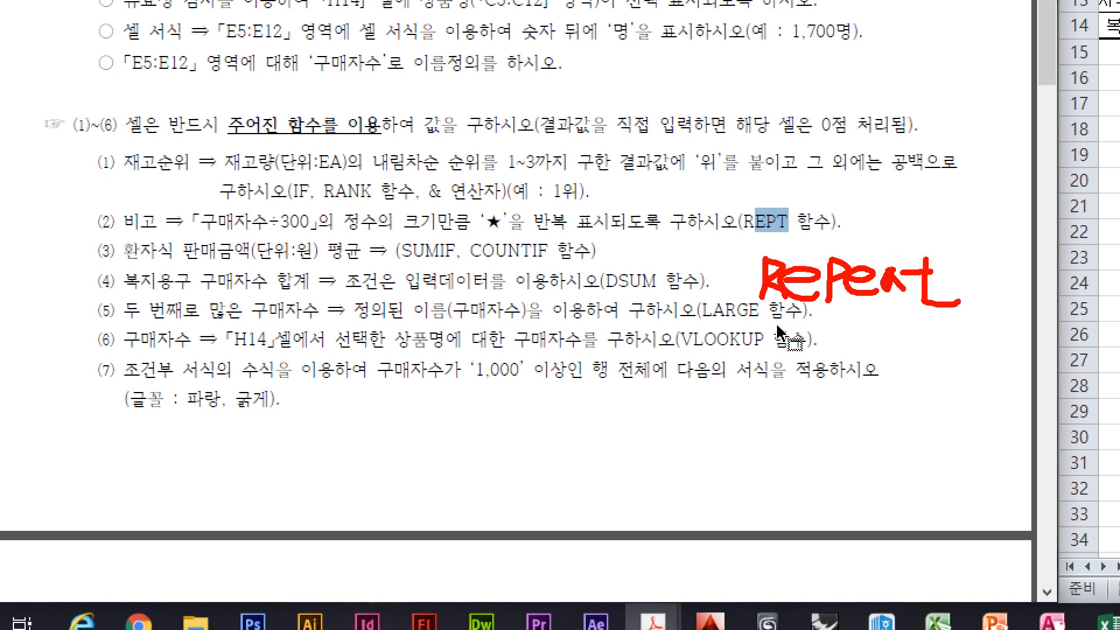
mouse_move(879, 256)
mouse_down()
mouse_move(875, 212)
mouse_move(853, 215)
mouse_up()
mouse_move(861, 200)
mouse_down()
mouse_move(845, 215)
mouse_move(859, 233)
mouse_up()
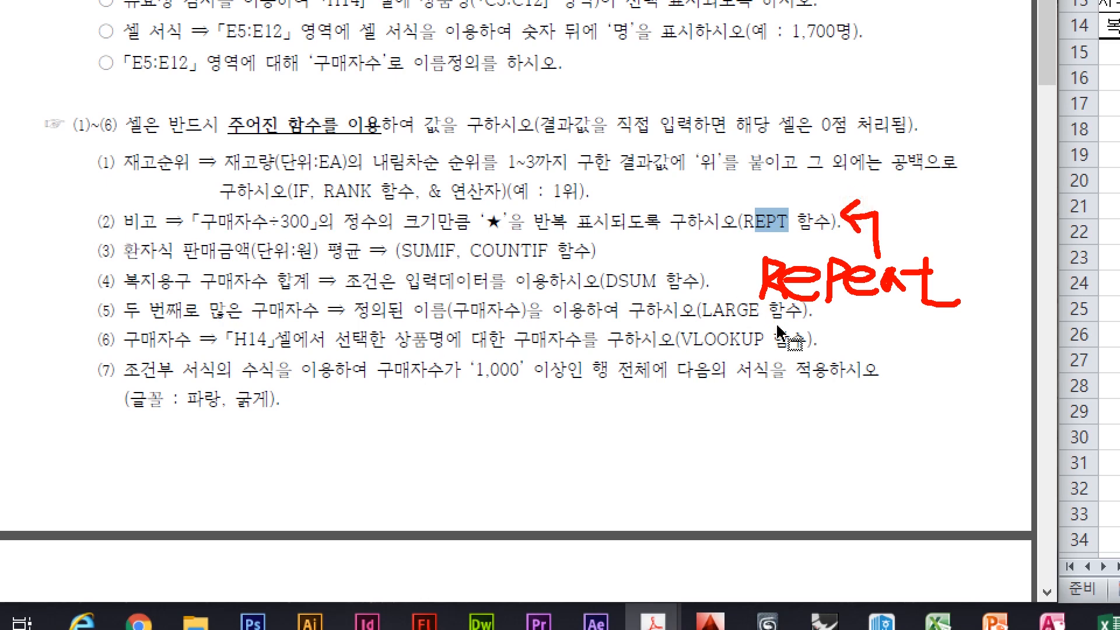
mouse_move(516, 233)
mouse_down()
mouse_move(474, 231)
mouse_move(519, 198)
mouse_move(506, 243)
mouse_up()
mouse_move(189, 239)
mouse_down()
mouse_move(316, 237)
mouse_move(194, 198)
mouse_move(182, 240)
mouse_up()
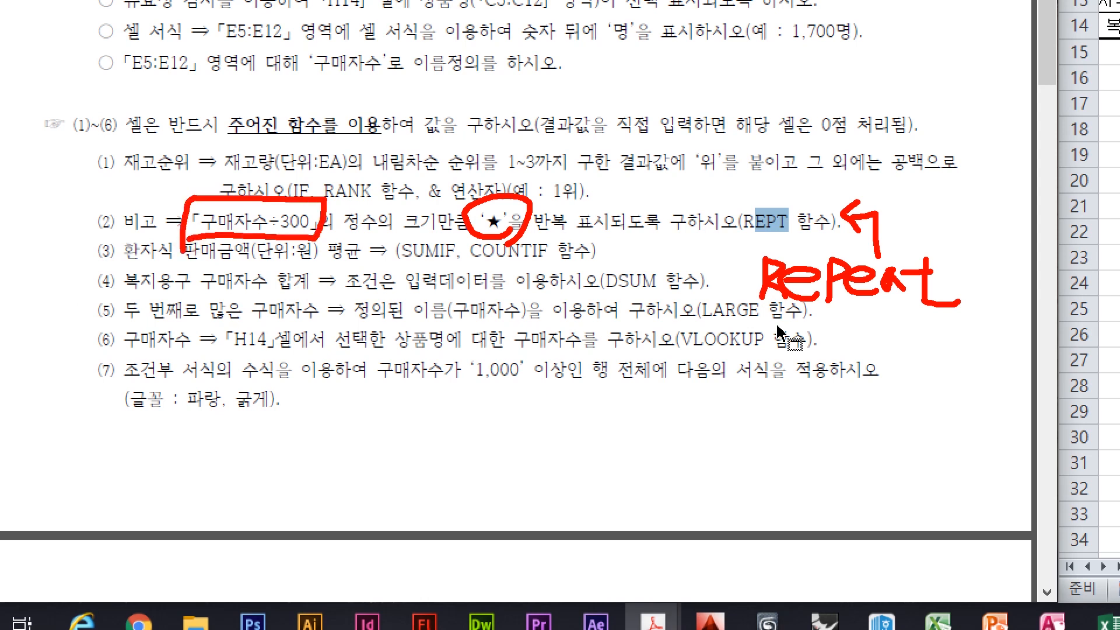
Examine the 구매자수 value of the first product in the exam PDF's sample table
key(Escape)
scroll(304, 258, up, 11)
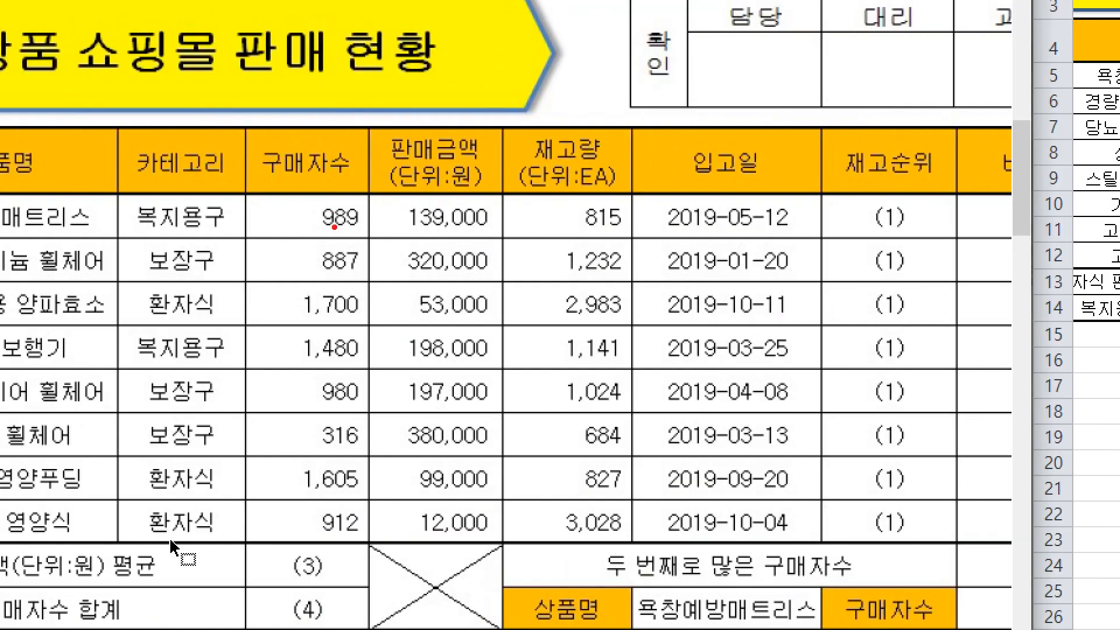
mouse_move(334, 227)
mouse_down()
mouse_move(327, 240)
mouse_move(363, 204)
mouse_move(358, 233)
mouse_up()
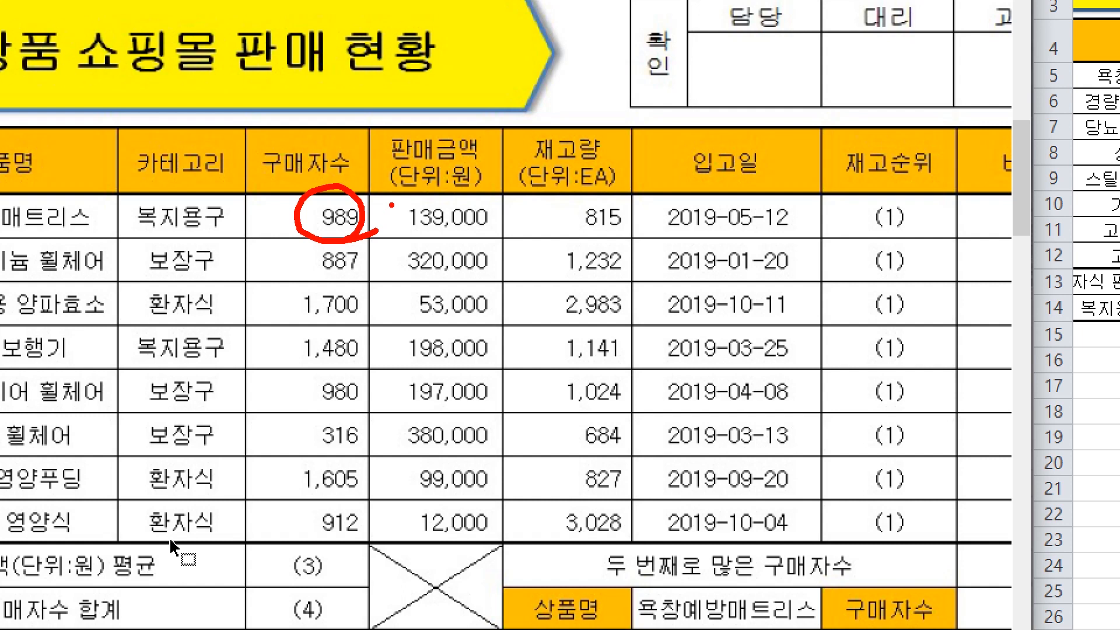
Examine in the exam PDF's sample table how the first product's 구매자수 divided by 300 determines the number of ★ in 비고
mouse_move(397, 198)
mouse_down()
mouse_move(377, 243)
mouse_move(481, 219)
mouse_move(536, 234)
mouse_up()
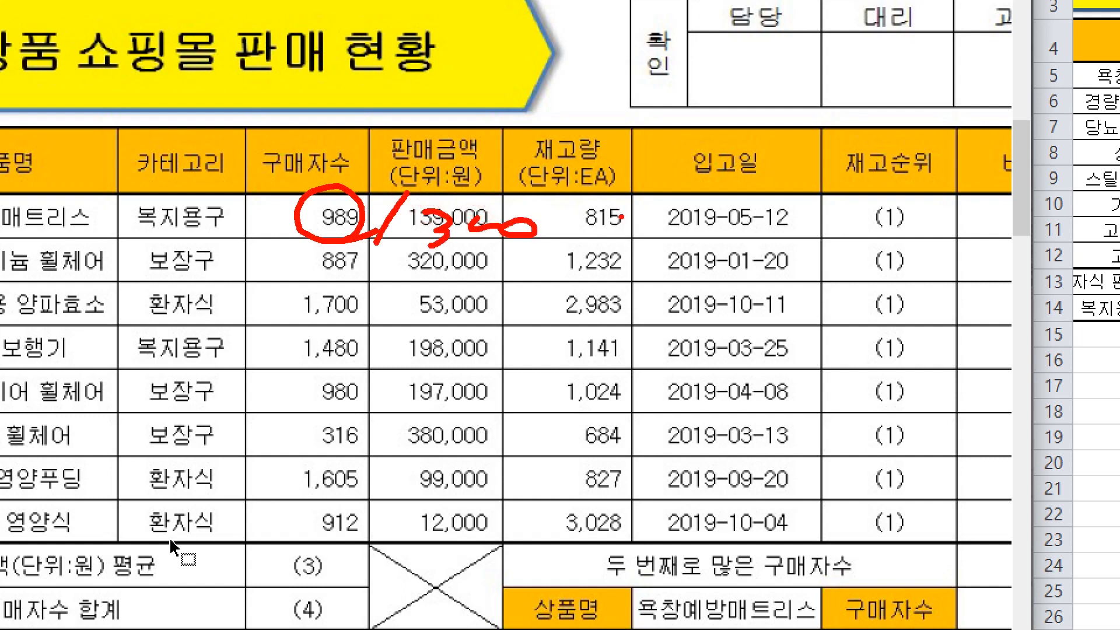
drag(675, 201, 680, 240)
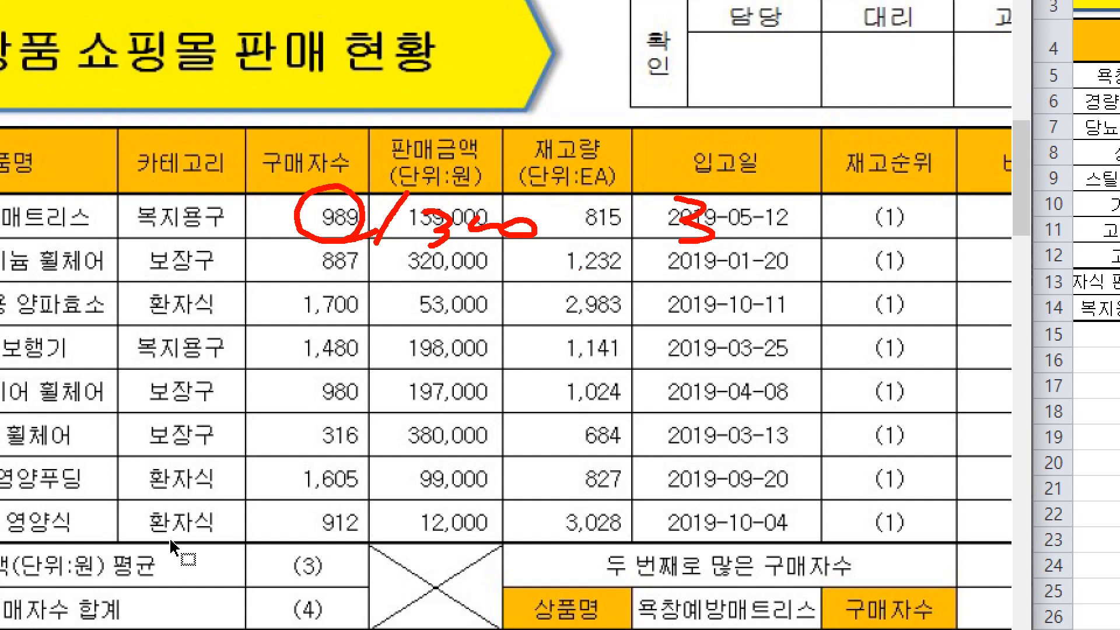
key(Escape)
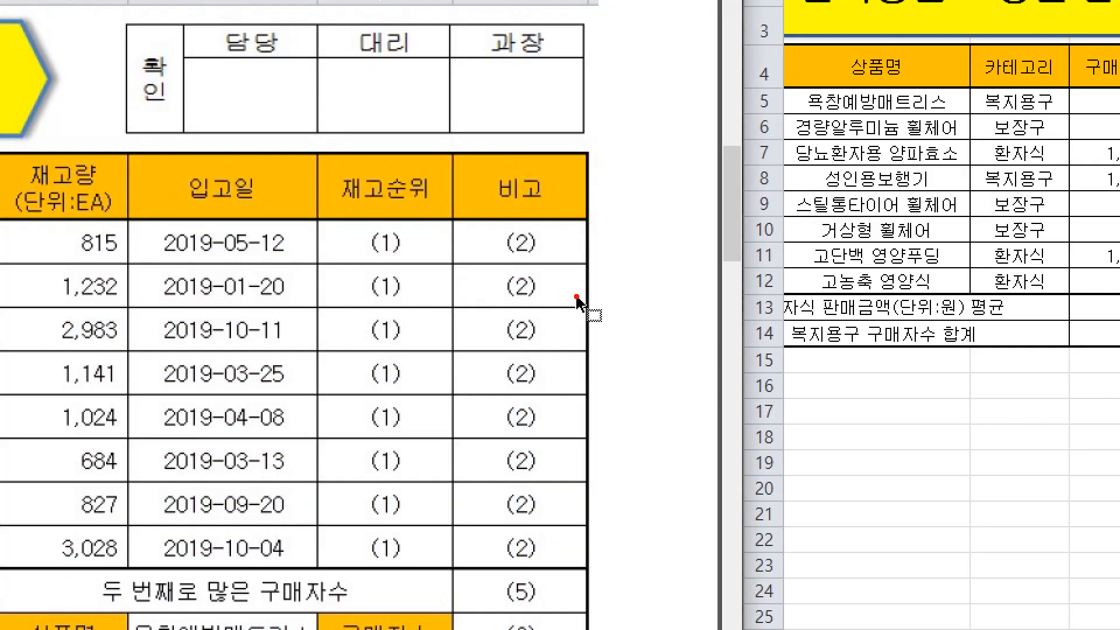
mouse_move(593, 227)
mouse_down()
mouse_move(590, 253)
mouse_move(592, 237)
mouse_move(667, 231)
mouse_up()
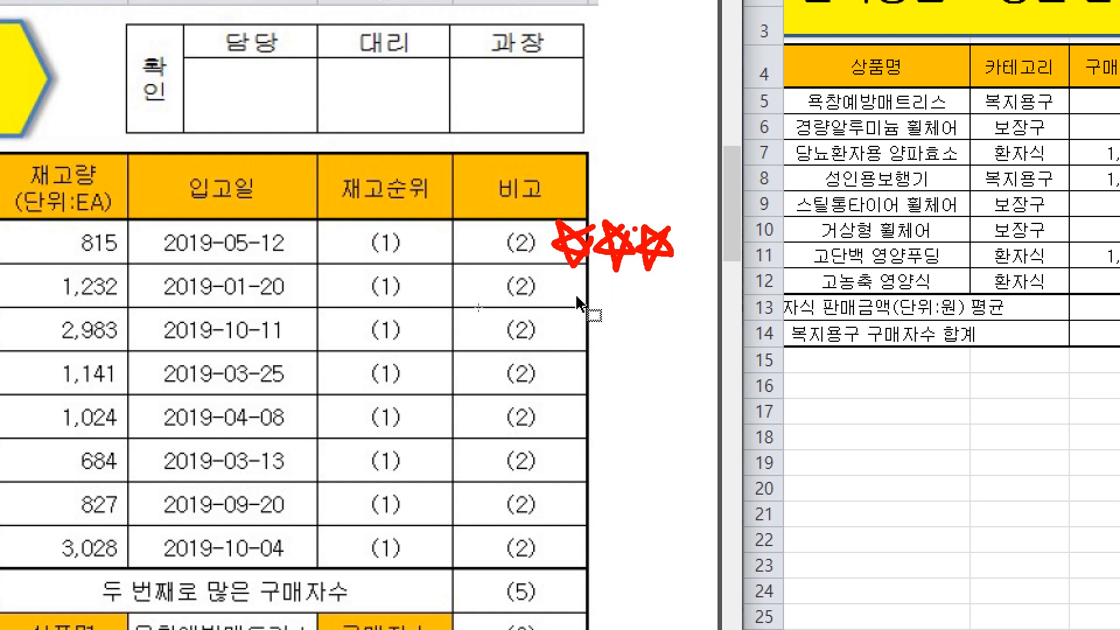
key(Escape)
Enter =REPT("★",E5/300) in cell J5 to show the first product's 비고 as stars
click(522, 261)
click(814, 176)
click(952, 96)
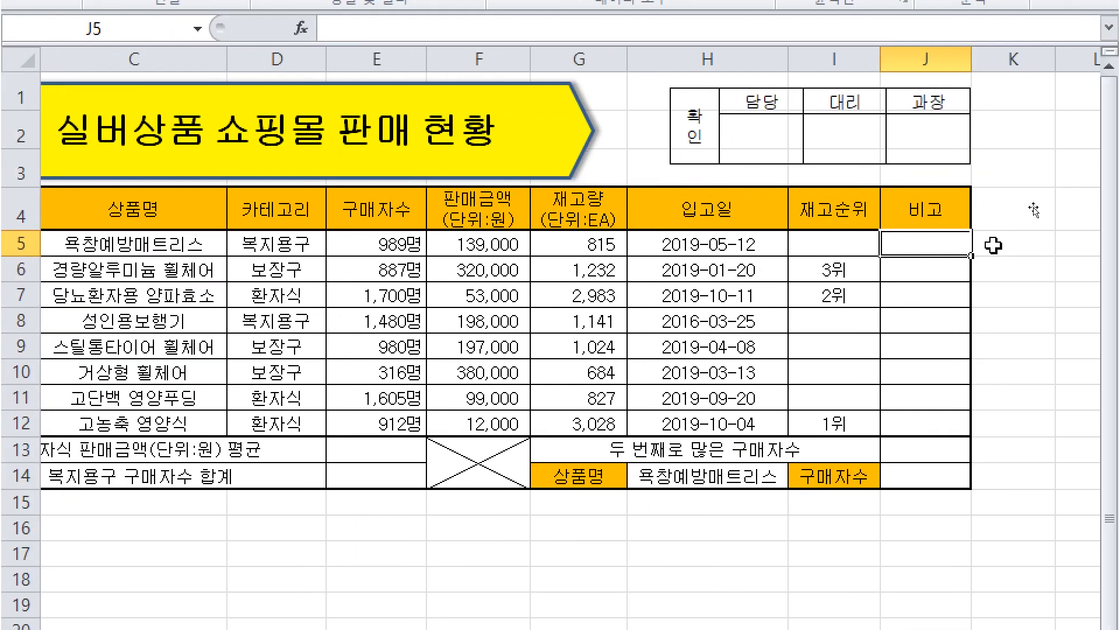
text(=R)
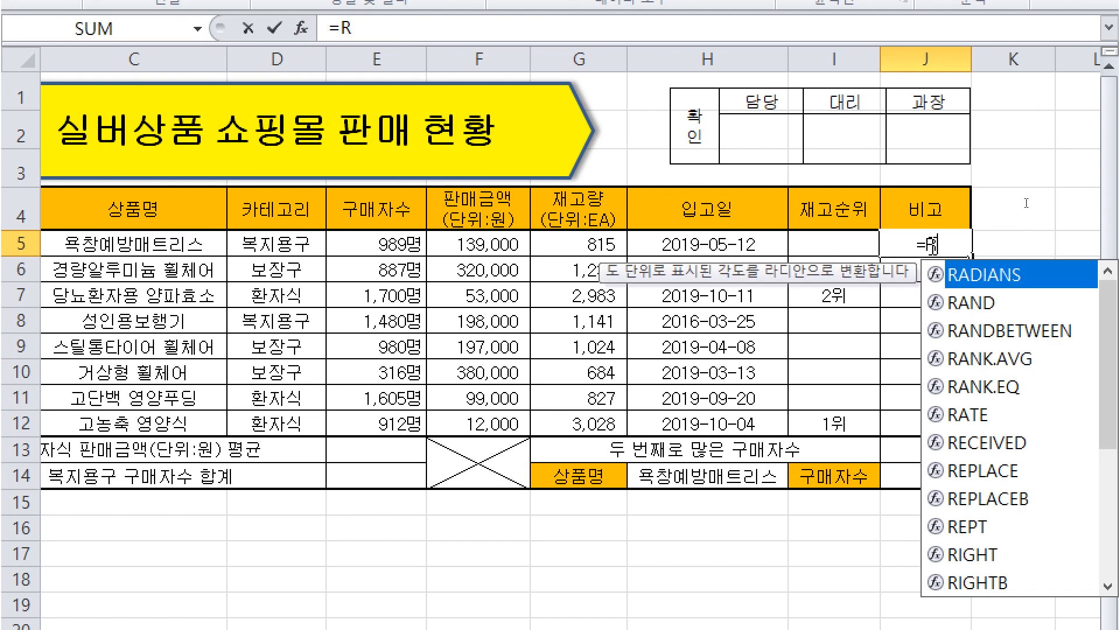
text(EPT()
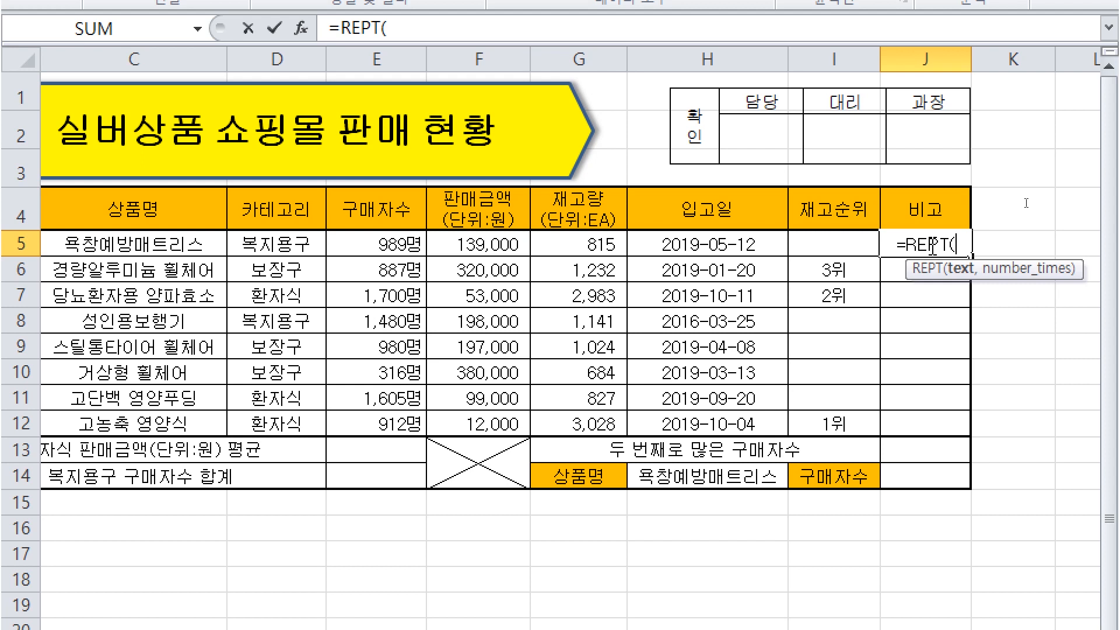
text("ㅁ)
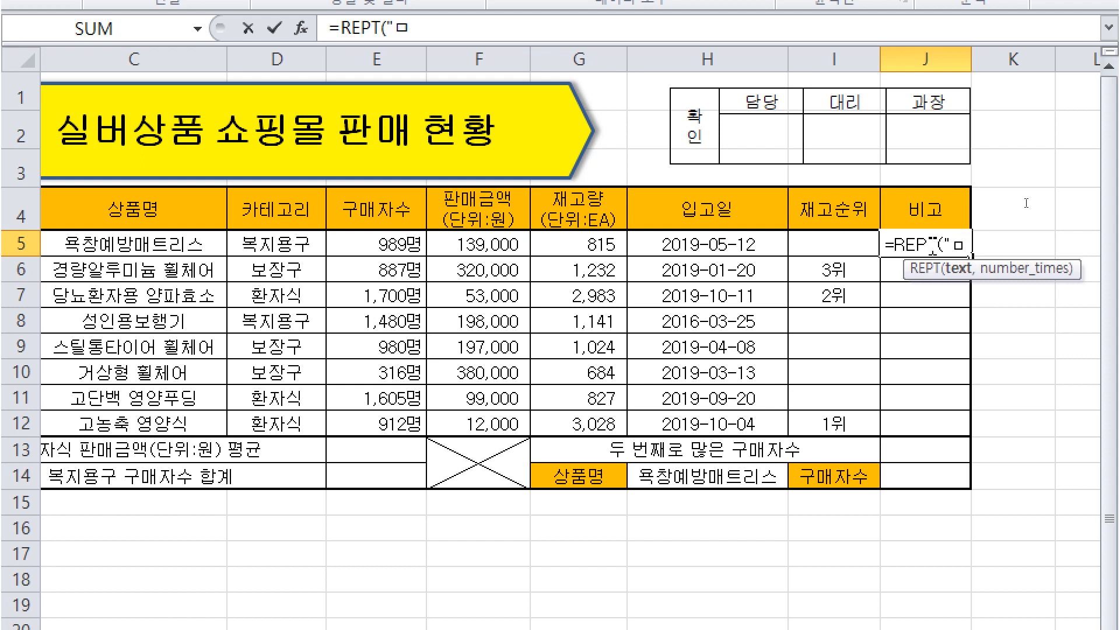
key(Hangul_Hanja)
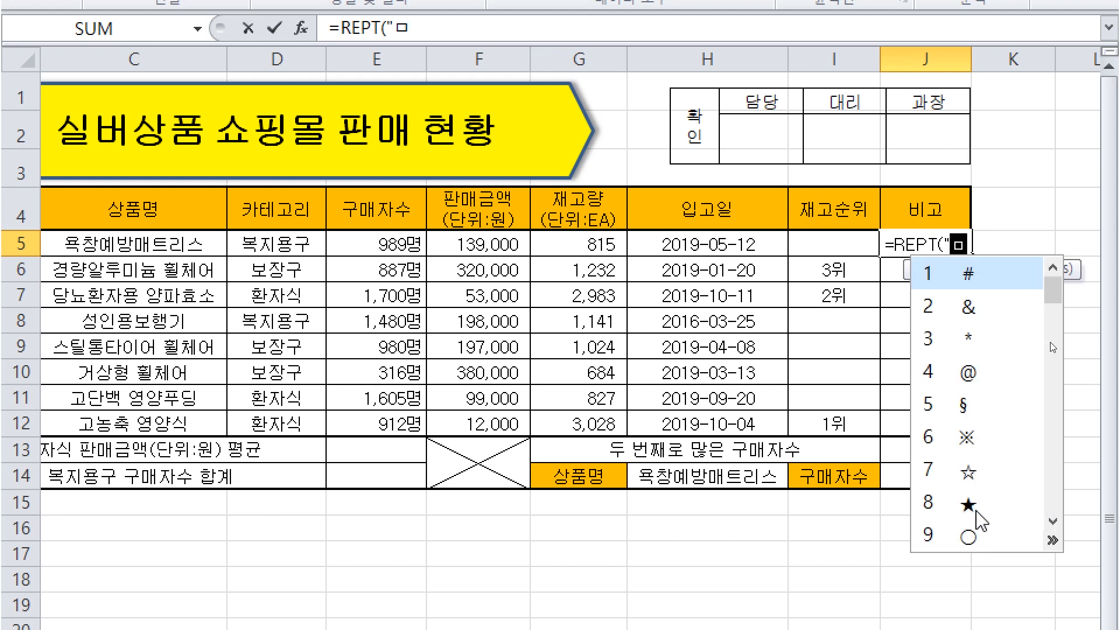
click(970, 505)
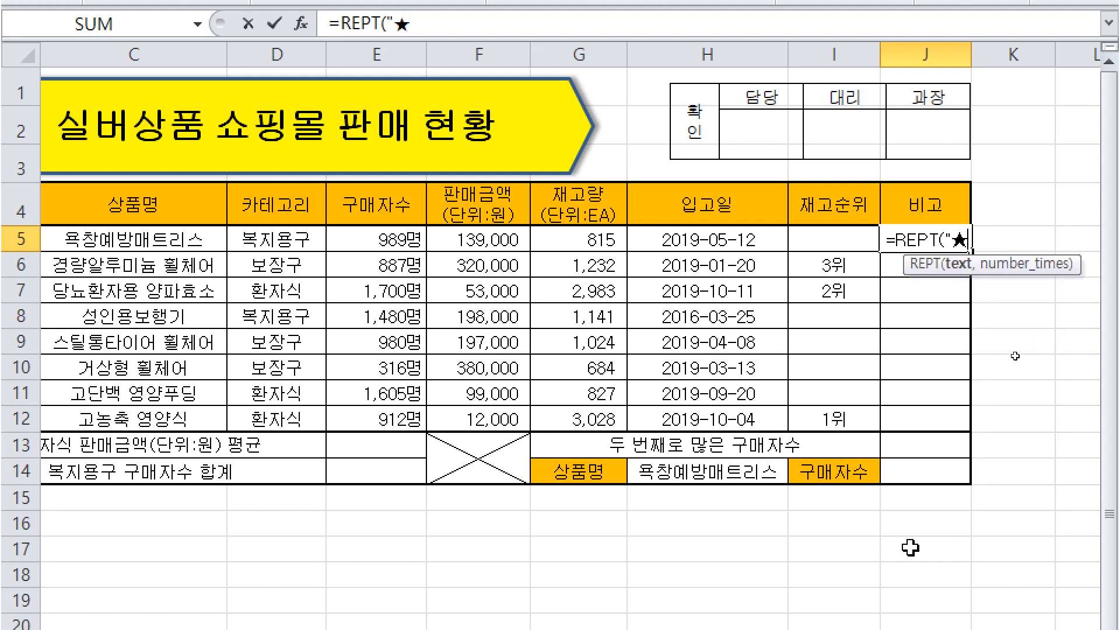
text(")
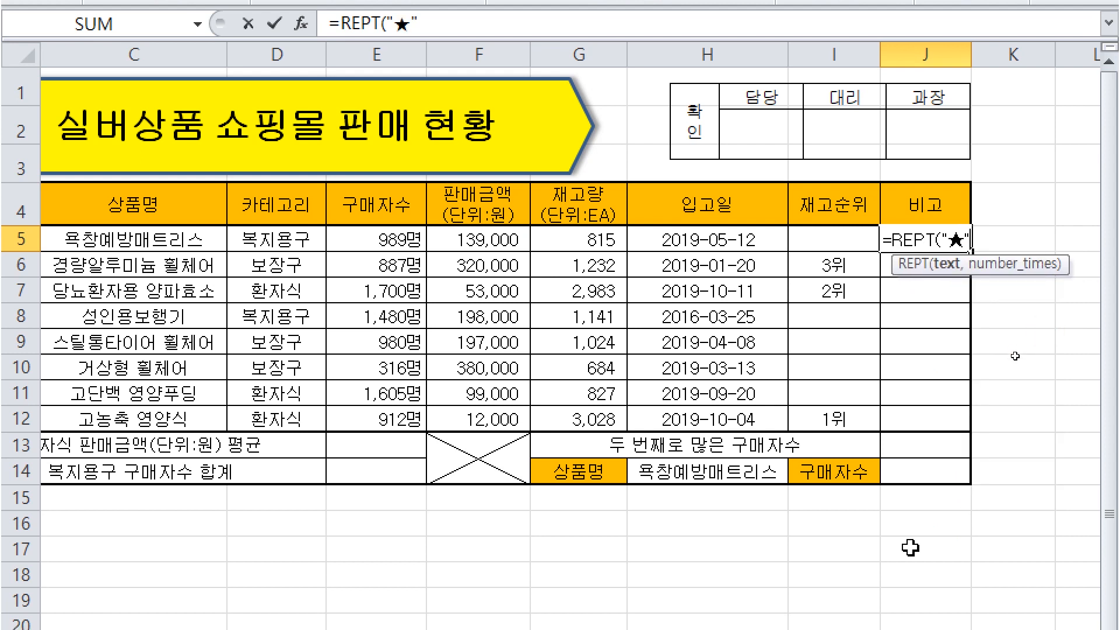
text(,)
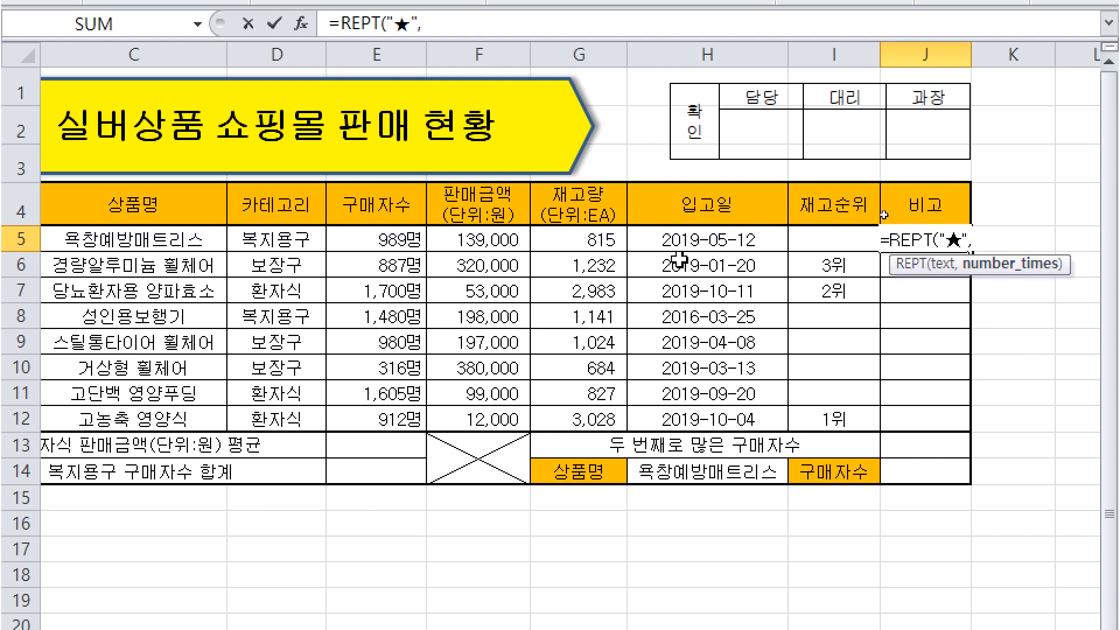
click(404, 241)
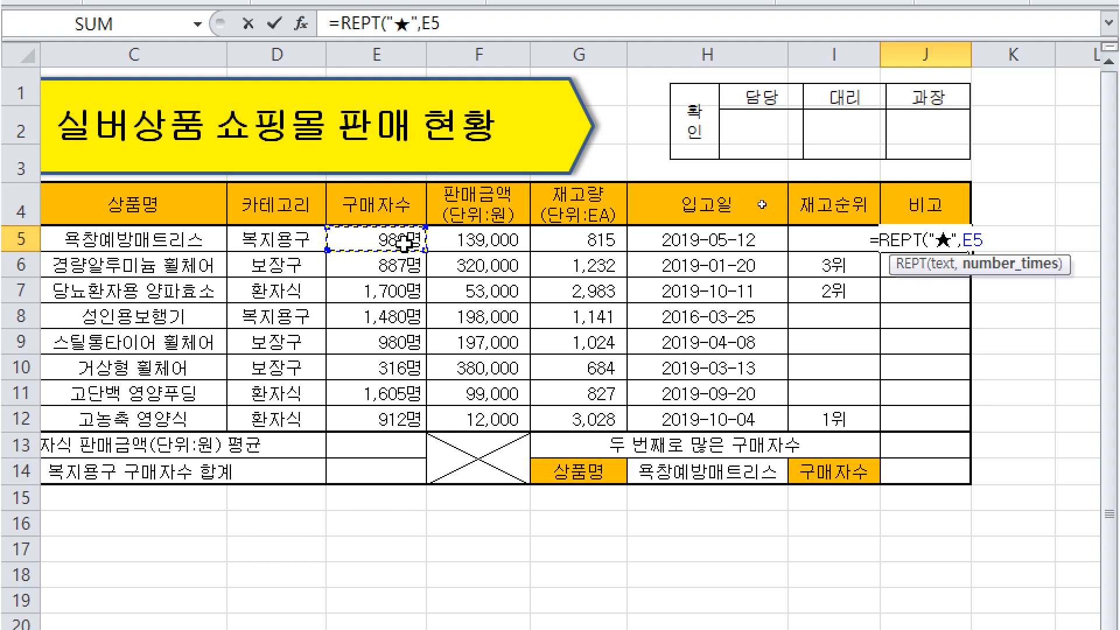
text(/300)
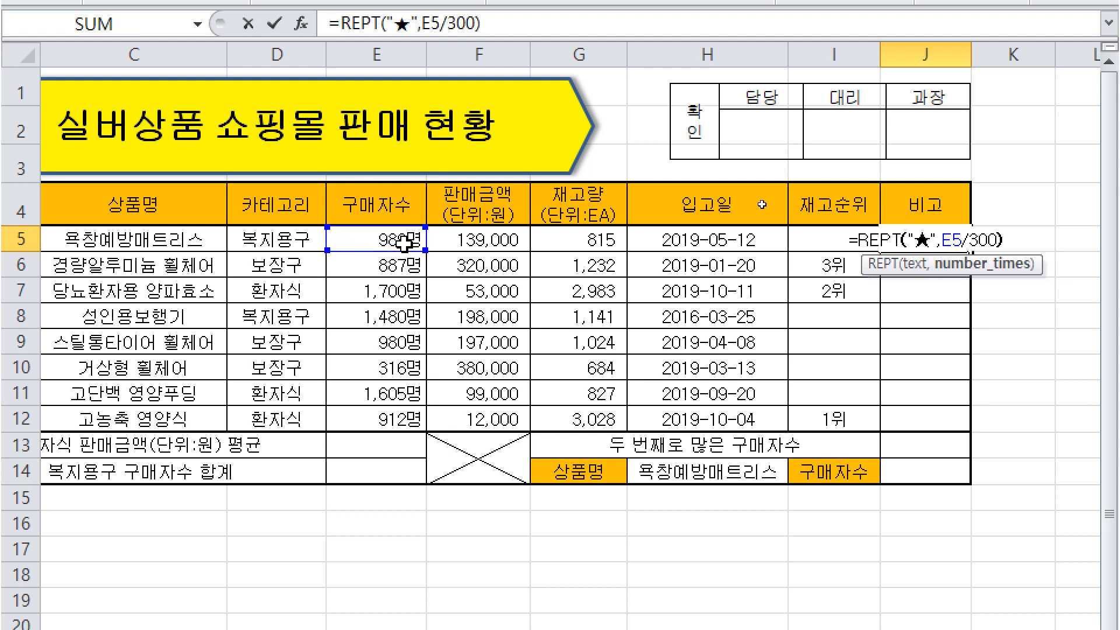
key(Return)
Fill the REPT formula from J5 down to J12 without formatting, keeping the table's borders
key(Up)
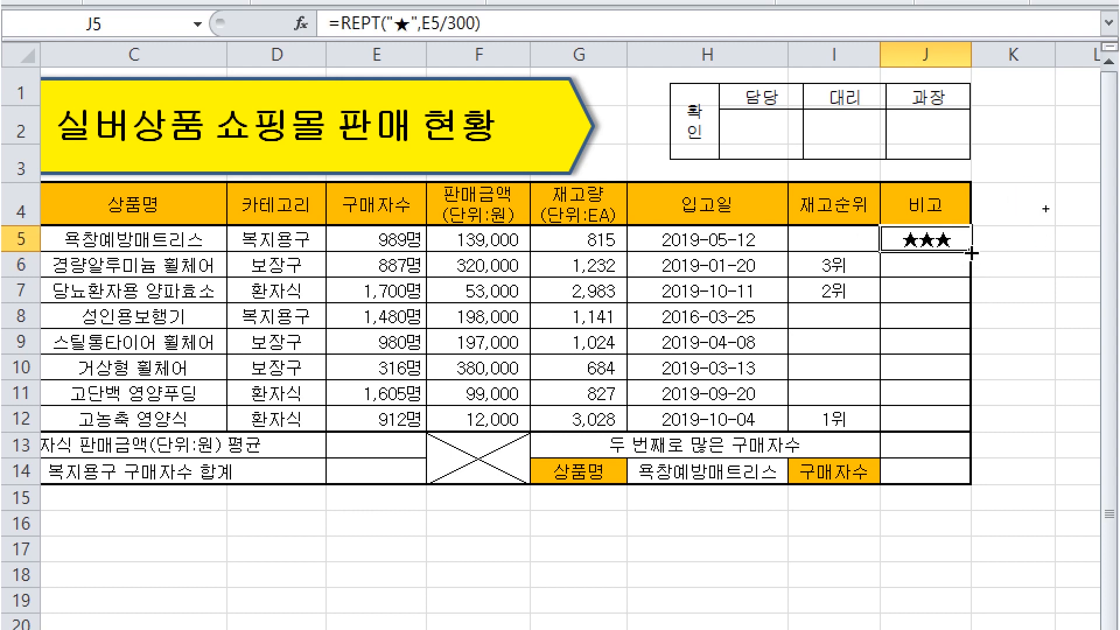
drag(972, 253, 969, 432)
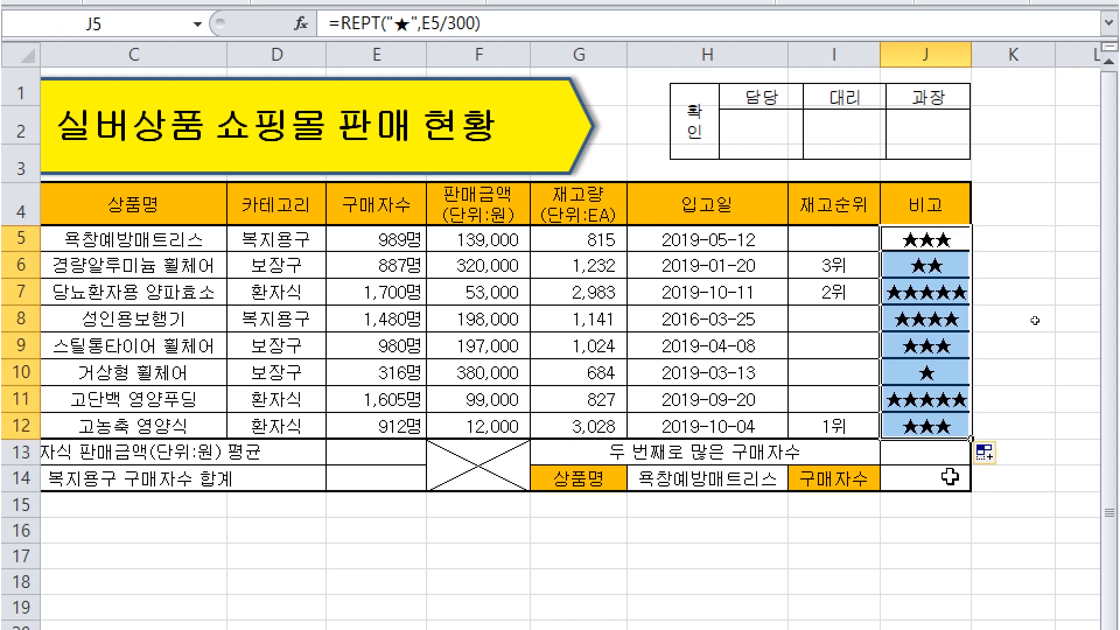
click(805, 528)
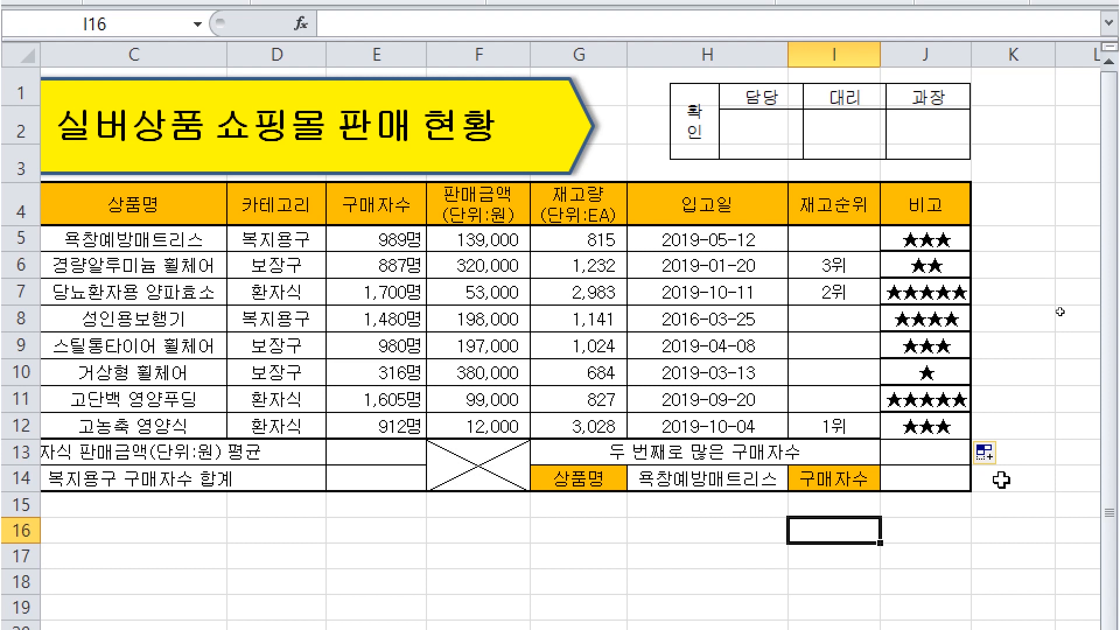
click(991, 453)
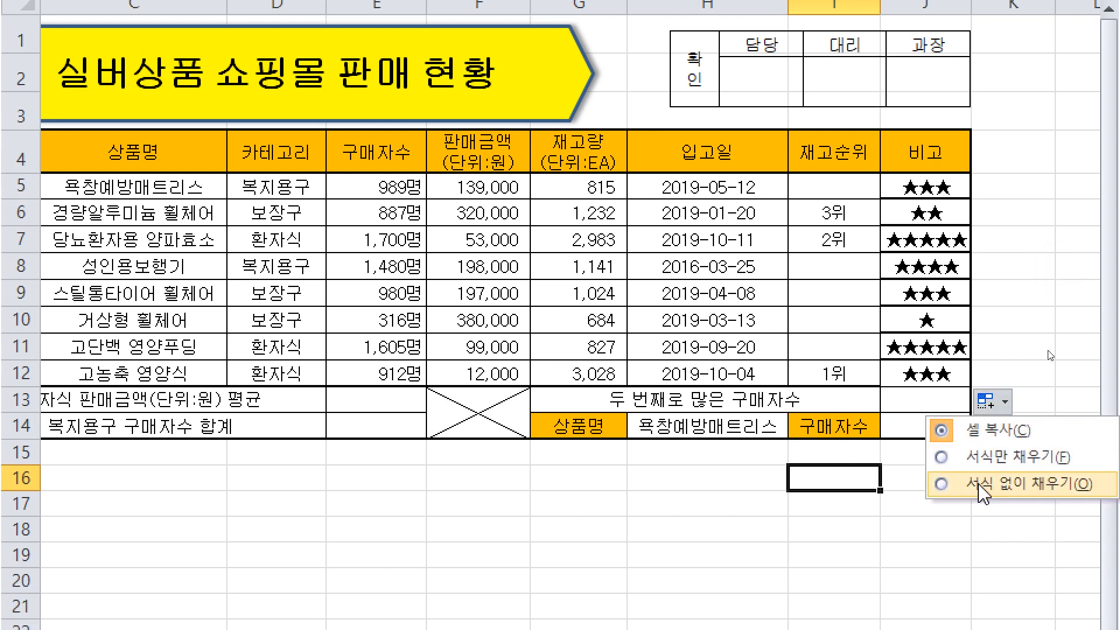
click(1018, 483)
click(938, 518)
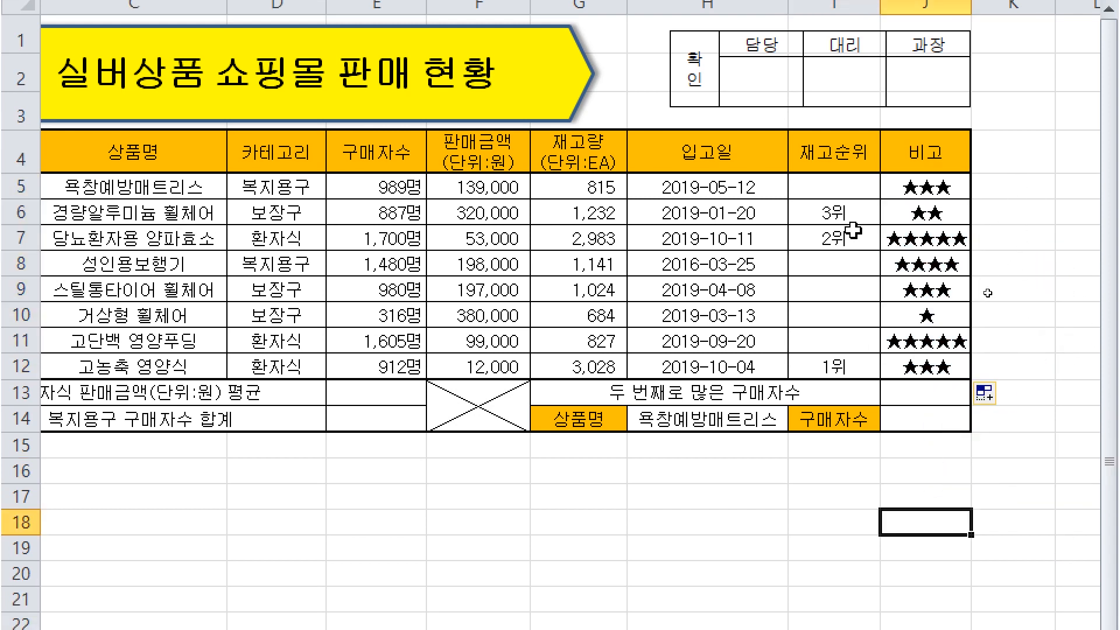
click(914, 347)
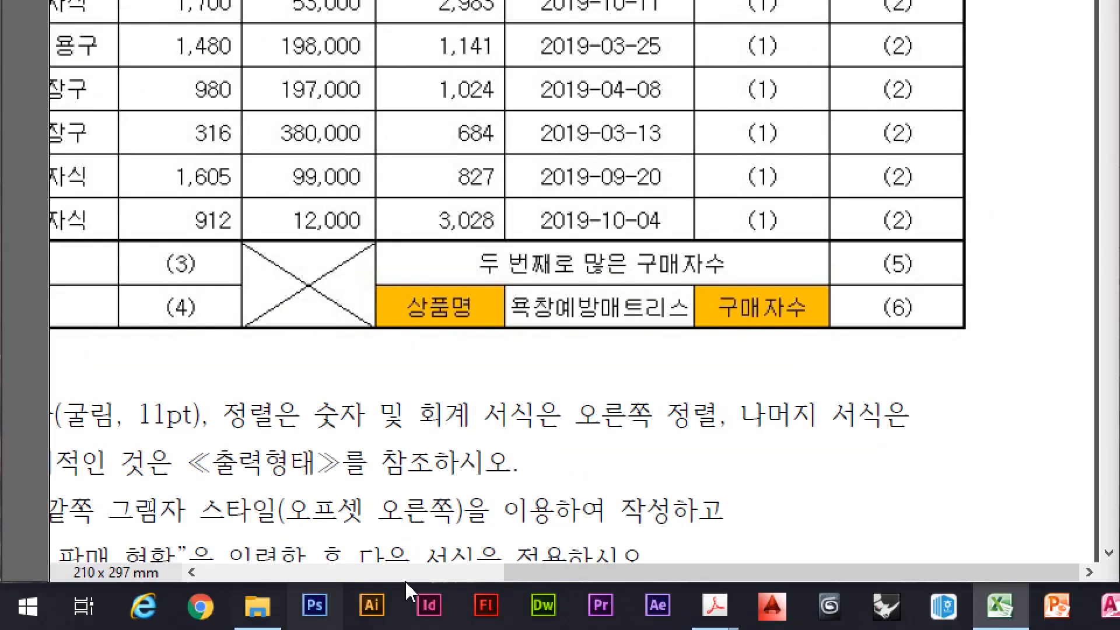
Read requirement (3) in the exam PDF on the 환자식 판매금액 average with the SUMIF and COUNTIF functions
click(5, 439)
click(83, 422)
scroll(185, 495, down, 3)
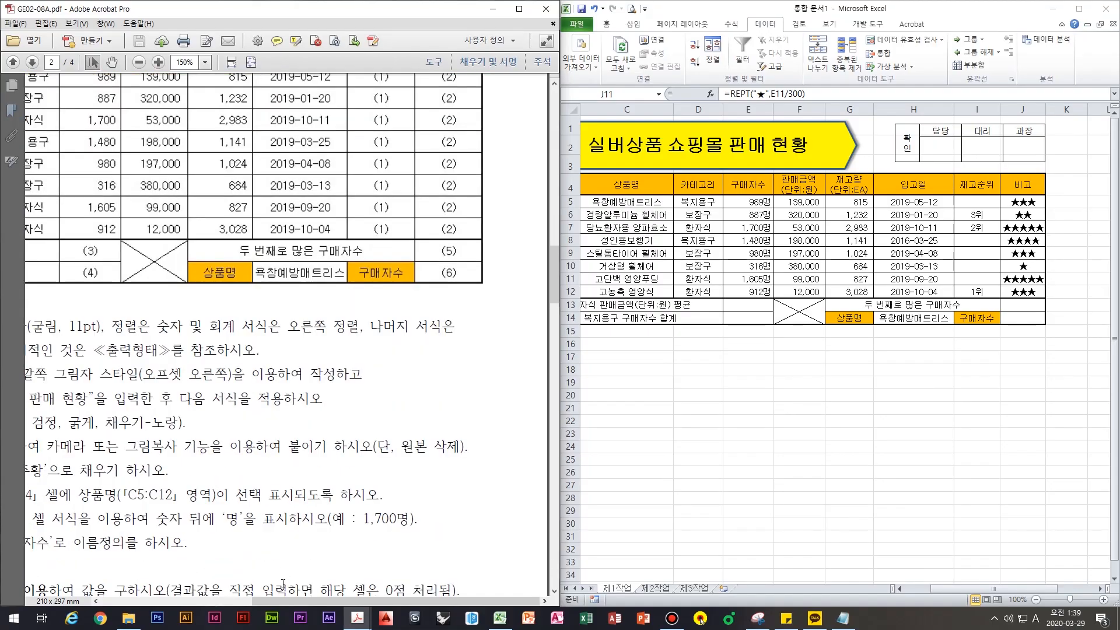
drag(286, 601, 178, 601)
scroll(178, 600, down, 5)
click(245, 493)
scroll(245, 493, down, 1)
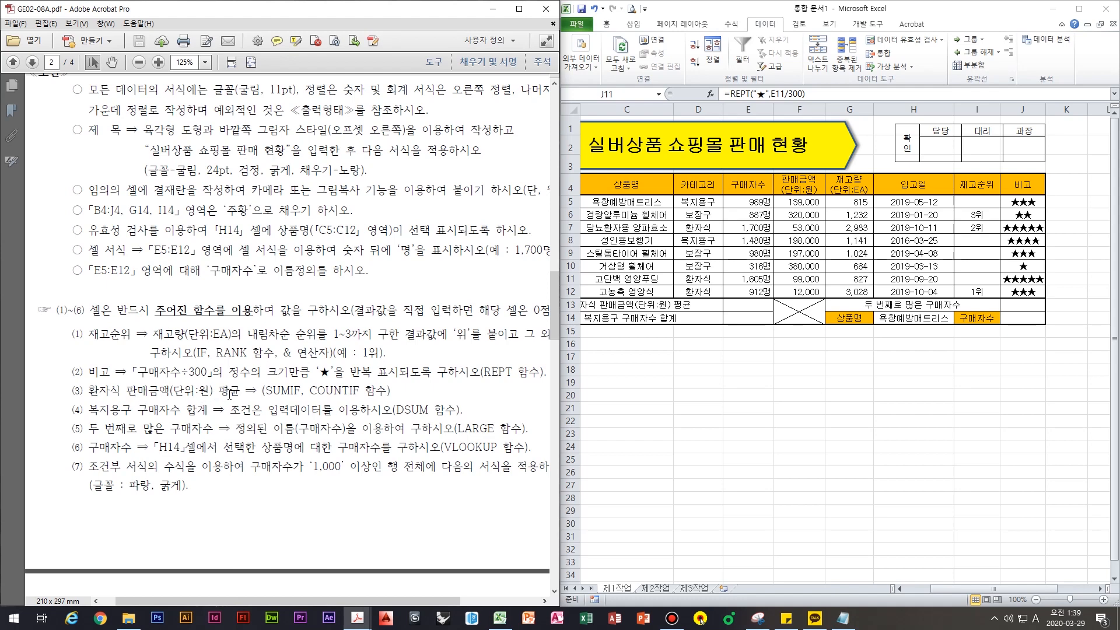
click(726, 309)
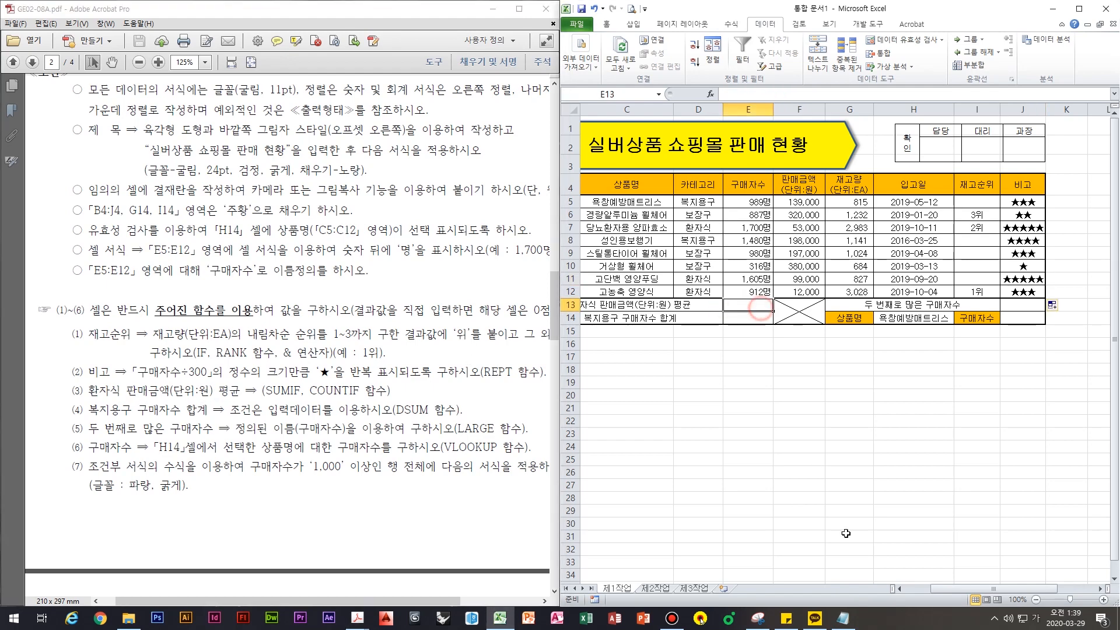
scroll(868, 320, left, 2)
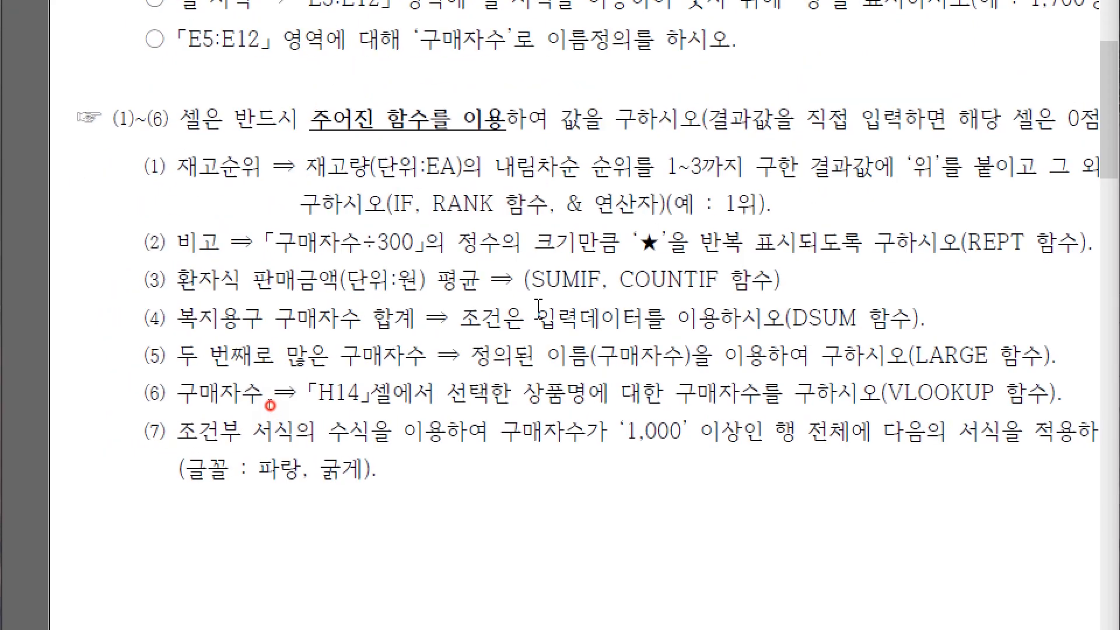
drag(531, 279, 602, 281)
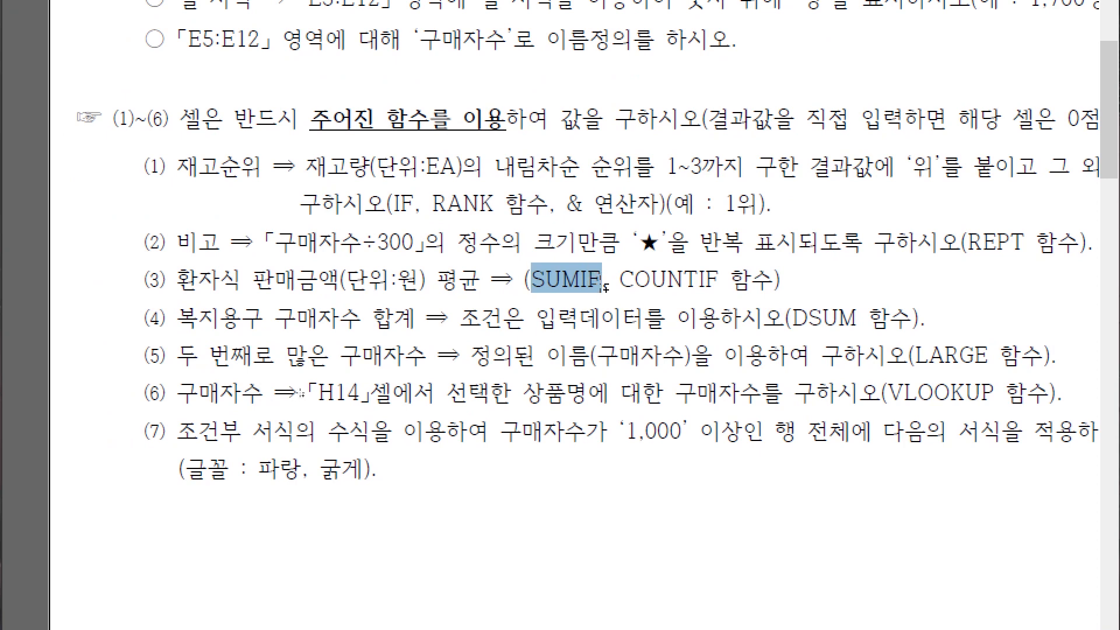
drag(620, 280, 723, 281)
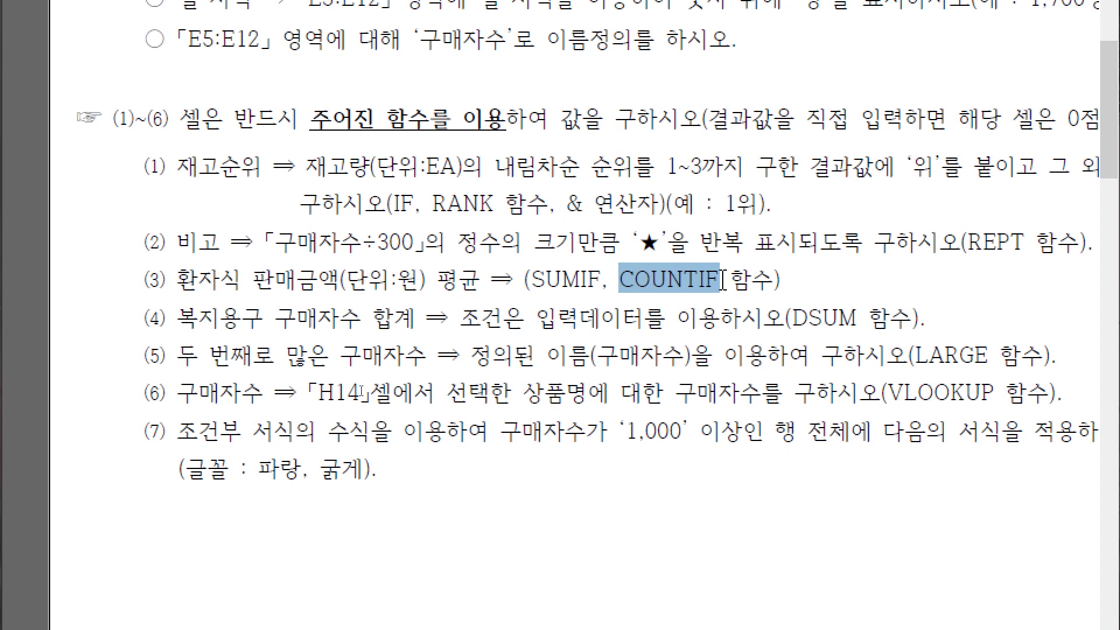
drag(438, 280, 481, 281)
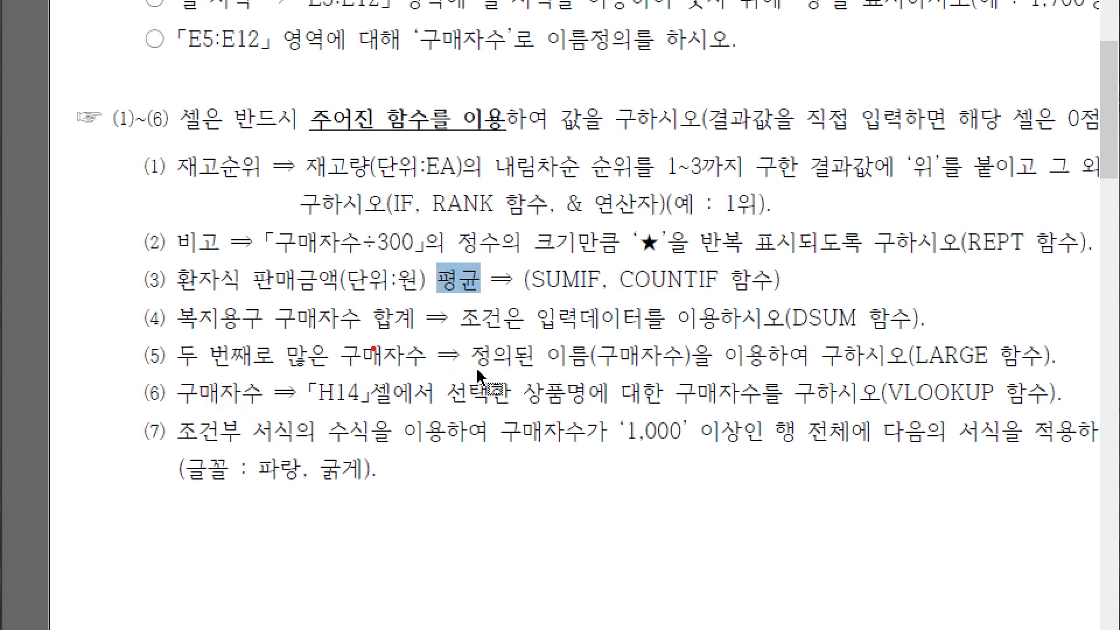
Study how requirement (3)'s average is built by dividing the SUMIF total by the COUNTIF count
drag(367, 334, 358, 392)
drag(487, 331, 472, 385)
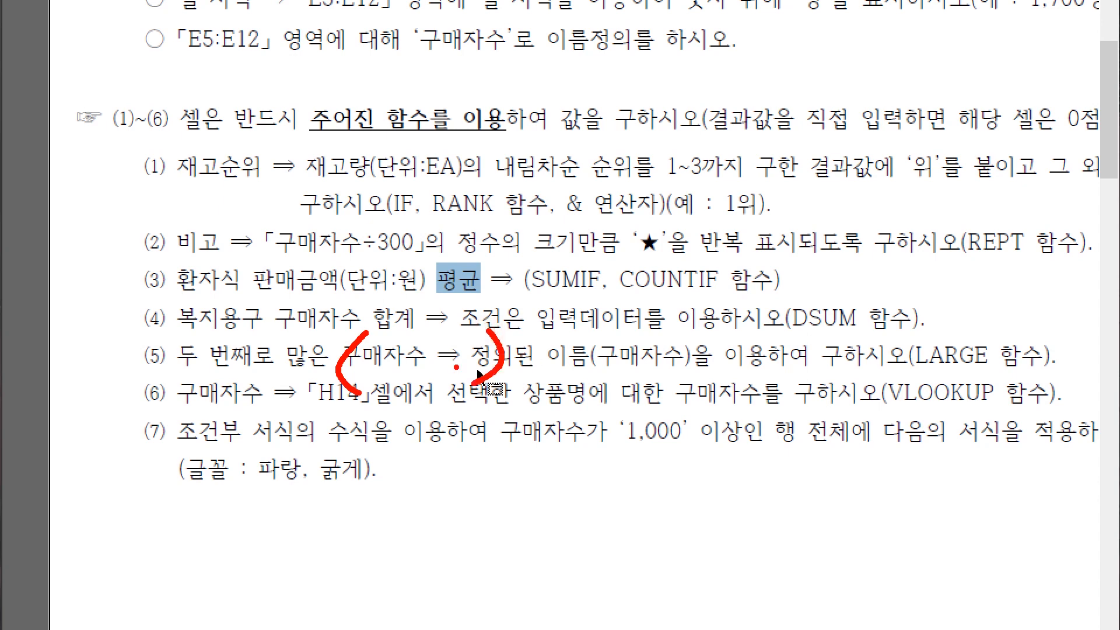
mouse_move(373, 373)
mouse_down()
mouse_move(389, 333)
mouse_move(404, 372)
mouse_move(437, 350)
mouse_up()
mouse_move(429, 330)
mouse_down()
mouse_move(425, 373)
mouse_move(464, 357)
mouse_move(448, 372)
mouse_up()
drag(572, 321, 528, 399)
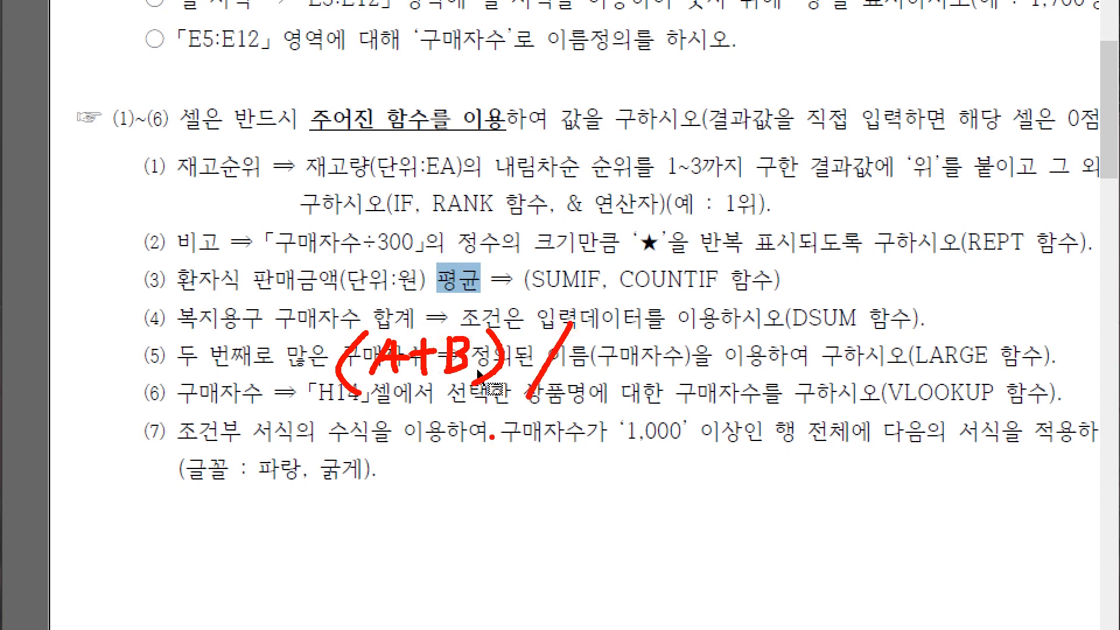
drag(590, 368, 662, 384)
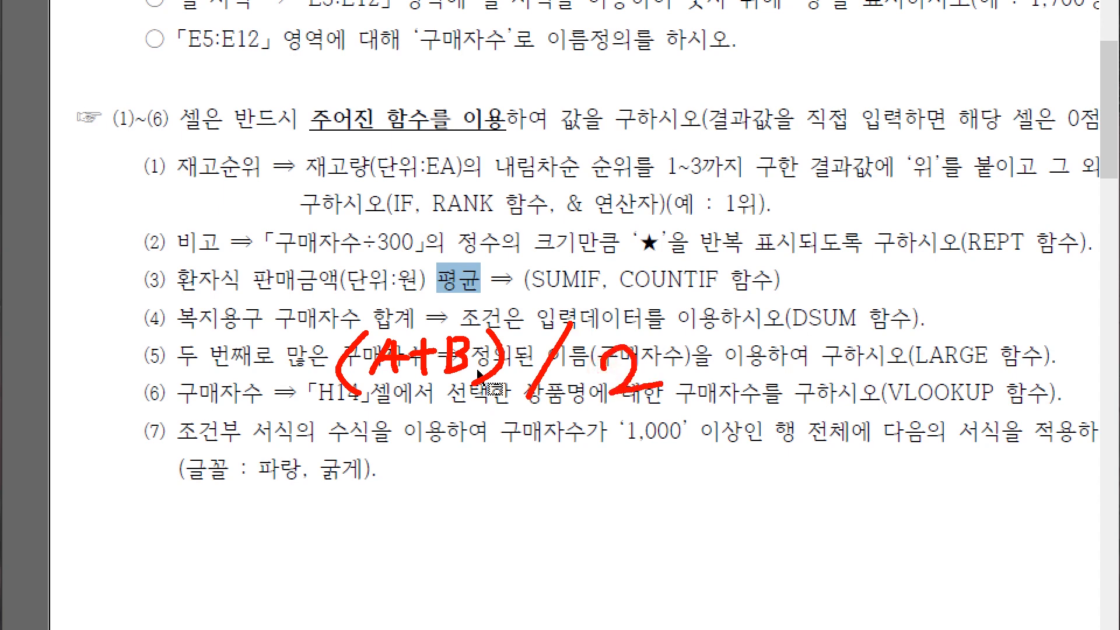
key(b)
mouse_move(592, 409)
mouse_down()
mouse_move(606, 415)
mouse_move(659, 326)
mouse_move(589, 411)
mouse_up()
mouse_move(677, 354)
mouse_down()
mouse_move(697, 310)
mouse_move(691, 295)
mouse_move(677, 305)
mouse_move(732, 303)
mouse_up()
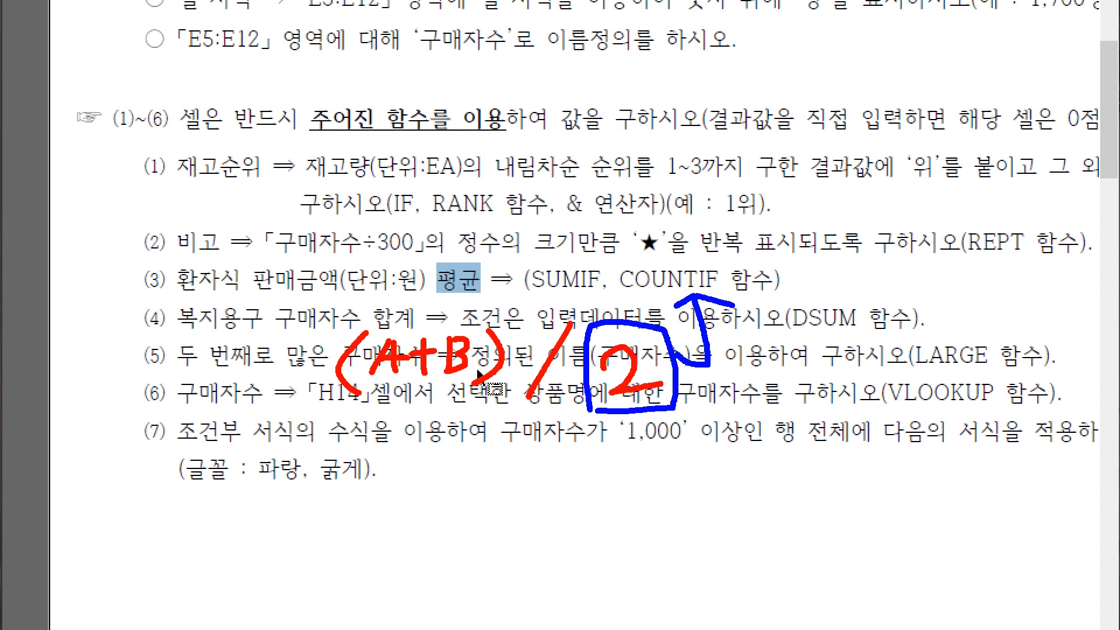
mouse_move(449, 320)
mouse_down()
mouse_move(528, 275)
mouse_move(489, 306)
mouse_up()
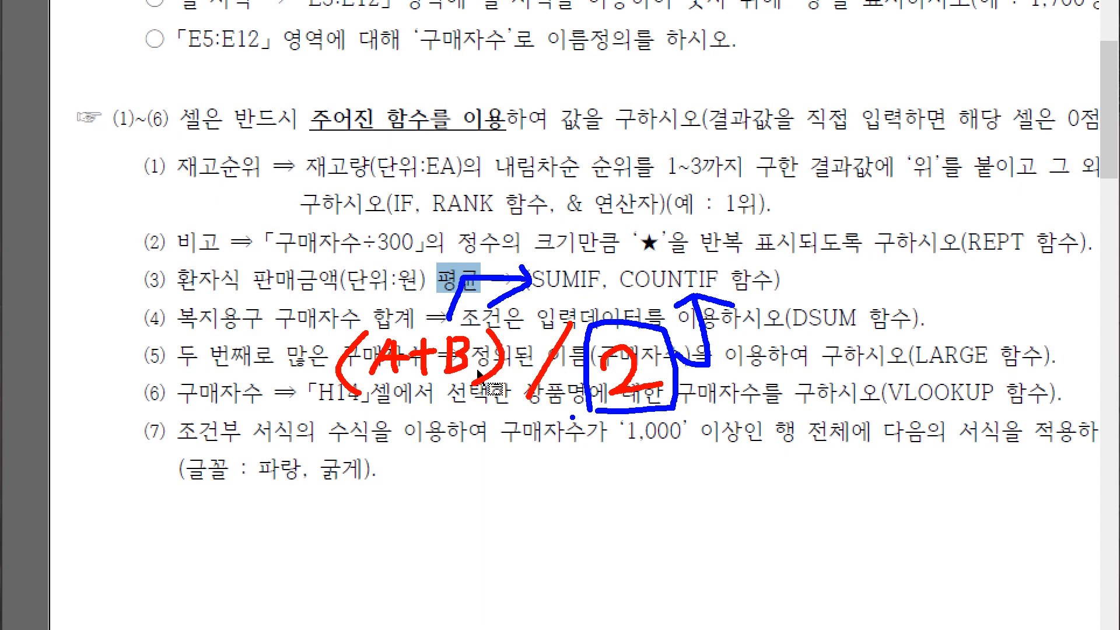
drag(448, 465, 388, 525)
mouse_move(466, 486)
mouse_down()
mouse_move(515, 485)
mouse_move(548, 506)
mouse_move(614, 516)
mouse_up()
mouse_move(666, 463)
mouse_down()
mouse_move(642, 525)
mouse_move(670, 498)
mouse_up()
drag(746, 451, 676, 553)
click(766, 500)
mouse_move(765, 490)
mouse_down()
mouse_move(753, 532)
mouse_move(846, 495)
mouse_move(857, 528)
mouse_up()
drag(853, 497, 893, 493)
mouse_move(874, 528)
mouse_down()
mouse_move(885, 477)
mouse_move(909, 534)
mouse_up()
click(908, 485)
mouse_move(968, 470)
mouse_down()
mouse_move(937, 549)
mouse_move(975, 516)
mouse_up()
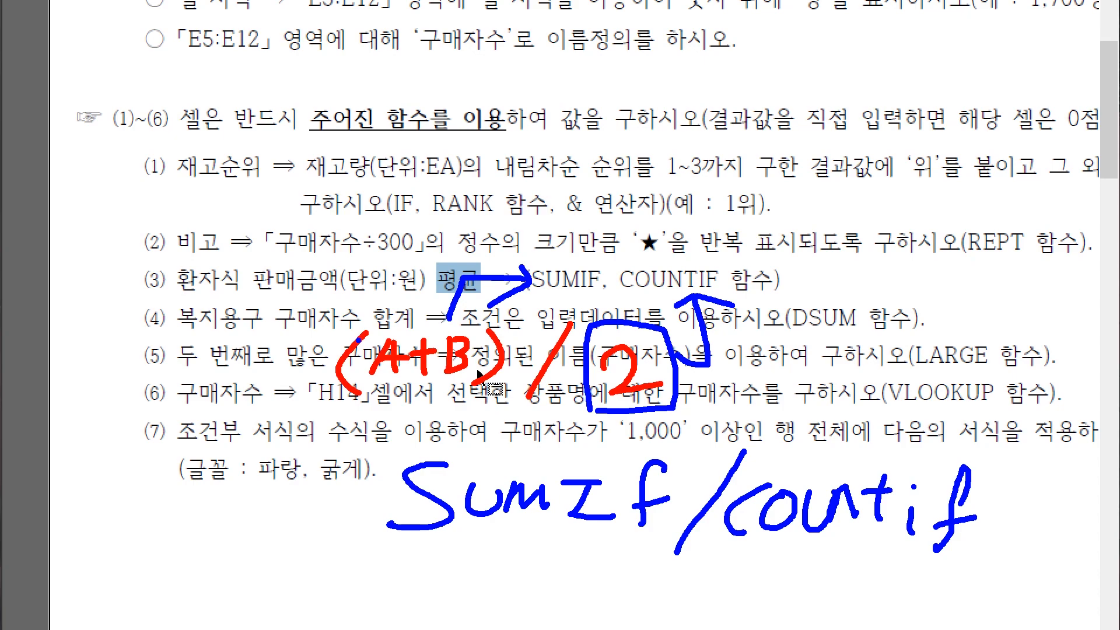
key(Escape)
Begin the formula in E13 with =SUMIF(D5:D12,"환자식",F5:F12) to total the 환자식 판매금액
click(788, 221)
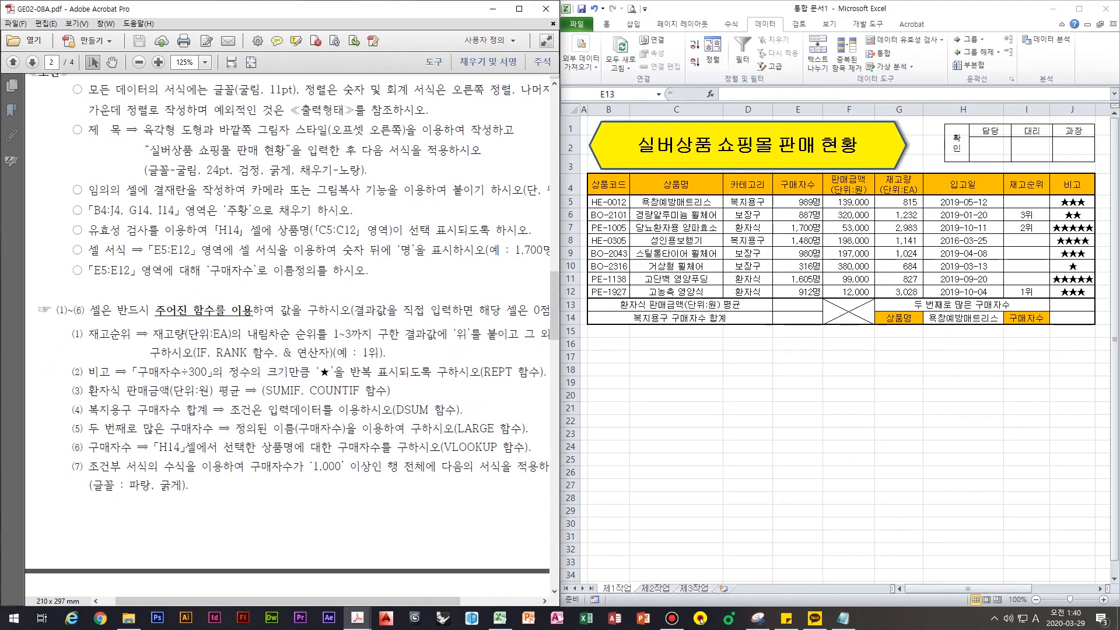
click(800, 305)
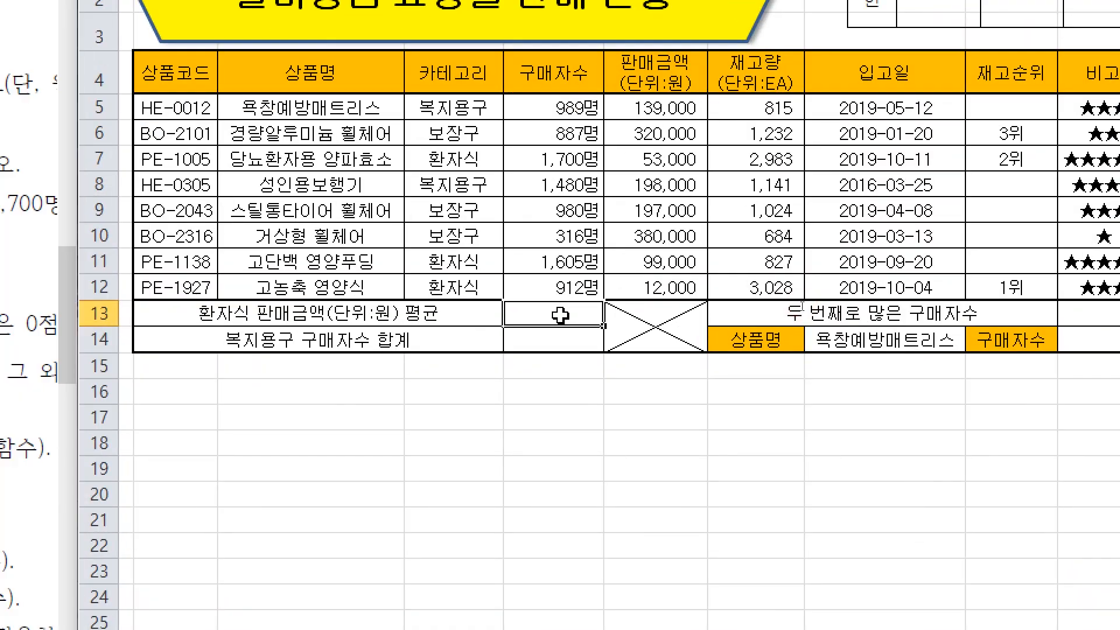
text(=SUMIF)
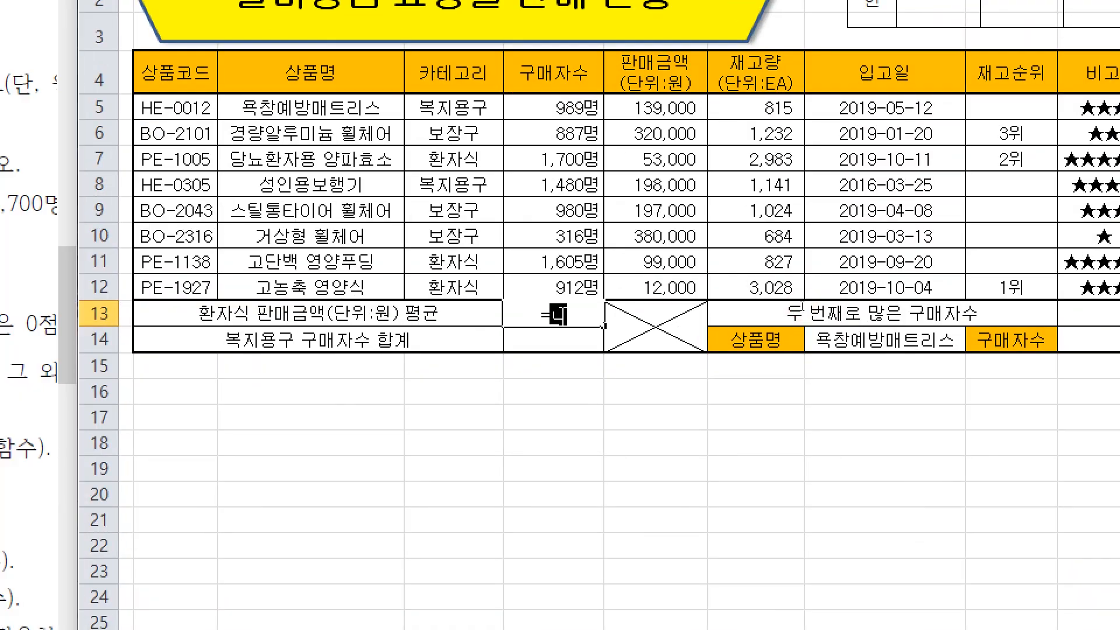
text(()
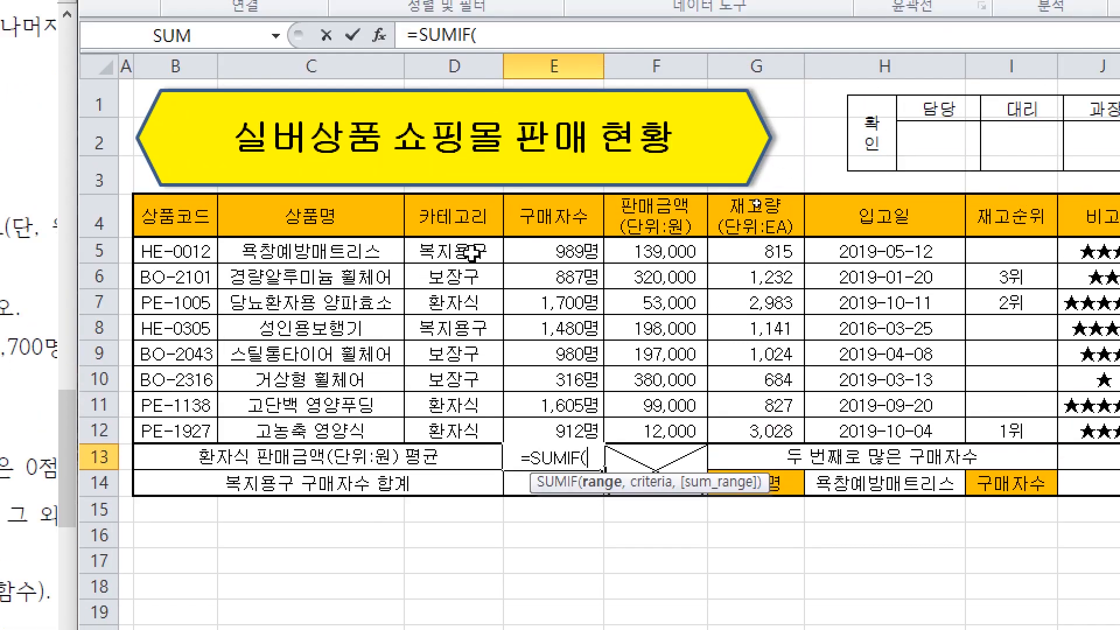
drag(471, 252, 458, 423)
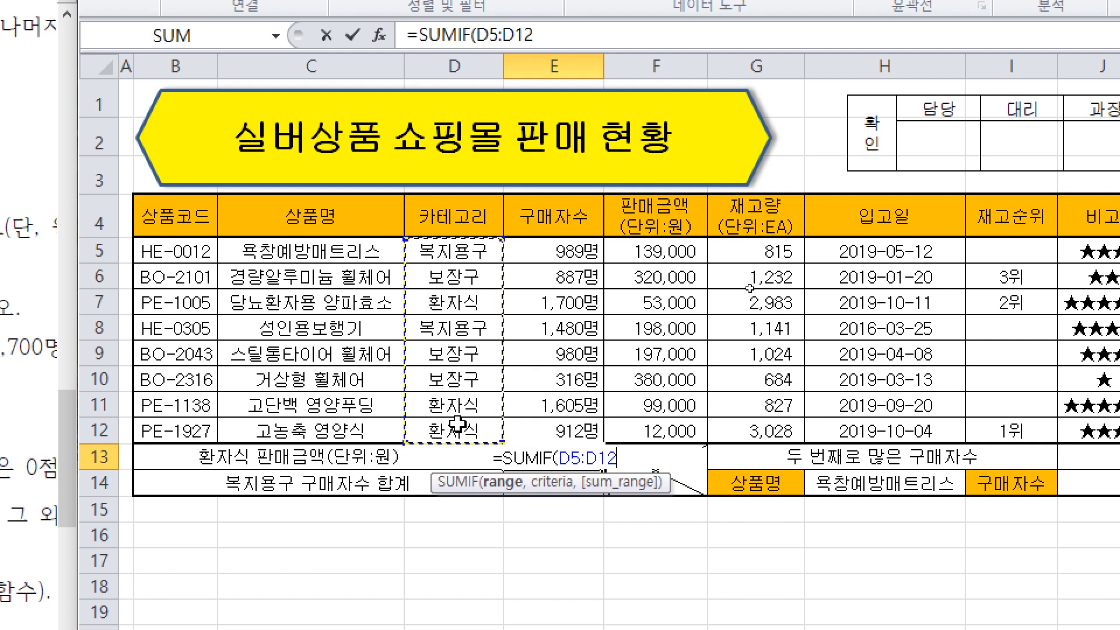
text(,)
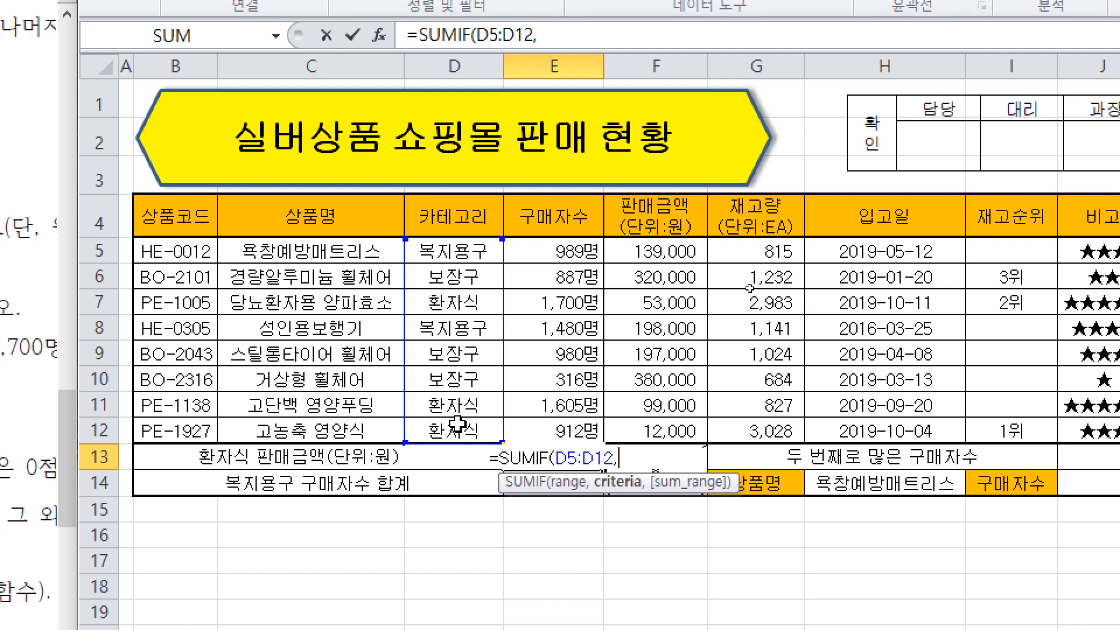
text("환자식)
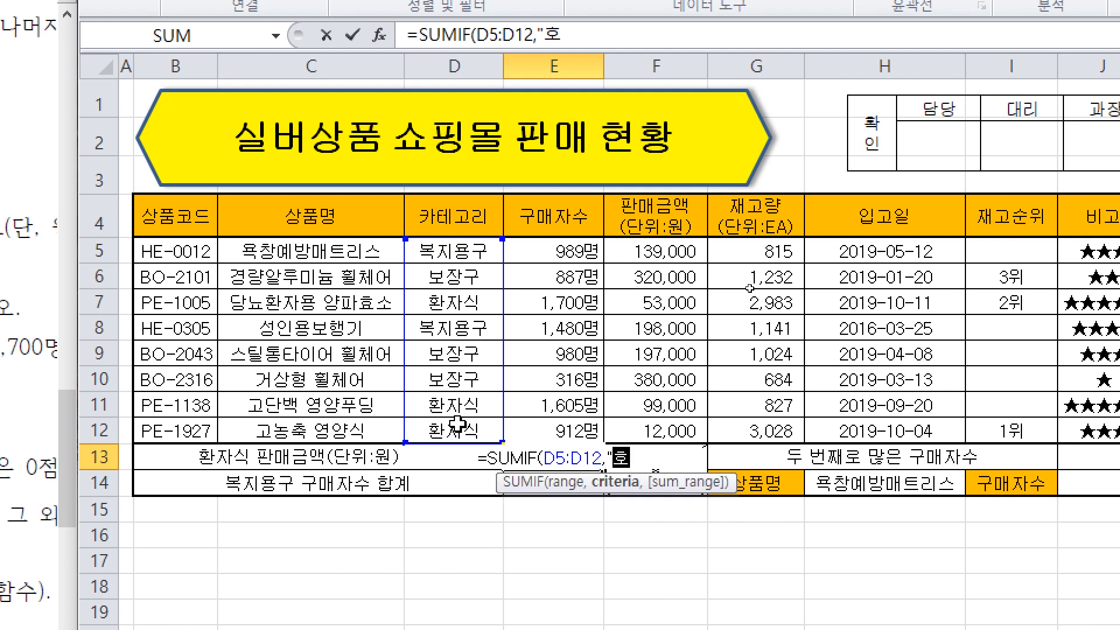
text(")
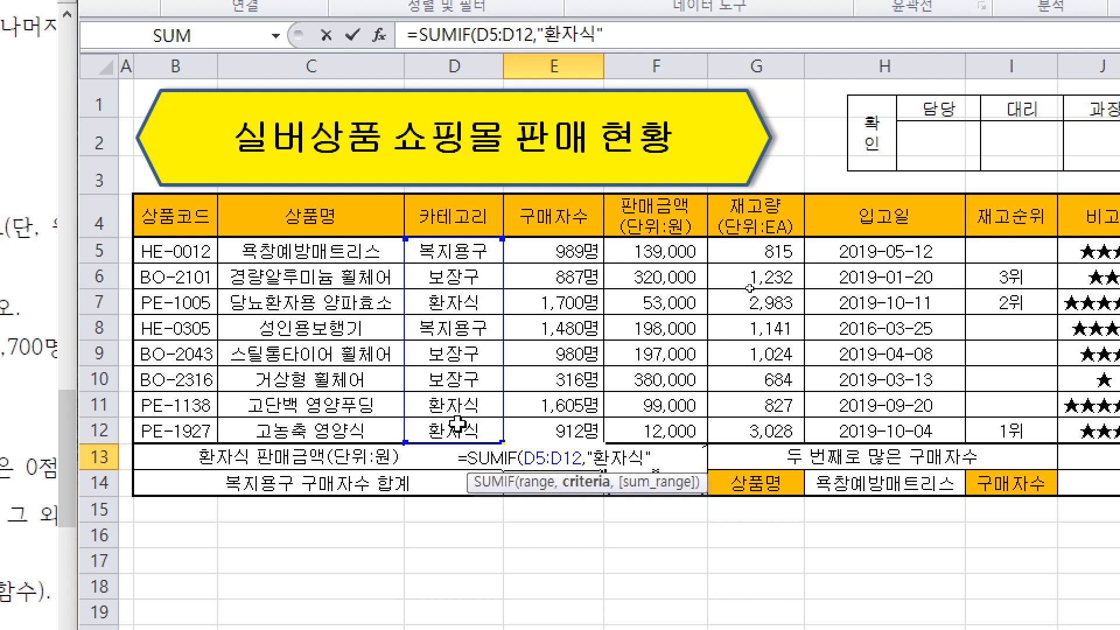
text(,)
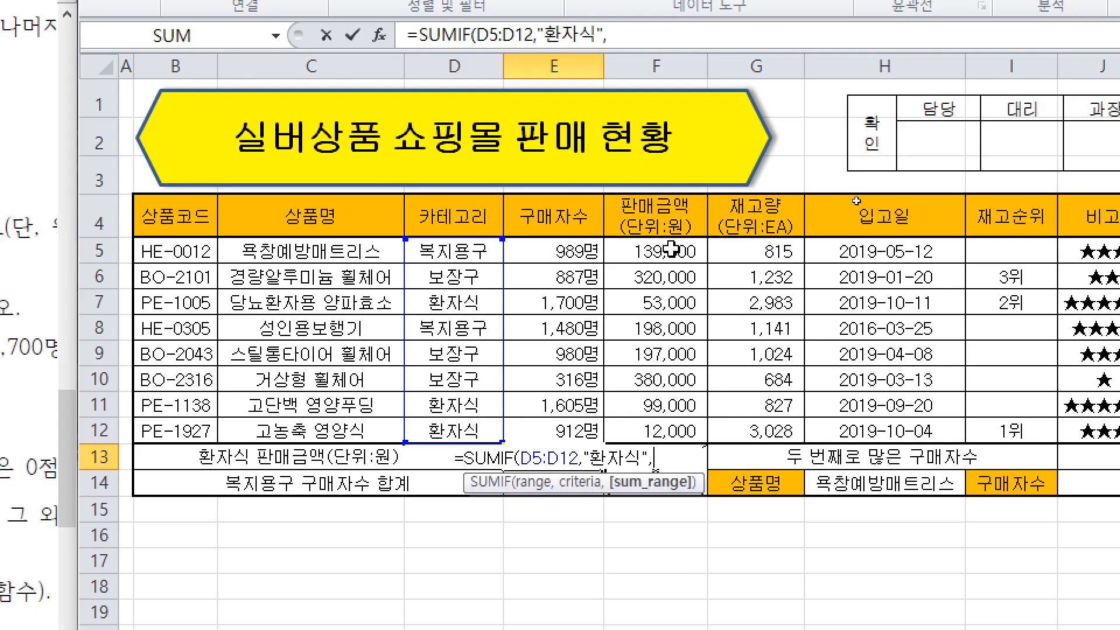
drag(660, 248, 696, 428)
text())
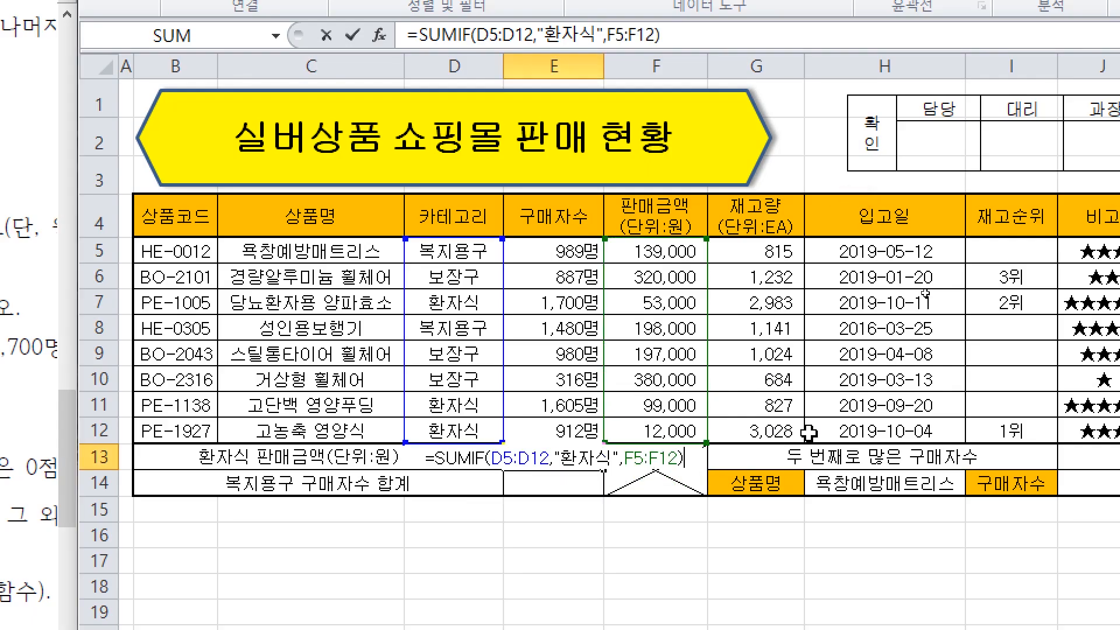
Complete E13's average by dividing the SUMIF by COUNTIF(D5:D12,"환자식")
text(/)
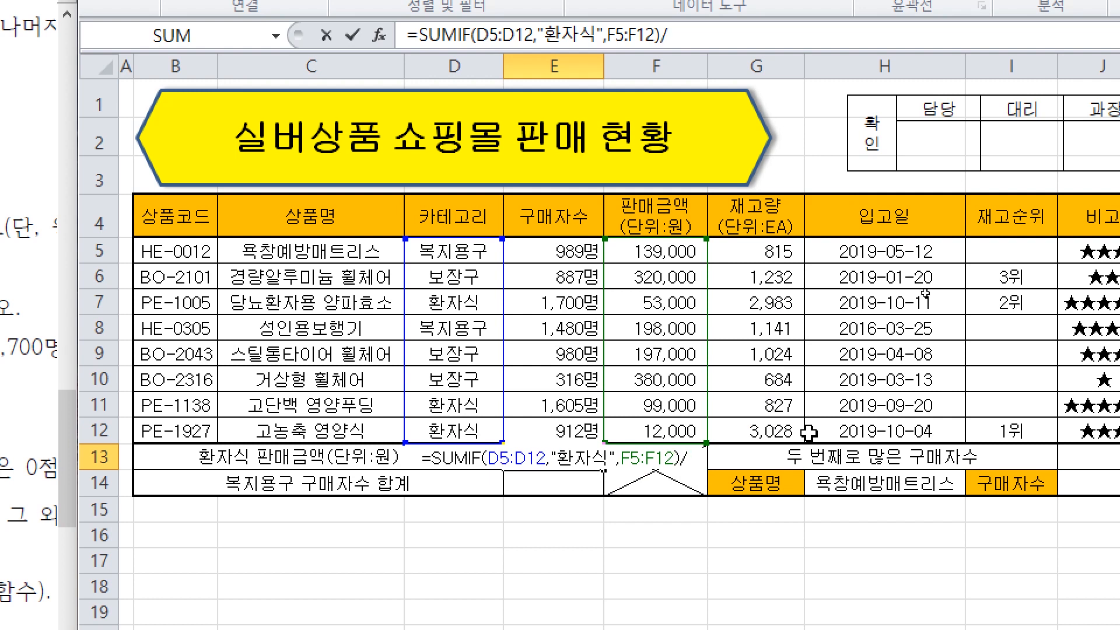
text(COUNTIF()
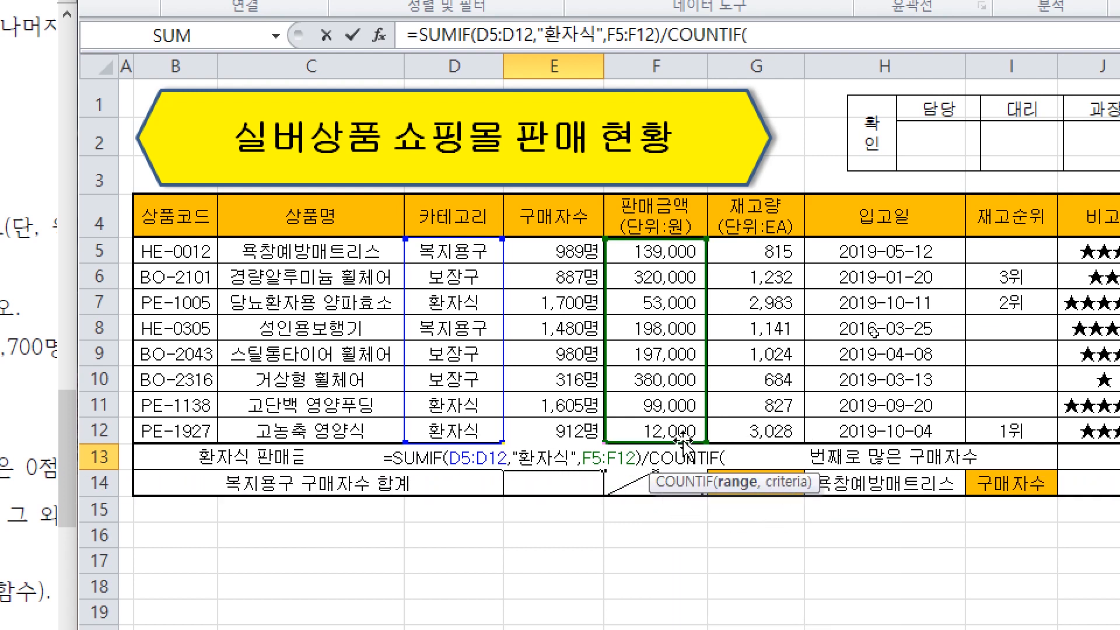
drag(457, 247, 477, 430)
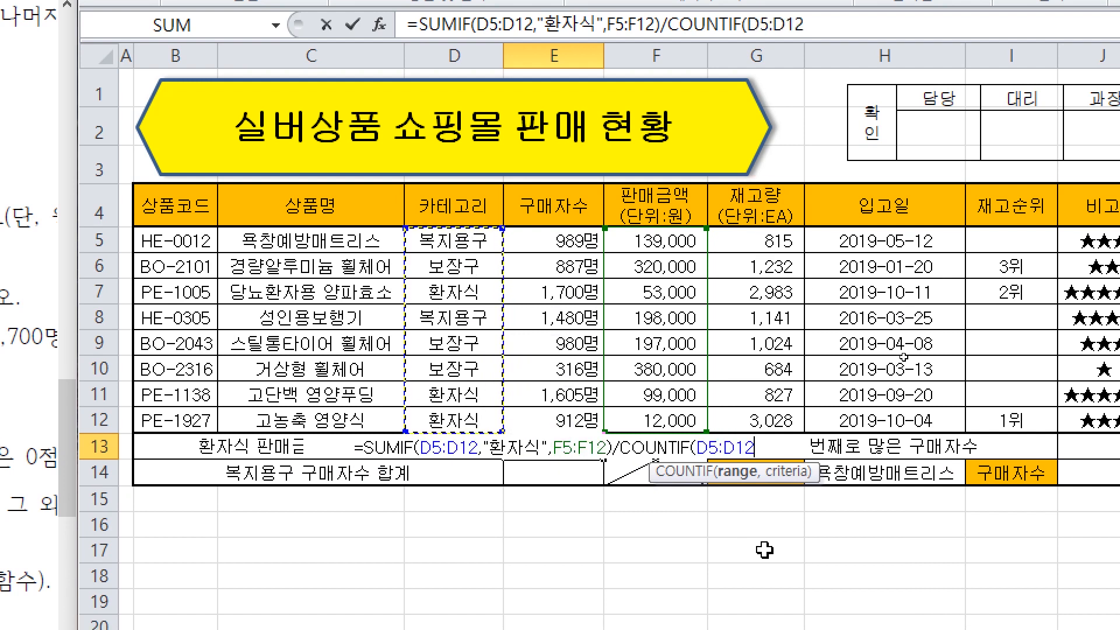
text(,)
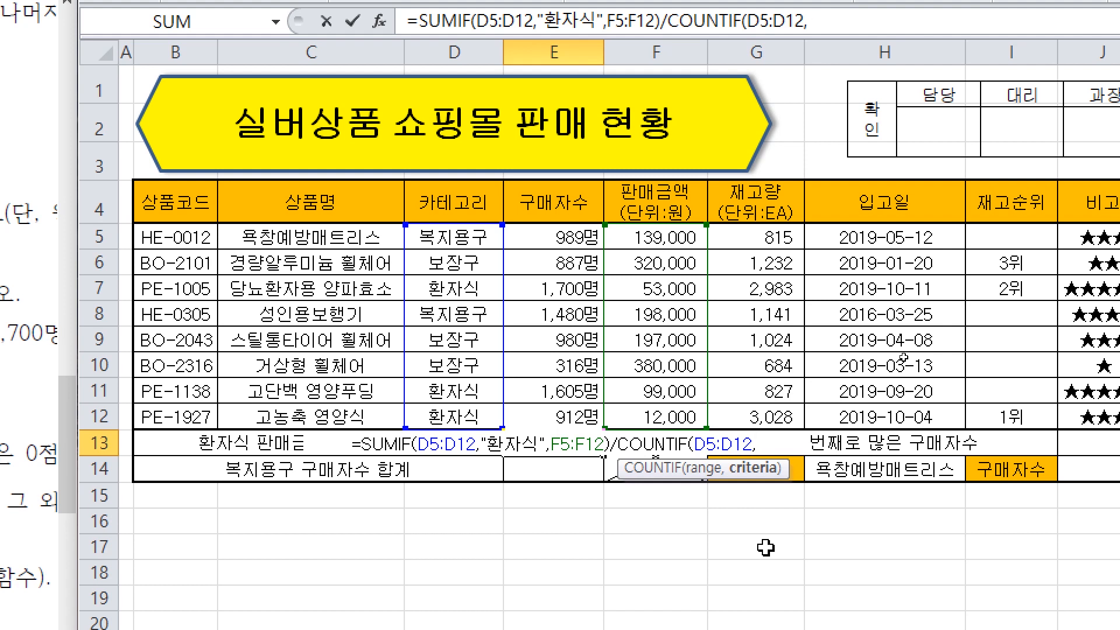
text("환자식)
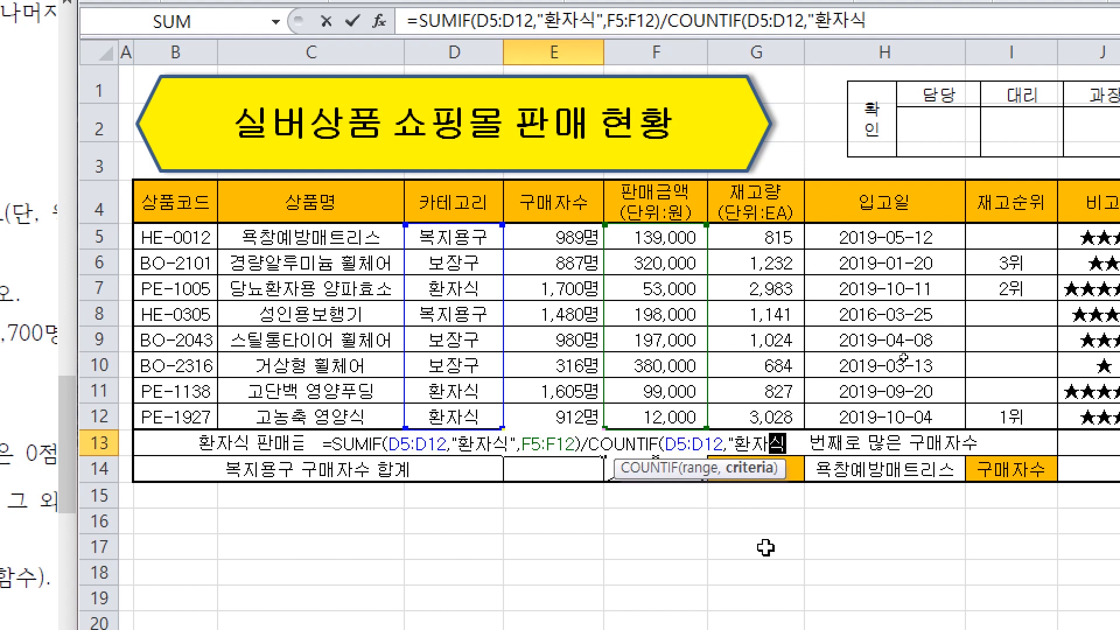
text("))
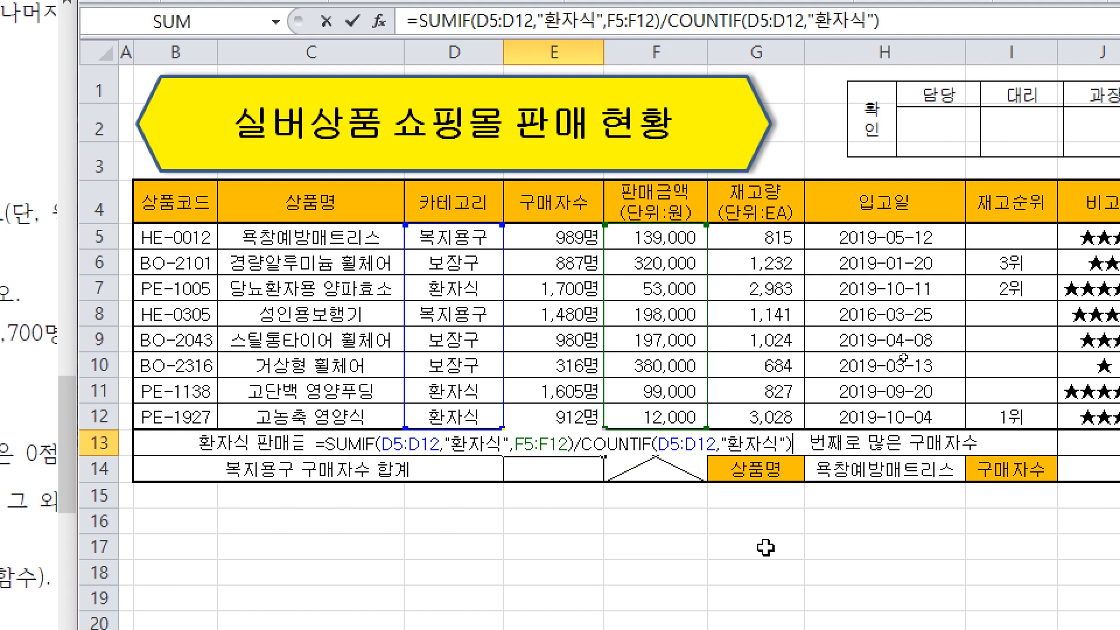
key(Return)
key(Up)
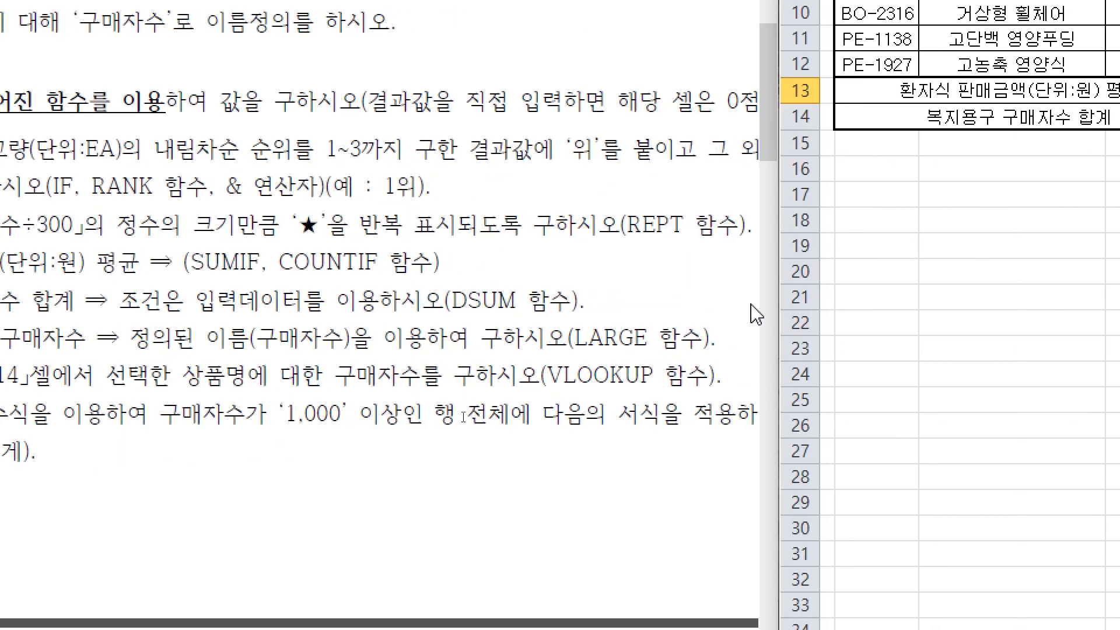
Format the 환자식 판매금액 average in E13 with the comma style
mouse_move(491, 244)
mouse_down()
mouse_move(477, 265)
mouse_move(524, 256)
mouse_move(551, 285)
mouse_move(544, 300)
mouse_up()
mouse_move(603, 248)
mouse_down()
mouse_move(607, 274)
mouse_move(633, 271)
mouse_move(645, 293)
mouse_up()
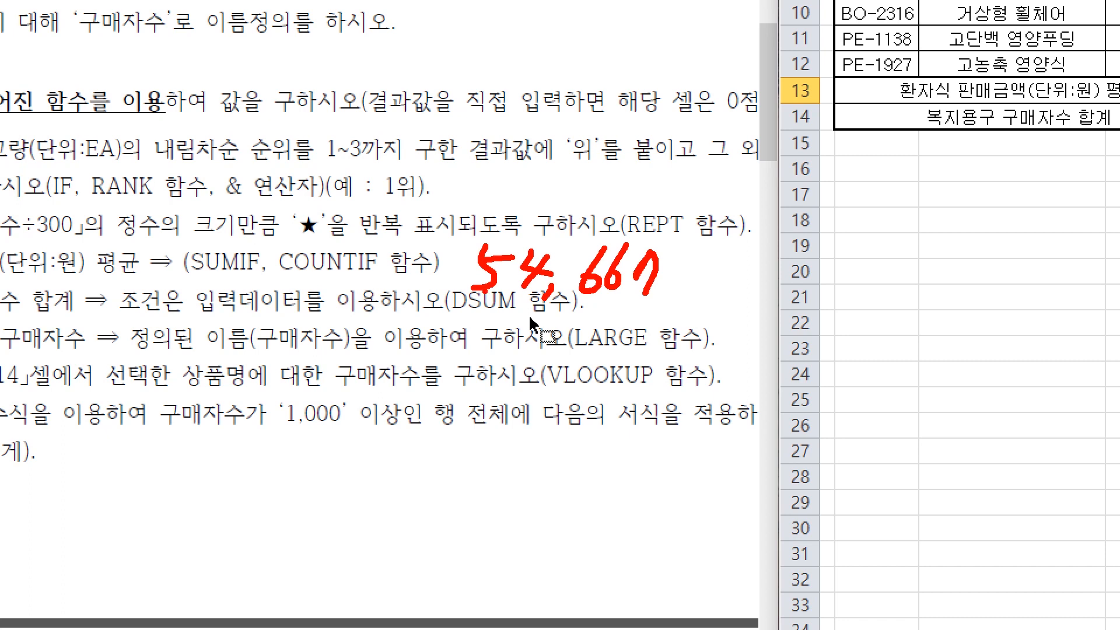
key(Escape)
click(980, 100)
click(936, 105)
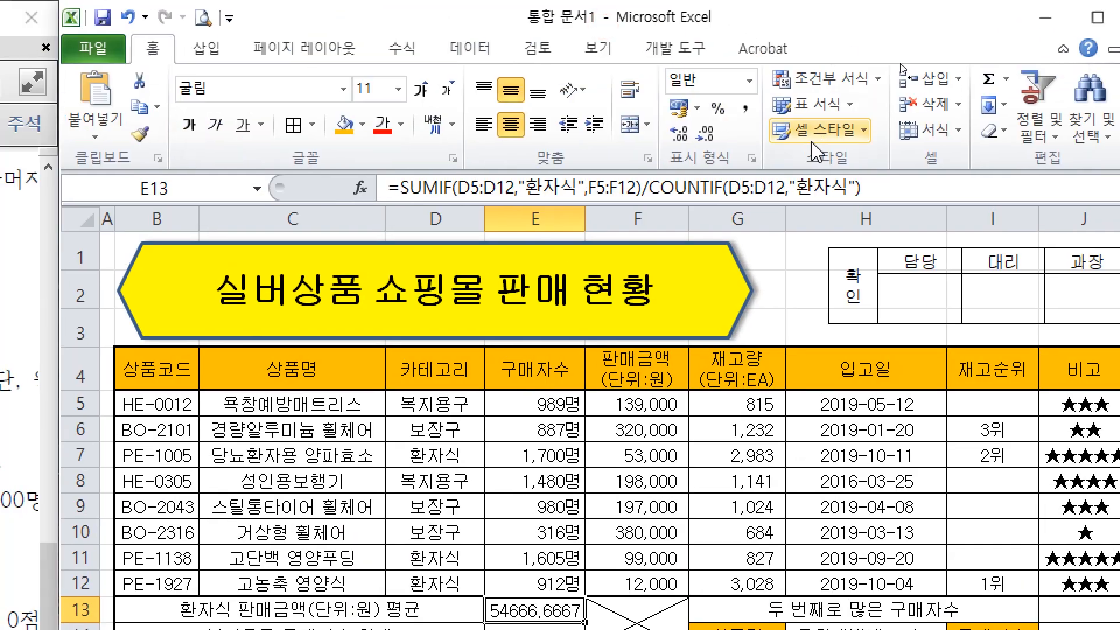
click(745, 109)
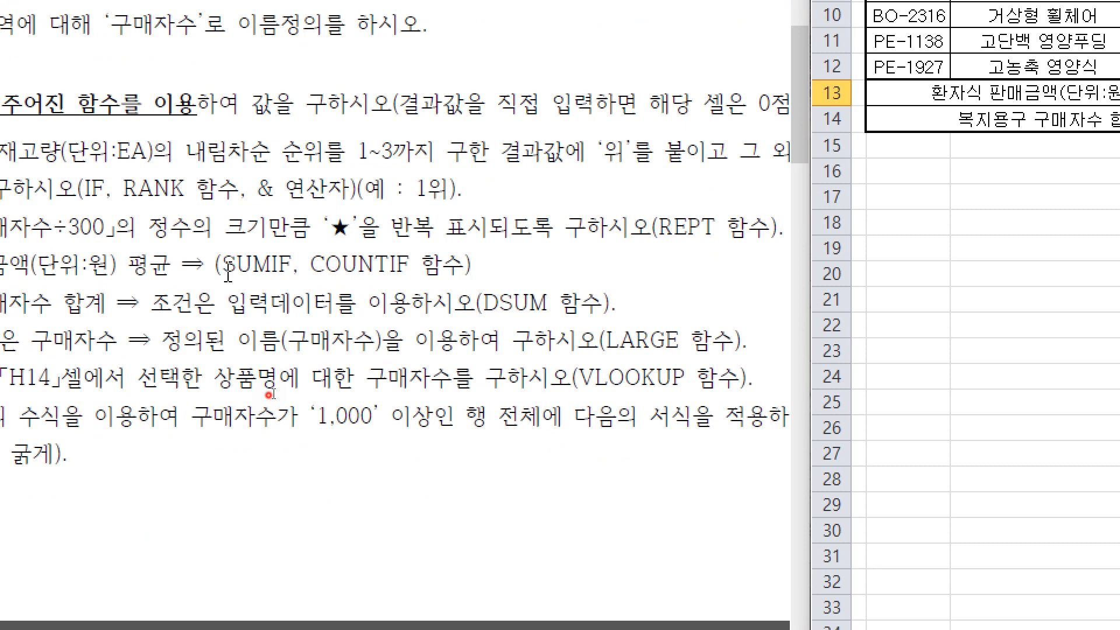
Compare the SUMIF and COUNTIF functions required by item (3) in the exam PDF with the formula in E13
drag(228, 273, 410, 267)
click(433, 263)
click(806, 290)
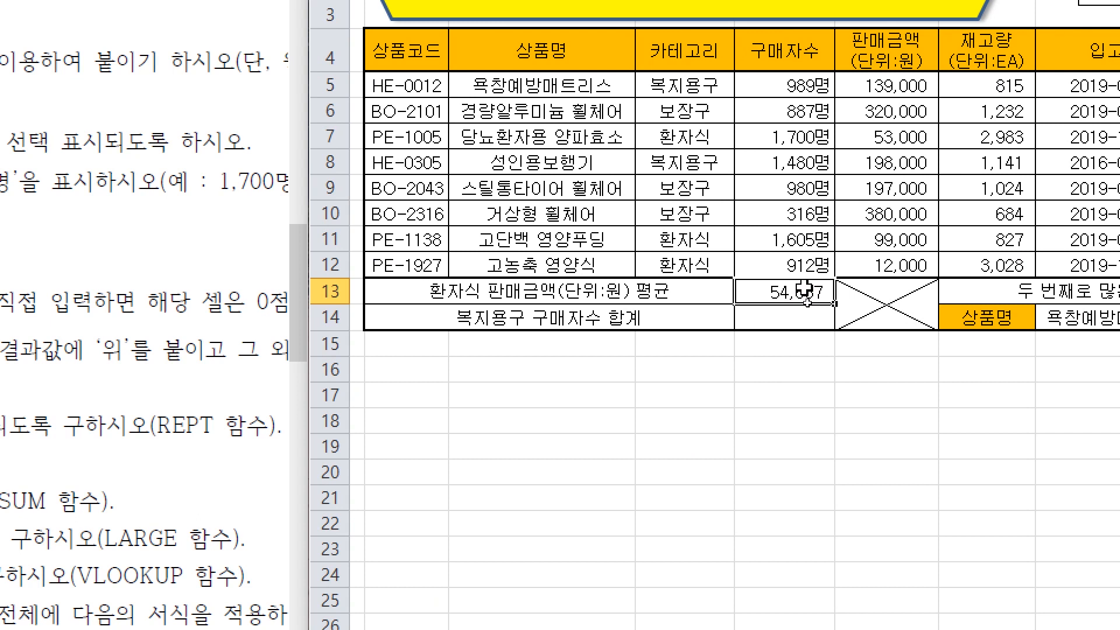
double_click(805, 296)
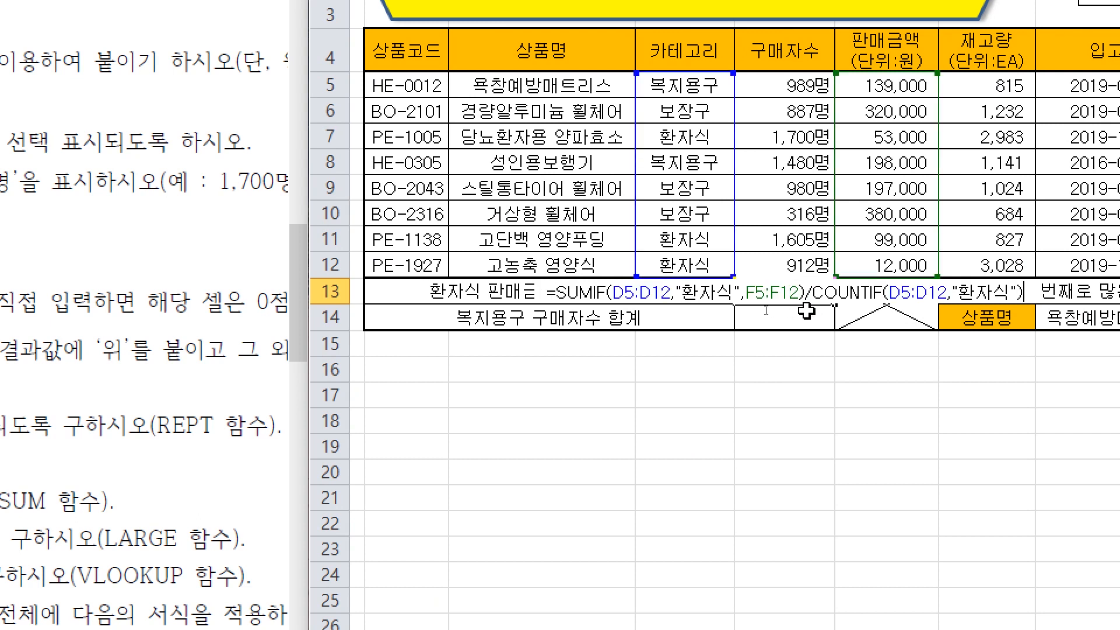
drag(544, 295, 887, 281)
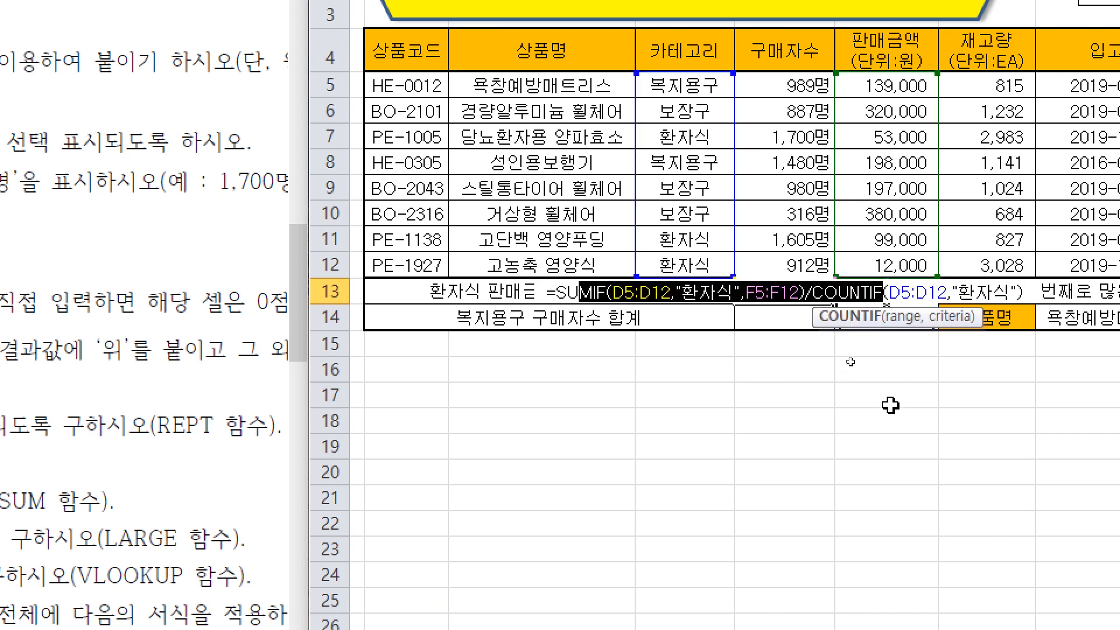
key(Escape)
Start an AVERAGEIF formula in E15, below the table, with the 카테고리 cells D5:D12 as its range
click(812, 343)
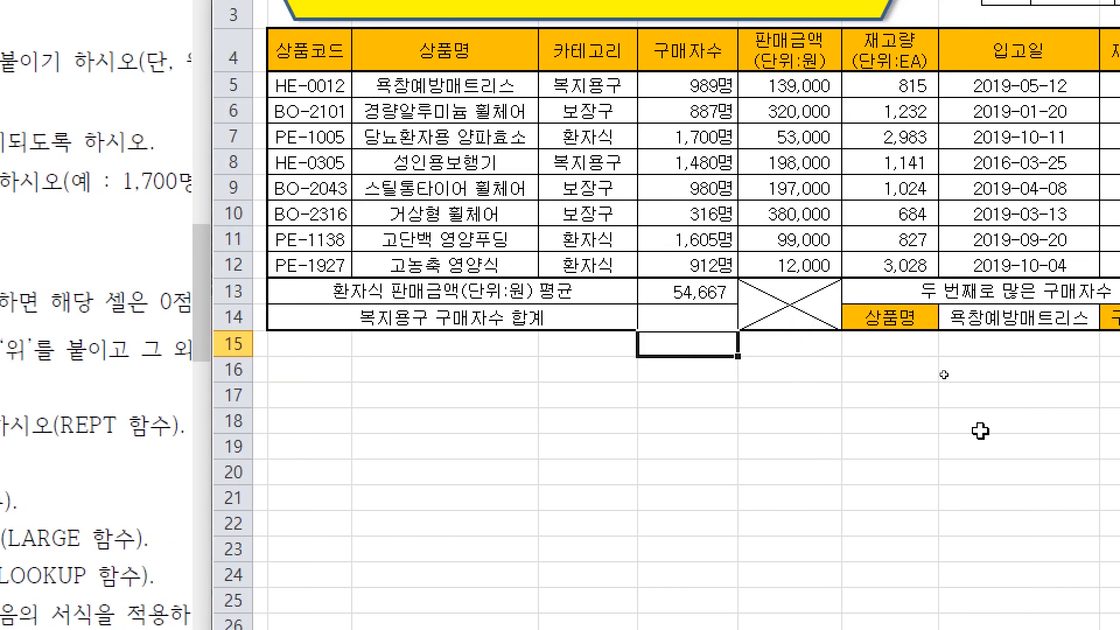
text(=)
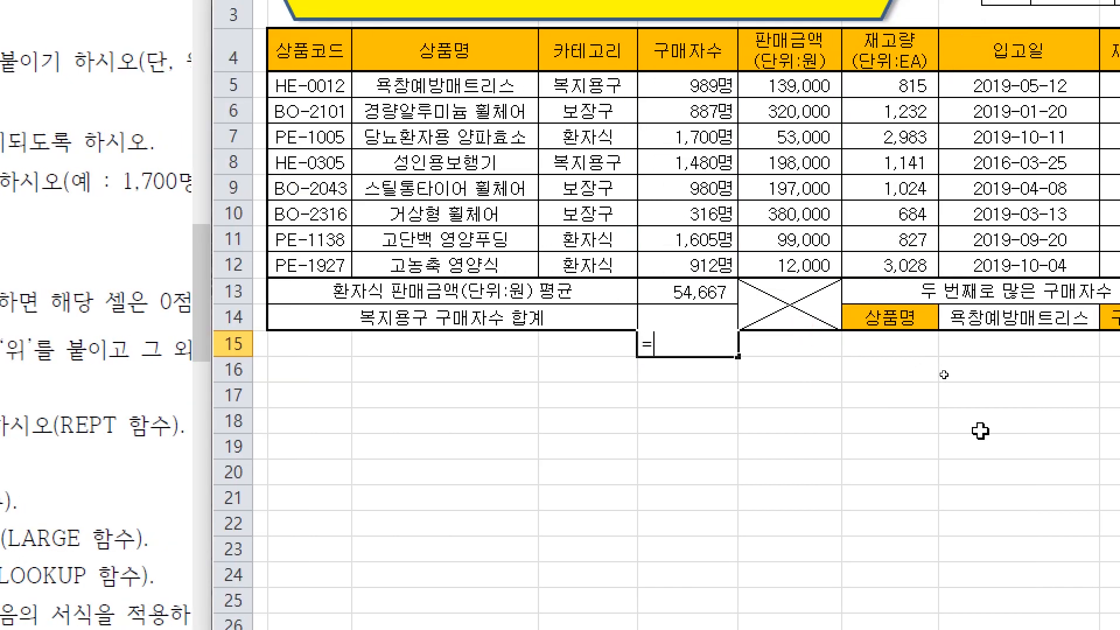
text(AVER)
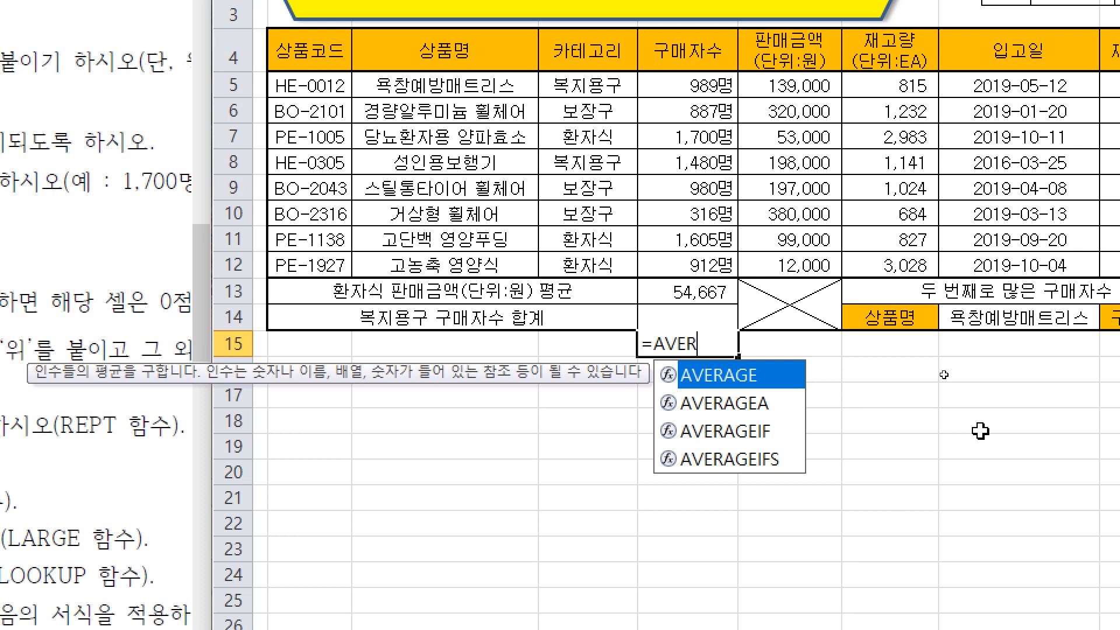
key(Down)
key(Down)
key(Tab)
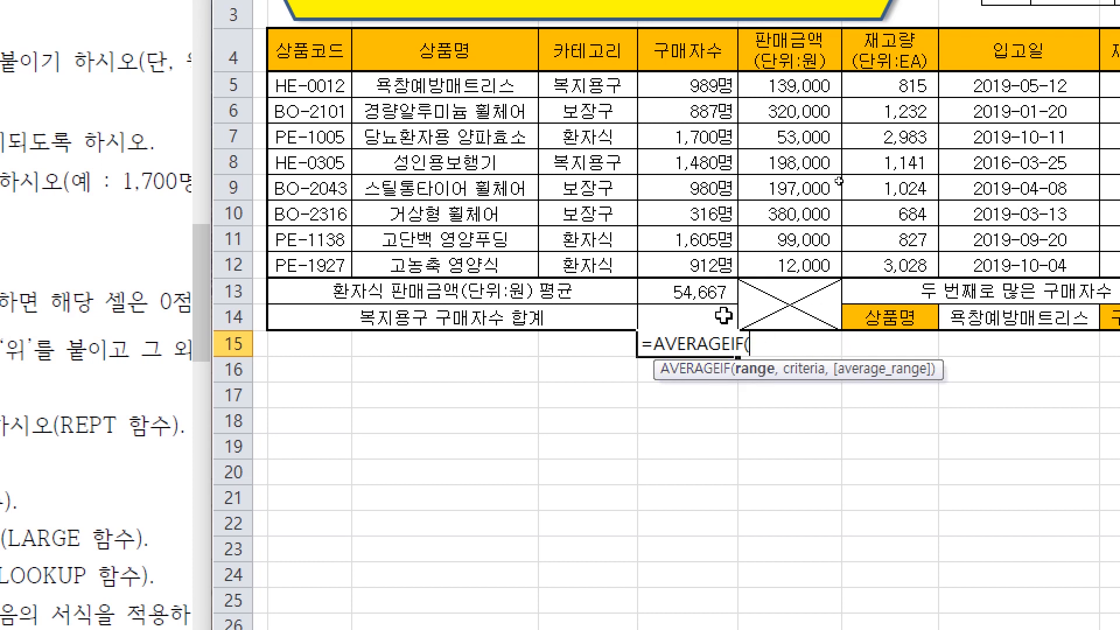
scroll(724, 315, up, 2)
drag(586, 151, 595, 318)
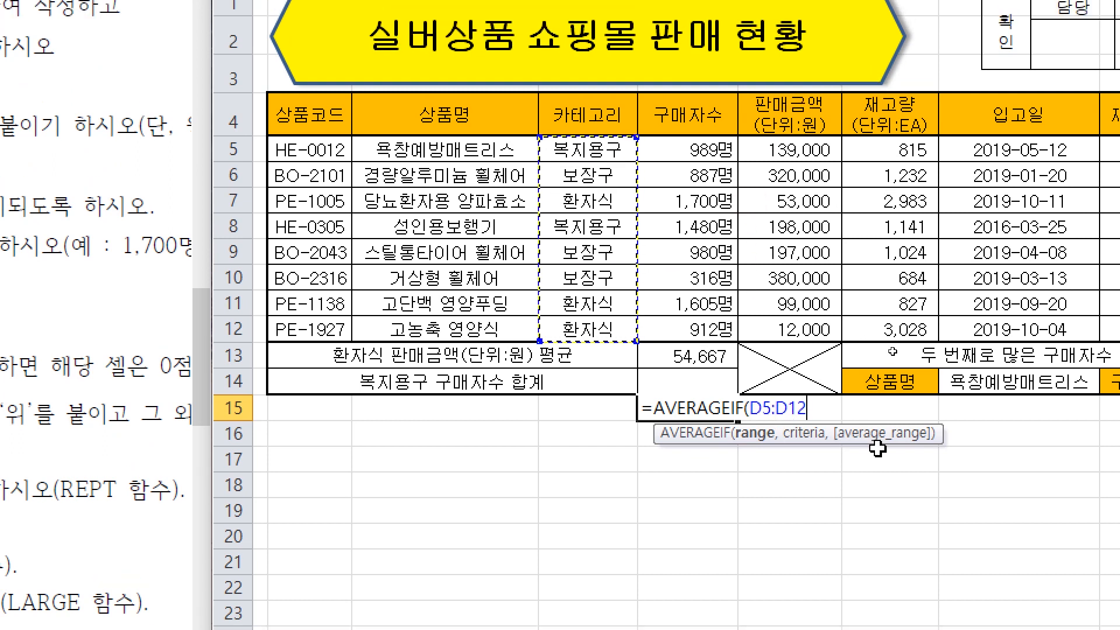
text(,)
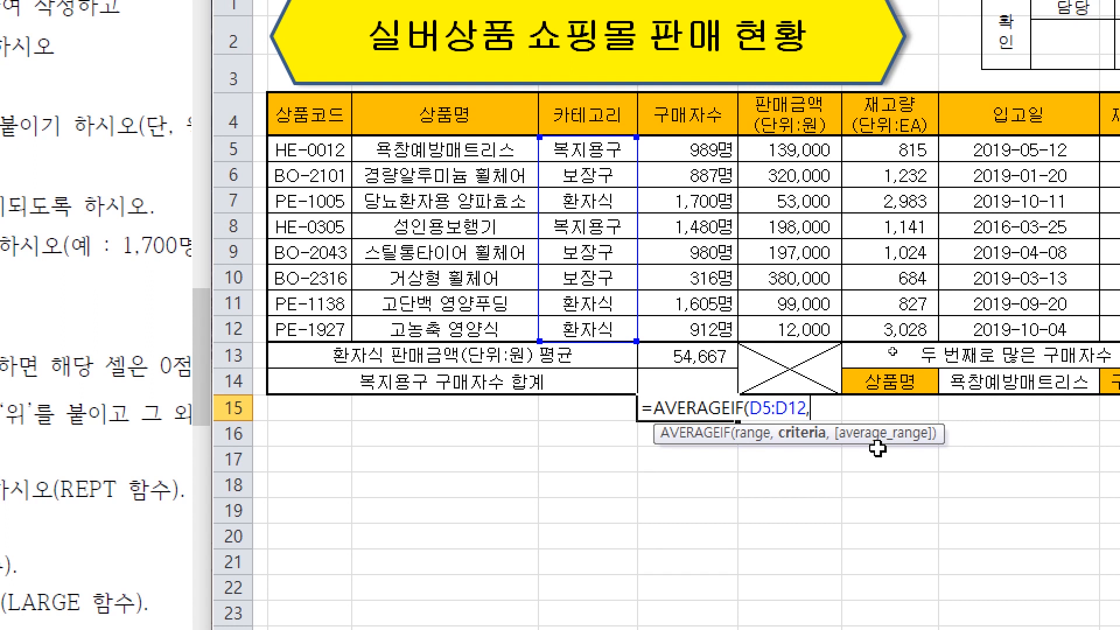
Enter "환자식" as the criterion of the AVERAGEIF formula in E15
text("복지용ㄱ)
key(BackSpace)
key(BackSpace)
key(BackSpace)
key(BackSpace)
text(환자식")
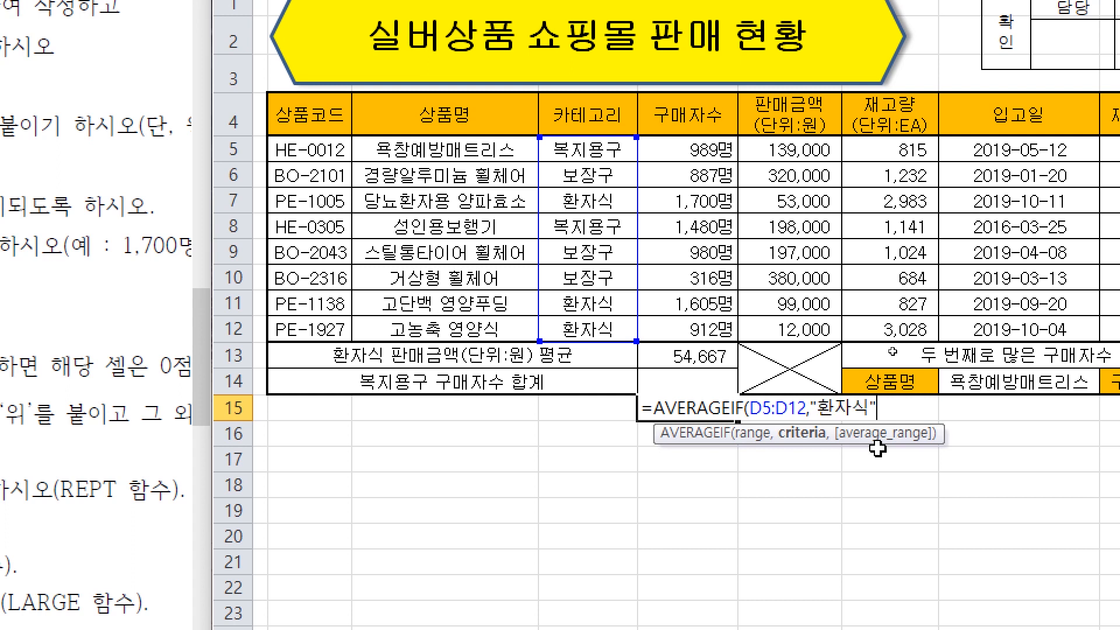
text(,)
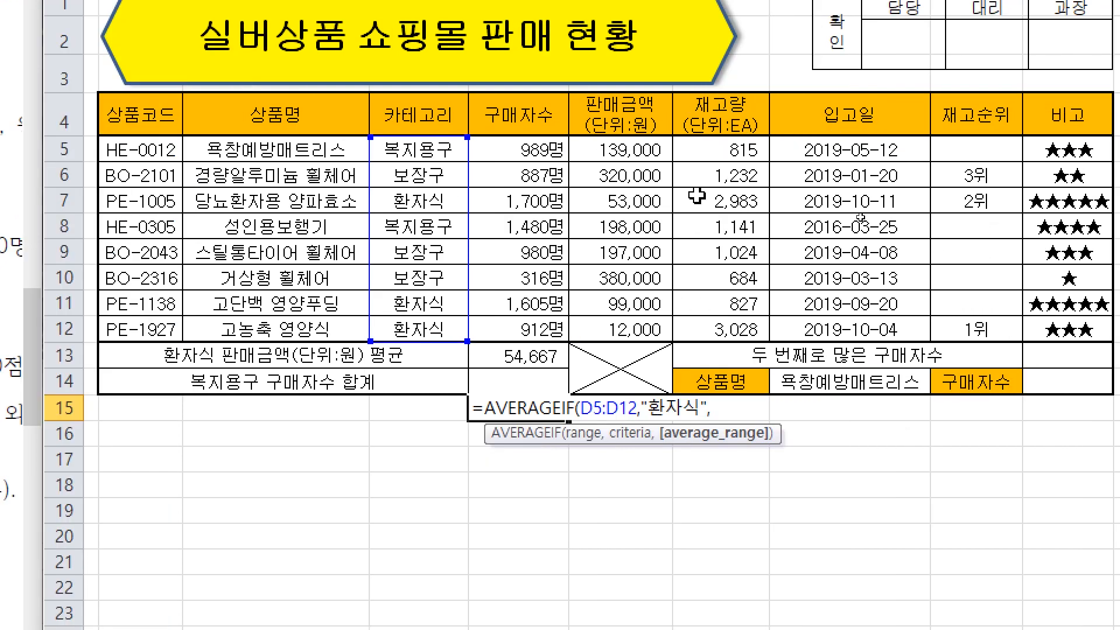
Complete E15's AVERAGEIF with the average range F5:F12, apply the comma style to the cell and reopen its formula
click(800, 150)
drag(630, 150, 632, 332)
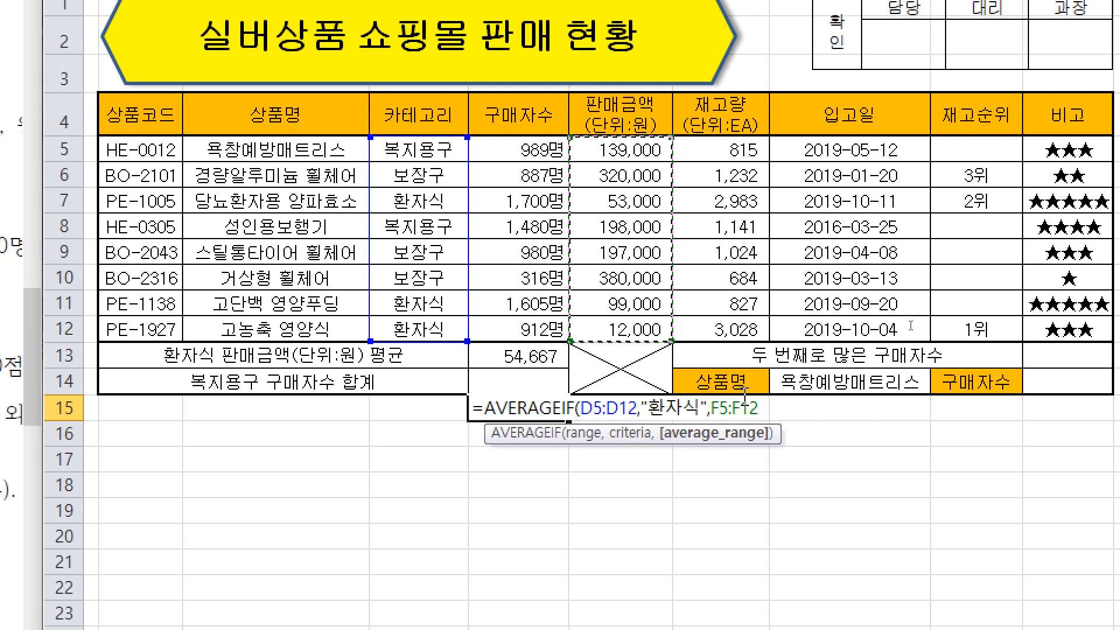
text())
key(ctrl+Return)
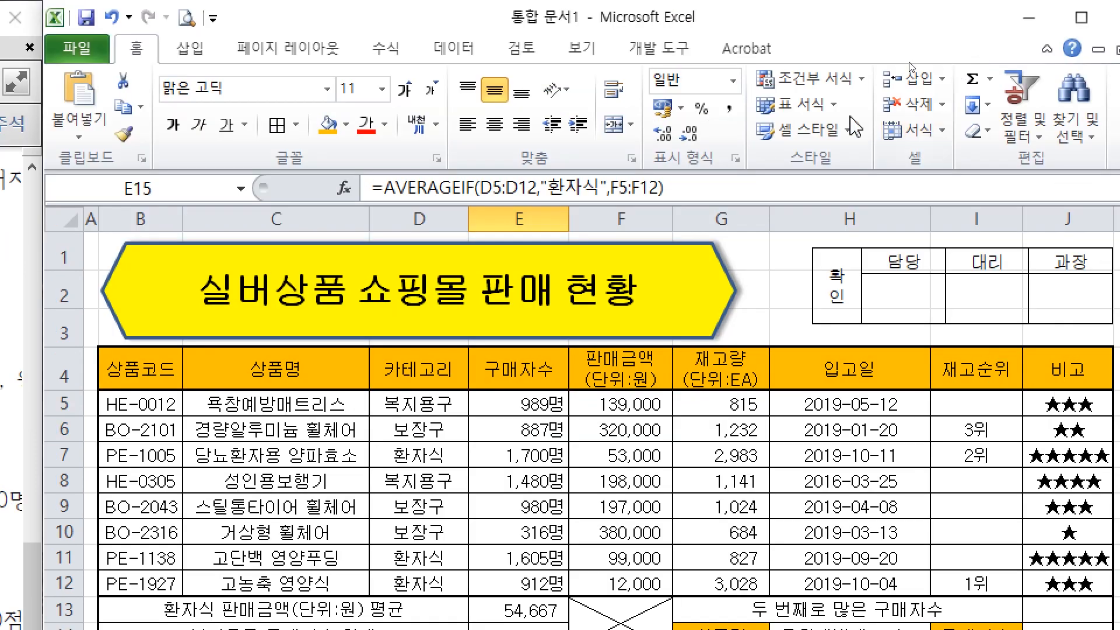
click(731, 115)
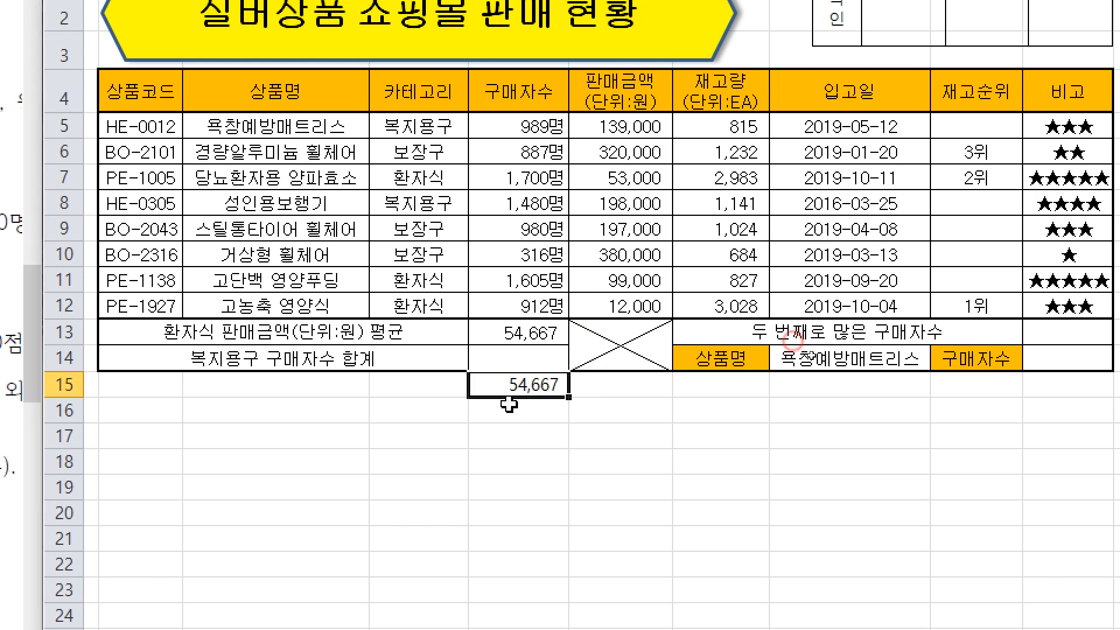
key(F2)
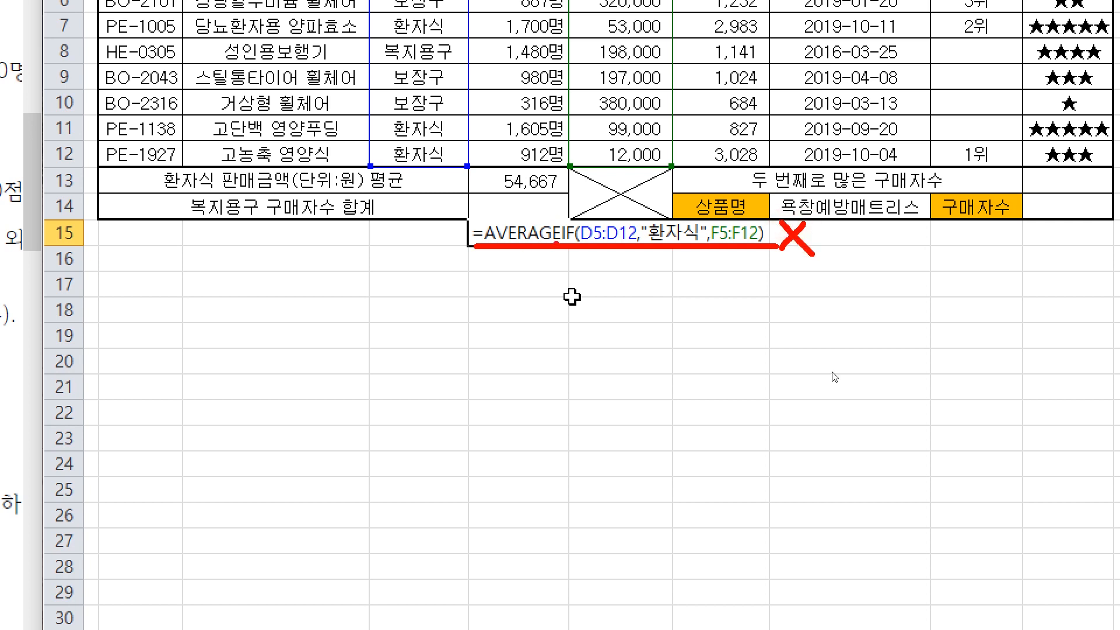
Review the SUMIF/COUNTIF formula in E13 and clear the comparison AVERAGEIF formula from E15
key(ctrl+Return)
double_click(540, 181)
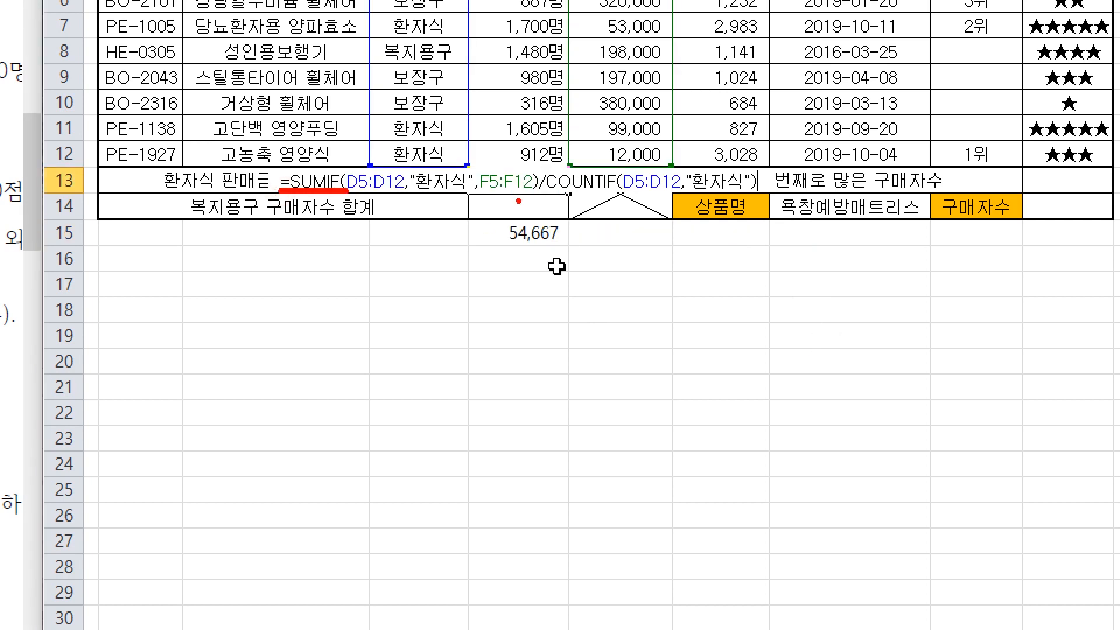
mouse_move(550, 195)
mouse_down()
mouse_move(514, 200)
mouse_move(675, 196)
mouse_up()
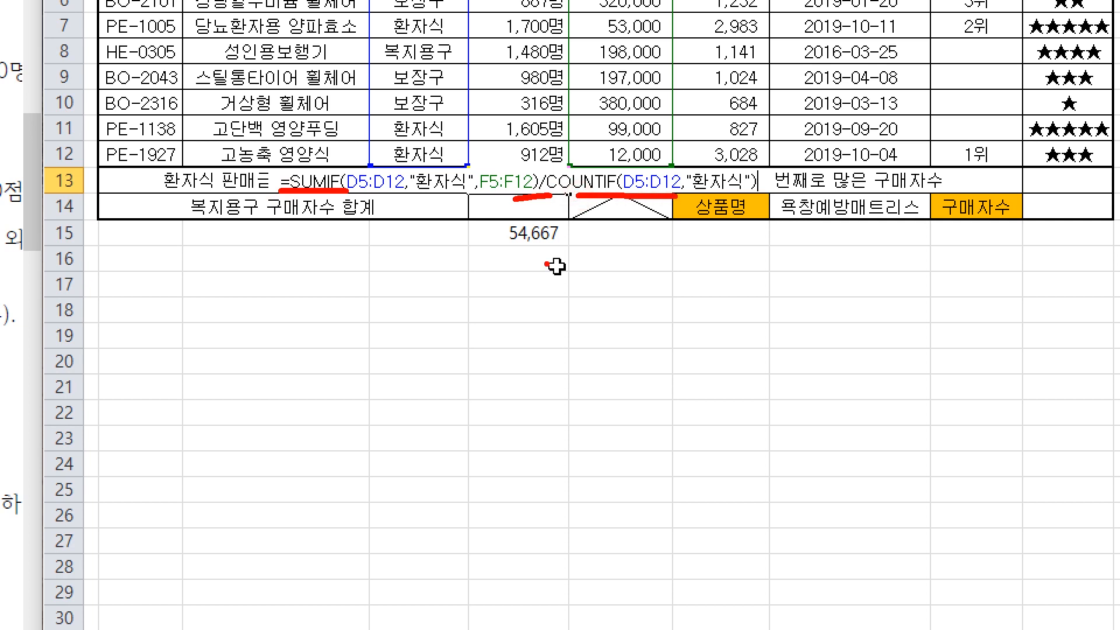
mouse_move(450, 247)
mouse_down()
mouse_move(450, 270)
mouse_move(516, 252)
mouse_move(555, 267)
mouse_up()
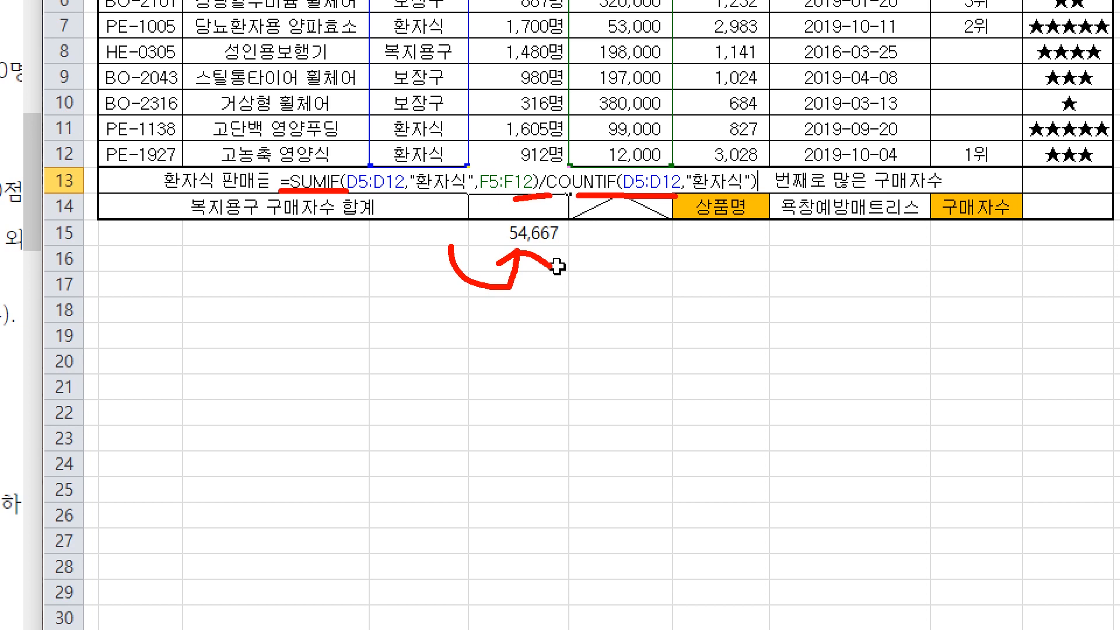
mouse_move(604, 221)
mouse_down()
mouse_move(574, 251)
mouse_move(609, 254)
mouse_up()
key(Escape)
click(519, 236)
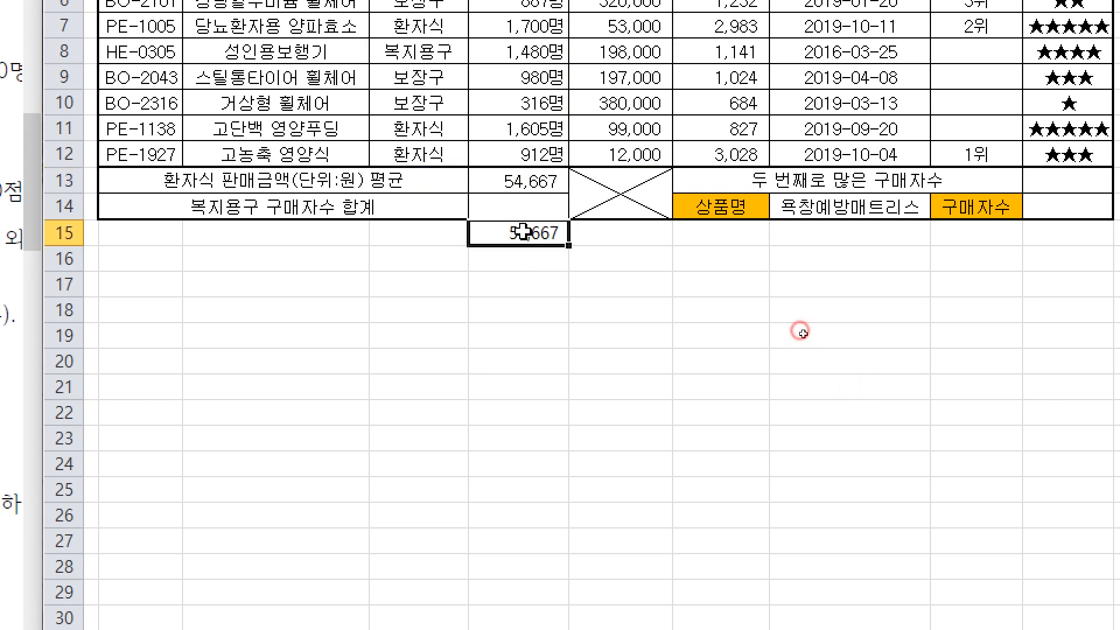
key(Delete)
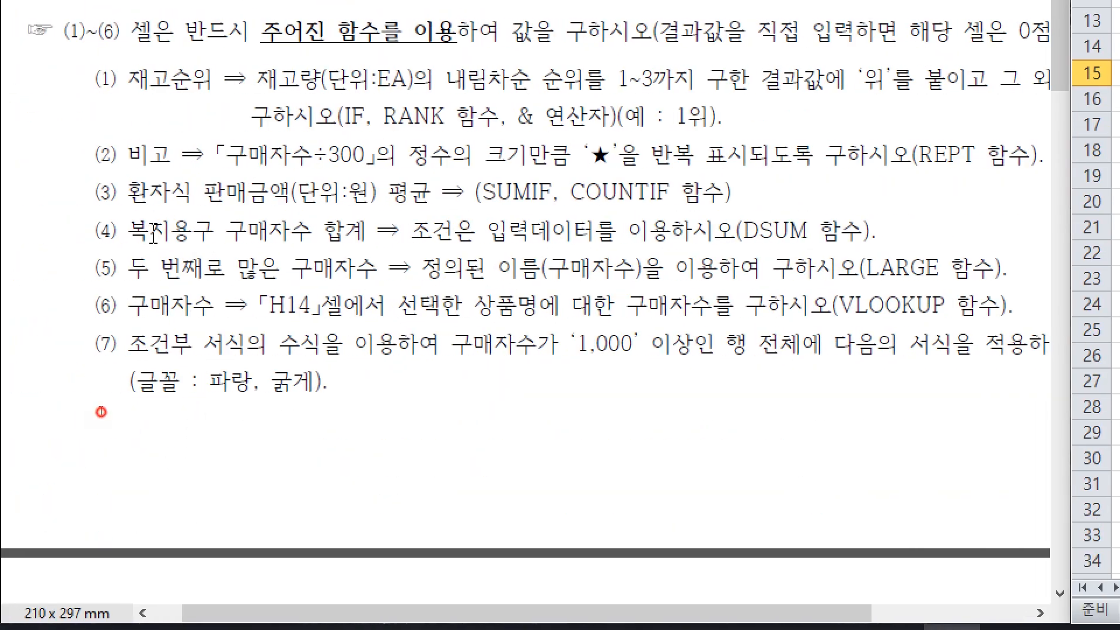
Read item (4) of the exam PDF on the 복지용구 구매자수 합계 and its required DSUM function
drag(153, 234, 257, 223)
click(319, 236)
drag(325, 236, 819, 234)
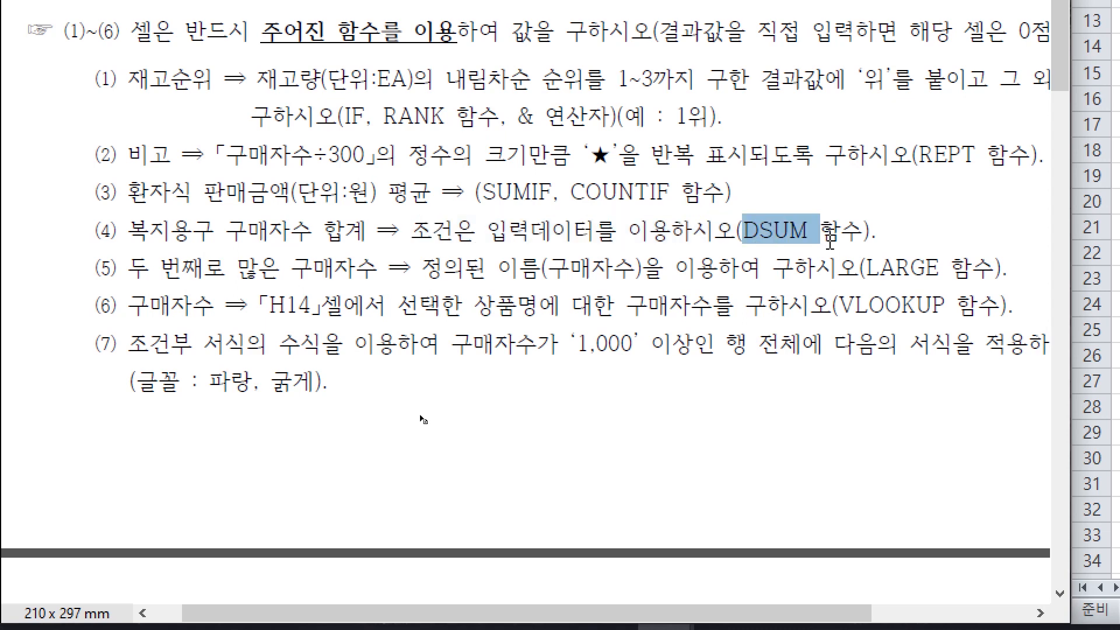
click(761, 229)
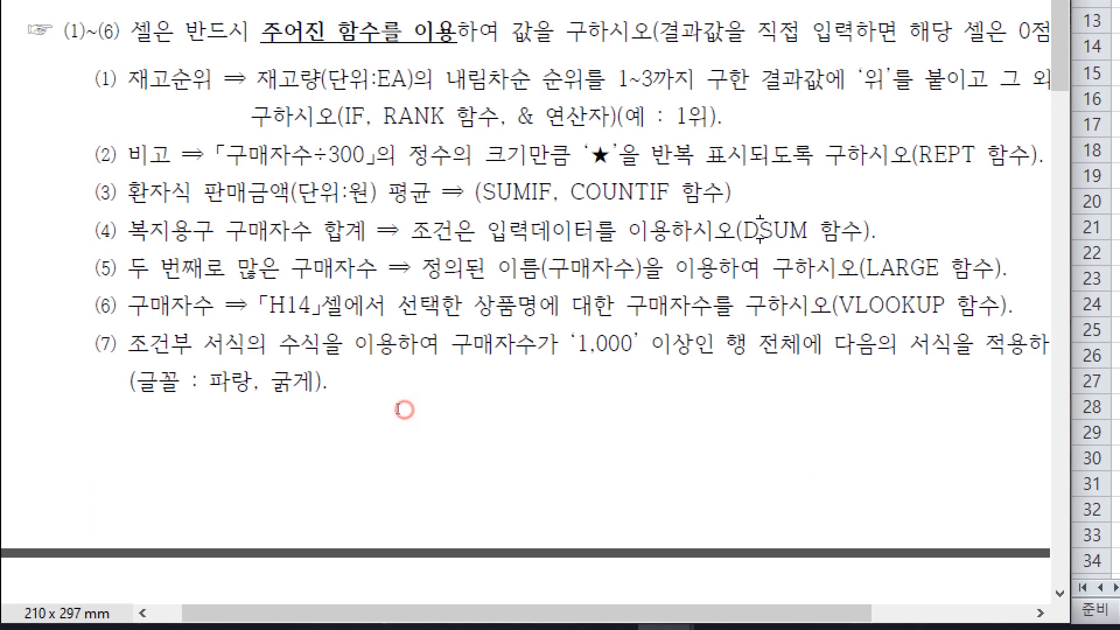
drag(760, 229, 743, 231)
double_click(757, 233)
click(797, 235)
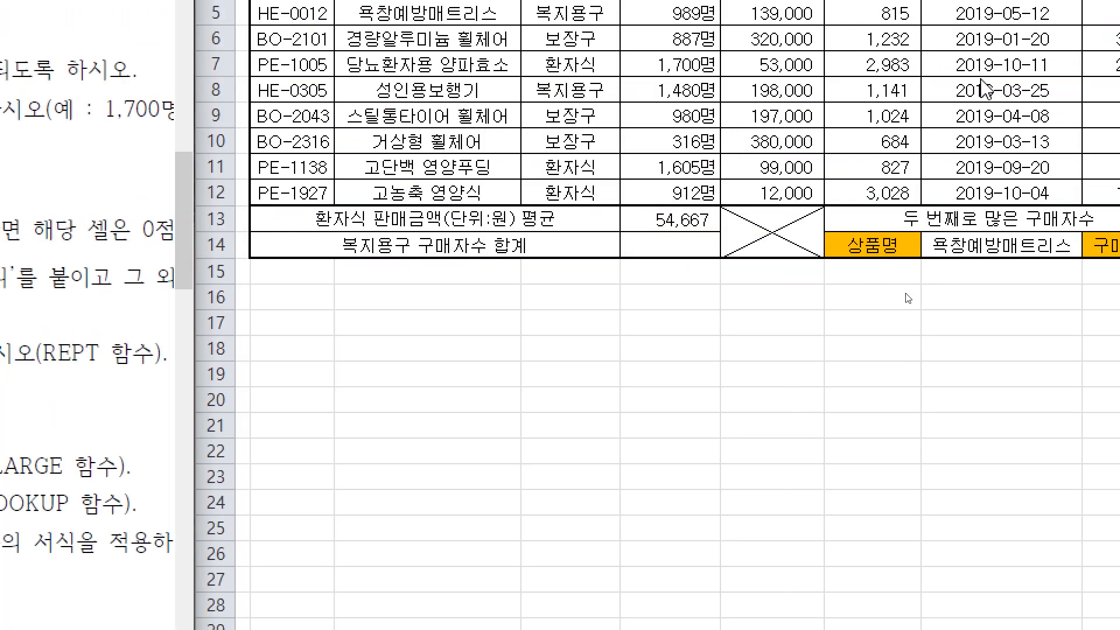
Start a DSUM formula in E14 with the table range B4:H12, headers included, as its database
click(588, 262)
click(609, 254)
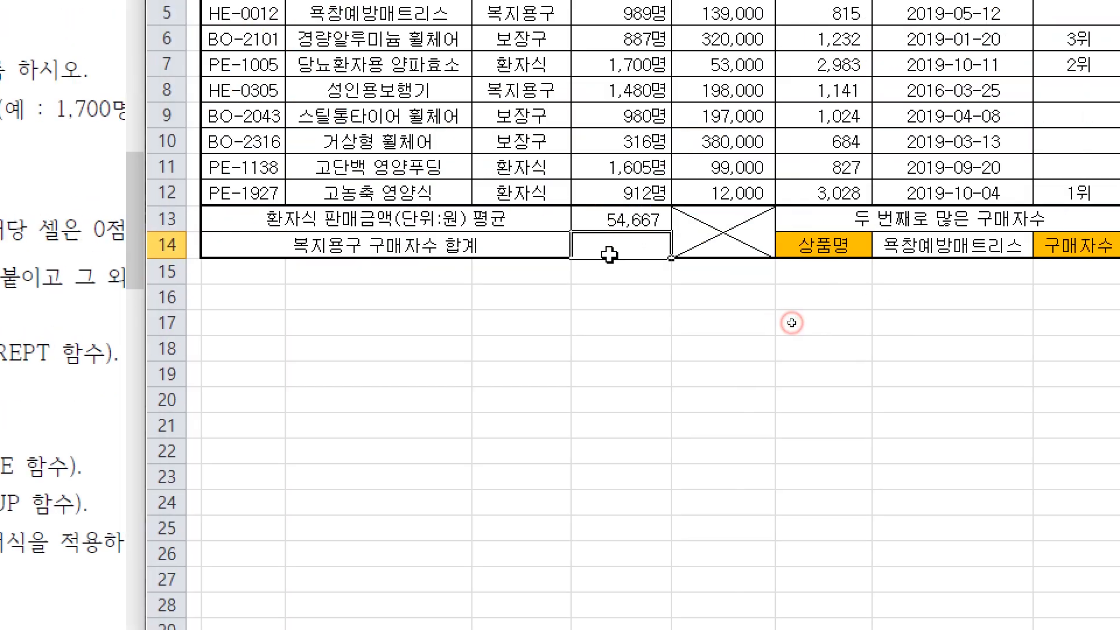
text(=)
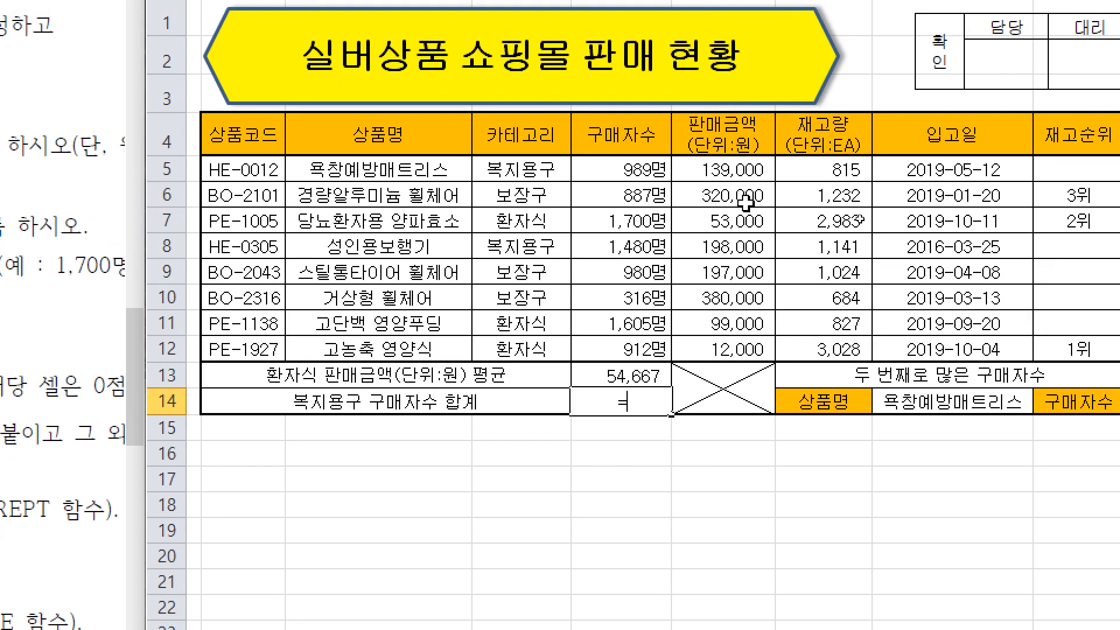
text(DSUM()
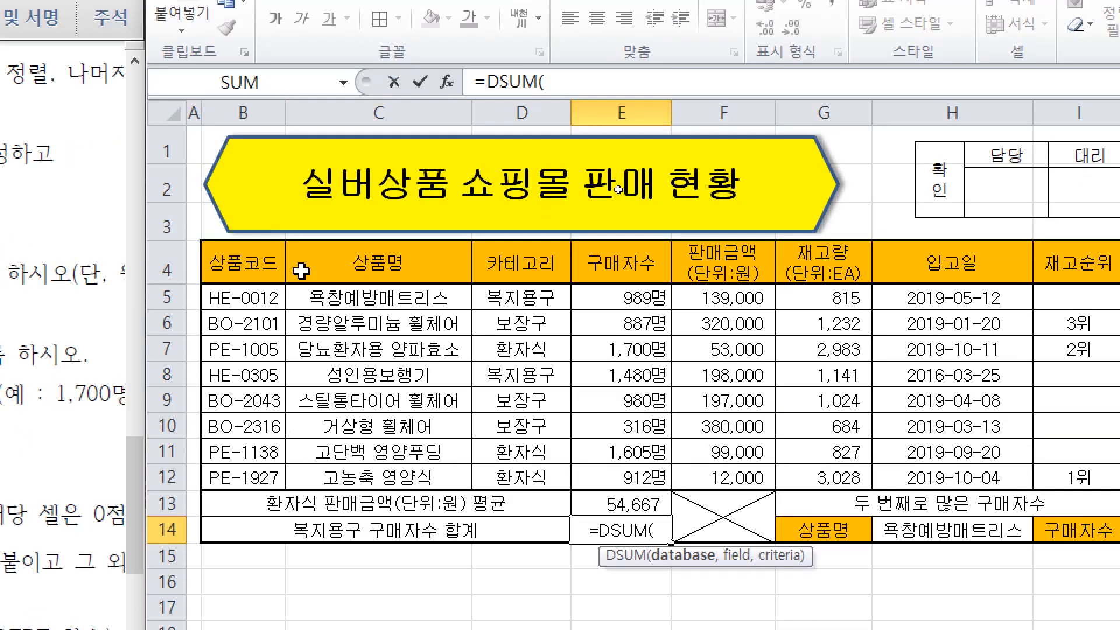
click(255, 142)
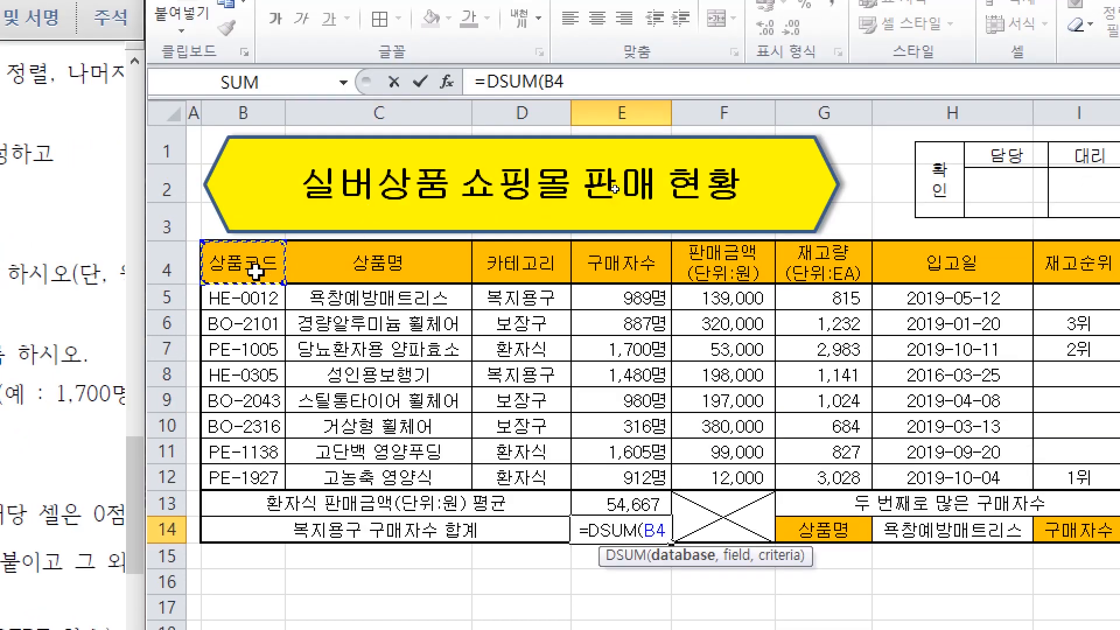
drag(255, 270, 959, 476)
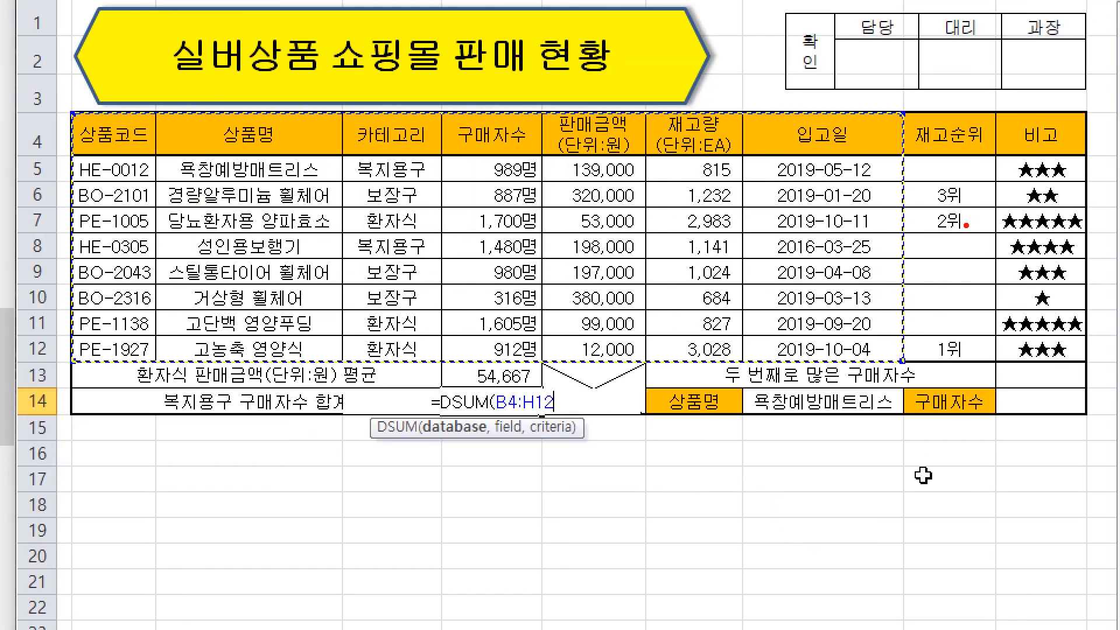
mouse_move(937, 100)
mouse_down()
mouse_move(1045, 134)
mouse_move(1070, 101)
mouse_up()
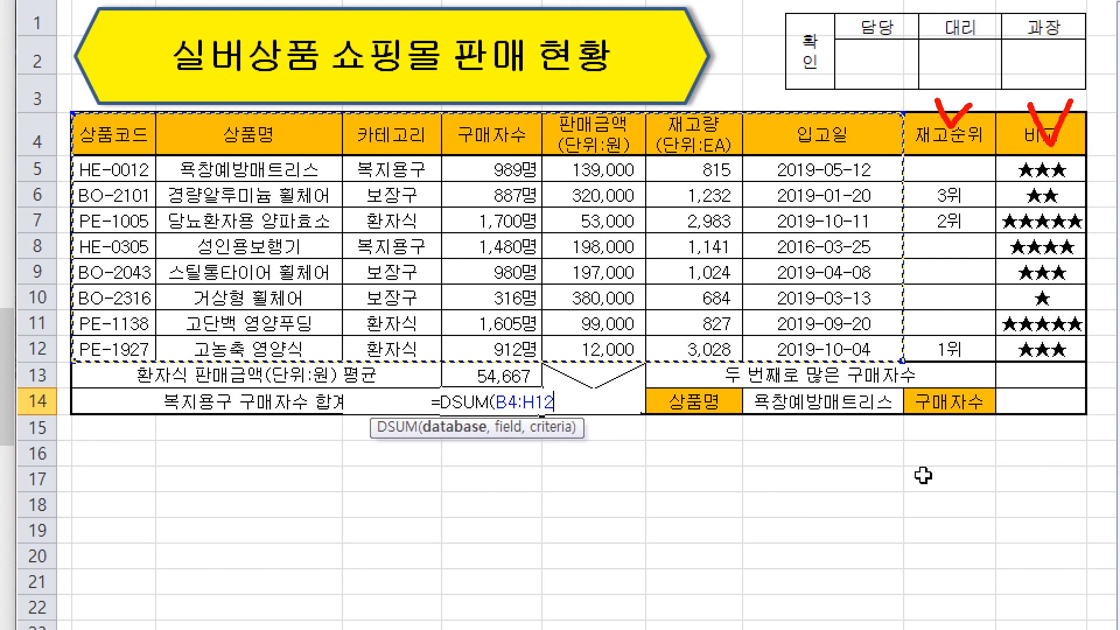
mouse_move(471, 415)
mouse_down()
mouse_move(518, 416)
mouse_move(571, 393)
mouse_move(502, 383)
mouse_move(490, 411)
mouse_move(525, 427)
mouse_move(457, 475)
mouse_move(433, 458)
mouse_move(490, 465)
mouse_up()
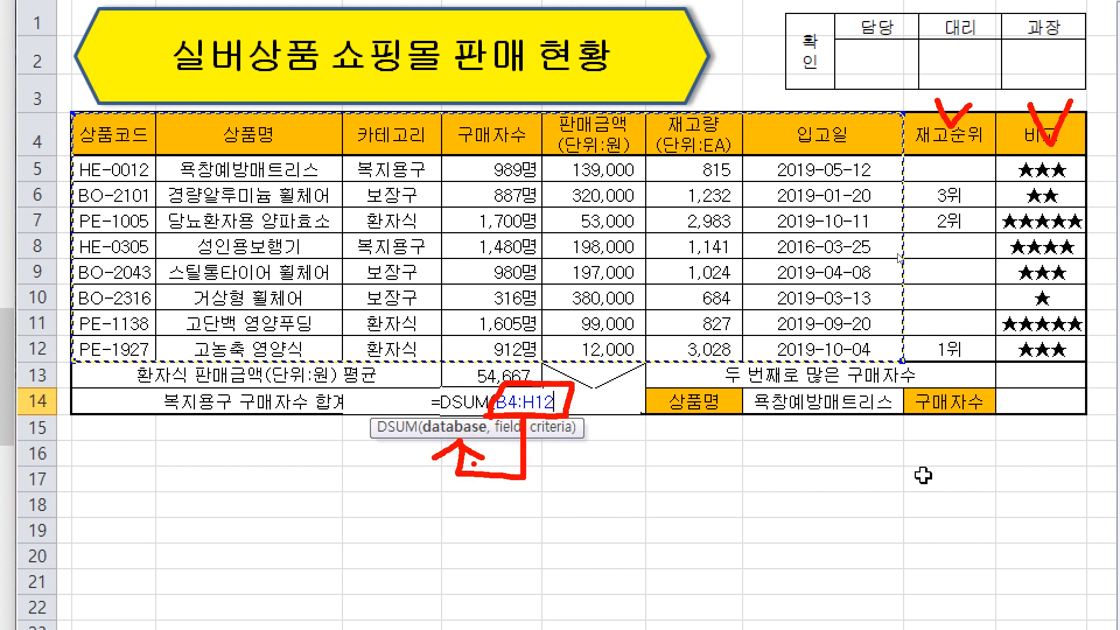
key(Escape)
text(,)
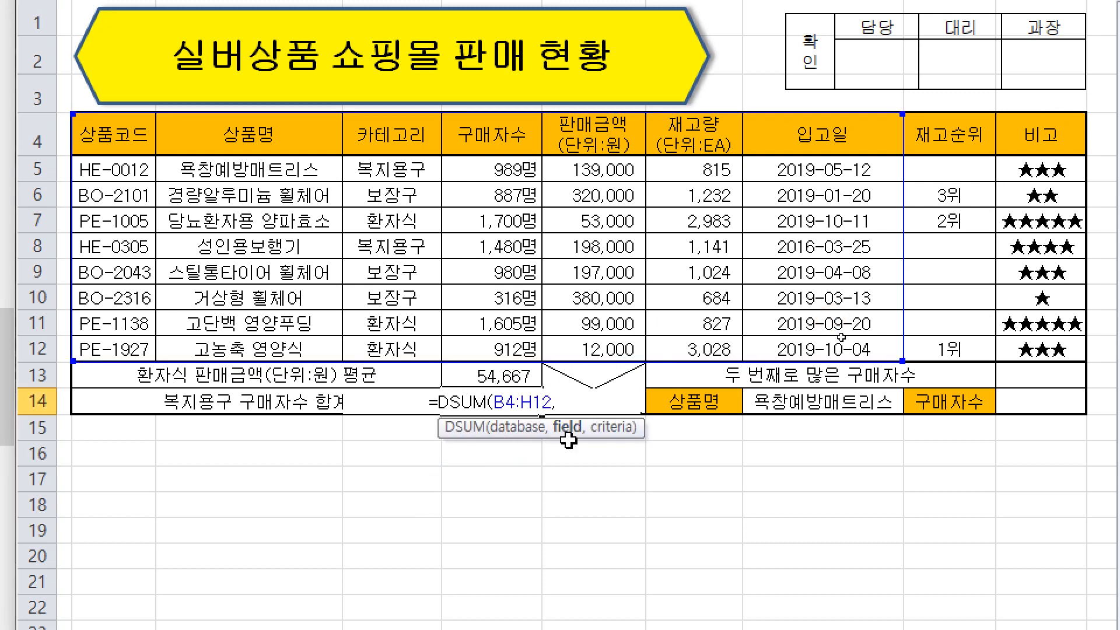
Count the columns of B4:H12 from 상품코드 to determine the DSUM field number of 구매자수
key(ctrl+2)
drag(451, 441, 500, 437)
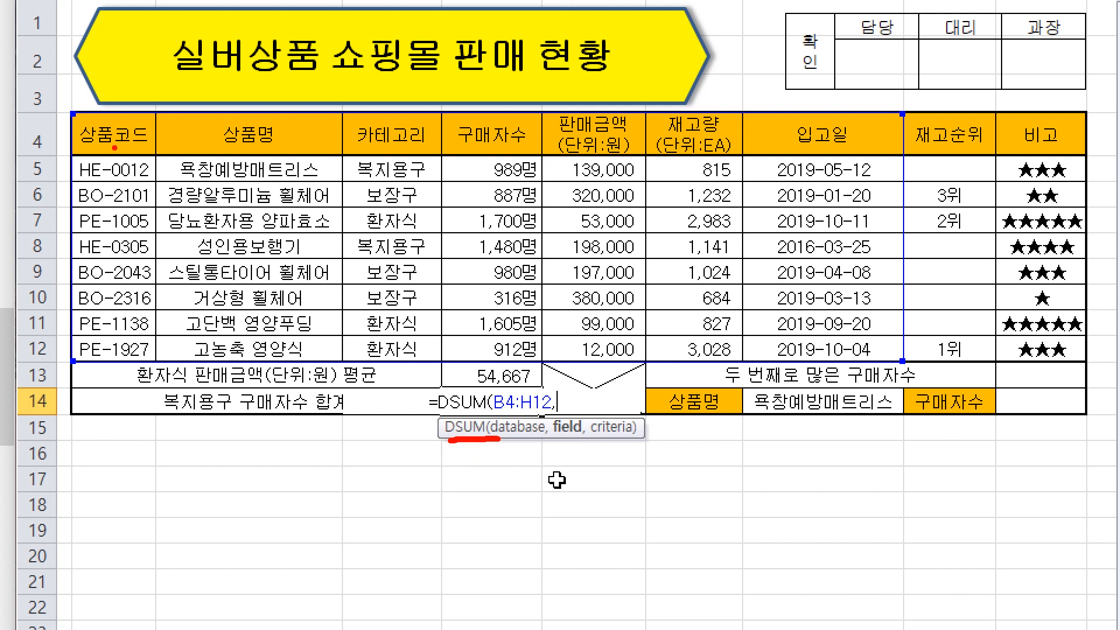
drag(146, 209, 102, 271)
mouse_move(225, 228)
mouse_down()
mouse_move(231, 221)
mouse_move(220, 275)
mouse_move(281, 269)
mouse_up()
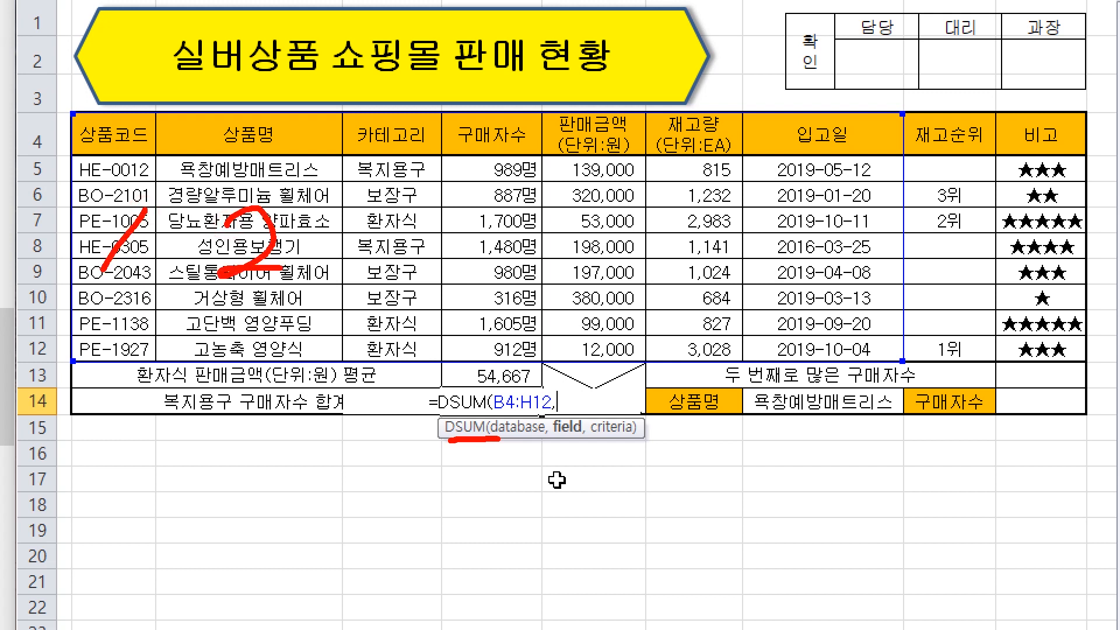
mouse_move(367, 201)
mouse_down()
mouse_move(403, 221)
mouse_move(365, 265)
mouse_up()
mouse_move(484, 202)
mouse_down()
mouse_move(514, 248)
mouse_move(528, 248)
mouse_up()
drag(499, 230, 476, 286)
mouse_move(587, 222)
mouse_down()
mouse_move(584, 271)
mouse_move(642, 227)
mouse_up()
drag(723, 201, 694, 250)
mouse_move(817, 220)
mouse_down()
mouse_move(831, 214)
mouse_move(837, 274)
mouse_up()
drag(909, 351, 924, 351)
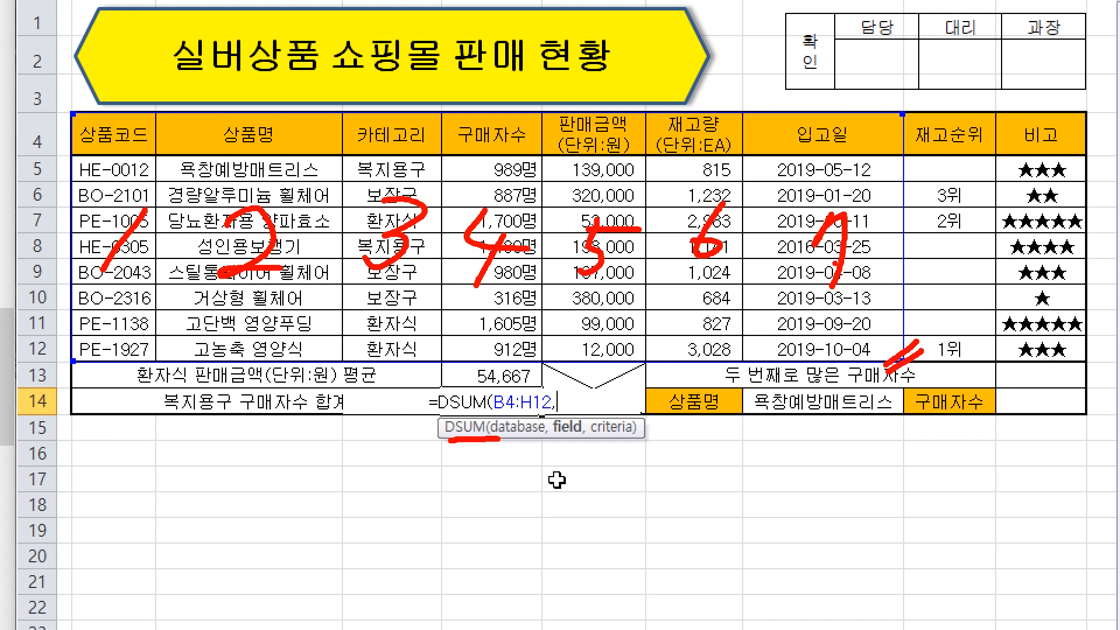
drag(241, 418, 316, 424)
drag(506, 231, 509, 149)
mouse_move(488, 167)
mouse_down()
mouse_move(512, 147)
mouse_move(529, 157)
mouse_up()
click(483, 301)
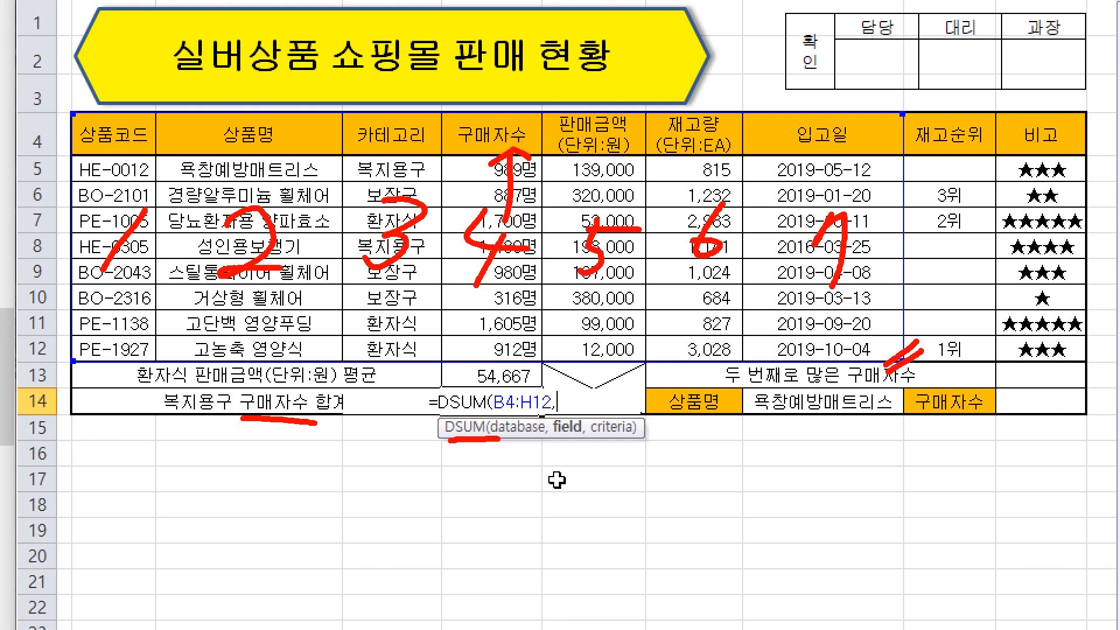
mouse_move(588, 372)
mouse_down()
mouse_move(574, 390)
mouse_move(618, 391)
mouse_up()
drag(608, 372, 583, 418)
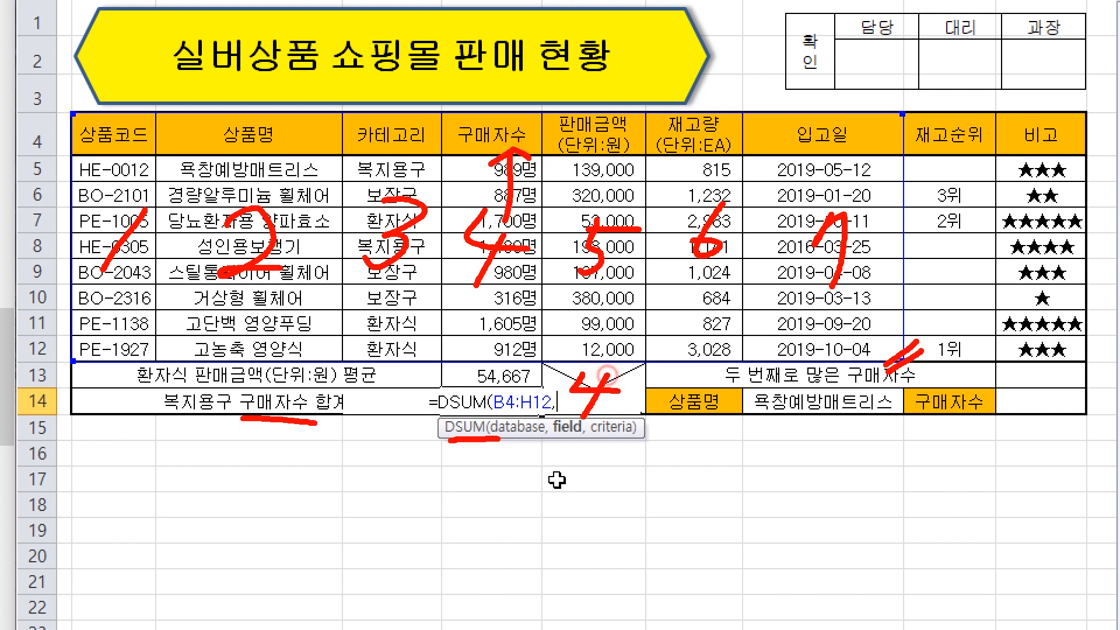
key(Escape)
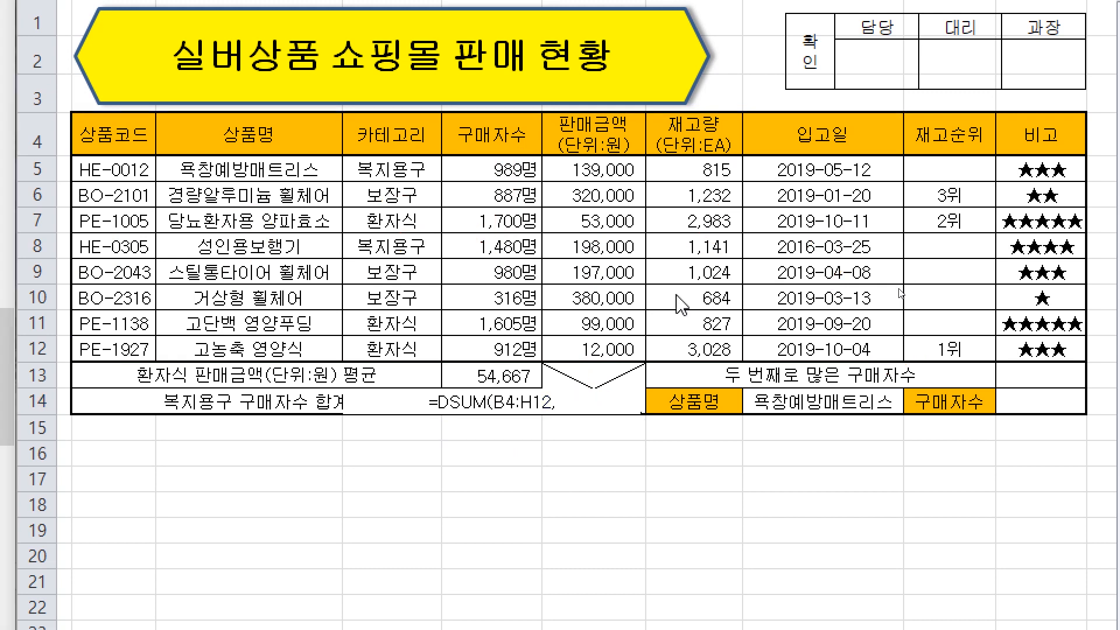
Try the 구매자수 header cell E4 as the DSUM field instead of the column number 4
text(4)
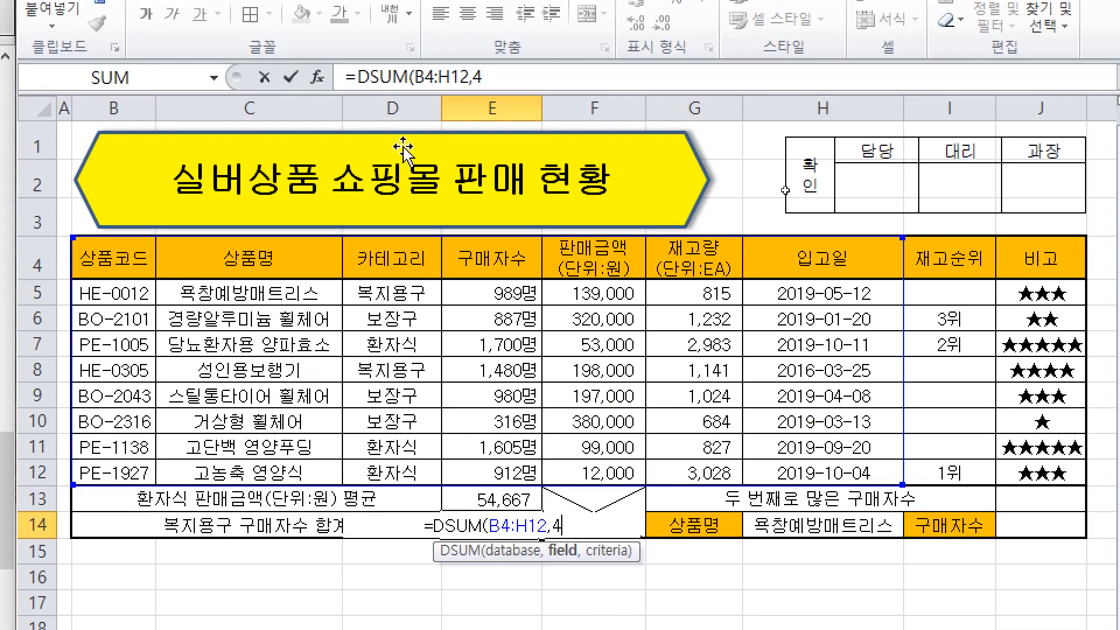
key(BackSpace)
click(493, 256)
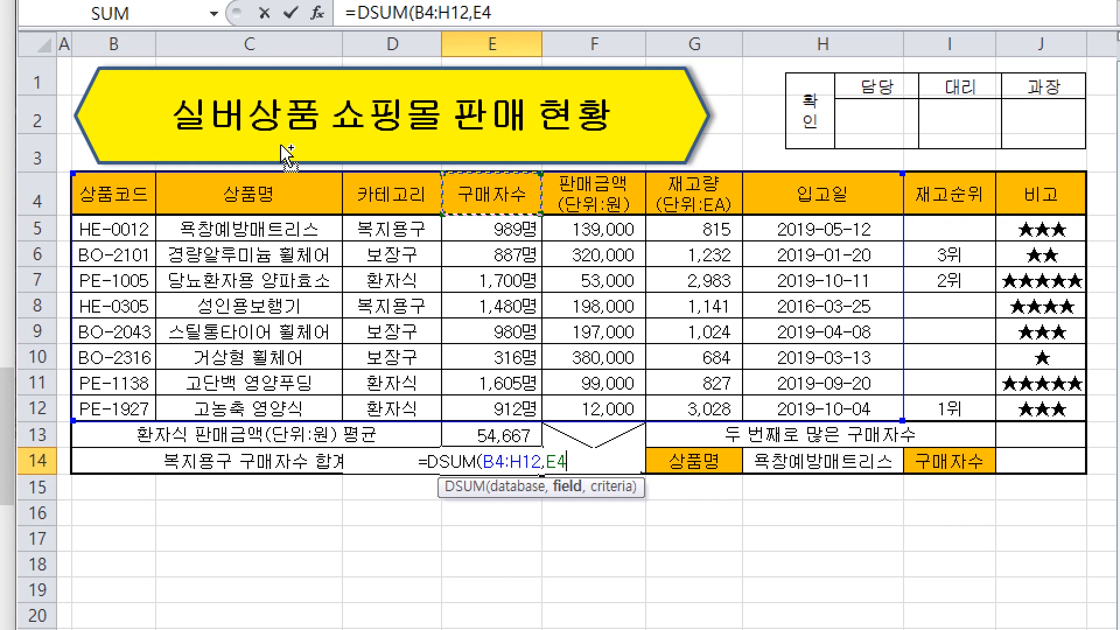
key(BackSpace)
key(BackSpace)
Complete E14's DSUM formula with field 4 and the 카테고리/복지용구 cells D4:D5 as criteria
text(4)
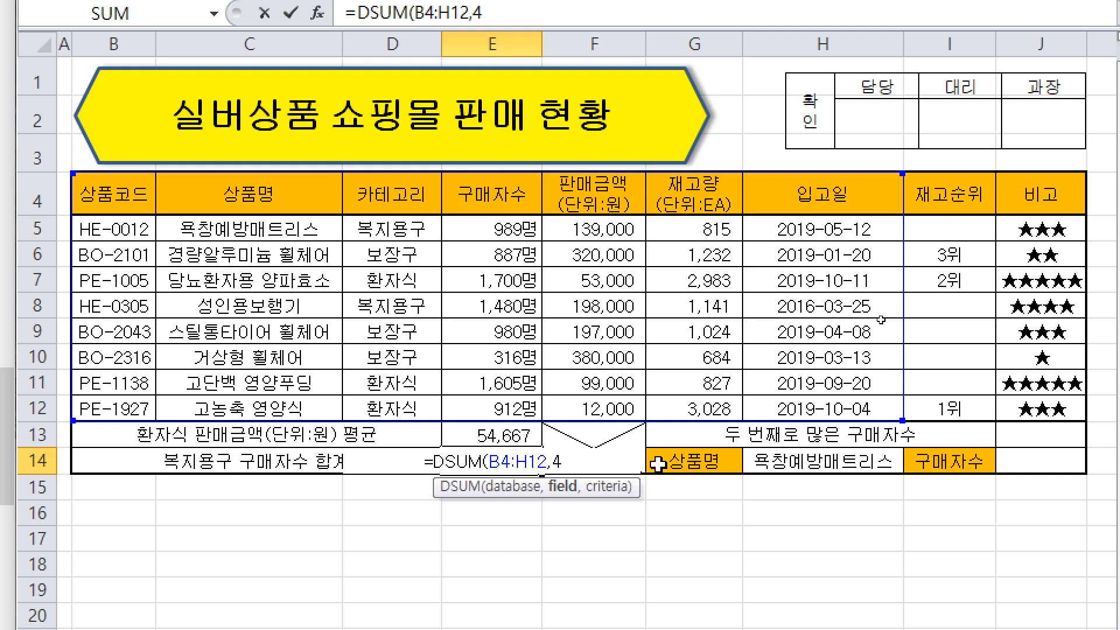
text(,)
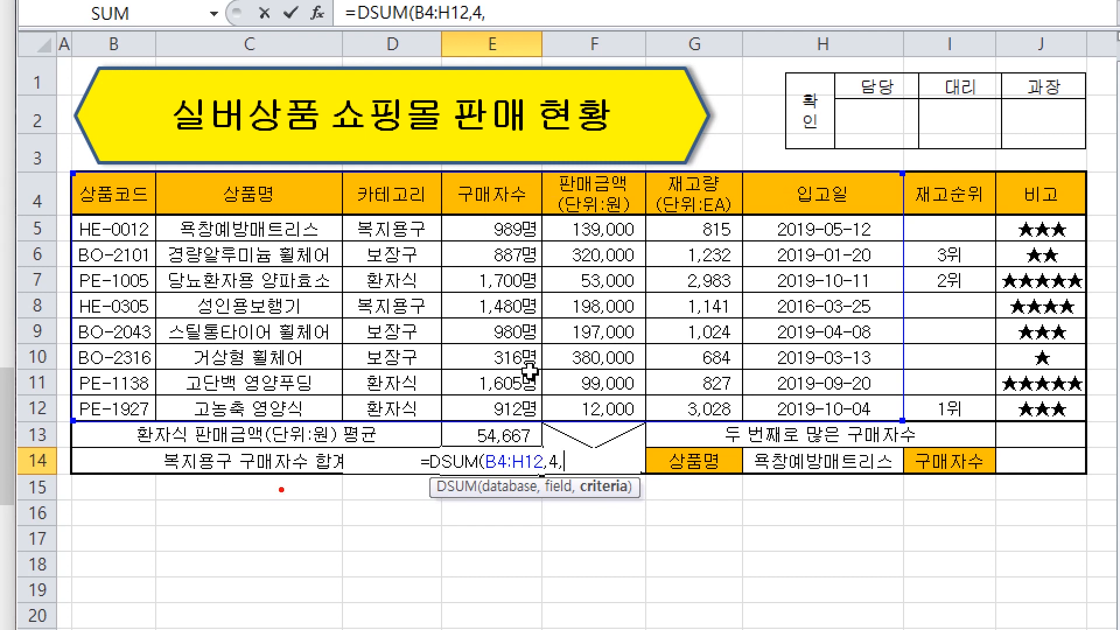
drag(163, 476, 213, 478)
mouse_move(220, 489)
mouse_down()
mouse_move(236, 478)
mouse_move(153, 442)
mouse_move(235, 480)
mouse_up()
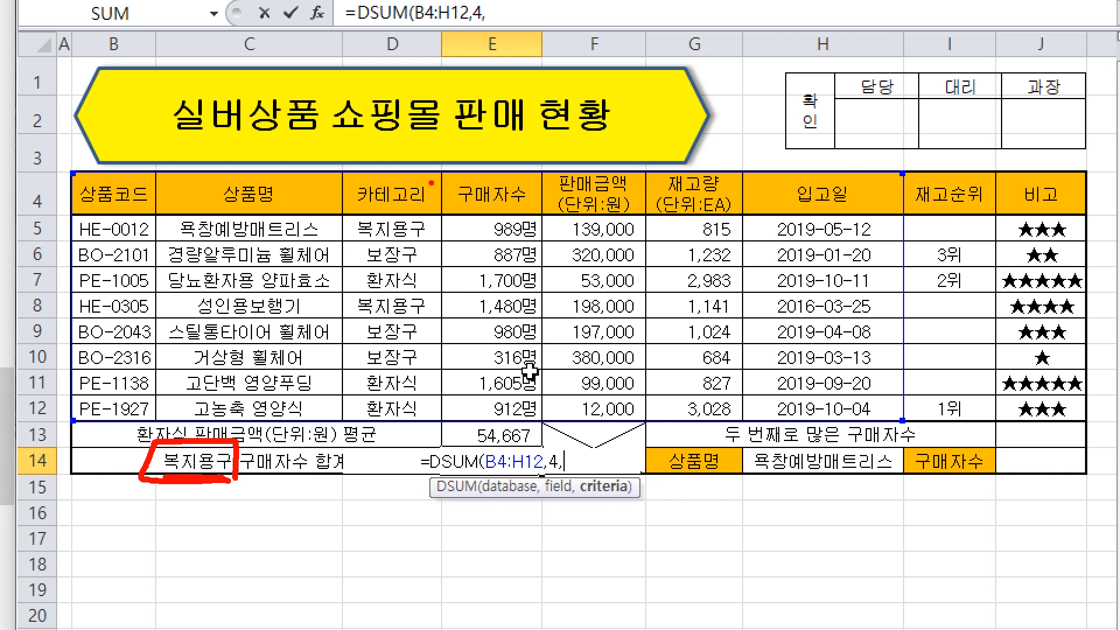
mouse_move(445, 174)
mouse_down()
mouse_move(447, 244)
mouse_move(362, 245)
mouse_move(447, 180)
mouse_move(462, 235)
mouse_up()
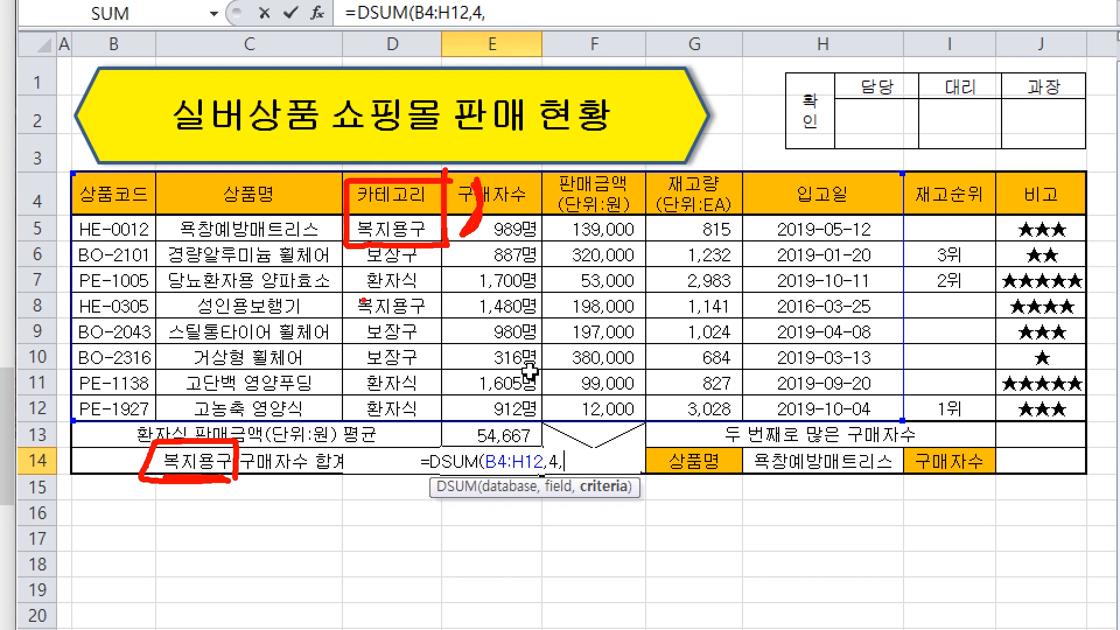
key(Escape)
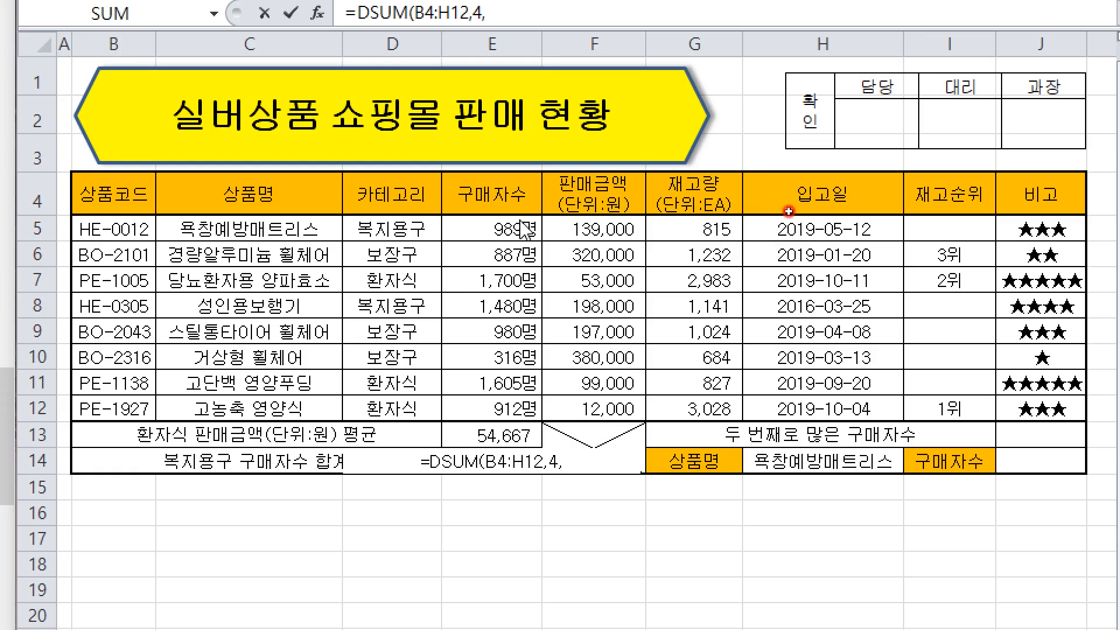
drag(397, 195, 434, 236)
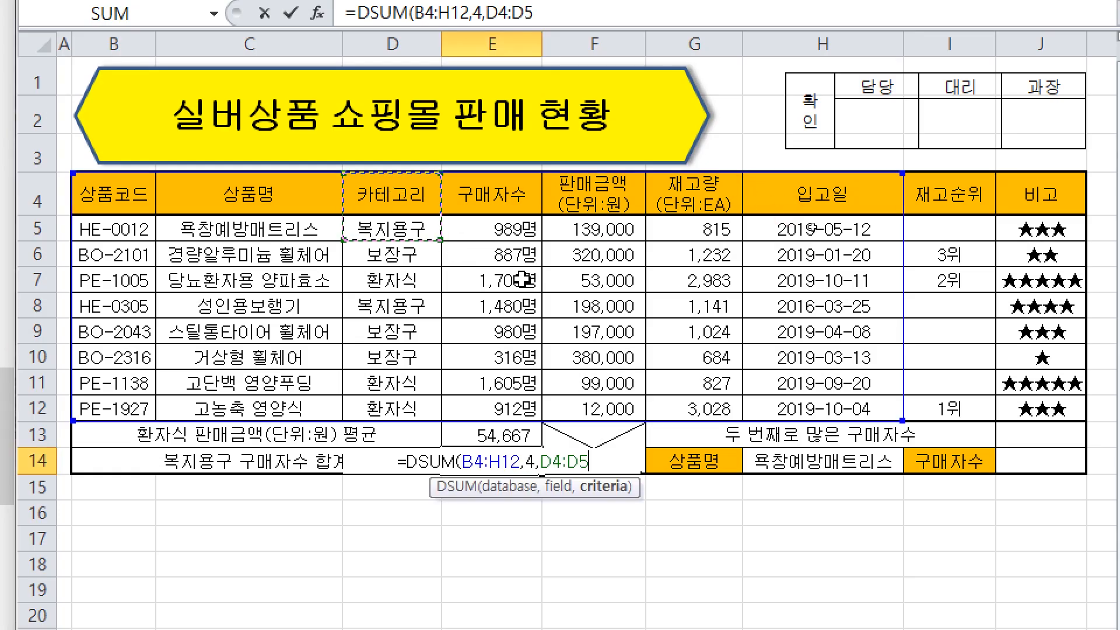
text())
key(Return)
key(Up)
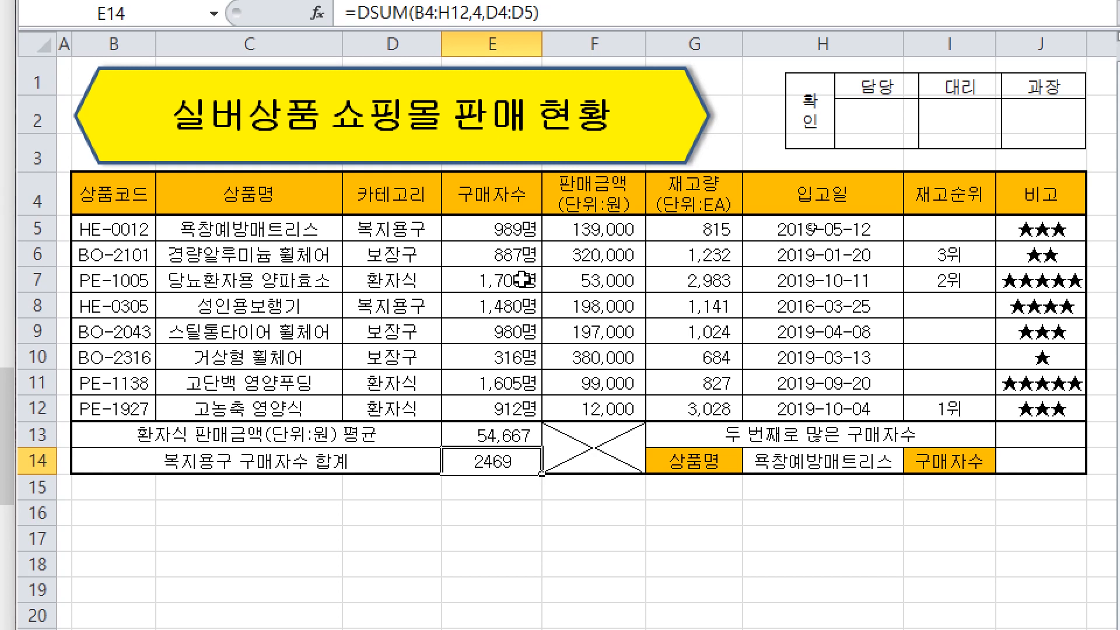
Apply the comma style to E14 and check its DSUM formula
click(514, 489)
click(471, 464)
click(702, 111)
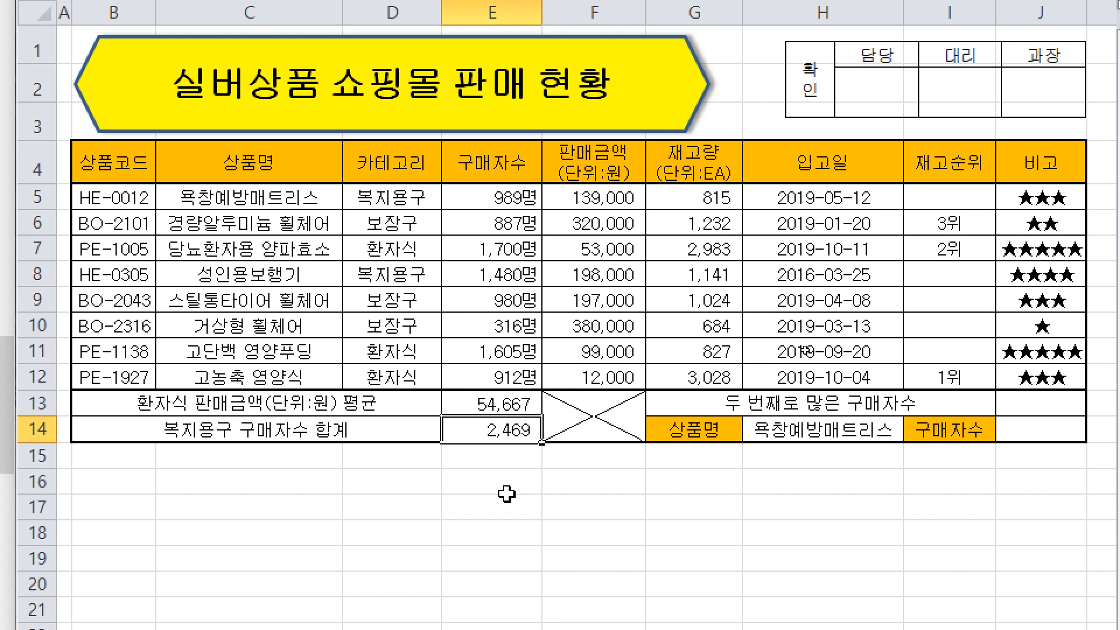
click(380, 435)
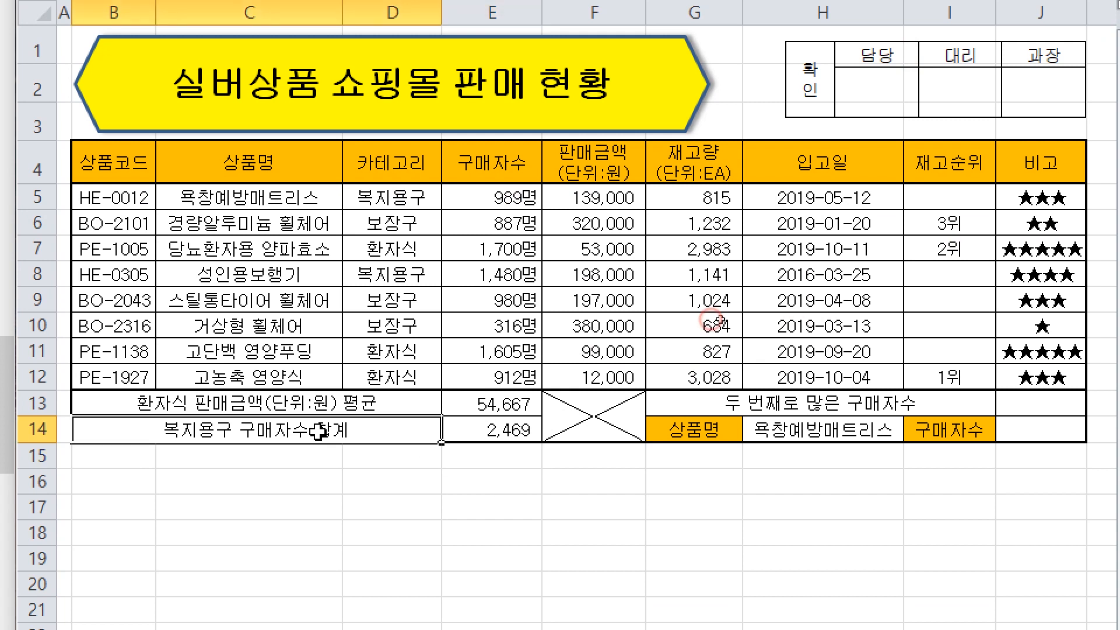
double_click(458, 432)
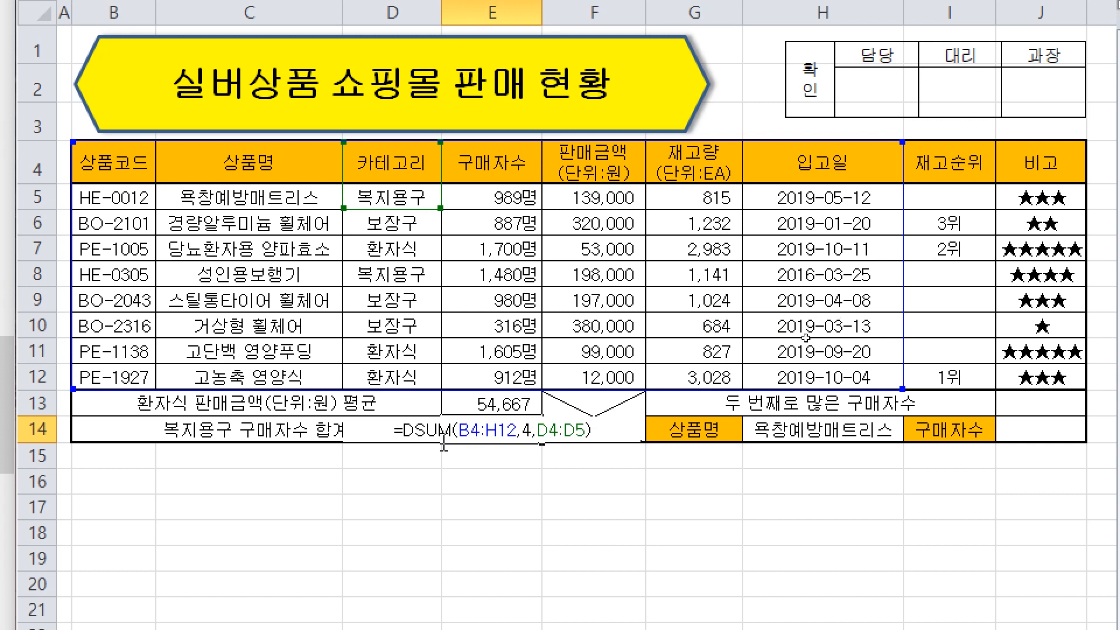
click(475, 446)
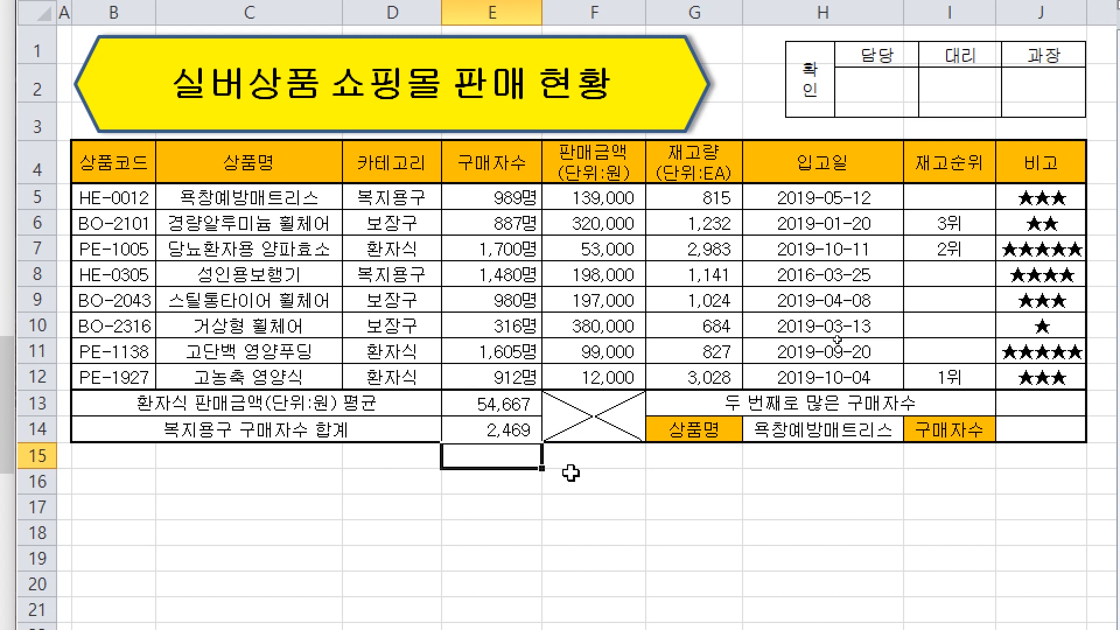
Open the DSUM formula in E14 to review its arguments, leaving it without changes
key(Up)
key(Up)
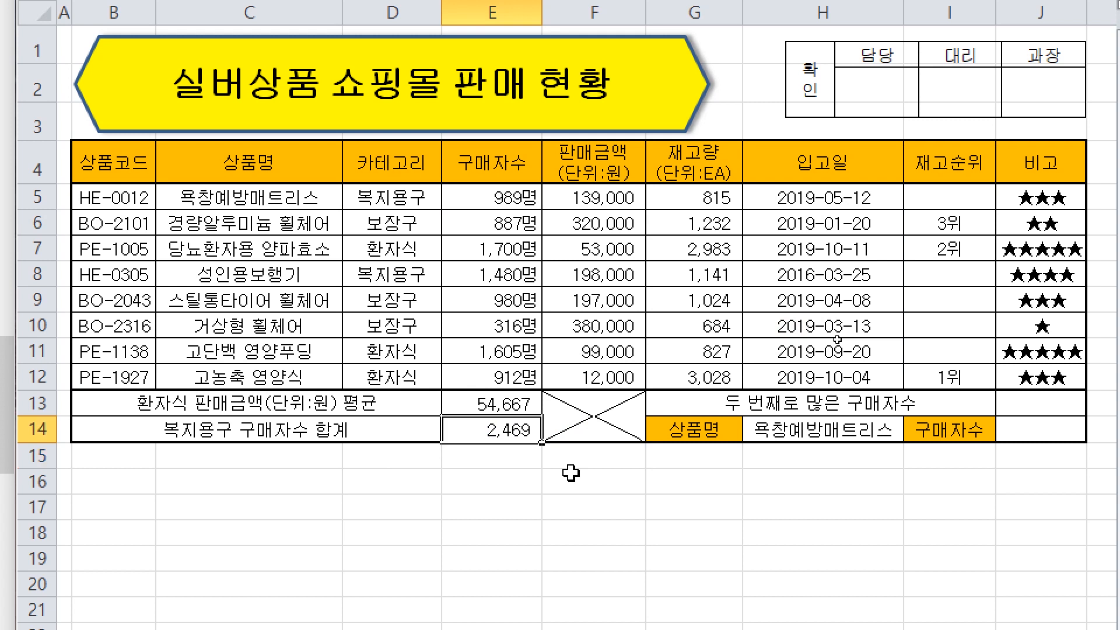
key(F2)
drag(263, 409, 327, 411)
key(Escape)
Enter =SUMIF(D5:D12,"복지용구",구매자수) in E15 as a cross-check of the 복지용구 구매자수 합계
click(519, 456)
text(=S)
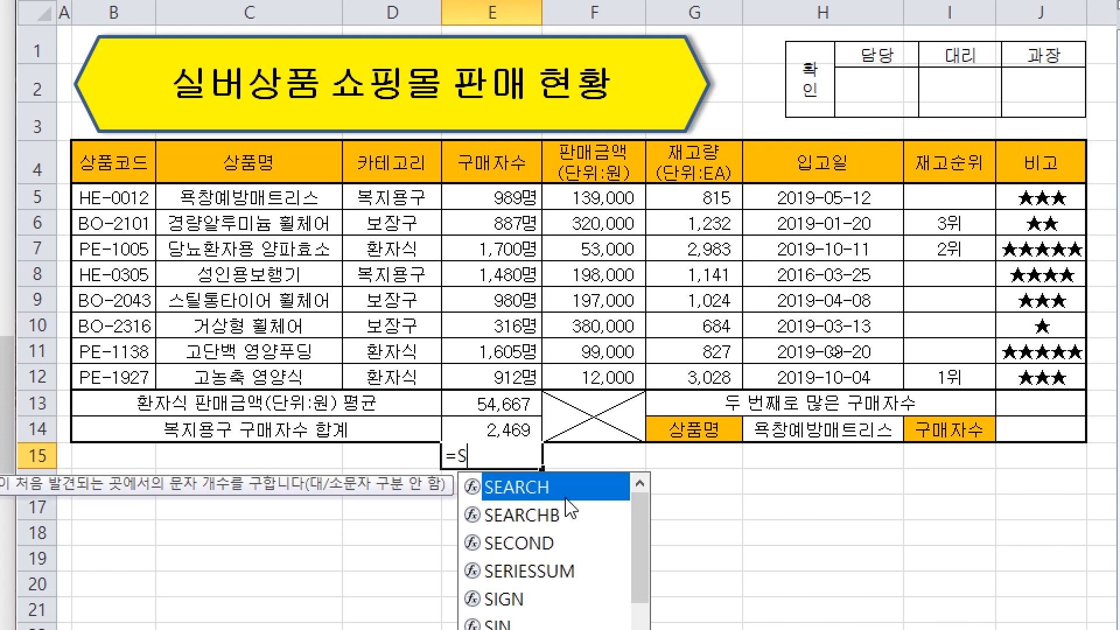
text(UMIF()
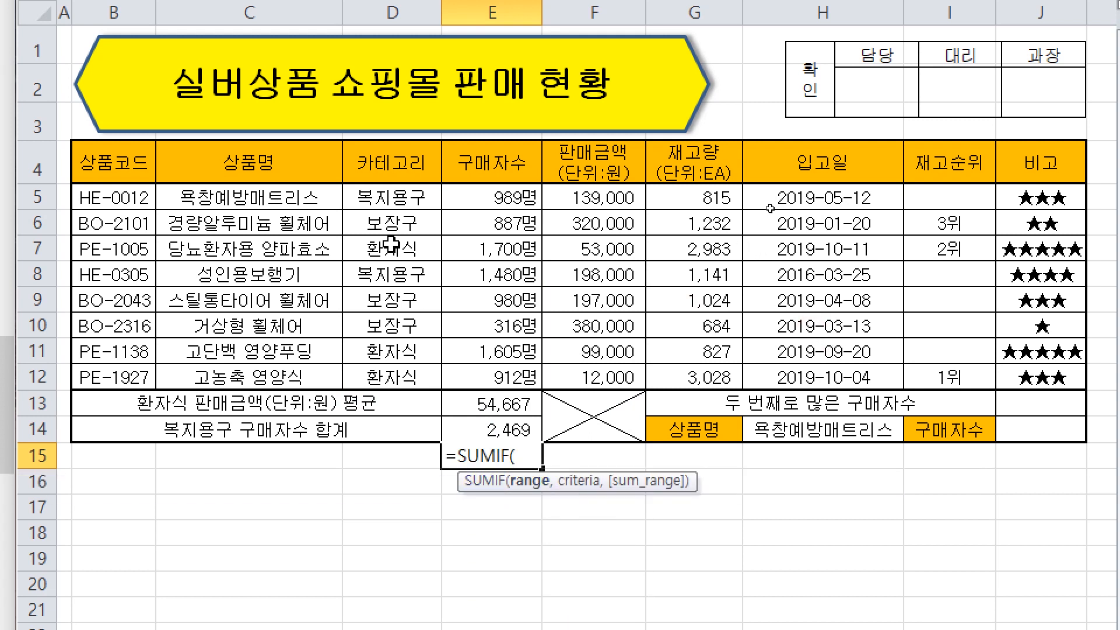
drag(421, 199, 421, 378)
text(,"복지용구",)
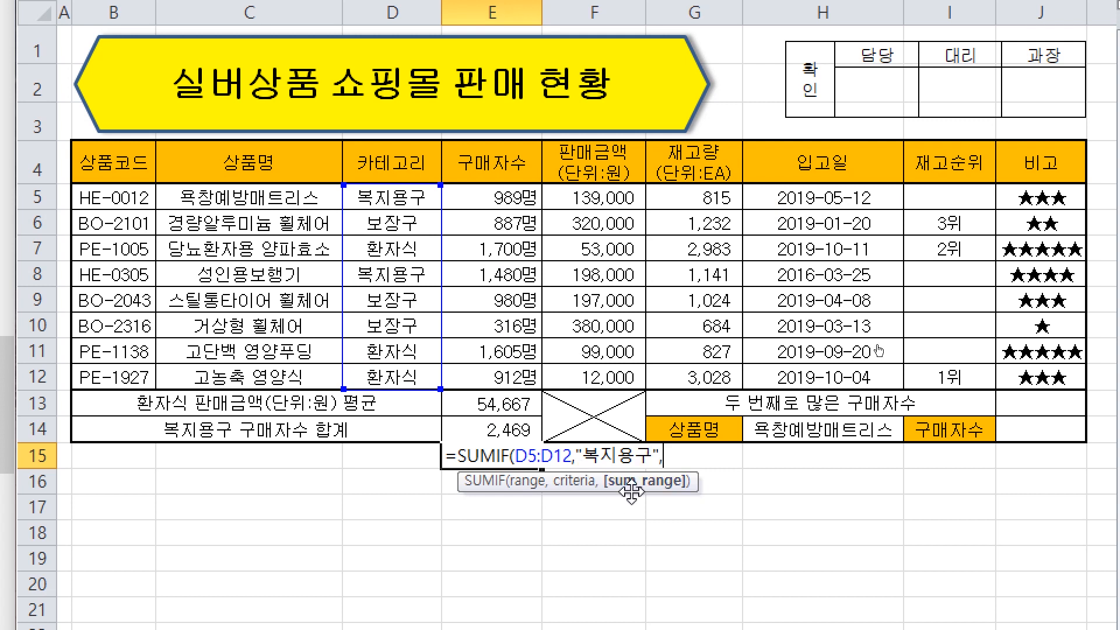
drag(513, 195, 534, 385)
text())
key(ctrl+Return)
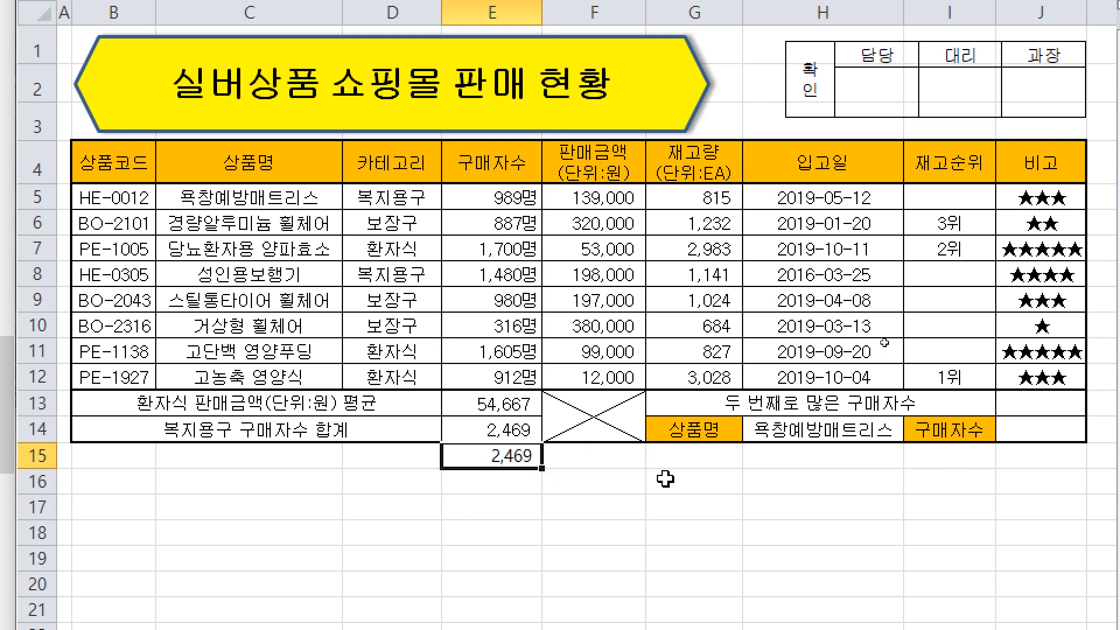
Compare the DSUM formula in E14 with the SUMIF formula in E15, and clear the E15 check
click(485, 429)
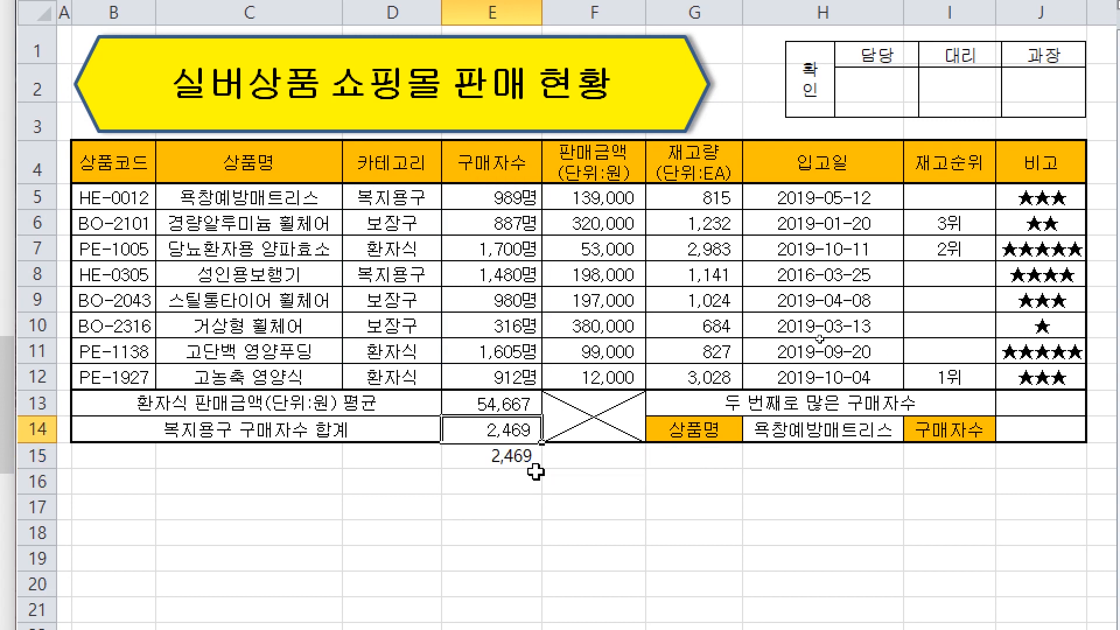
key(F2)
key(Escape)
double_click(504, 458)
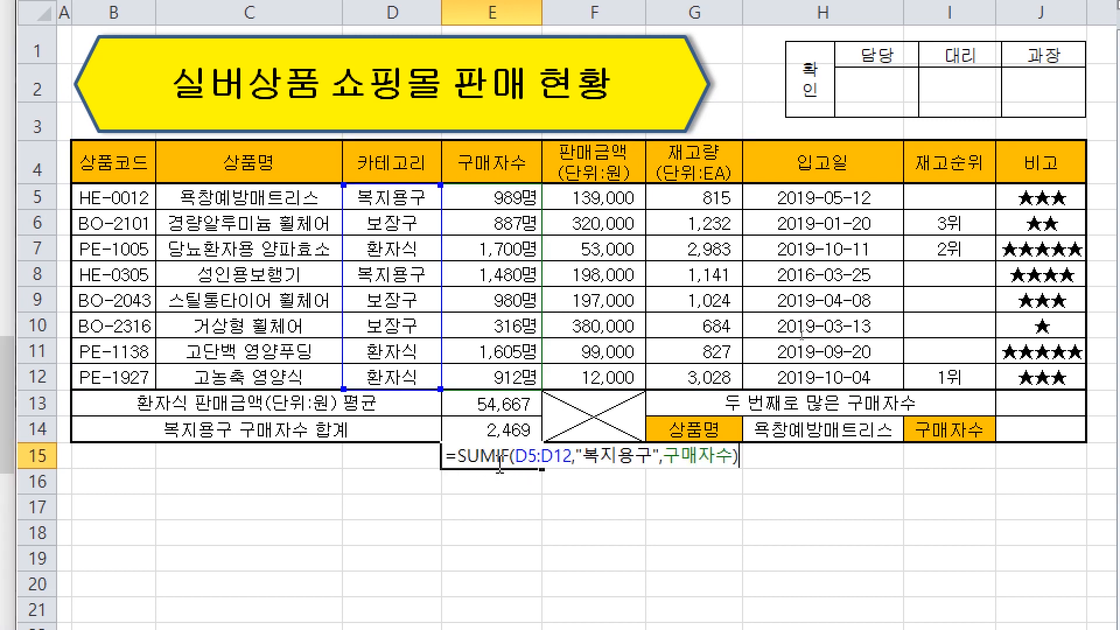
key(Escape)
click(533, 430)
key(F2)
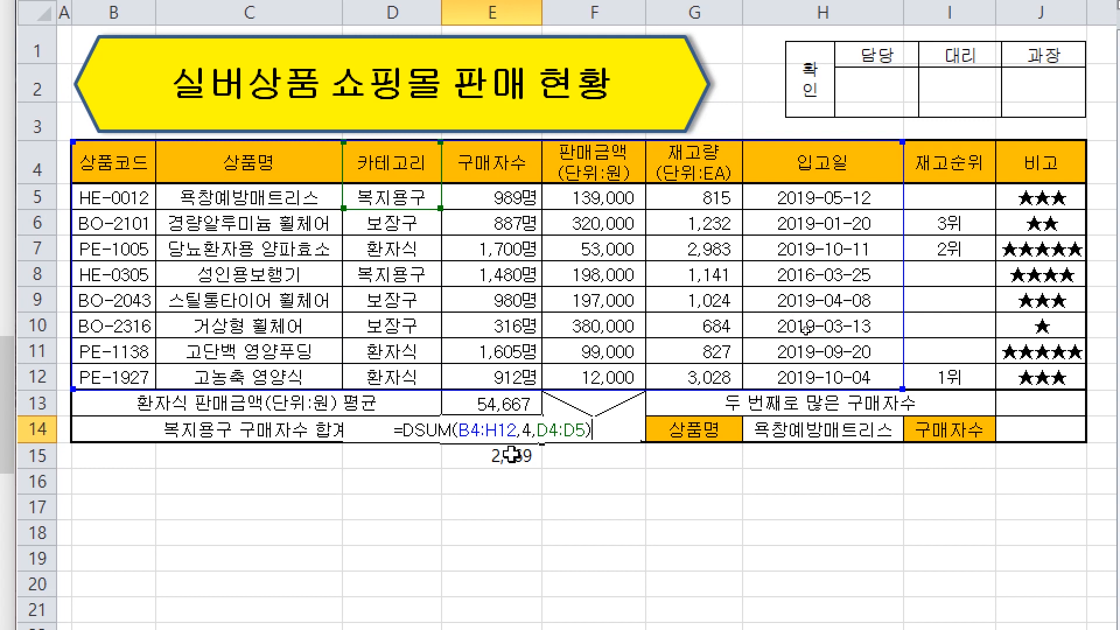
key(Escape)
double_click(528, 457)
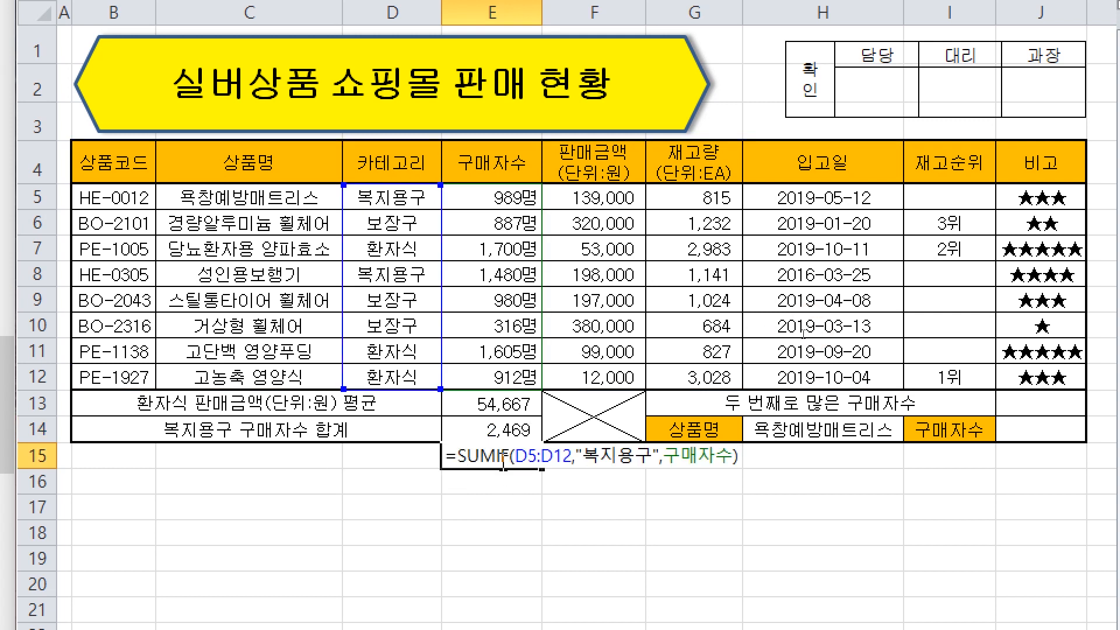
key(Escape)
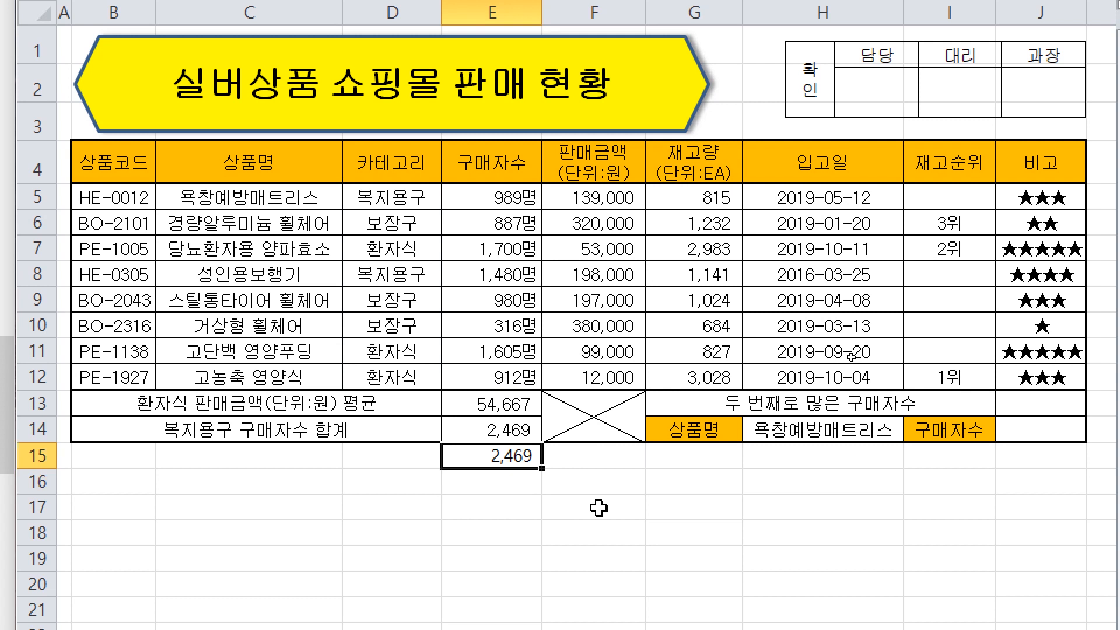
key(Delete)
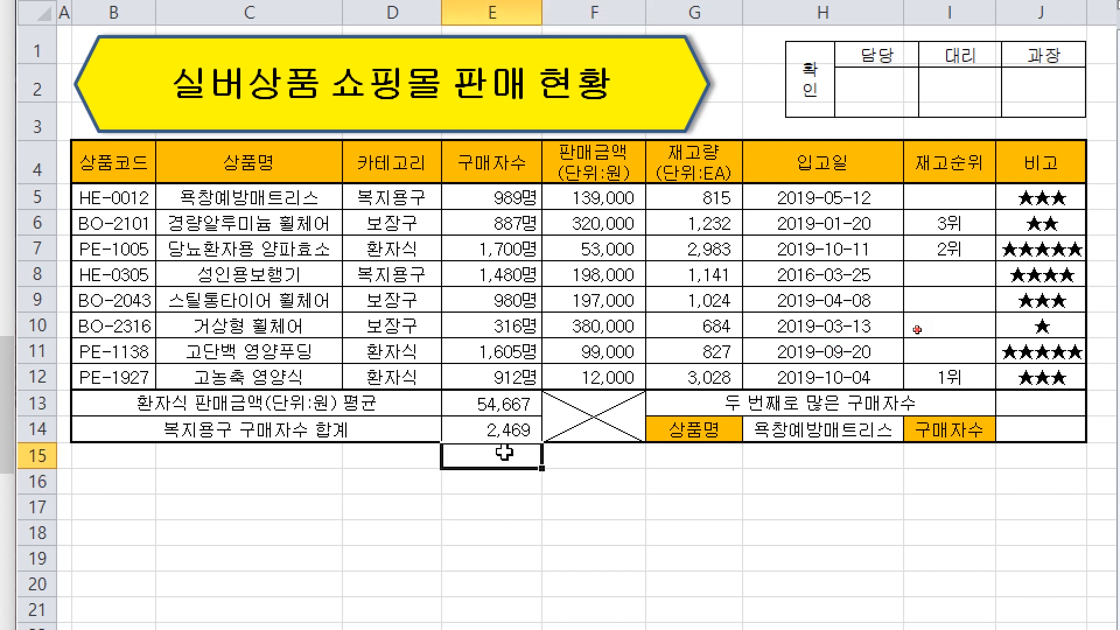
Read instruction (5) in the exam PDF and enter =LARGE(구매자수,2) in J13 for 두 번째로 많은 구매자수
click(723, 455)
click(458, 504)
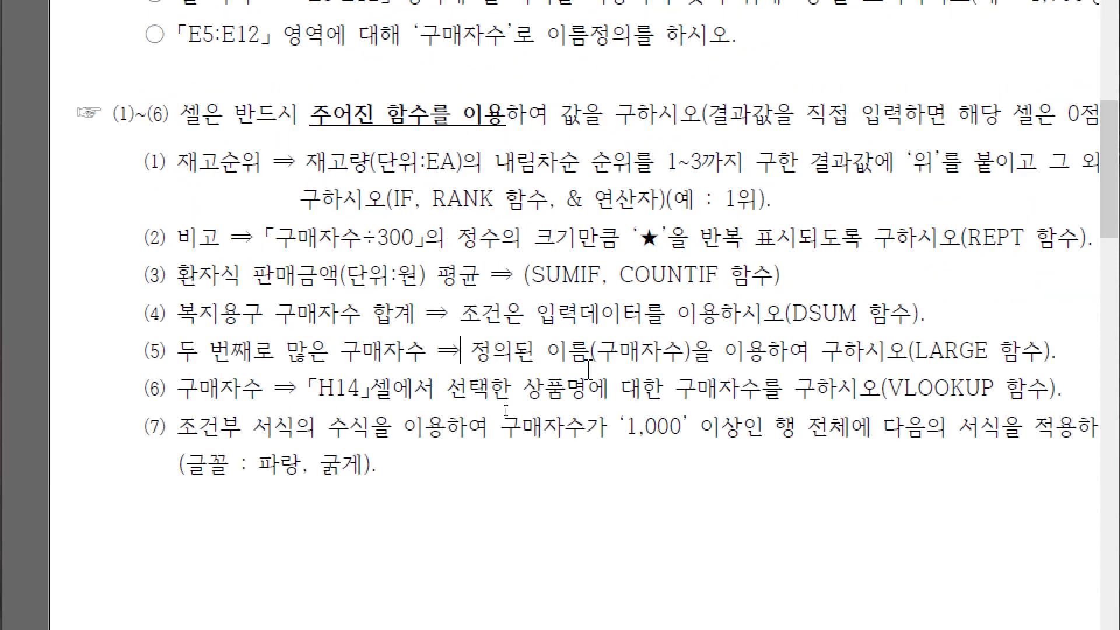
drag(729, 356, 859, 356)
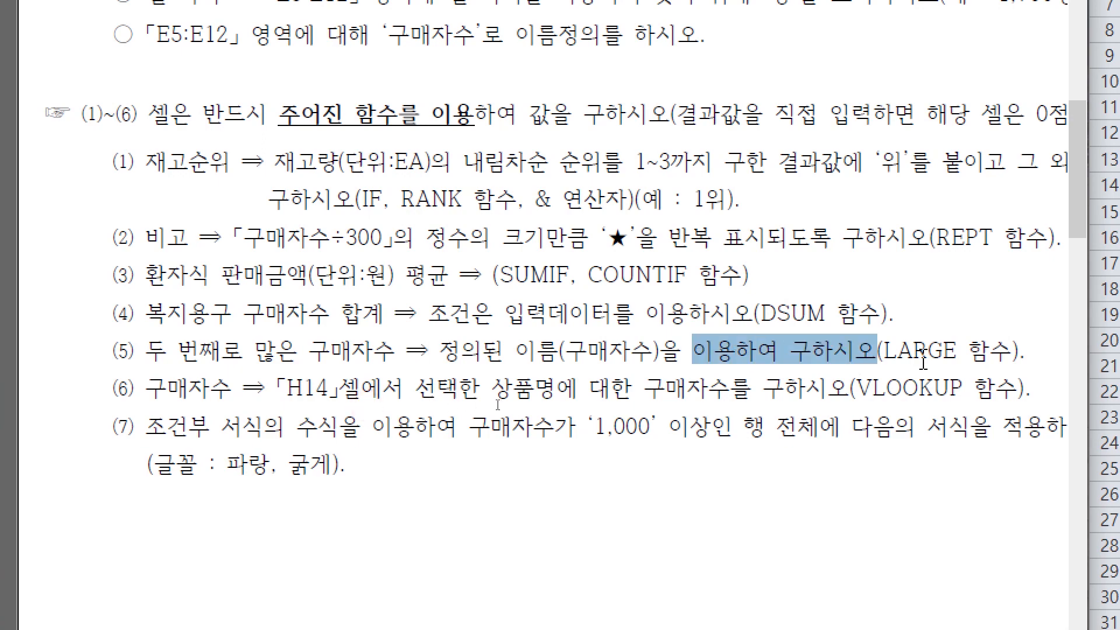
drag(967, 354, 884, 354)
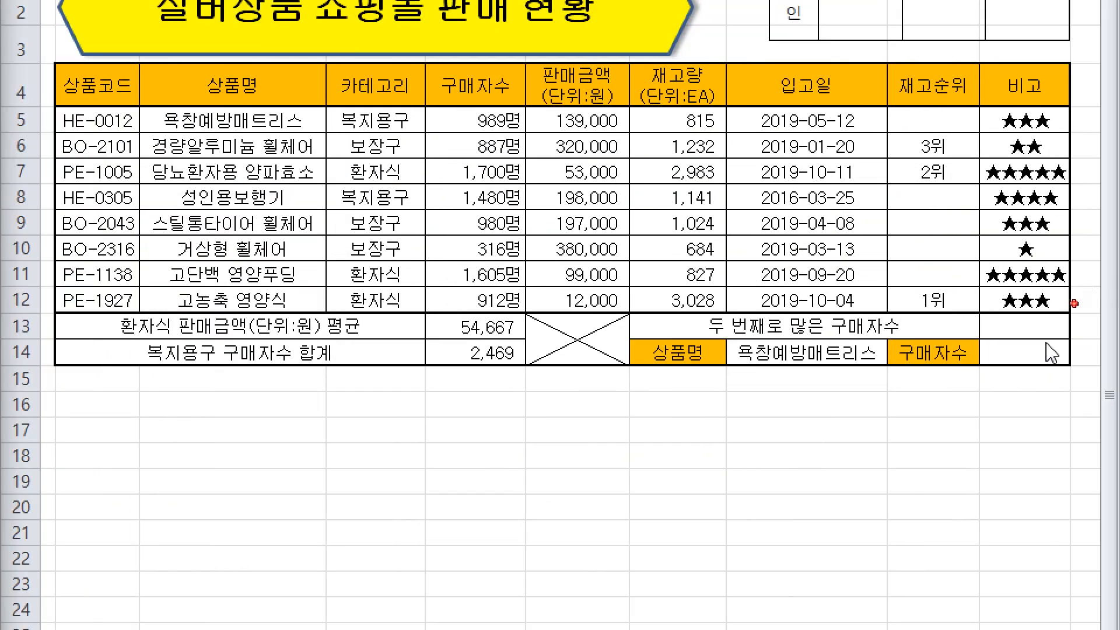
click(1040, 329)
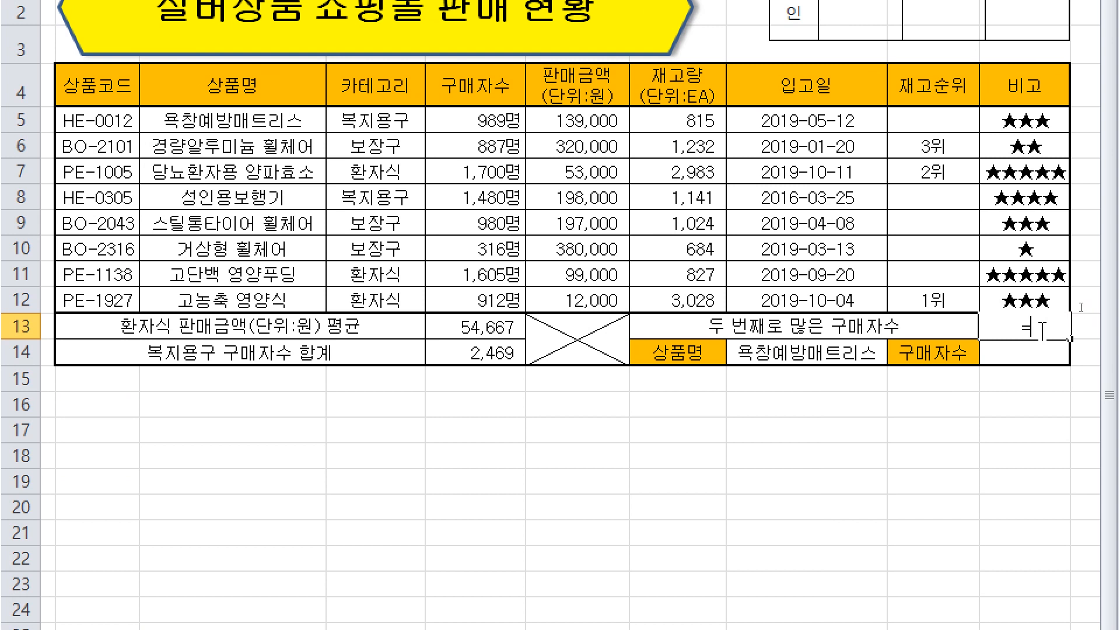
text(=LA)
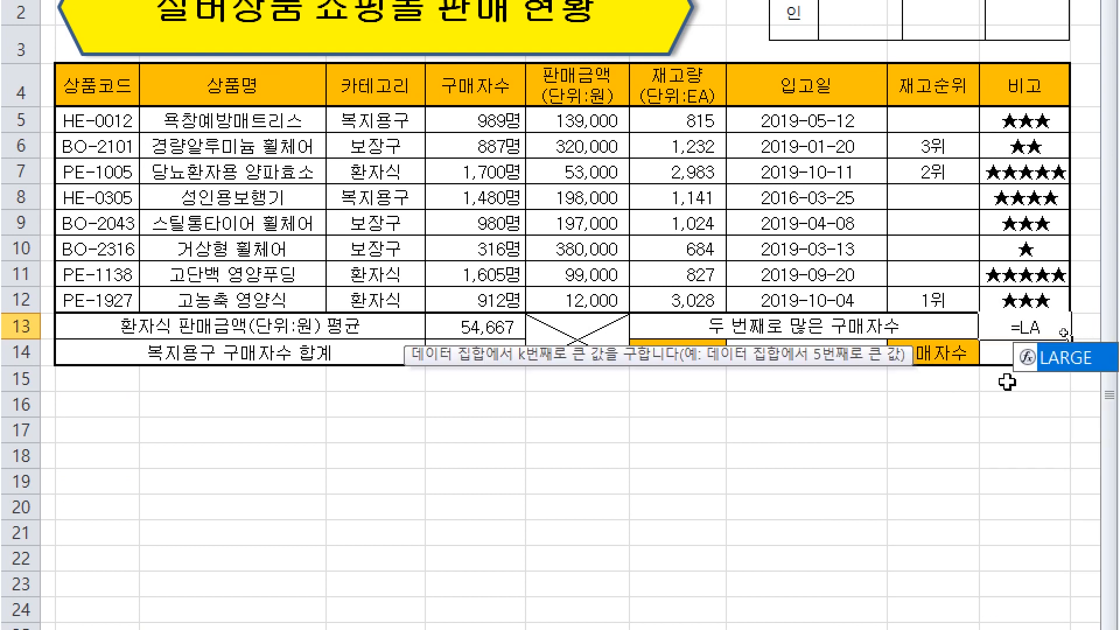
key(Tab)
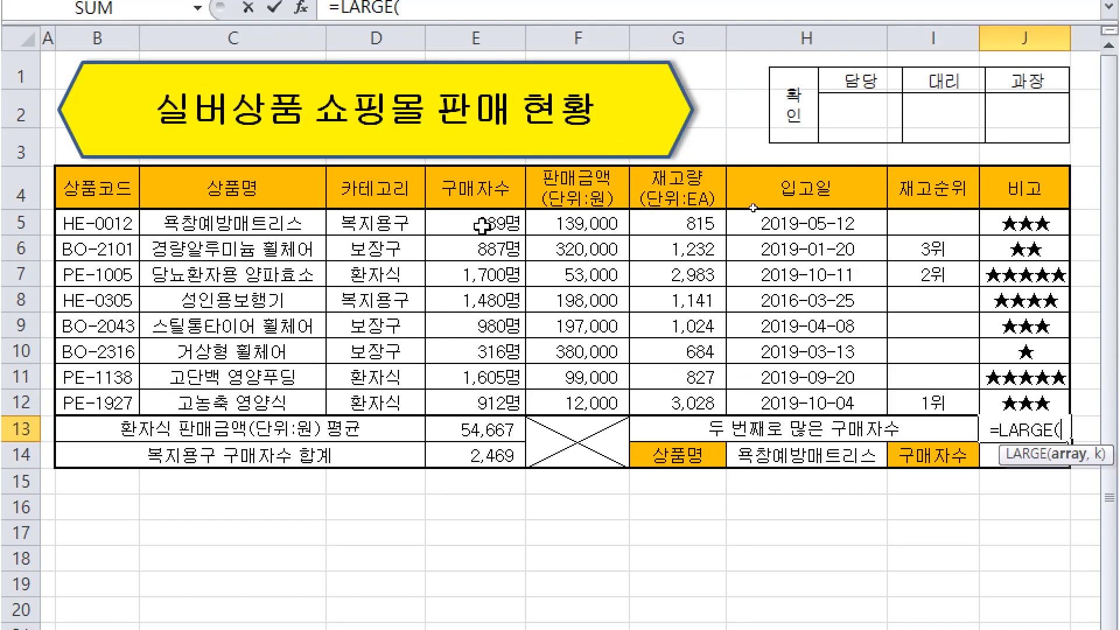
drag(482, 225, 496, 407)
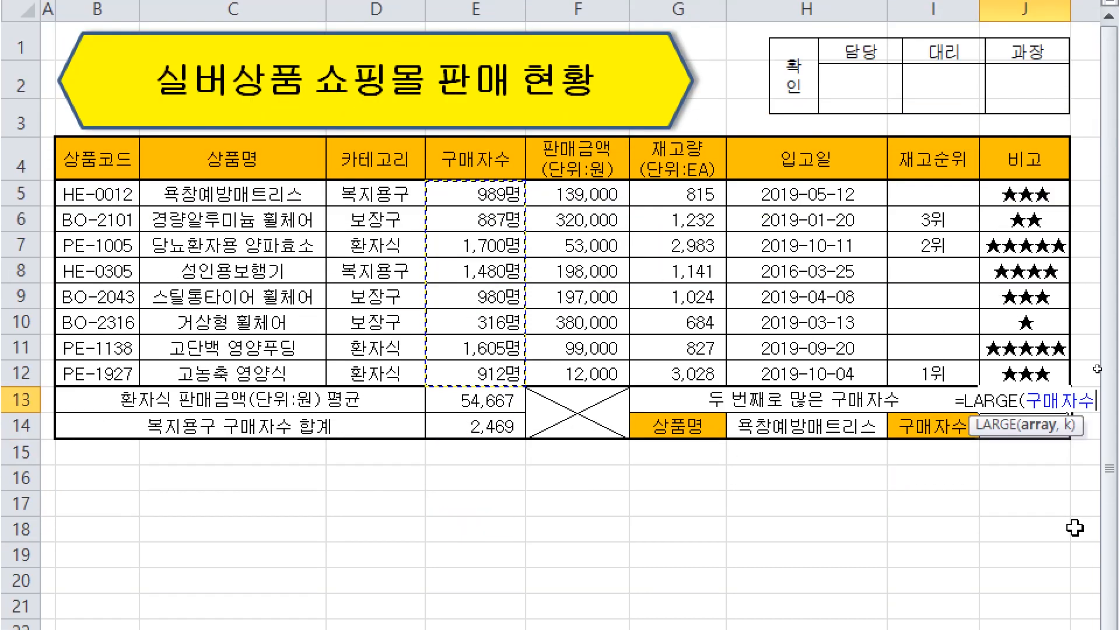
text(,)
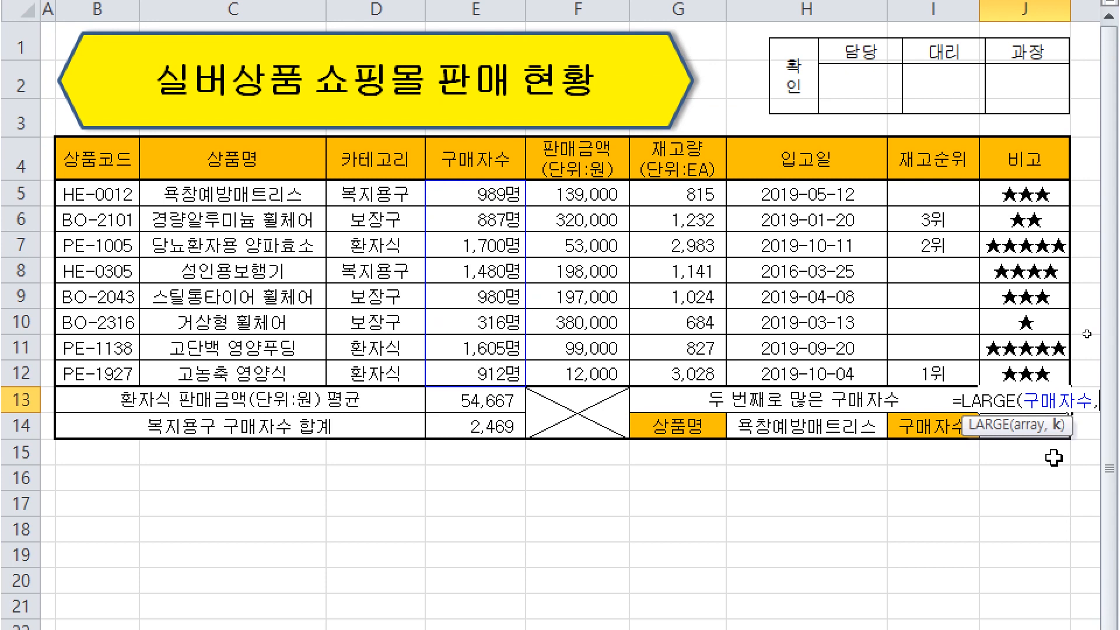
text(2))
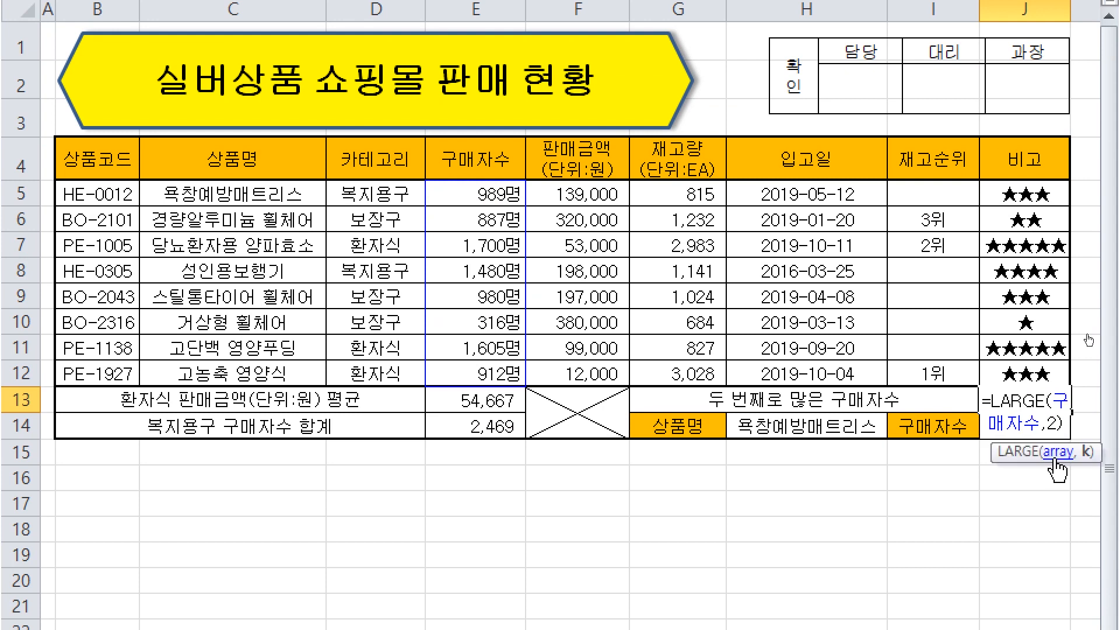
key(Return)
Check J13's LARGE result against the 구매자수 values in E5:E12 and apply the comma style to J13
click(1022, 401)
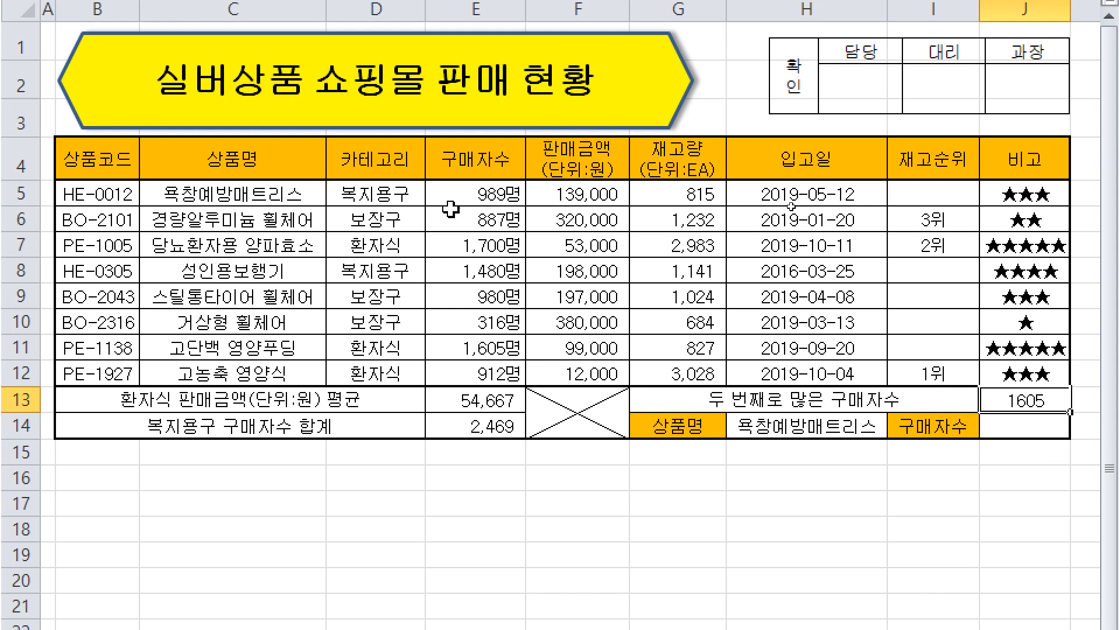
drag(484, 195, 507, 374)
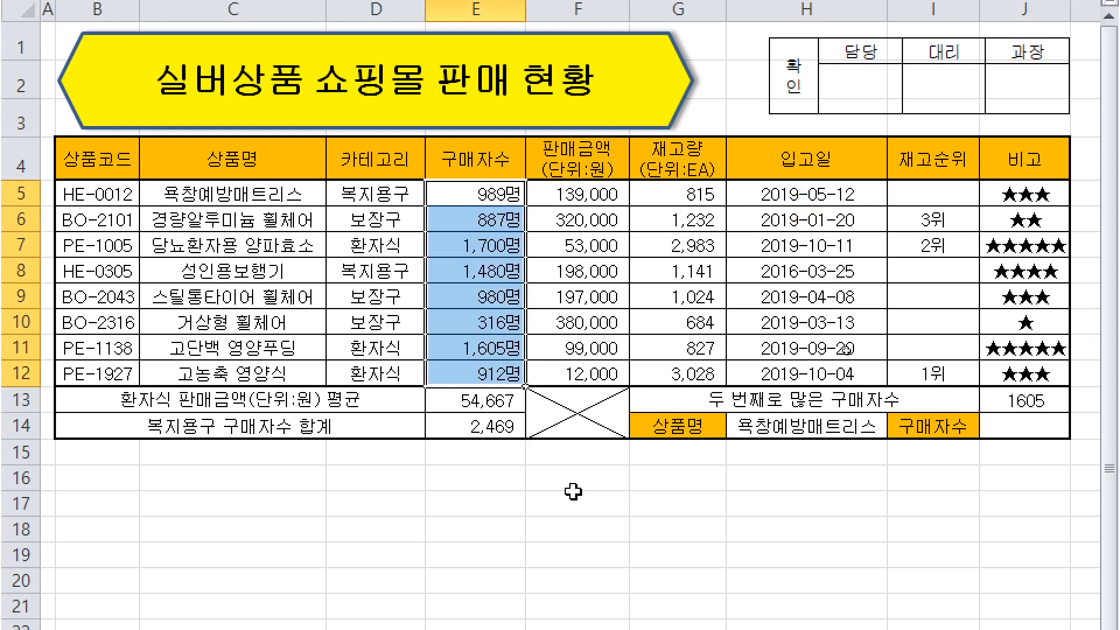
drag(556, 231, 543, 247)
drag(533, 345, 543, 334)
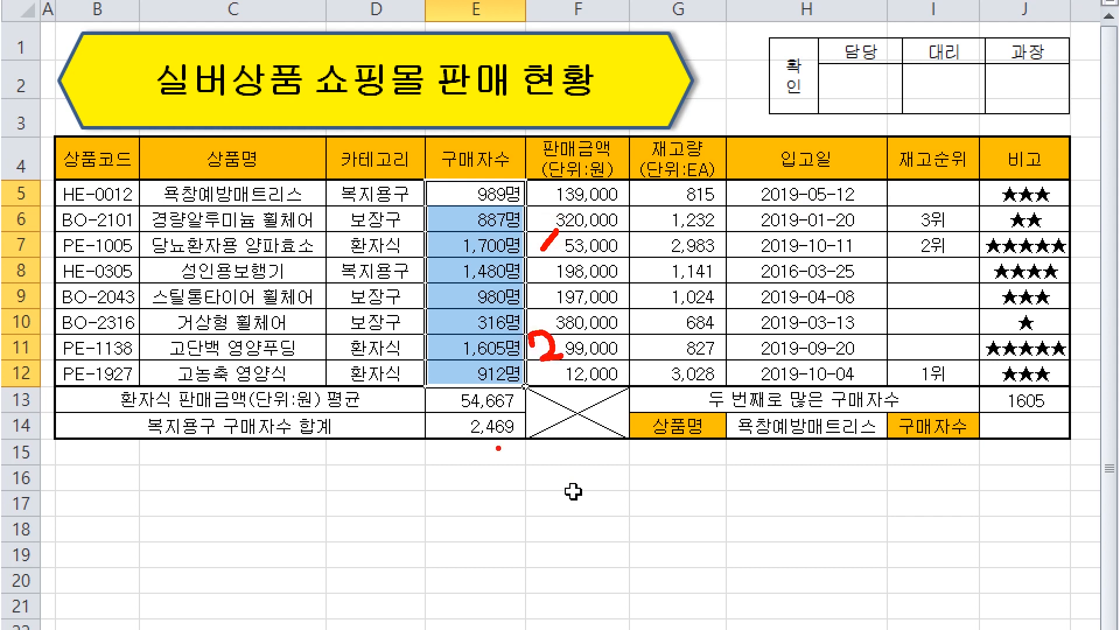
key(Escape)
click(1000, 402)
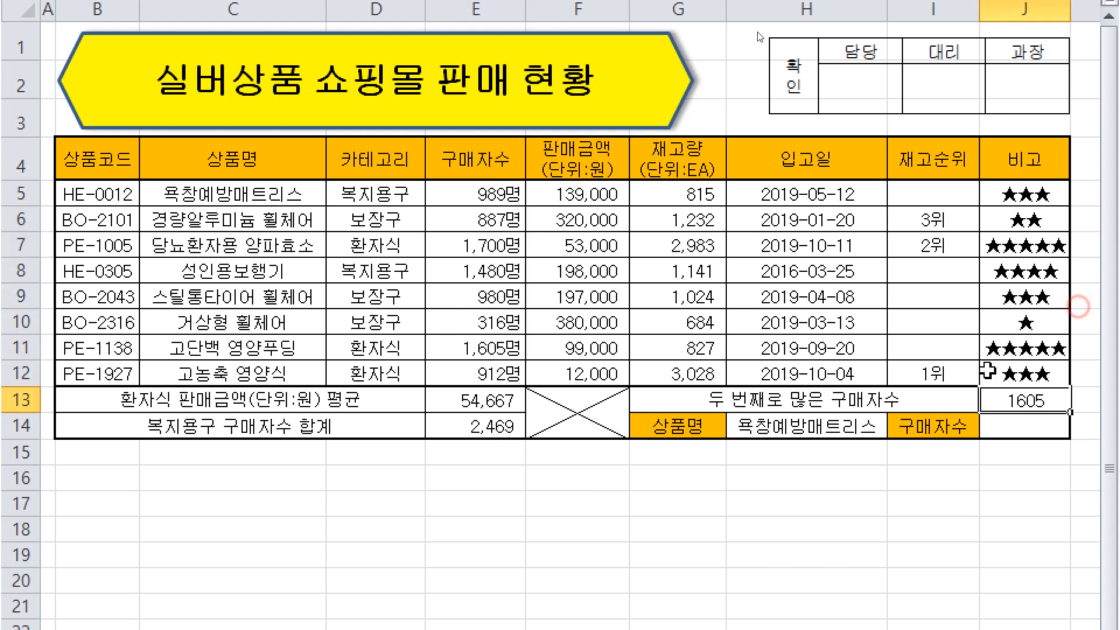
click(686, 109)
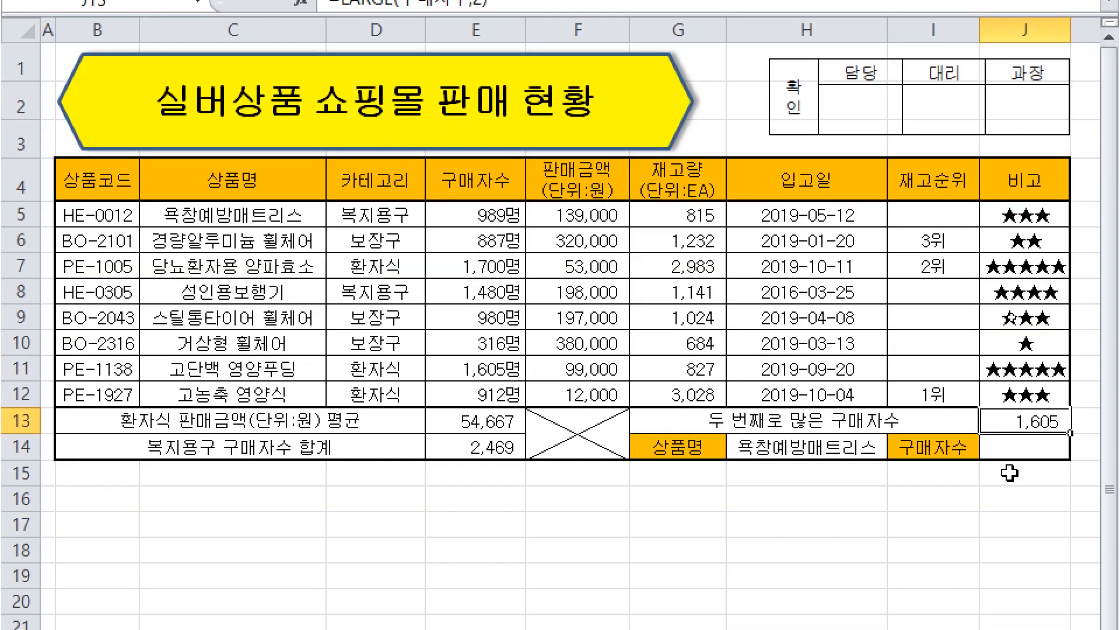
Read instruction (6) in the exam PDF and start a VLOOKUP formula in J14 with H14 as the lookup value
click(823, 454)
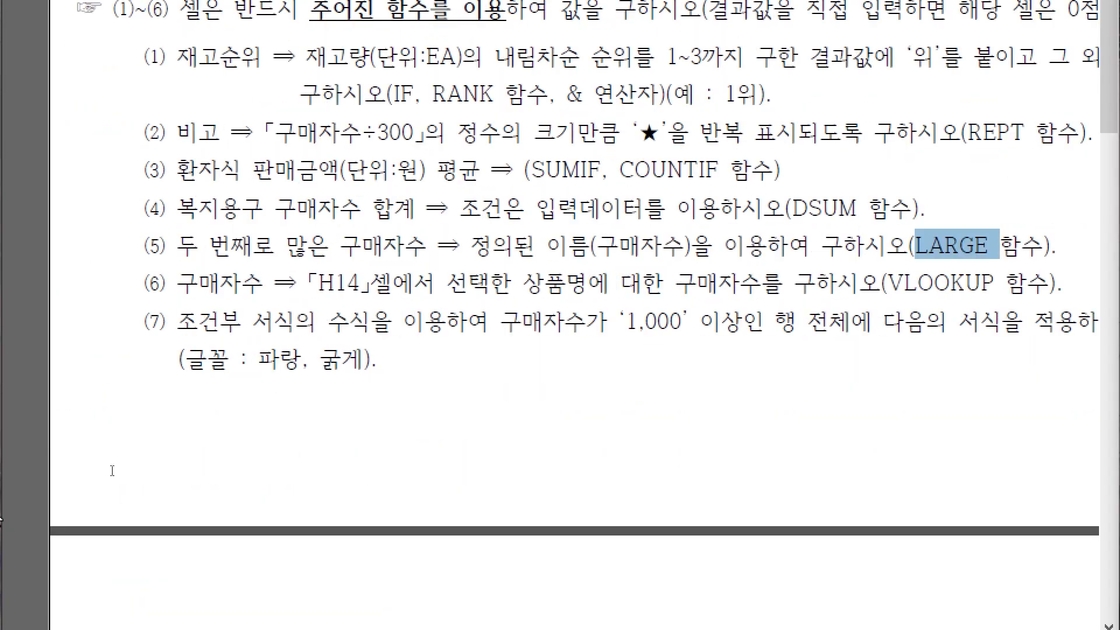
click(284, 286)
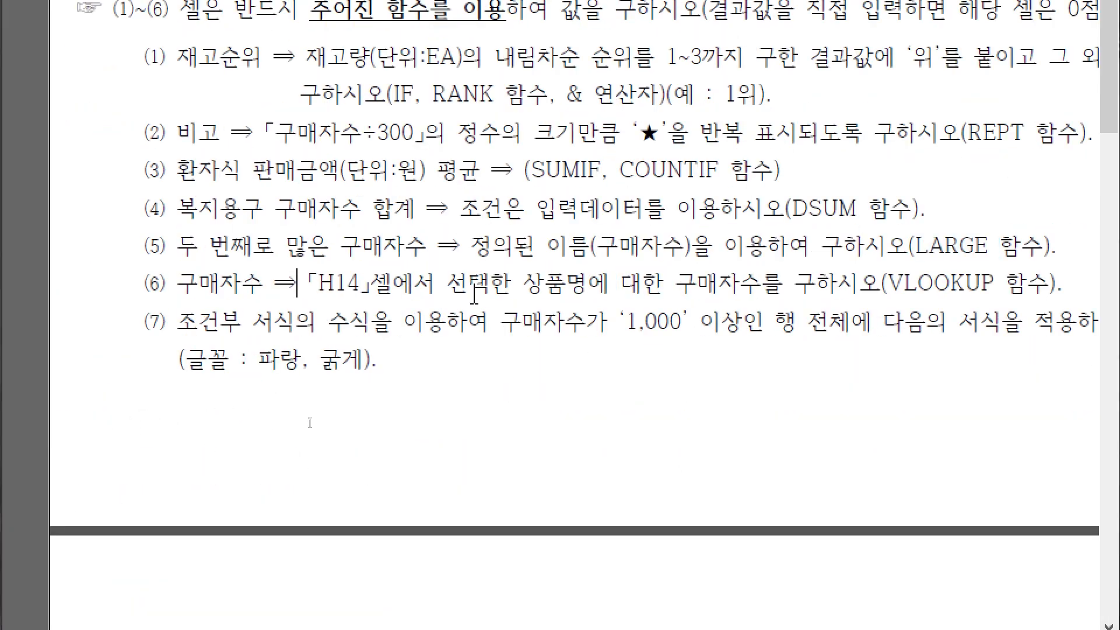
drag(311, 287, 576, 290)
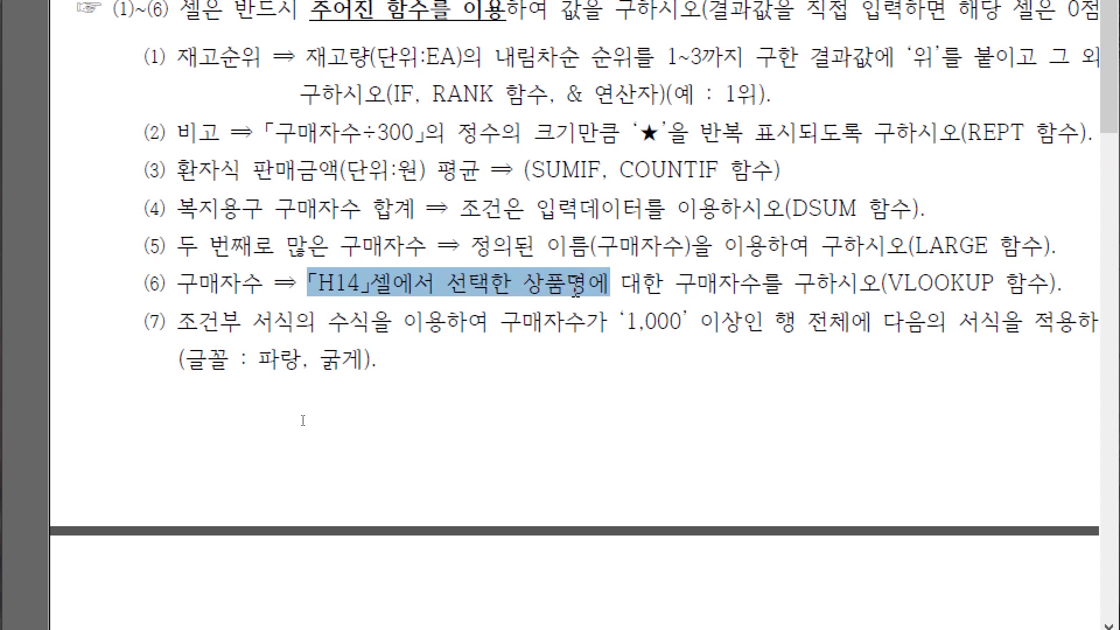
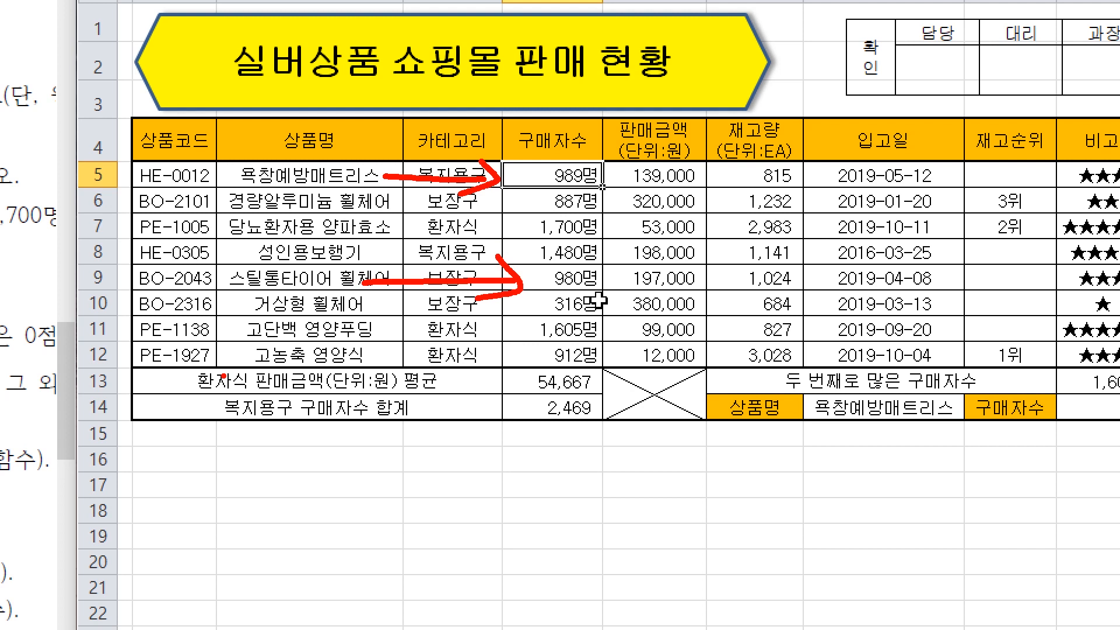
click(1095, 406)
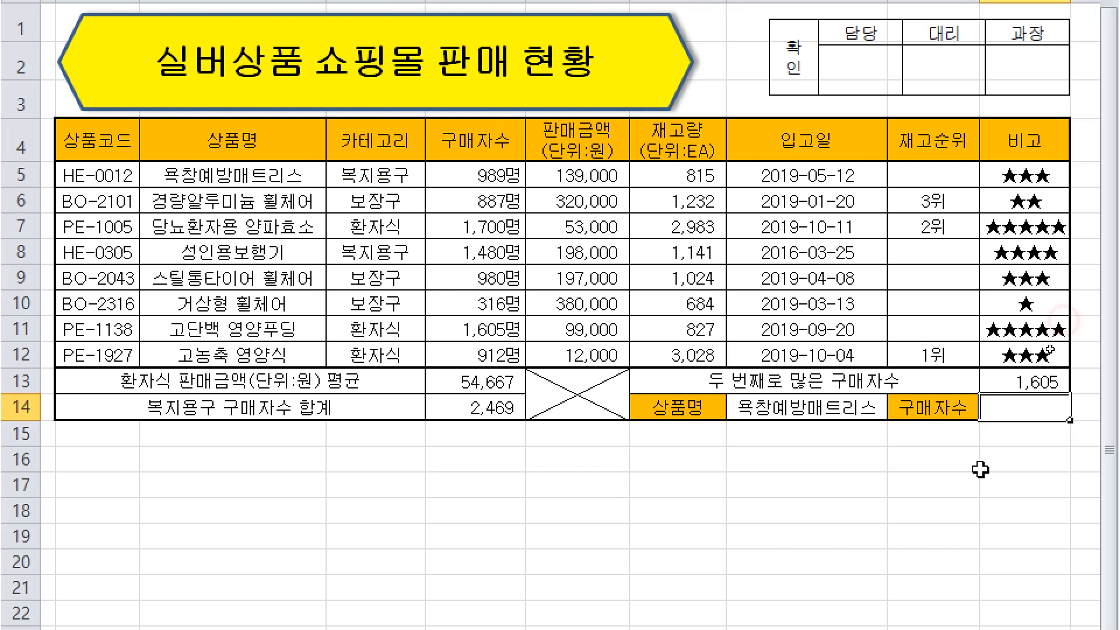
text(=VLOOKUP()
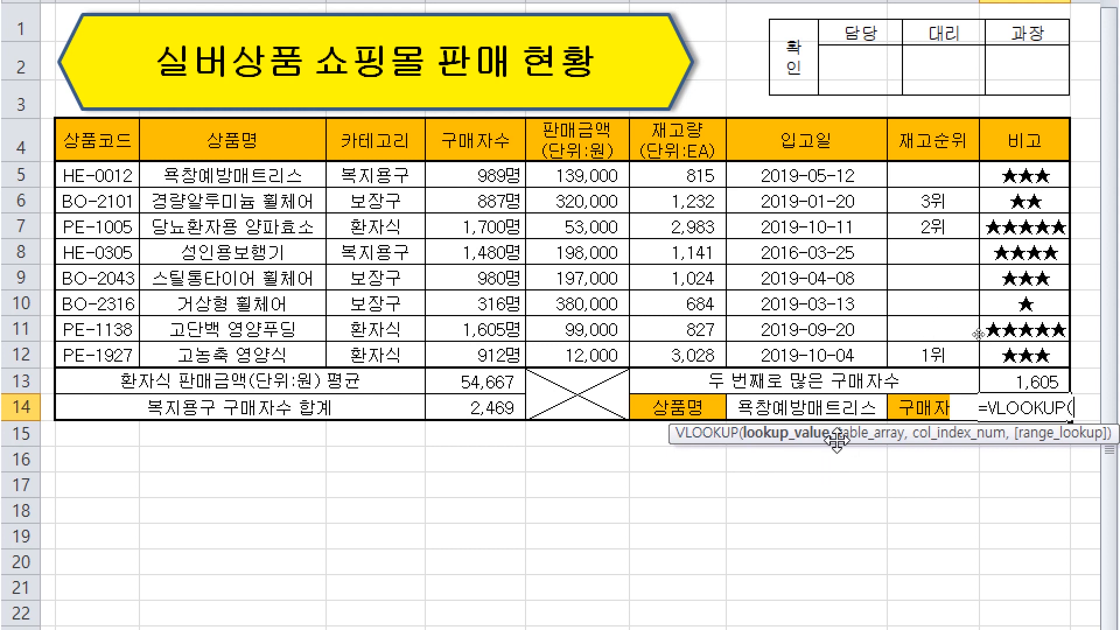
click(814, 403)
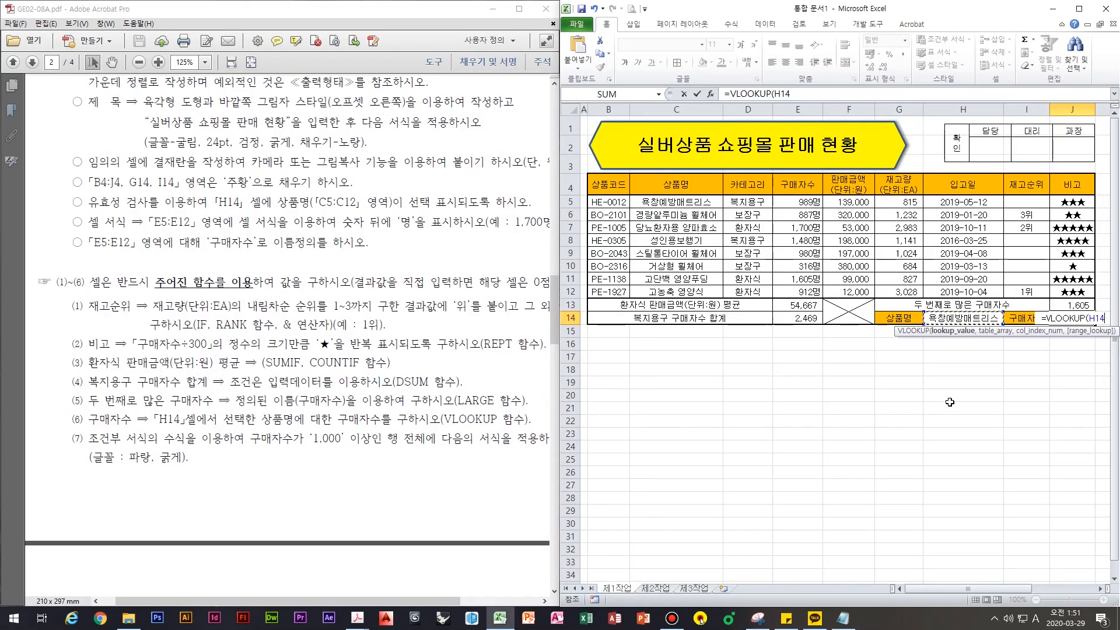
mouse_move(918, 341)
mouse_down()
mouse_move(956, 344)
mouse_move(935, 419)
mouse_move(255, 476)
mouse_move(193, 455)
mouse_move(174, 430)
mouse_up()
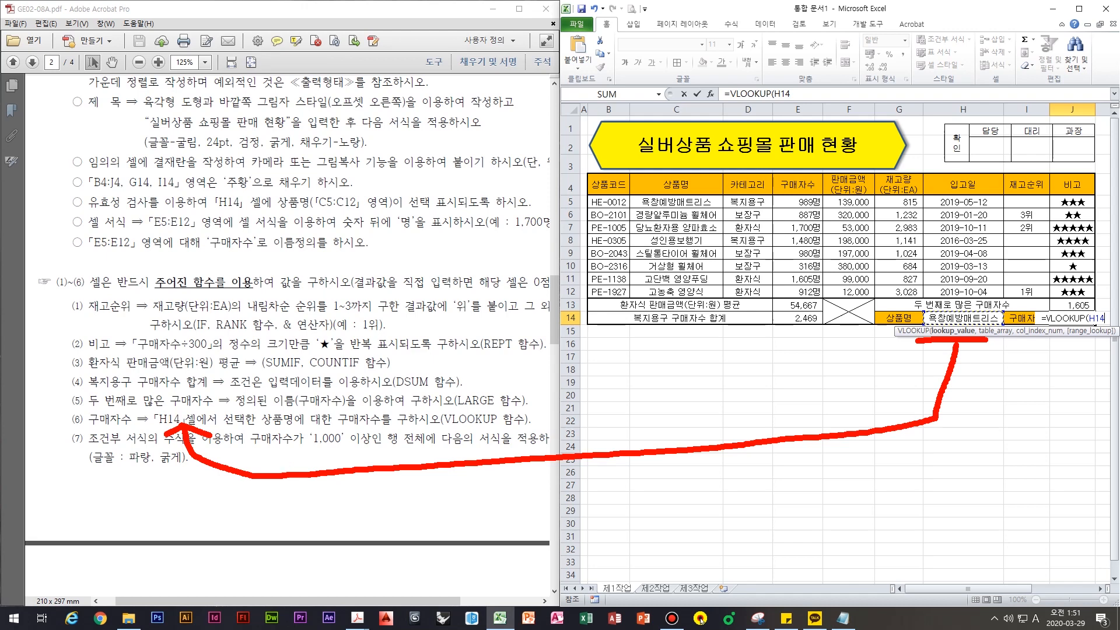
drag(606, 336, 646, 342)
mouse_move(616, 357)
mouse_down()
mouse_move(624, 370)
mouse_move(660, 368)
mouse_up()
mouse_move(665, 344)
mouse_down()
mouse_move(667, 373)
mouse_move(692, 362)
mouse_up()
mouse_move(650, 377)
mouse_down()
mouse_move(660, 393)
mouse_move(692, 389)
mouse_up()
mouse_move(713, 351)
mouse_down()
mouse_move(730, 358)
mouse_move(729, 380)
mouse_up()
drag(716, 382, 748, 394)
drag(771, 344, 795, 374)
mouse_move(811, 334)
mouse_down()
mouse_move(816, 372)
mouse_move(828, 358)
mouse_up()
mouse_move(787, 368)
mouse_down()
mouse_move(811, 392)
mouse_move(842, 386)
mouse_up()
drag(871, 343, 862, 376)
click(859, 390)
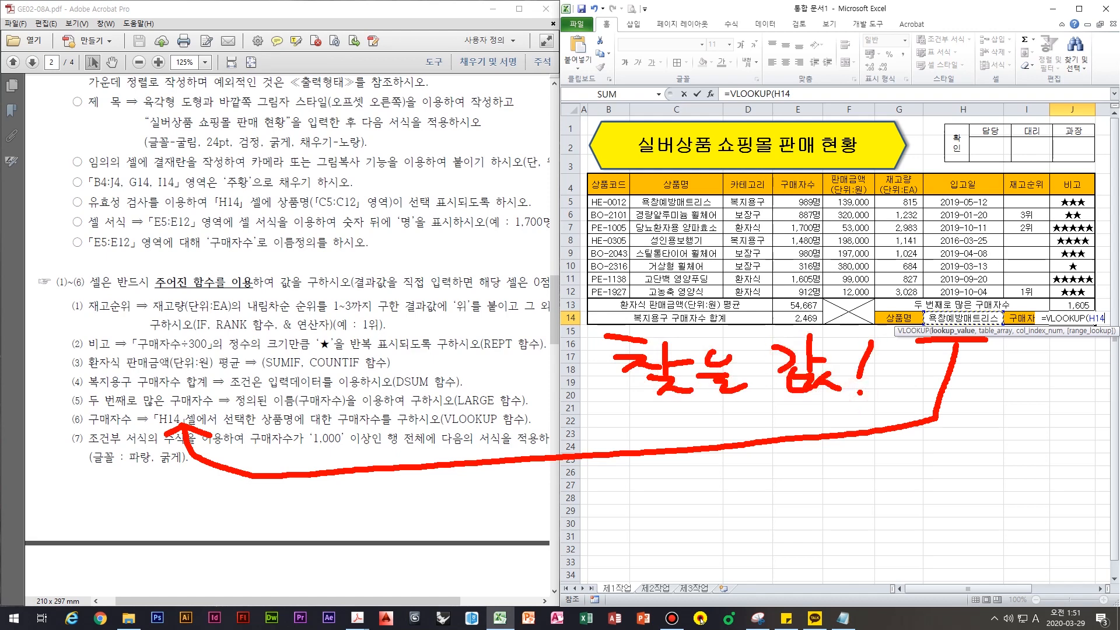
key(Escape)
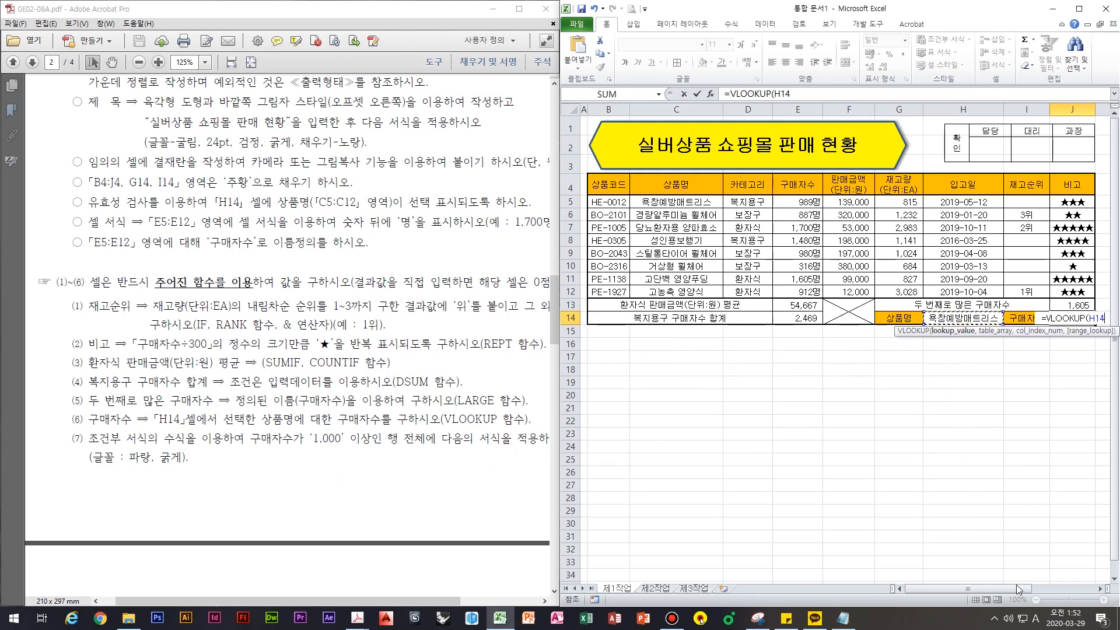
Set C5:H12 as the table array of the VLOOKUP formula in J14, starting from the 상품명 column
drag(1032, 587, 1101, 590)
key(ctrl+4)
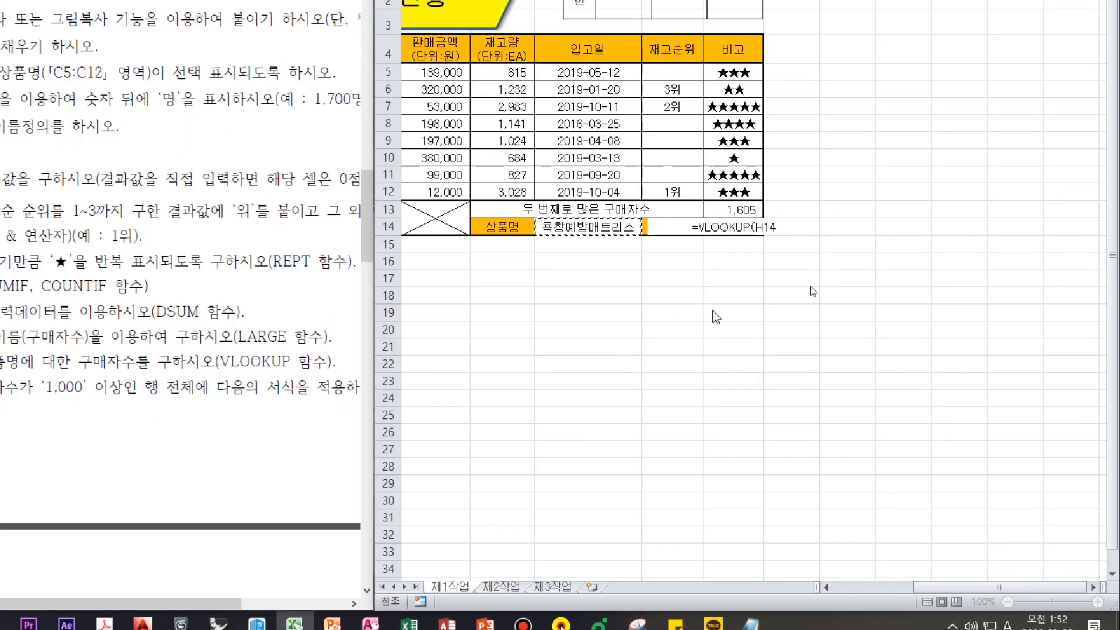
click(878, 319)
text(,)
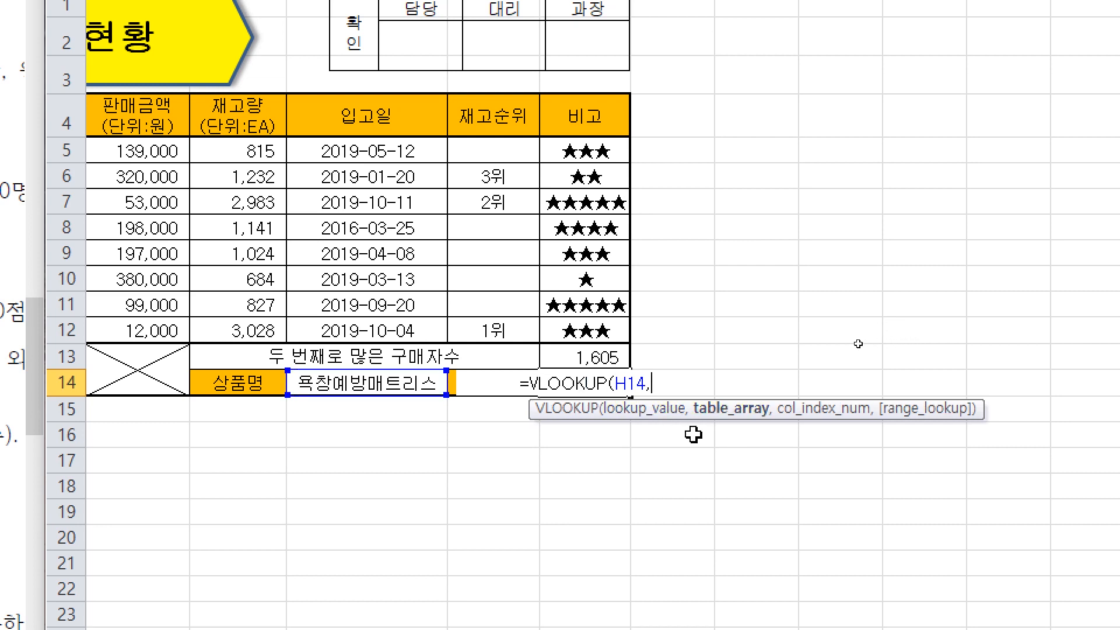
mouse_move(298, 400)
mouse_down()
mouse_move(429, 398)
mouse_move(373, 420)
mouse_move(248, 427)
mouse_move(278, 416)
mouse_move(272, 368)
mouse_move(217, 414)
mouse_up()
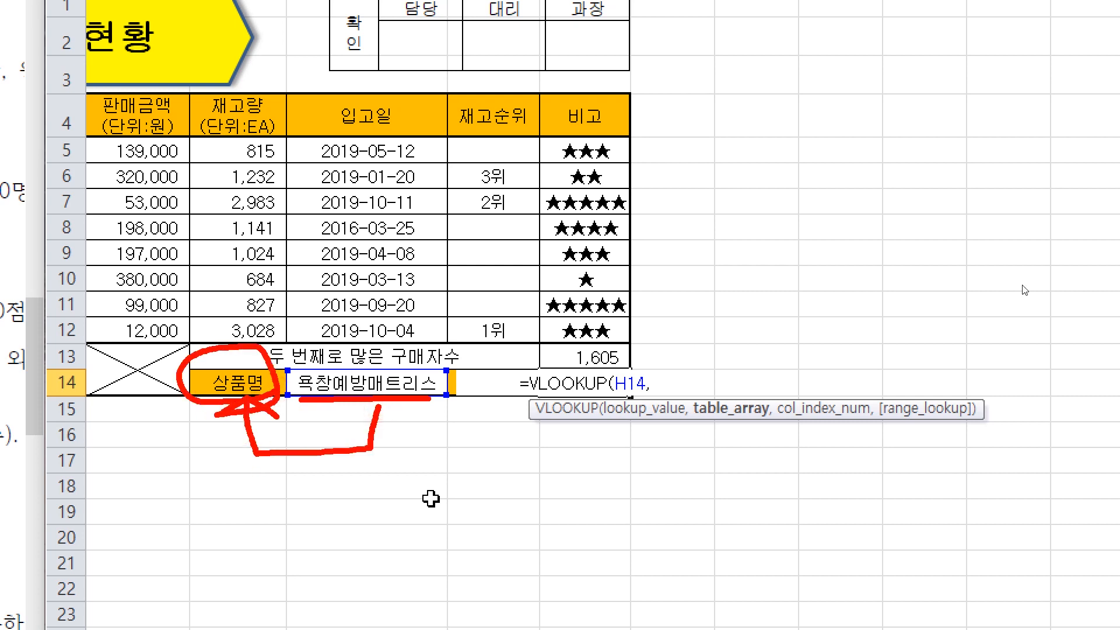
key(Escape)
click(671, 375)
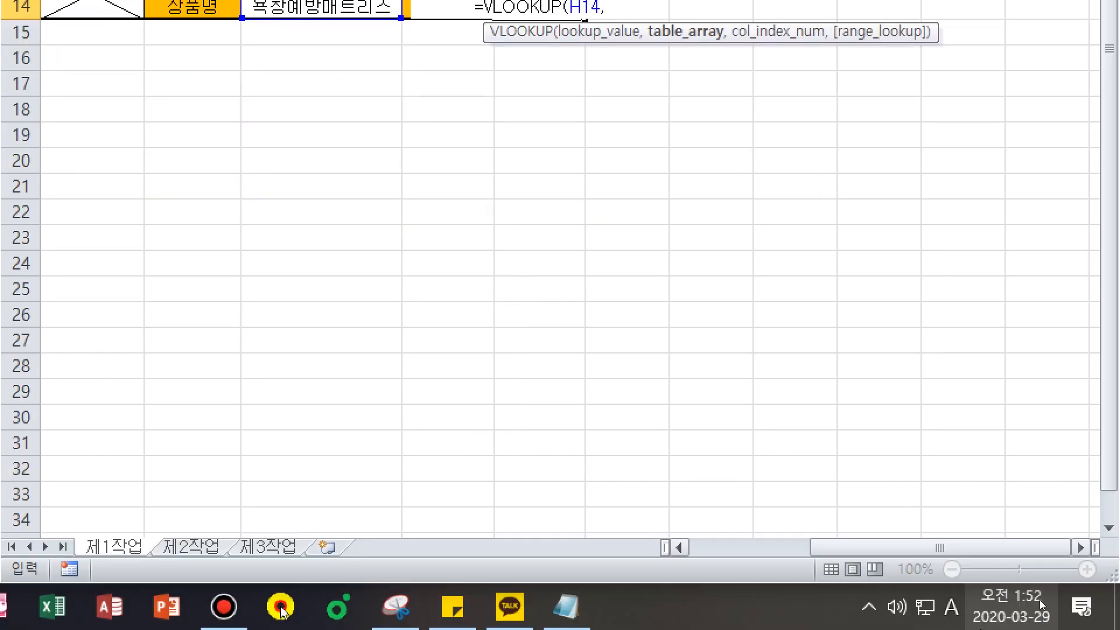
drag(944, 549, 813, 545)
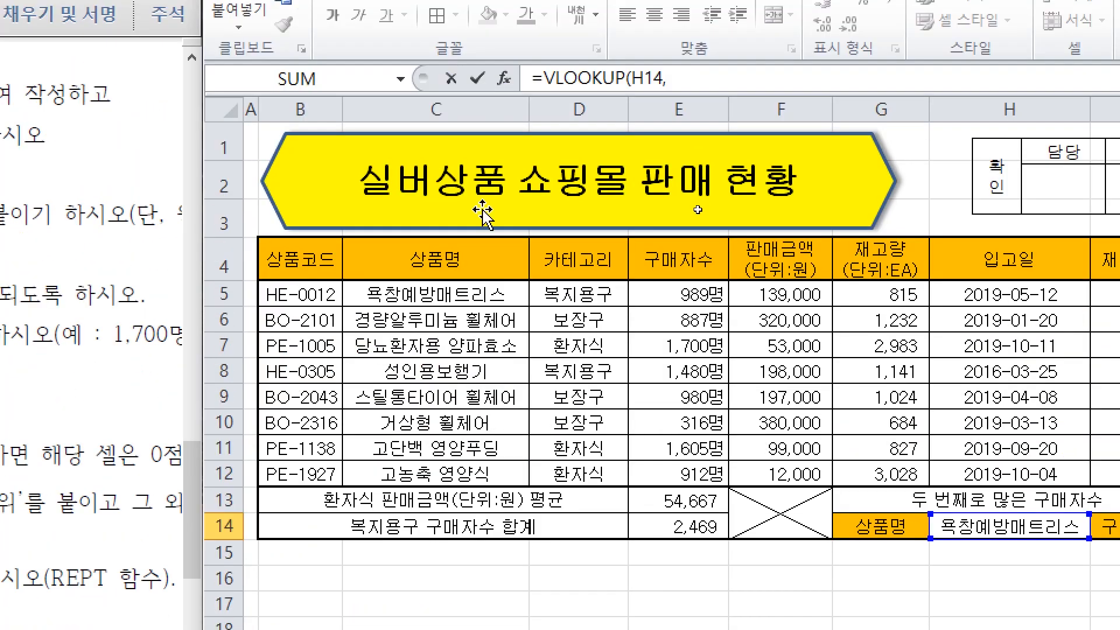
click(443, 293)
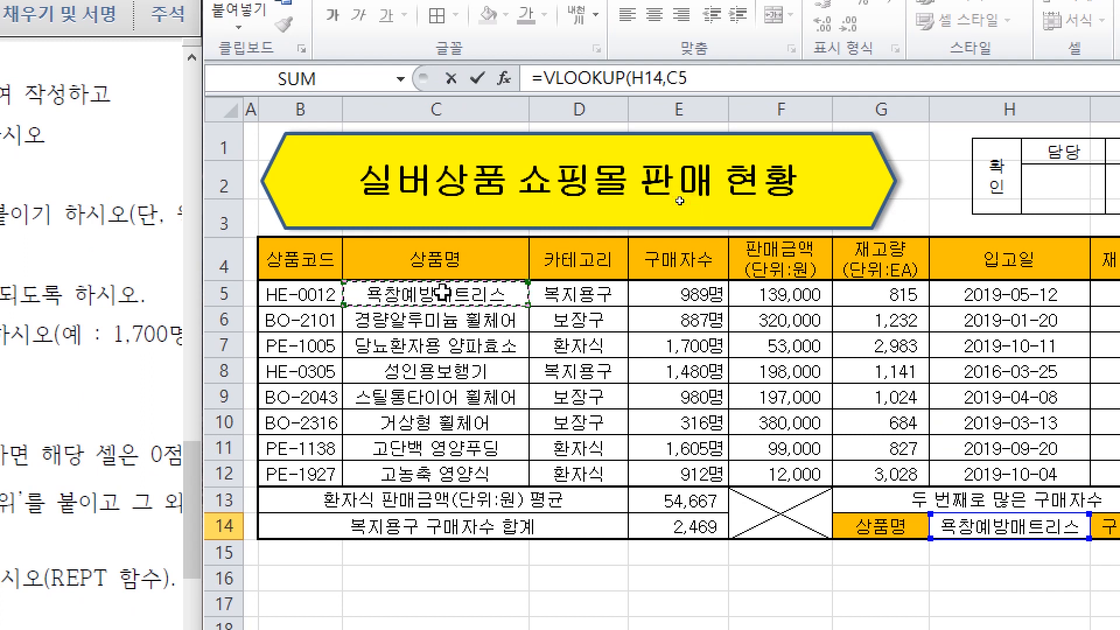
drag(443, 293, 962, 464)
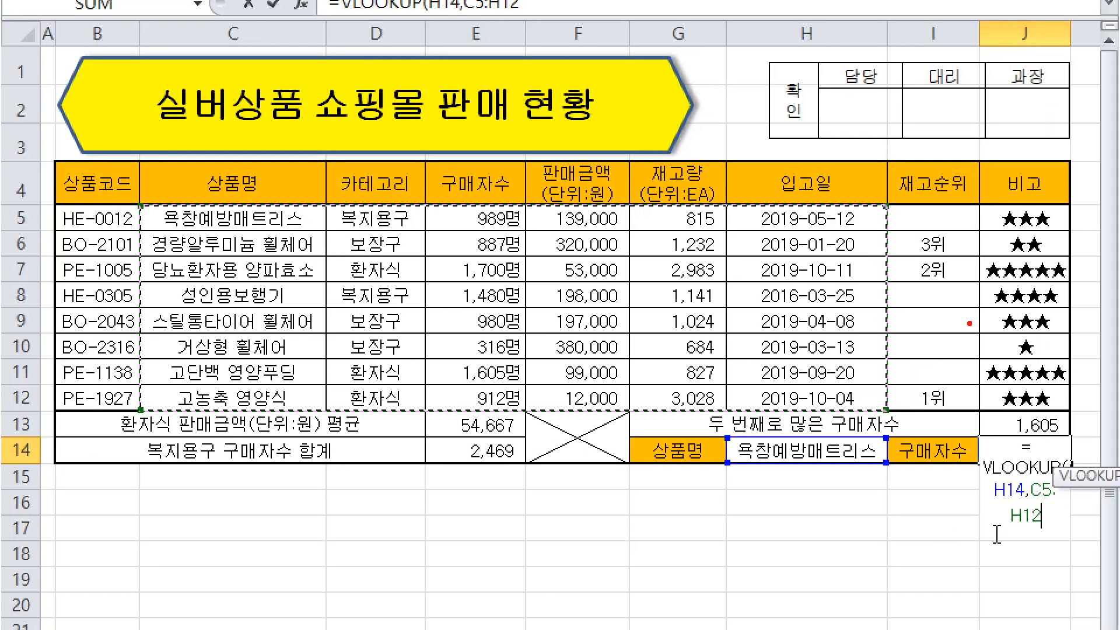
drag(976, 309, 917, 369)
drag(934, 315, 972, 357)
mouse_move(1033, 306)
mouse_down()
mouse_move(1002, 354)
mouse_move(1047, 361)
mouse_up()
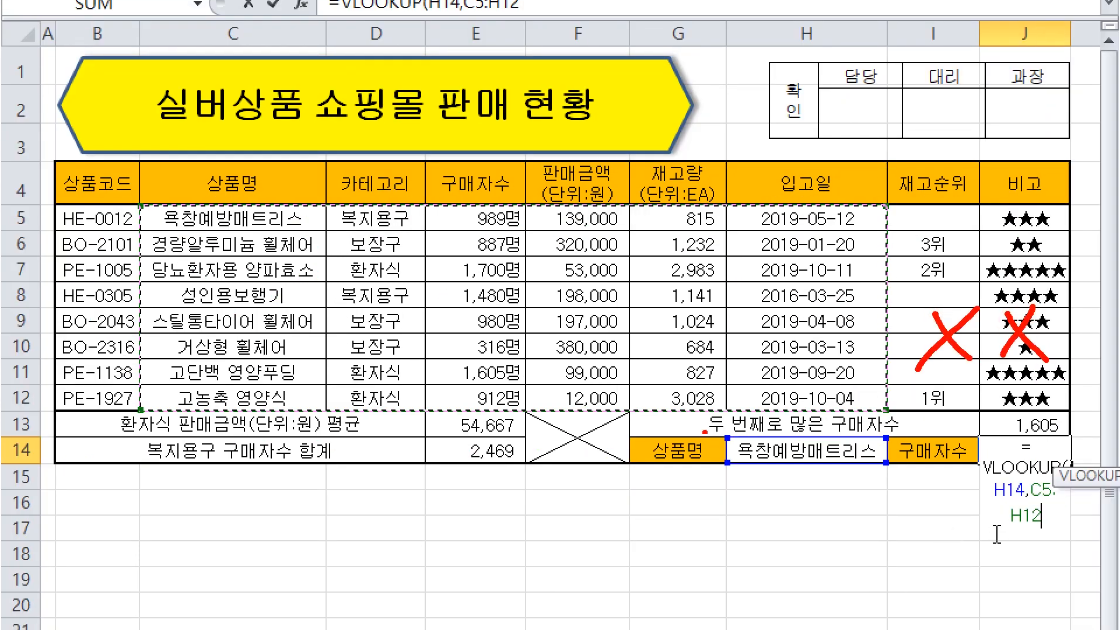
mouse_move(864, 456)
mouse_down()
mouse_move(808, 461)
mouse_move(804, 473)
mouse_up()
mouse_move(755, 473)
mouse_down()
mouse_move(754, 502)
mouse_move(665, 483)
mouse_move(722, 489)
mouse_up()
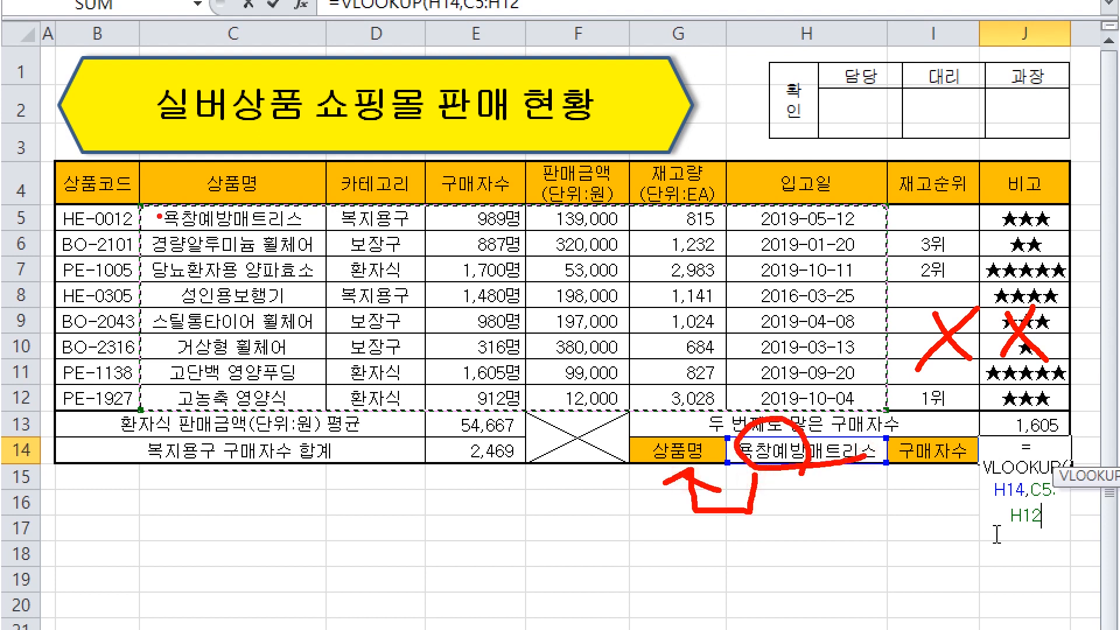
mouse_move(145, 210)
mouse_down()
mouse_move(338, 248)
mouse_move(866, 395)
mouse_up()
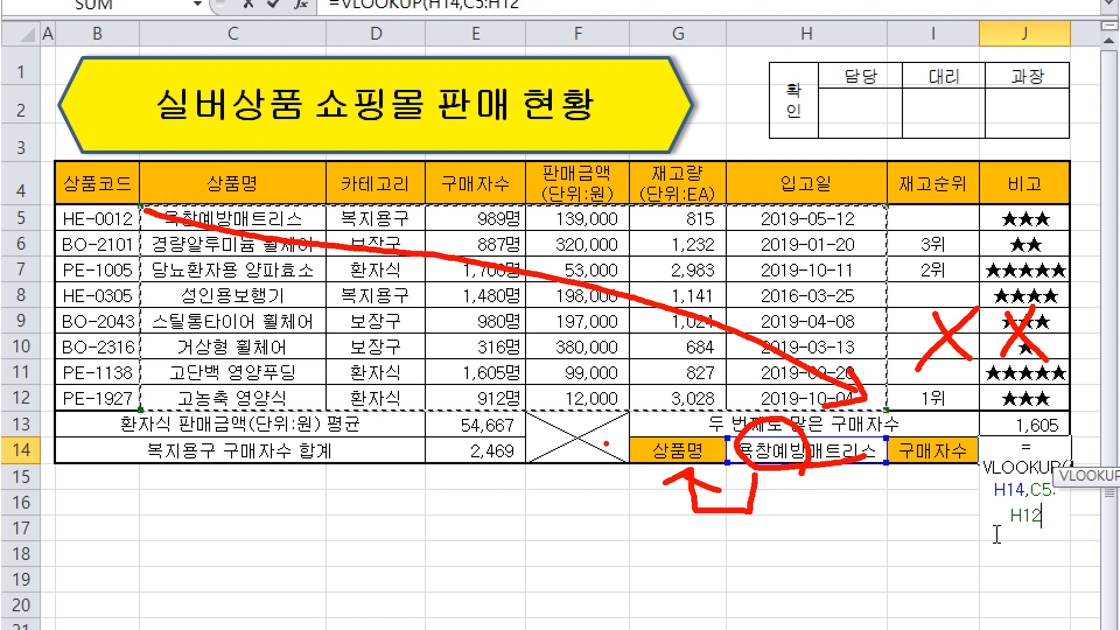
key(Escape)
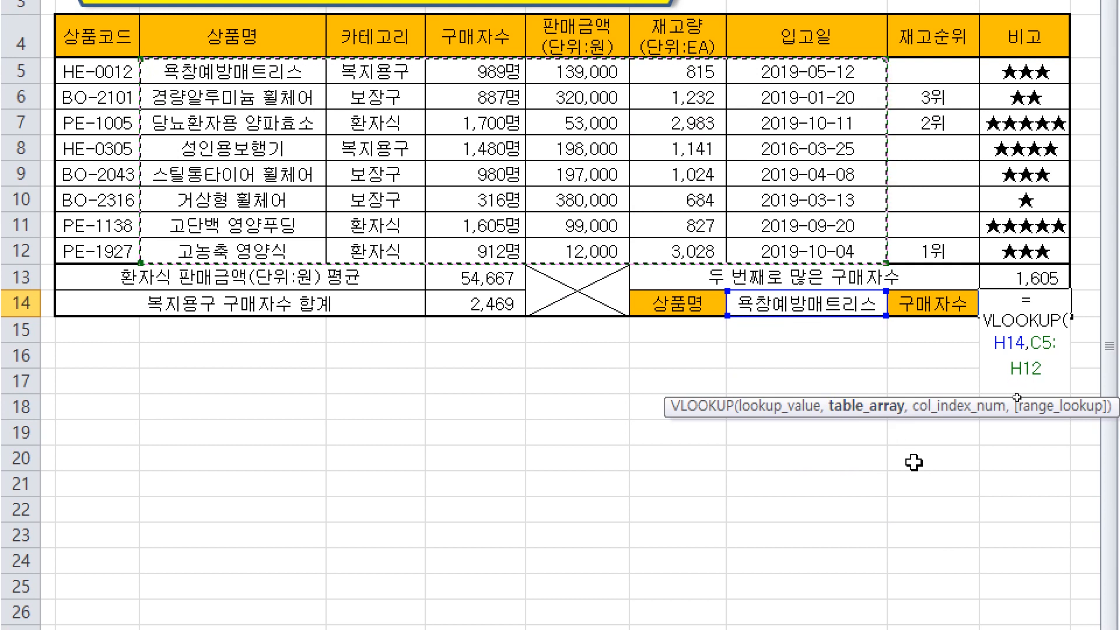
text(,)
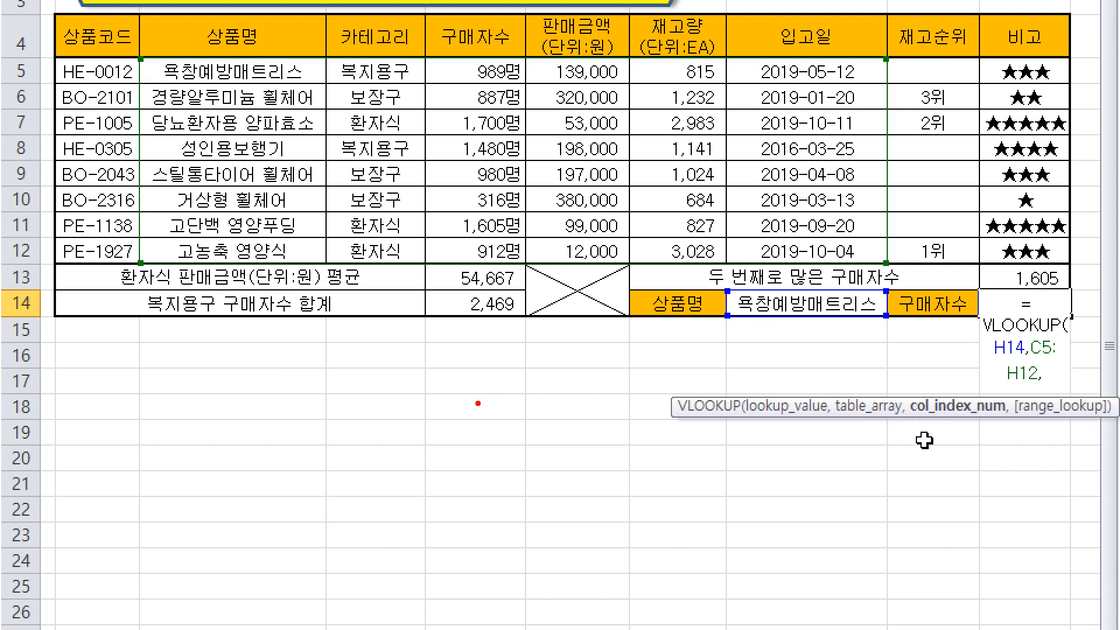
mouse_move(329, 371)
mouse_down()
mouse_move(325, 415)
mouse_move(421, 403)
mouse_move(438, 378)
mouse_move(462, 403)
mouse_up()
mouse_move(479, 380)
mouse_down()
mouse_move(474, 402)
mouse_move(497, 407)
mouse_up()
drag(534, 373, 604, 403)
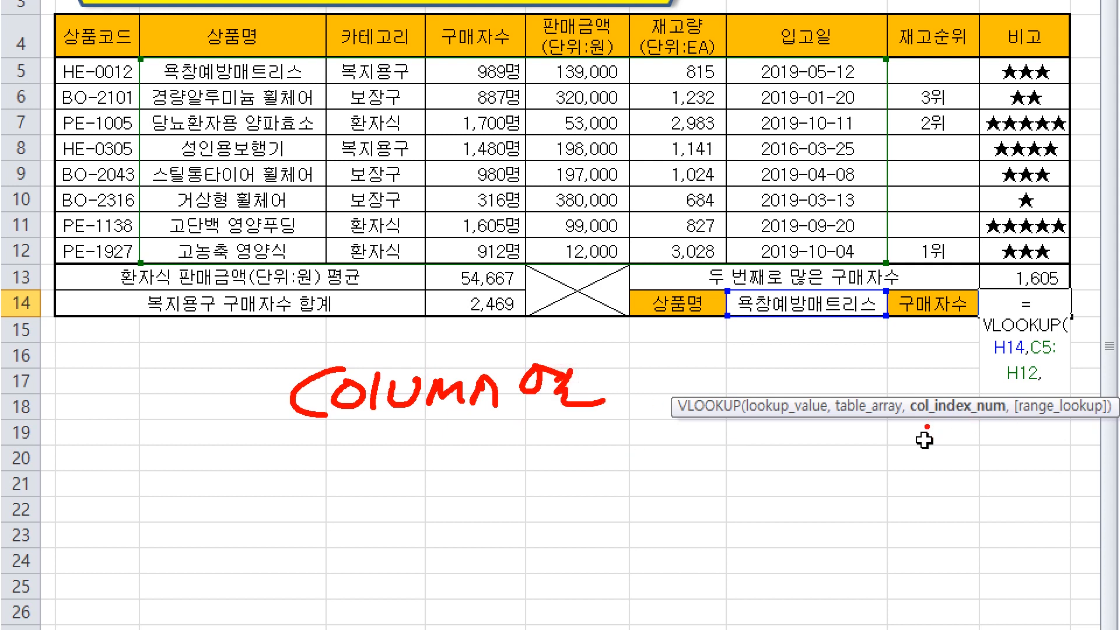
mouse_move(543, 447)
mouse_down()
mouse_move(522, 461)
mouse_move(586, 469)
mouse_up()
drag(560, 476, 607, 500)
mouse_move(627, 452)
mouse_down()
mouse_move(633, 487)
mouse_move(671, 499)
mouse_up()
mouse_move(673, 461)
mouse_down()
mouse_move(721, 507)
mouse_move(937, 441)
mouse_move(978, 441)
mouse_up()
click(771, 528)
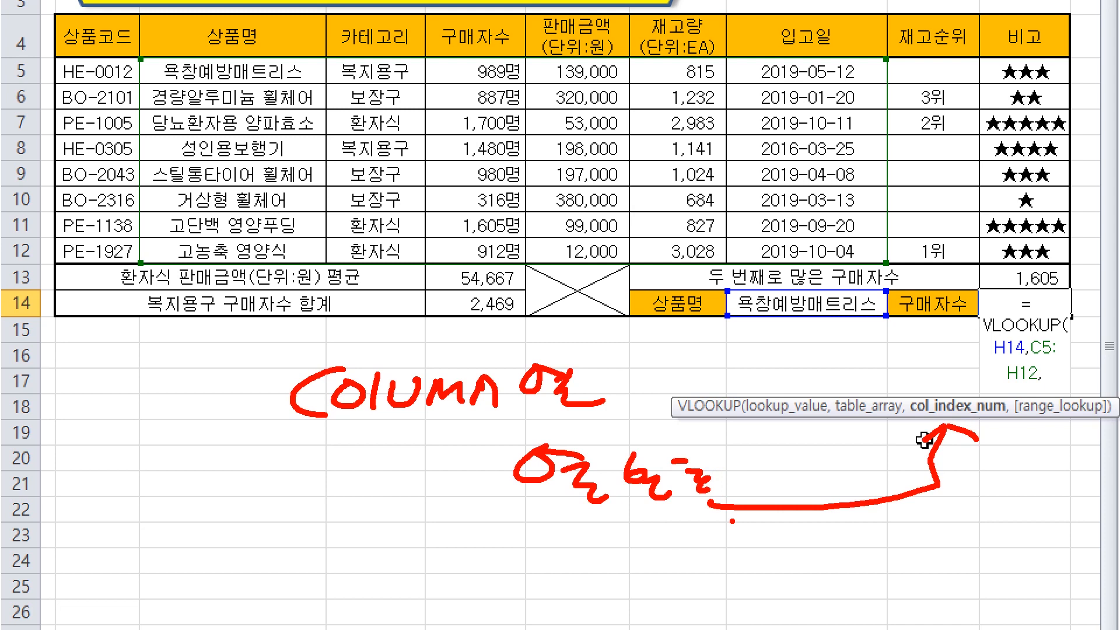
key(Escape)
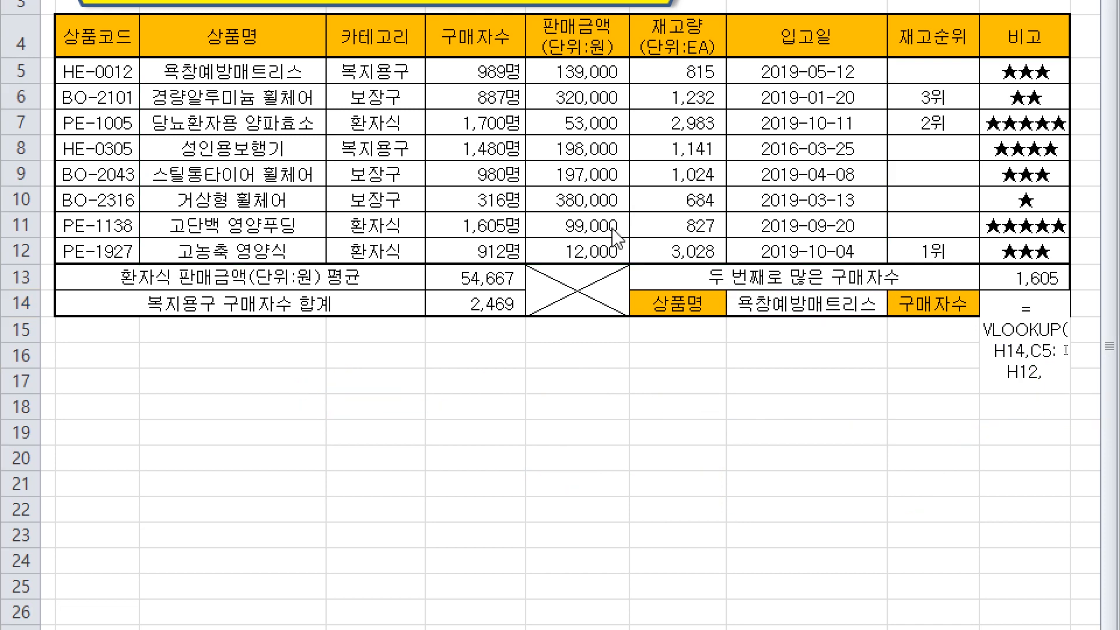
click(1056, 387)
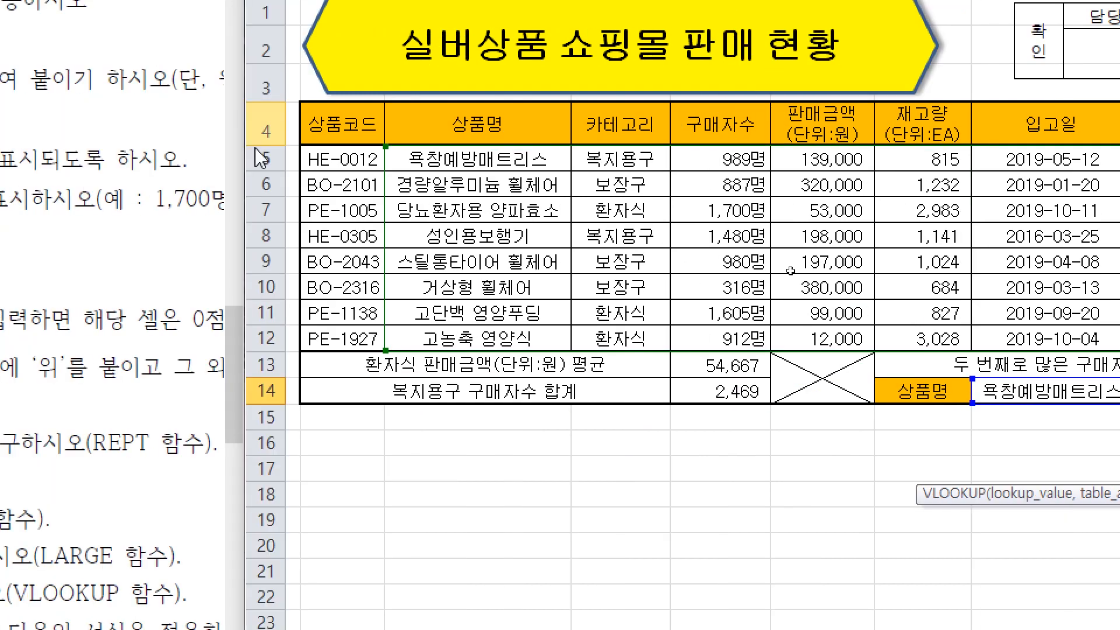
Count the columns of C5:H12 from 상품명 onward to find the column index of 구매자수
drag(453, 193, 361, 284)
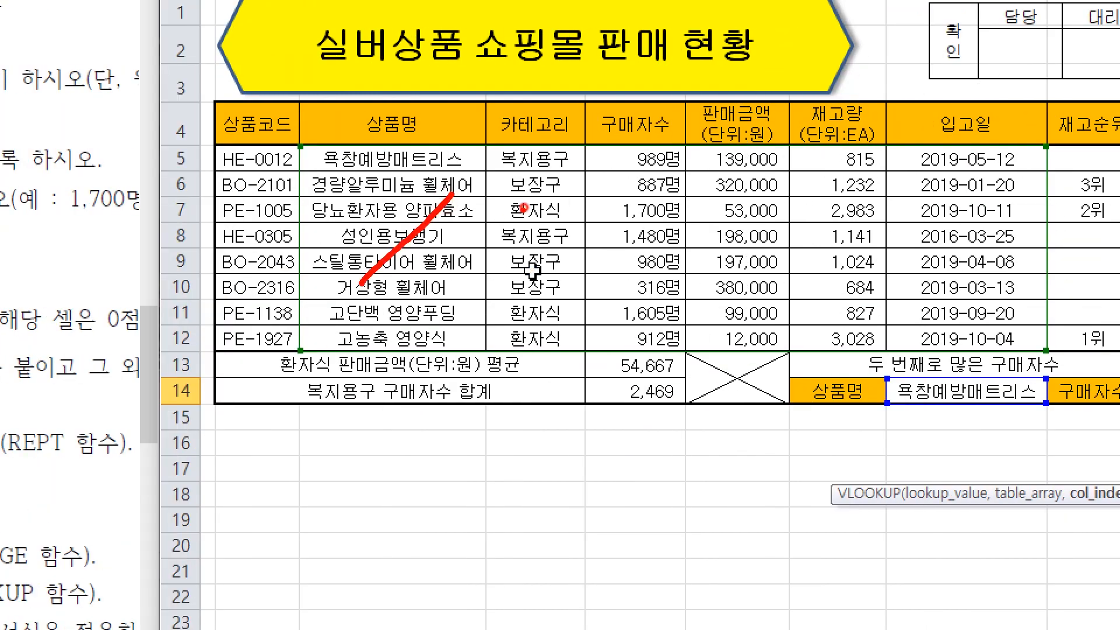
drag(521, 209, 559, 258)
mouse_move(609, 212)
mouse_down()
mouse_move(636, 250)
mouse_move(609, 282)
mouse_up()
mouse_move(740, 219)
mouse_down()
mouse_move(746, 247)
mouse_move(714, 281)
mouse_up()
mouse_move(819, 223)
mouse_down()
mouse_move(826, 251)
mouse_move(806, 274)
mouse_up()
drag(811, 240, 850, 236)
mouse_move(952, 195)
mouse_down()
mouse_move(940, 268)
mouse_move(935, 250)
mouse_up()
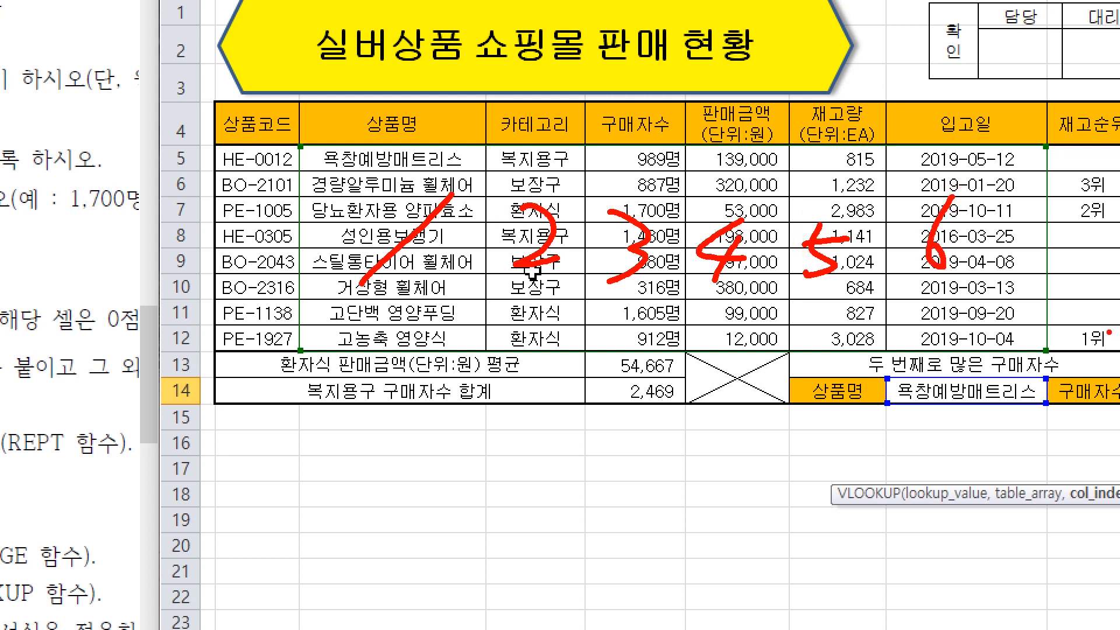
mouse_move(1049, 405)
mouse_down()
mouse_move(1119, 407)
mouse_move(1079, 436)
mouse_move(714, 442)
mouse_move(637, 324)
mouse_move(634, 287)
mouse_up()
mouse_move(633, 288)
mouse_down()
mouse_move(605, 314)
mouse_move(682, 305)
mouse_up()
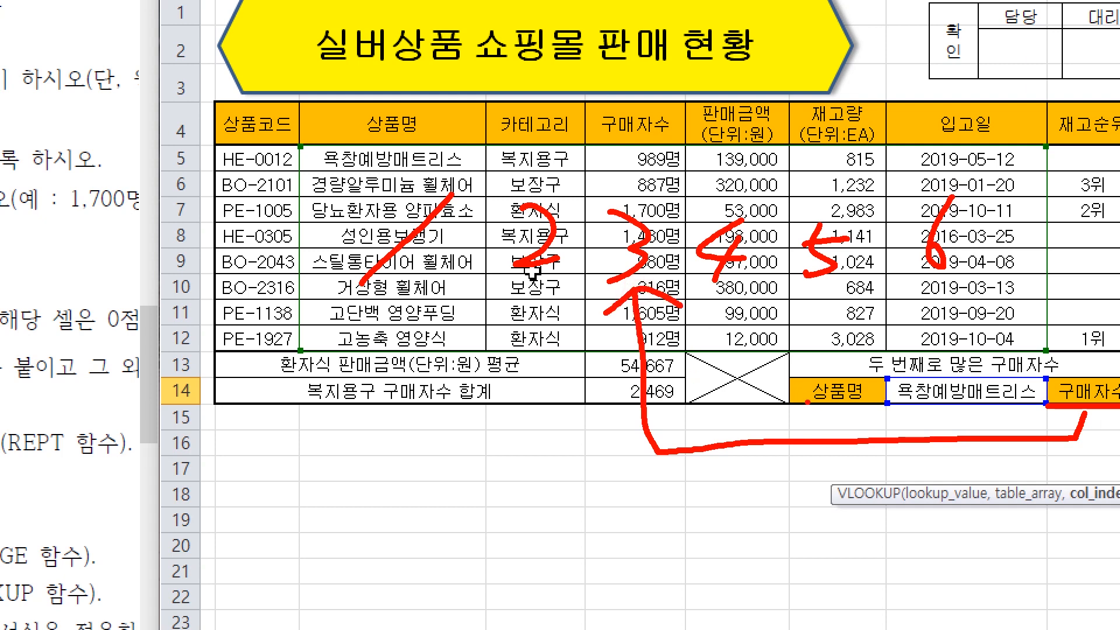
key(Escape)
click(1063, 475)
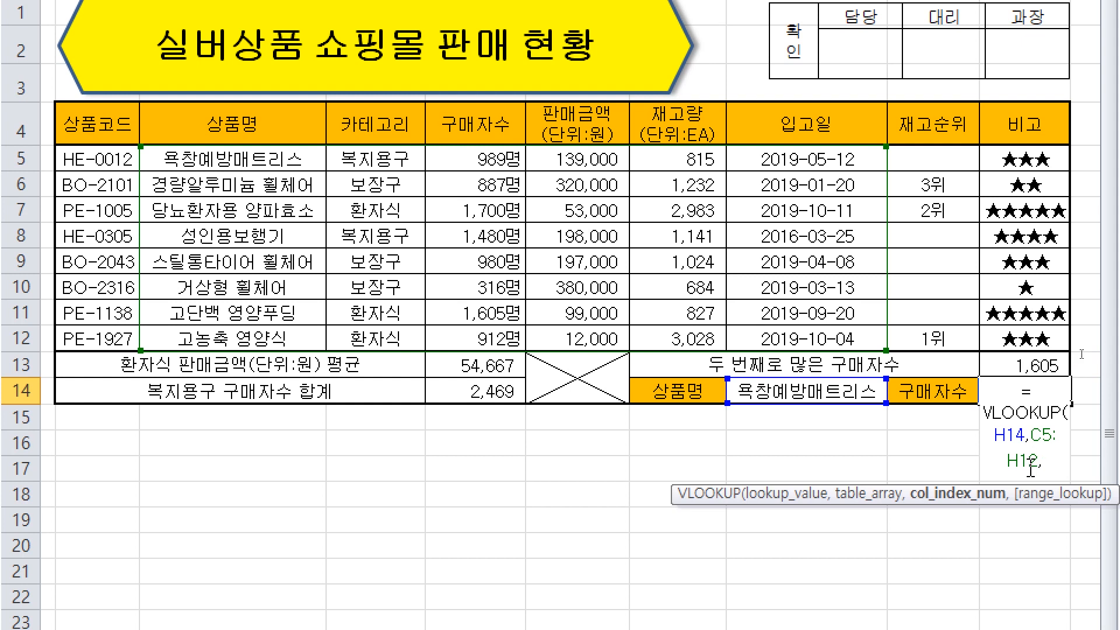
click(464, 121)
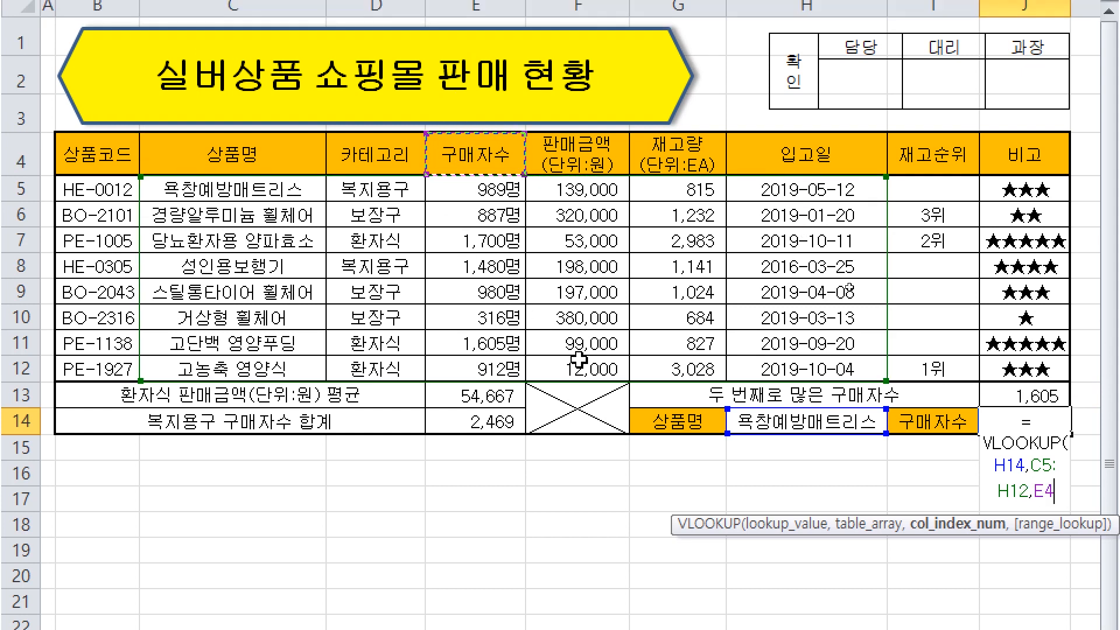
key(BackSpace)
key(BackSpace)
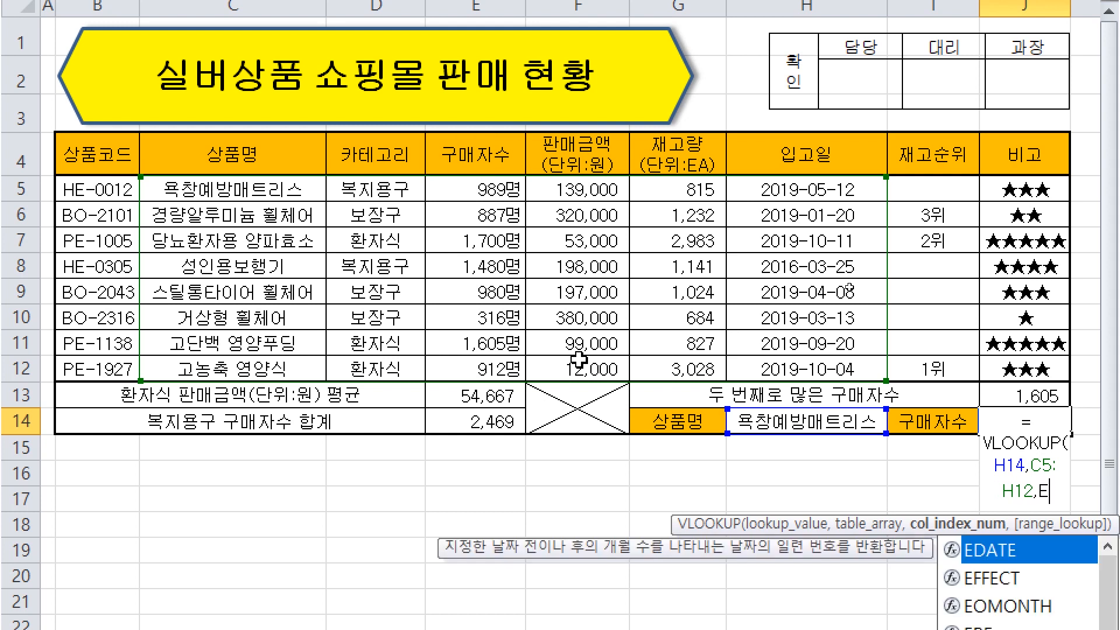
Enter 3 as the VLOOKUP column index in J14 and review the TRUE and FALSE match options
text(3)
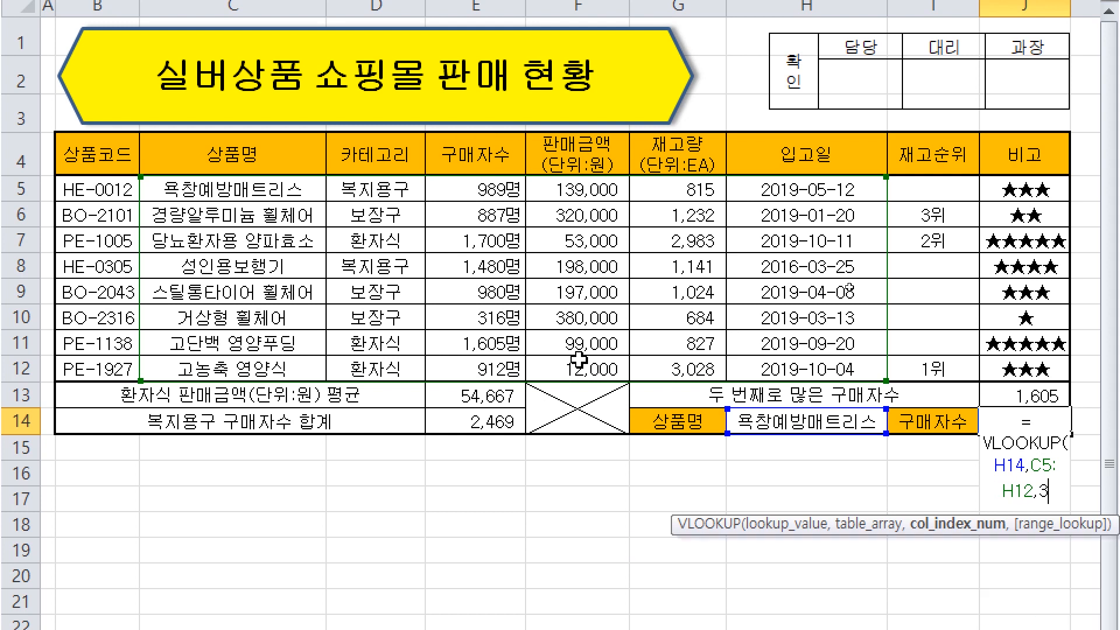
text(,)
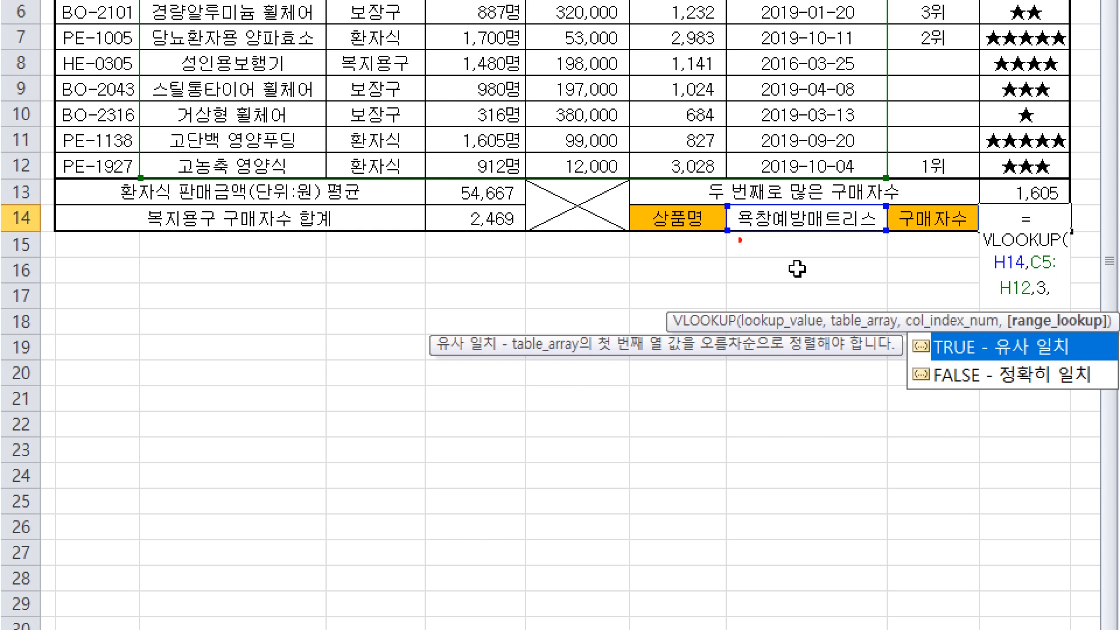
mouse_move(737, 242)
mouse_down()
mouse_move(854, 245)
mouse_move(945, 286)
mouse_move(950, 224)
mouse_up()
drag(1007, 266, 954, 225)
mouse_move(968, 385)
mouse_down()
mouse_move(1101, 392)
mouse_move(908, 357)
mouse_move(1034, 398)
mouse_up()
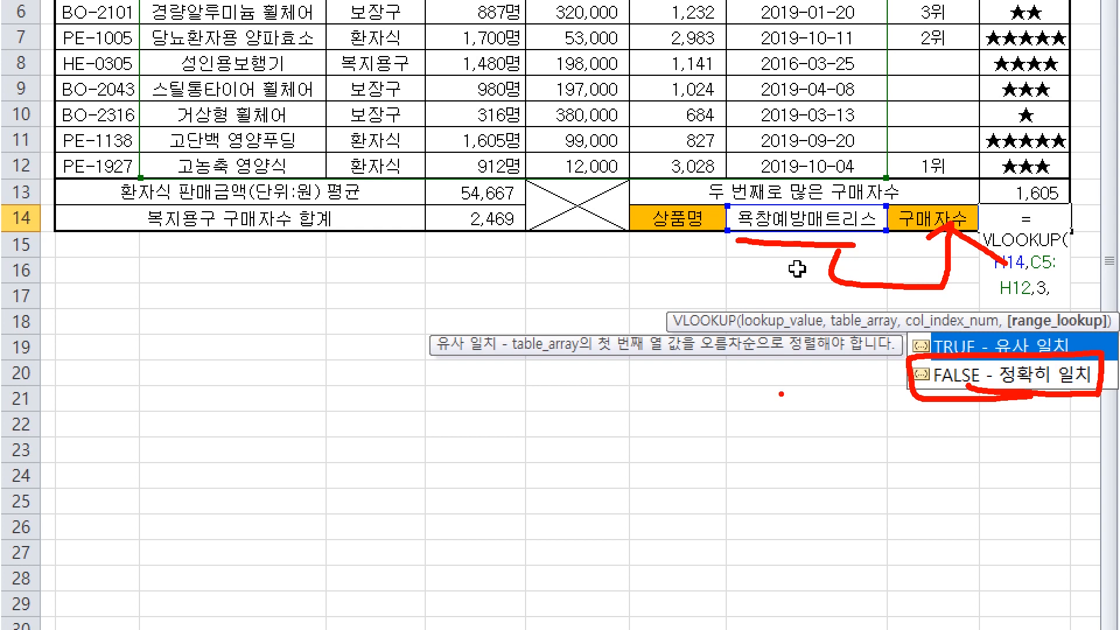
mouse_move(1095, 328)
mouse_down()
mouse_move(1068, 350)
mouse_move(1092, 351)
mouse_up()
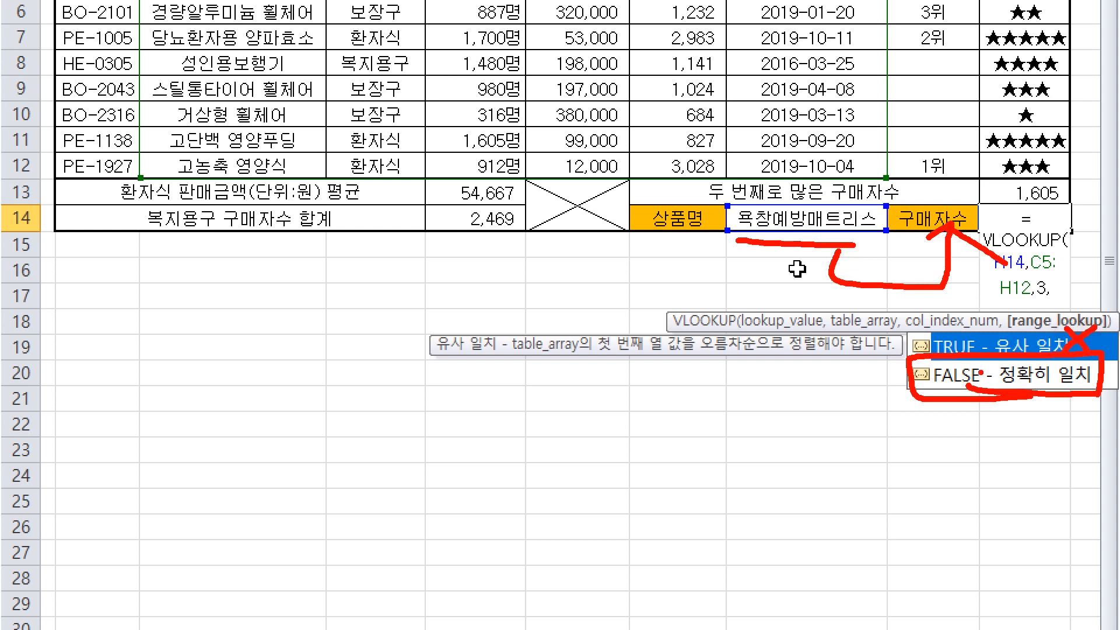
key(Escape)
text(FA)
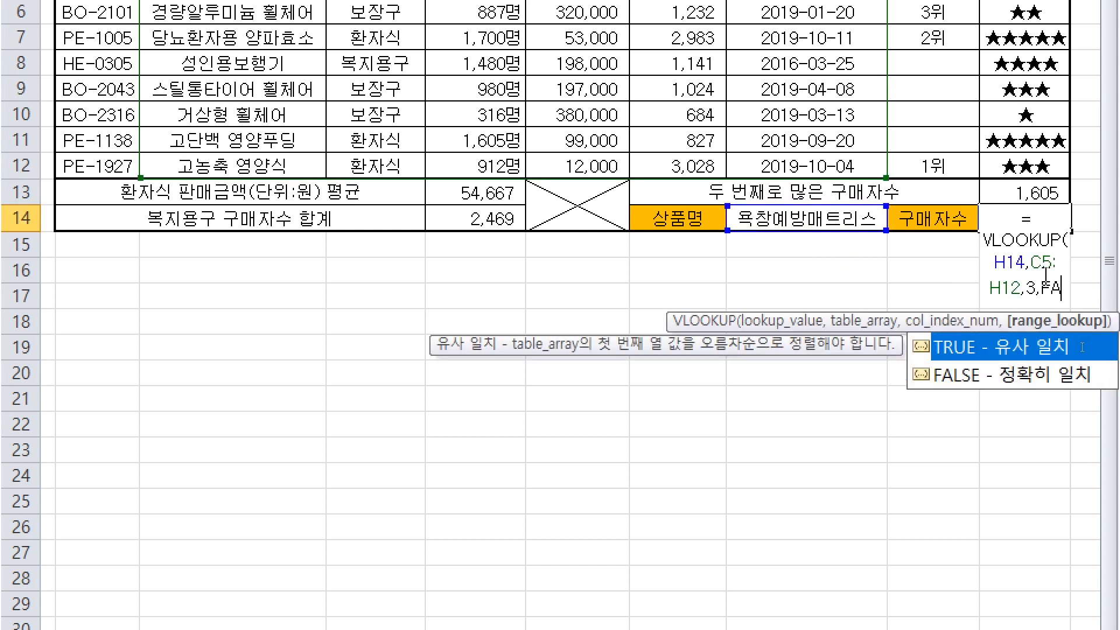
text(LSE)
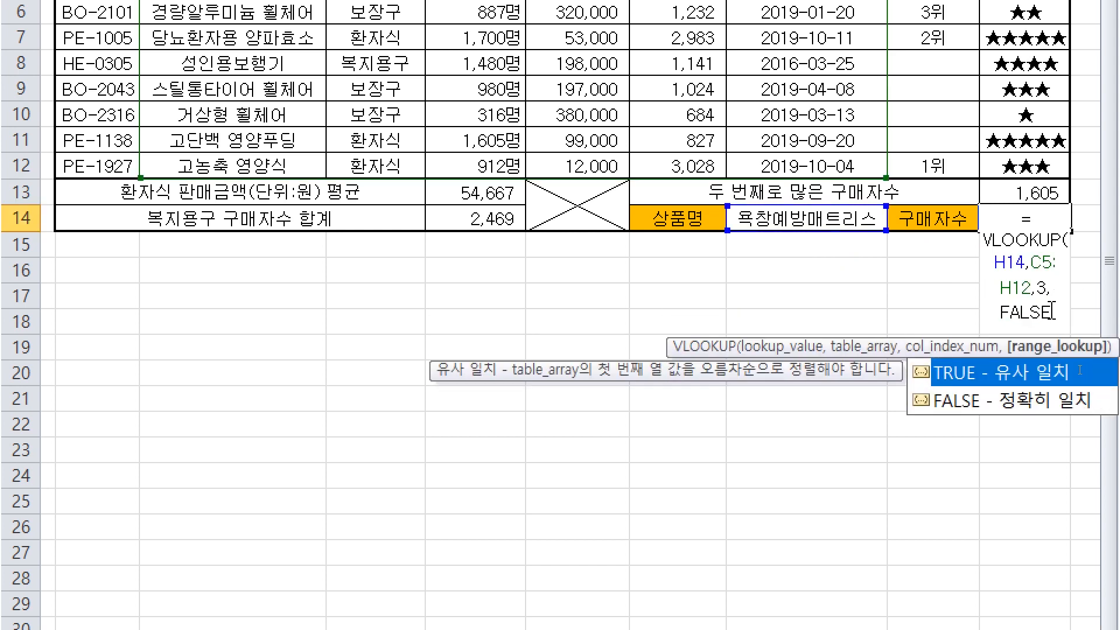
key(BackSpace)
key(BackSpace)
key(BackSpace)
key(BackSpace)
key(BackSpace)
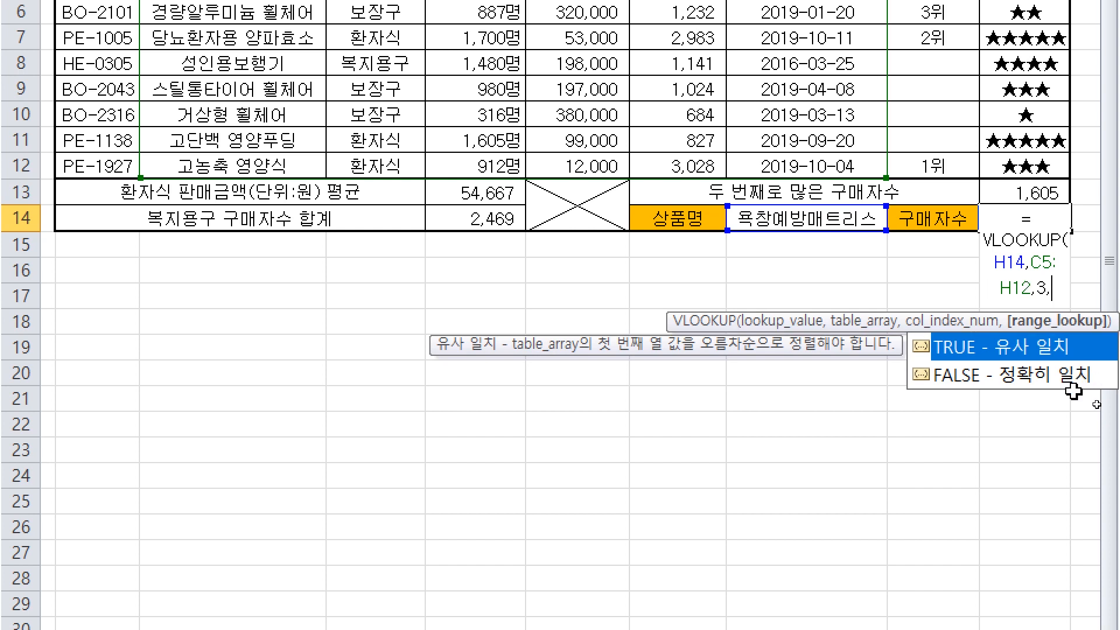
Enter 0 as the range_lookup argument in J14's VLOOKUP to require an exact match
text(0)
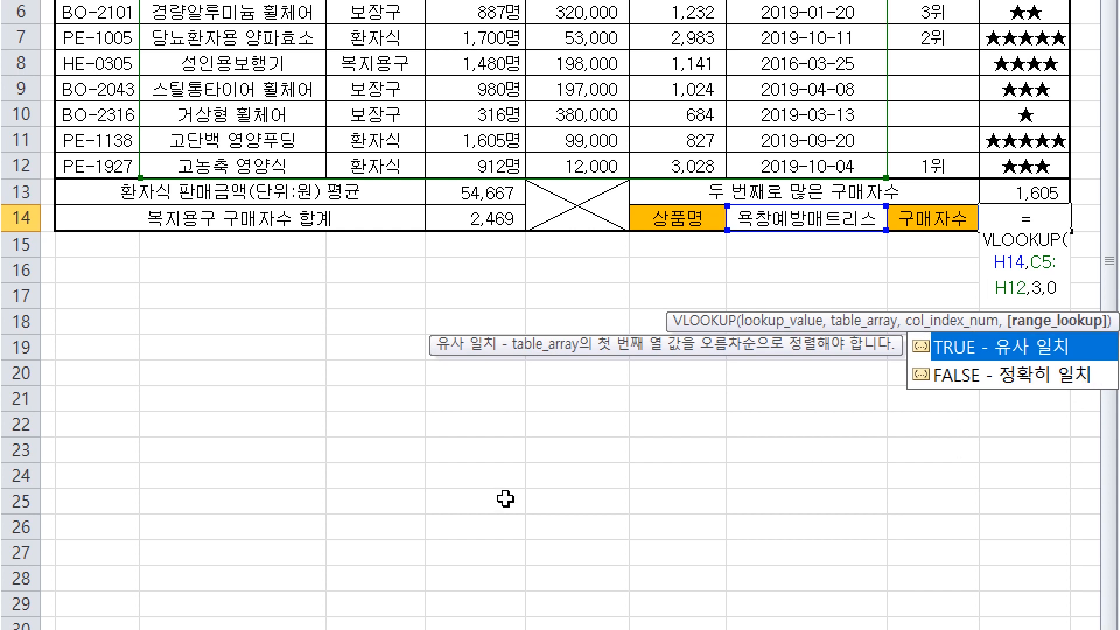
mouse_move(113, 302)
mouse_down()
mouse_move(176, 302)
mouse_move(136, 355)
mouse_up()
drag(194, 287, 171, 370)
drag(194, 291, 214, 349)
mouse_move(220, 303)
mouse_down()
mouse_move(284, 309)
mouse_move(285, 343)
mouse_move(295, 332)
mouse_up()
mouse_move(329, 320)
mouse_down()
mouse_move(387, 317)
mouse_move(369, 338)
mouse_up()
click(390, 306)
drag(435, 288, 426, 336)
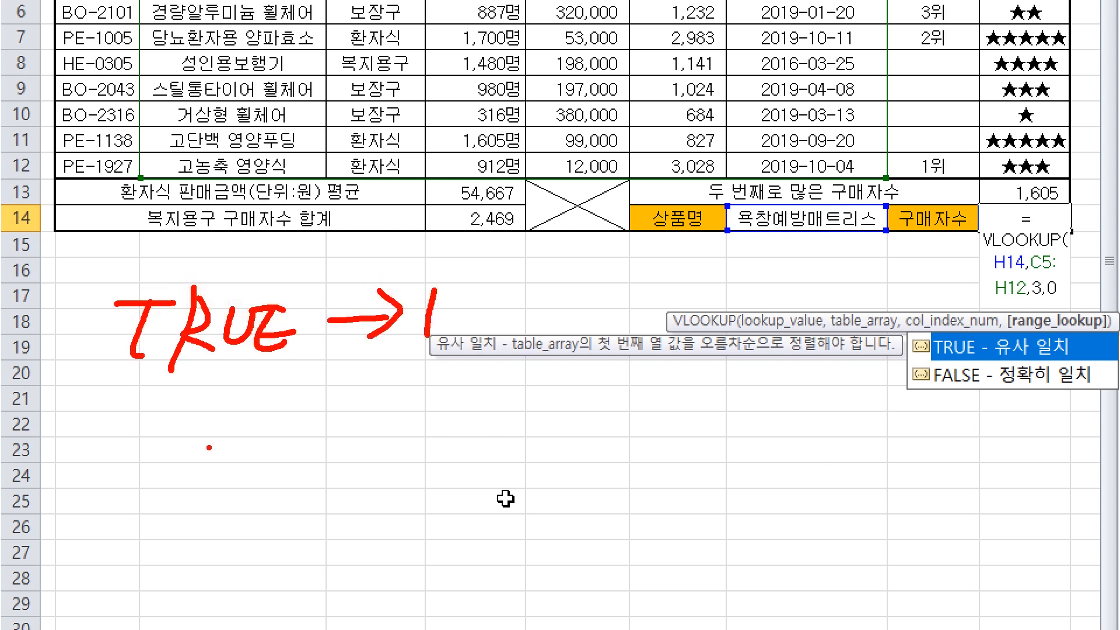
mouse_move(167, 405)
mouse_down()
mouse_move(119, 445)
mouse_move(127, 470)
mouse_up()
drag(125, 454, 149, 449)
drag(197, 412, 173, 461)
drag(202, 414, 223, 465)
mouse_move(285, 410)
mouse_down()
mouse_move(249, 454)
mouse_move(313, 455)
mouse_up()
drag(325, 435, 373, 435)
drag(351, 410, 368, 458)
drag(442, 423, 462, 433)
drag(532, 419, 584, 453)
drag(581, 437, 624, 411)
drag(612, 412, 602, 461)
mouse_move(659, 412)
mouse_down()
mouse_move(650, 437)
mouse_move(694, 458)
mouse_up()
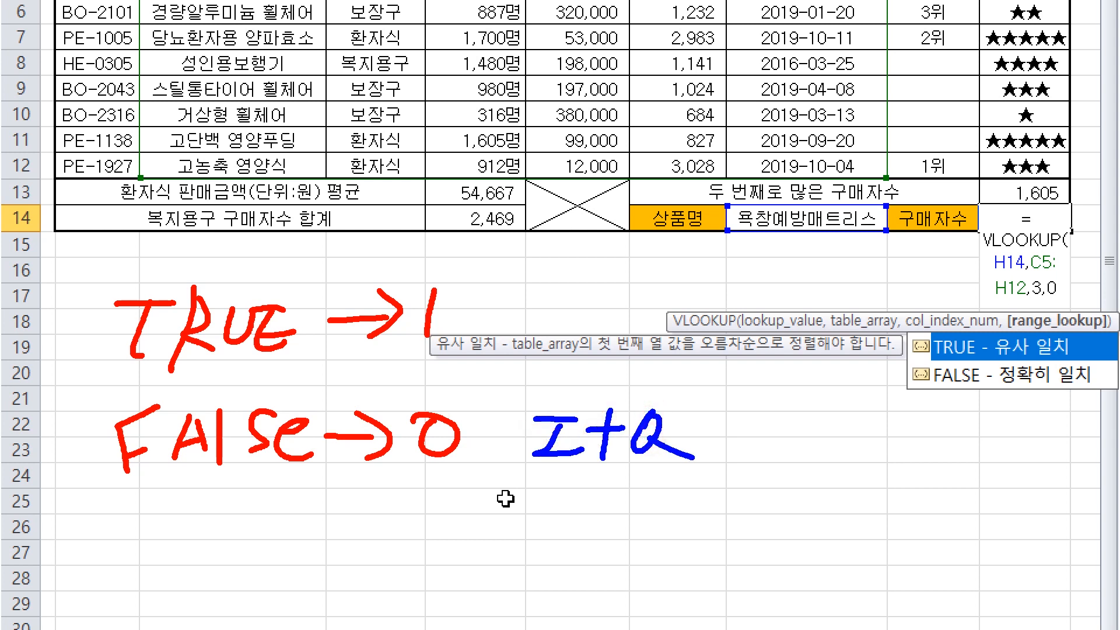
mouse_move(640, 482)
mouse_down()
mouse_move(465, 519)
mouse_move(434, 488)
mouse_move(503, 495)
mouse_up()
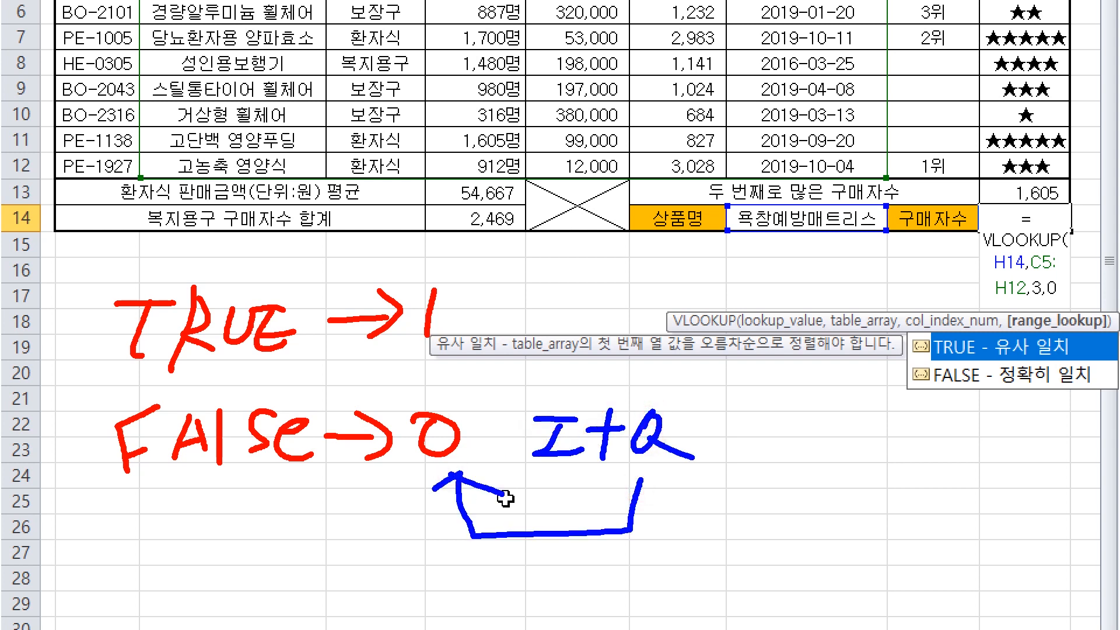
mouse_move(517, 255)
mouse_down()
mouse_move(480, 287)
mouse_move(507, 291)
mouse_up()
mouse_move(552, 257)
mouse_down()
mouse_move(607, 289)
mouse_move(647, 255)
mouse_move(680, 300)
mouse_up()
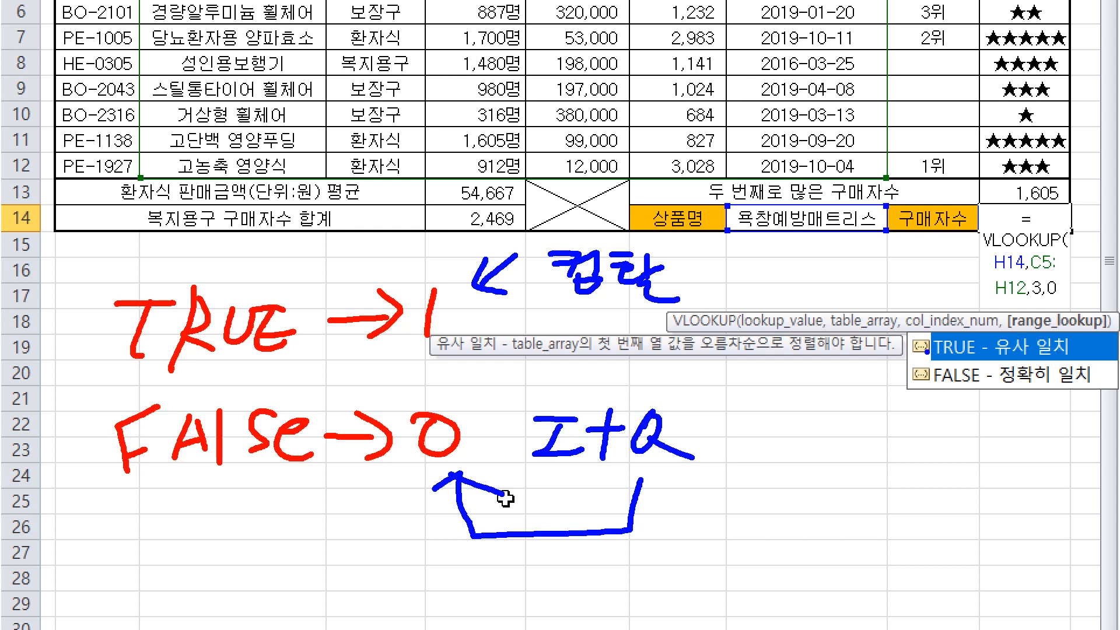
Complete J14 as =VLOOKUP(H14,C5:H12,3,0) to return the 구매자수 of the selected 상품명
key(Escape)
click(1071, 285)
text())
key(Return)
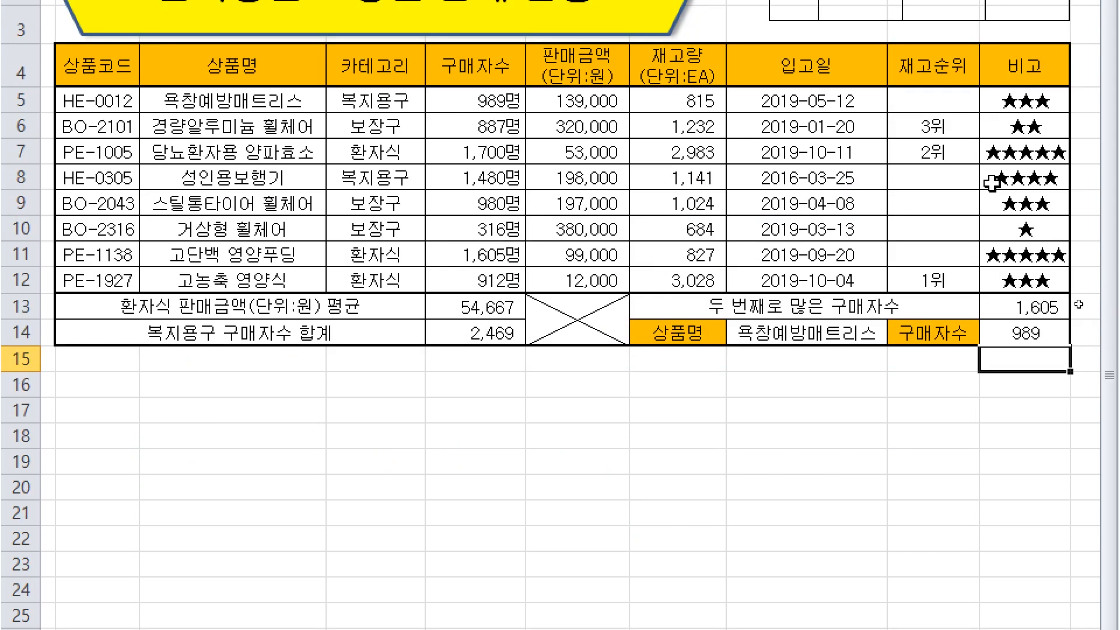
Choose 경량알루미늄 휠체어 as the 상품명 in H14 and check the 구매자수 lookup in J14
click(1056, 223)
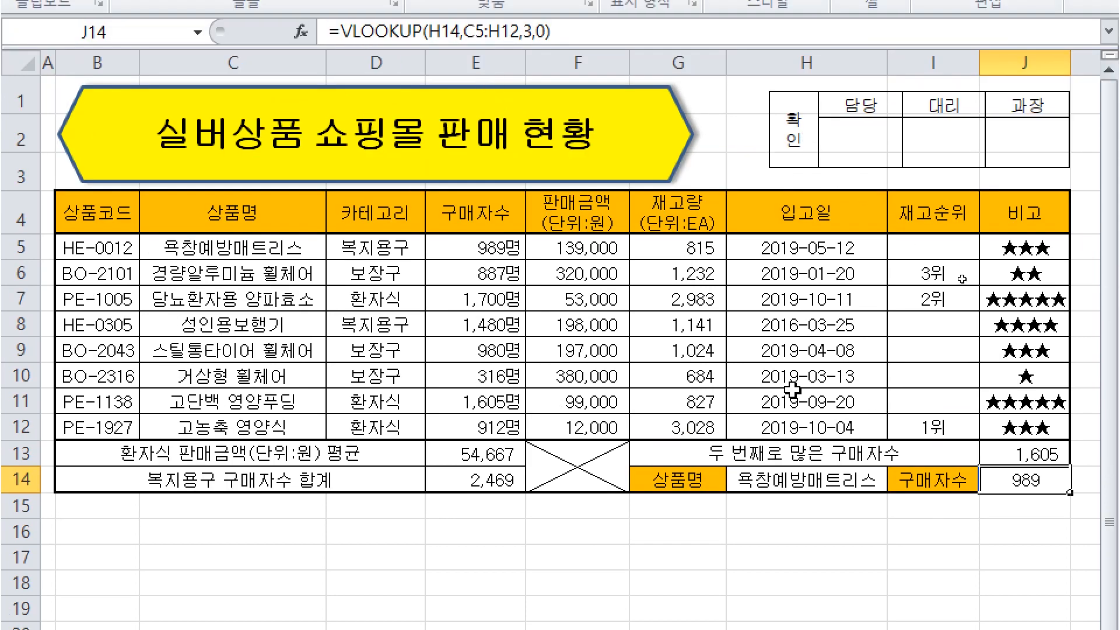
click(863, 473)
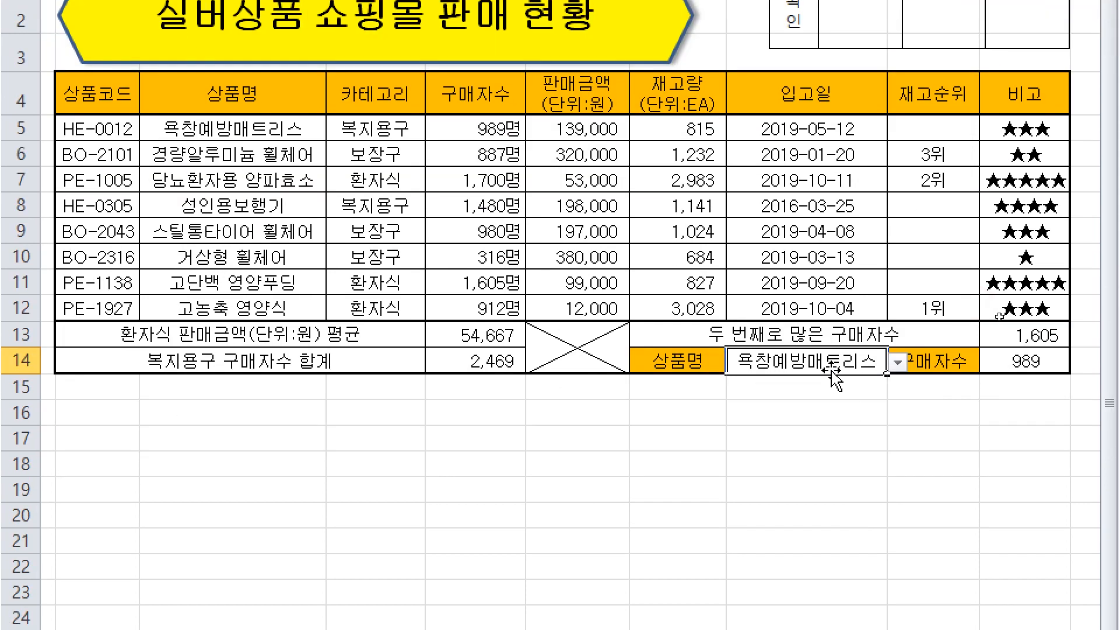
click(899, 363)
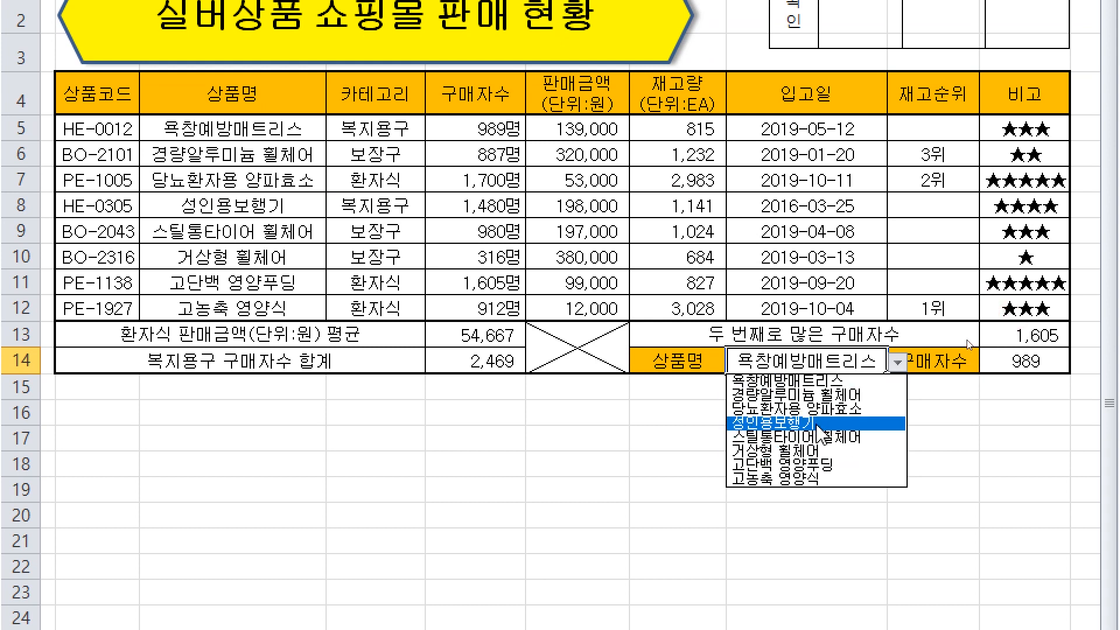
click(816, 396)
click(1001, 366)
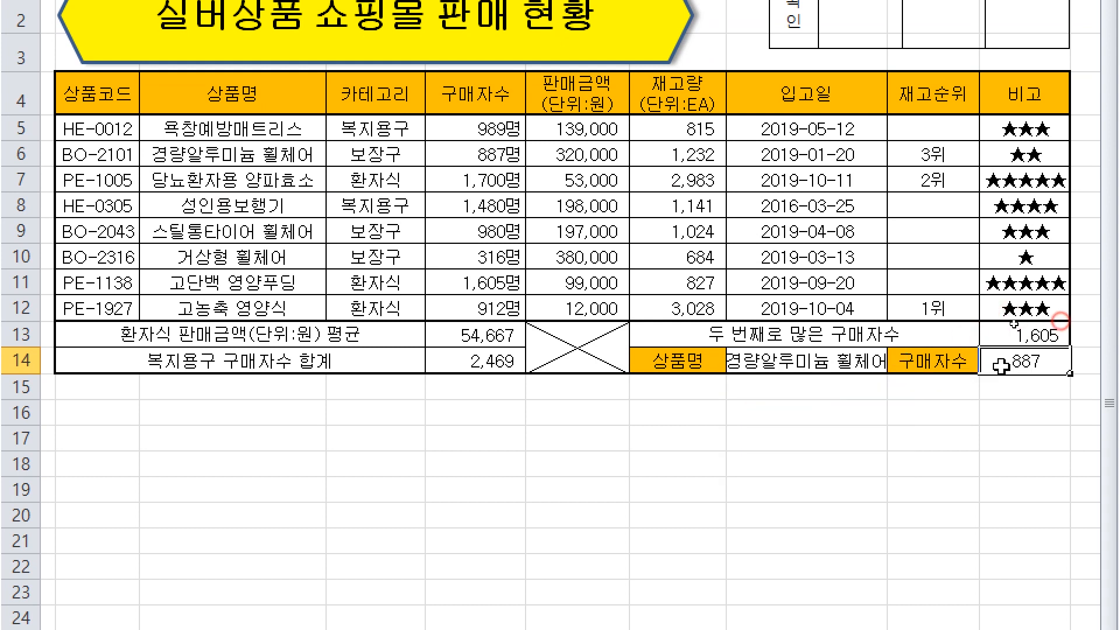
Set the 상품명 in H14 back to 욕창예방매트리스
click(862, 372)
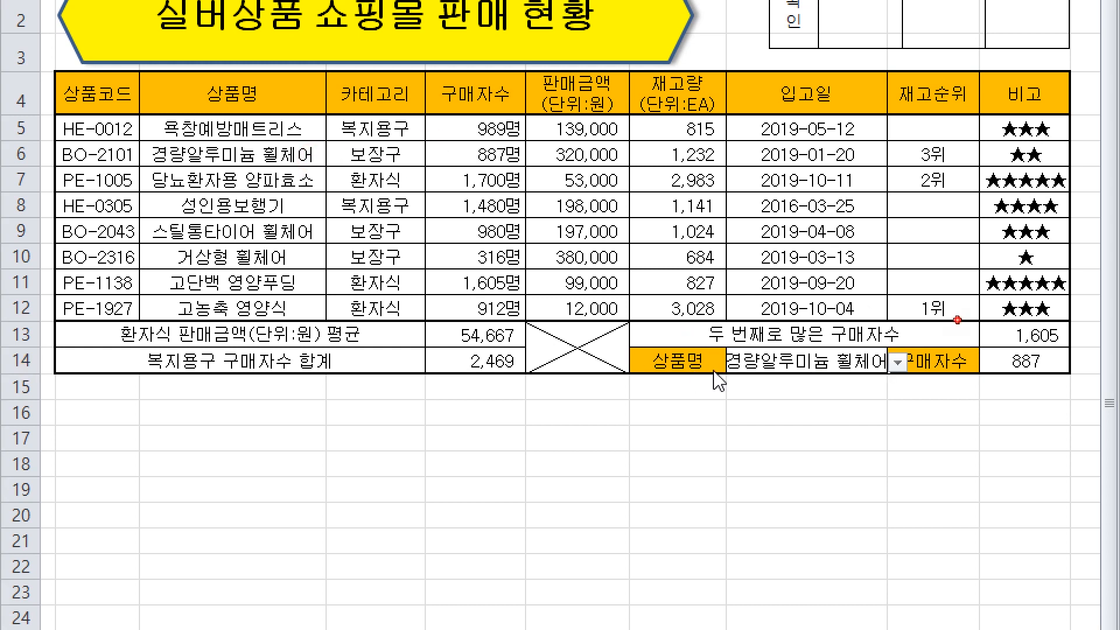
click(897, 362)
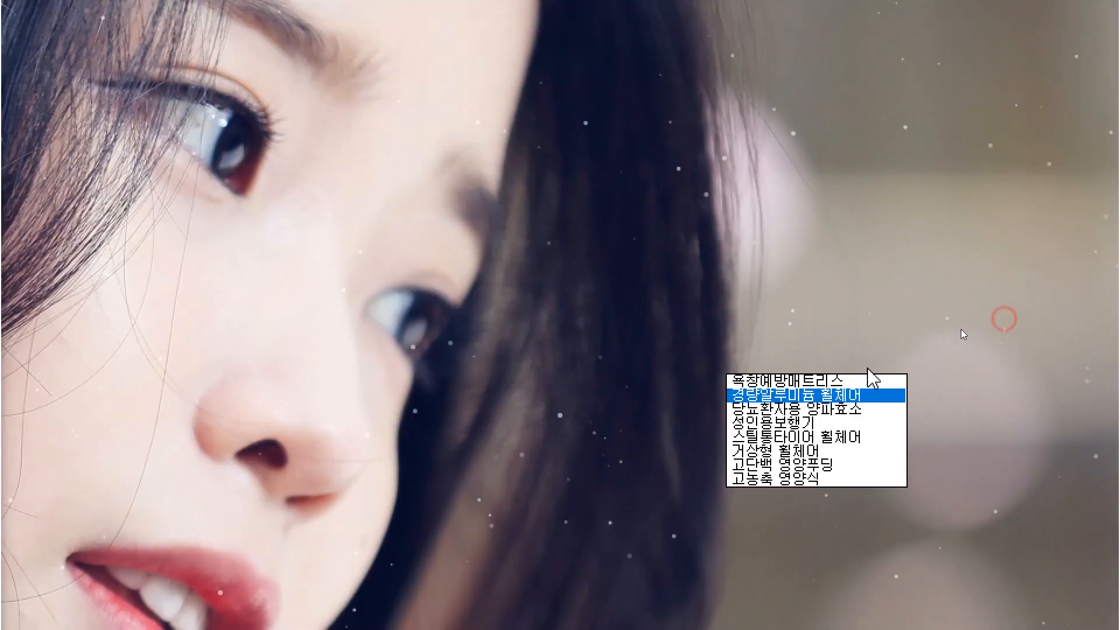
click(816, 383)
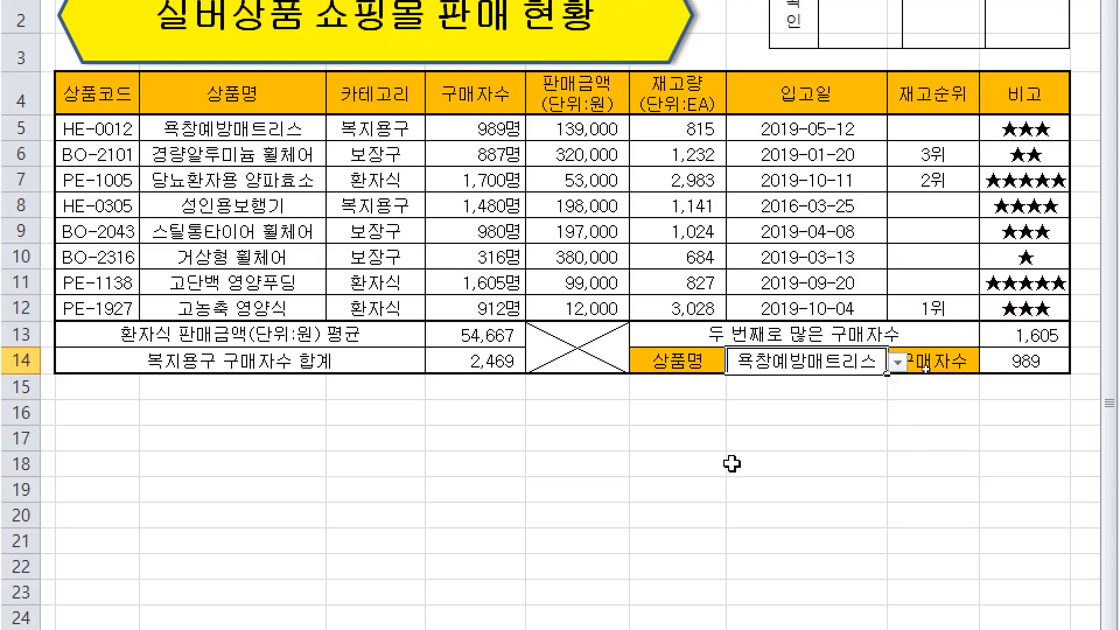
Review the product choices offered for H14 and compare them with the 상품명 entries in C5:C12
click(834, 433)
click(855, 387)
click(874, 365)
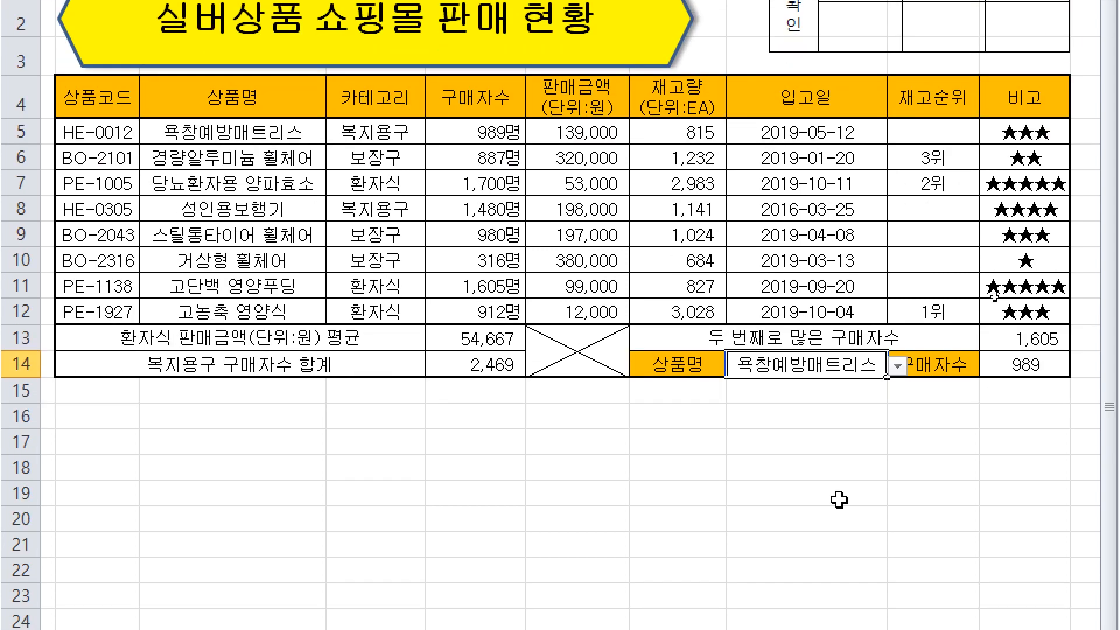
click(897, 366)
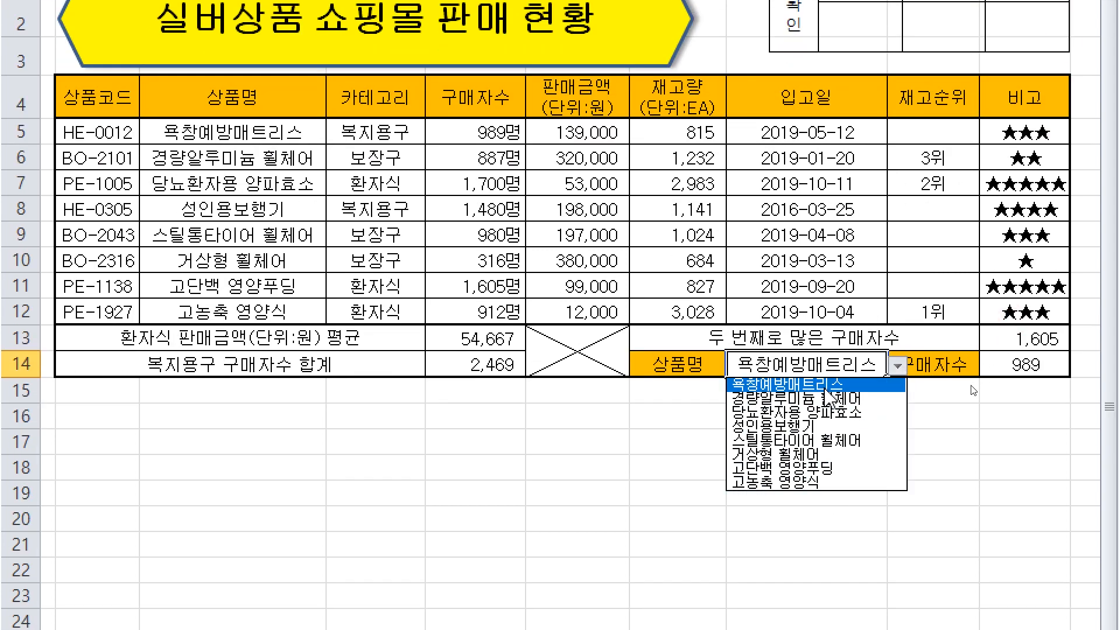
click(822, 496)
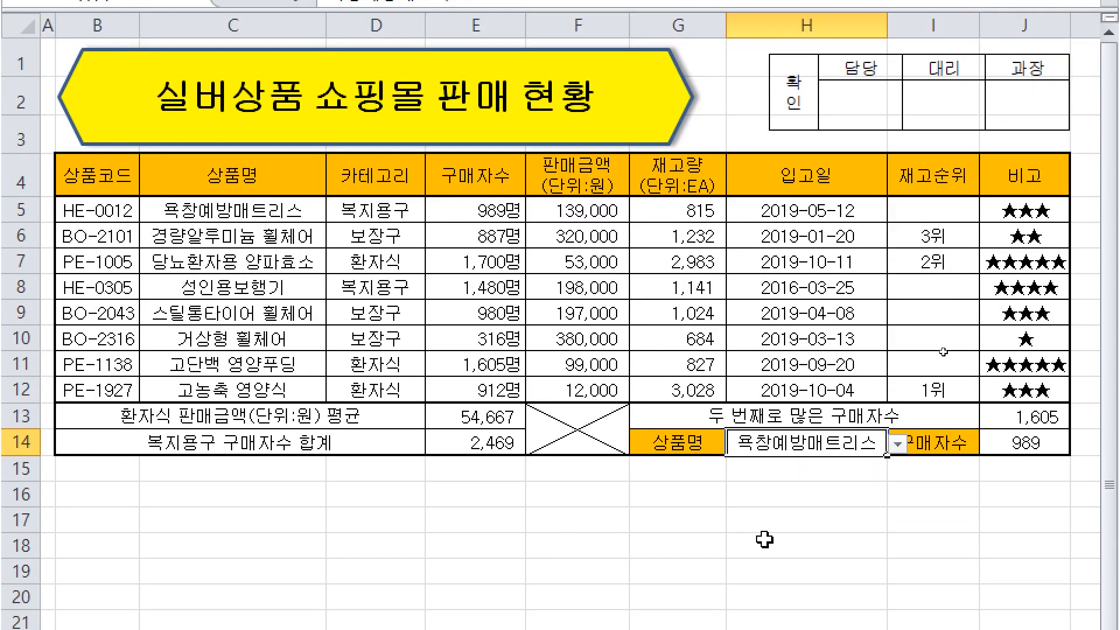
drag(289, 214, 275, 397)
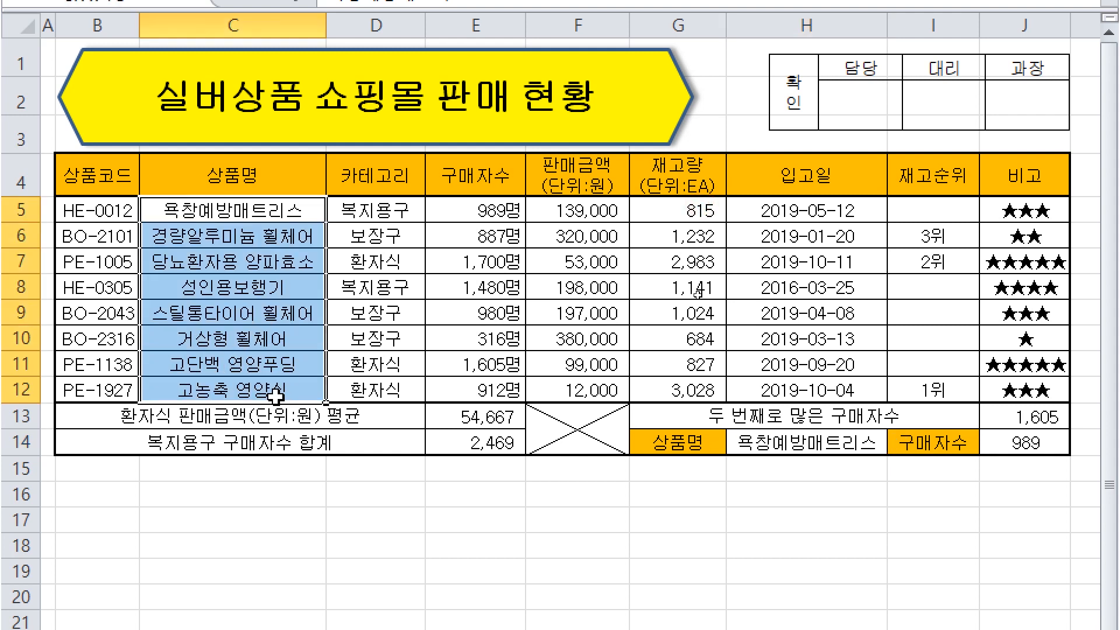
Try to enter the unlisted product 사과 in H14, examine the validation alert and cancel the entry
click(862, 448)
text(D)
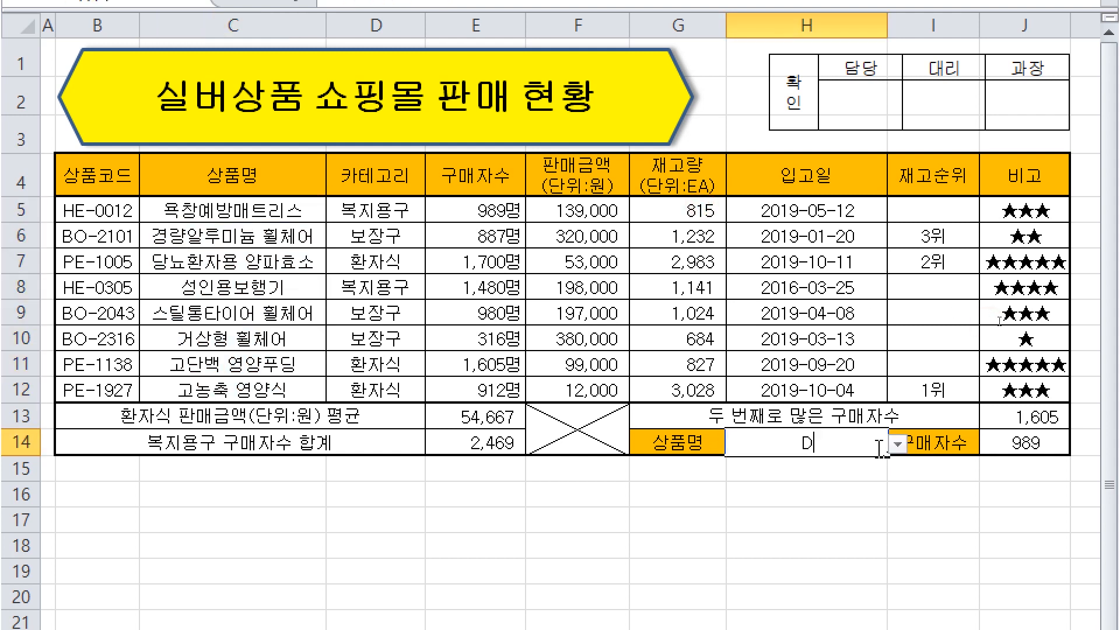
text(과)
key(Return)
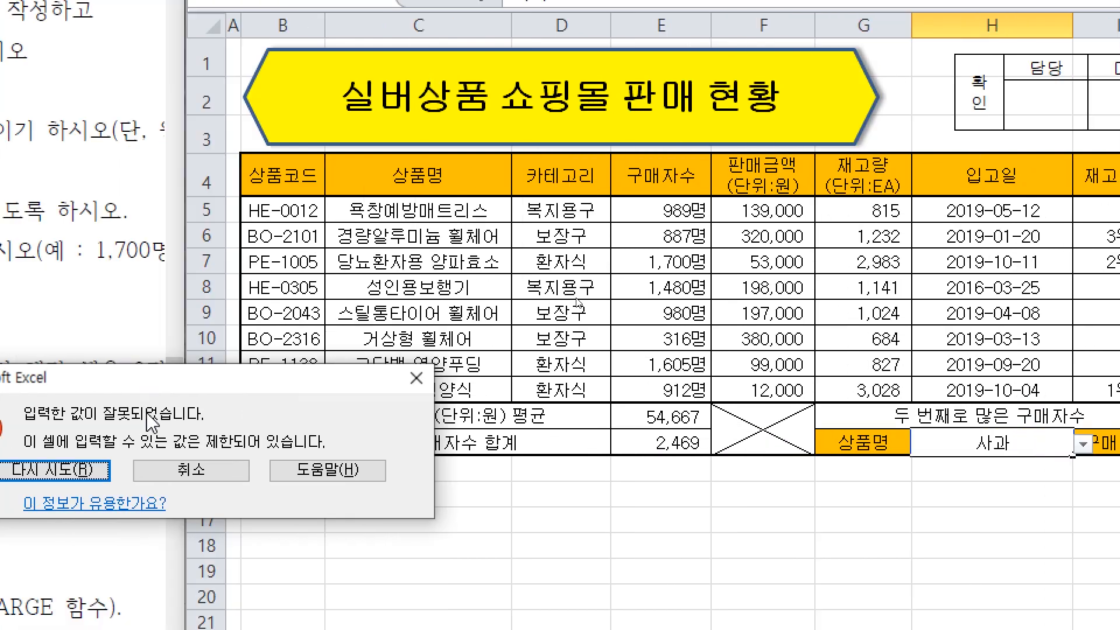
drag(258, 378, 984, 425)
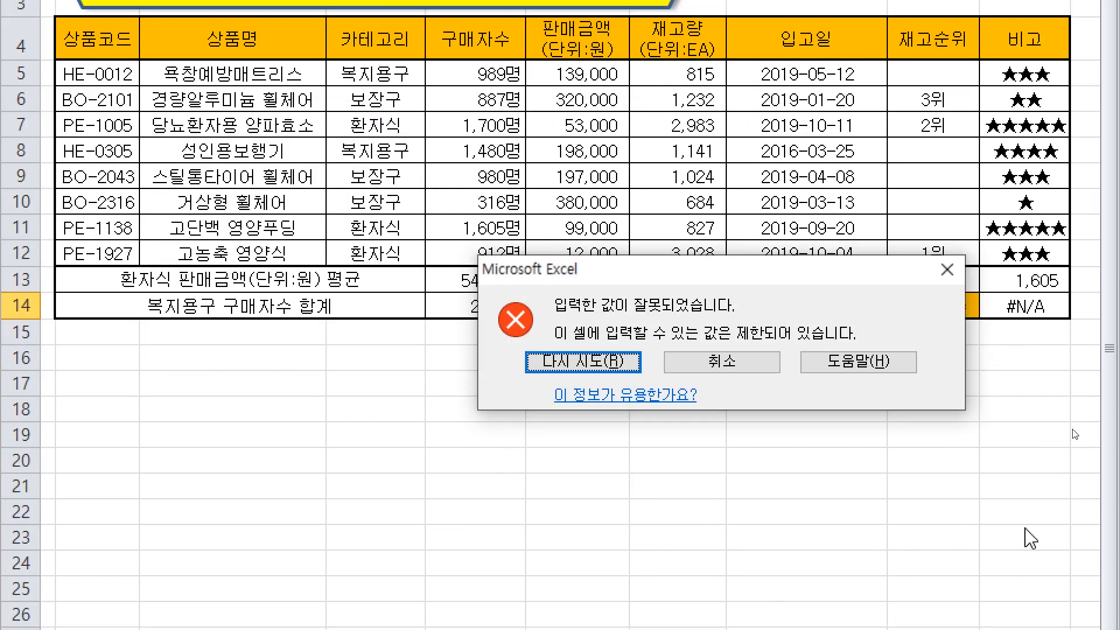
drag(708, 259, 555, 358)
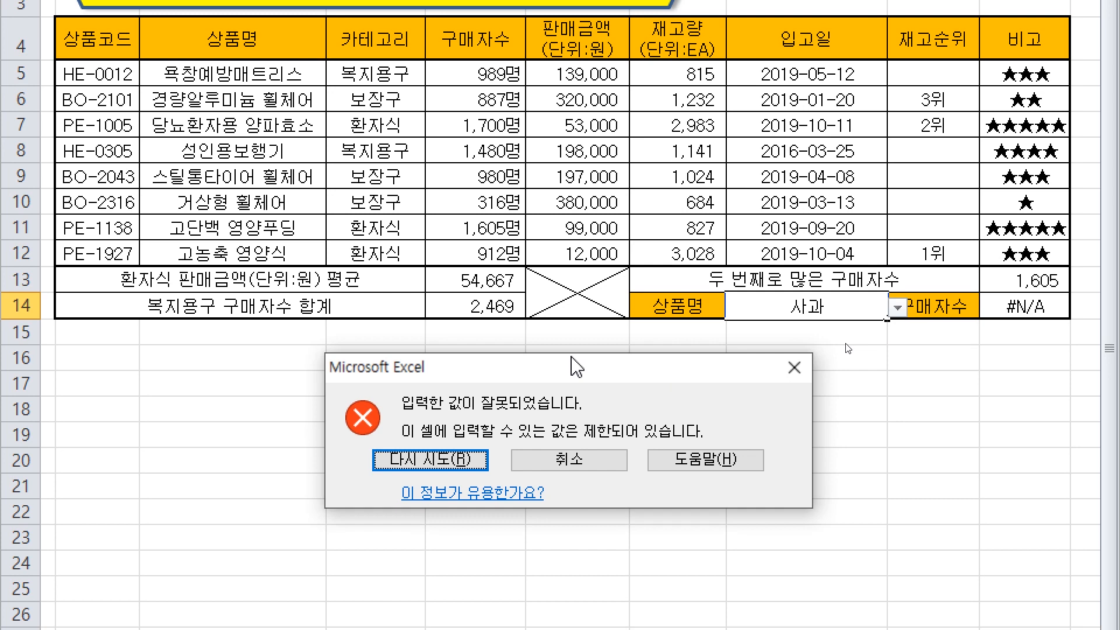
key(Escape)
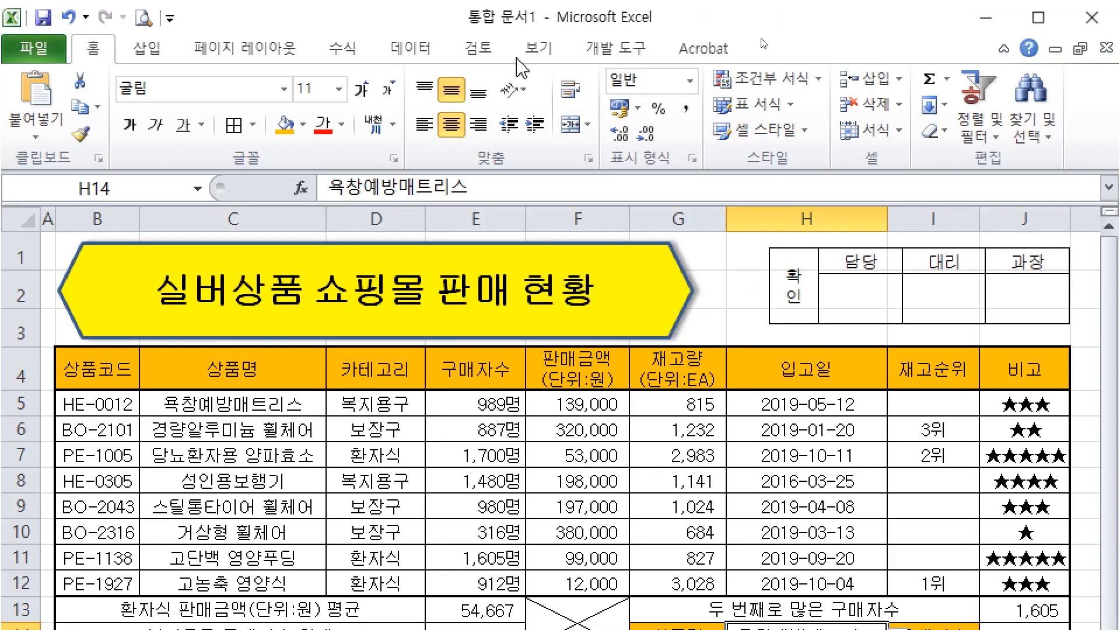
Open the error message settings of the data validation on H14
click(411, 52)
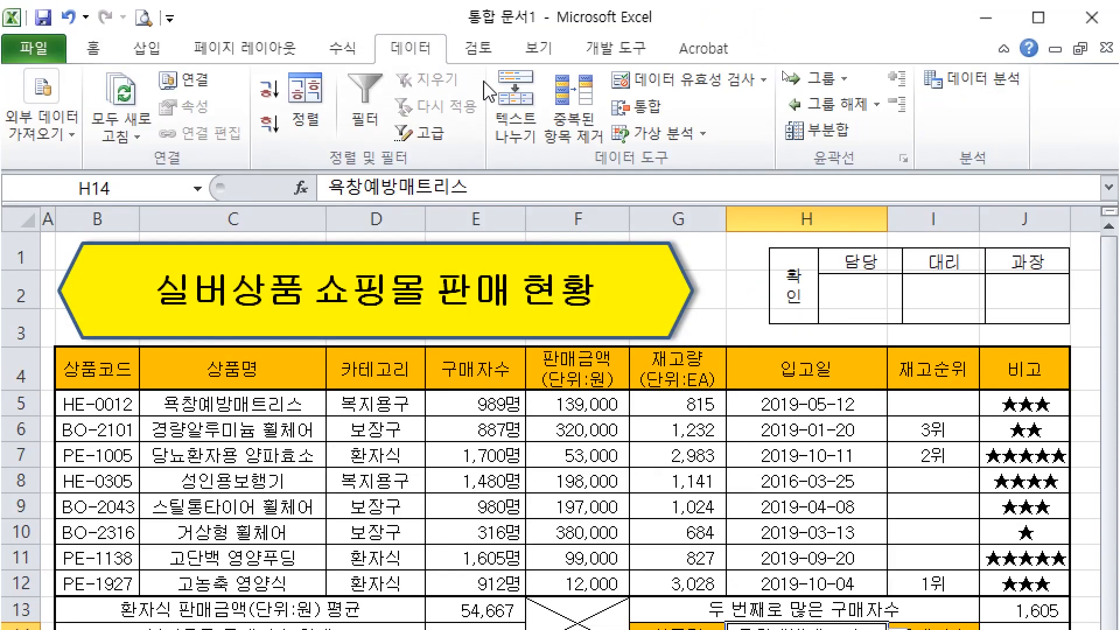
click(729, 79)
drag(568, 136, 601, 347)
click(593, 274)
drag(623, 233, 448, 226)
Try the 경고 and 정보 alert styles for H14's validation, and set the style back to 중지
click(314, 372)
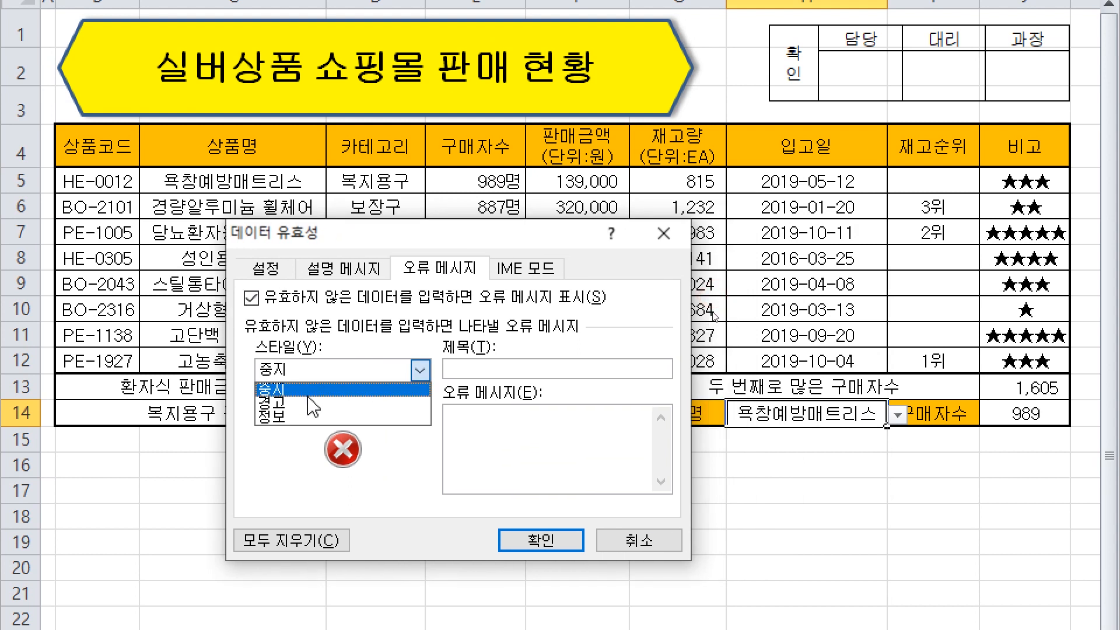
click(314, 402)
click(330, 370)
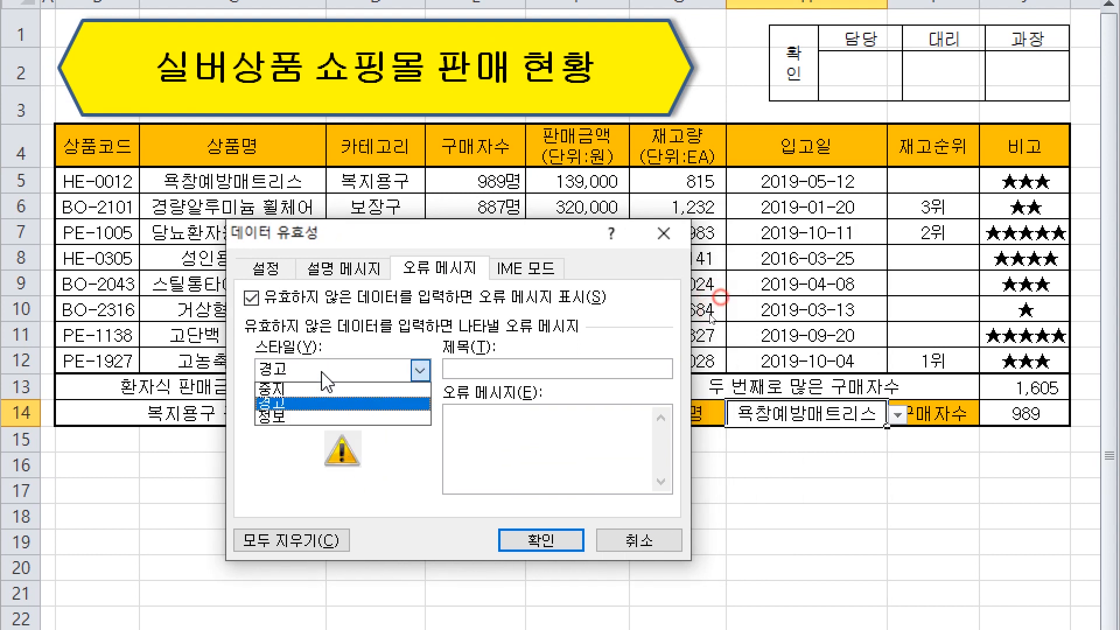
click(296, 419)
click(351, 371)
click(350, 385)
Give H14's validation alert the title 너 지금 다른 상품명 넣었지^^? and the message 올바른 상품명을 기입하거라, and apply it
drag(480, 234, 449, 214)
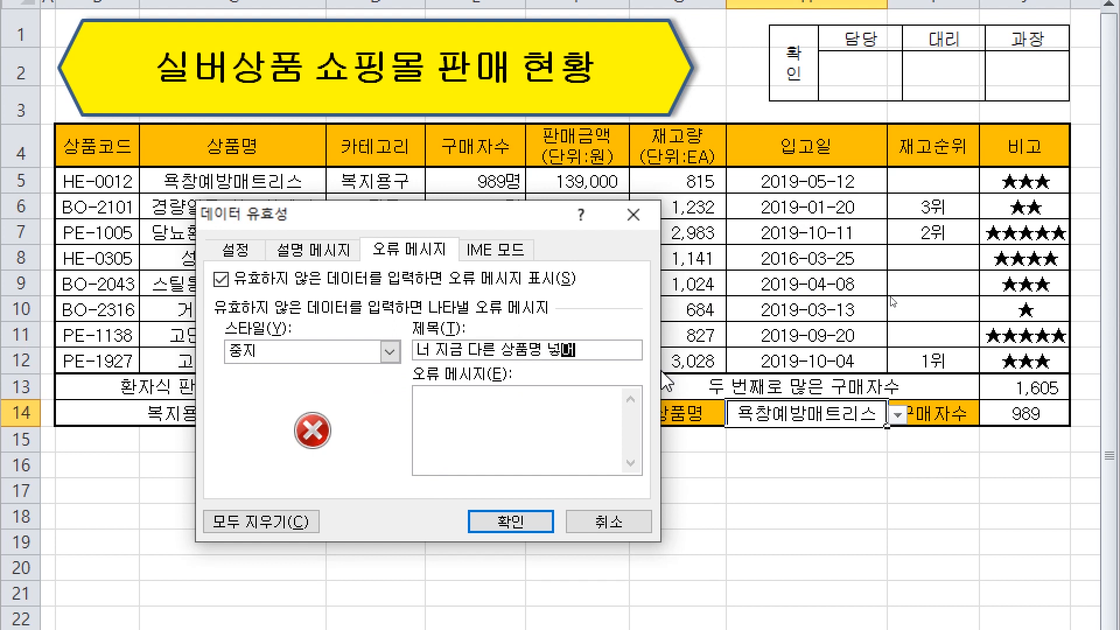
click(534, 408)
text(ㅇ)
text(올바른 상품명을 )
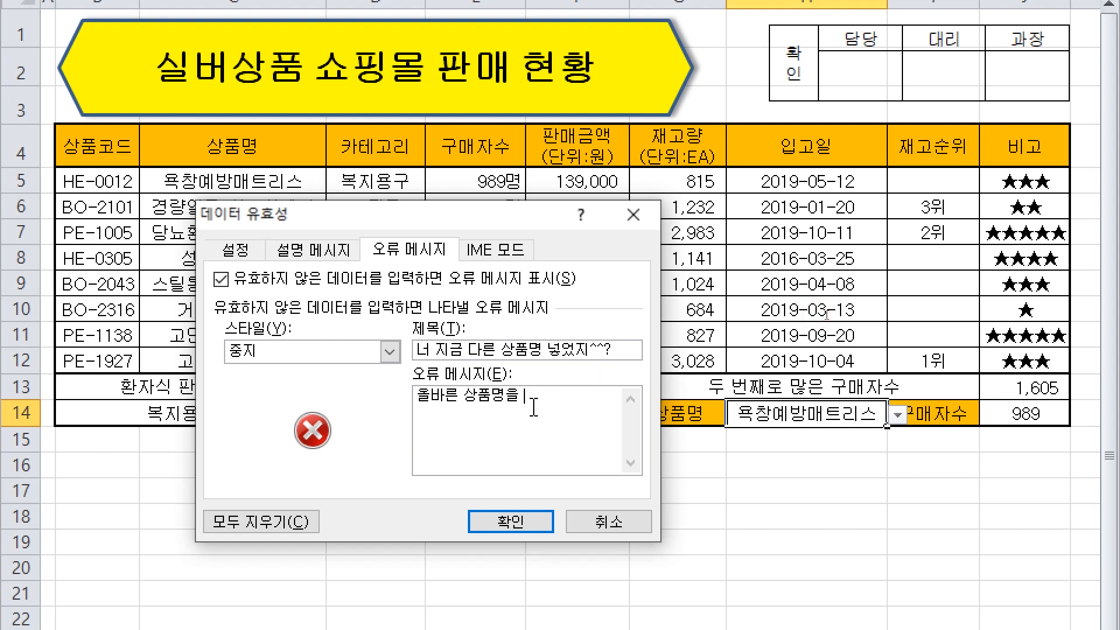
text(기입하게)
click(511, 521)
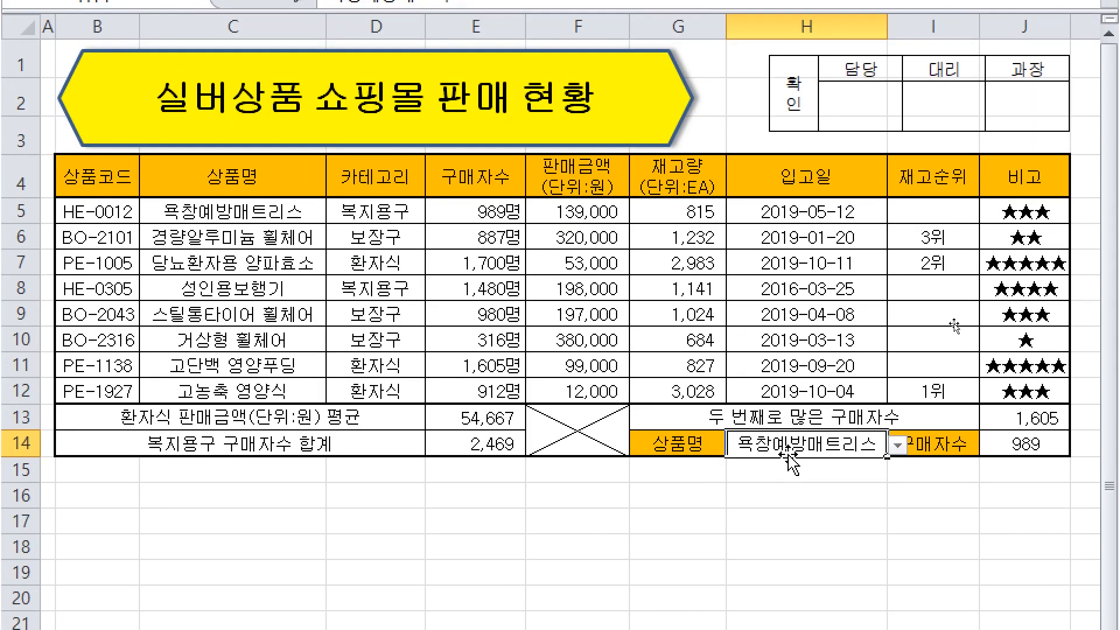
Test the custom validation alert by entering 사과 in H14
text(사고)
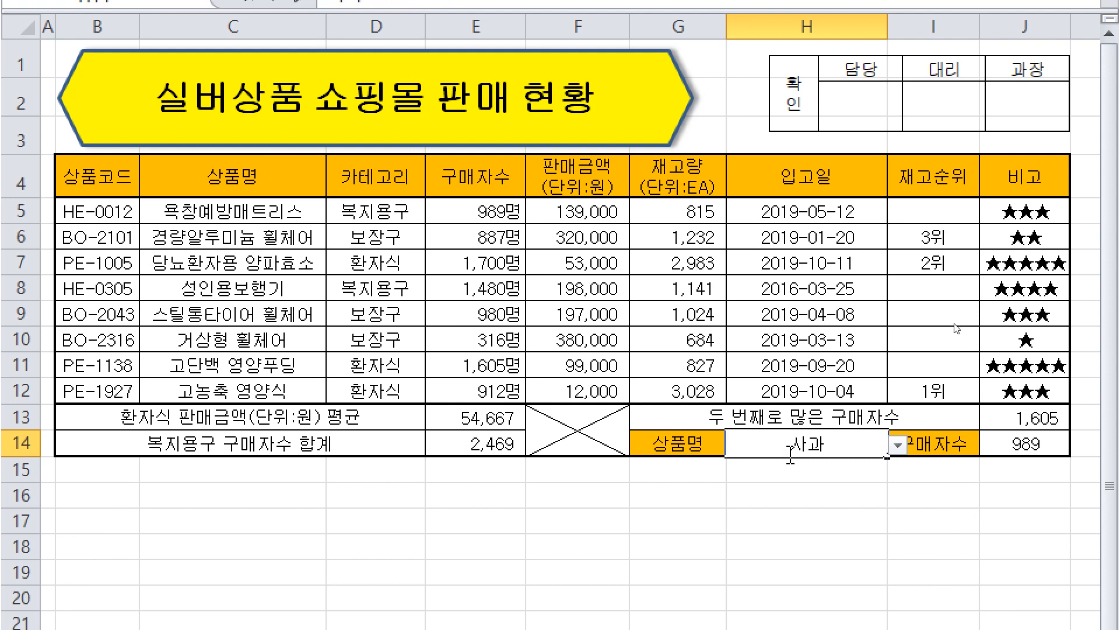
key(Return)
drag(145, 392, 711, 357)
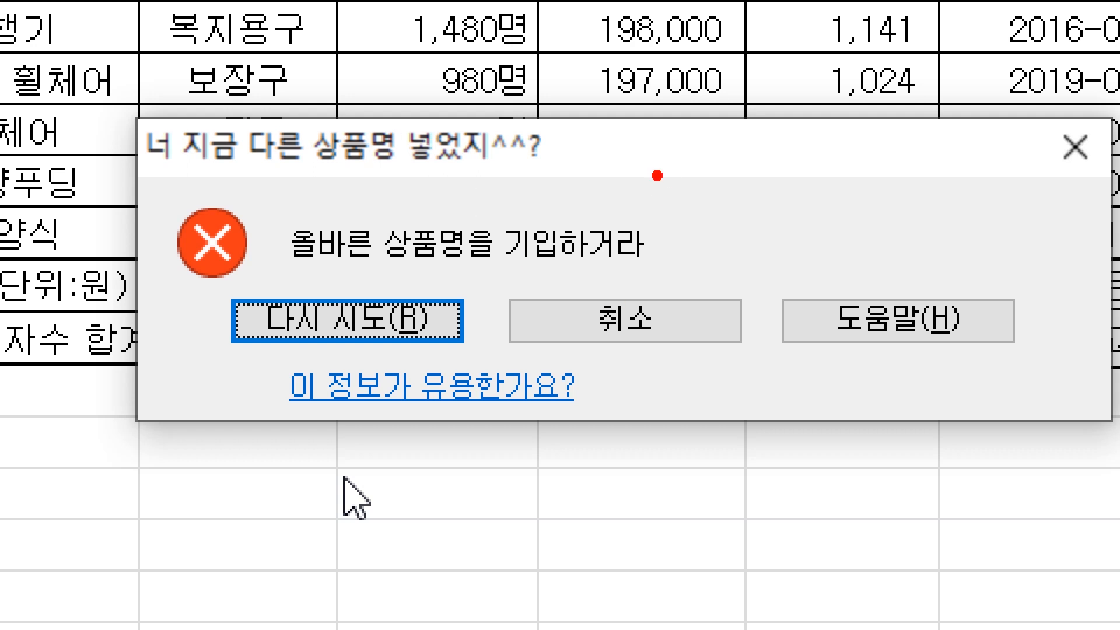
drag(671, 114, 590, 206)
drag(555, 111, 705, 202)
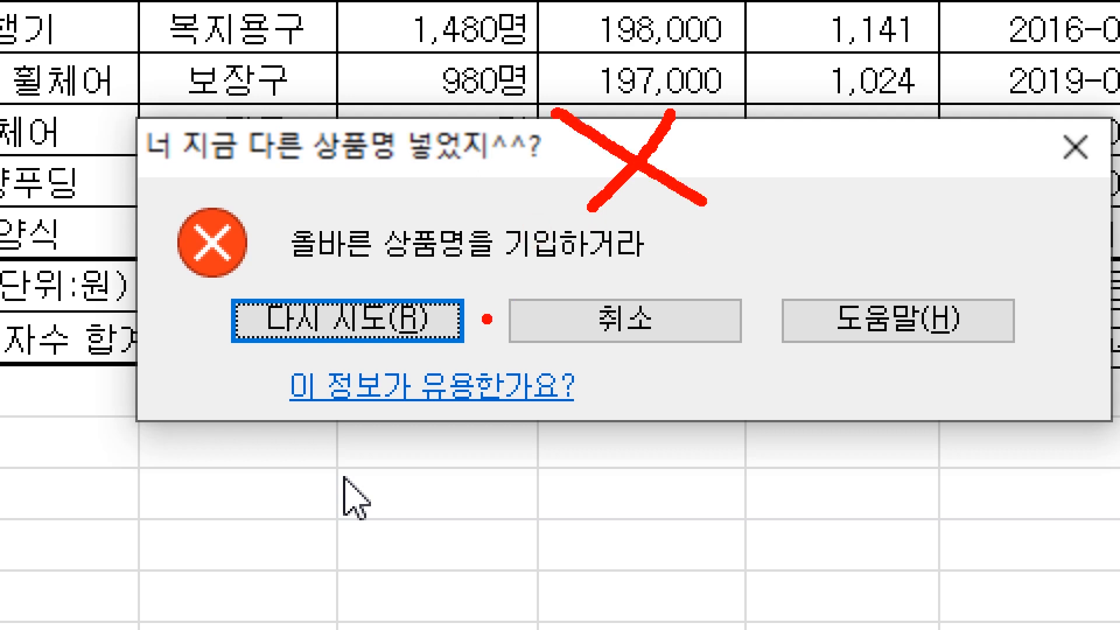
mouse_move(853, 159)
mouse_down()
mouse_move(813, 226)
mouse_move(823, 223)
mouse_up()
mouse_move(924, 197)
mouse_down()
mouse_move(910, 249)
mouse_move(938, 217)
mouse_up()
mouse_move(977, 178)
mouse_down()
mouse_move(1005, 238)
mouse_move(1015, 204)
mouse_up()
mouse_move(1035, 193)
mouse_down()
mouse_move(1012, 240)
mouse_move(1033, 250)
mouse_up()
drag(999, 257, 1000, 295)
drag(969, 274, 1030, 314)
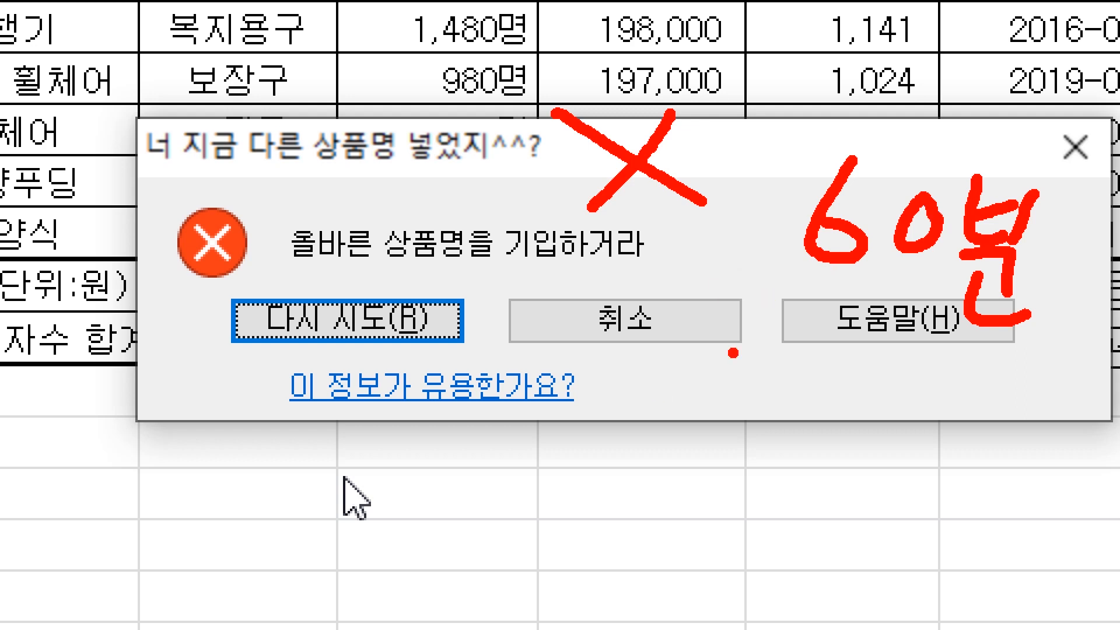
drag(394, 435, 461, 498)
drag(510, 453, 490, 461)
mouse_move(528, 470)
mouse_down()
mouse_move(595, 464)
mouse_move(648, 501)
mouse_up()
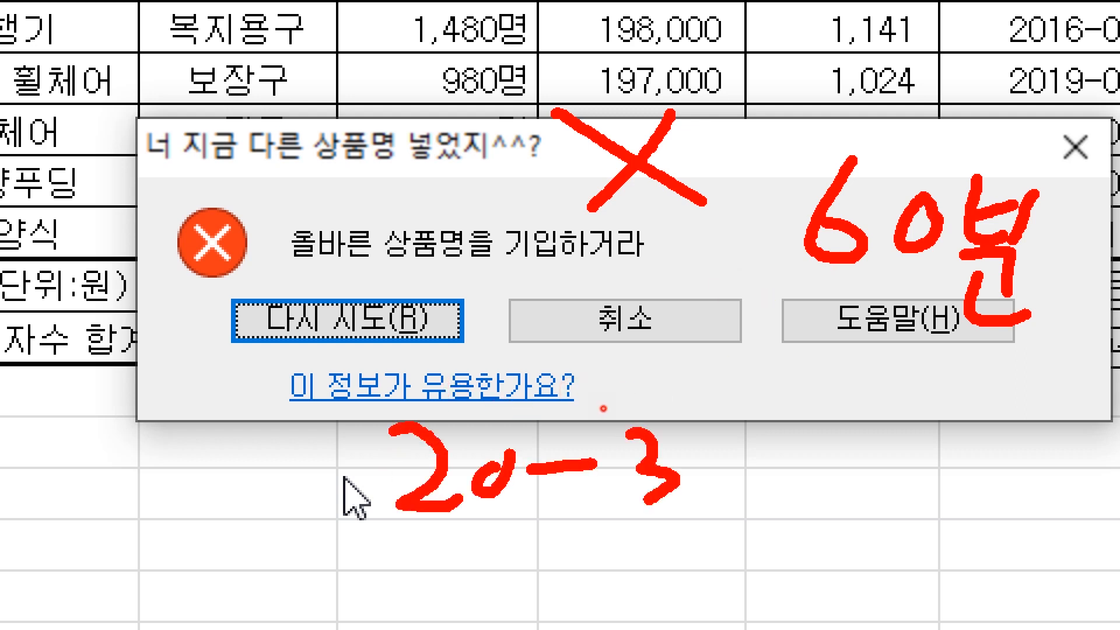
drag(744, 446, 701, 461)
click(725, 515)
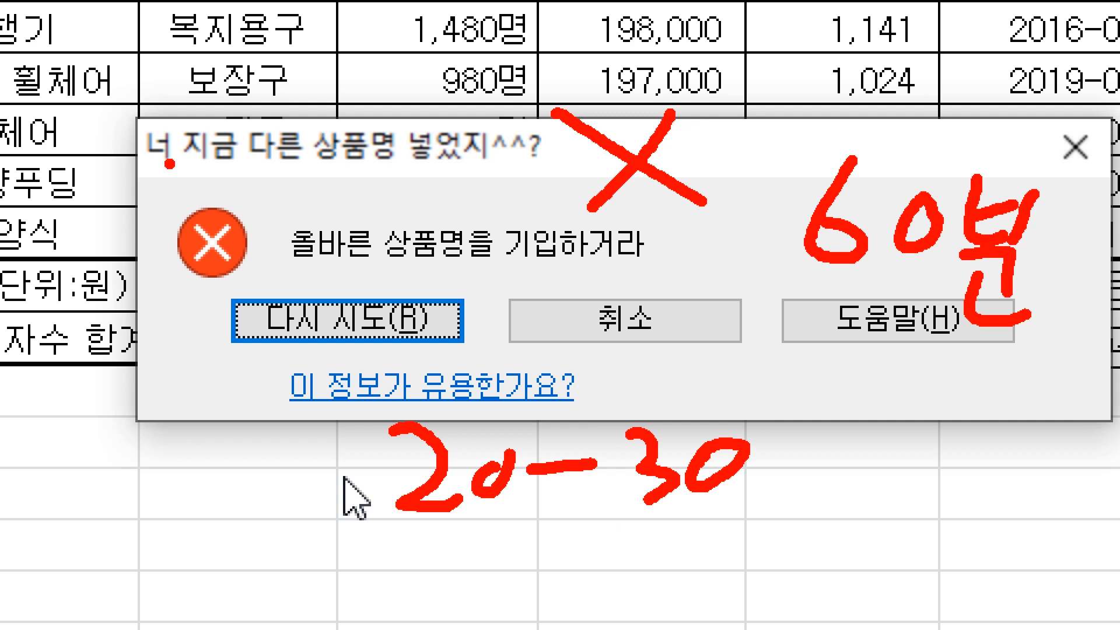
drag(112, 187, 495, 190)
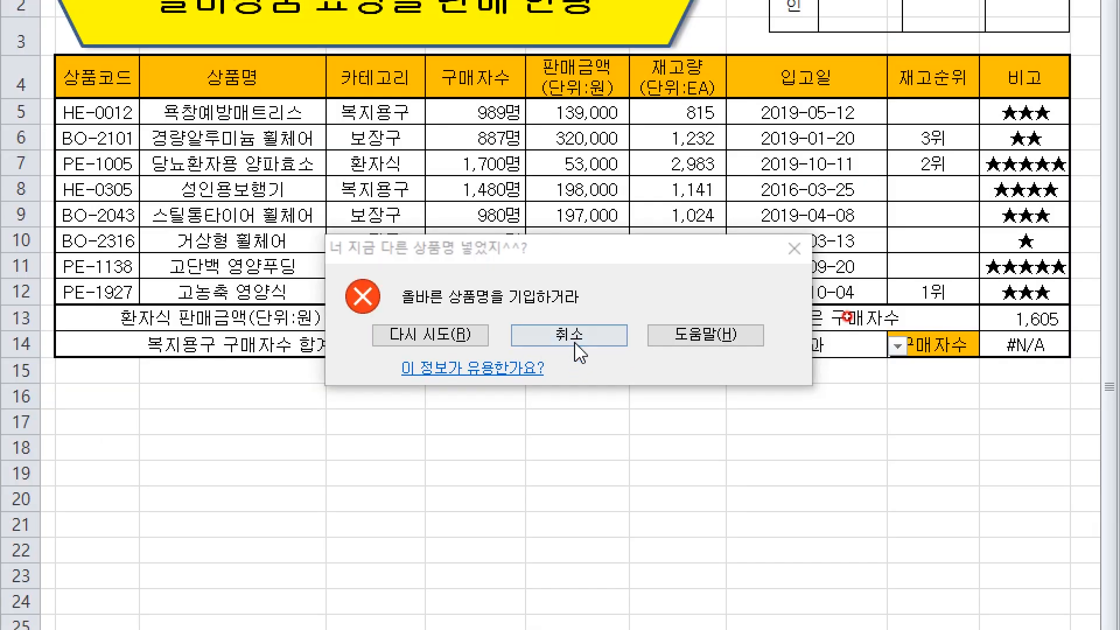
Cancel the 사과 entry, and clear the custom alert title and message from H14's data validation
click(624, 320)
click(725, 82)
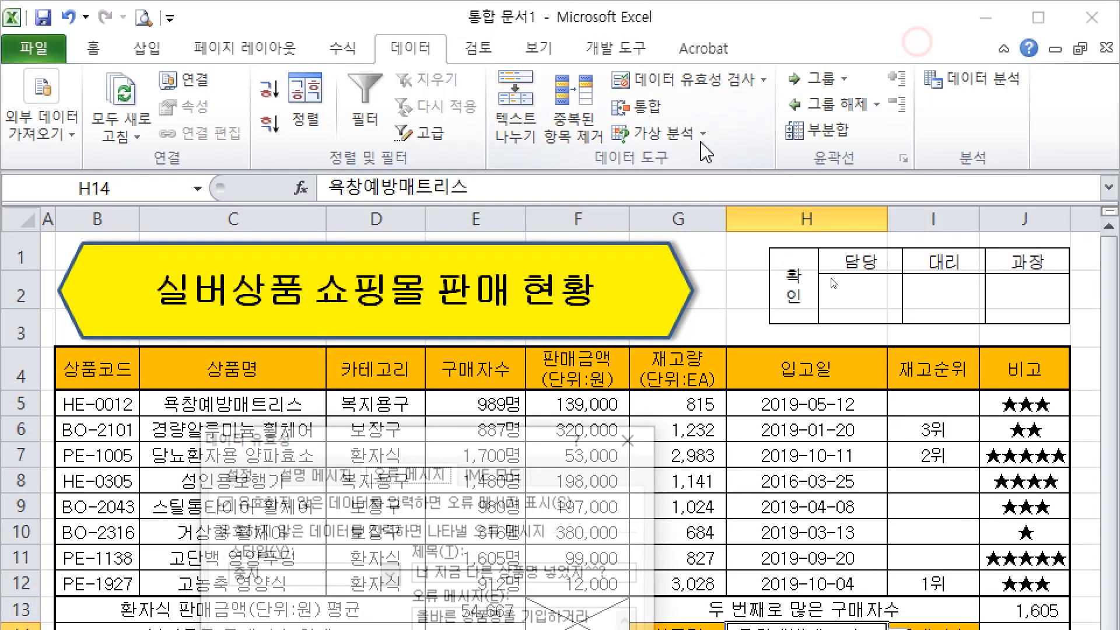
click(309, 575)
click(297, 332)
drag(618, 336, 373, 333)
key(BackSpace)
drag(610, 384, 332, 366)
key(BackSpace)
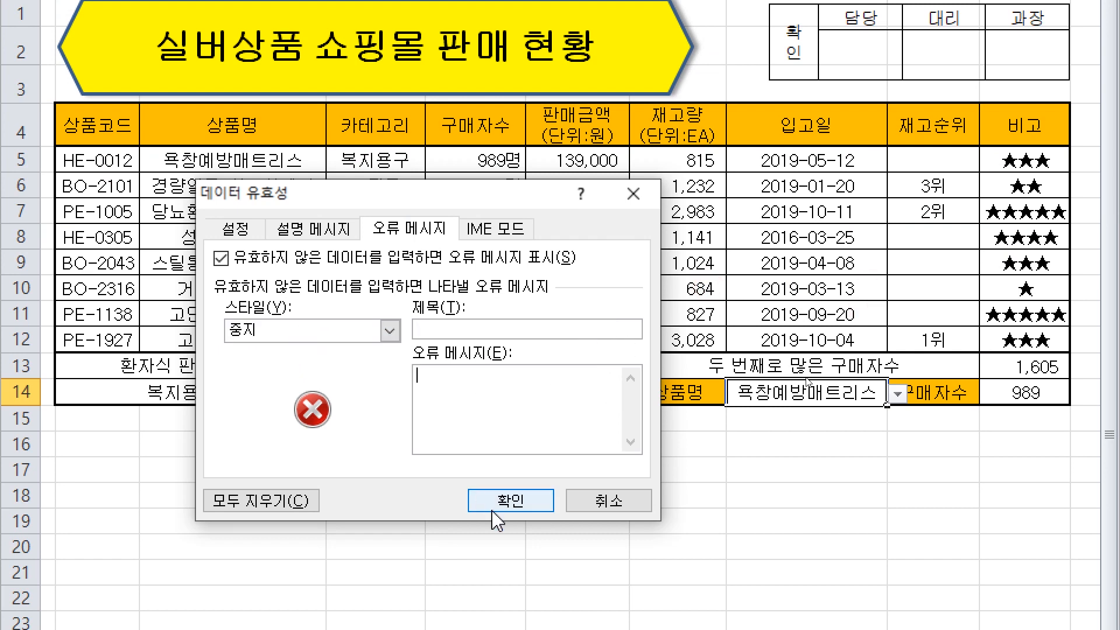
click(489, 504)
Try entering 사과 in H14 once more with the default validation alert, and cancel the entry
text(사과)
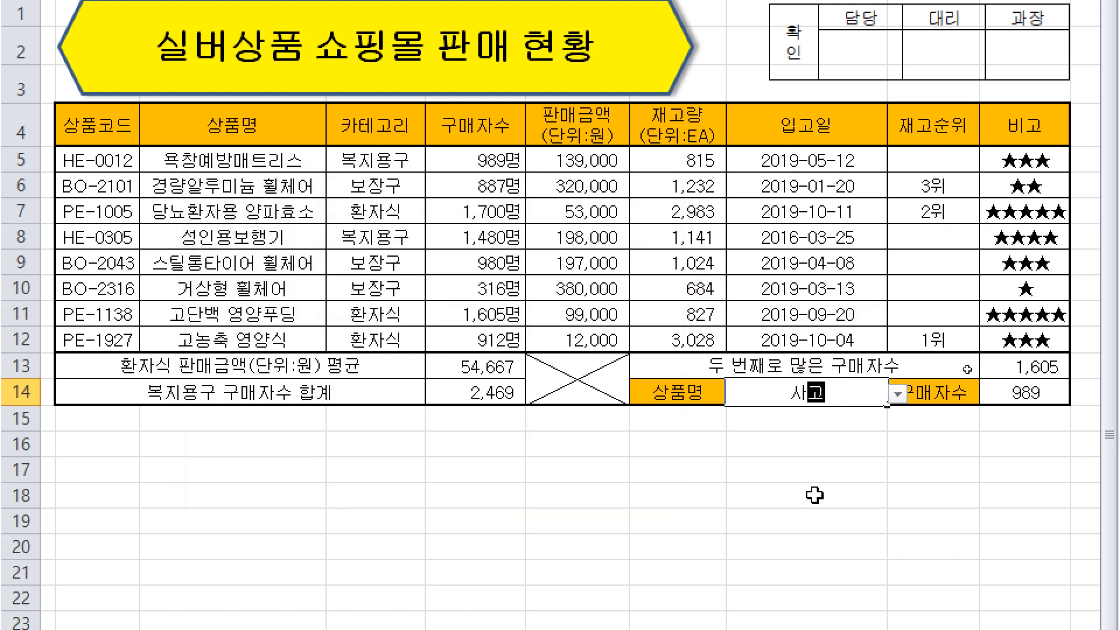
key(Return)
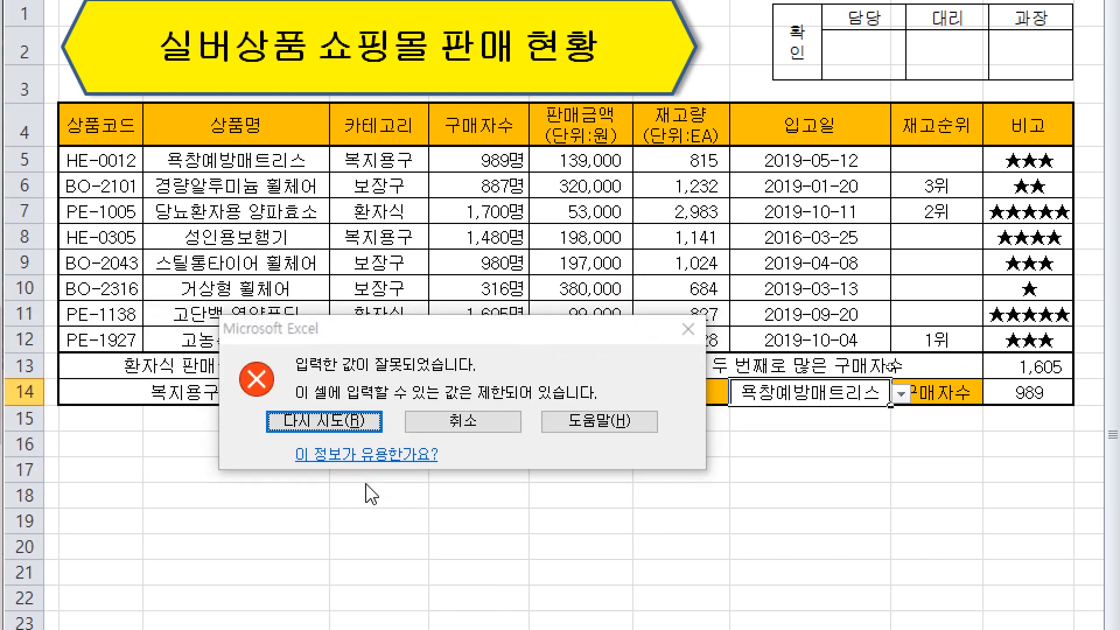
key(Escape)
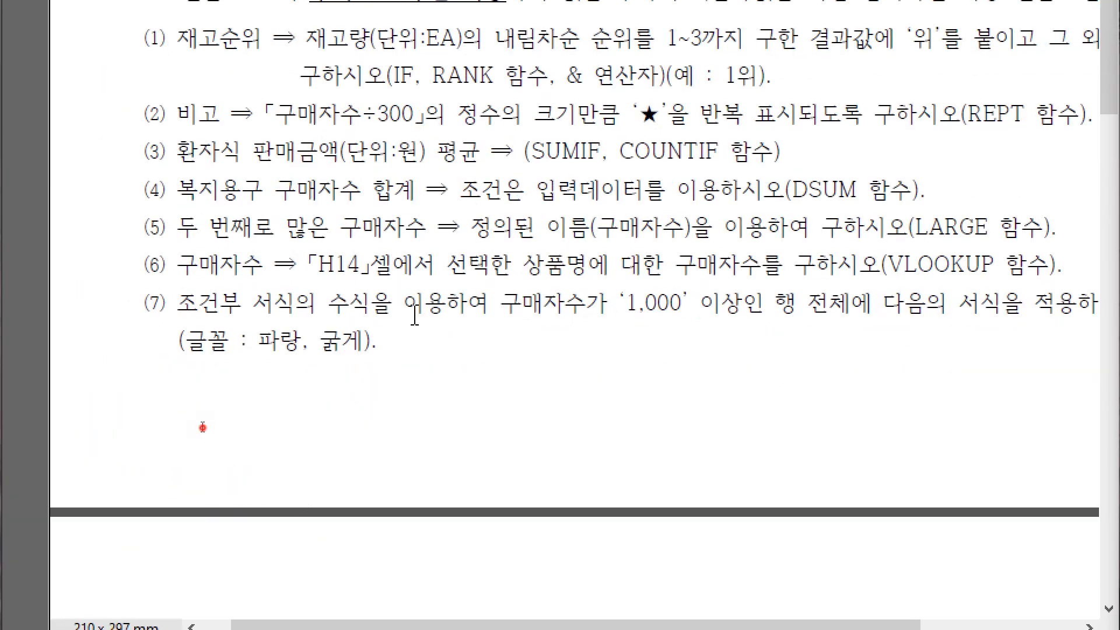
Switch to the exam PDF and read requirement (7) on formula-based conditional formatting
drag(246, 311, 472, 318)
click(457, 342)
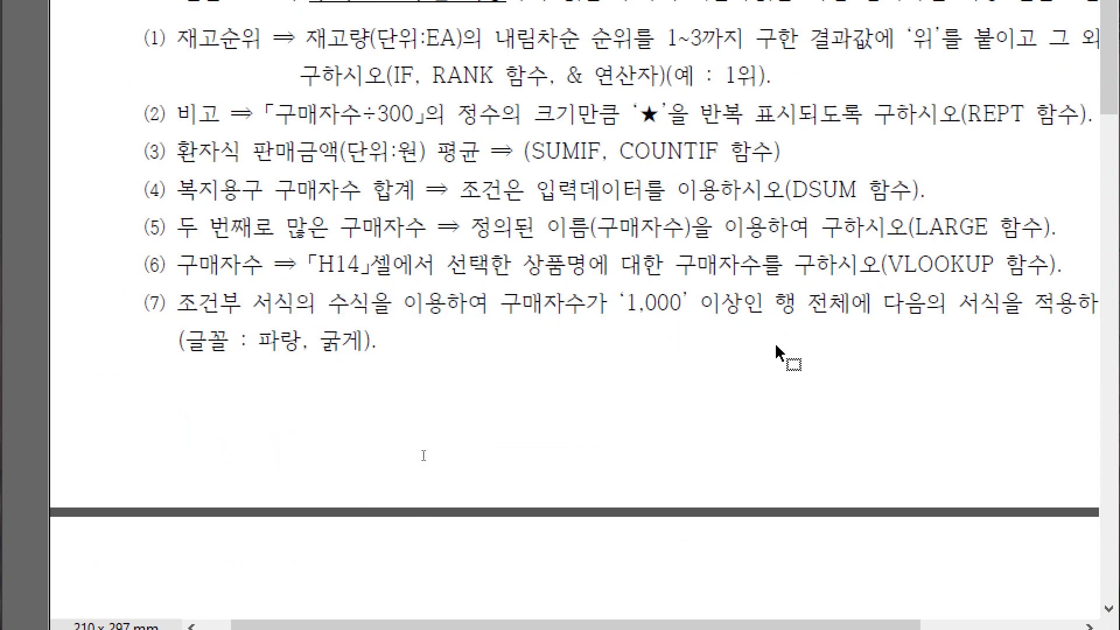
Examine requirement (7) in the exam PDF for the 구매자수 condition, the whole-row range and the required font format
drag(503, 305, 1024, 309)
click(784, 312)
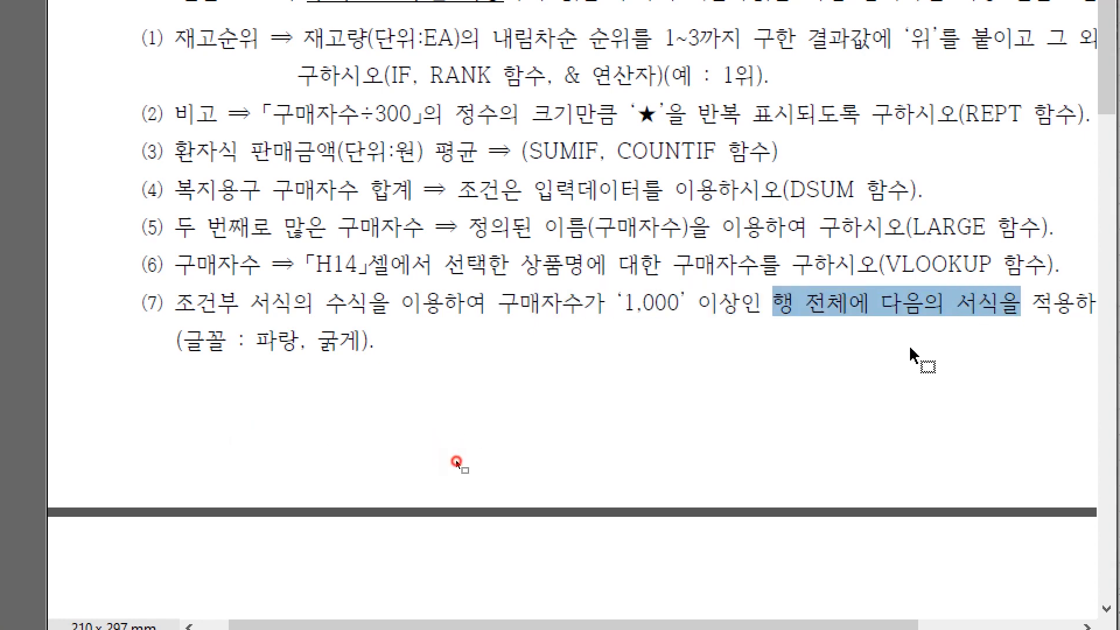
key(Escape)
drag(260, 351, 296, 350)
click(327, 350)
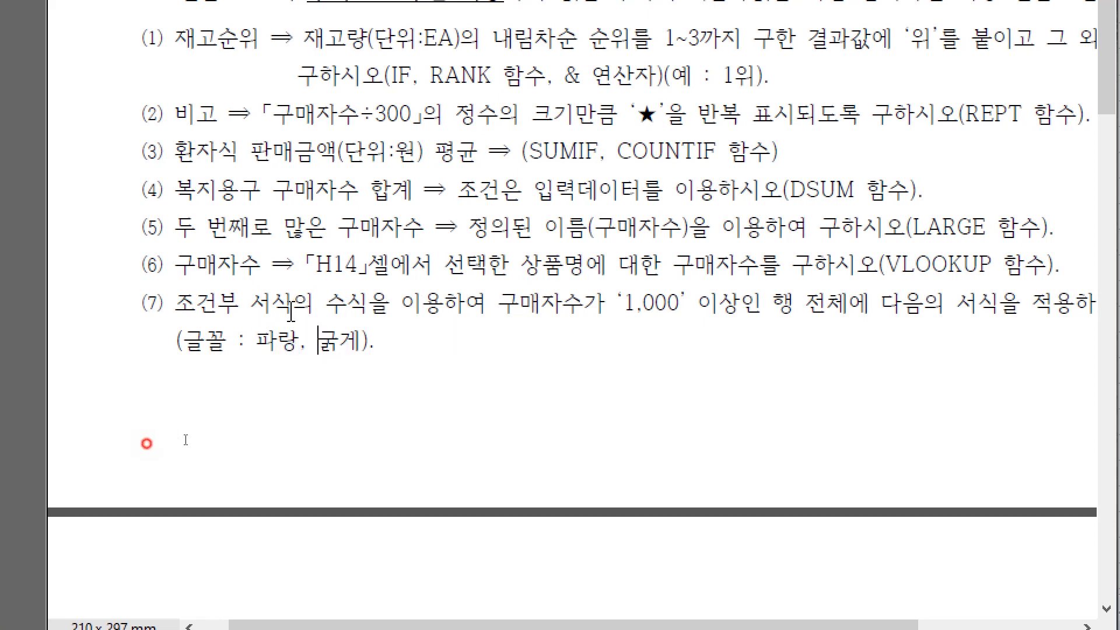
drag(291, 312, 374, 314)
drag(773, 302, 860, 305)
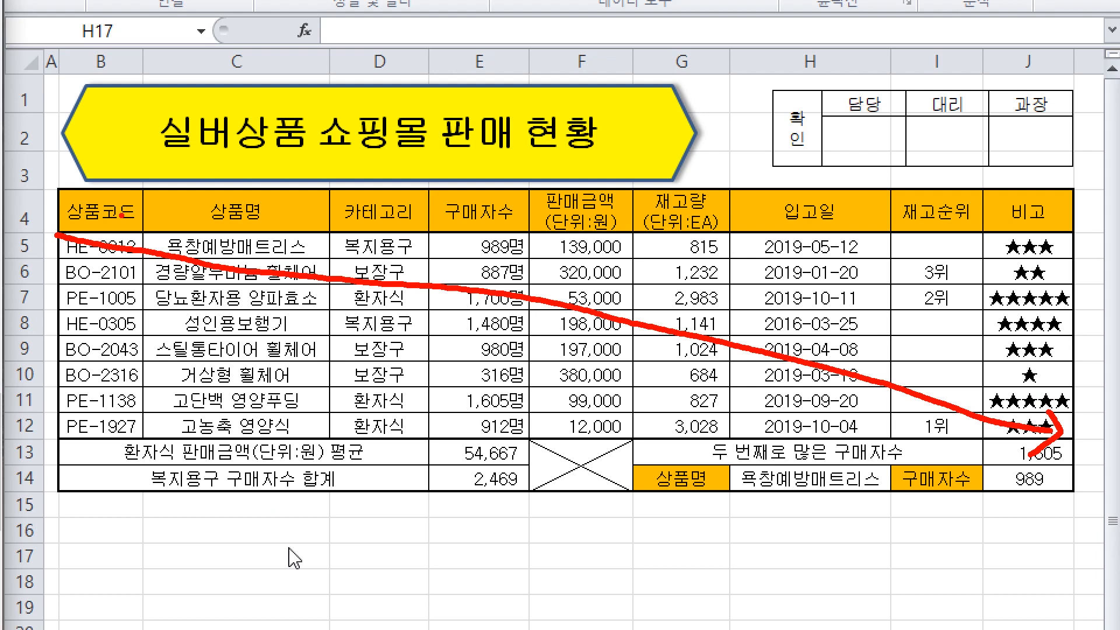
key(Escape)
click(592, 403)
drag(558, 395, 623, 397)
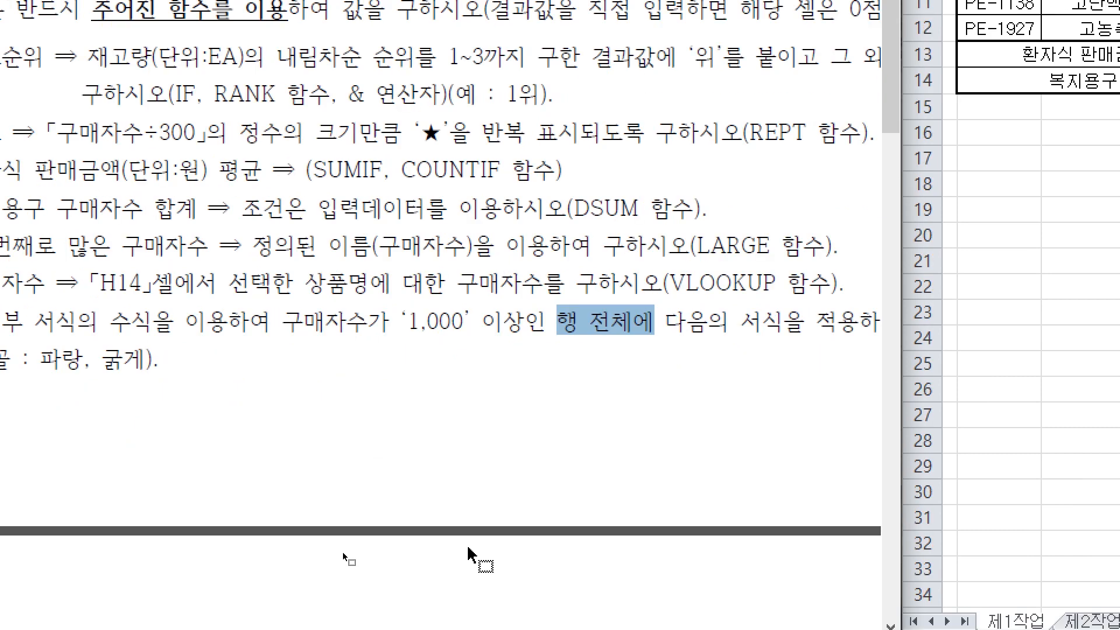
key(ctrl+2)
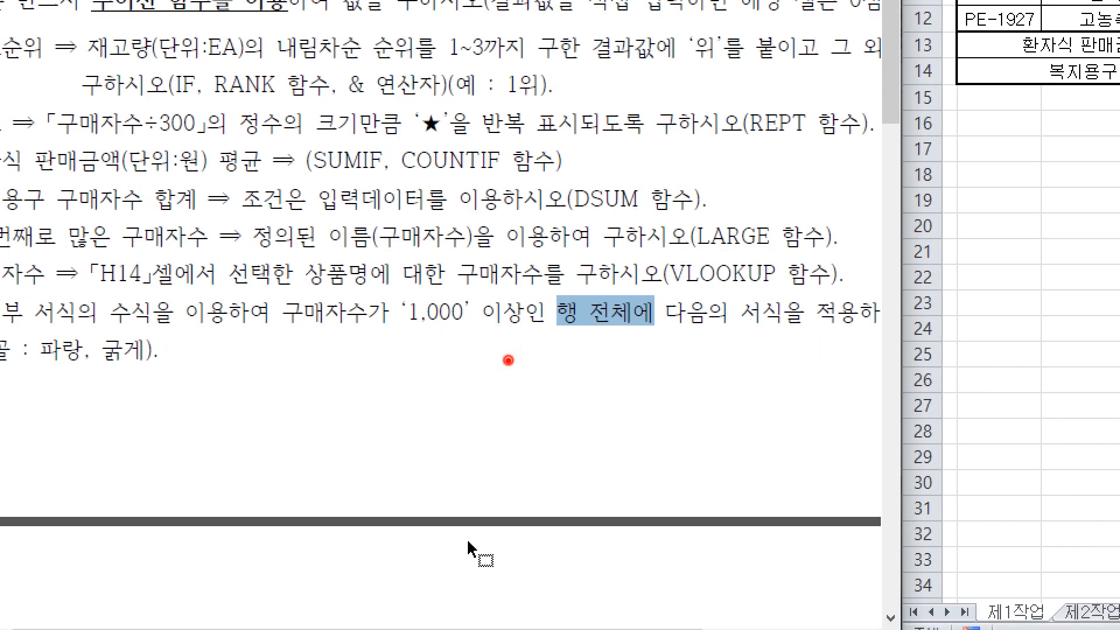
mouse_move(533, 363)
mouse_down()
mouse_move(528, 403)
mouse_move(620, 380)
mouse_move(595, 404)
mouse_up()
mouse_move(643, 369)
mouse_down()
mouse_move(643, 407)
mouse_move(658, 403)
mouse_up()
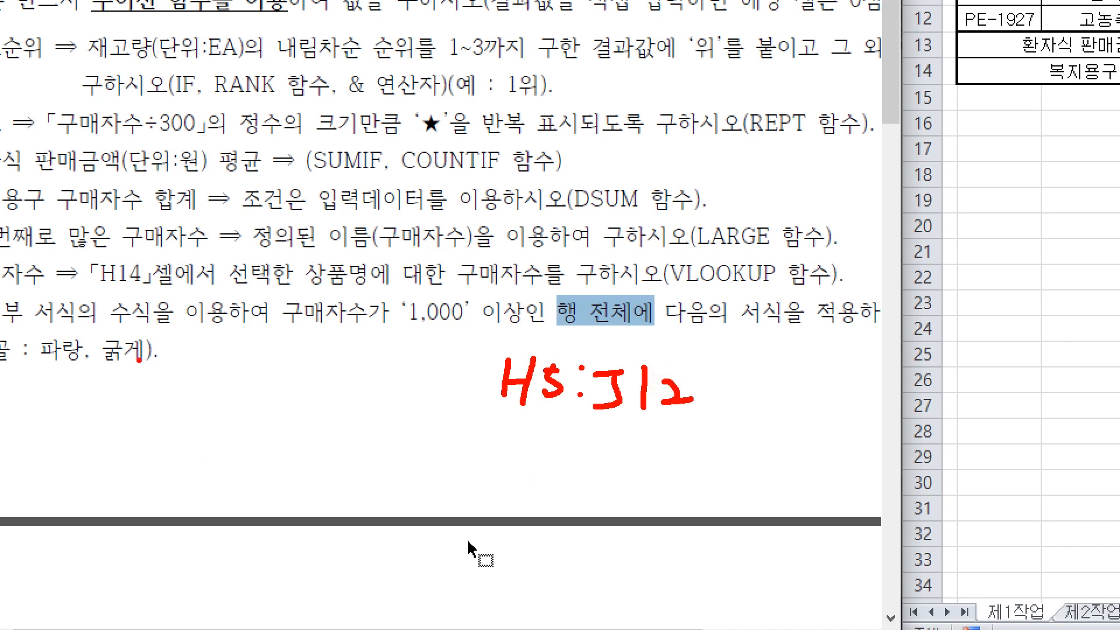
key(Escape)
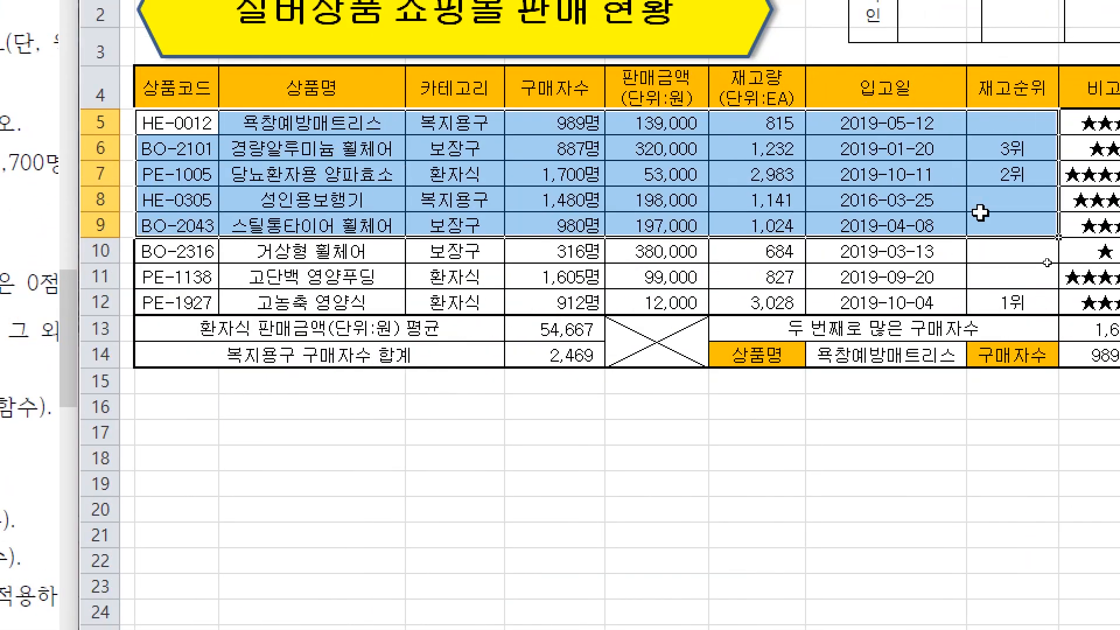
Select B5:J12, clear the selection, and try selecting the same rows backwards from J12 to B5
drag(980, 213, 1094, 292)
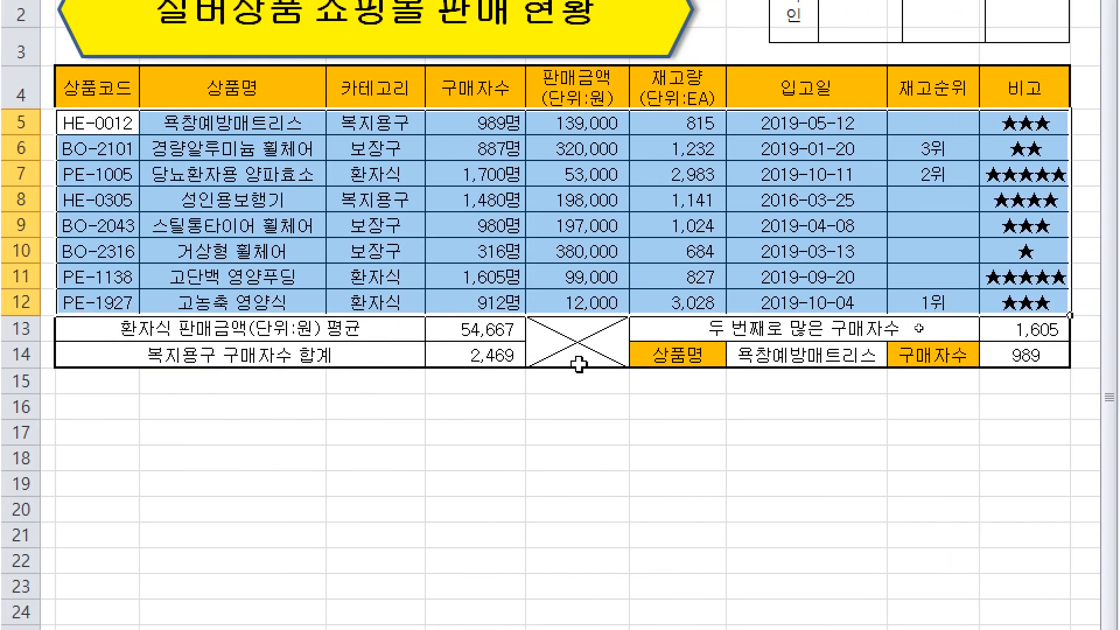
click(844, 401)
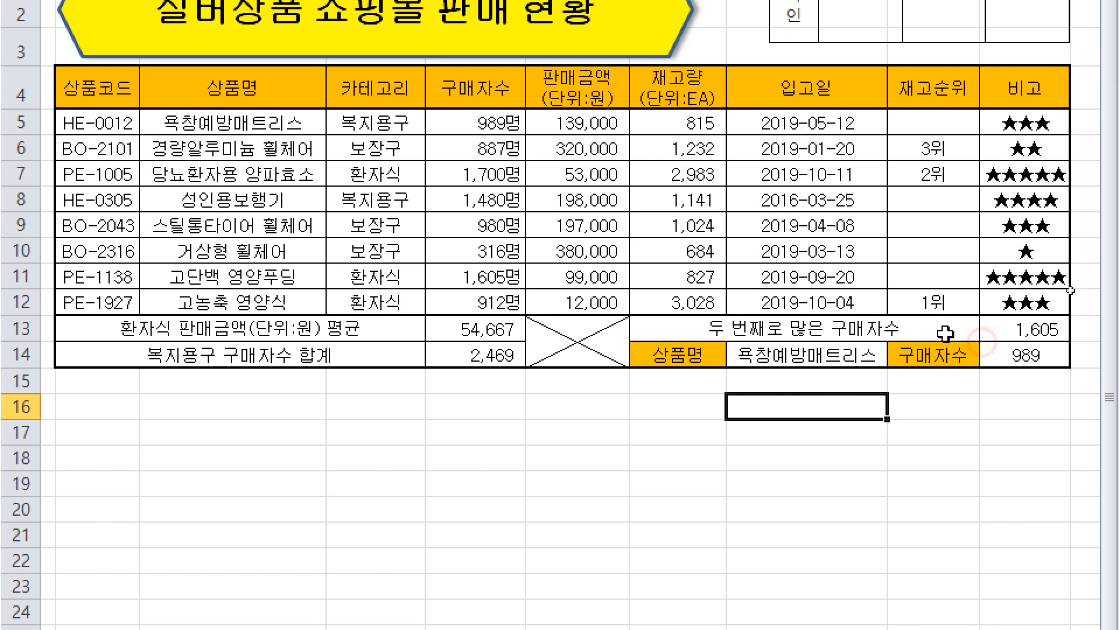
drag(1050, 302, 140, 127)
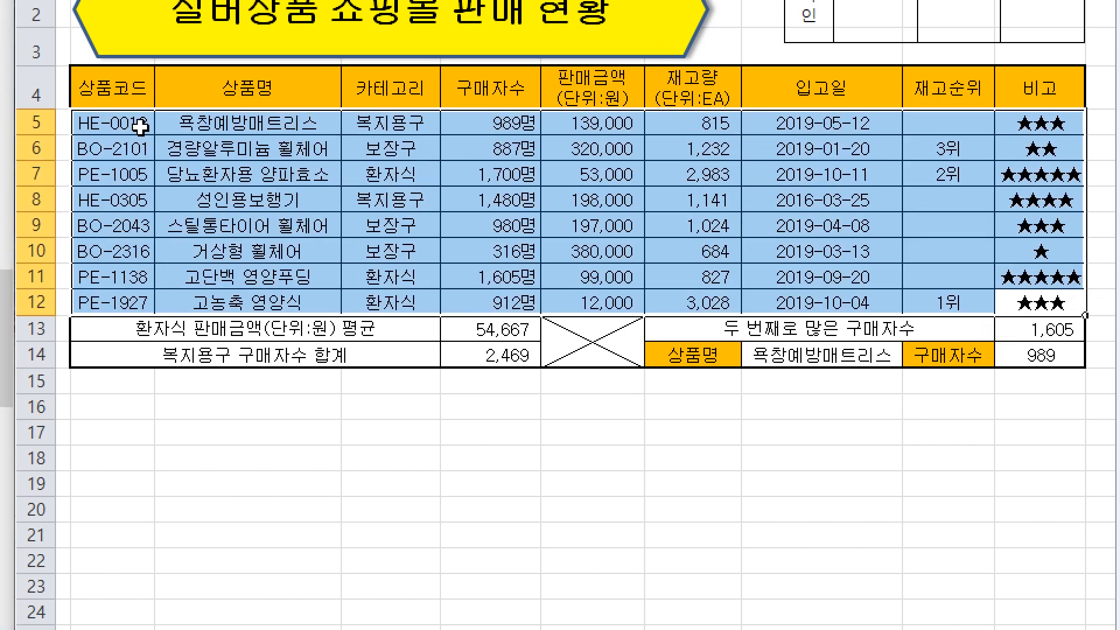
mouse_move(1003, 303)
mouse_down()
mouse_move(458, 193)
mouse_move(137, 146)
mouse_move(212, 111)
mouse_up()
drag(740, 142, 637, 207)
drag(751, 222, 635, 136)
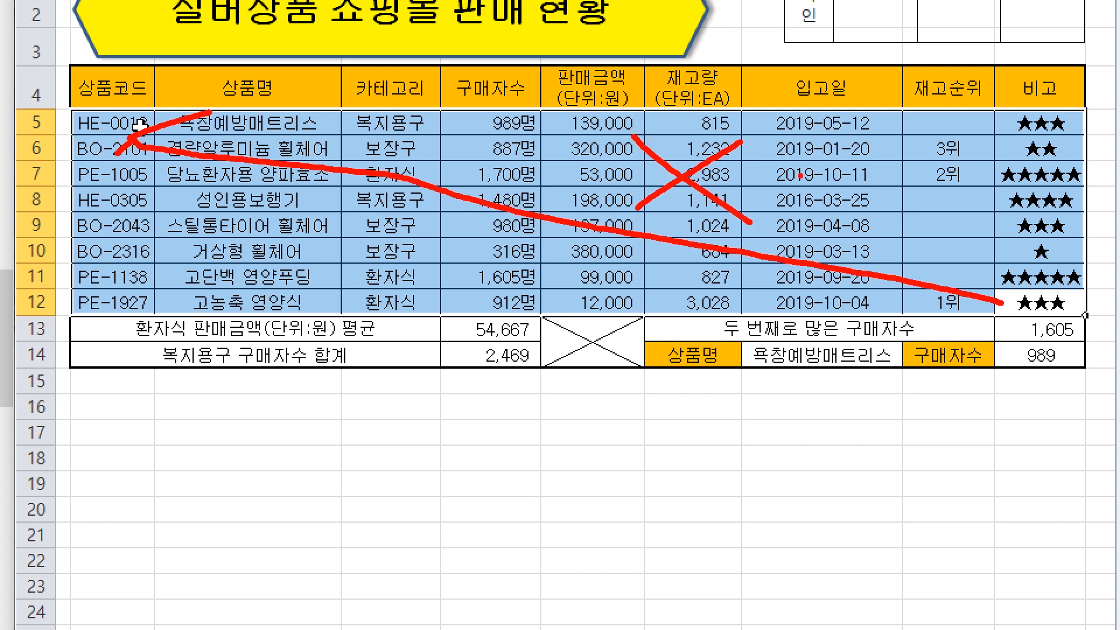
drag(827, 144, 853, 175)
drag(808, 183, 878, 180)
mouse_move(851, 188)
mouse_down()
mouse_move(880, 200)
mouse_move(851, 187)
mouse_up()
mouse_move(903, 158)
mouse_down()
mouse_move(919, 183)
mouse_move(946, 185)
mouse_up()
drag(956, 151, 947, 237)
key(Escape)
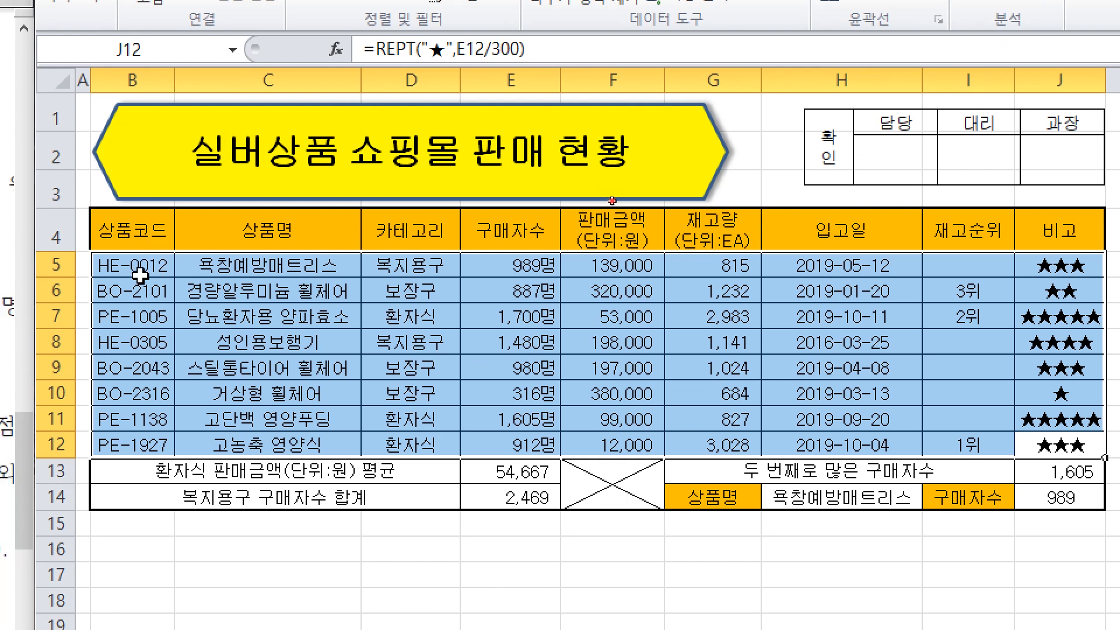
Select B5:J12 starting from B5 and create a new conditional formatting rule that uses a formula to determine the cells
drag(140, 275, 1035, 445)
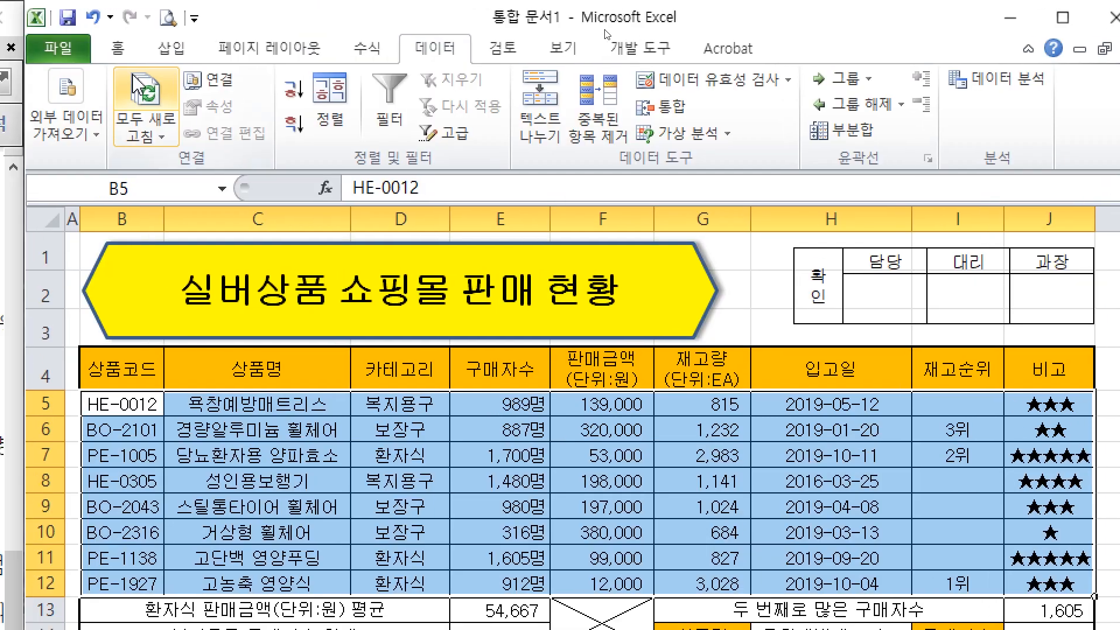
click(93, 48)
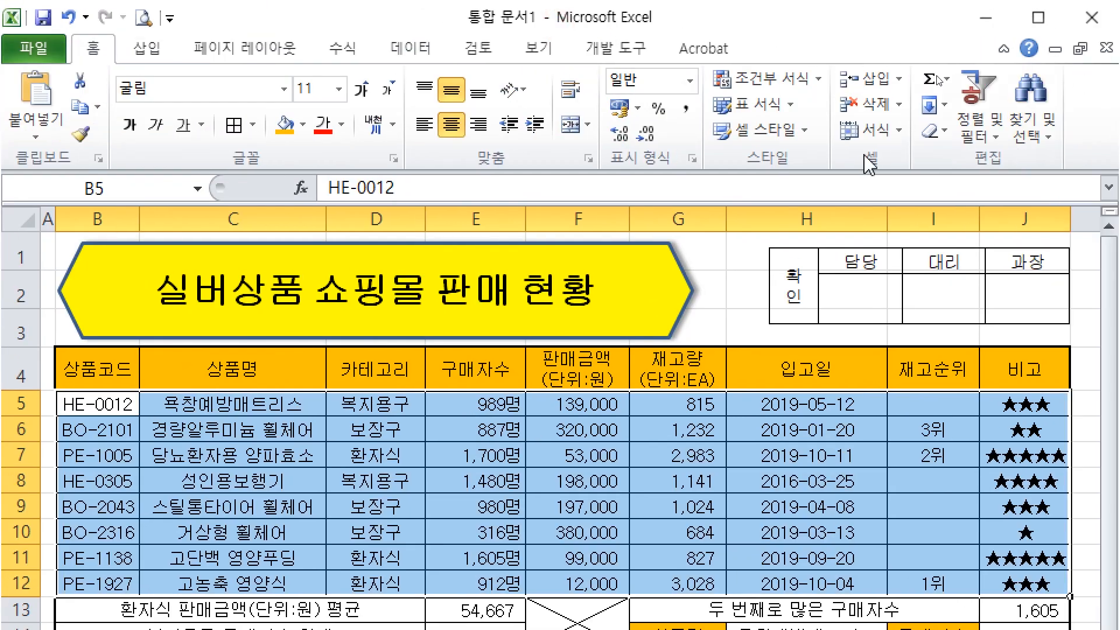
click(767, 92)
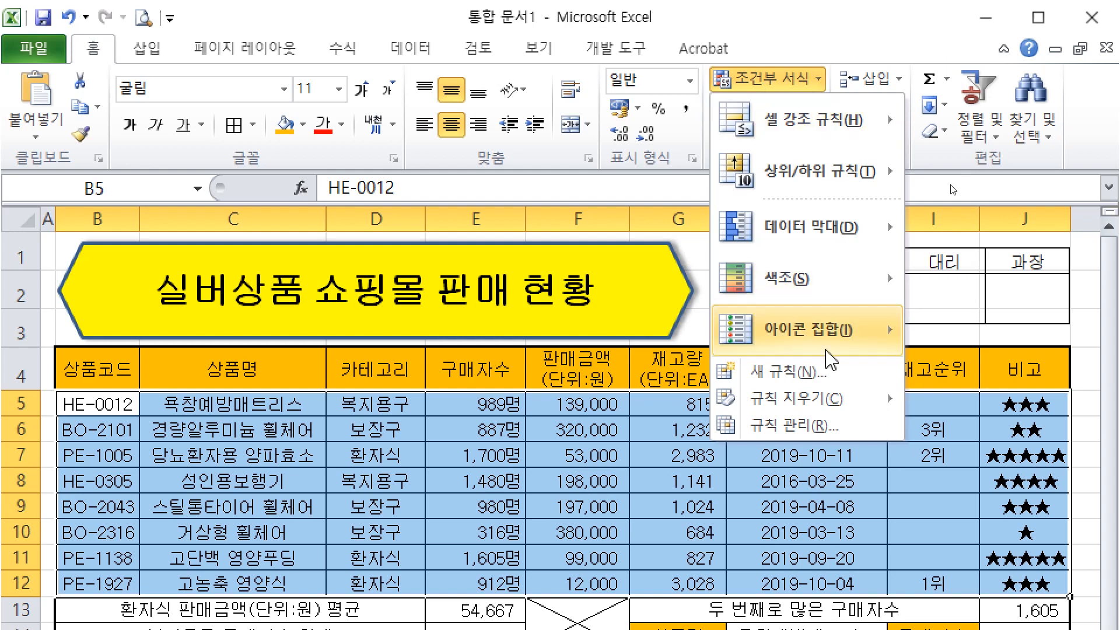
click(787, 376)
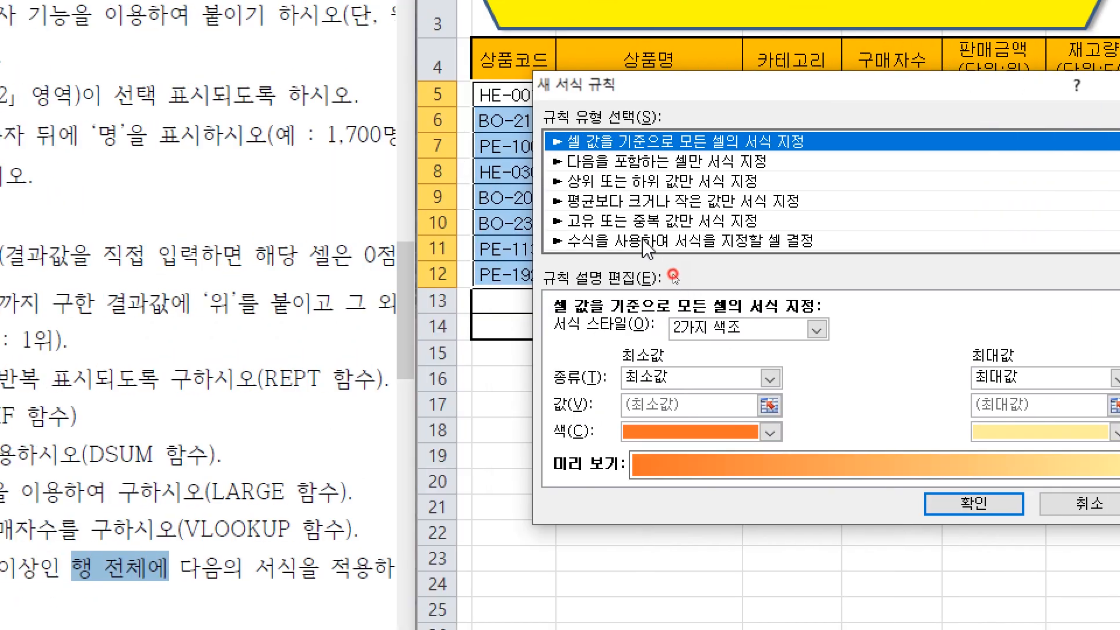
click(646, 241)
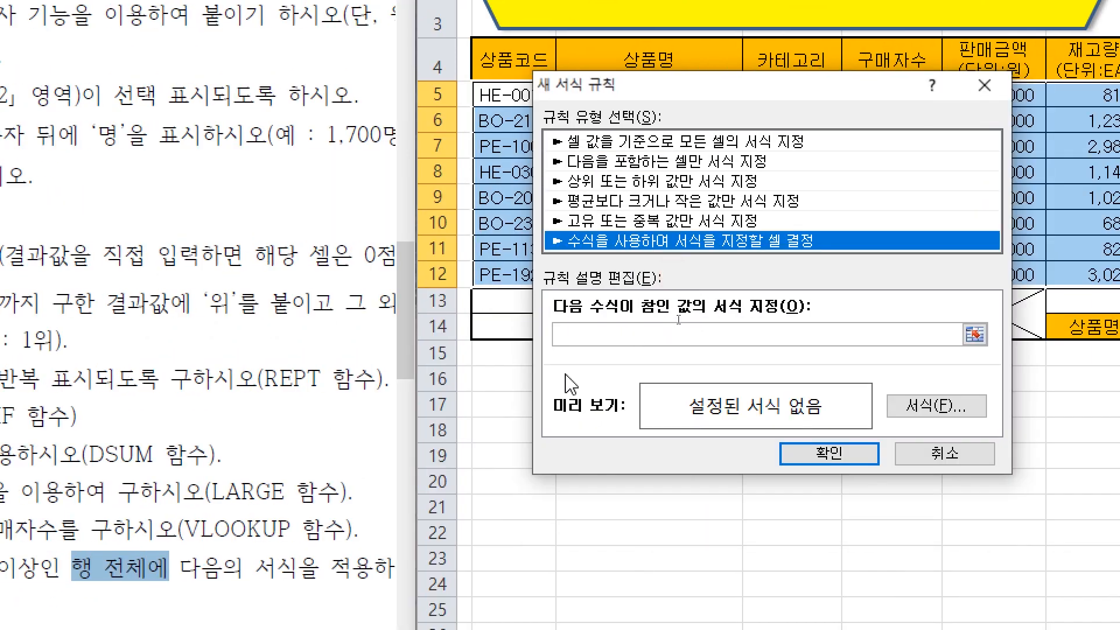
click(631, 335)
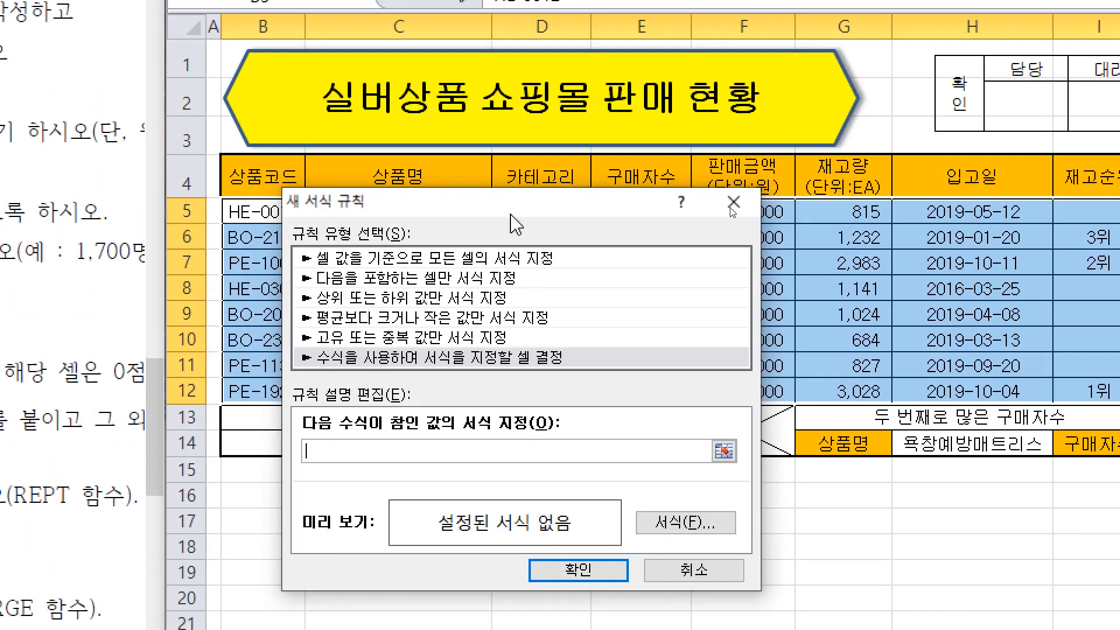
Uncover the data behind the rule dialog and reference E5, the first 구매자수 value, in the rule formula
drag(519, 203, 760, 306)
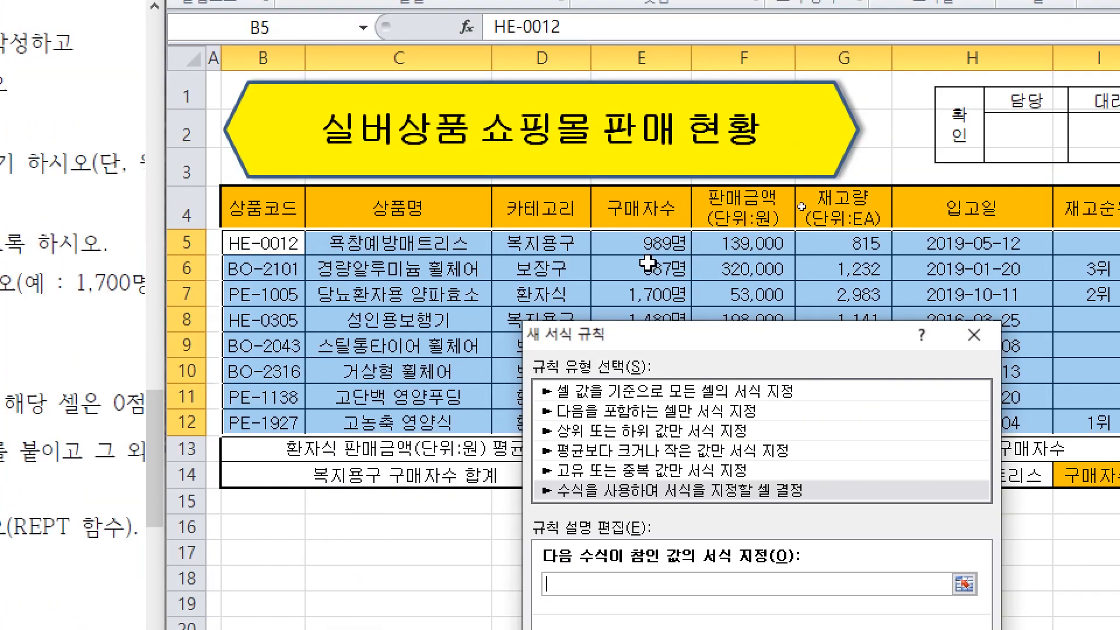
click(642, 211)
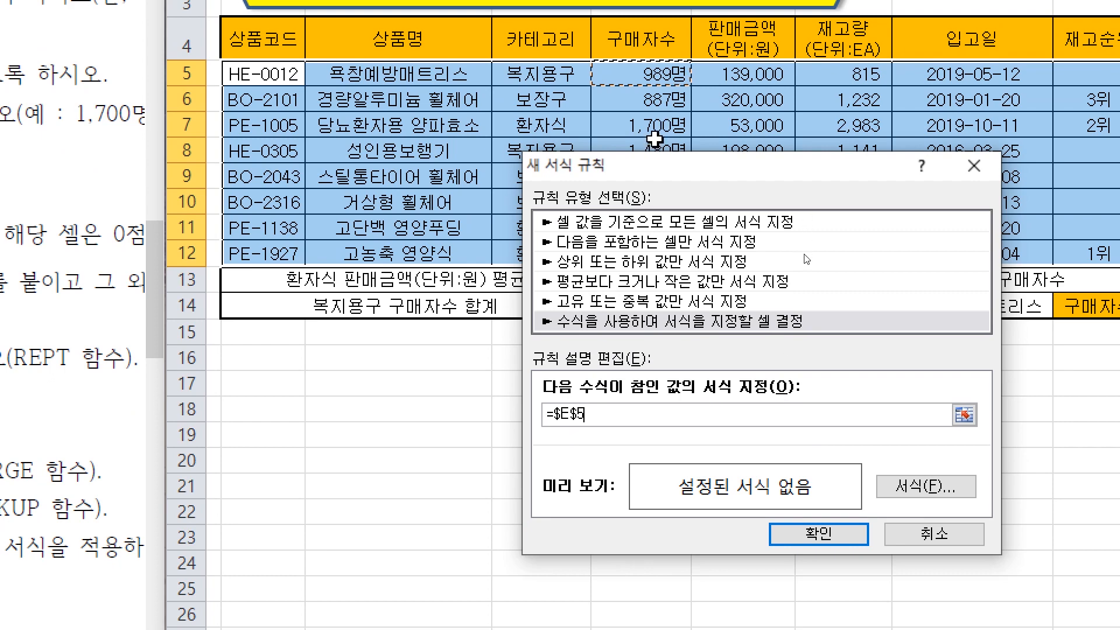
drag(790, 168, 791, 303)
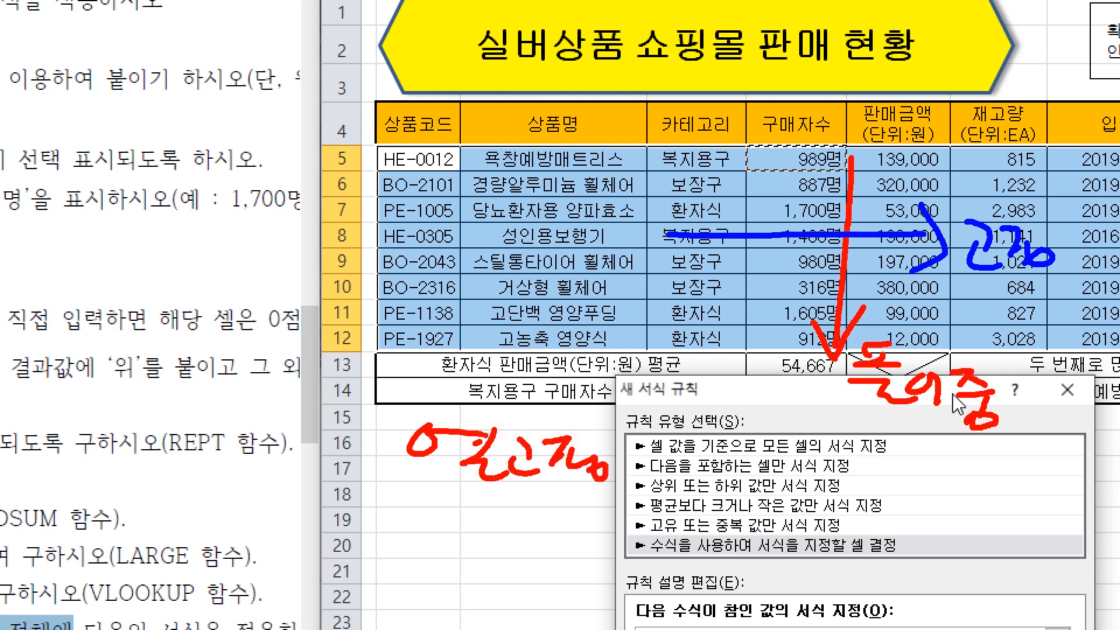
key(Escape)
drag(682, 394, 671, 285)
drag(669, 234, 666, 216)
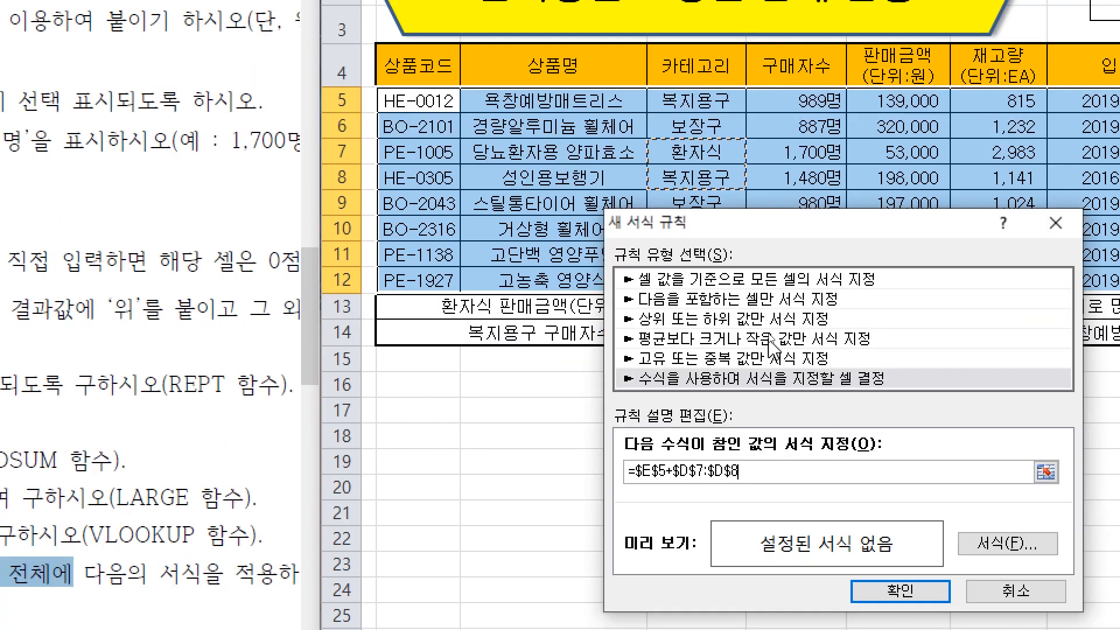
click(791, 106)
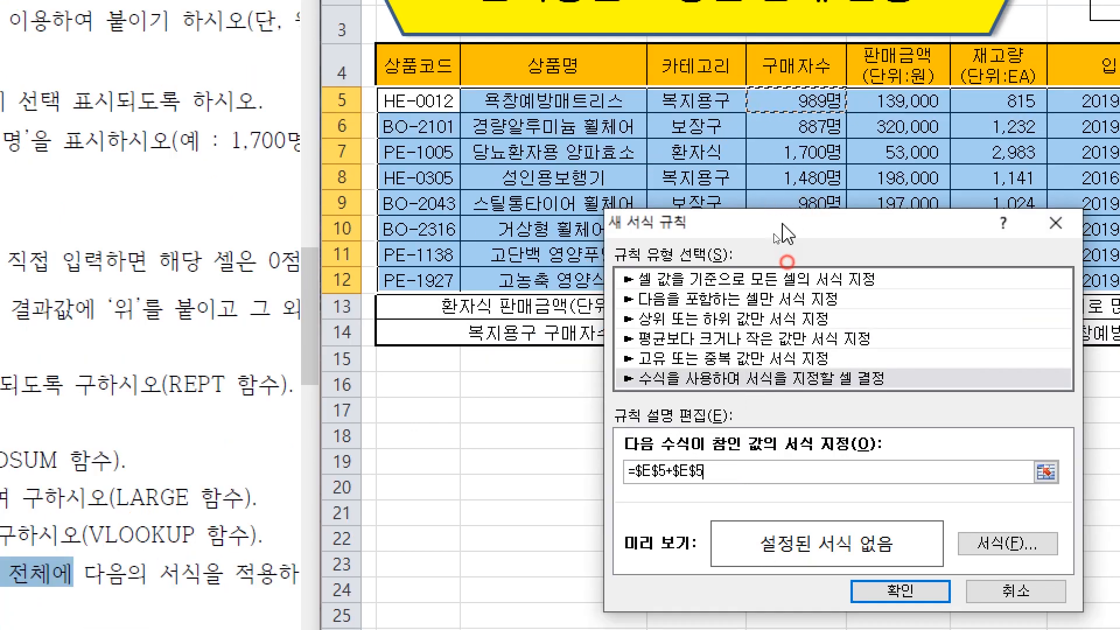
Remove the extra reference from the rule formula and change the E5 reference to $E5, fixing only the column
drag(800, 223, 767, 165)
key(BackSpace)
key(BackSpace)
key(BackSpace)
key(BackSpace)
key(BackSpace)
key(BackSpace)
key(BackSpace)
key(BackSpace)
key(BackSpace)
click(791, 104)
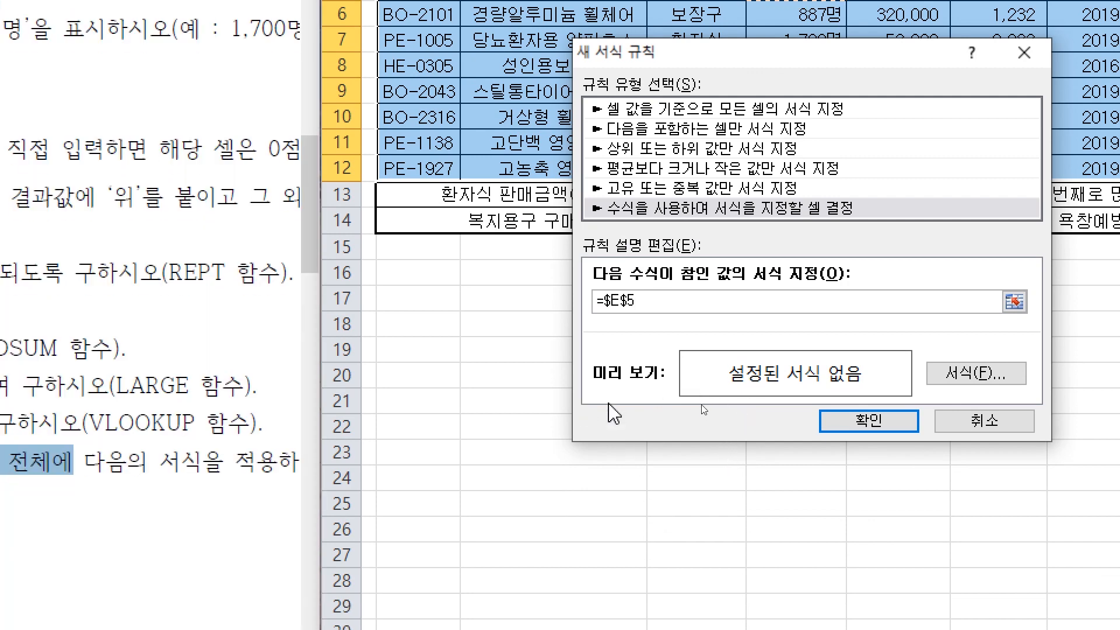
key(F4)
key(F4)
mouse_move(789, 310)
mouse_down()
mouse_move(739, 368)
mouse_move(699, 367)
mouse_up()
drag(757, 272, 738, 401)
drag(827, 320, 872, 319)
mouse_move(855, 322)
mouse_down()
mouse_move(869, 371)
mouse_move(876, 349)
mouse_up()
mouse_move(904, 319)
mouse_down()
mouse_move(908, 352)
mouse_move(887, 367)
mouse_up()
drag(906, 328, 929, 327)
mouse_move(851, 383)
mouse_down()
mouse_move(846, 458)
mouse_move(729, 411)
mouse_move(773, 427)
mouse_up()
drag(729, 496, 759, 531)
mouse_move(765, 495)
mouse_down()
mouse_move(789, 491)
mouse_move(762, 525)
mouse_up()
mouse_move(779, 506)
mouse_down()
mouse_move(800, 524)
mouse_move(840, 516)
mouse_up()
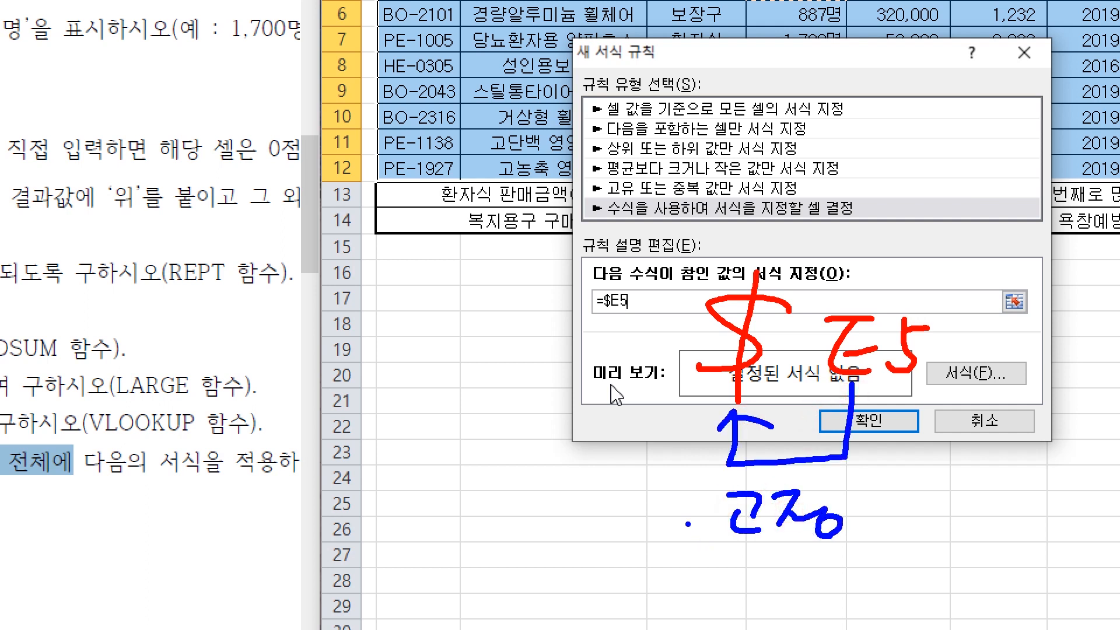
drag(951, 371, 906, 407)
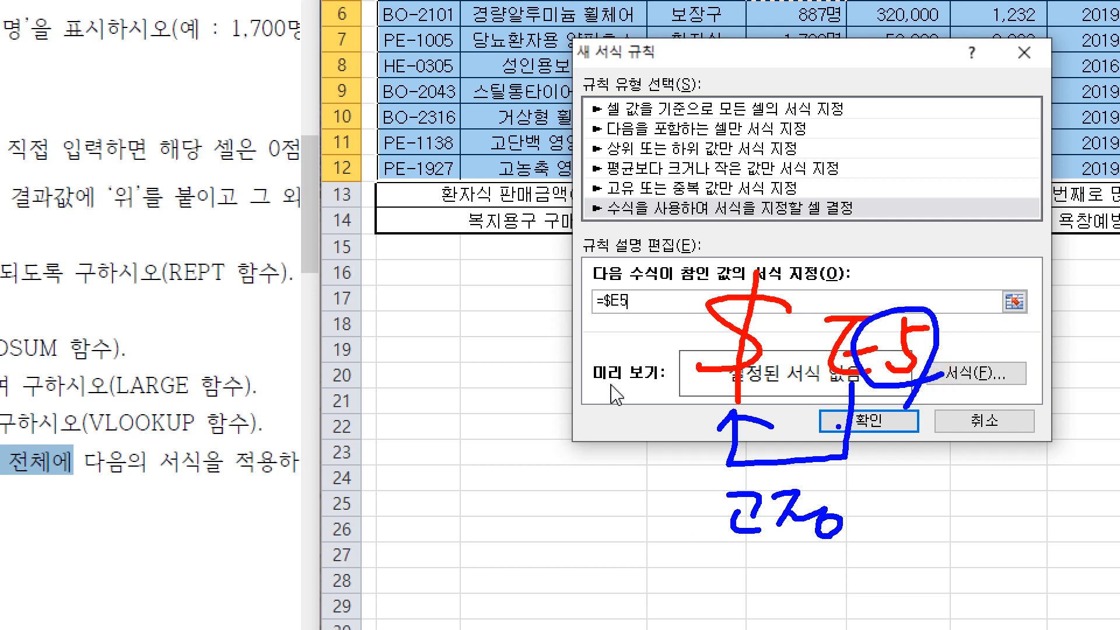
mouse_move(529, 276)
mouse_down()
mouse_move(532, 321)
mouse_move(510, 325)
mouse_up()
drag(516, 292, 549, 291)
drag(536, 350, 514, 380)
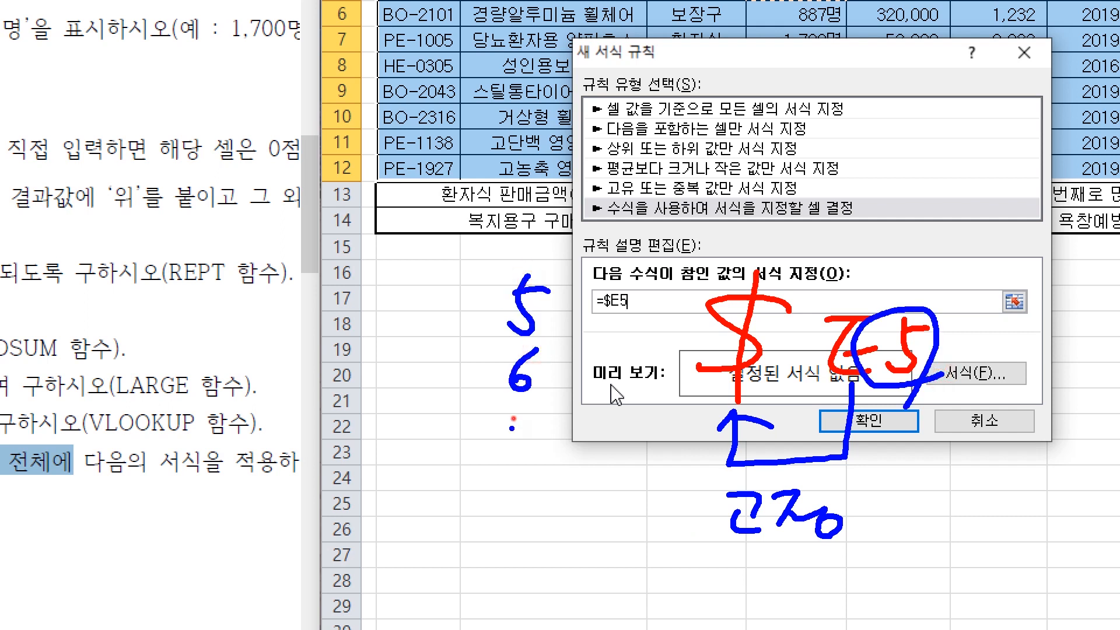
drag(511, 421, 517, 460)
drag(475, 326, 467, 448)
mouse_move(453, 408)
mouse_down()
mouse_move(460, 452)
mouse_move(487, 426)
mouse_up()
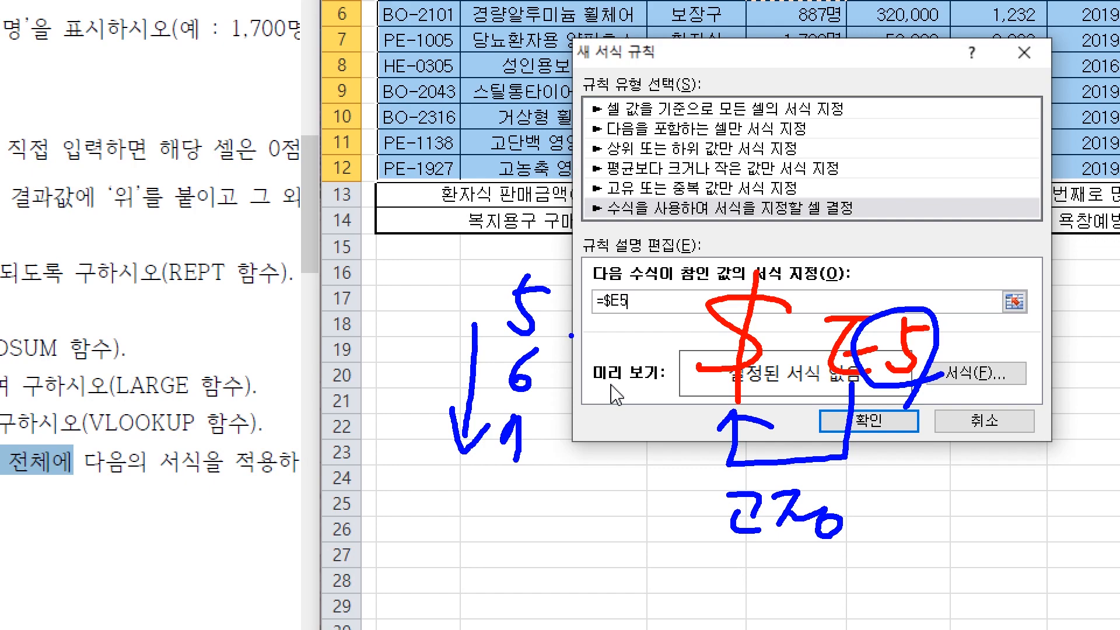
key(Escape)
Clear the rule formula and enter =$E5>=1000, without a thousands separator
drag(660, 300, 593, 301)
key(BackSpace)
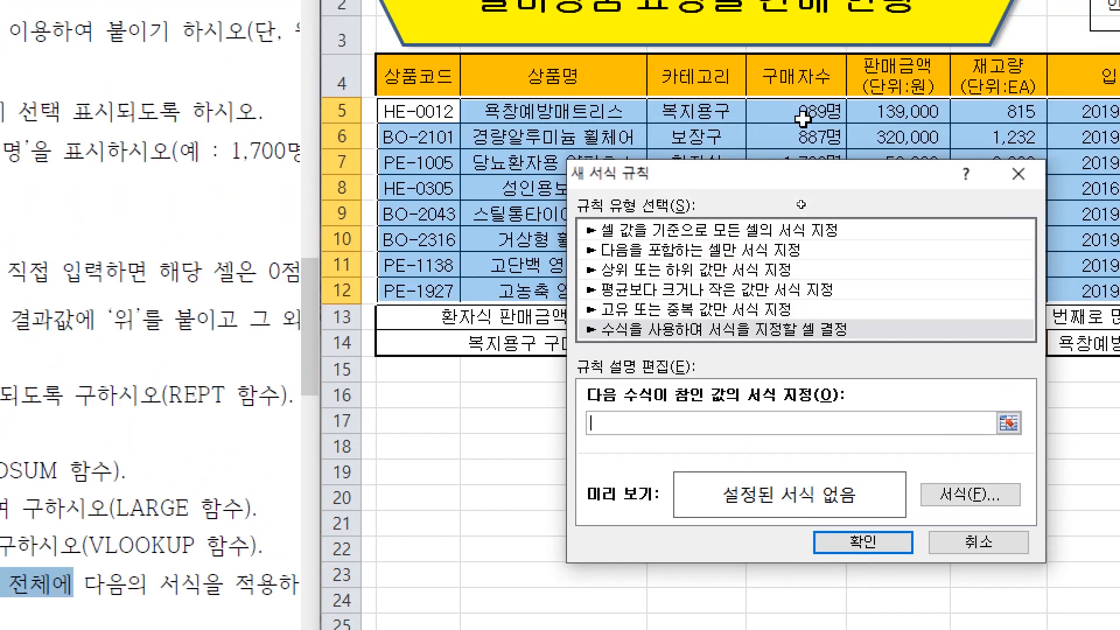
click(799, 39)
key(F4)
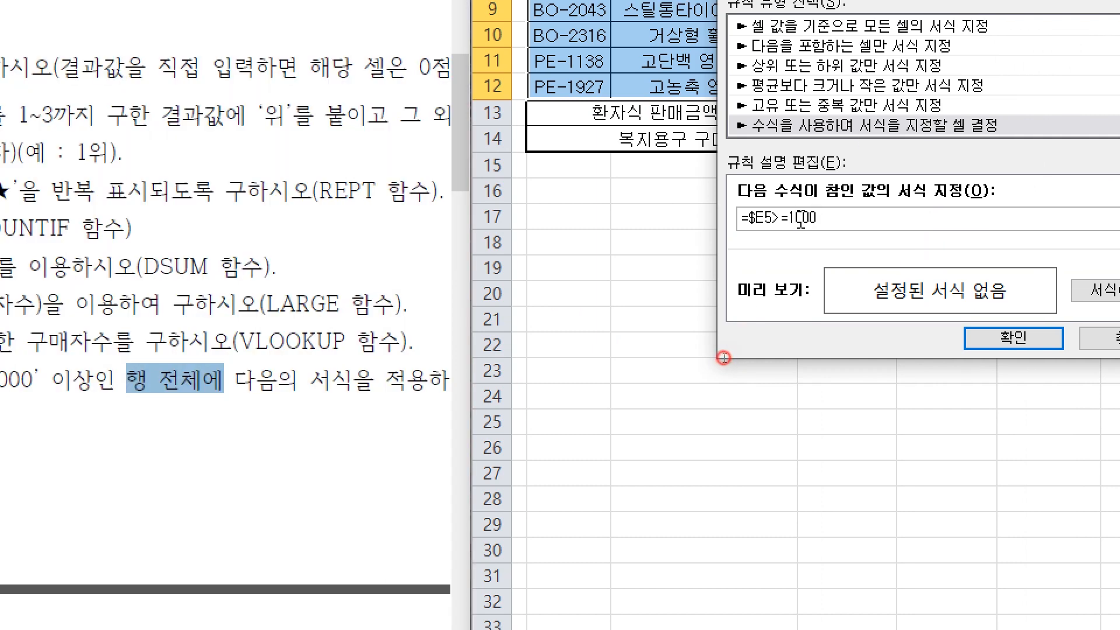
text(,)
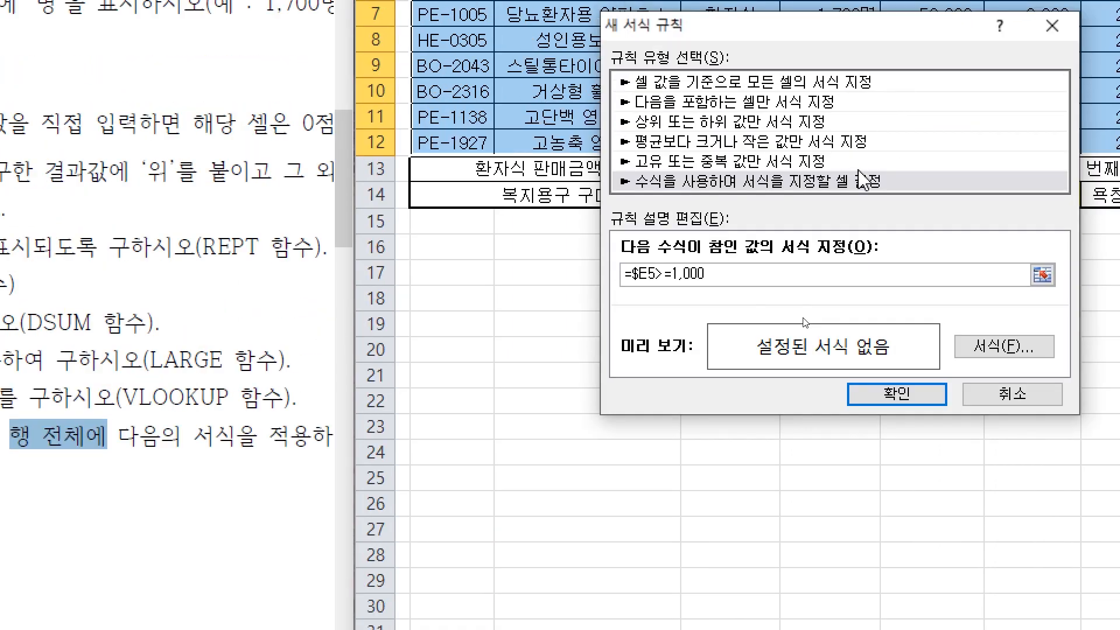
key(BackSpace)
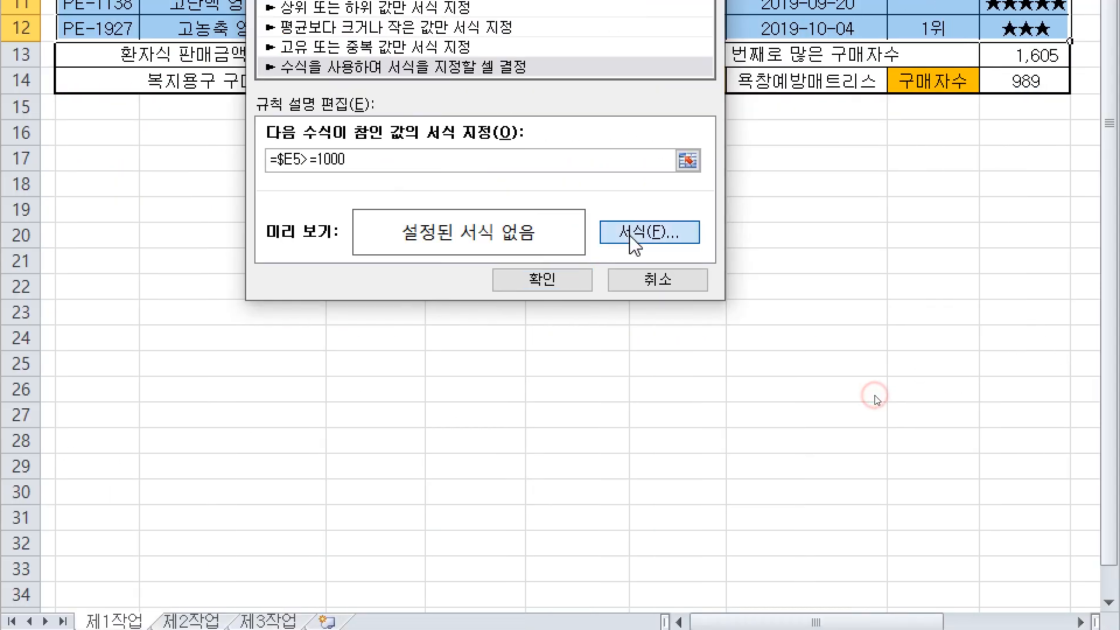
Give the conditional formatting rule a blue, bold font and apply the rule to the selected rows
click(831, 235)
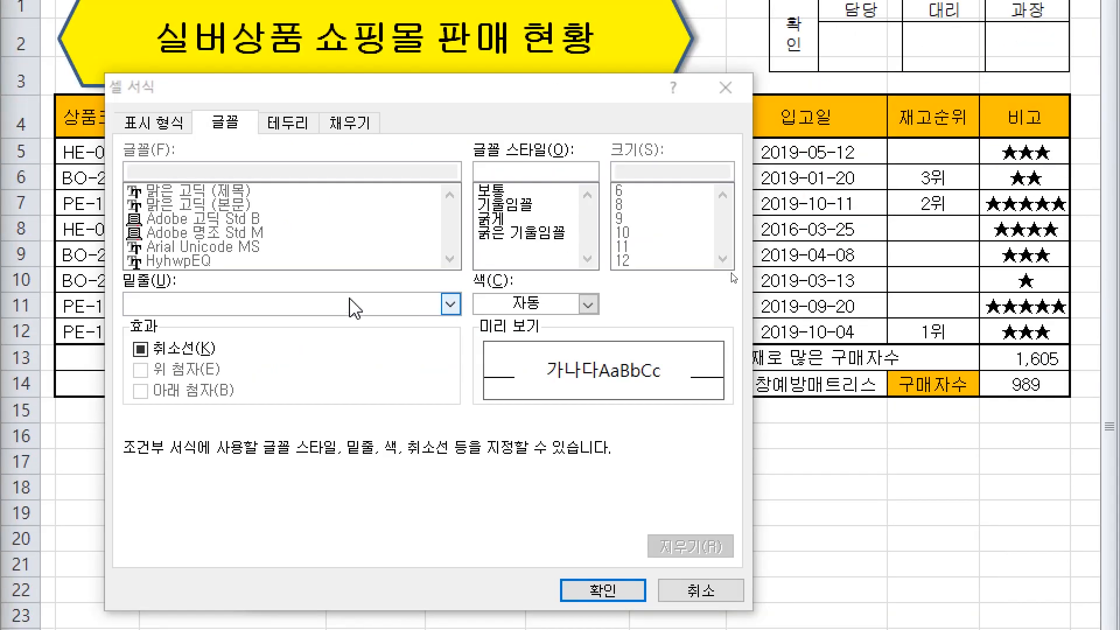
click(612, 114)
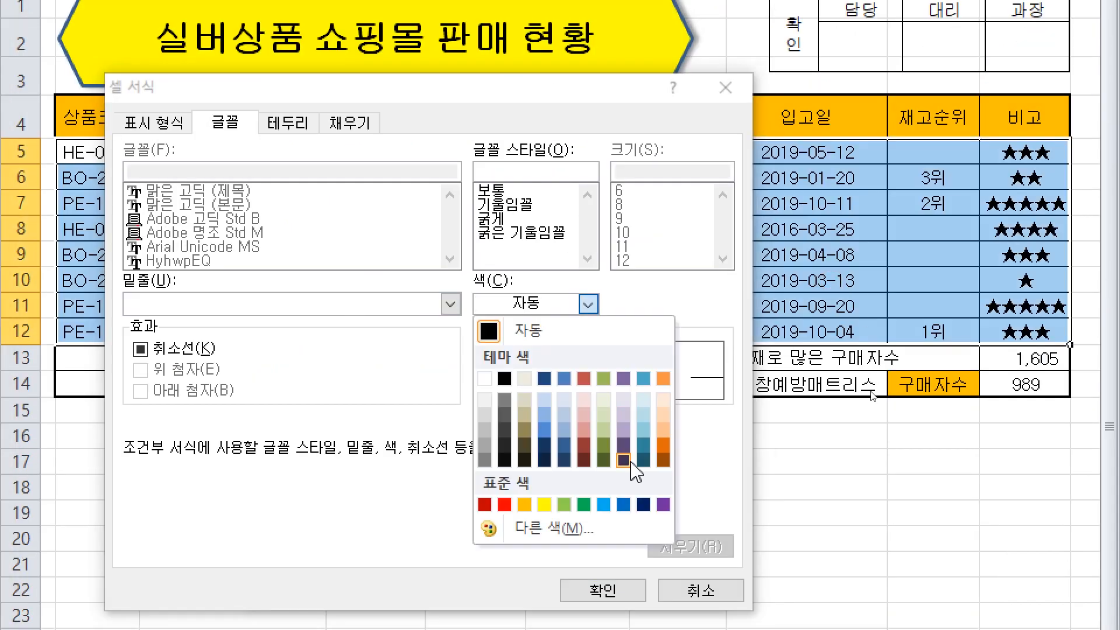
click(623, 505)
click(508, 221)
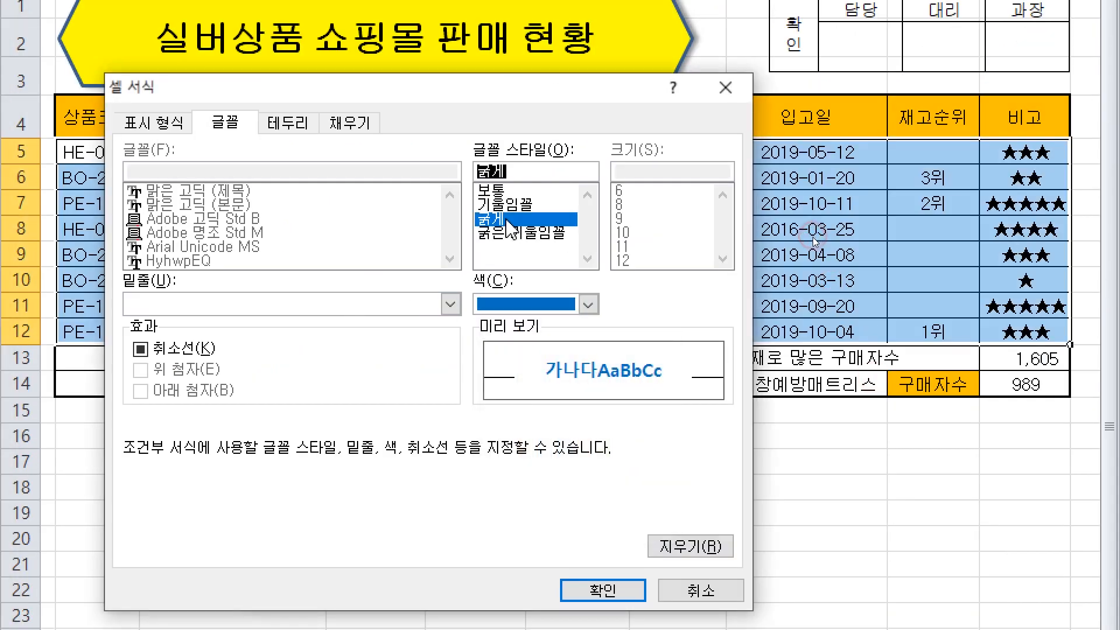
click(602, 591)
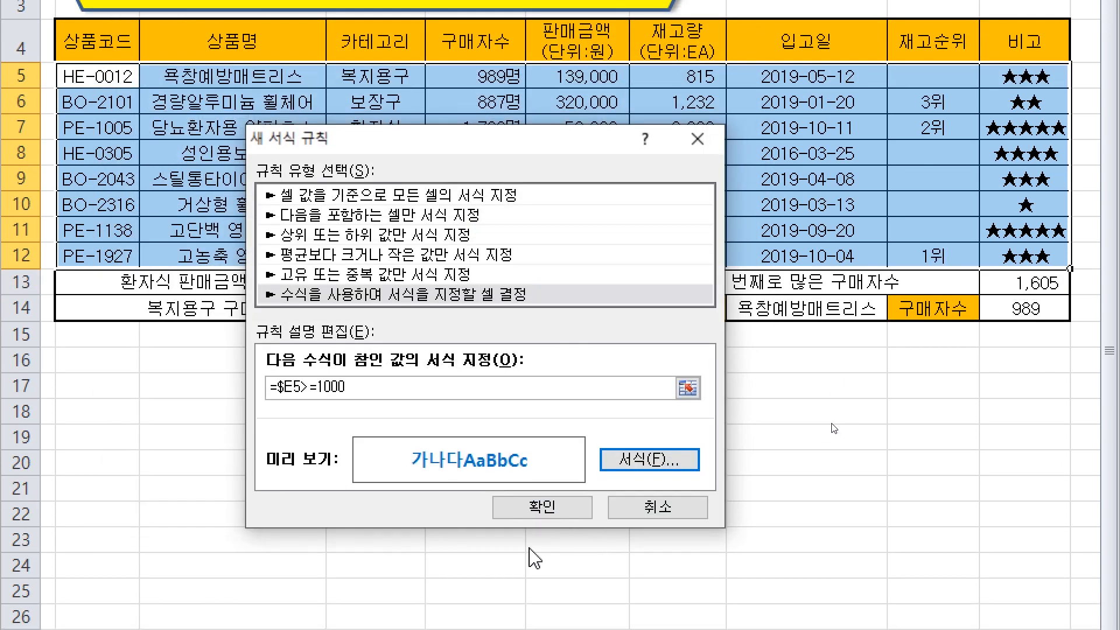
click(546, 512)
Check the formatted rows of the sales table against the output sample and the conditions in the exam PDF
click(565, 411)
click(764, 179)
click(720, 416)
click(893, 292)
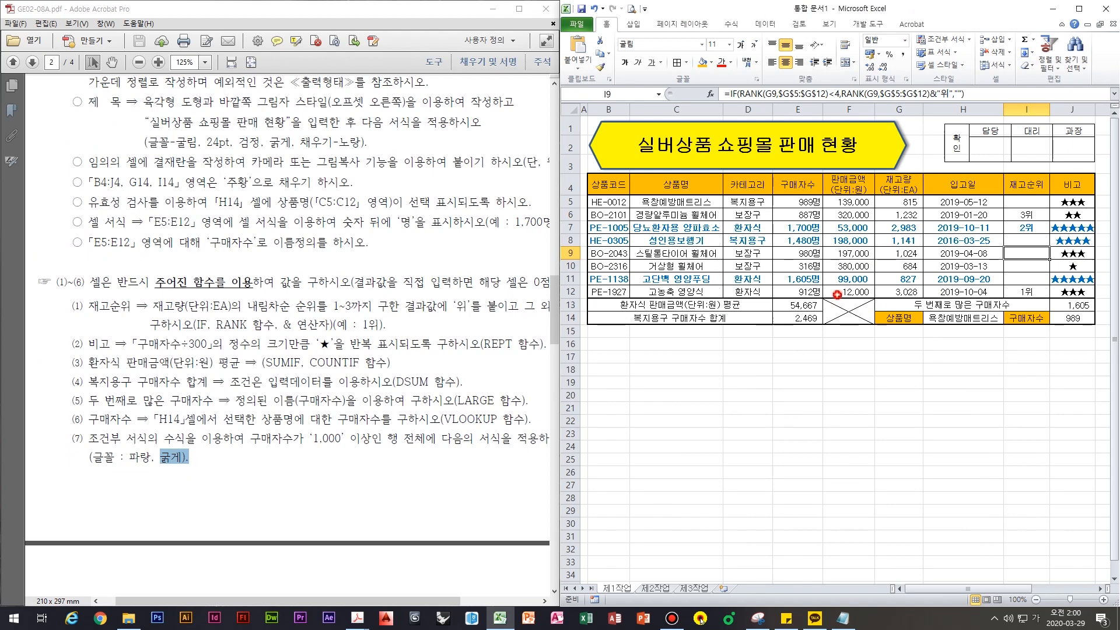
click(840, 353)
click(749, 356)
click(800, 303)
click(769, 302)
click(461, 283)
scroll(444, 295, up, 6)
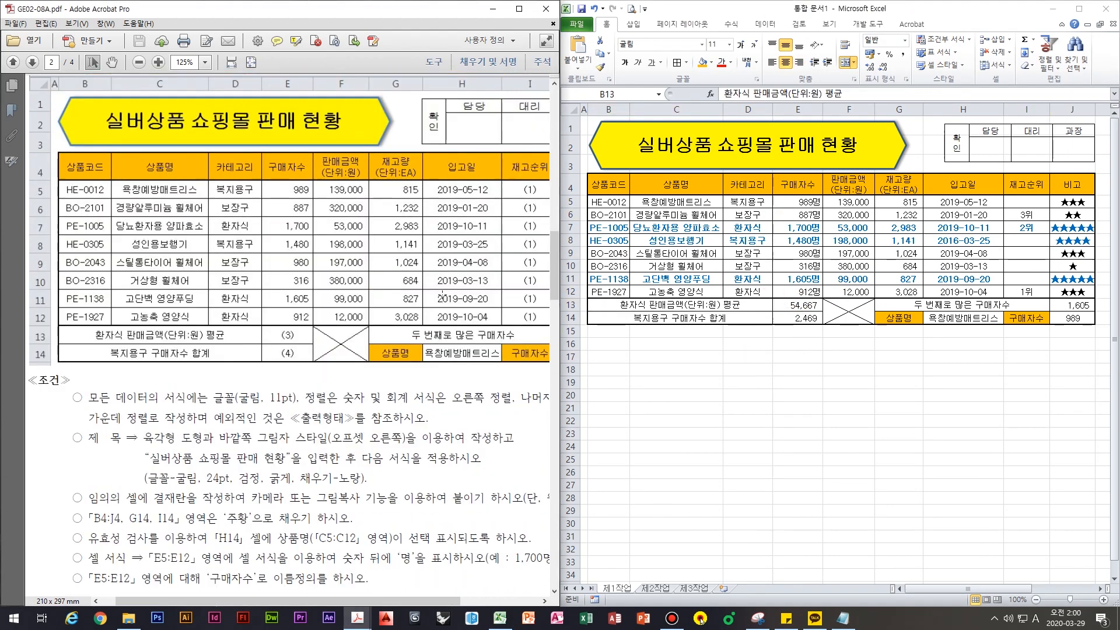
scroll(442, 295, up, 4)
scroll(326, 317, down, 12)
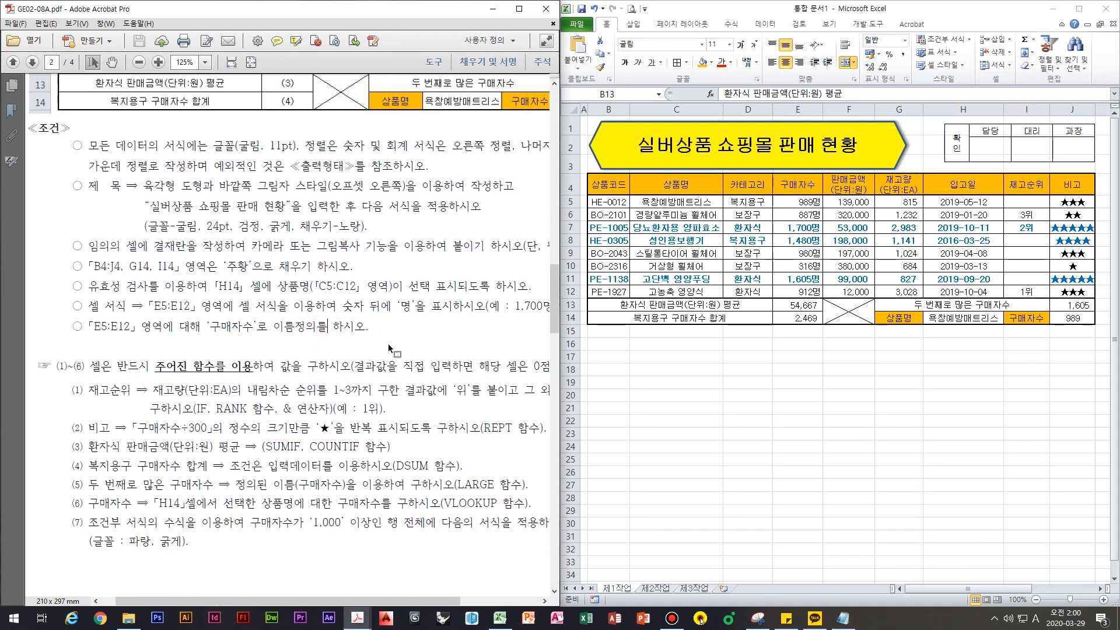
scroll(394, 338, down, 1)
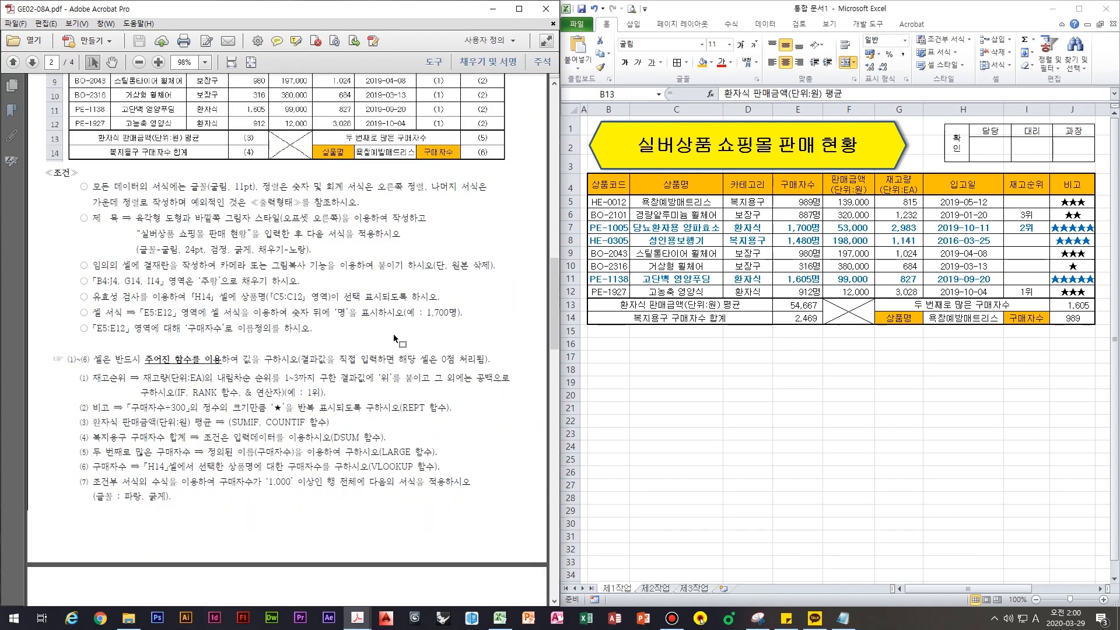
scroll(395, 338, up, 1)
mouse_move(64, 183)
mouse_down()
mouse_move(50, 205)
mouse_move(72, 324)
mouse_up()
mouse_move(120, 212)
mouse_down()
mouse_move(104, 262)
mouse_move(153, 253)
mouse_up()
mouse_move(79, 362)
mouse_down()
mouse_move(59, 443)
mouse_move(73, 475)
mouse_up()
drag(167, 379, 165, 454)
drag(192, 398, 240, 442)
mouse_move(363, 263)
mouse_down()
mouse_move(357, 320)
mouse_move(438, 318)
mouse_up()
mouse_move(474, 267)
mouse_down()
mouse_move(490, 311)
mouse_move(450, 336)
mouse_up()
mouse_move(505, 290)
mouse_down()
mouse_move(493, 306)
mouse_move(513, 289)
mouse_up()
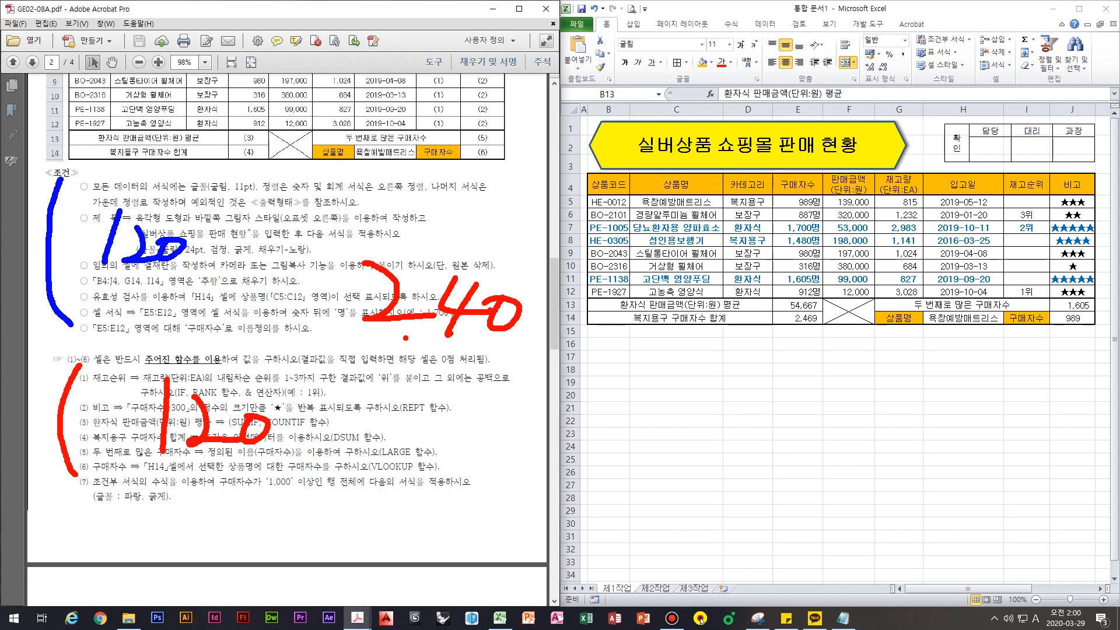
Go to the 제2작업 instructions in the exam PDF and copy the range B4:H12 of the 제1작업 sheet
scroll(241, 442, down, 10)
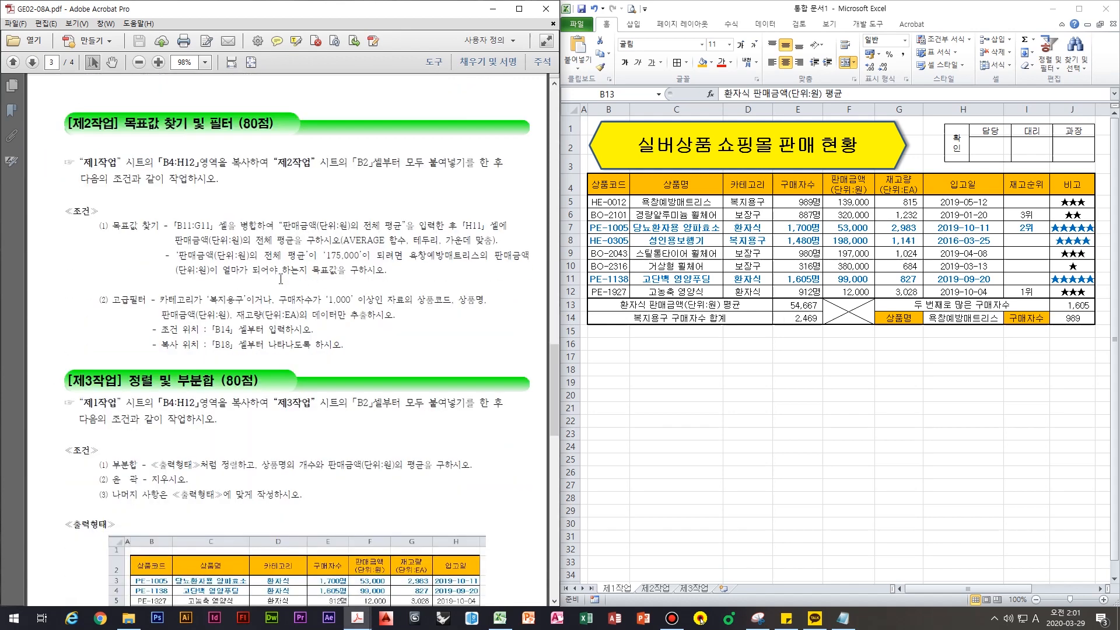
click(310, 209)
drag(133, 124, 234, 126)
click(238, 148)
click(699, 362)
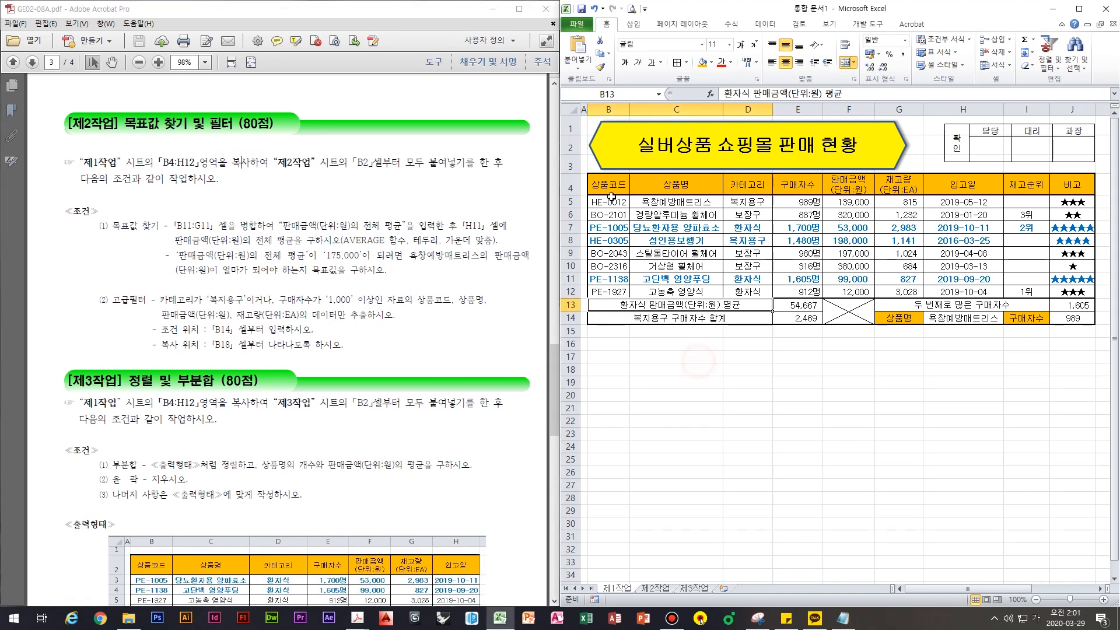
drag(617, 185, 968, 290)
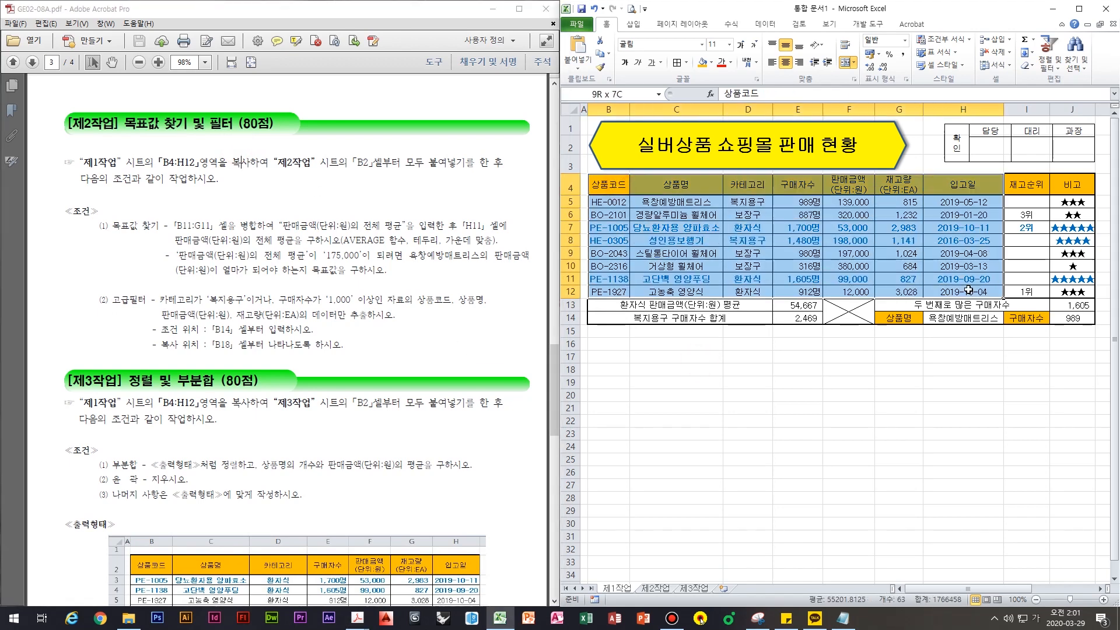
key(ctrl+c)
Paste the copied table into the 제2작업 sheet starting at cell B2
click(664, 591)
click(814, 265)
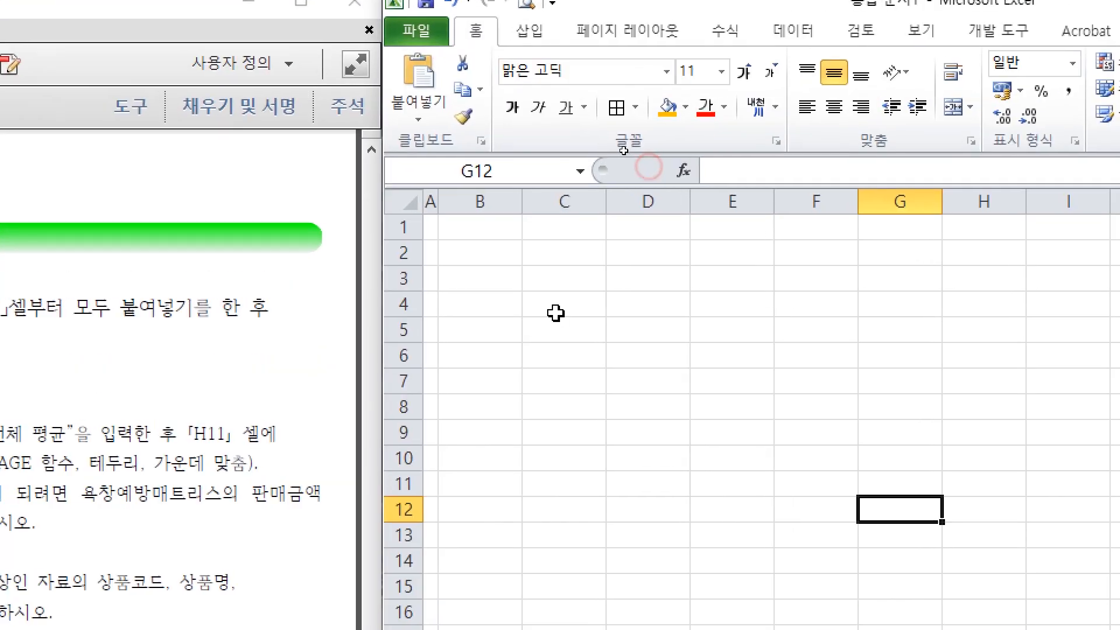
click(495, 279)
click(496, 253)
key(ctrl+v)
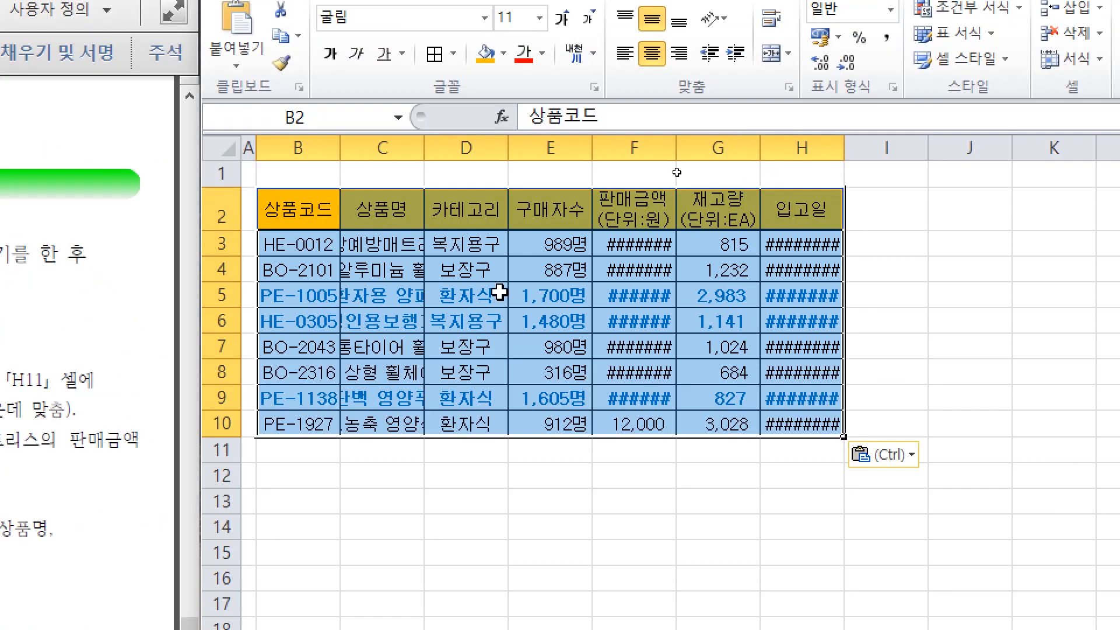
Autofit columns F, G, H and C of the pasted table to their contents
click(617, 382)
drag(605, 407, 665, 380)
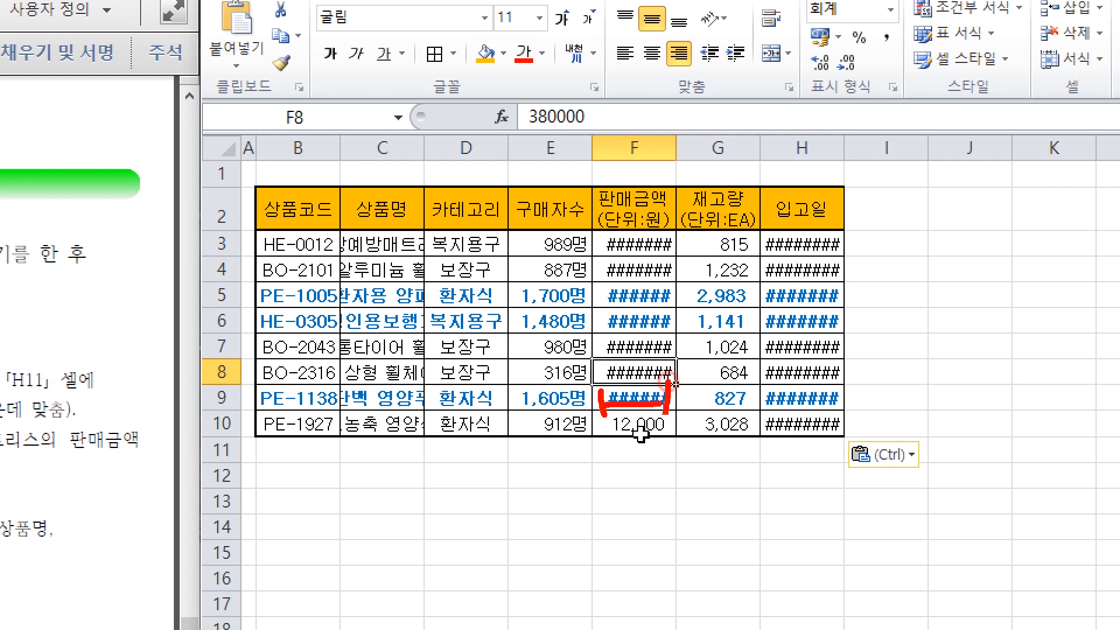
key(Escape)
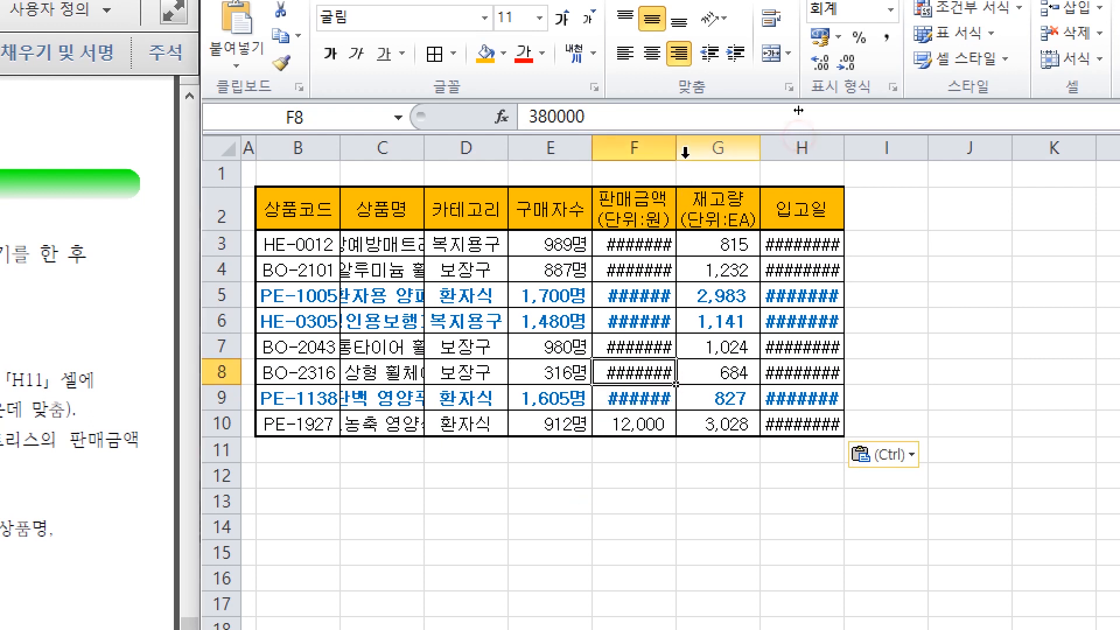
double_click(677, 147)
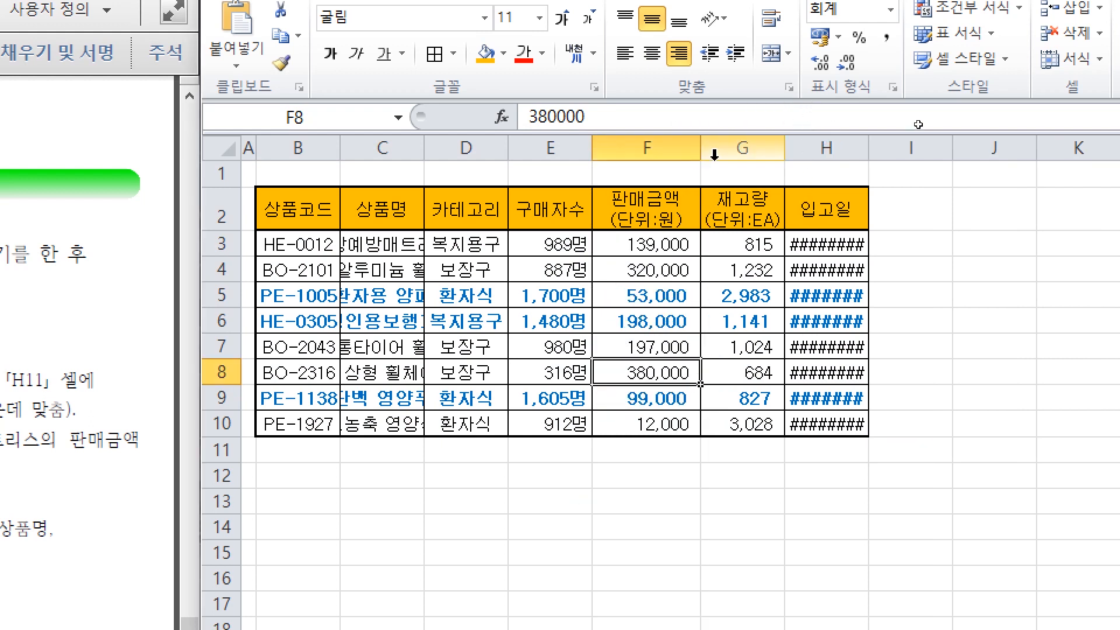
double_click(784, 148)
click(880, 147)
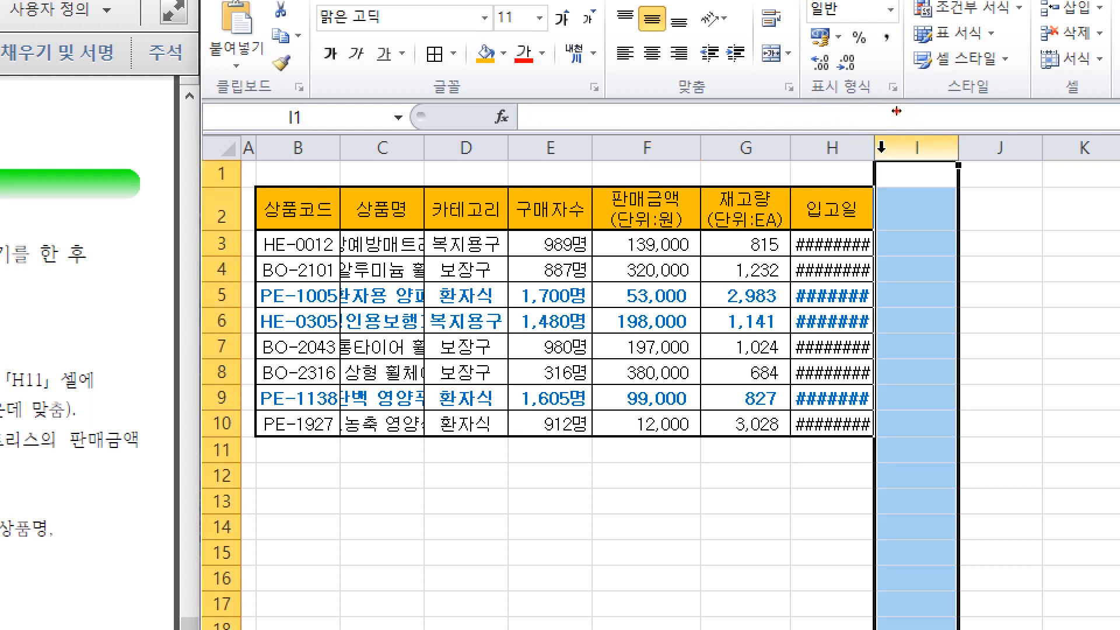
double_click(875, 148)
click(746, 424)
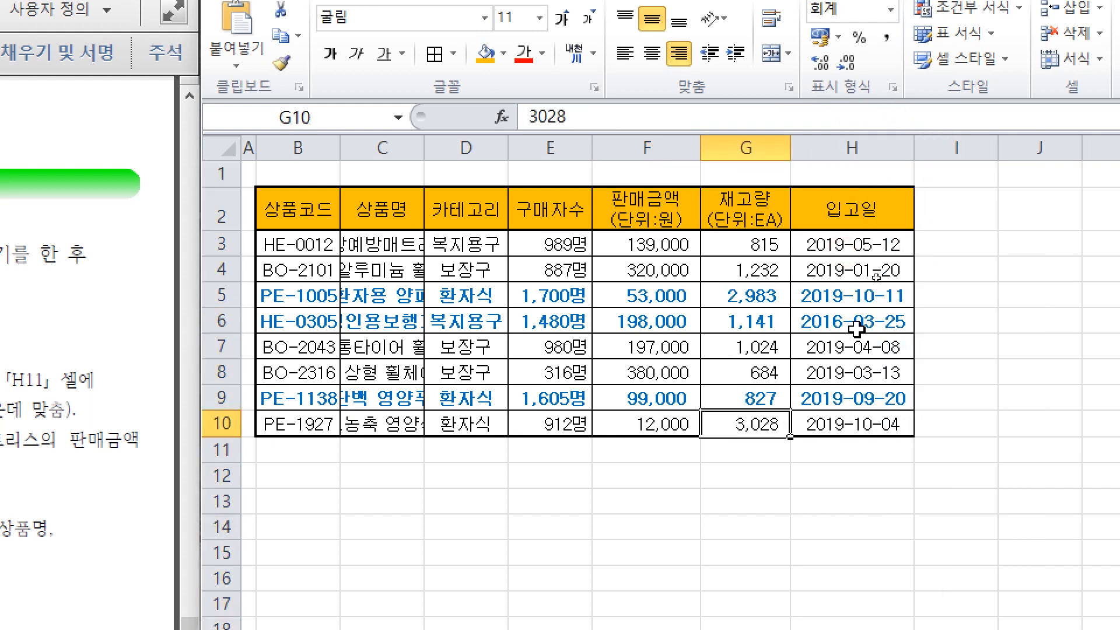
double_click(425, 141)
click(620, 320)
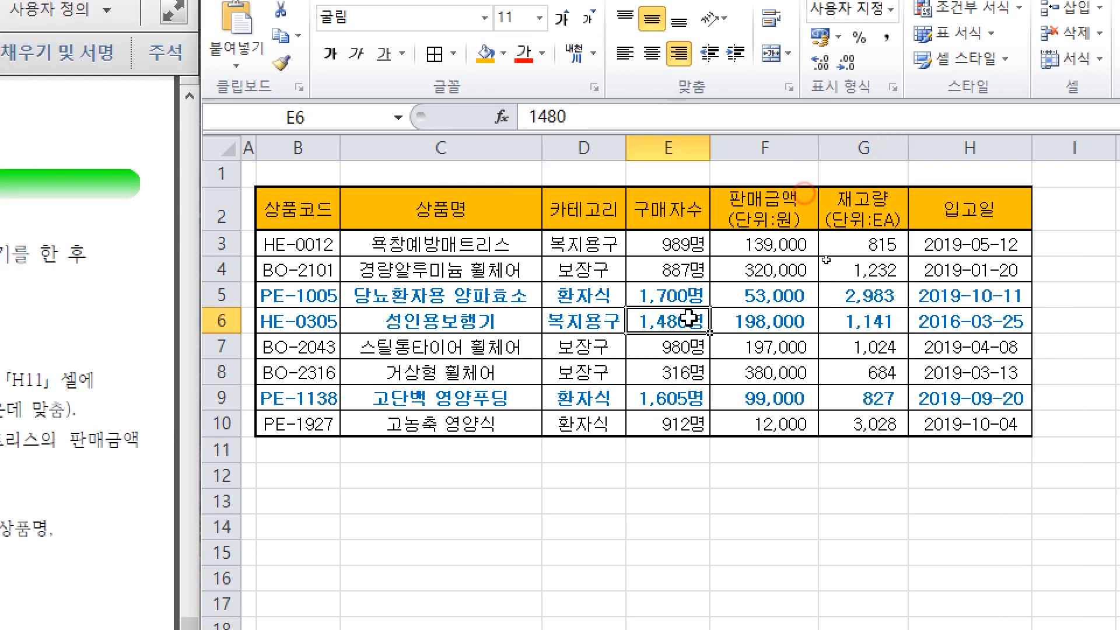
click(764, 424)
click(980, 365)
Merge and center cells B11:G11 below the table, as the first 목표값 찾기 condition requires
click(658, 505)
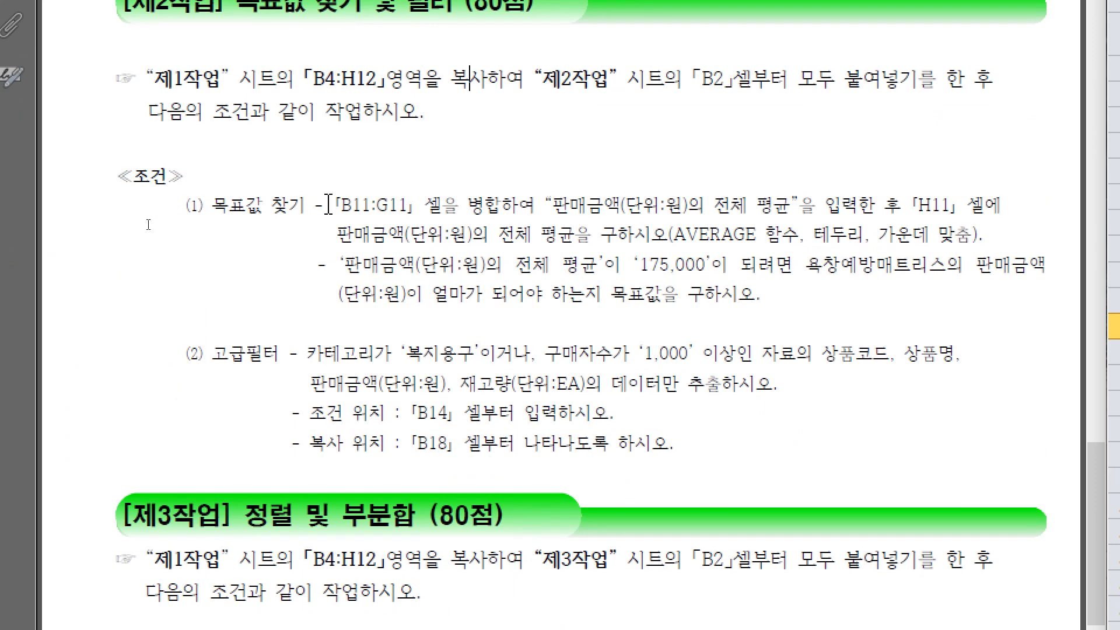
drag(335, 205, 475, 209)
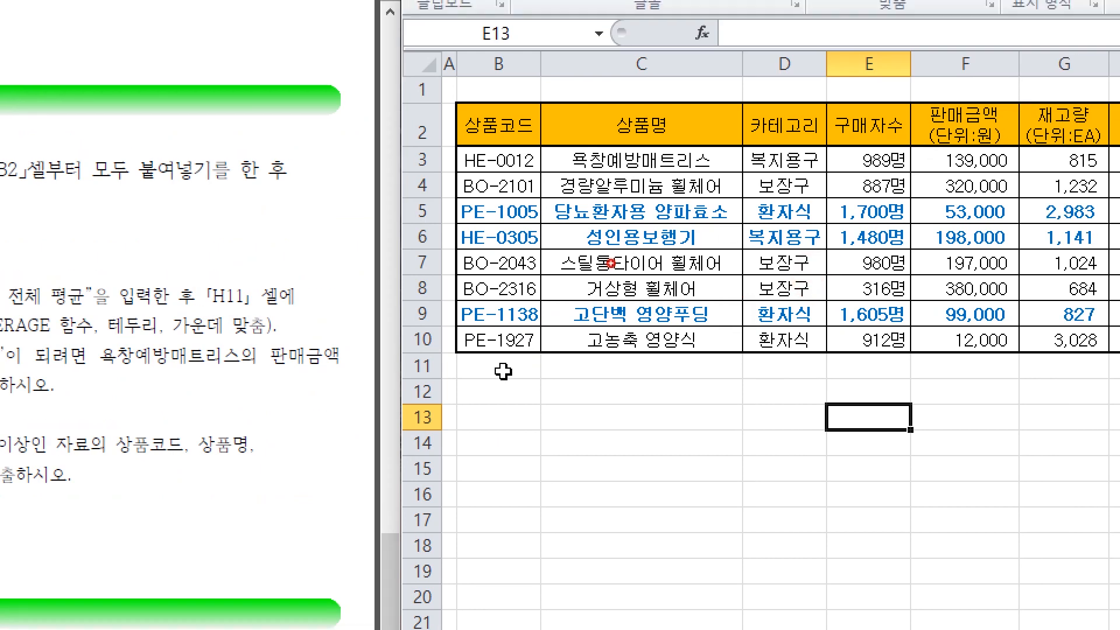
drag(504, 371, 1062, 365)
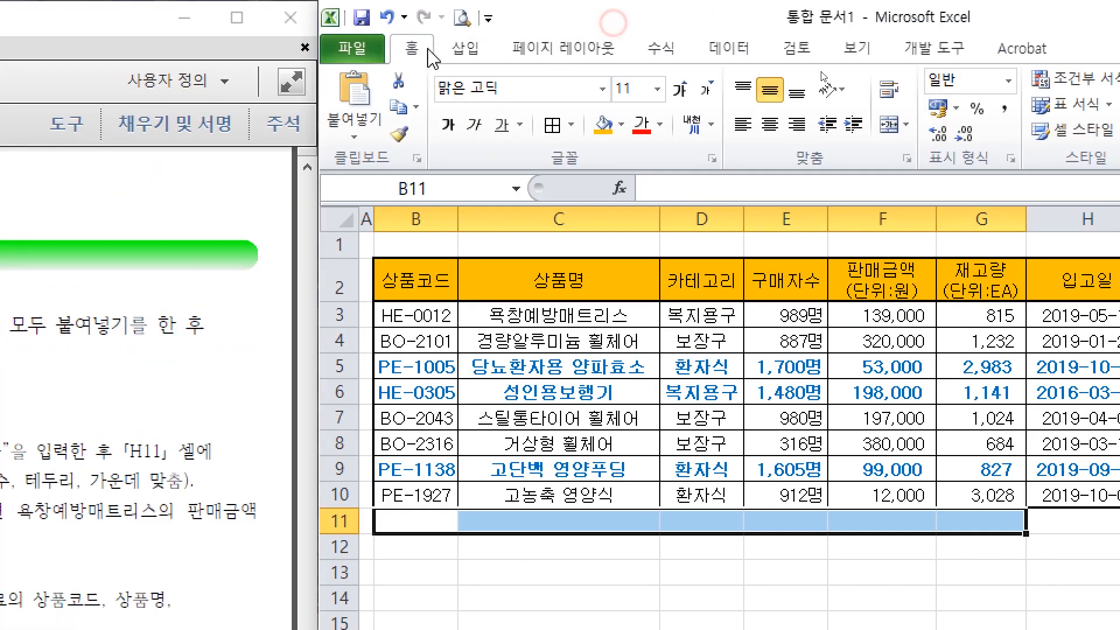
click(890, 125)
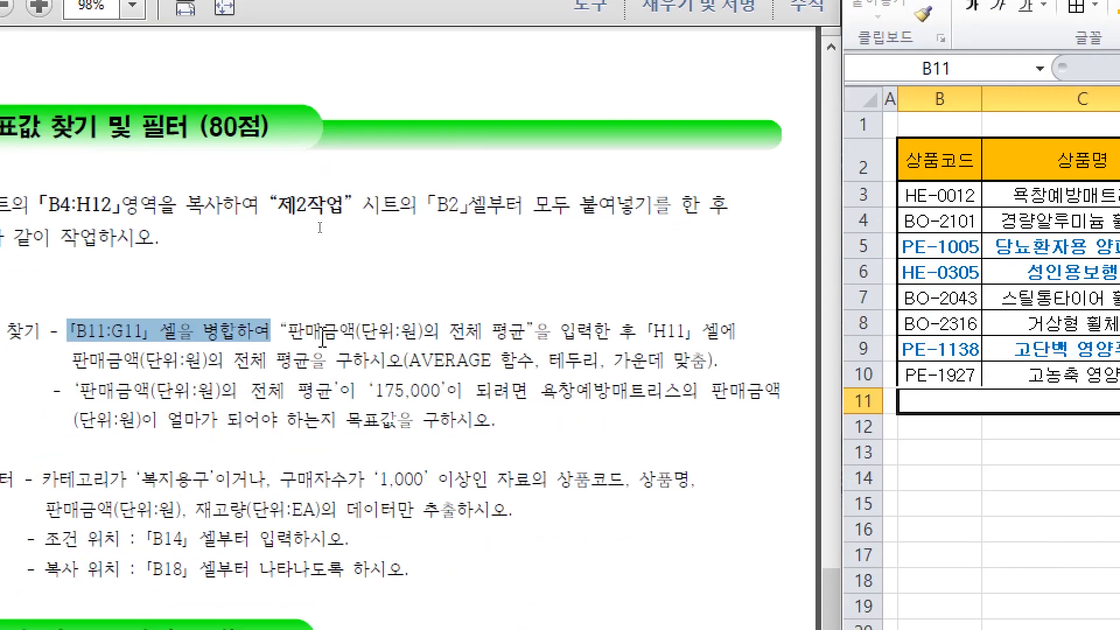
Enter the label 판매금액(단위:원)의 전체 평균 in the merged cell B11
drag(289, 332, 525, 331)
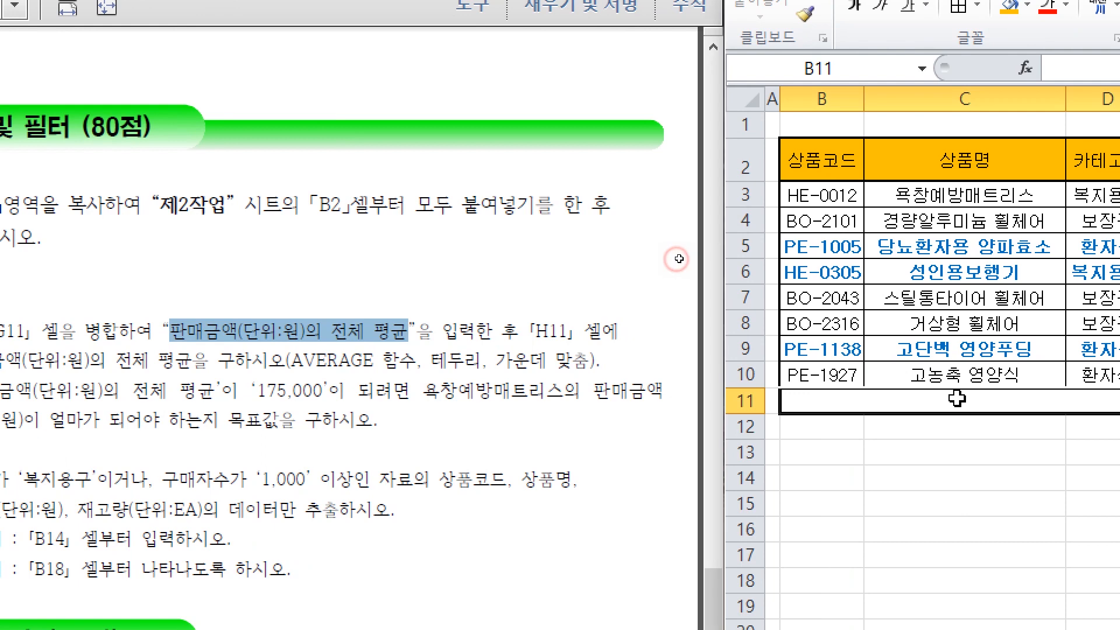
text(판매)
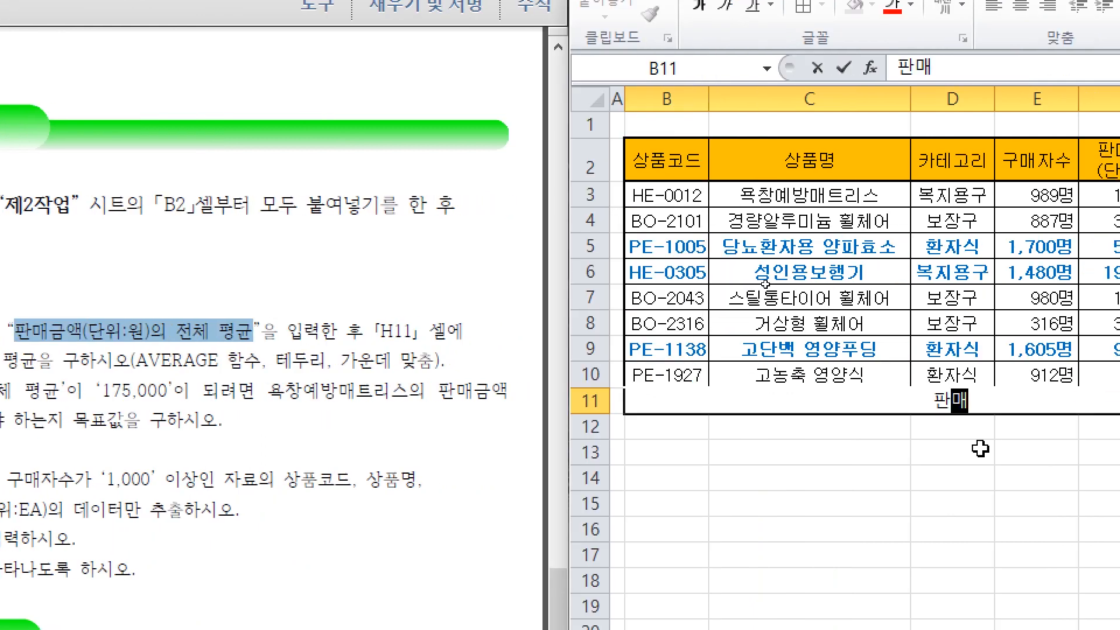
text(금애)
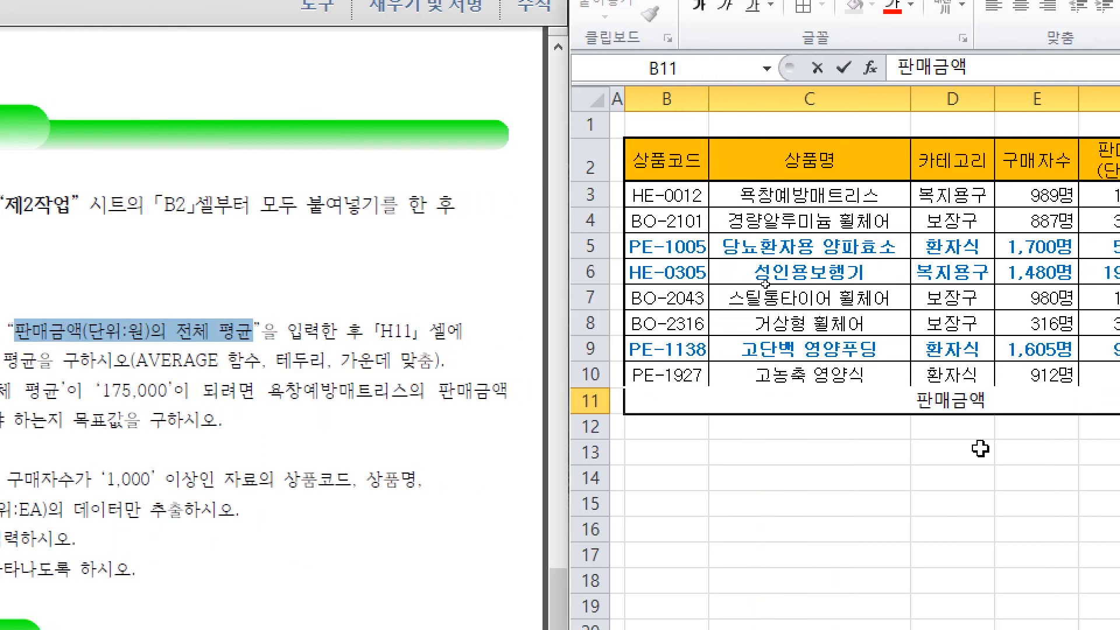
text((두단우)
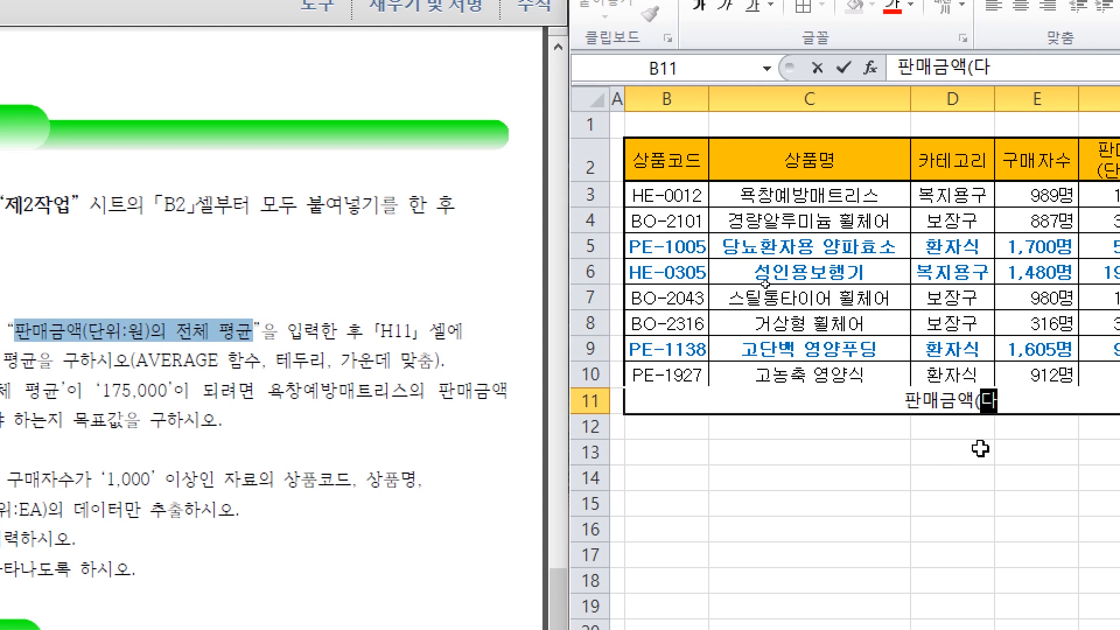
text(위:)
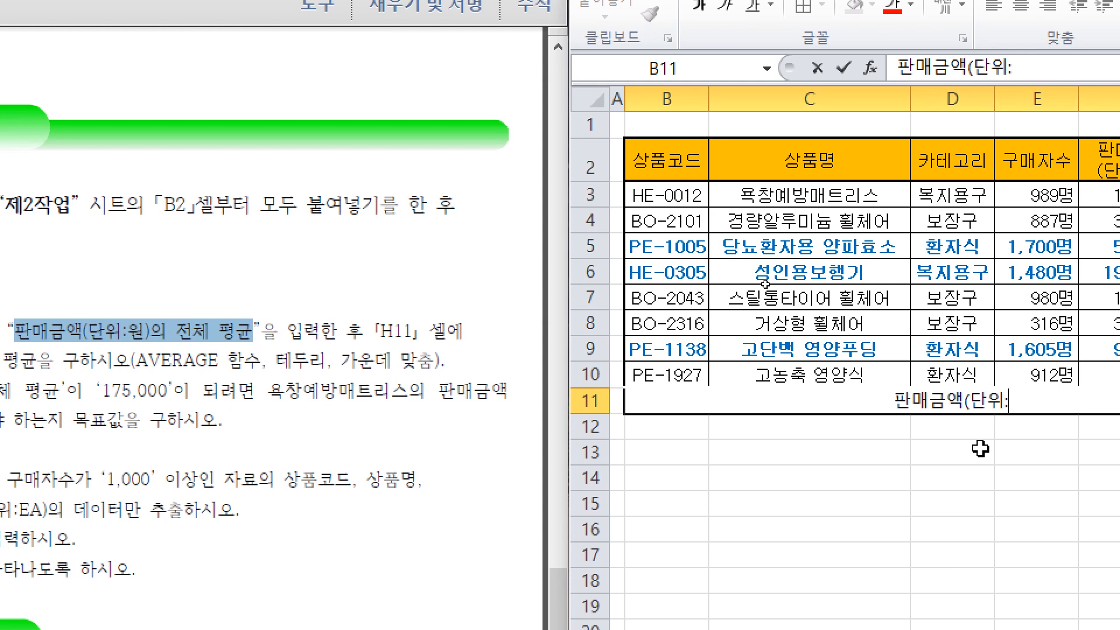
text(원)의 전체 펴)
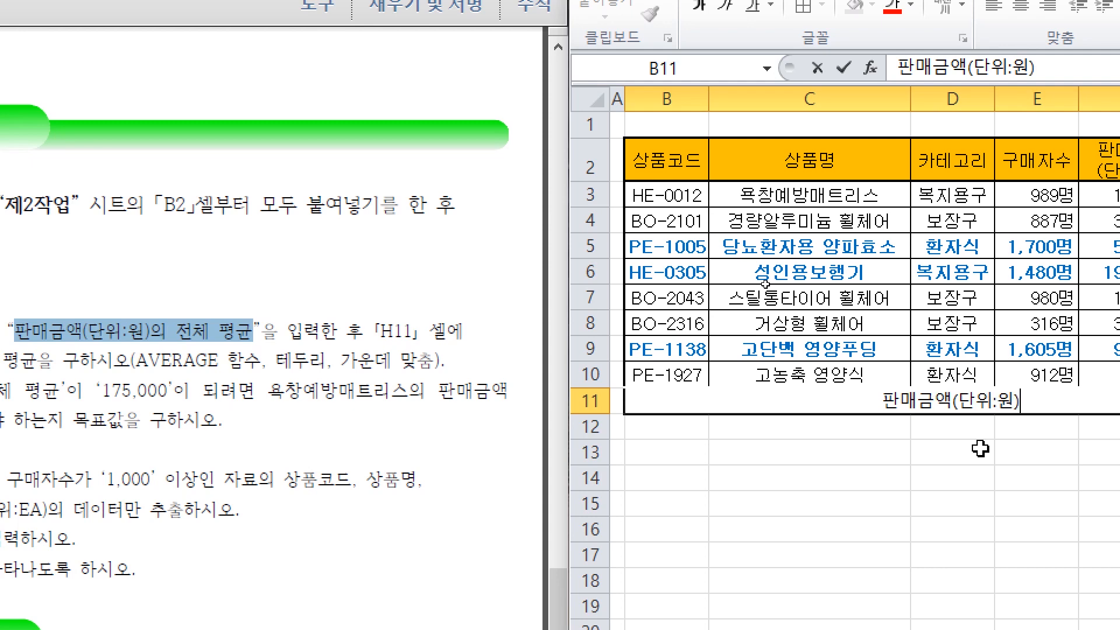
text(평균)
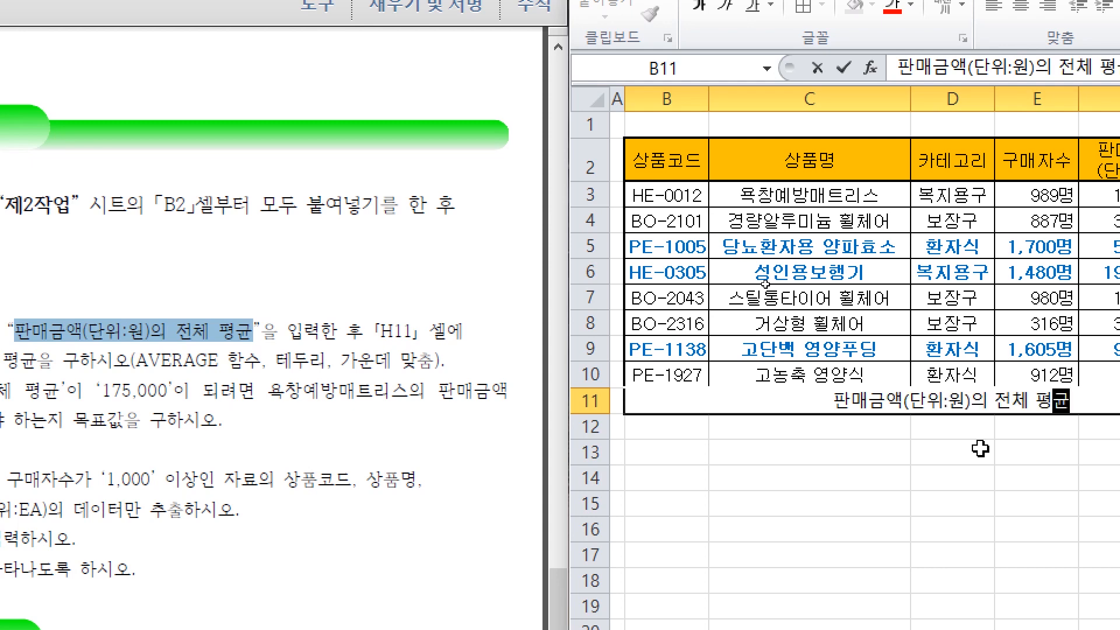
key(Return)
key(Up)
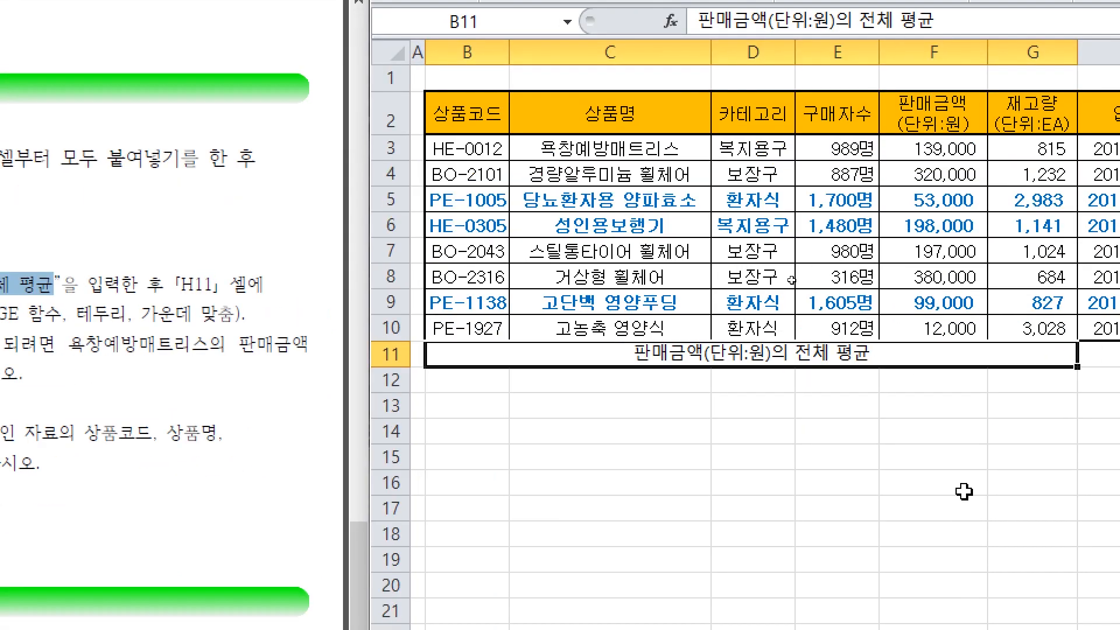
click(937, 568)
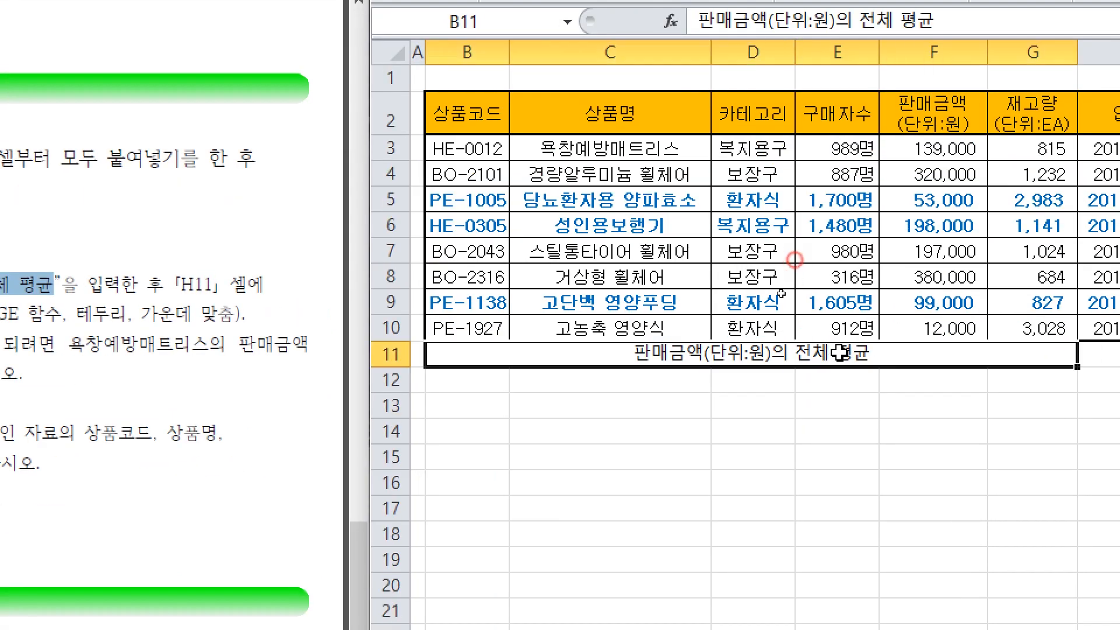
click(941, 521)
click(467, 556)
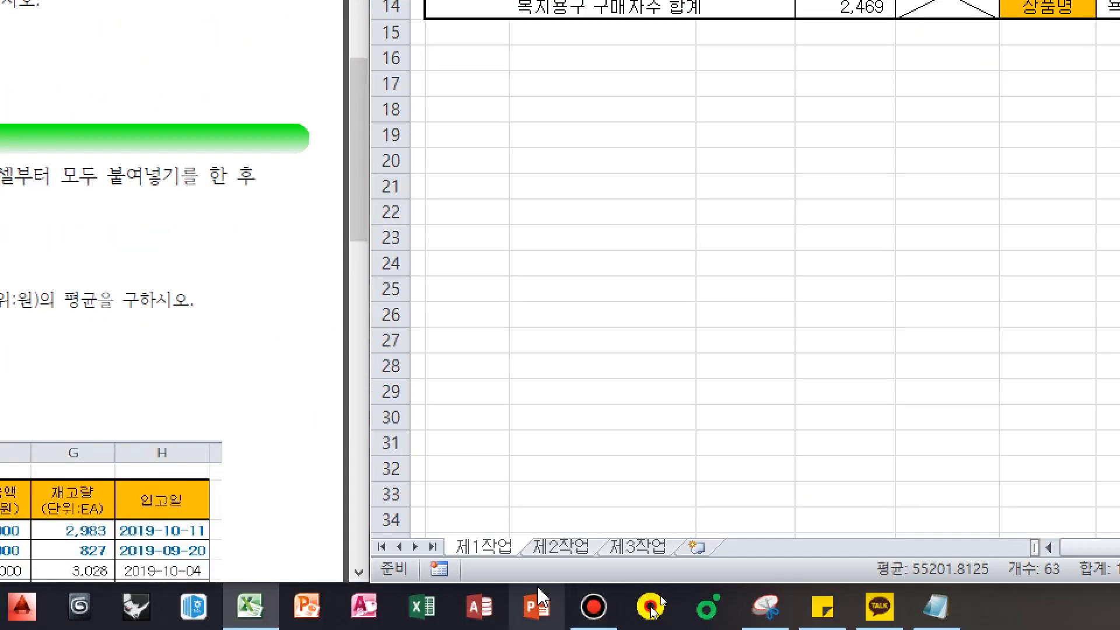
click(577, 553)
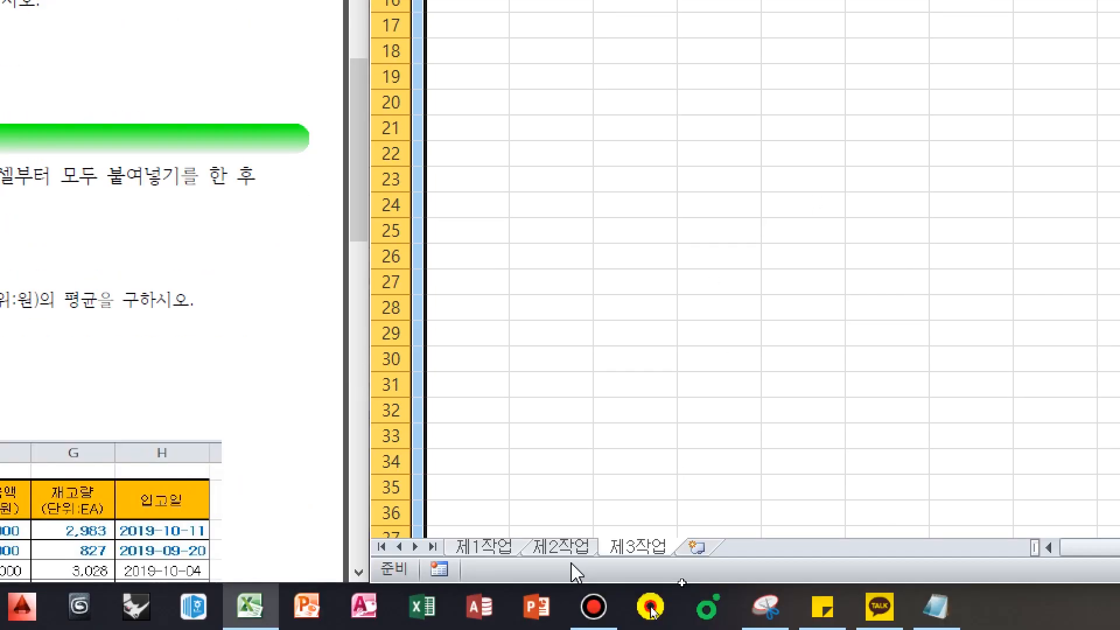
Calculate the overall average of the sales amounts in H11 of the 제2작업 sheet with =AVERAGE(F3:F10)
click(571, 548)
click(746, 386)
click(980, 446)
click(980, 415)
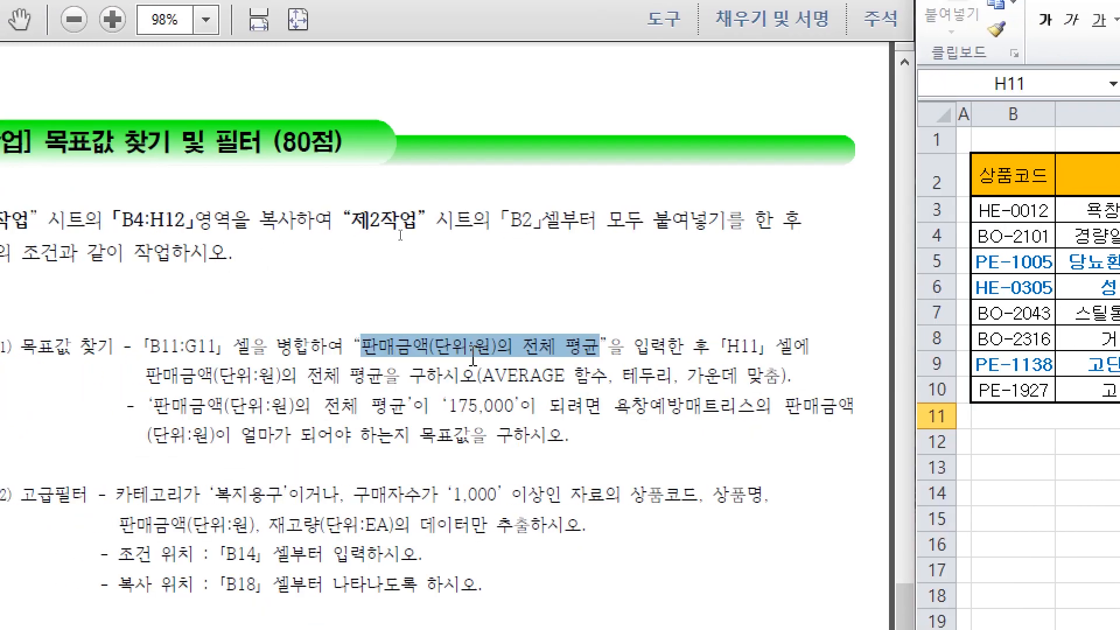
drag(162, 376, 355, 379)
click(302, 243)
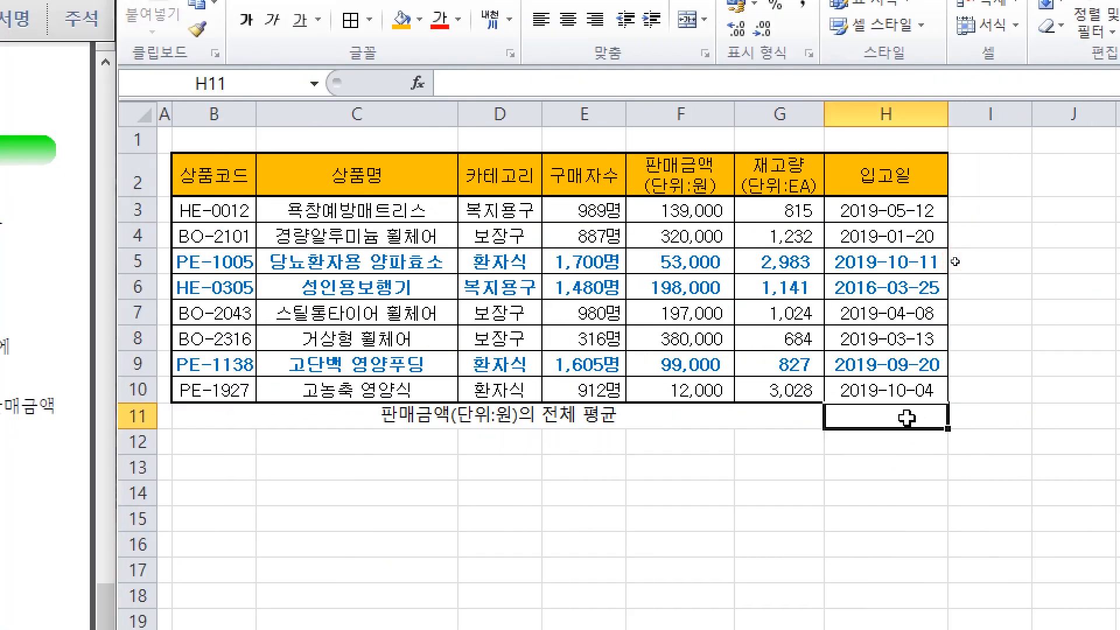
text(=)
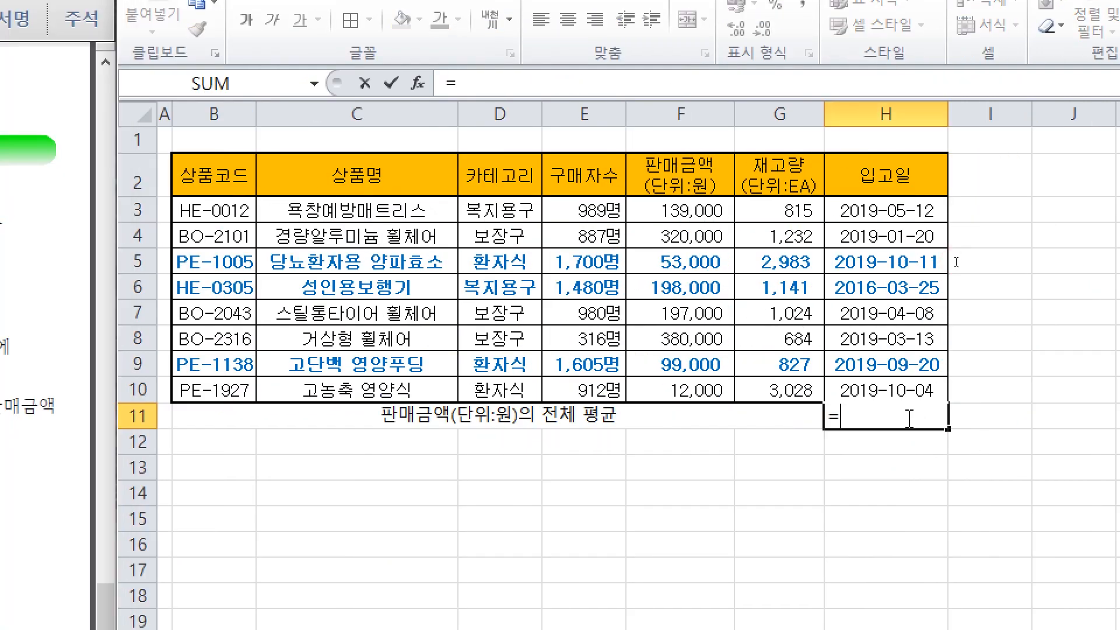
text(AVERAGE()
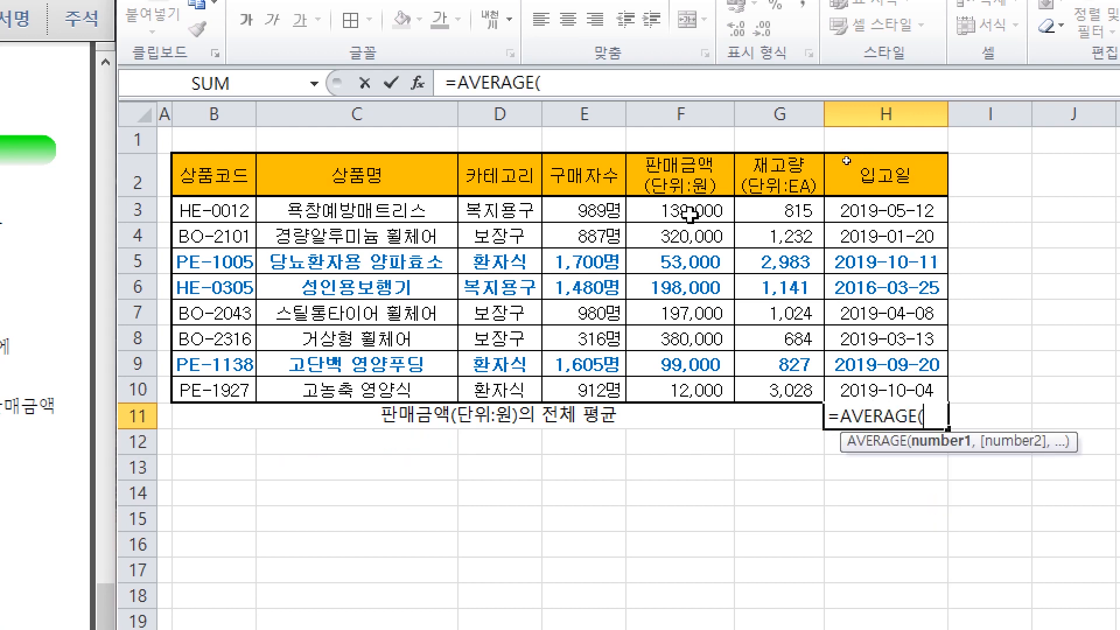
drag(691, 215, 694, 398)
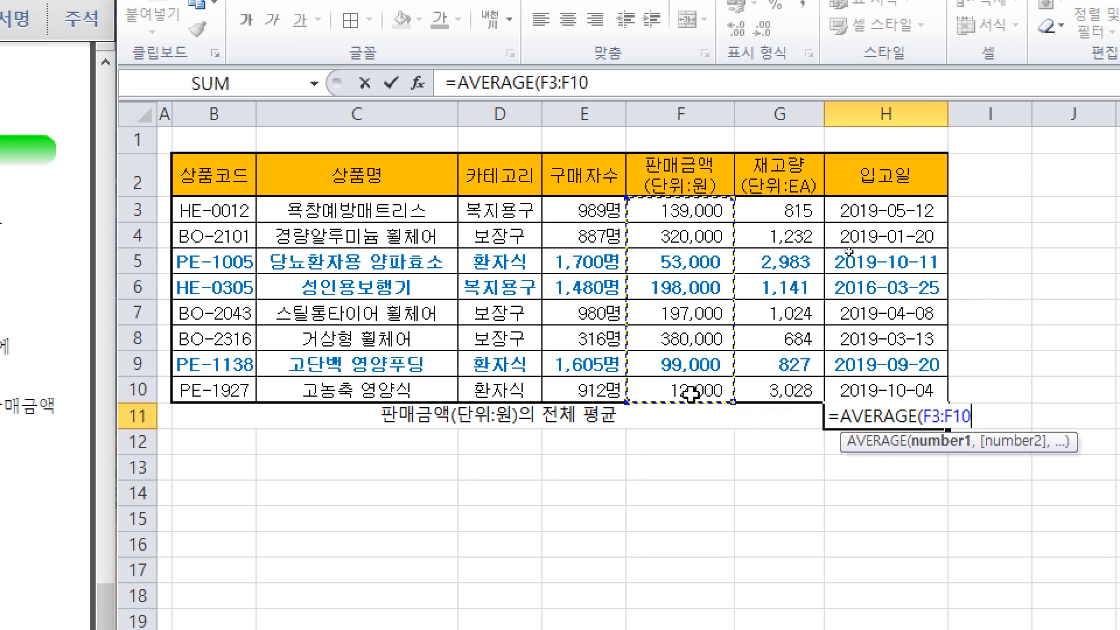
text())
key(Return)
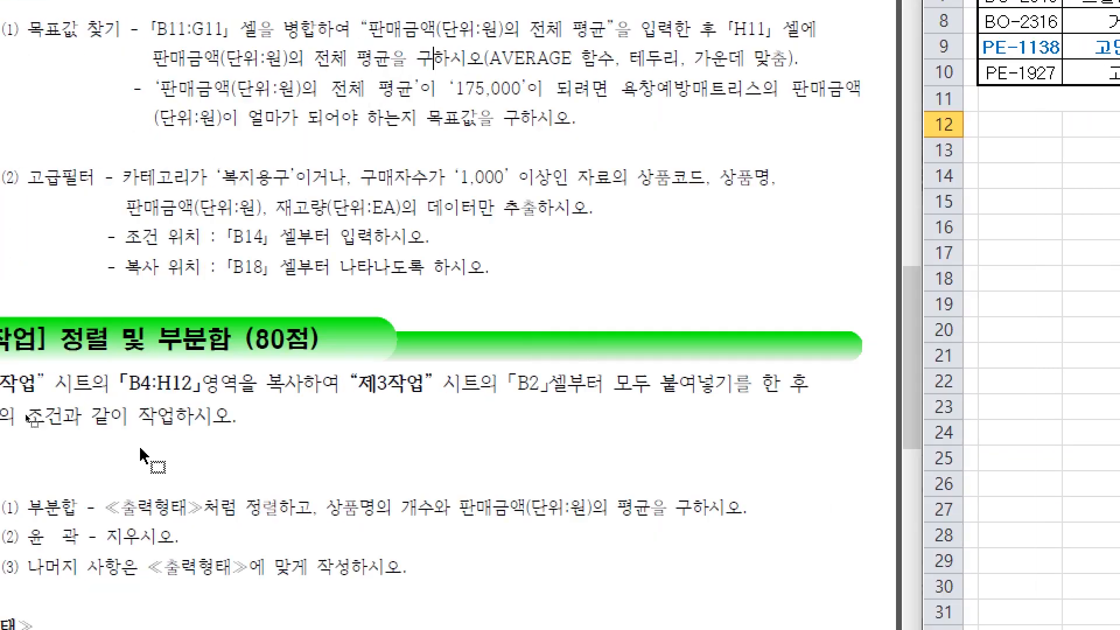
Apply all borders to the average row B11:H11, as the first 목표값 찾기 condition requires
click(504, 119)
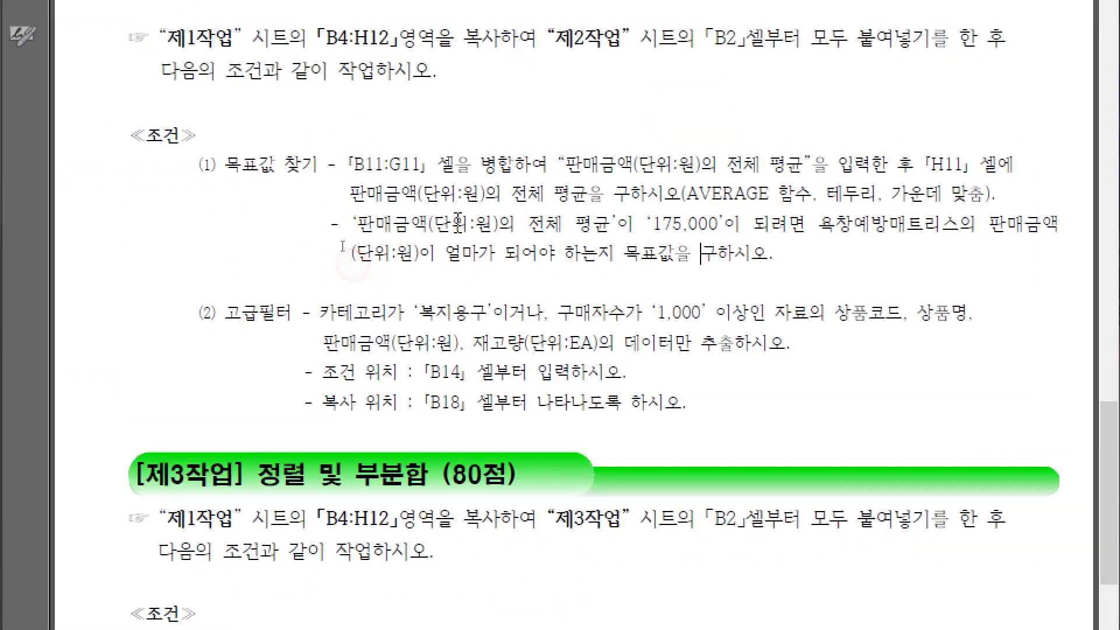
drag(834, 195, 878, 195)
drag(893, 196, 995, 198)
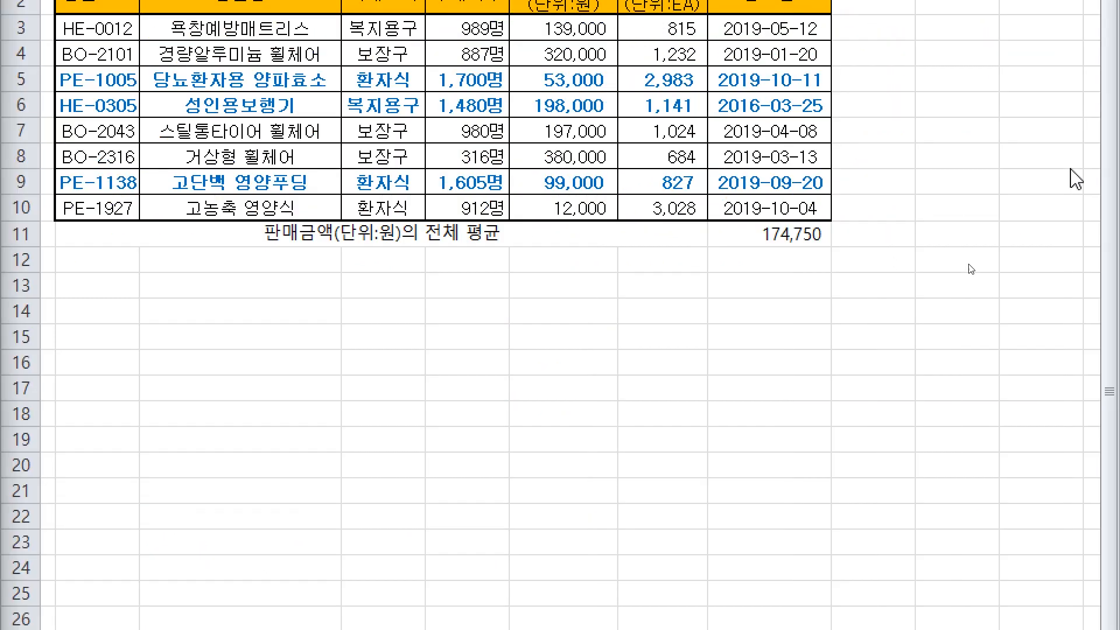
click(802, 232)
drag(527, 231, 737, 232)
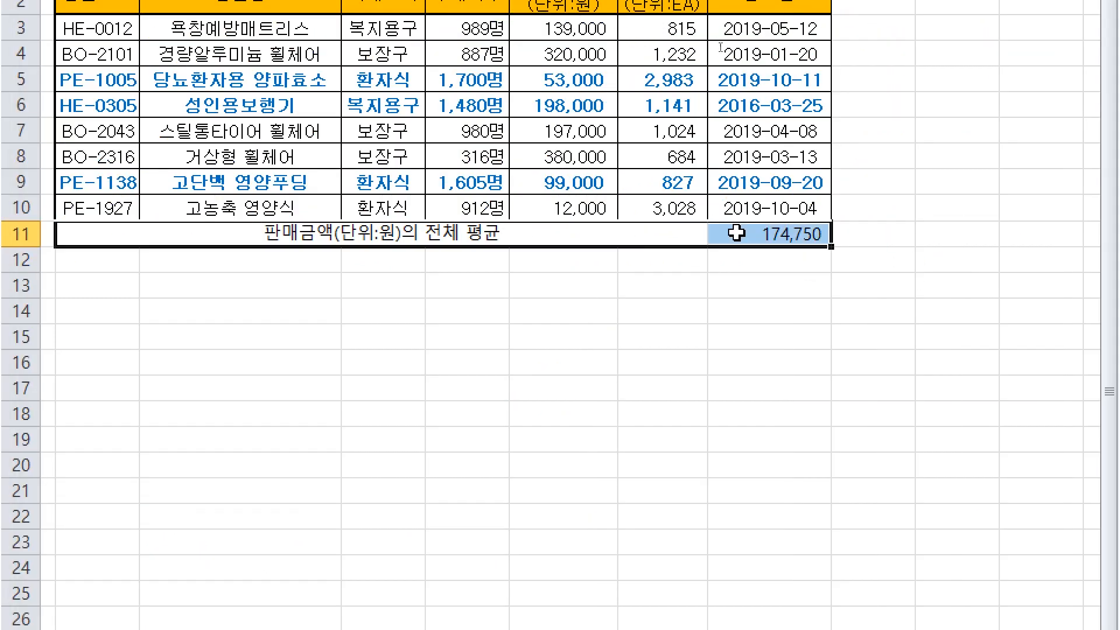
click(253, 124)
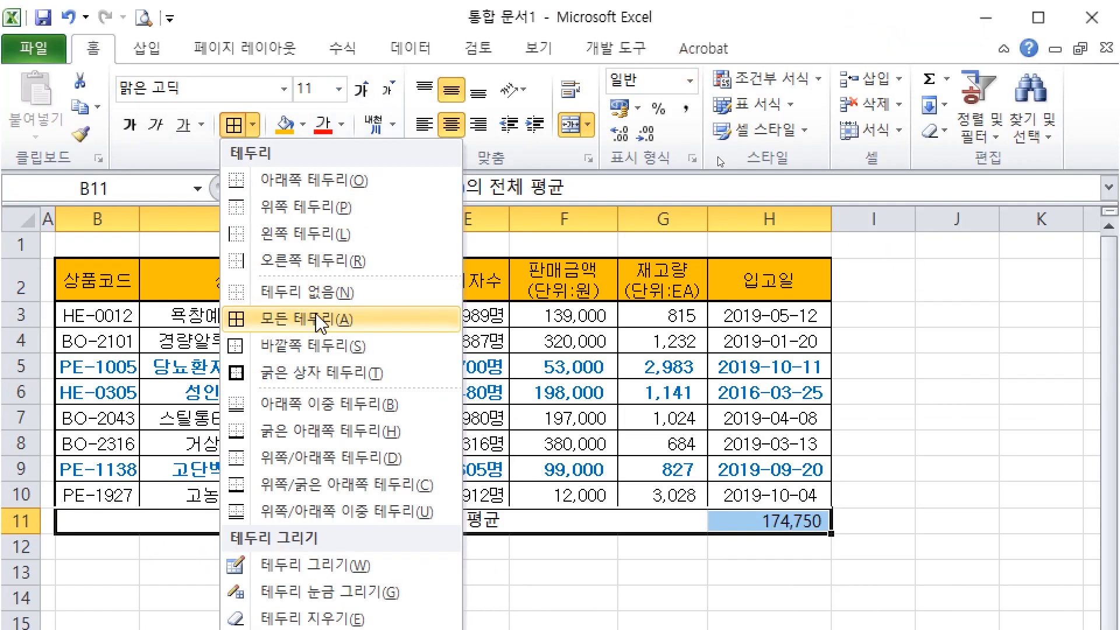
click(315, 315)
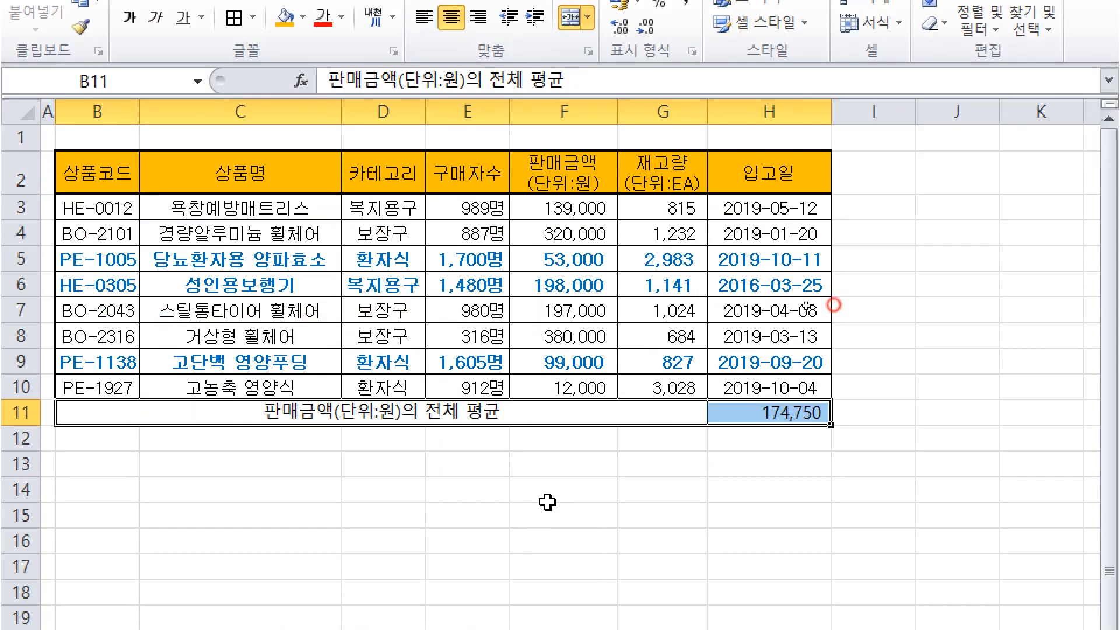
Check the exam PDF's second 목표값 찾기 condition for the target average and the product whose sales amount must change
click(547, 601)
click(517, 209)
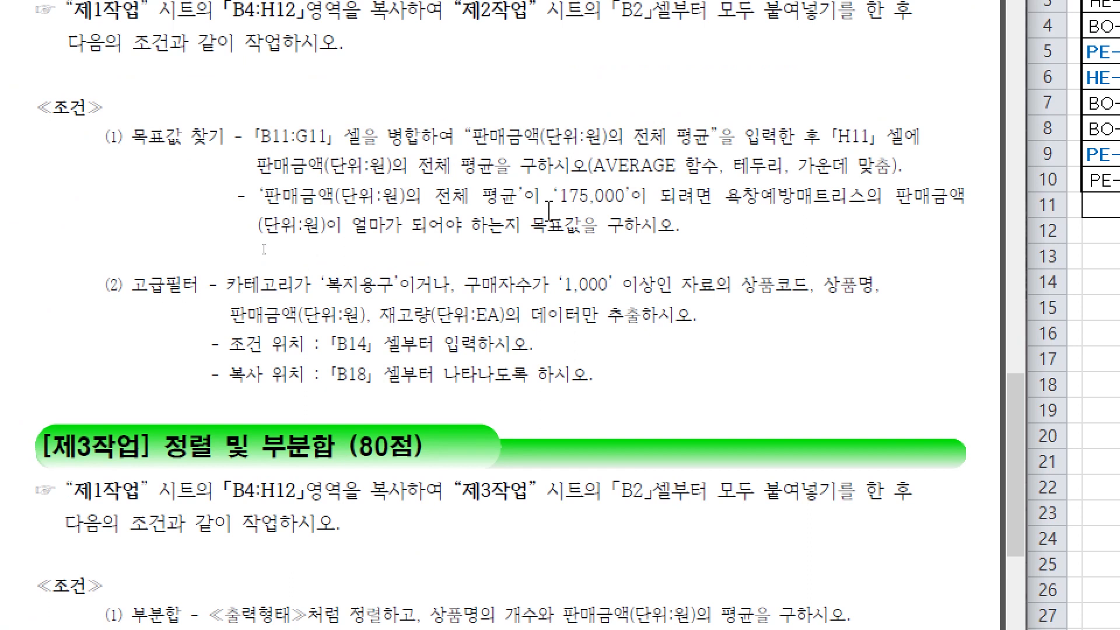
drag(445, 209, 635, 201)
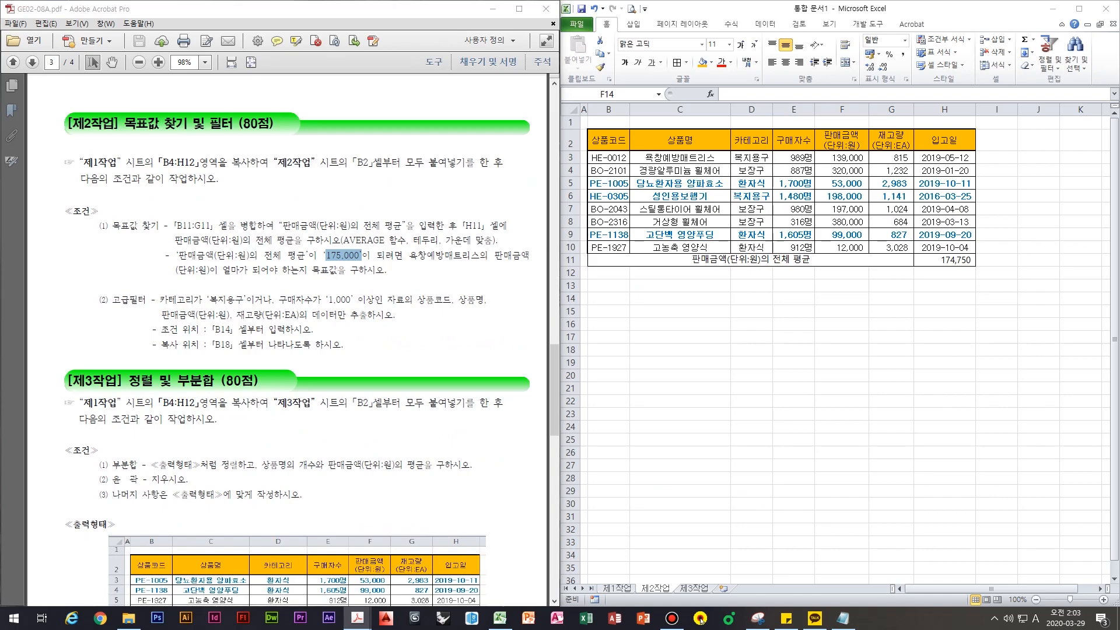
click(873, 366)
click(957, 261)
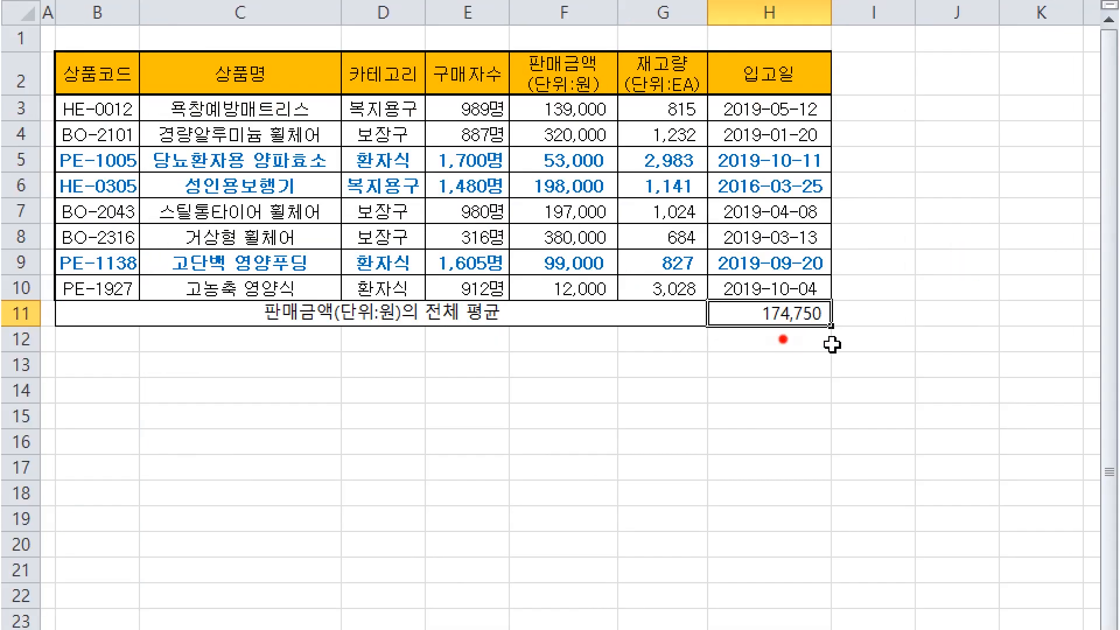
drag(783, 339, 758, 379)
mouse_move(801, 352)
mouse_down()
mouse_move(788, 374)
mouse_move(805, 386)
mouse_up()
mouse_move(848, 346)
mouse_down()
mouse_move(863, 376)
mouse_move(834, 389)
mouse_up()
drag(851, 349, 876, 354)
drag(888, 395, 874, 408)
drag(909, 369, 986, 385)
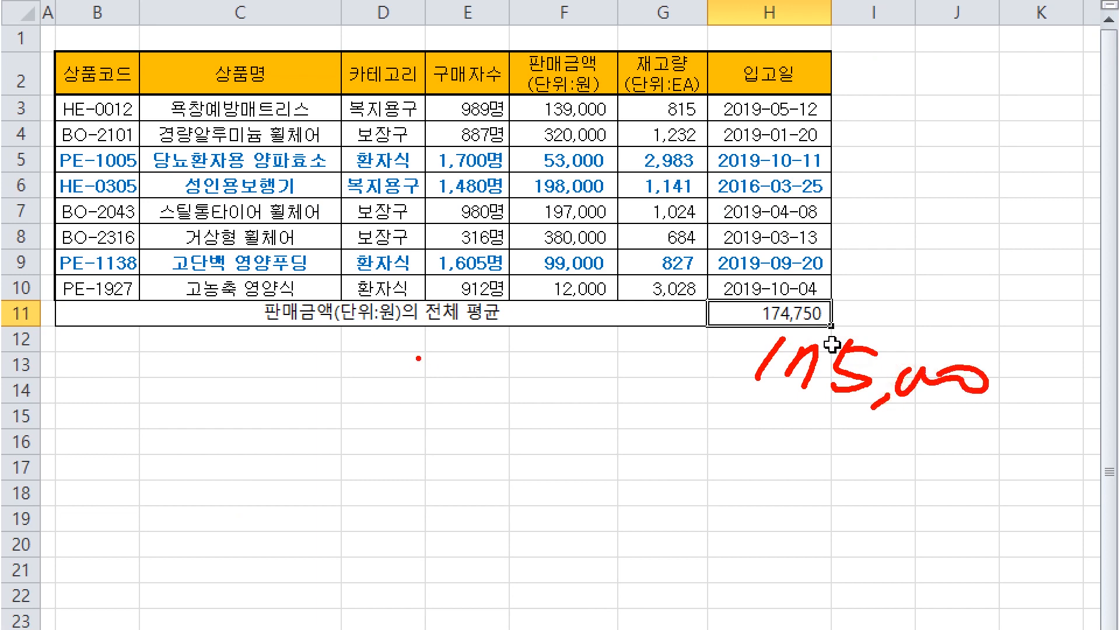
key(Escape)
key(alt+Tab)
drag(829, 312, 1002, 313)
click(974, 325)
drag(335, 335, 511, 337)
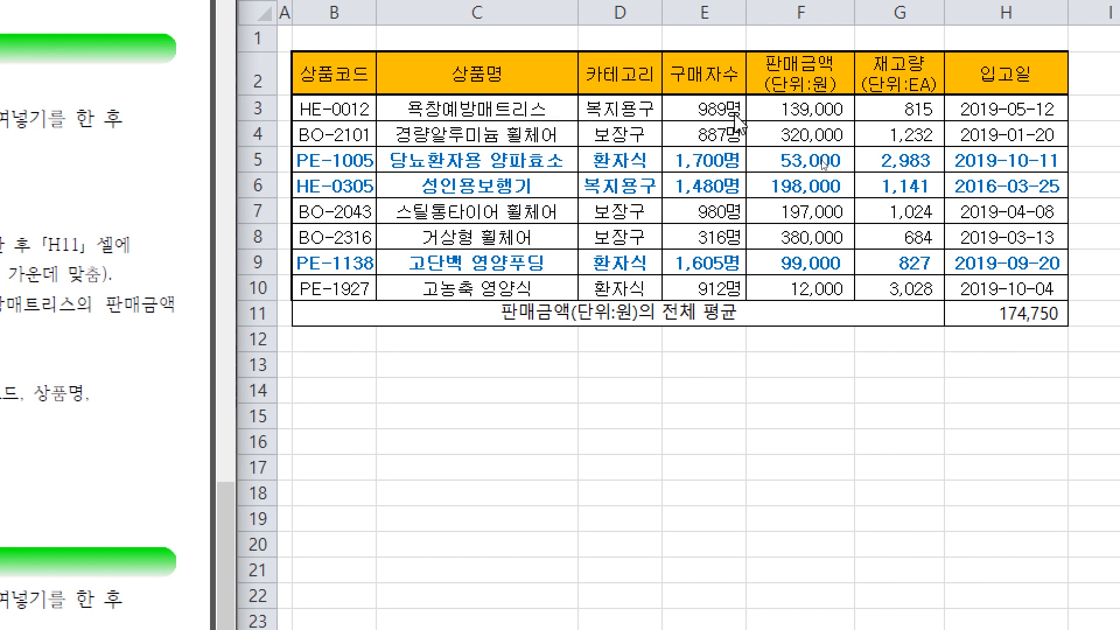
click(816, 112)
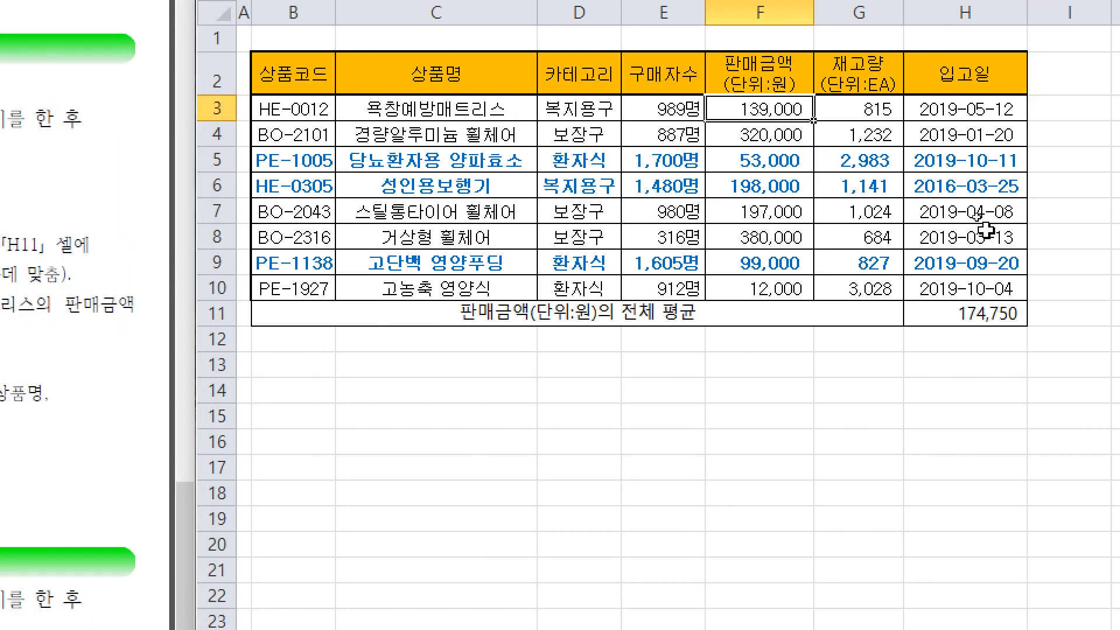
drag(787, 115, 689, 125)
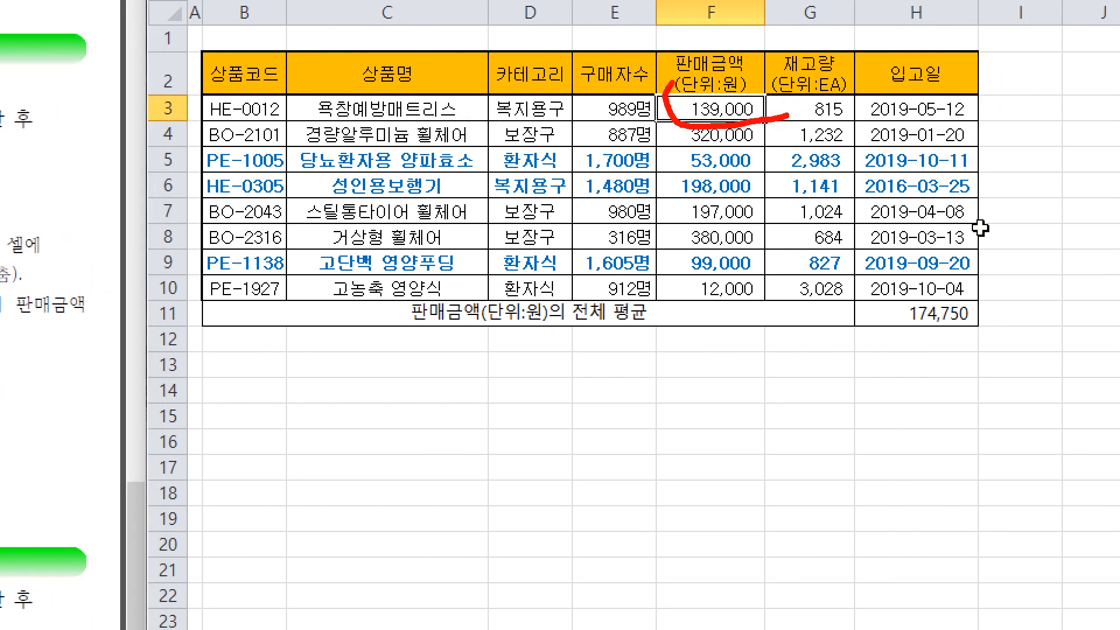
drag(672, 83, 765, 88)
mouse_move(725, 133)
mouse_down()
mouse_move(730, 280)
mouse_move(872, 321)
mouse_move(800, 336)
mouse_up()
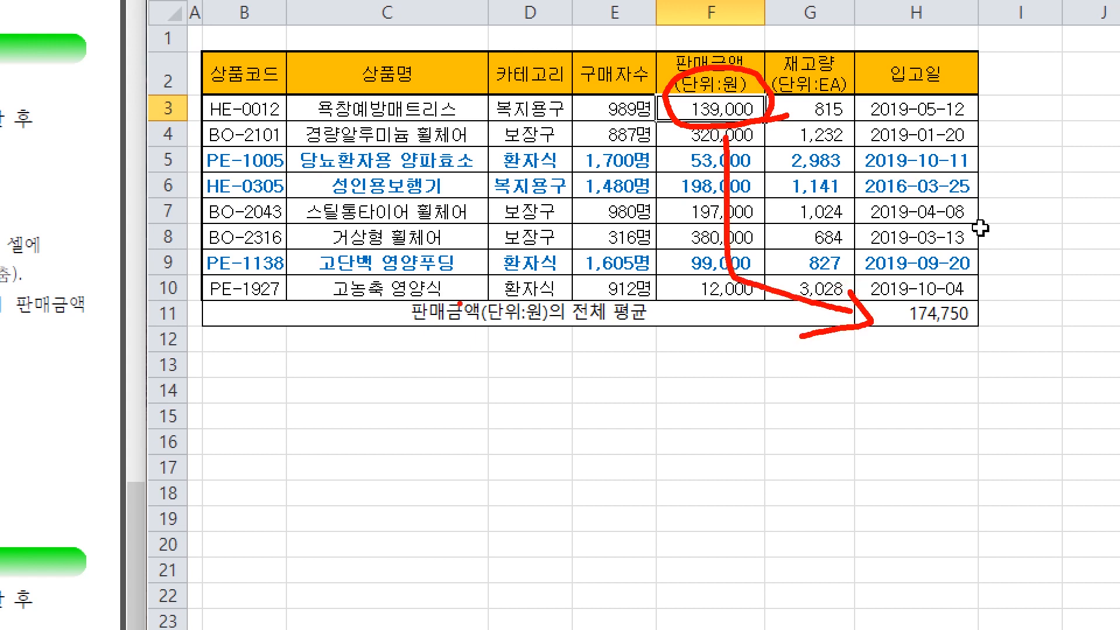
key(Escape)
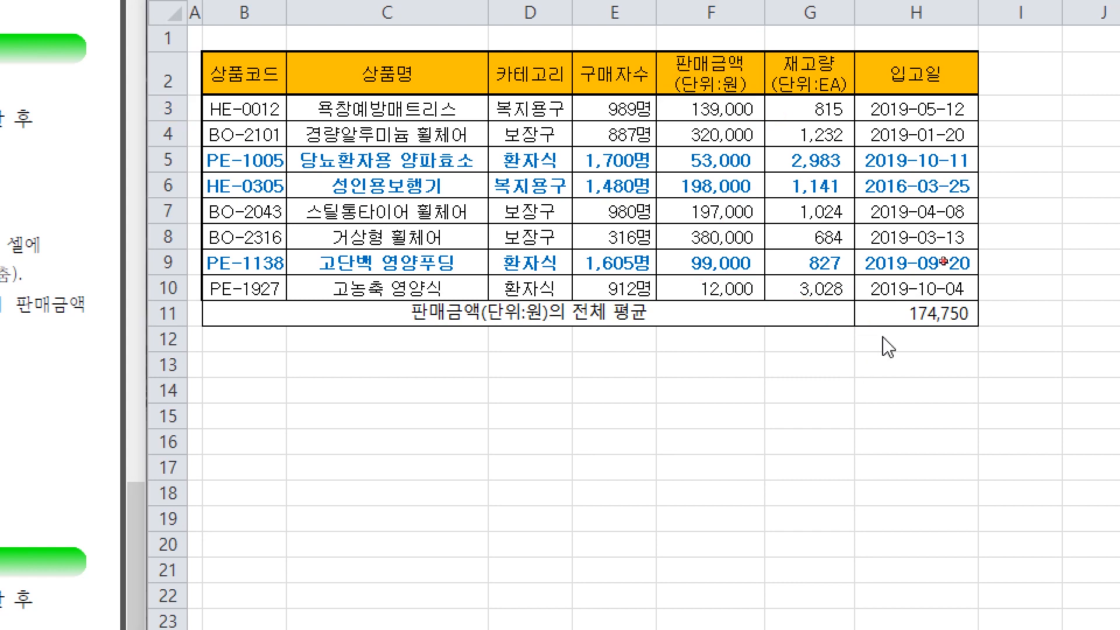
Run Goal Seek on the average formula in H11 with target value 175000, changing cell F3, and accept the solution
click(912, 318)
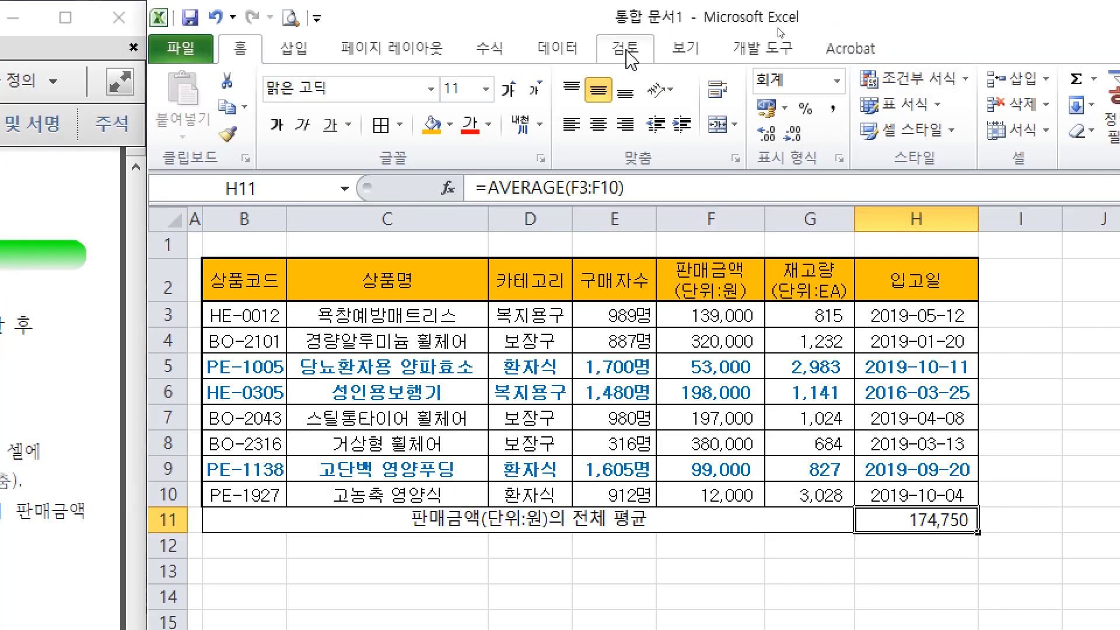
click(557, 48)
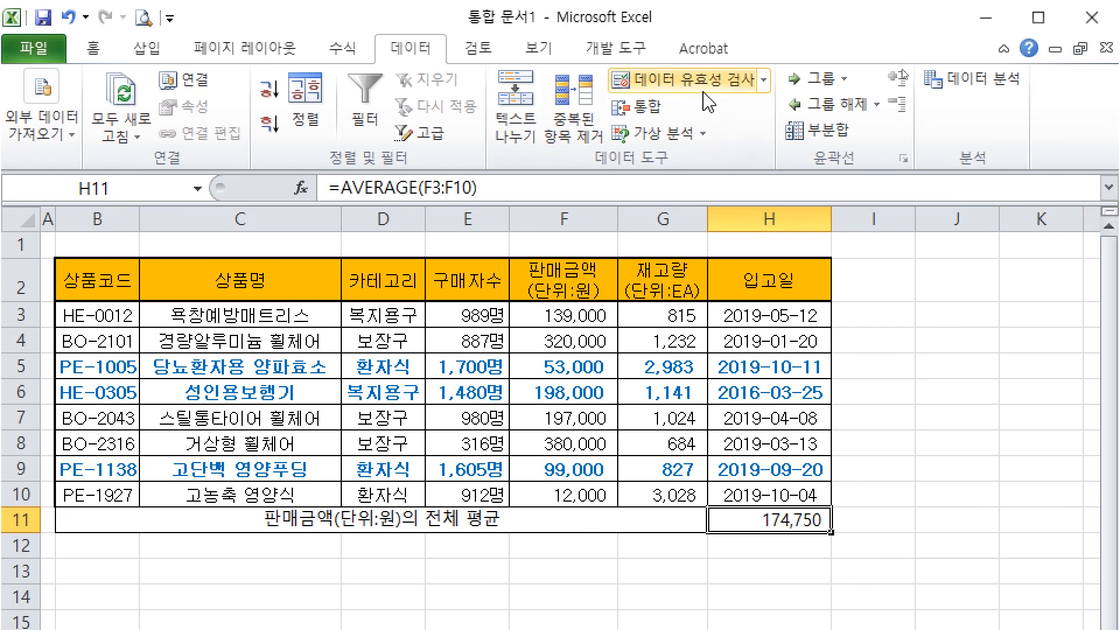
click(707, 133)
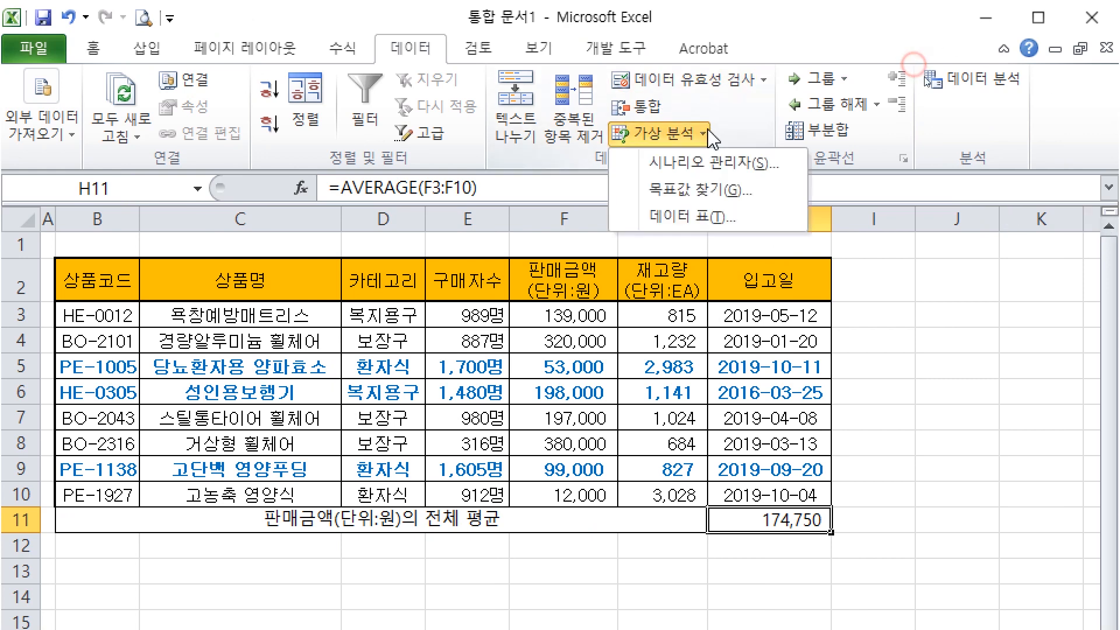
click(749, 200)
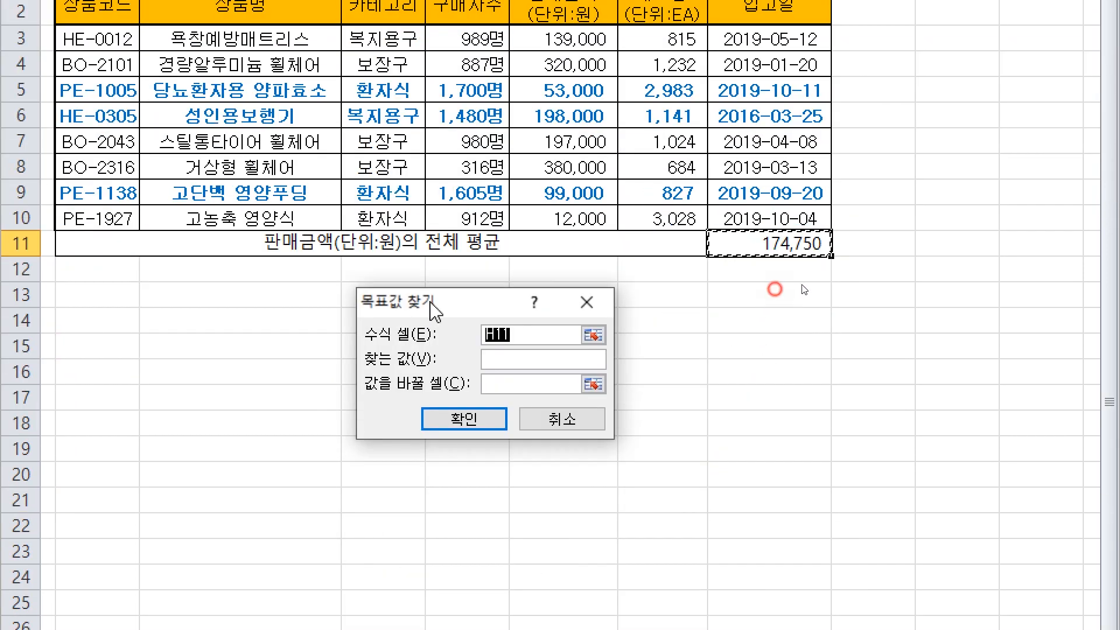
drag(435, 310, 490, 300)
key(Tab)
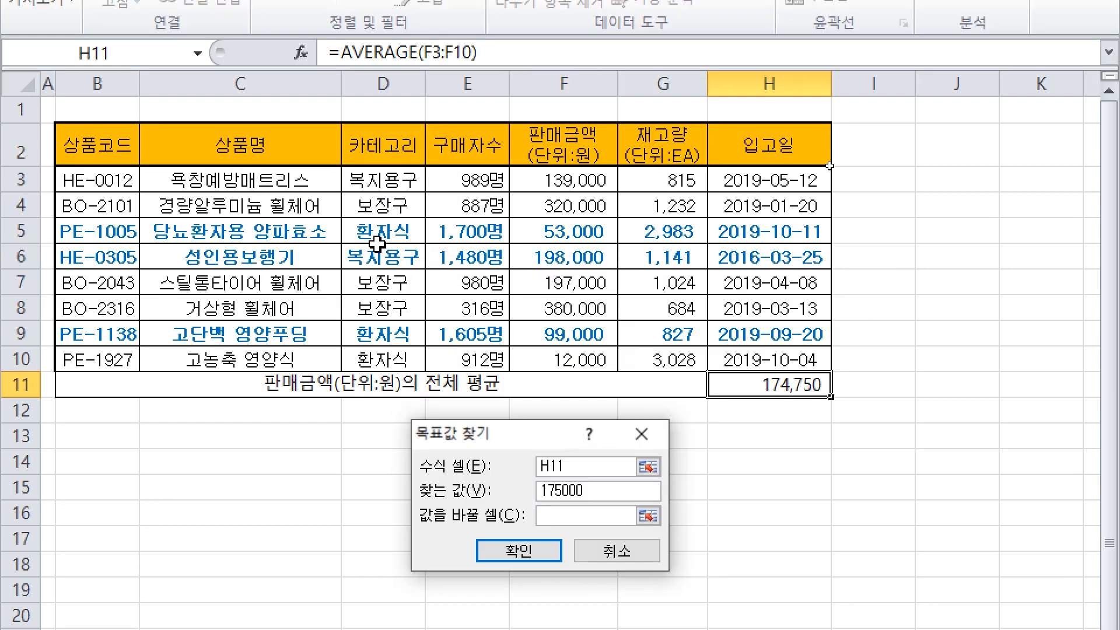
click(560, 182)
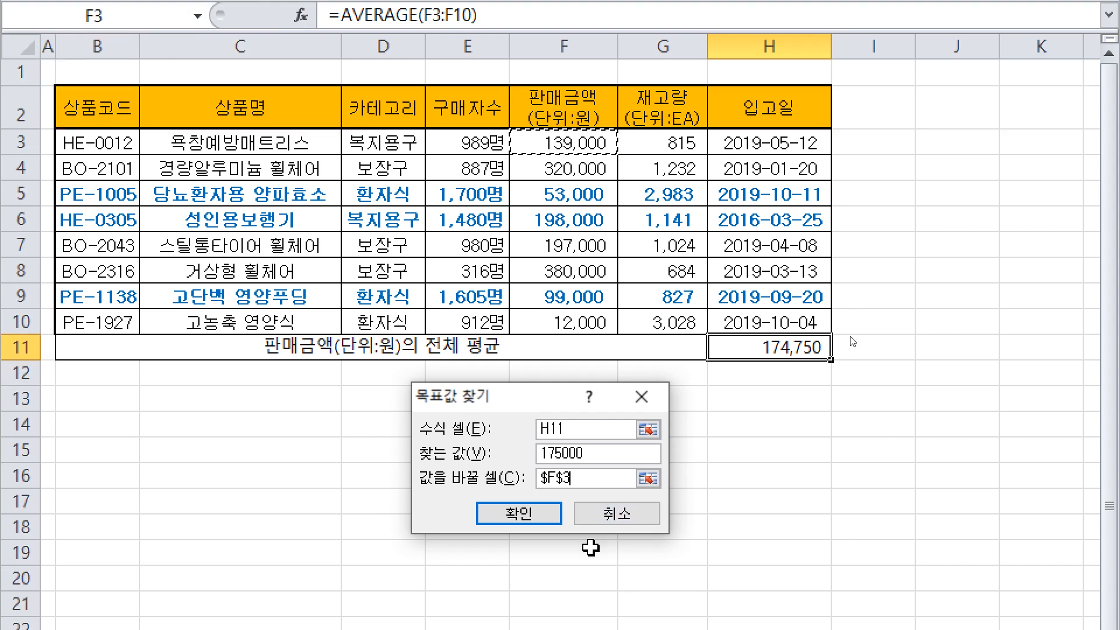
click(517, 512)
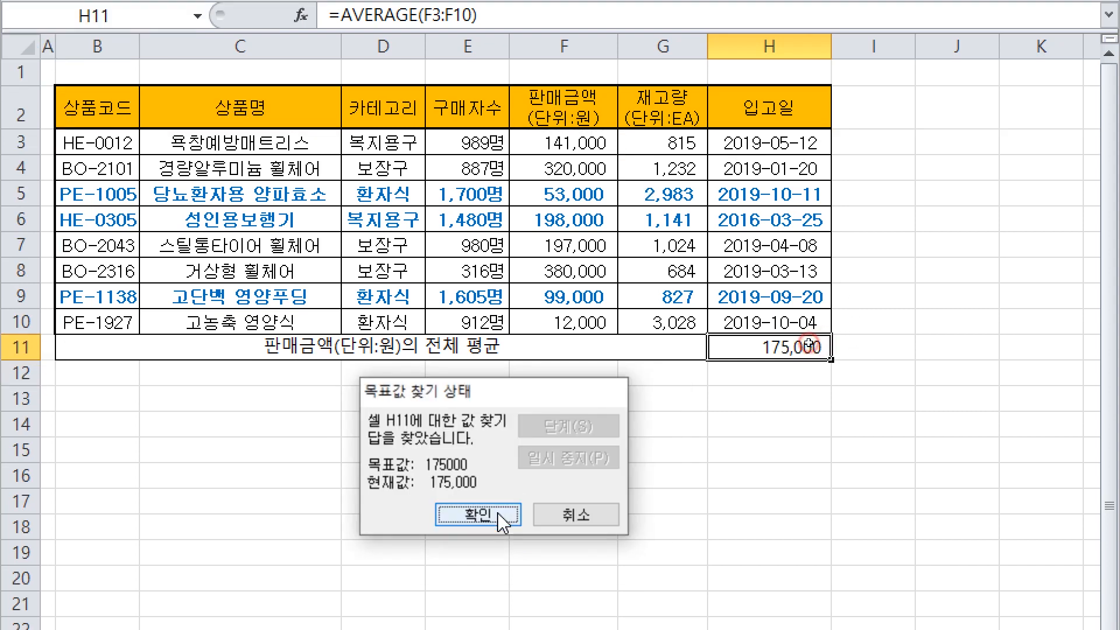
click(490, 513)
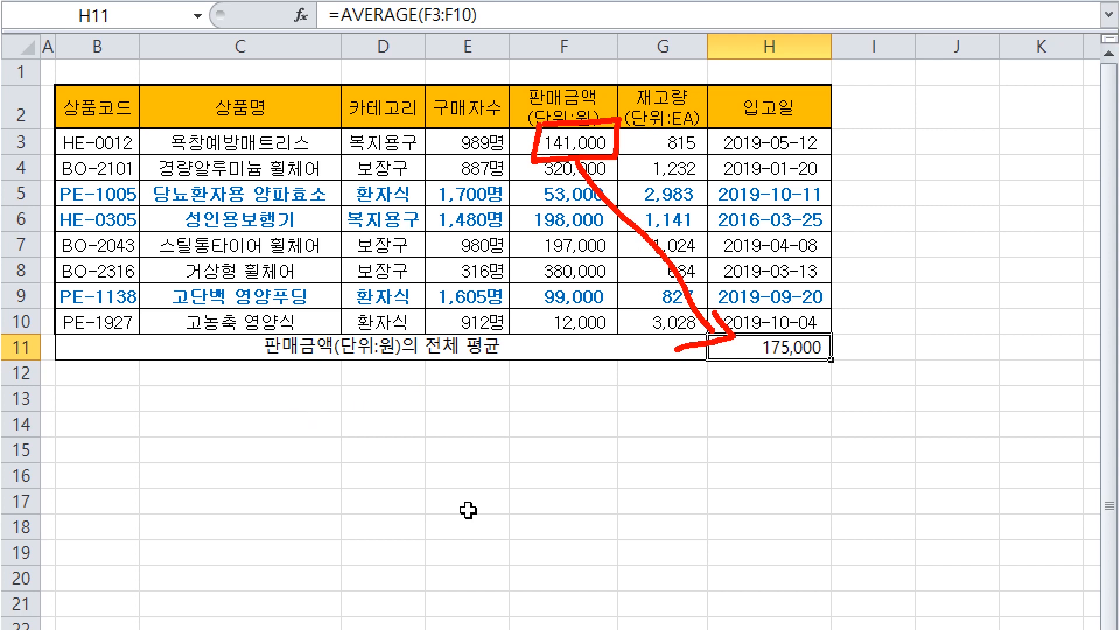
mouse_move(366, 390)
mouse_down()
mouse_move(328, 432)
mouse_move(373, 439)
mouse_up()
mouse_move(399, 395)
mouse_down()
mouse_move(389, 460)
mouse_move(445, 444)
mouse_up()
mouse_move(439, 396)
mouse_down()
mouse_move(438, 460)
mouse_move(462, 434)
mouse_up()
mouse_move(473, 401)
mouse_down()
mouse_move(470, 436)
mouse_move(492, 440)
mouse_up()
drag(510, 406, 503, 463)
drag(544, 414, 546, 457)
drag(603, 406, 589, 444)
click(588, 463)
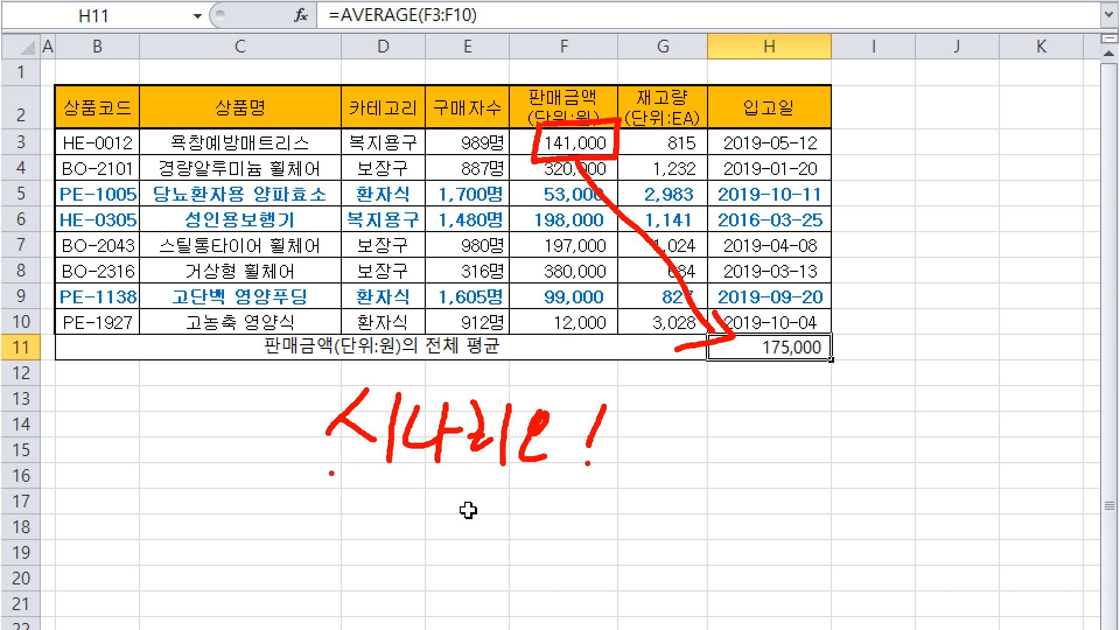
drag(335, 464, 601, 464)
click(454, 521)
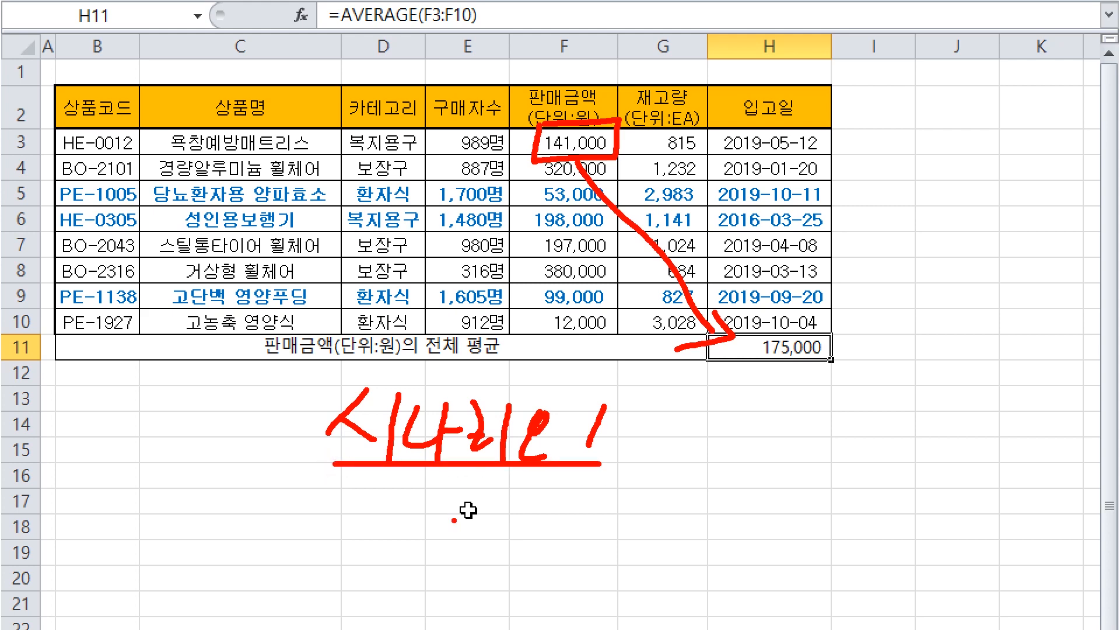
key(Escape)
Copy the 카테고리 and 구매자수 headings from D2:E2 into the advanced filter's criteria area starting at B14
click(693, 381)
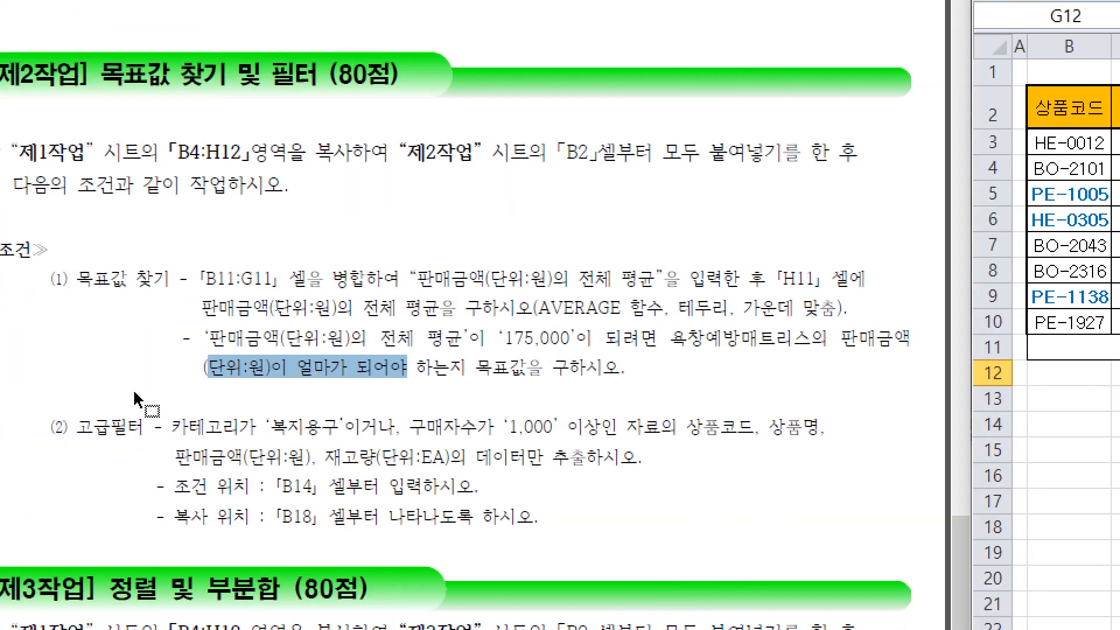
click(410, 427)
scroll(415, 457, down, 3)
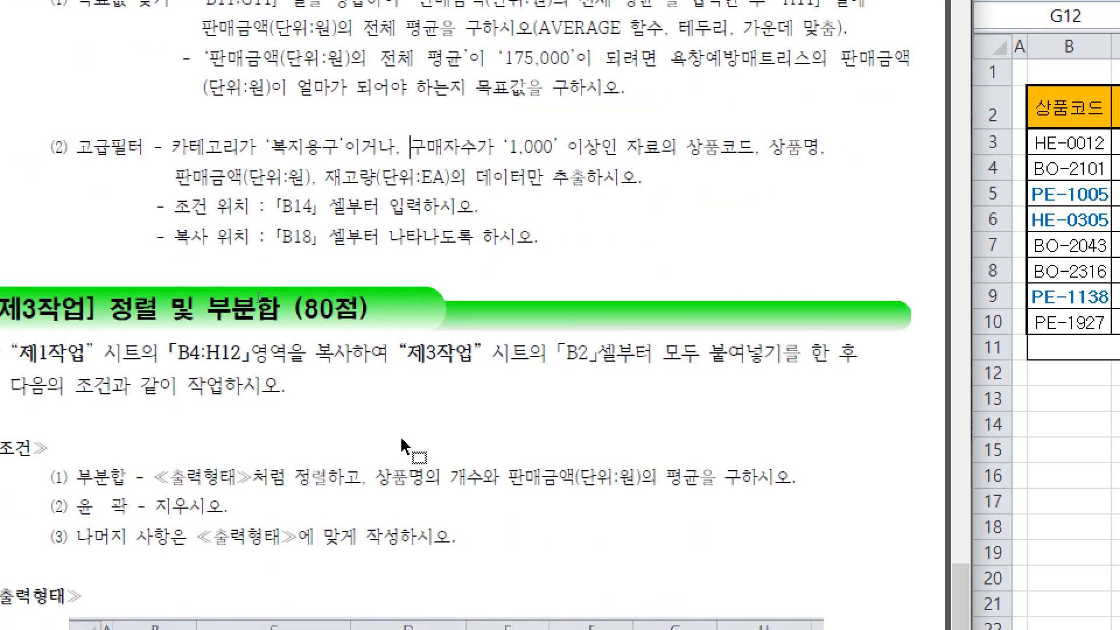
drag(271, 267, 519, 269)
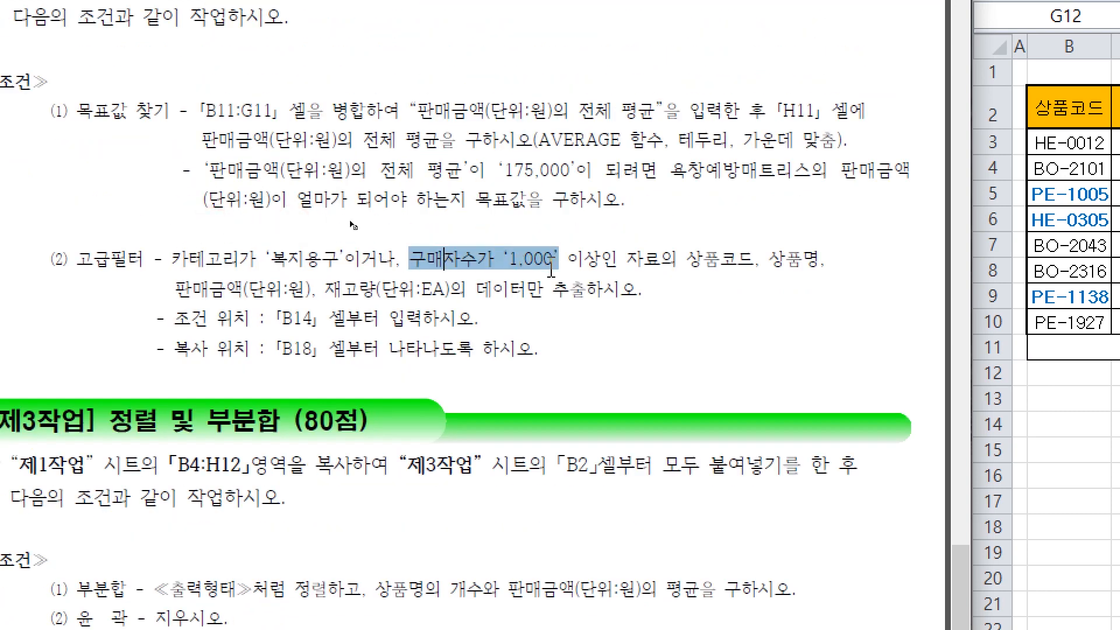
drag(171, 259, 222, 259)
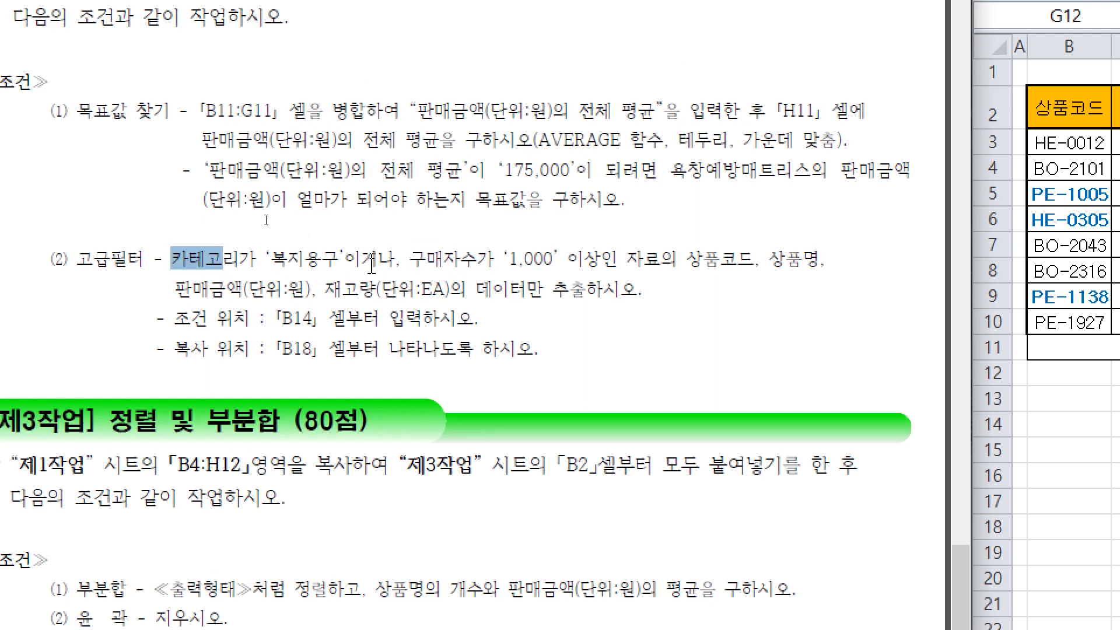
drag(432, 269, 478, 273)
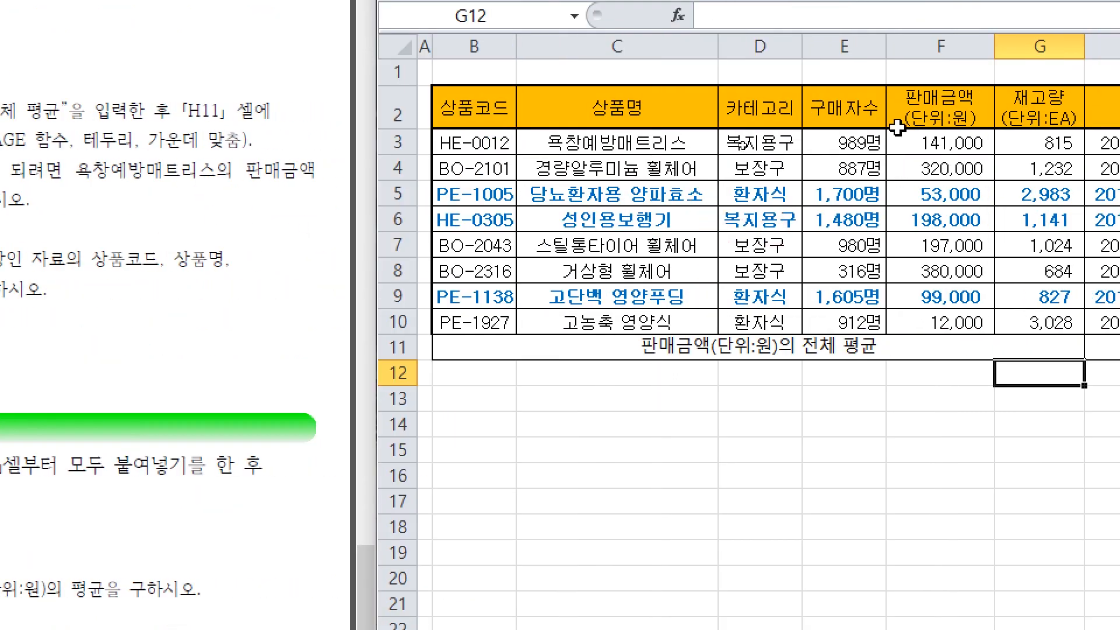
click(737, 114)
drag(753, 111, 850, 108)
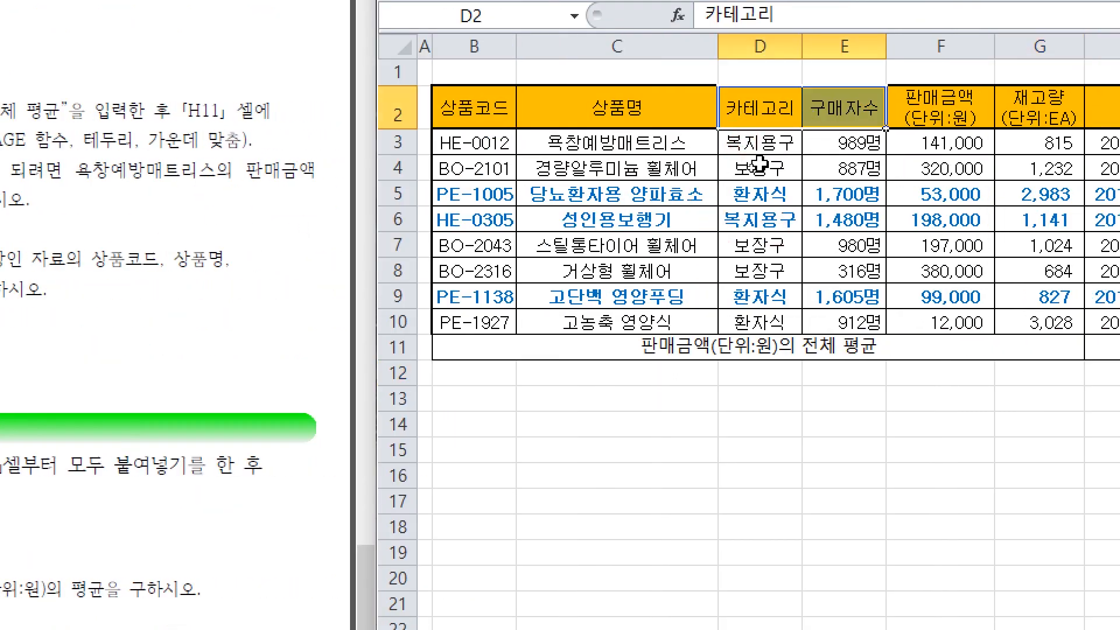
key(ctrl+c)
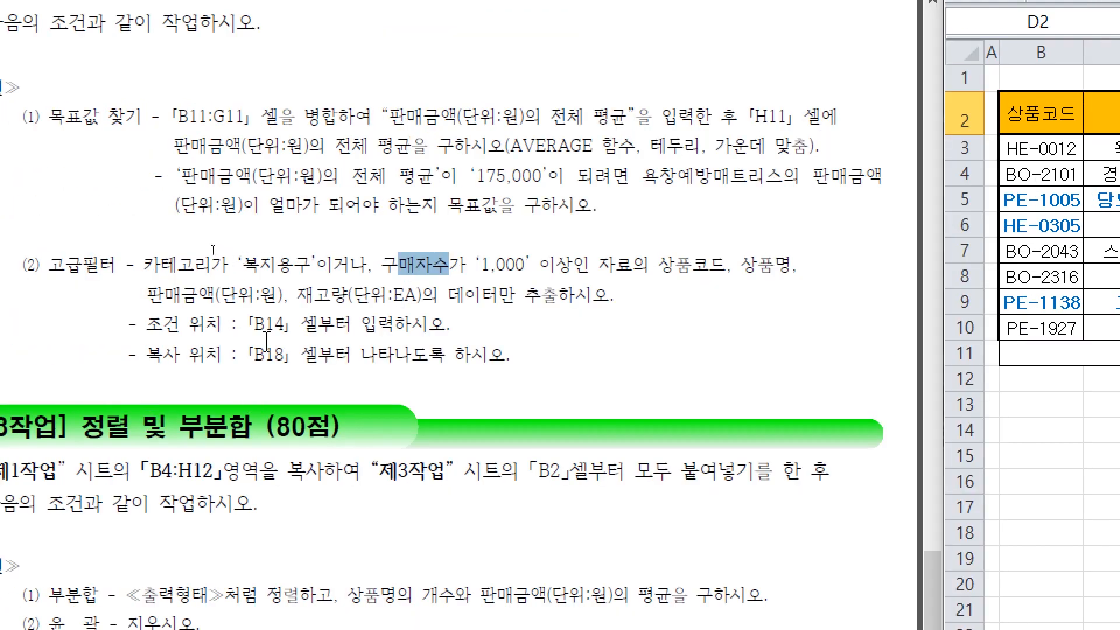
click(1041, 430)
key(ctrl+v)
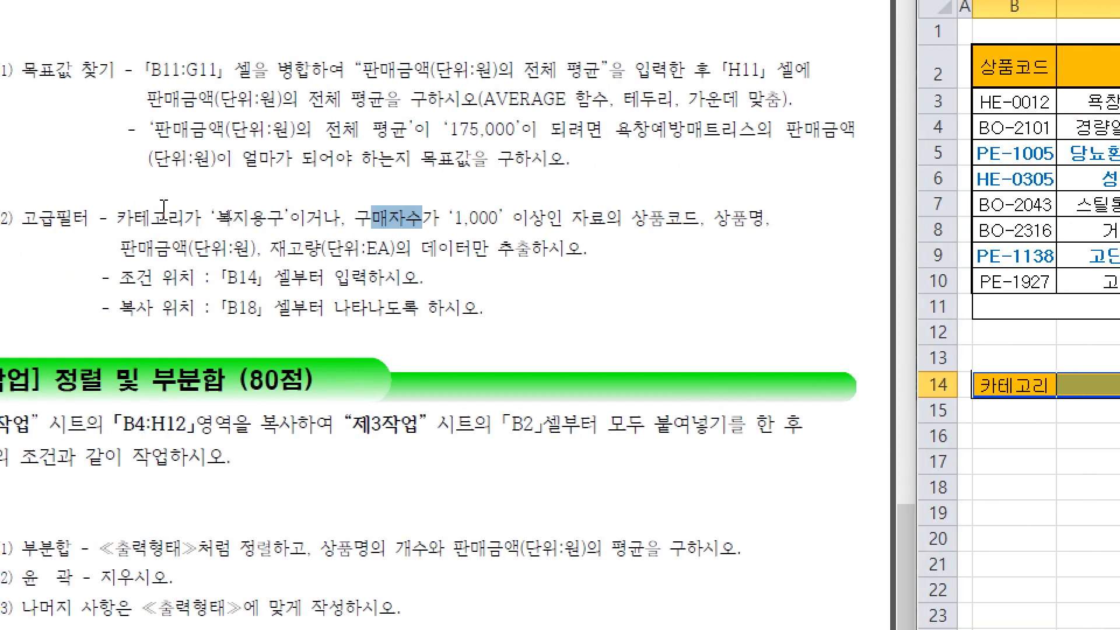
drag(289, 219, 352, 239)
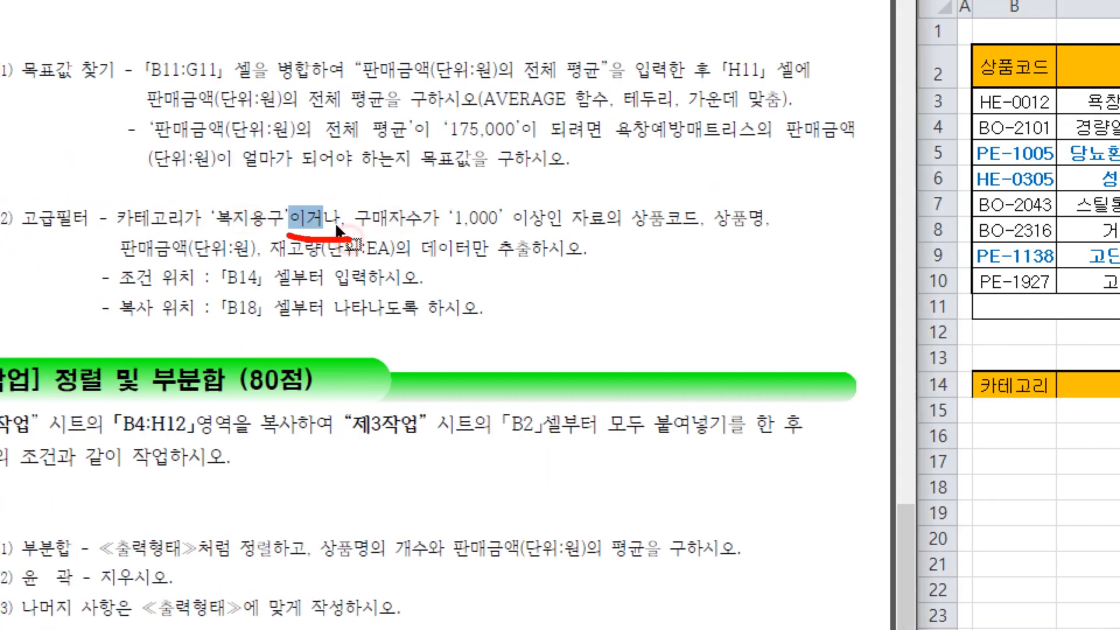
mouse_move(535, 263)
mouse_down()
mouse_move(598, 259)
mouse_move(601, 283)
mouse_move(709, 282)
mouse_move(737, 315)
mouse_up()
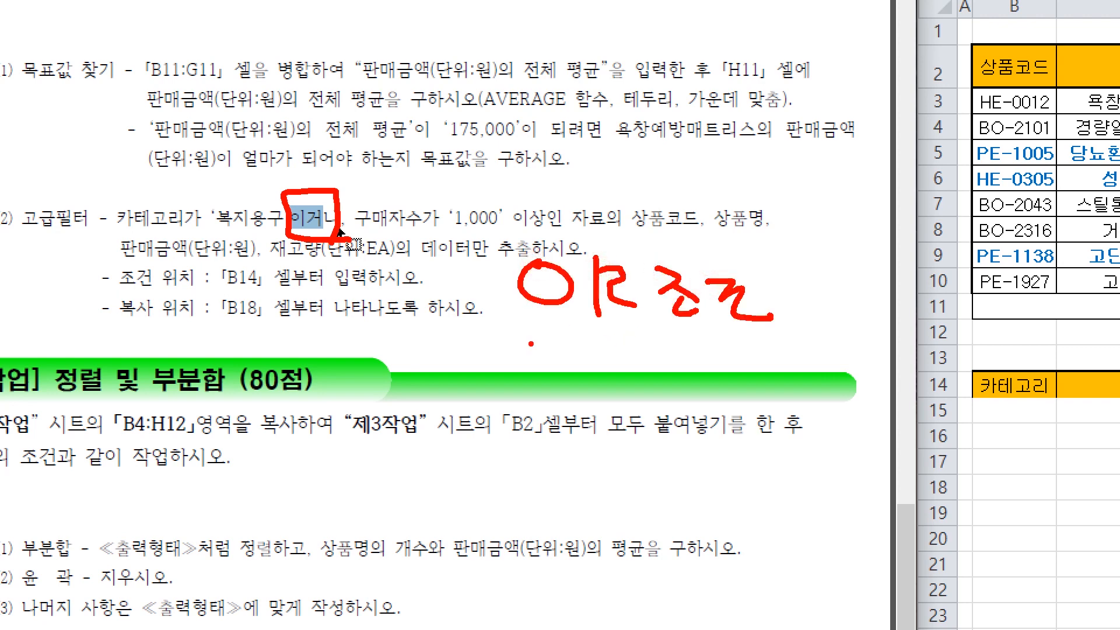
drag(434, 350, 474, 379)
mouse_move(480, 350)
mouse_down()
mouse_move(499, 368)
mouse_move(557, 369)
mouse_up()
drag(550, 350, 549, 386)
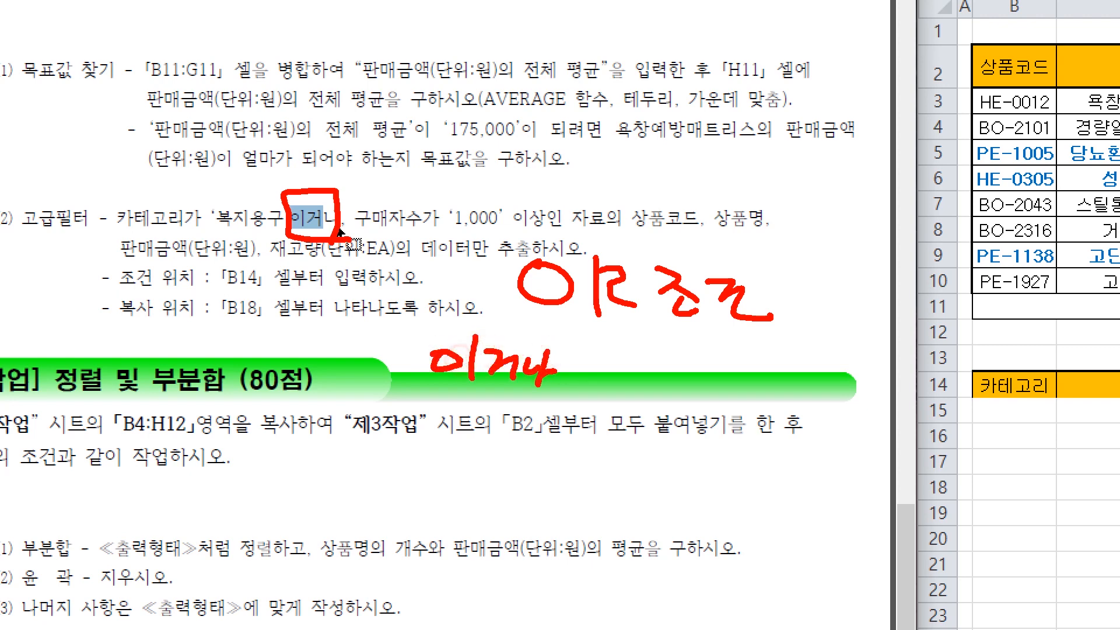
drag(611, 380, 647, 399)
drag(654, 353, 682, 376)
drag(656, 383, 668, 387)
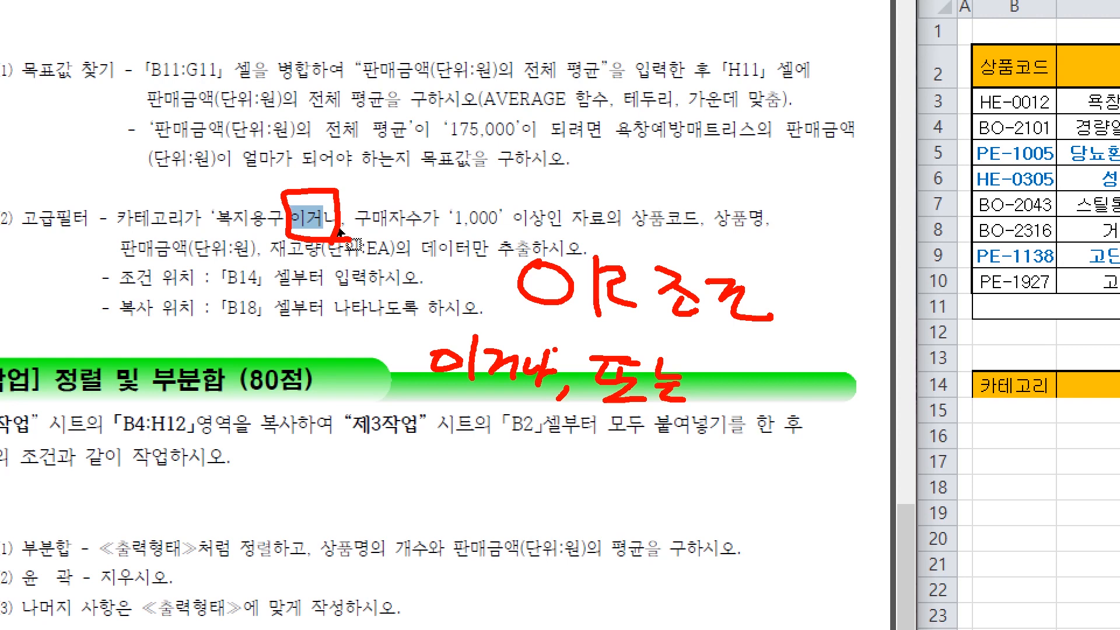
drag(722, 409, 700, 430)
drag(747, 358, 725, 396)
drag(792, 357, 793, 409)
drag(796, 389, 811, 388)
drag(840, 356, 841, 388)
drag(843, 356, 852, 374)
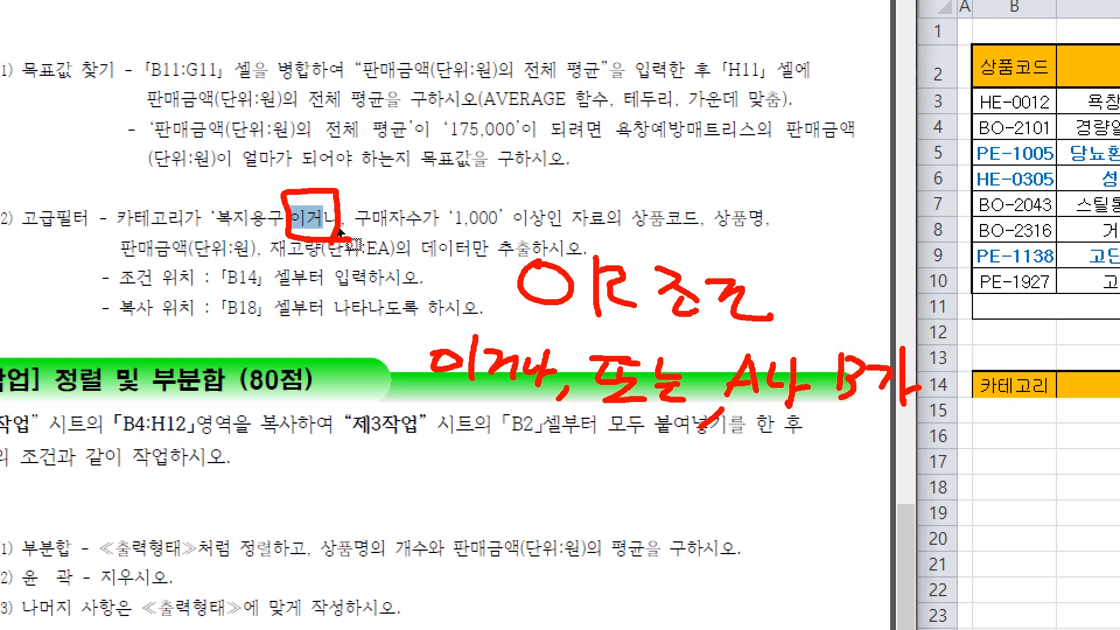
mouse_move(421, 497)
mouse_down()
mouse_move(448, 483)
mouse_move(499, 494)
mouse_up()
drag(495, 462, 551, 500)
mouse_move(553, 485)
mouse_down()
mouse_move(648, 490)
mouse_move(677, 476)
mouse_move(698, 499)
mouse_up()
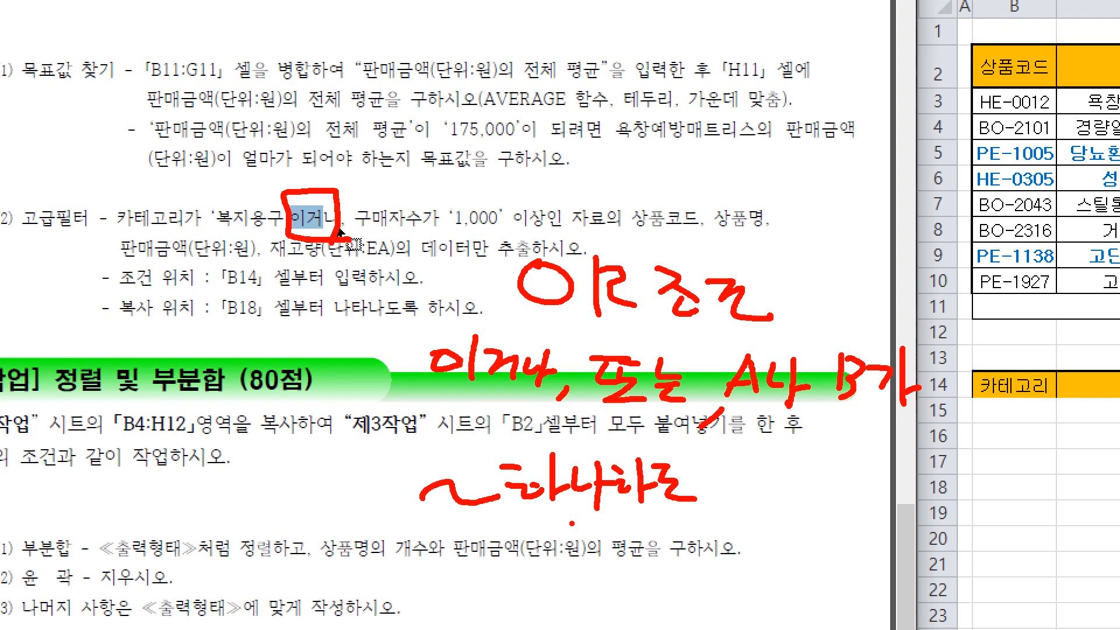
key(Escape)
Enter the OR criteria on separate rows: 복지용구 in B15 under 카테고리 and >=1000 in C16 under 구매자수
click(895, 404)
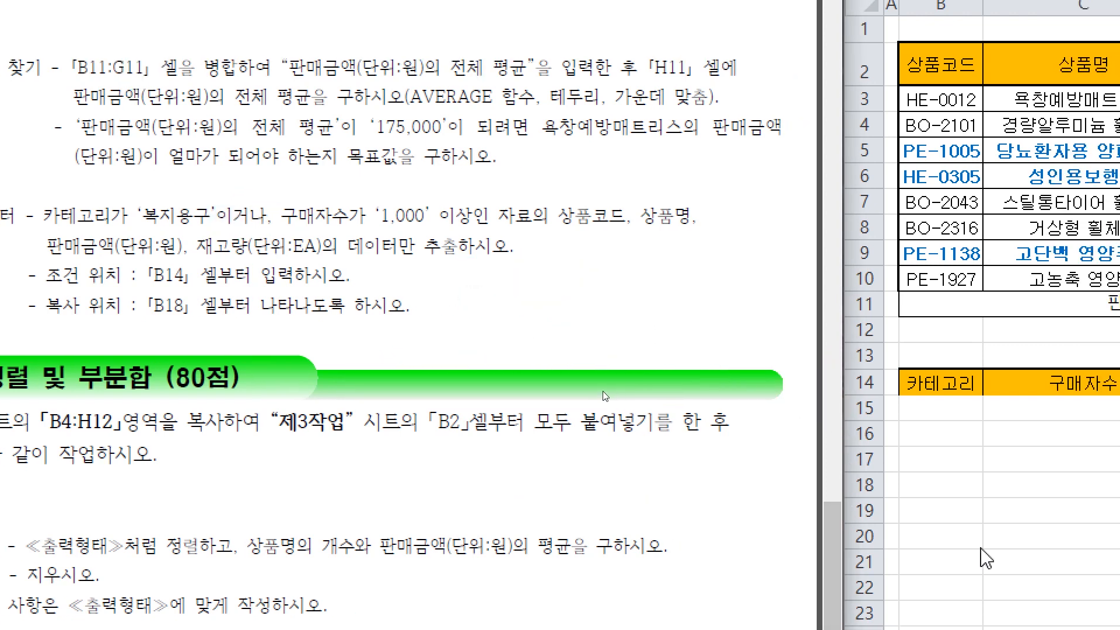
click(953, 248)
text(qhrwl)
key(Escape)
text(복지용구)
key(Return)
key(Right)
text(0)
key(Escape)
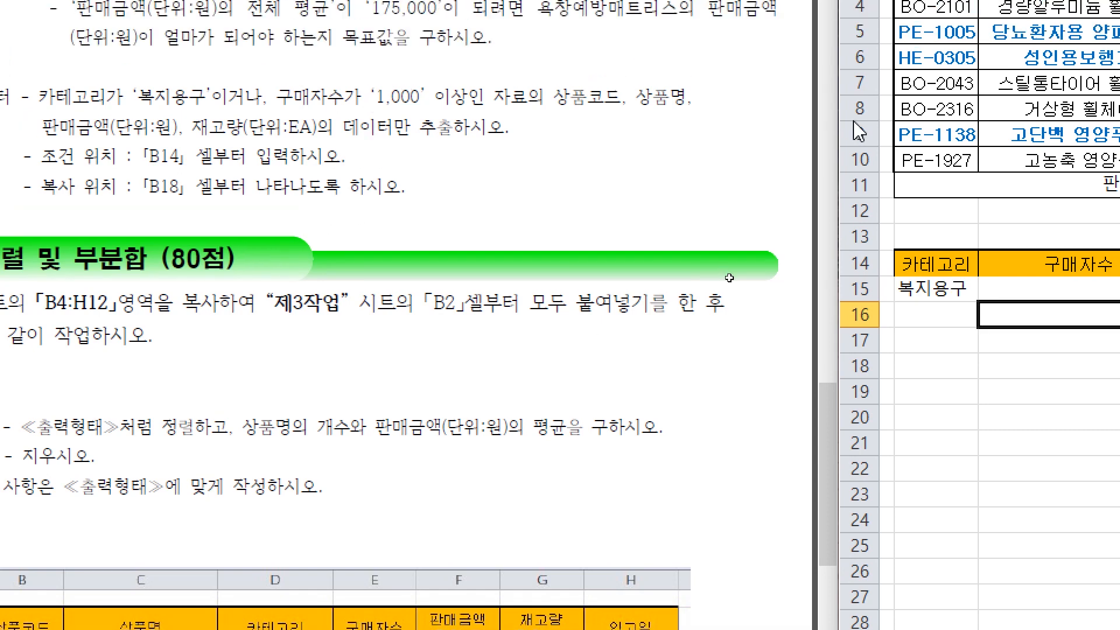
text(>=1000)
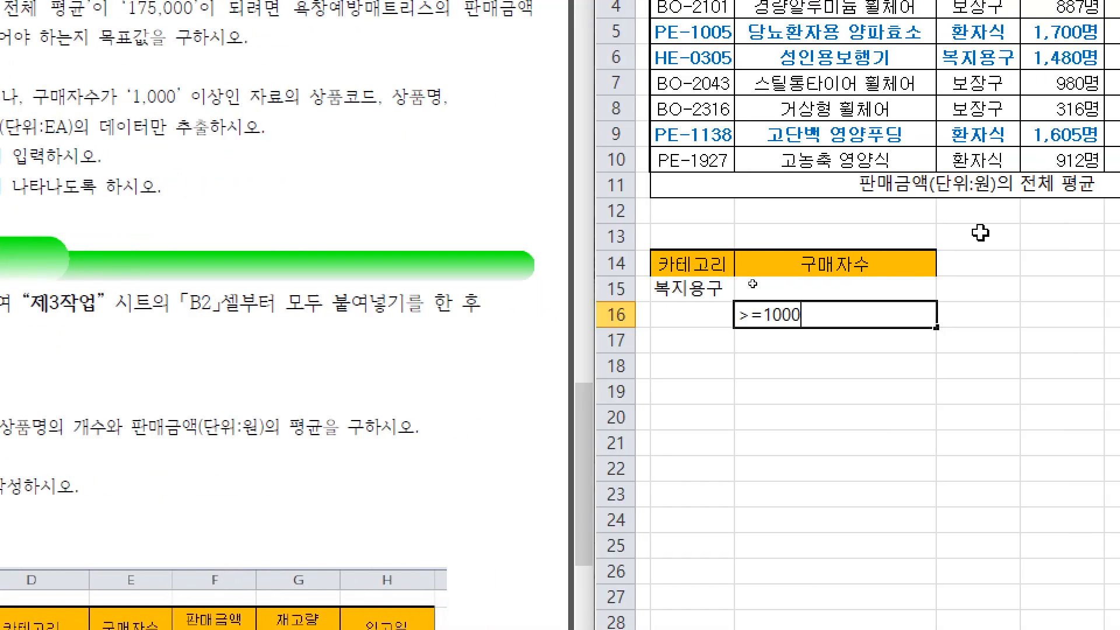
key(Return)
click(773, 370)
click(779, 290)
click(805, 336)
click(695, 291)
click(764, 314)
click(777, 295)
click(612, 309)
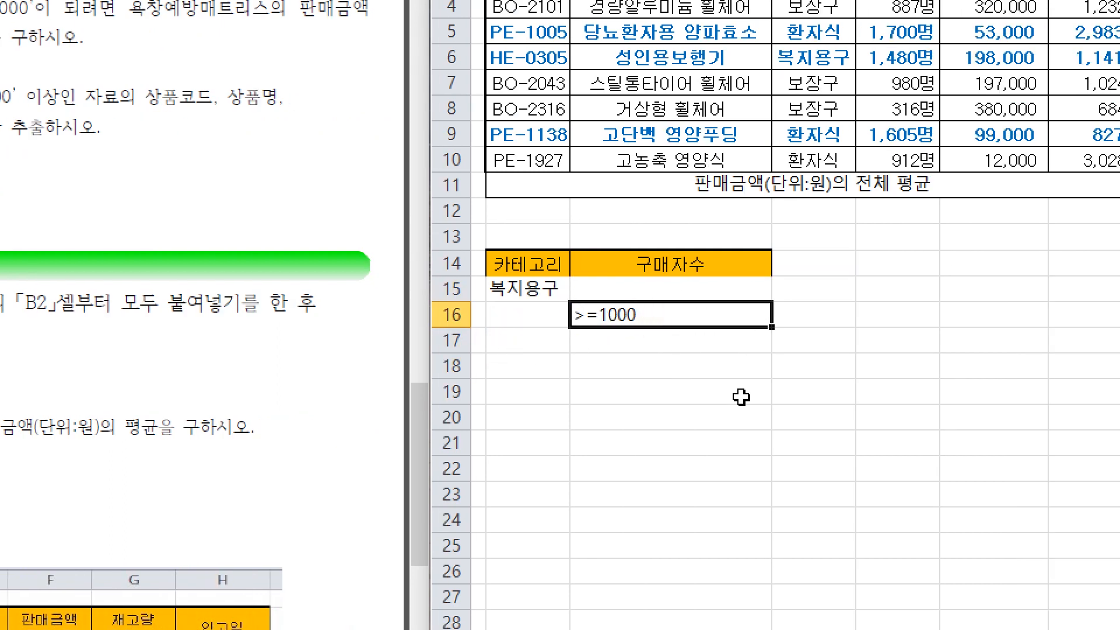
drag(830, 262, 868, 309)
drag(869, 257, 888, 306)
drag(918, 255, 955, 303)
drag(951, 272, 985, 295)
drag(978, 296, 1017, 318)
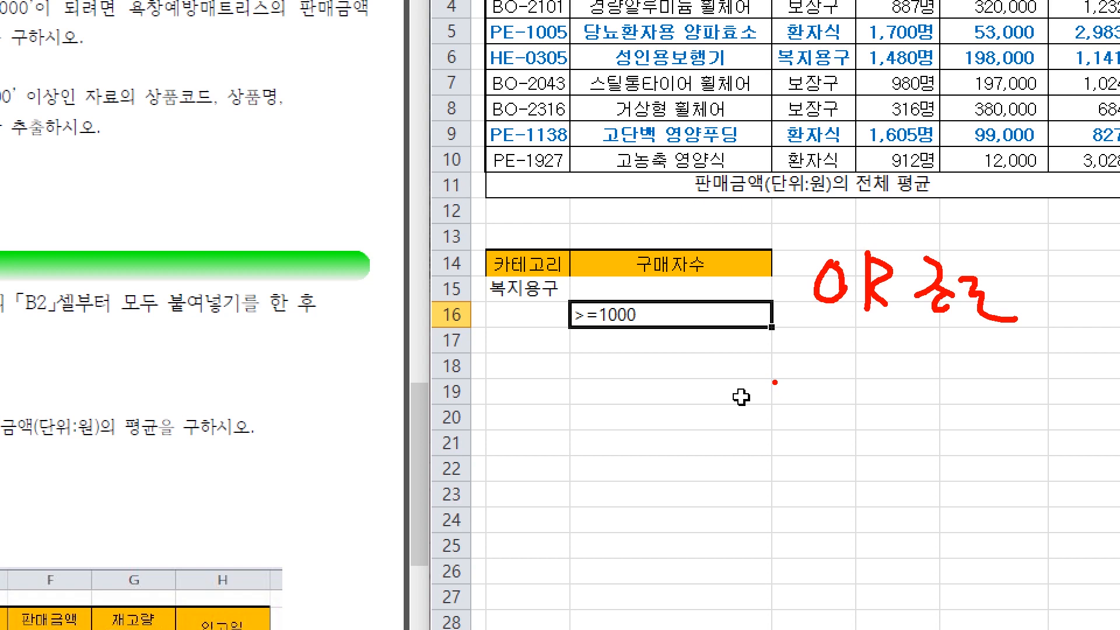
key(Escape)
Move the >=1000 criterion from C16 to C15, placing it on the same row as 복지용구 as an AND condition
drag(647, 328, 641, 287)
click(665, 332)
drag(822, 242, 791, 311)
mouse_move(822, 251)
mouse_down()
mouse_move(834, 311)
mouse_move(829, 288)
mouse_up()
mouse_move(858, 260)
mouse_down()
mouse_move(849, 308)
mouse_move(877, 299)
mouse_up()
mouse_move(881, 260)
mouse_down()
mouse_move(879, 306)
mouse_move(898, 306)
mouse_up()
mouse_move(902, 257)
mouse_down()
mouse_move(921, 291)
mouse_move(904, 315)
mouse_up()
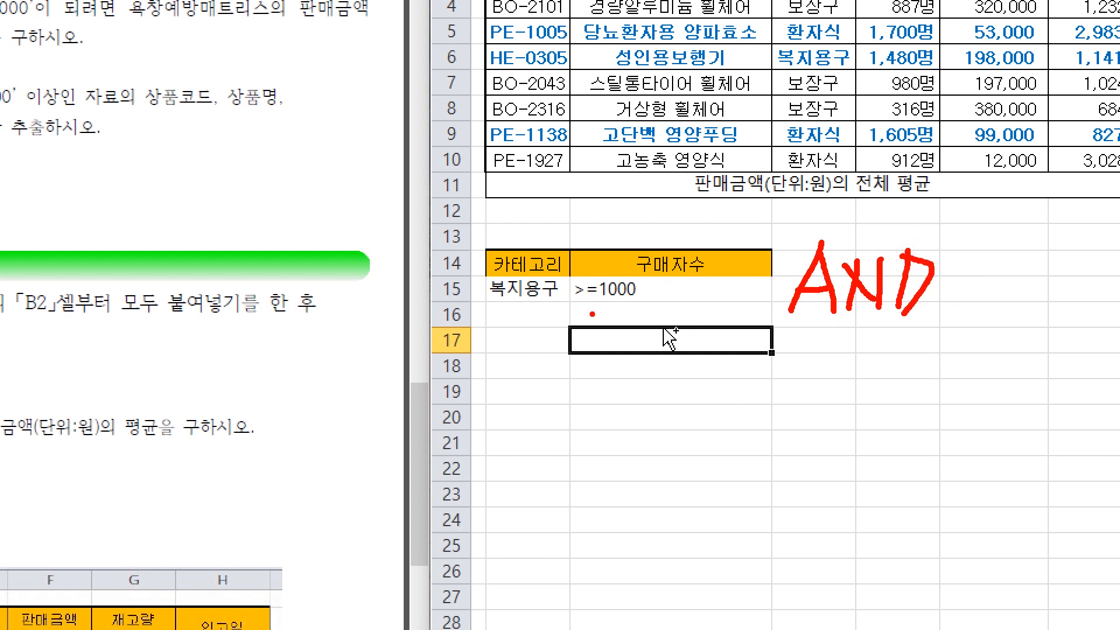
Move the >=1000 criterion back to C16, one row below 복지용구, to restore the OR condition
right_click(616, 343)
click(671, 318)
click(648, 292)
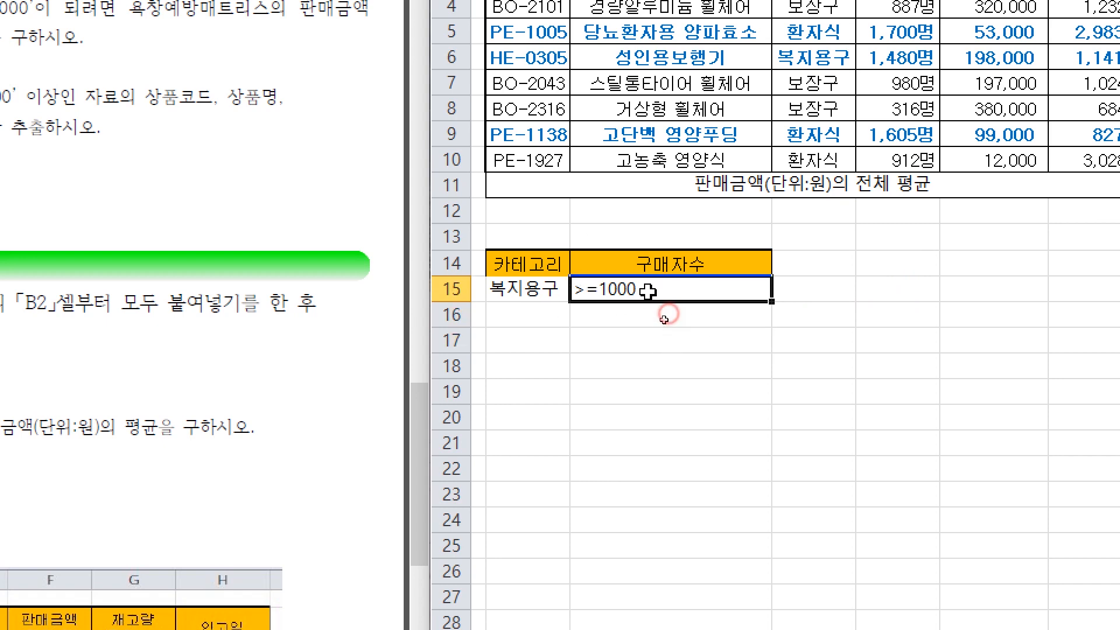
drag(654, 302, 653, 326)
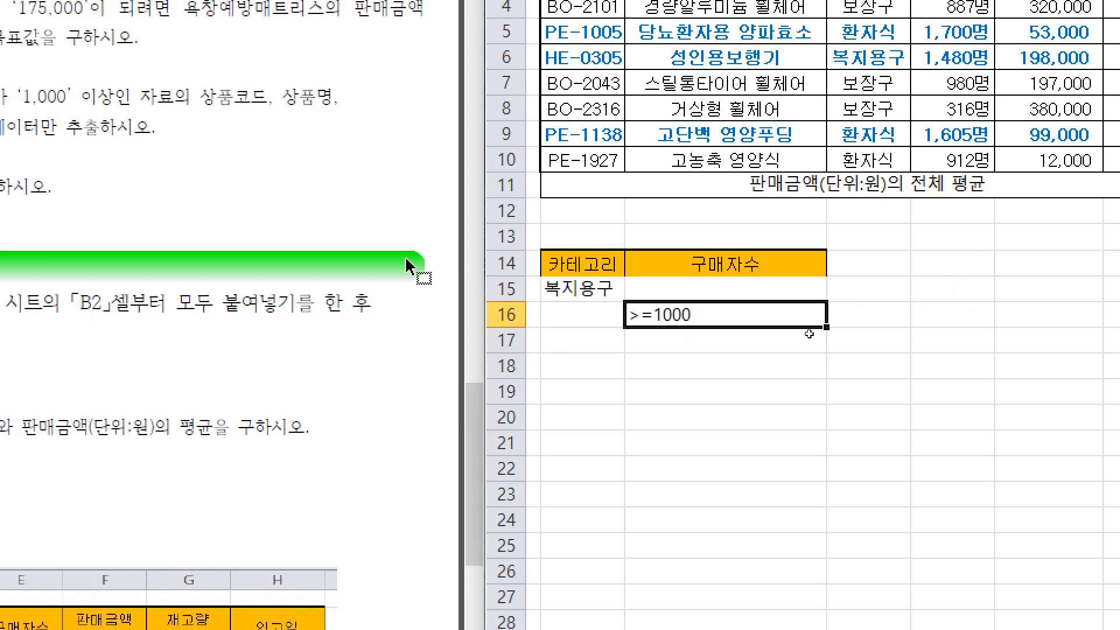
Read the advanced filter instructions in the exam PDF for the fields that must be extracted
click(806, 337)
click(789, 290)
click(570, 356)
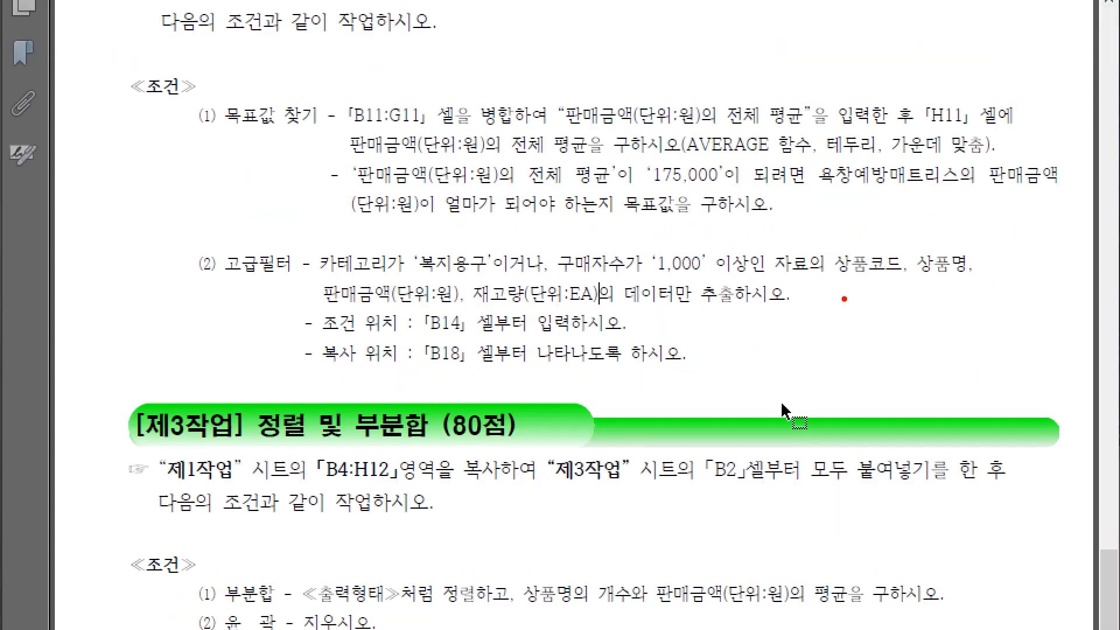
drag(834, 275, 981, 279)
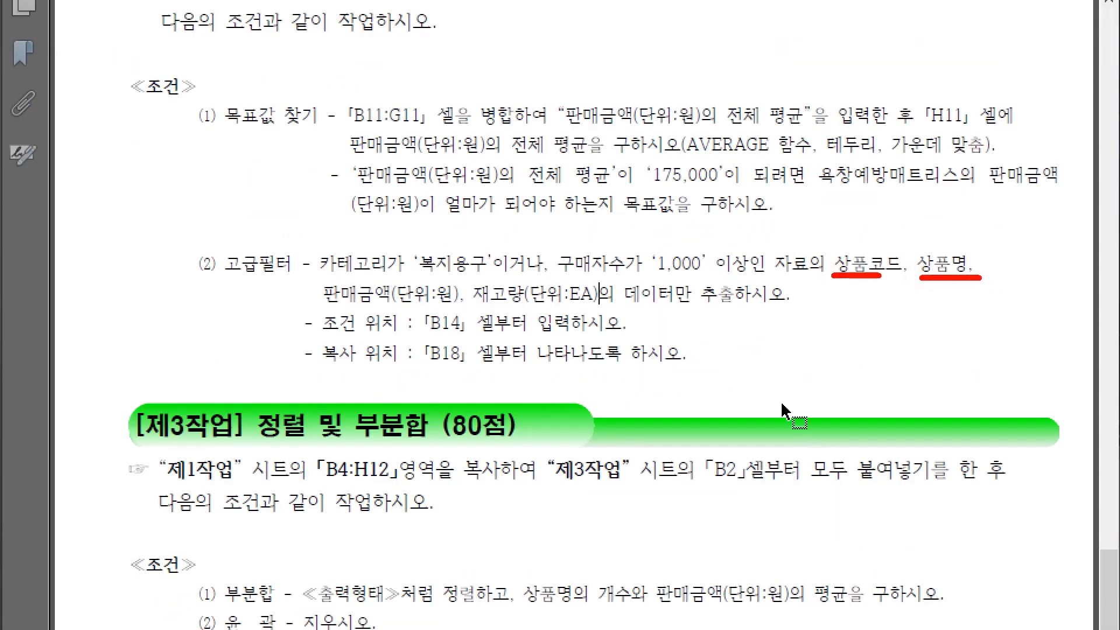
drag(334, 307, 577, 304)
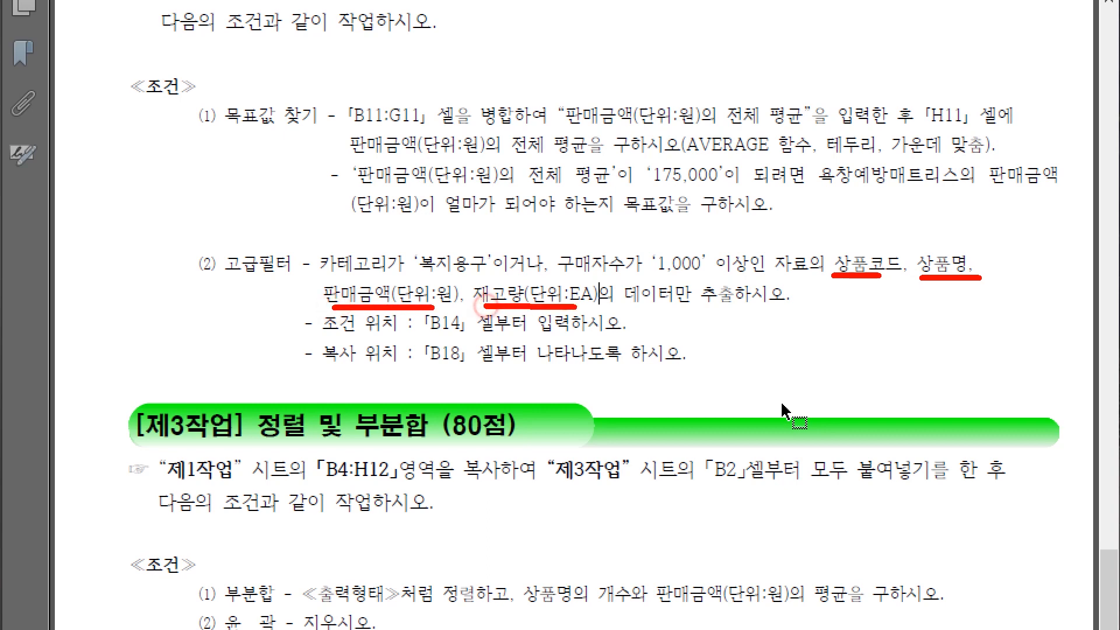
drag(863, 232, 962, 213)
drag(364, 273, 388, 266)
mouse_move(487, 278)
mouse_down()
mouse_move(502, 289)
mouse_move(538, 261)
mouse_up()
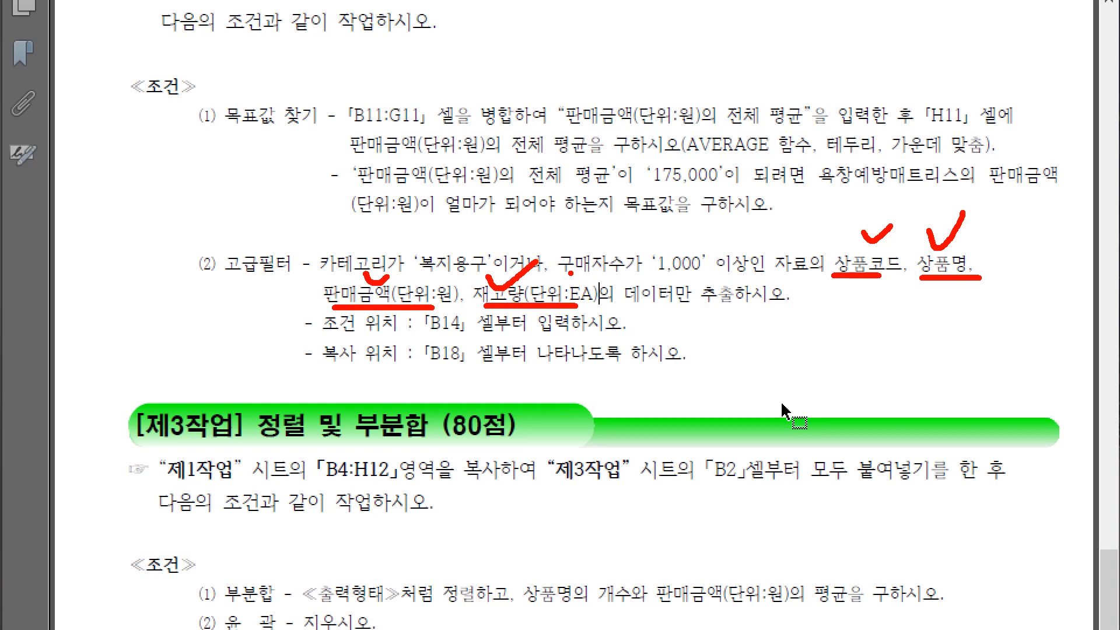
key(Escape)
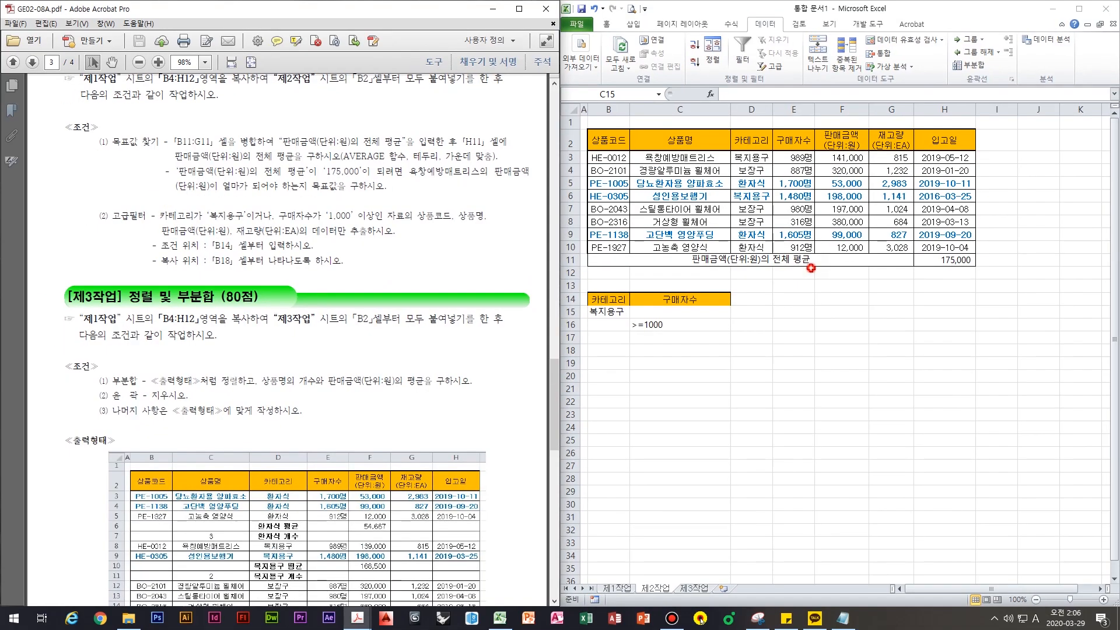
Copy the 상품코드, 상품명, 판매금액 and 재고량 headings from row 2 into the filter's output area starting at B18
click(810, 265)
click(610, 134)
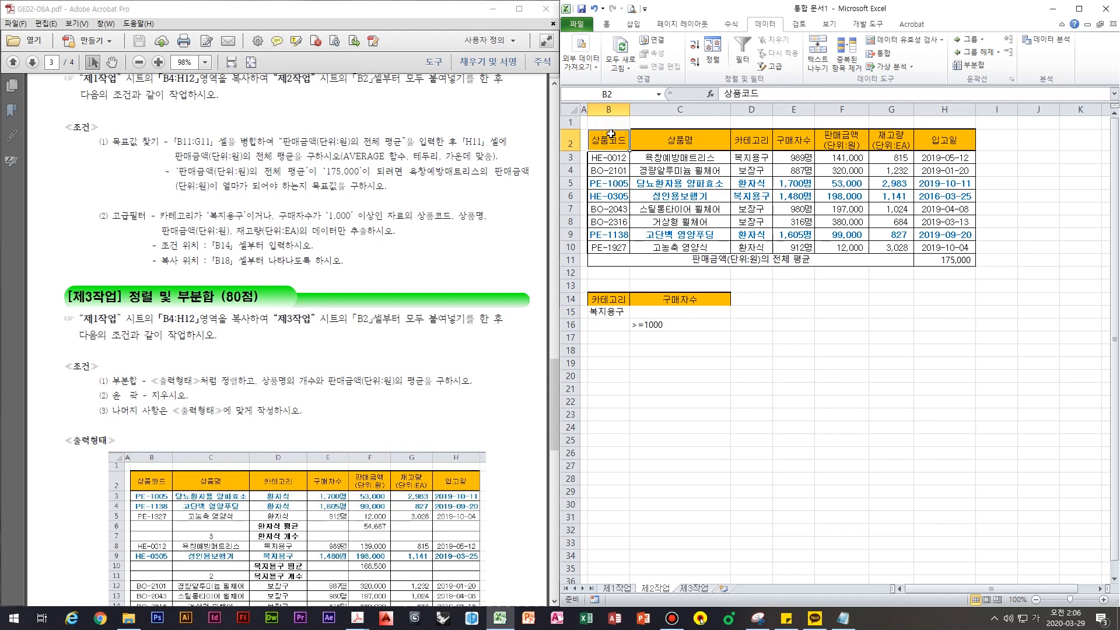
ctrl+click(695, 142)
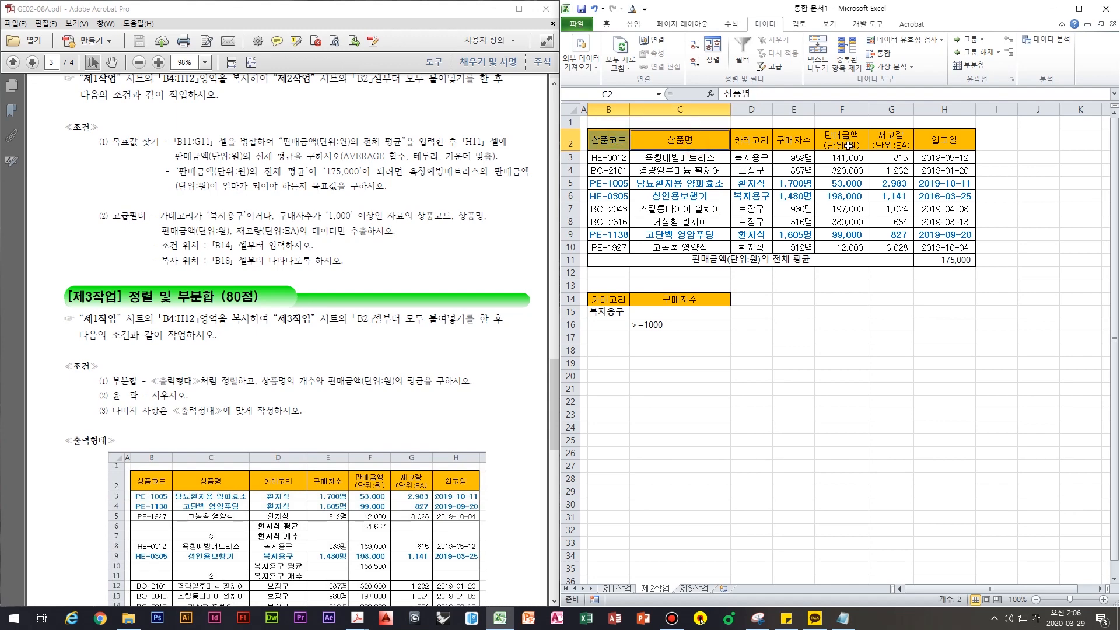
ctrl+click(847, 140)
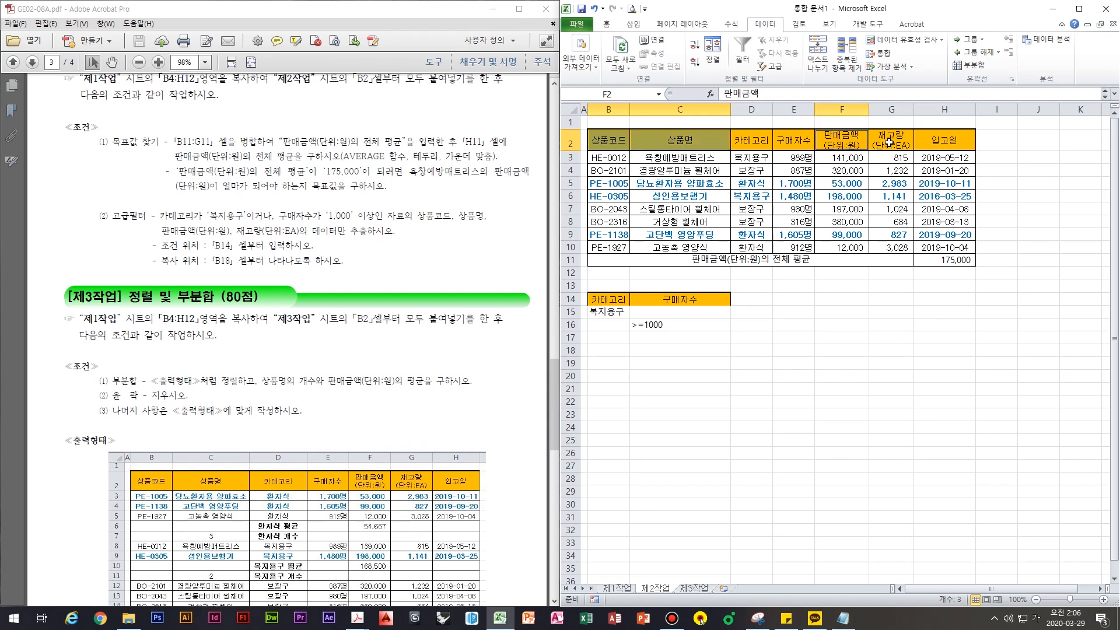
ctrl+click(885, 149)
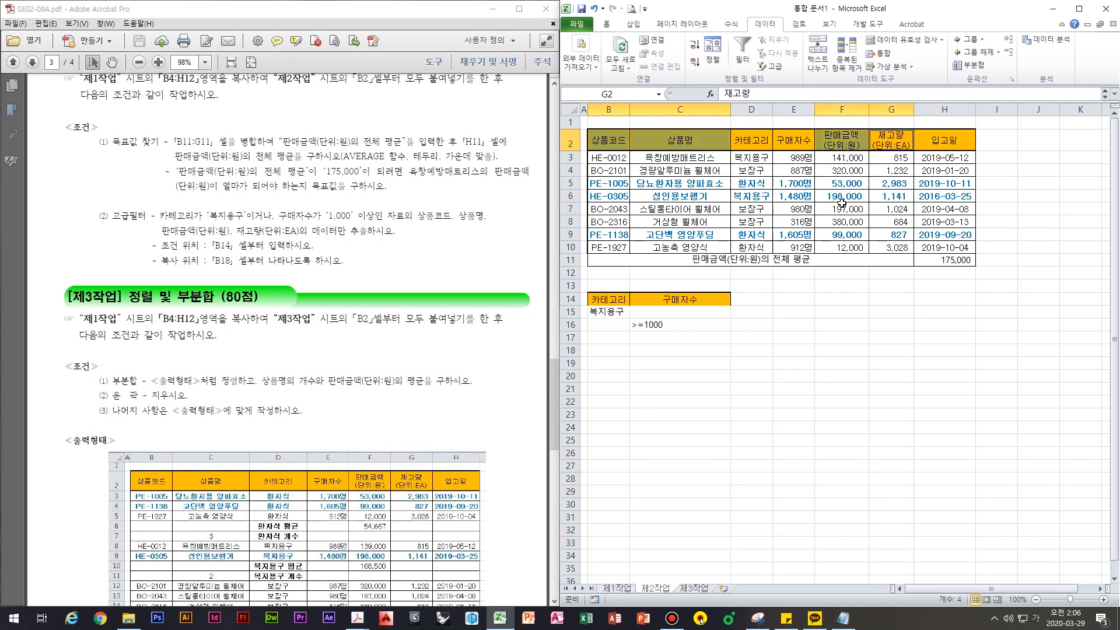
key(ctrl+c)
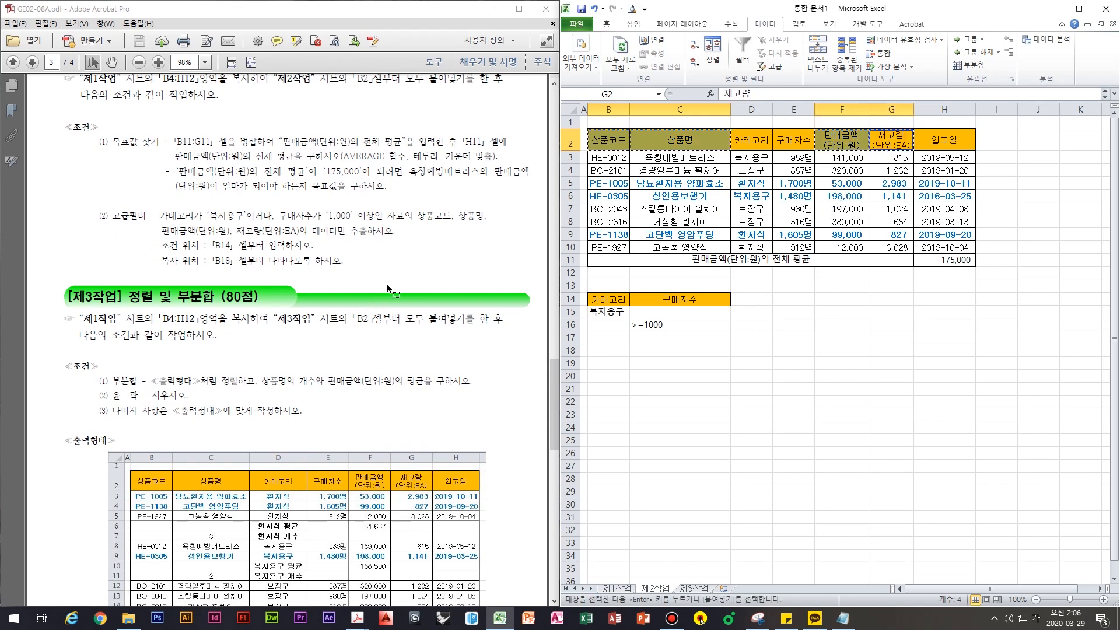
click(601, 357)
key(ctrl+v)
click(673, 424)
key(ctrl)
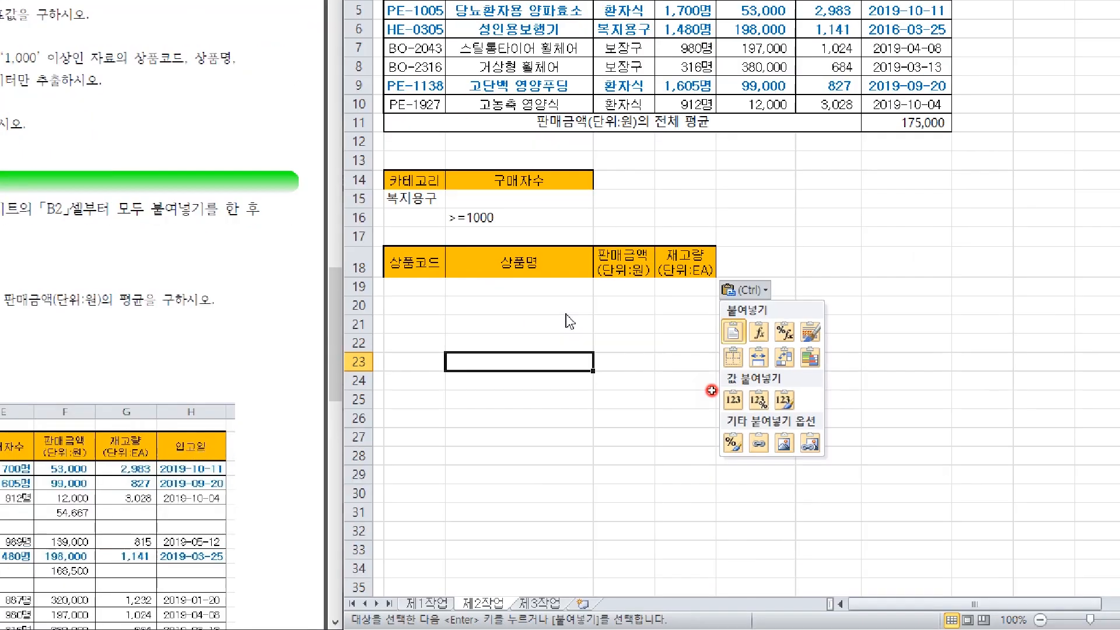
click(711, 390)
click(722, 372)
click(761, 320)
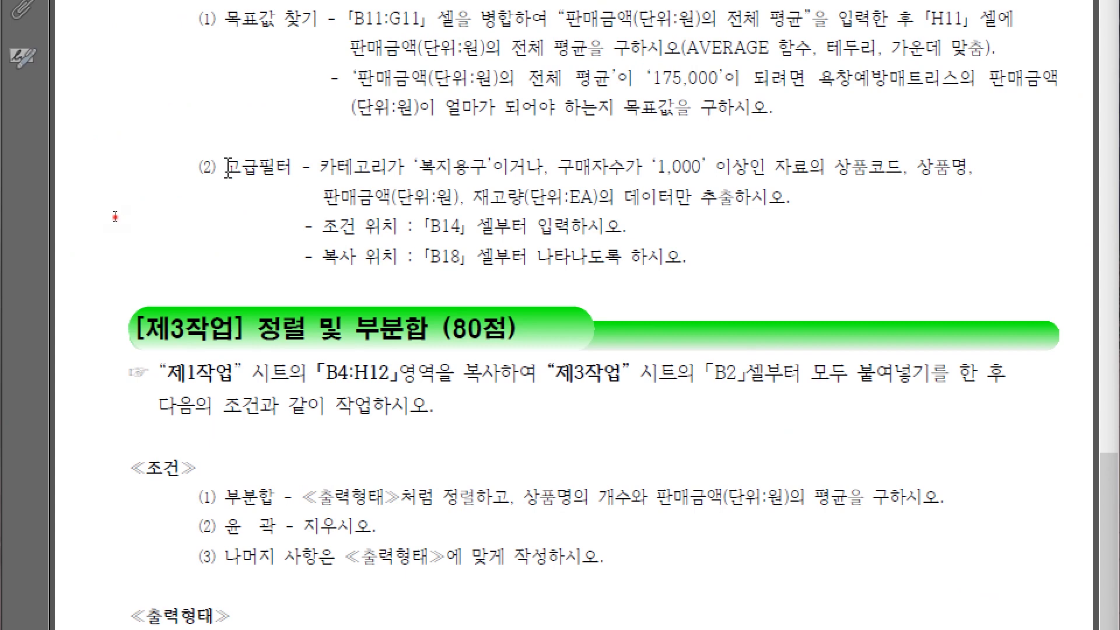
drag(228, 167, 292, 169)
click(981, 271)
click(775, 95)
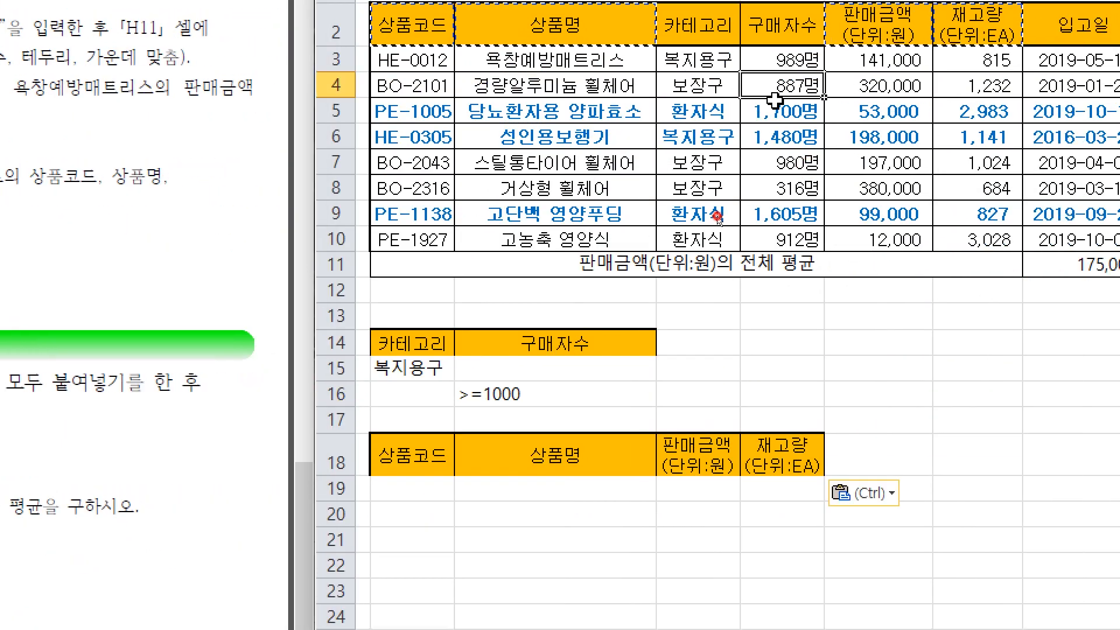
click(601, 188)
click(641, 90)
click(698, 163)
click(703, 88)
click(665, 266)
click(929, 218)
click(752, 241)
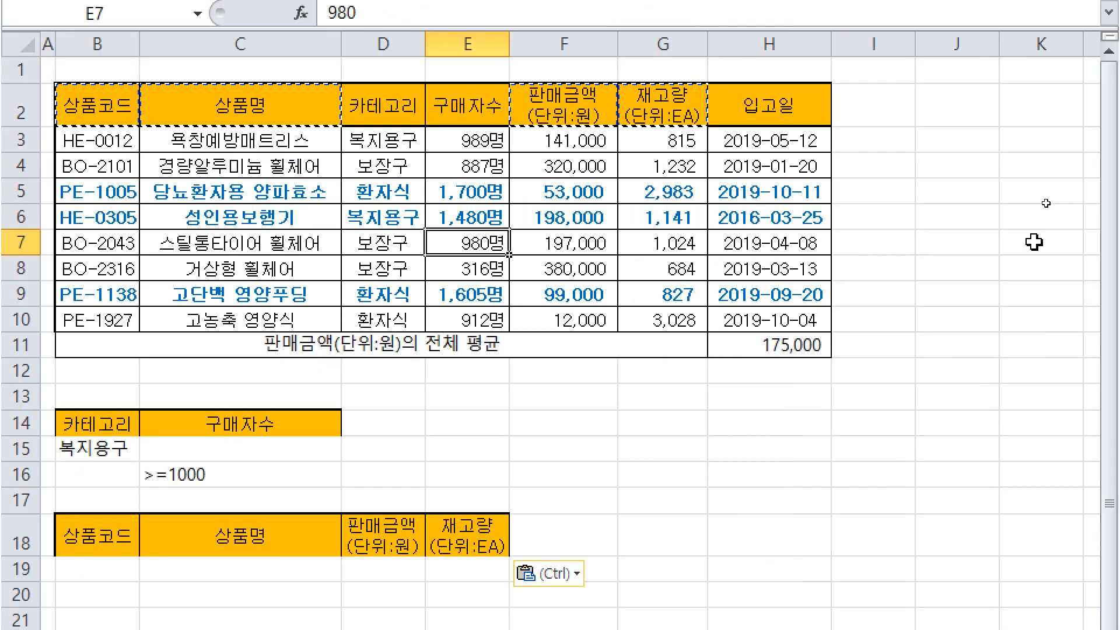
click(960, 244)
click(958, 193)
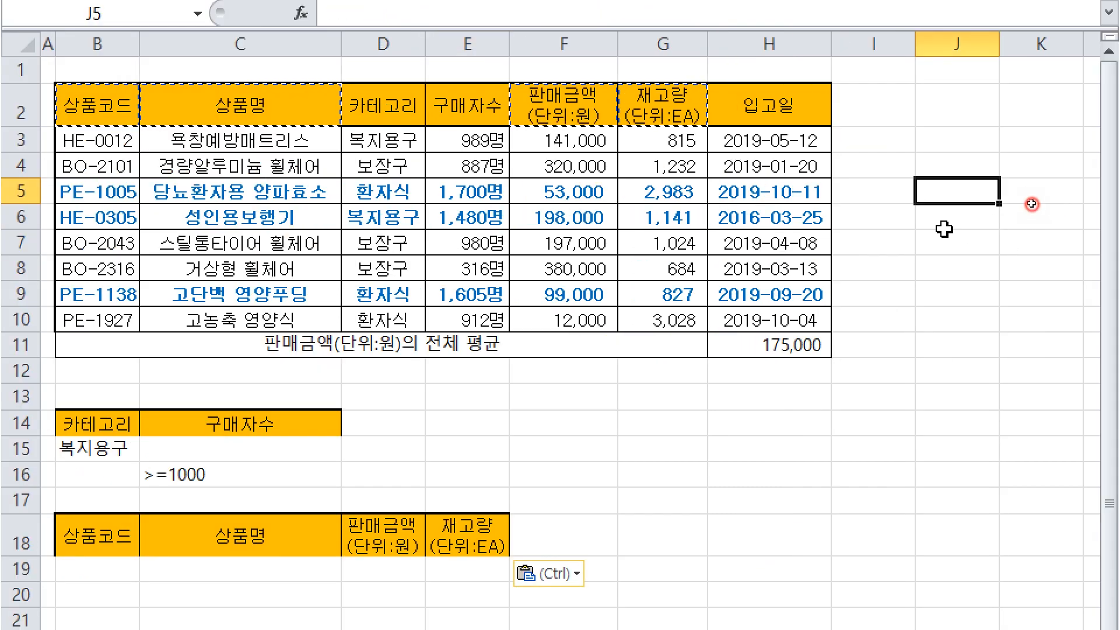
Try starting an advanced filter from empty cell J7 outside the table, setting the list range to B2:H10
click(950, 239)
click(408, 131)
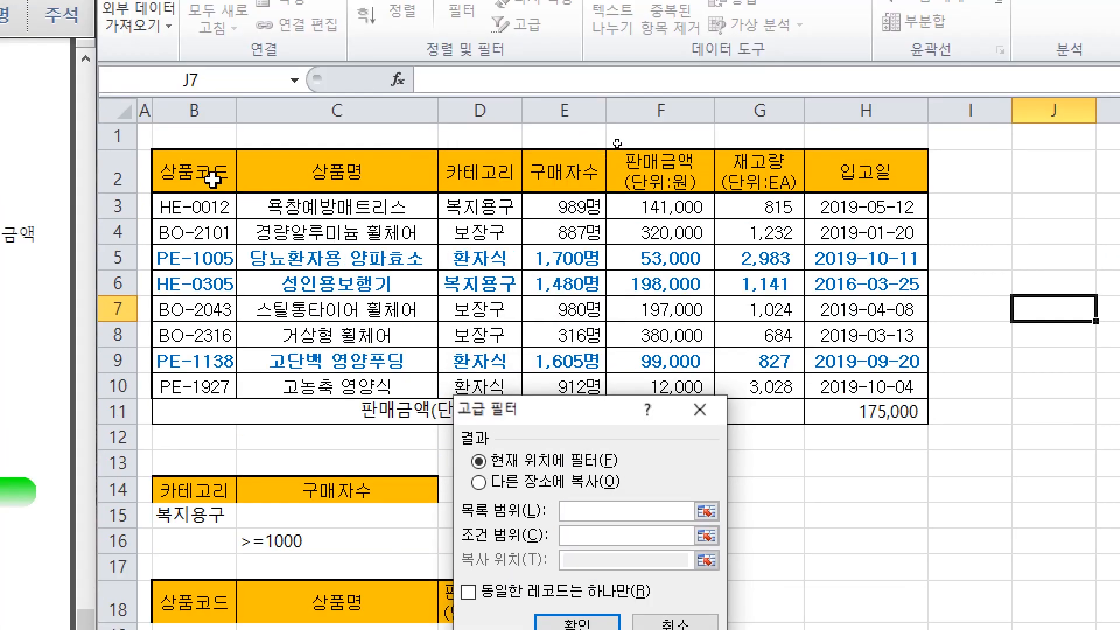
click(123, 77)
drag(212, 178, 899, 388)
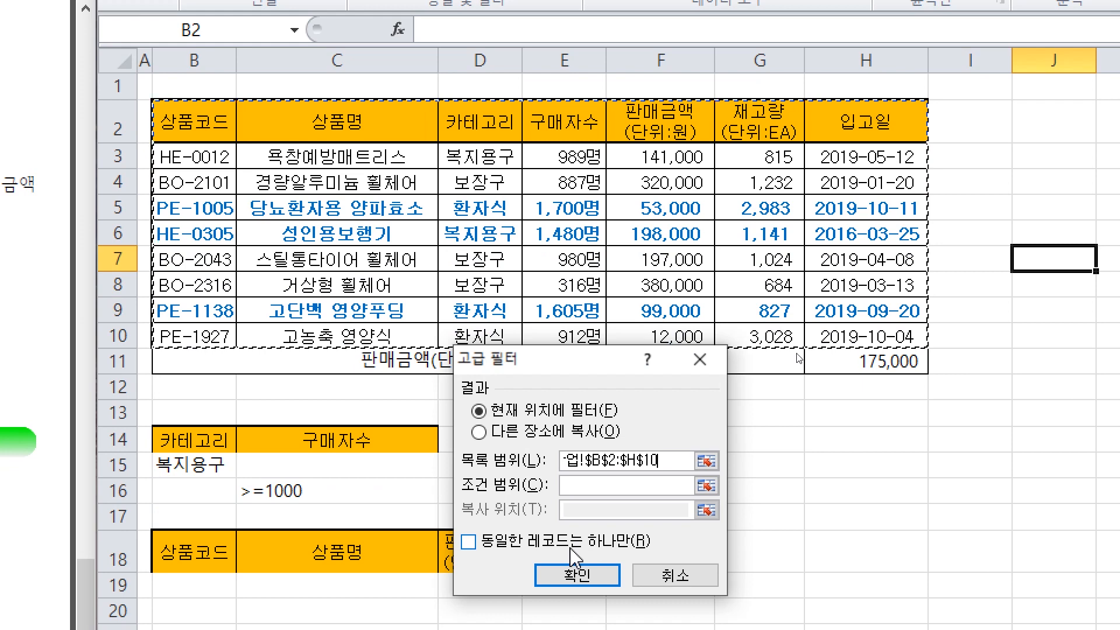
click(576, 575)
Start an advanced filter from cell E6 inside the table, using list range B2:H11 and criteria range B14:C16
click(428, 209)
click(592, 232)
click(588, 208)
click(585, 234)
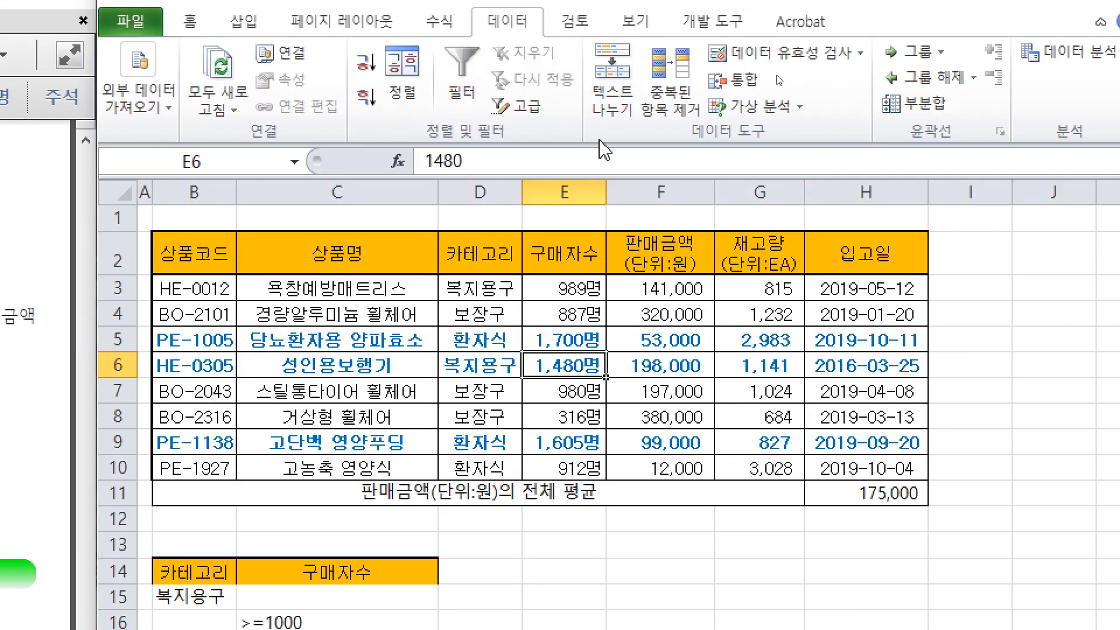
click(517, 133)
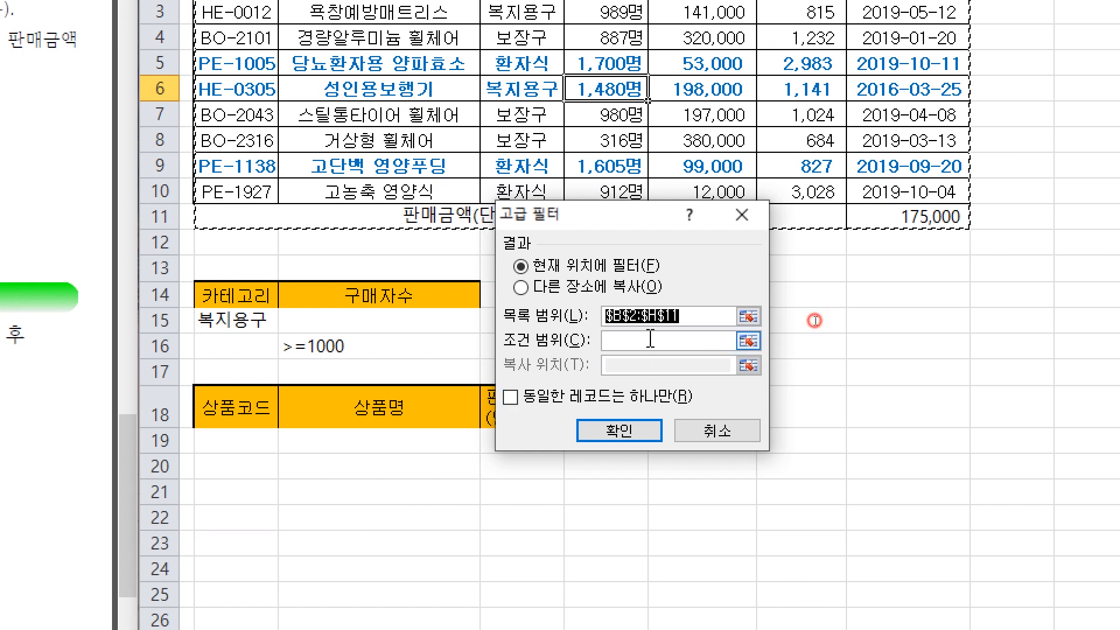
click(613, 456)
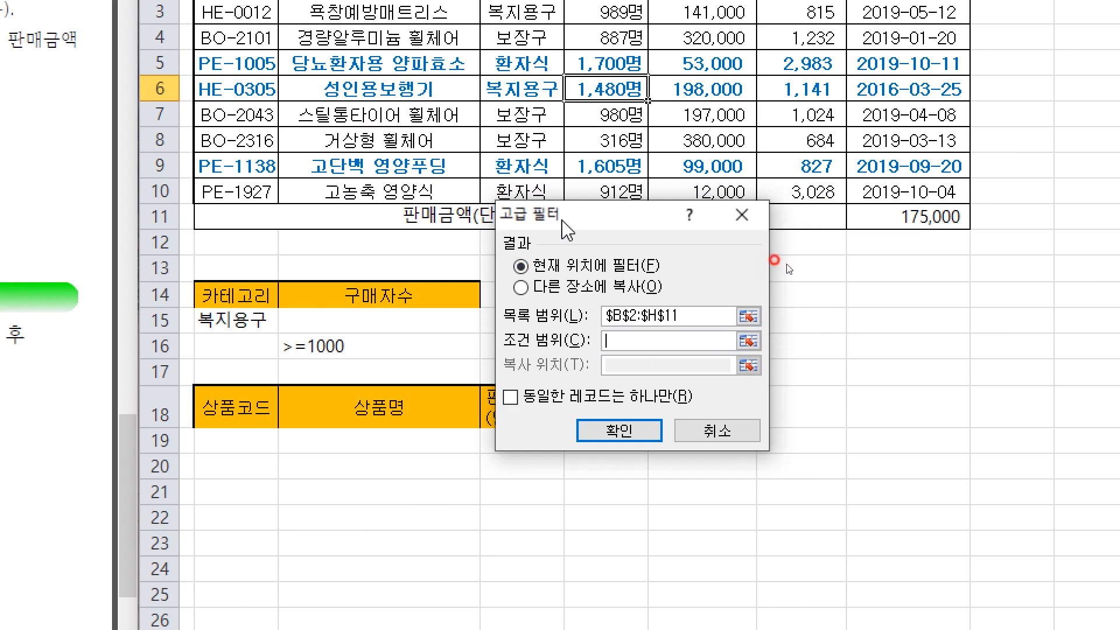
drag(566, 229, 596, 238)
drag(227, 291, 355, 356)
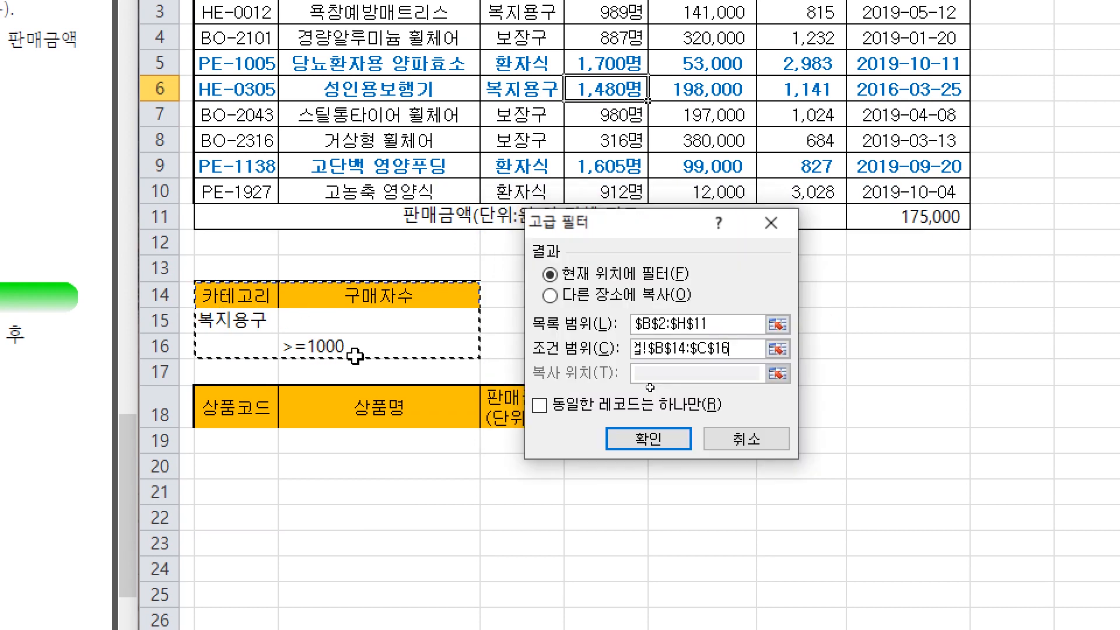
Set the advanced filter to copy its results to another location, B18:E18, and run it
click(604, 298)
click(656, 373)
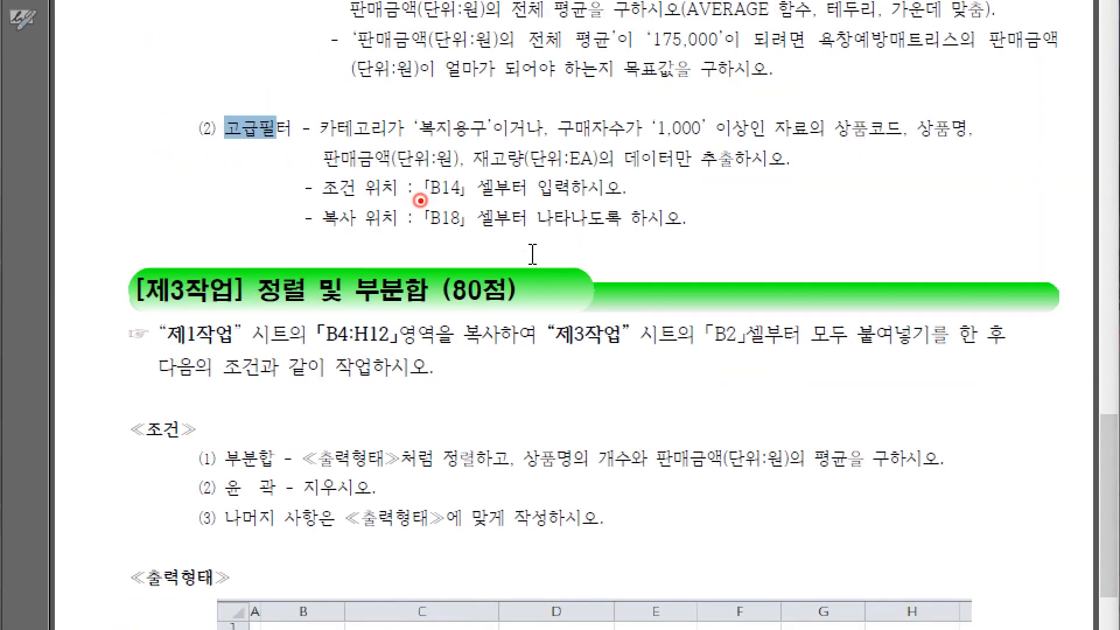
drag(419, 200, 530, 239)
drag(411, 246, 482, 244)
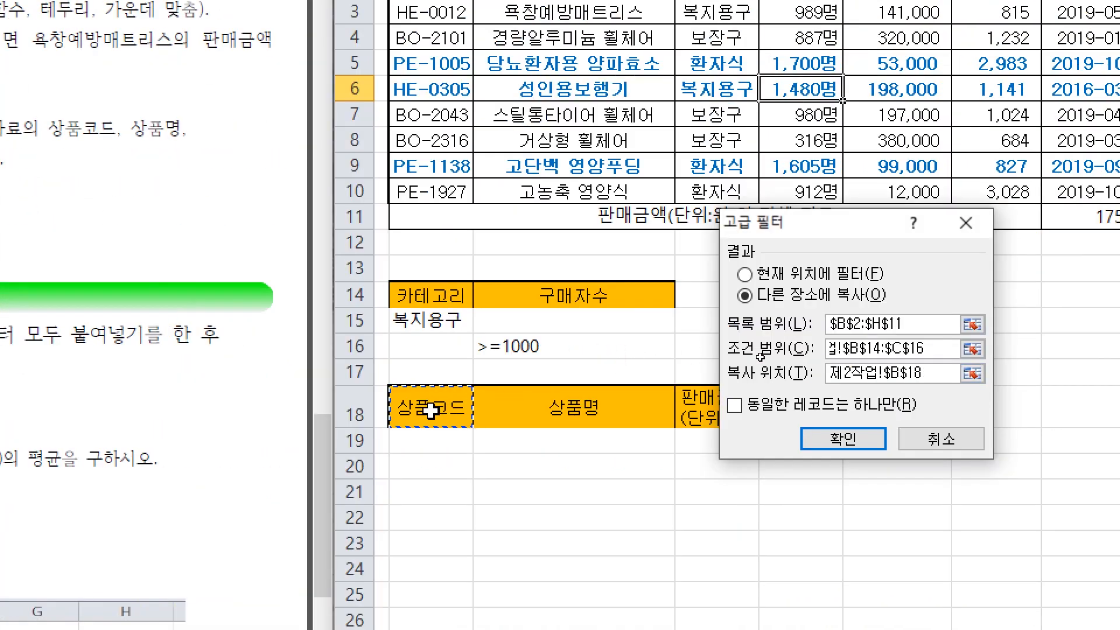
drag(432, 407, 791, 414)
mouse_move(466, 447)
mouse_down()
mouse_move(479, 522)
mouse_move(796, 449)
mouse_move(765, 437)
mouse_move(846, 438)
mouse_up()
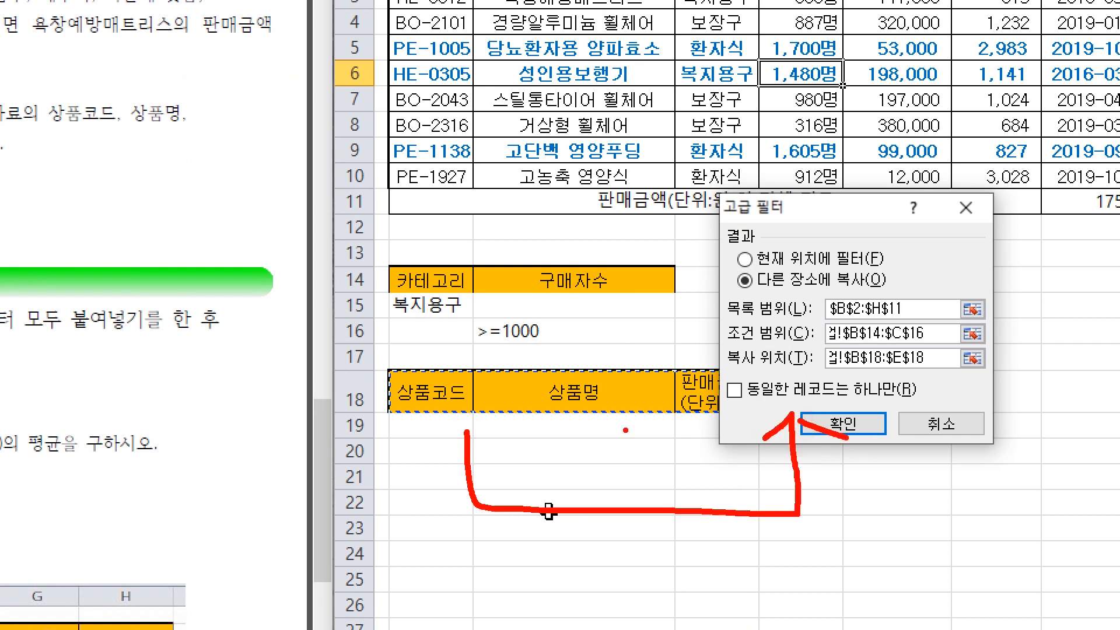
drag(555, 408, 580, 497)
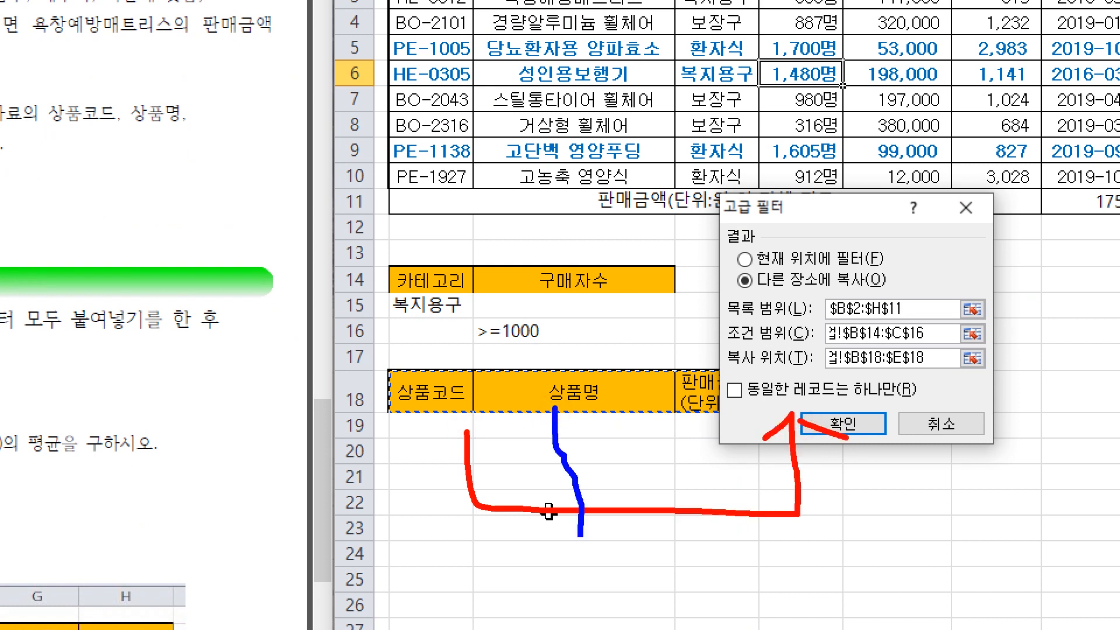
key(Escape)
click(843, 423)
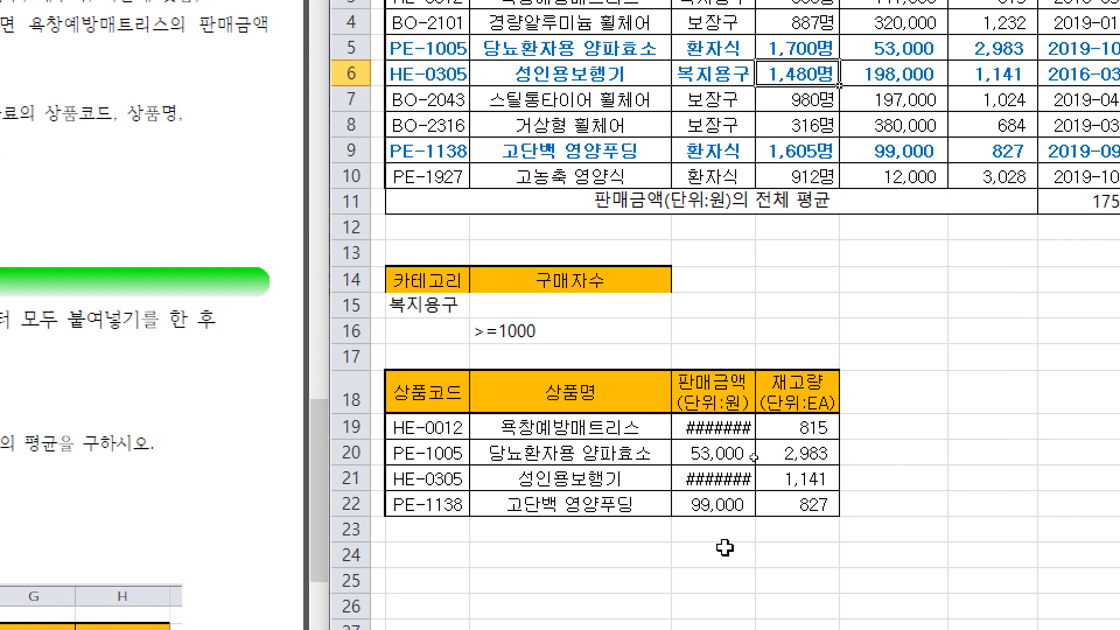
Widen column D slightly so the 판매금액 values in the extracted results fit
click(713, 449)
click(738, 374)
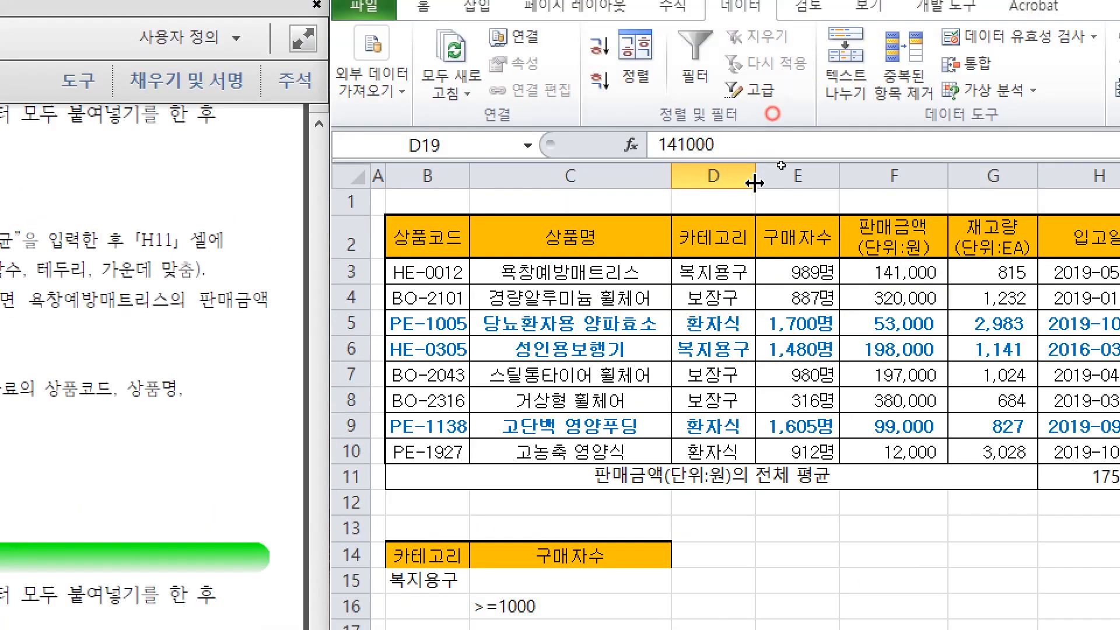
drag(754, 183, 764, 183)
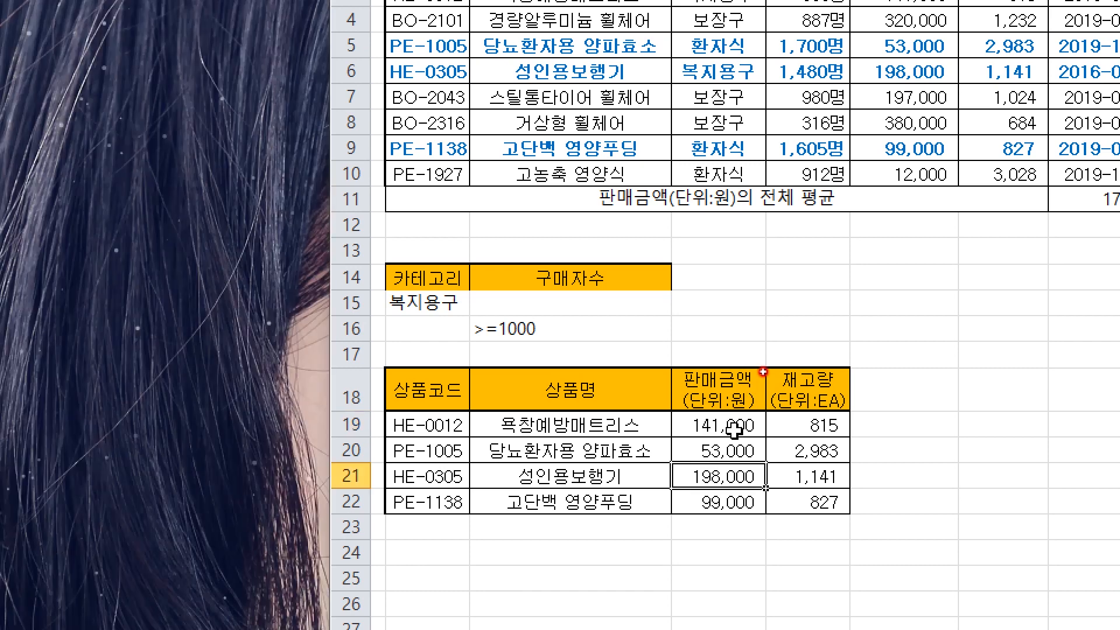
click(878, 389)
click(426, 356)
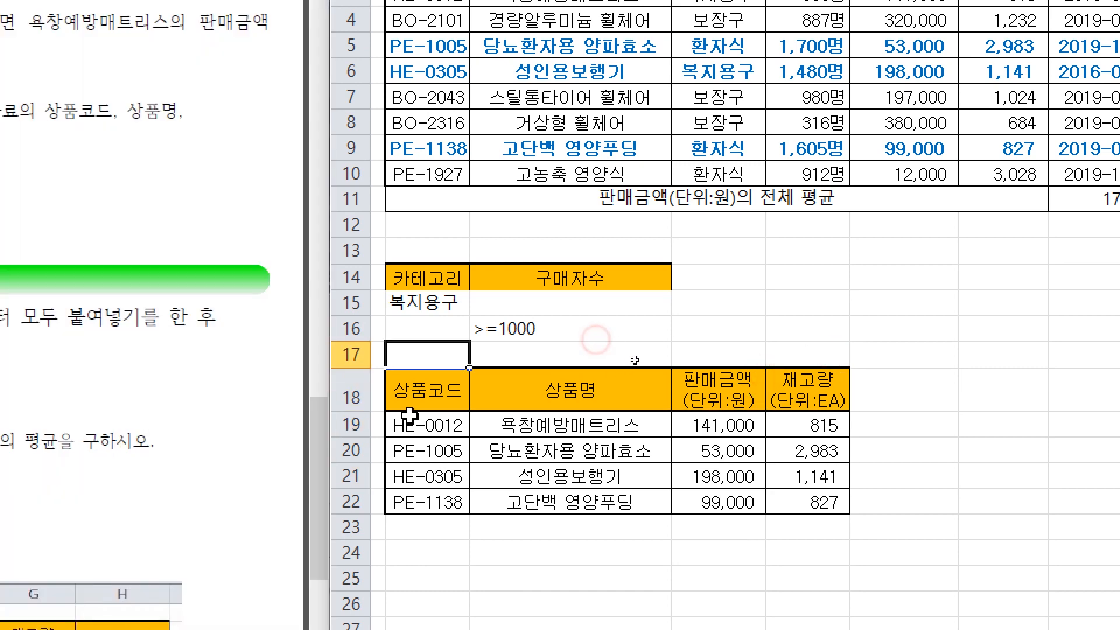
click(723, 354)
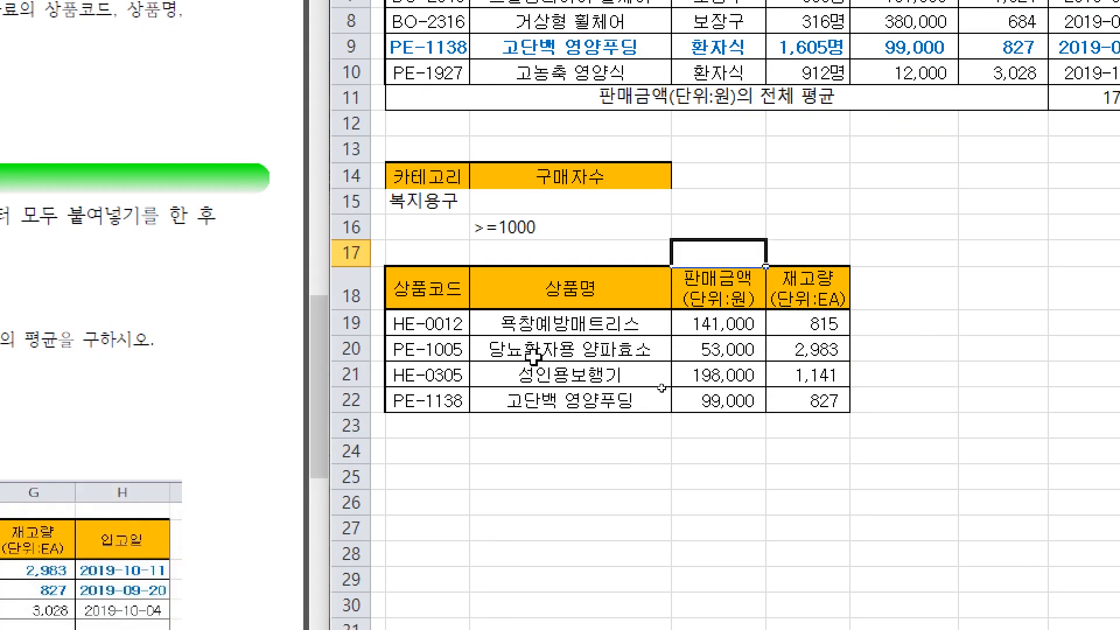
Delete rows 18 to 26 containing the extracted filter results
drag(353, 296, 374, 500)
right_click(498, 375)
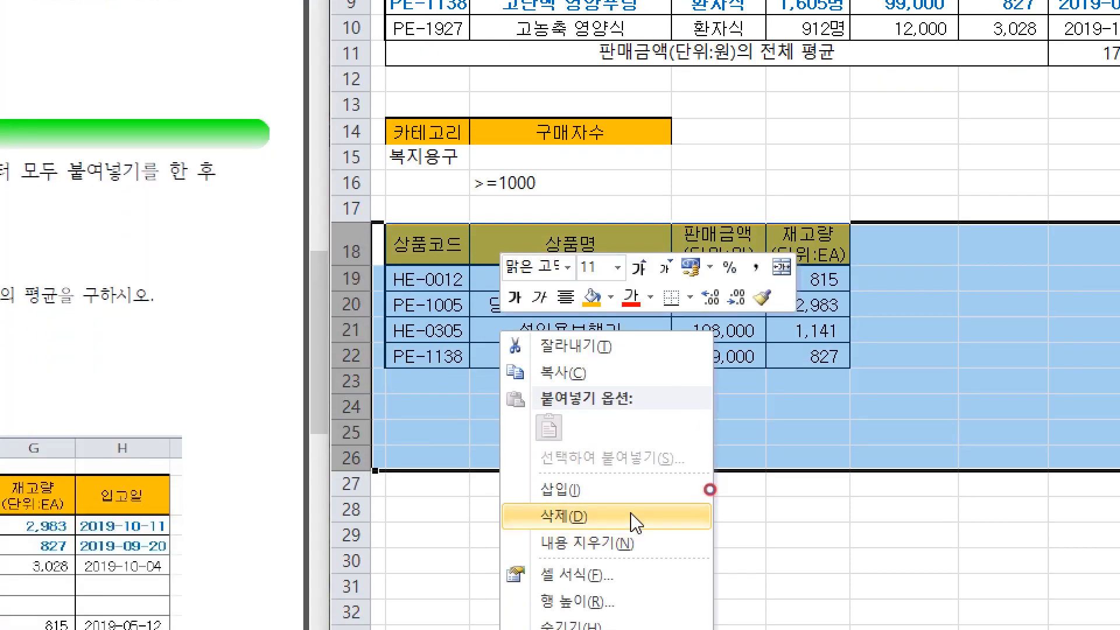
click(632, 563)
Run an advanced filter on B2:H11 with criteria range B14:C16, copying the full results to B18
click(739, 326)
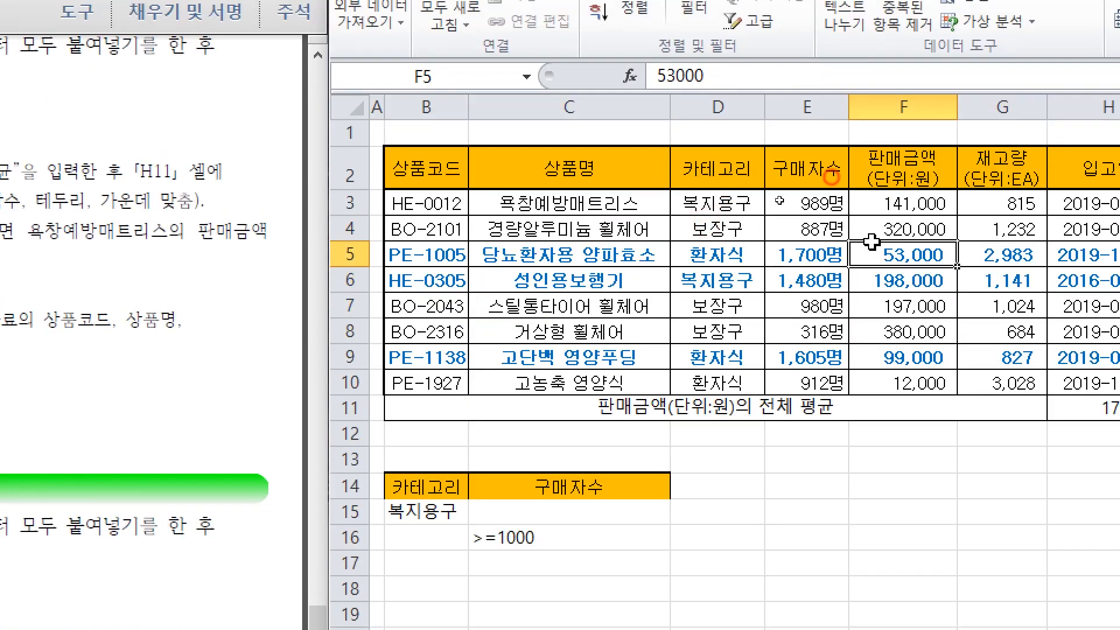
click(753, 309)
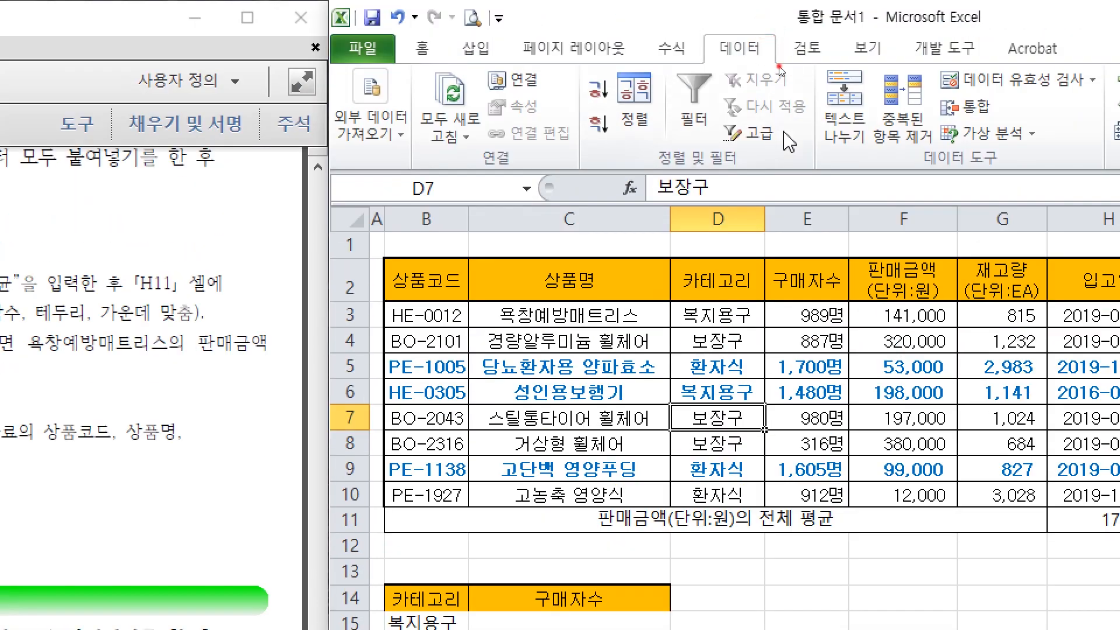
click(784, 134)
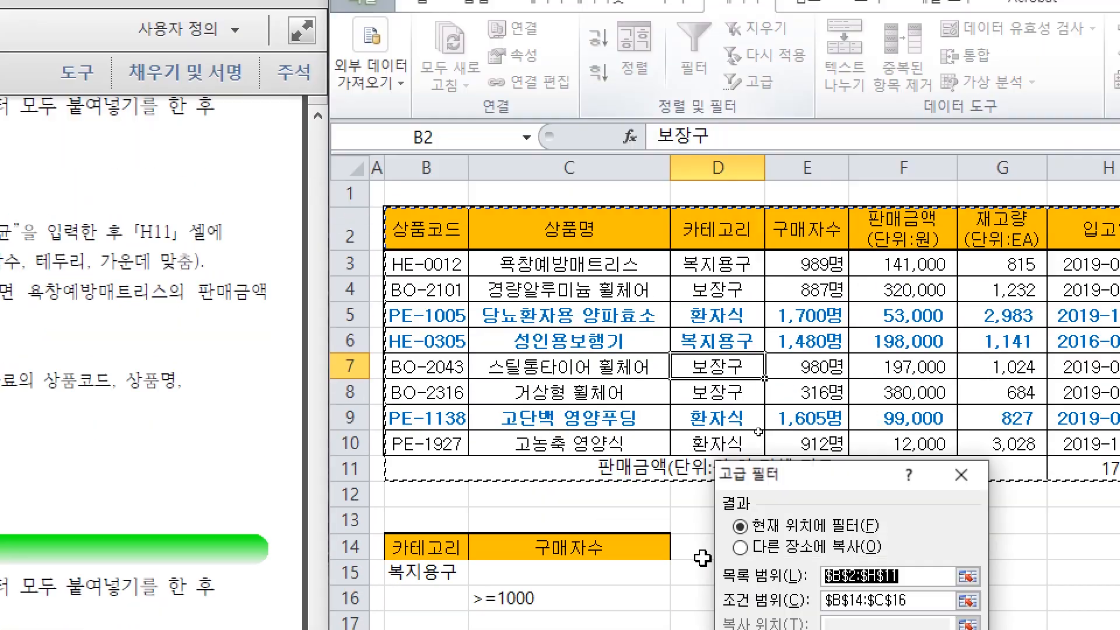
click(916, 332)
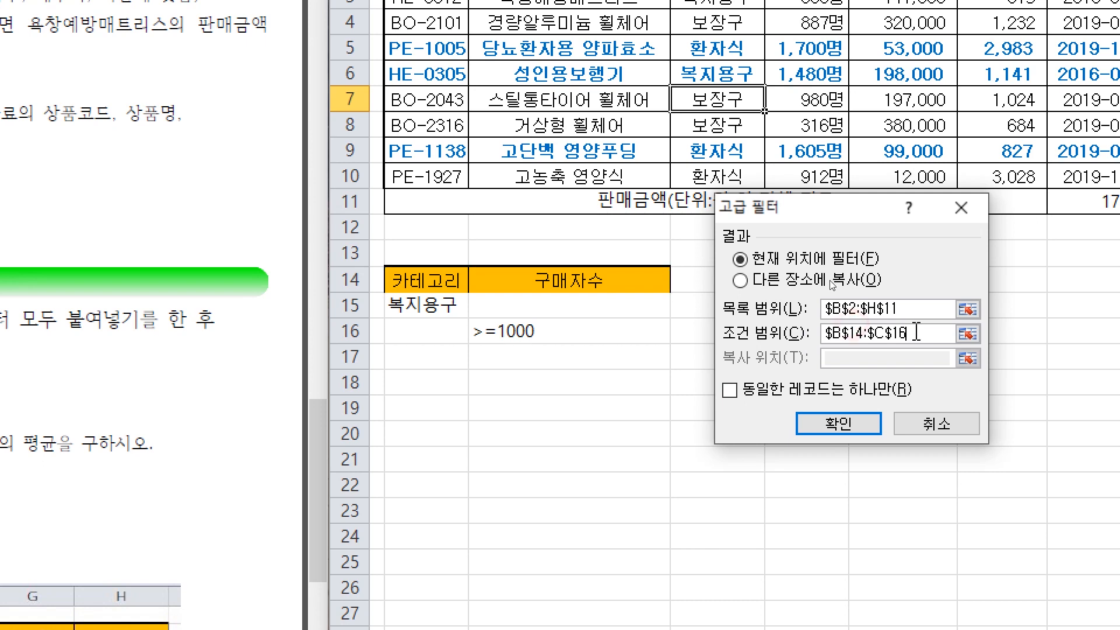
drag(921, 214, 845, 244)
click(726, 312)
click(772, 389)
click(458, 385)
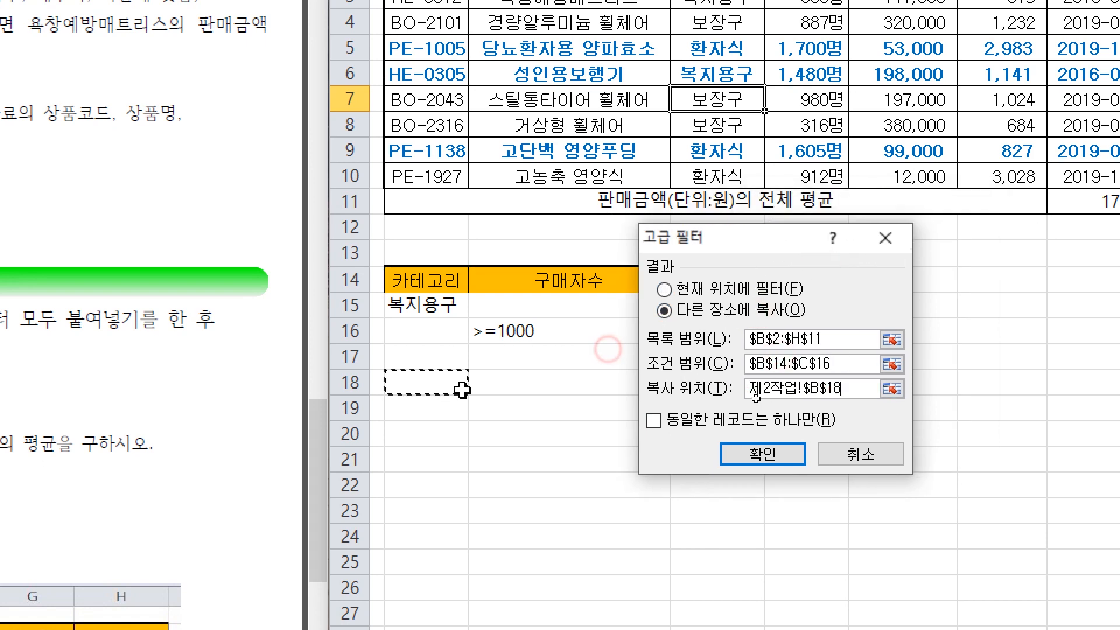
click(758, 456)
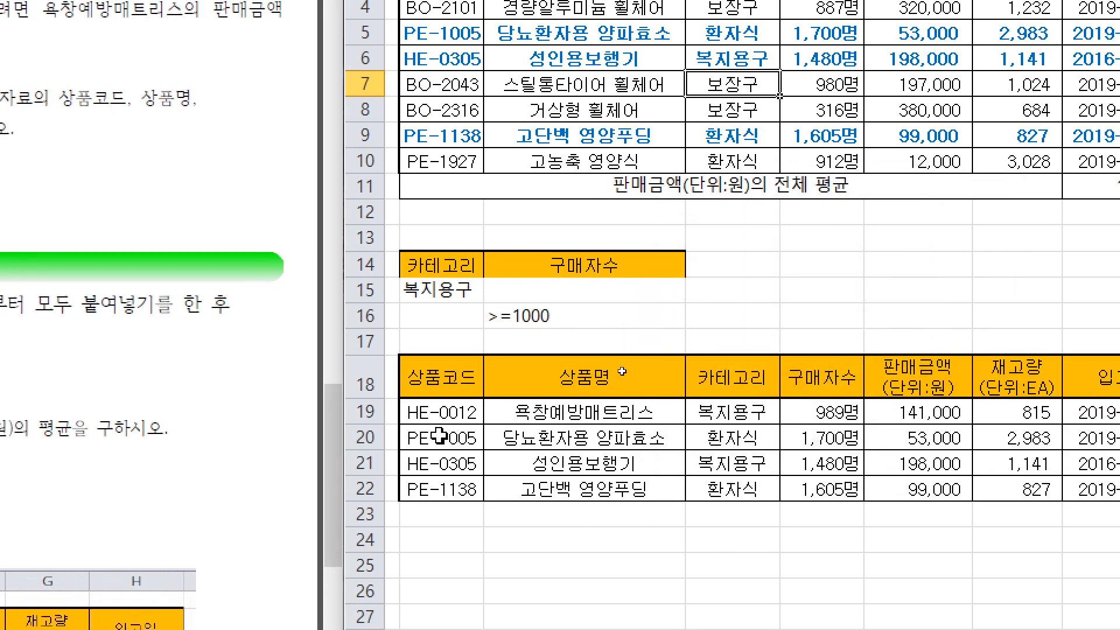
click(550, 374)
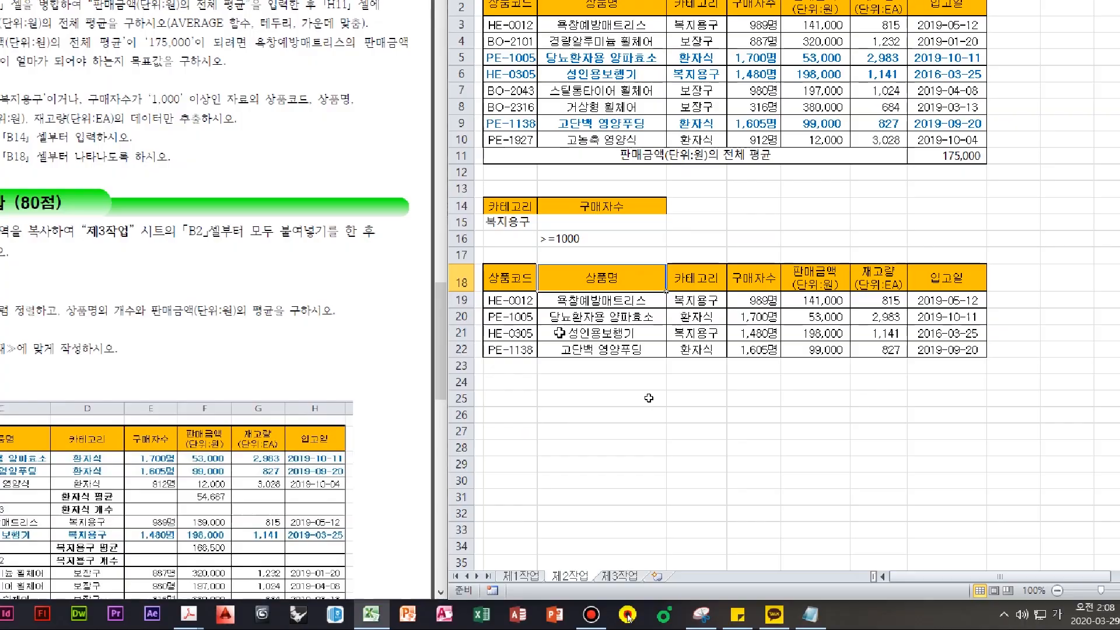
click(937, 401)
click(697, 358)
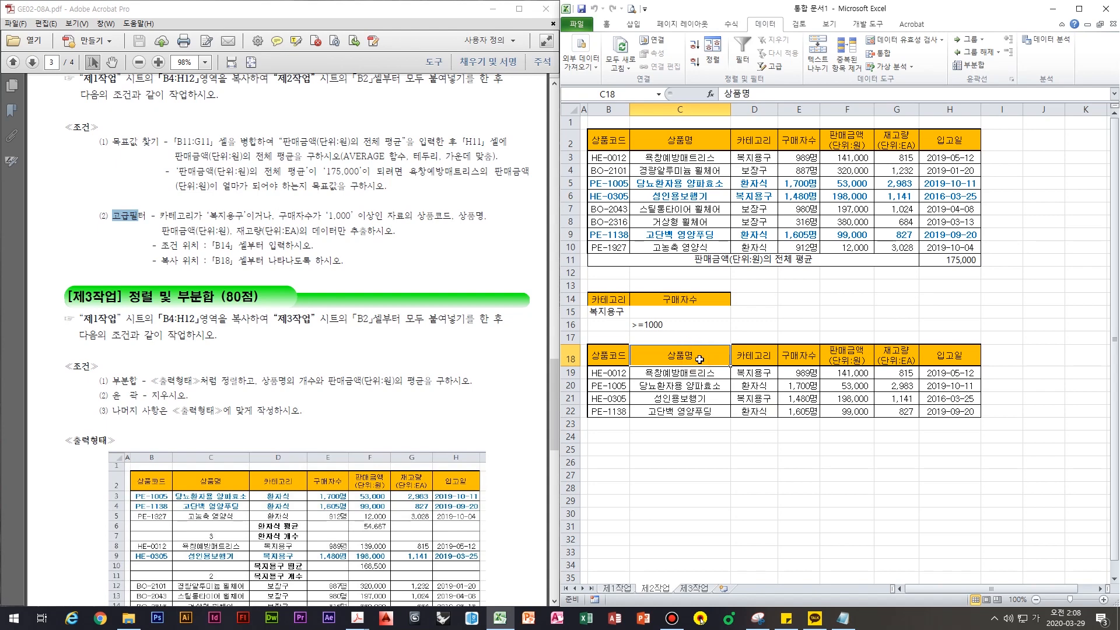
click(690, 359)
drag(613, 357, 678, 400)
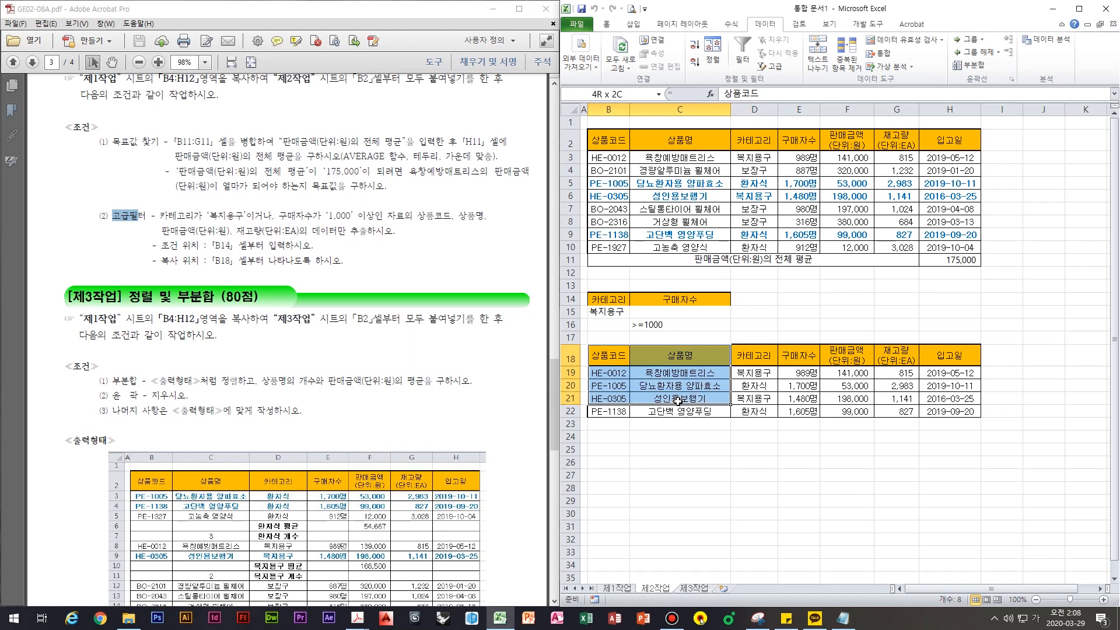
Delete the 카테고리, 구매자수 and 입고일 cells (D18:E22 and H18:H22) from the extracted results, shifting the remaining cells left
drag(743, 354, 762, 412)
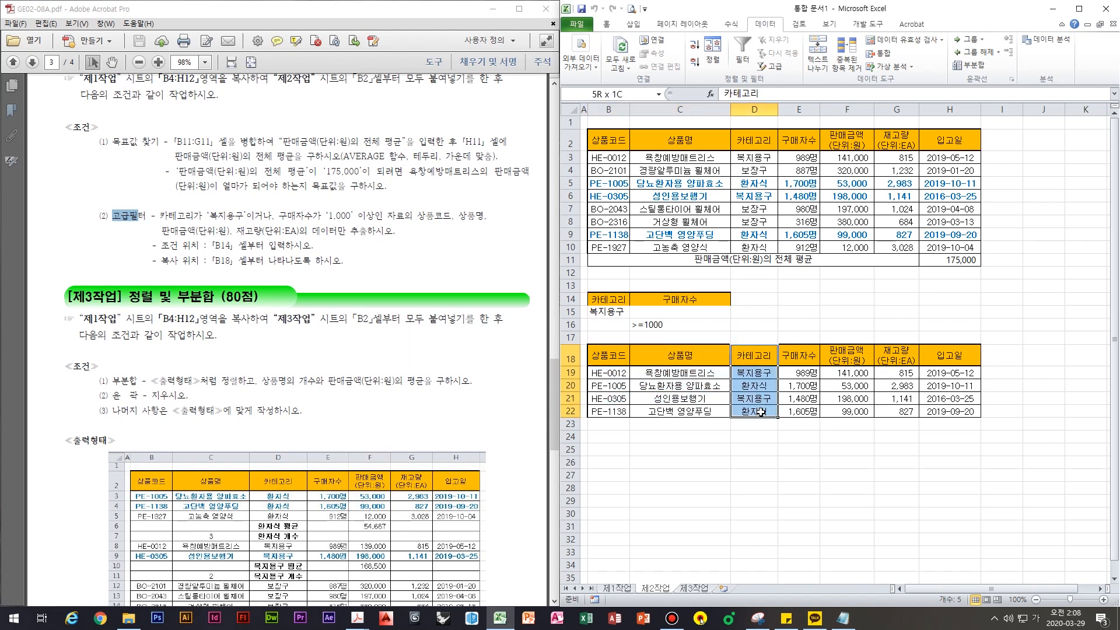
drag(761, 412, 808, 411)
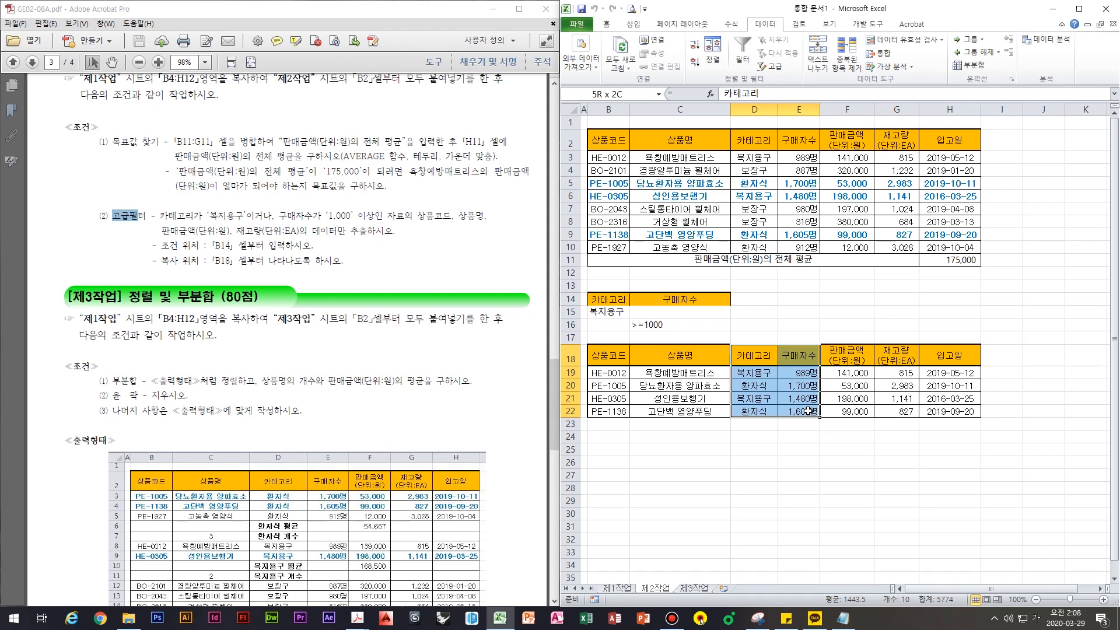
drag(957, 353, 957, 411)
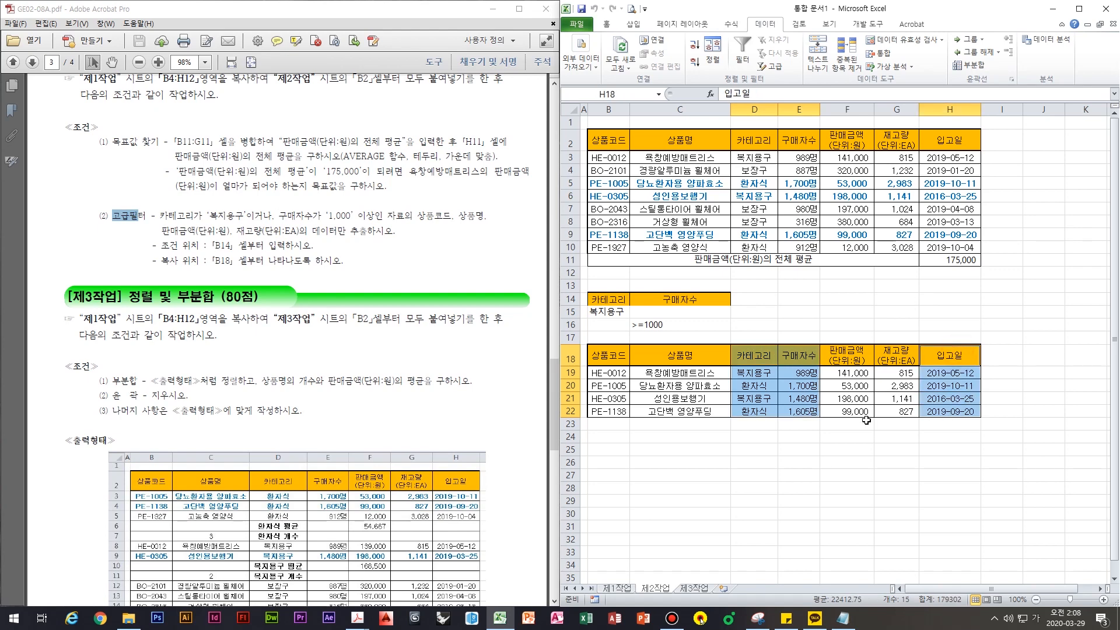
right_click(795, 378)
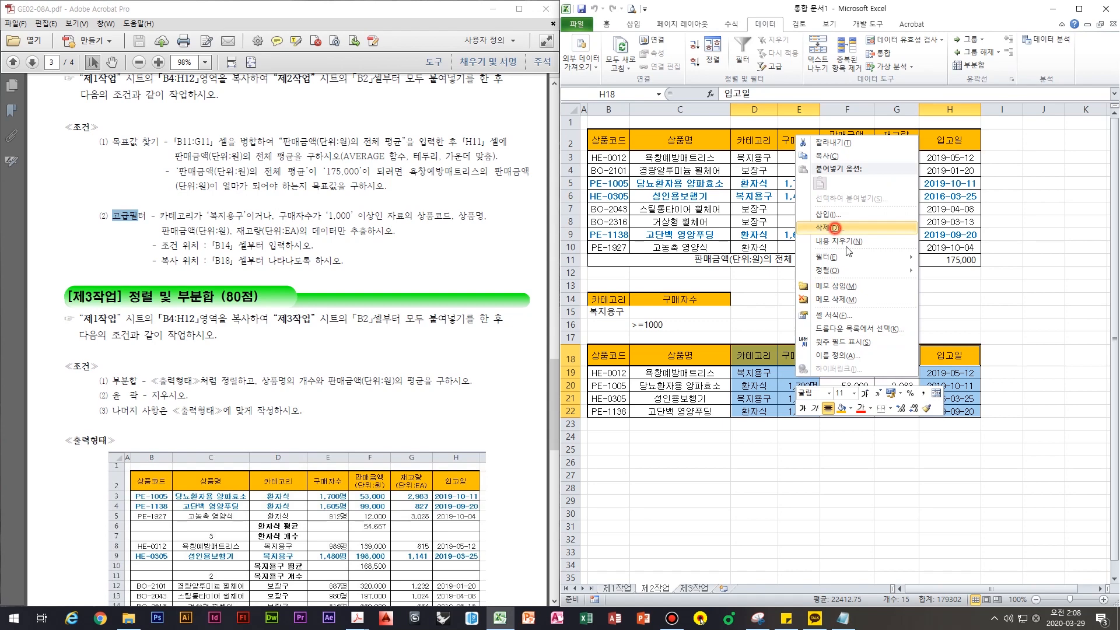
click(814, 230)
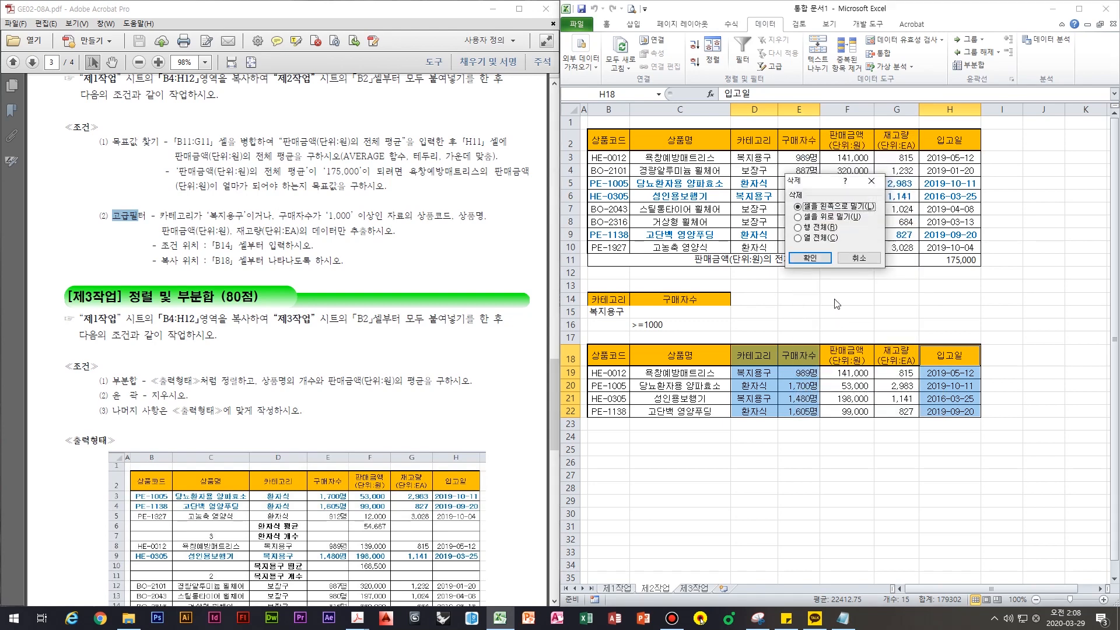
click(810, 257)
Check the fields that remain in the extracted results from B18 to E22
click(609, 352)
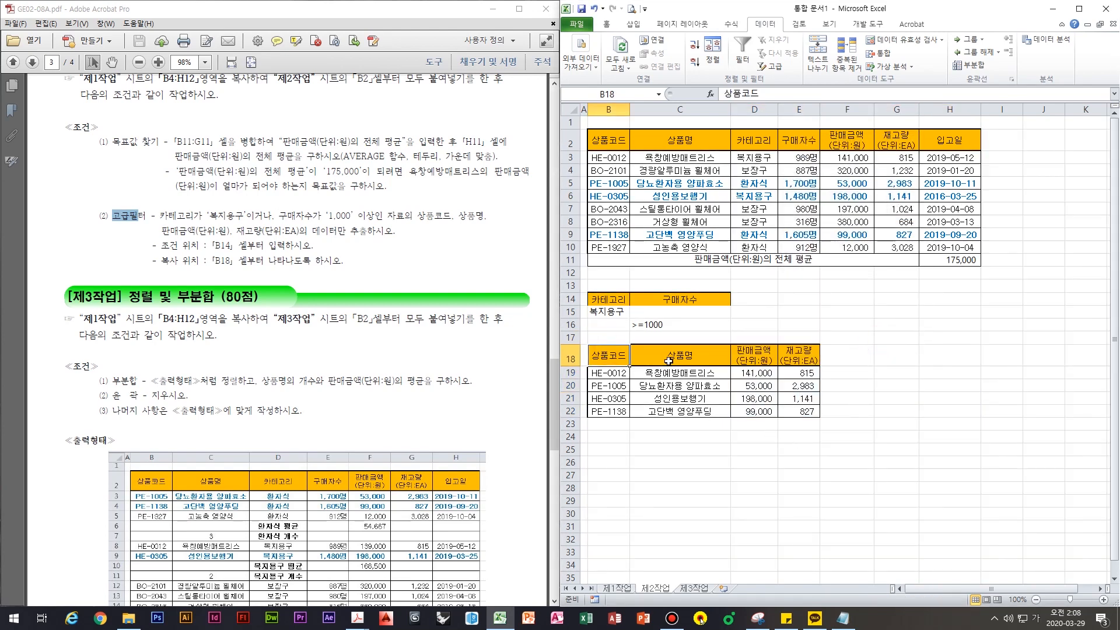
click(675, 353)
click(757, 357)
click(801, 359)
click(881, 374)
click(824, 426)
click(824, 394)
click(840, 357)
click(833, 401)
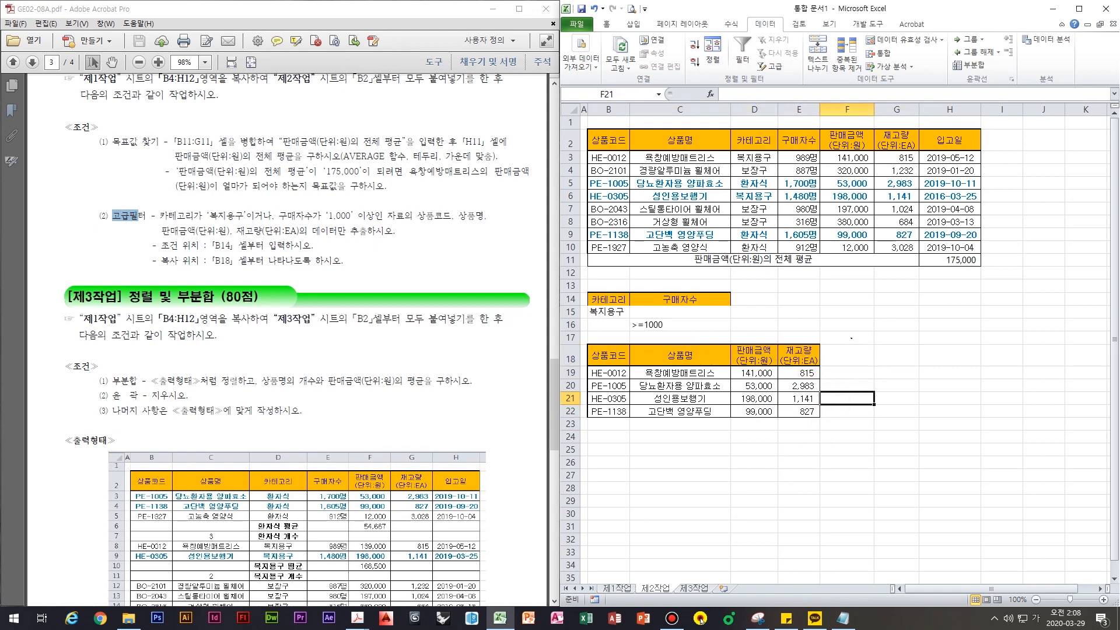
mouse_move(853, 351)
mouse_down()
mouse_move(869, 281)
mouse_move(770, 280)
mouse_move(798, 297)
mouse_up()
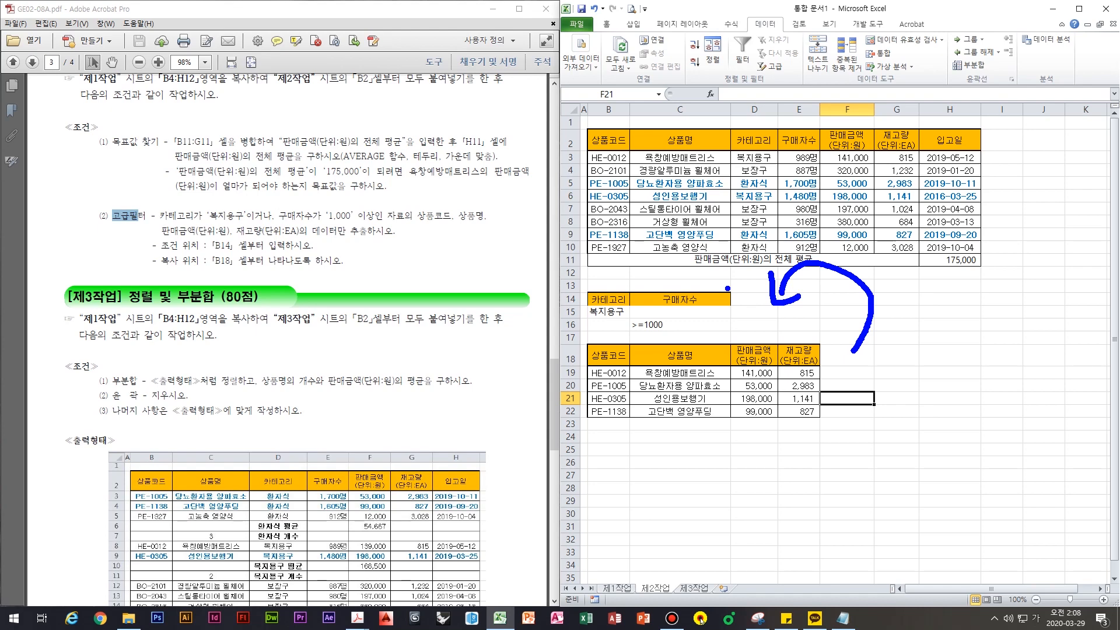
click(831, 322)
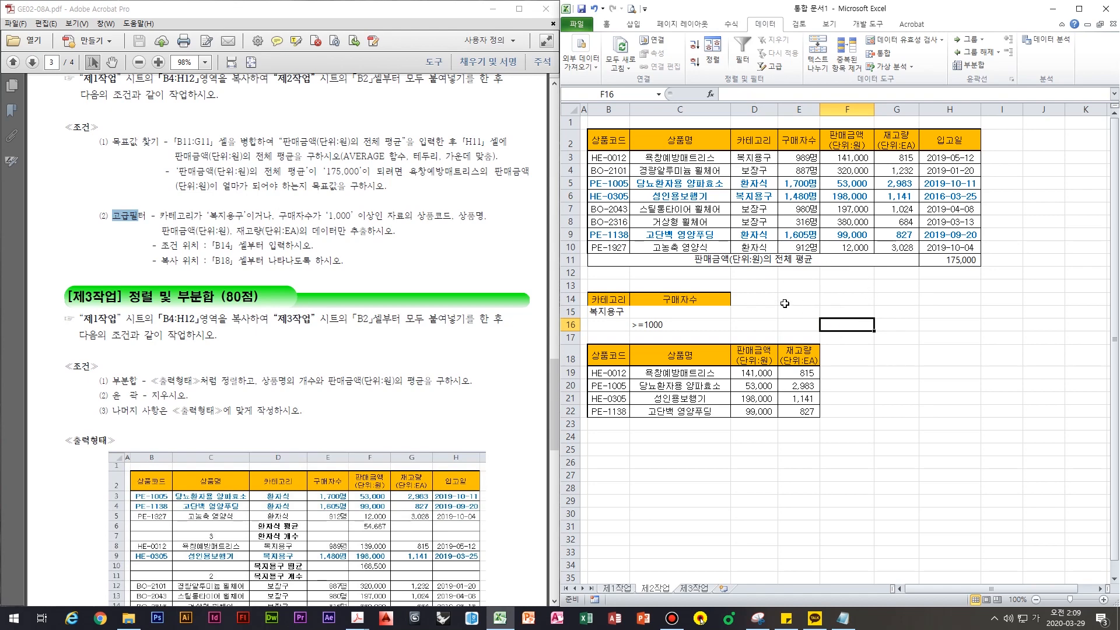
Read the 제3작업 instructions on sorting and subtotals in the exam PDF
click(388, 374)
scroll(388, 374, down, 3)
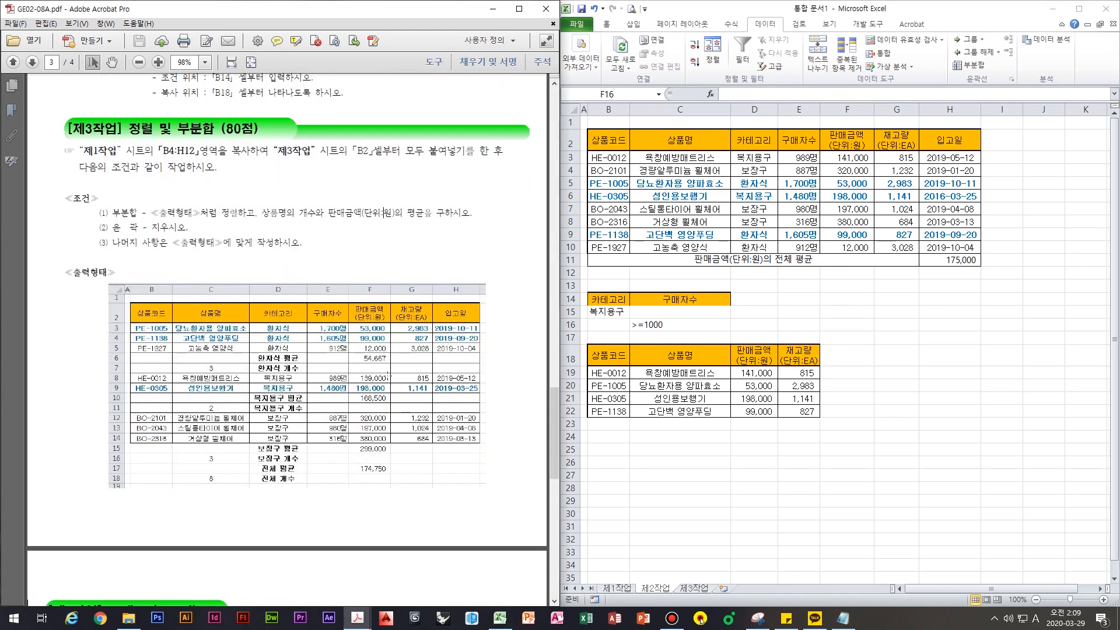
drag(129, 185, 269, 209)
click(745, 475)
click(275, 228)
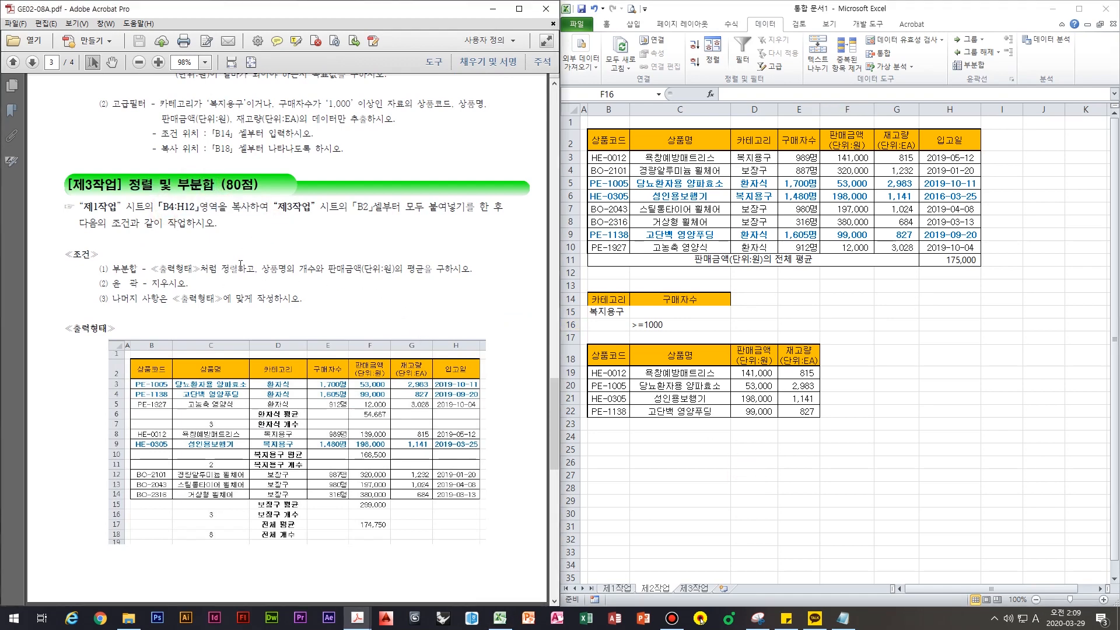
click(119, 211)
click(713, 500)
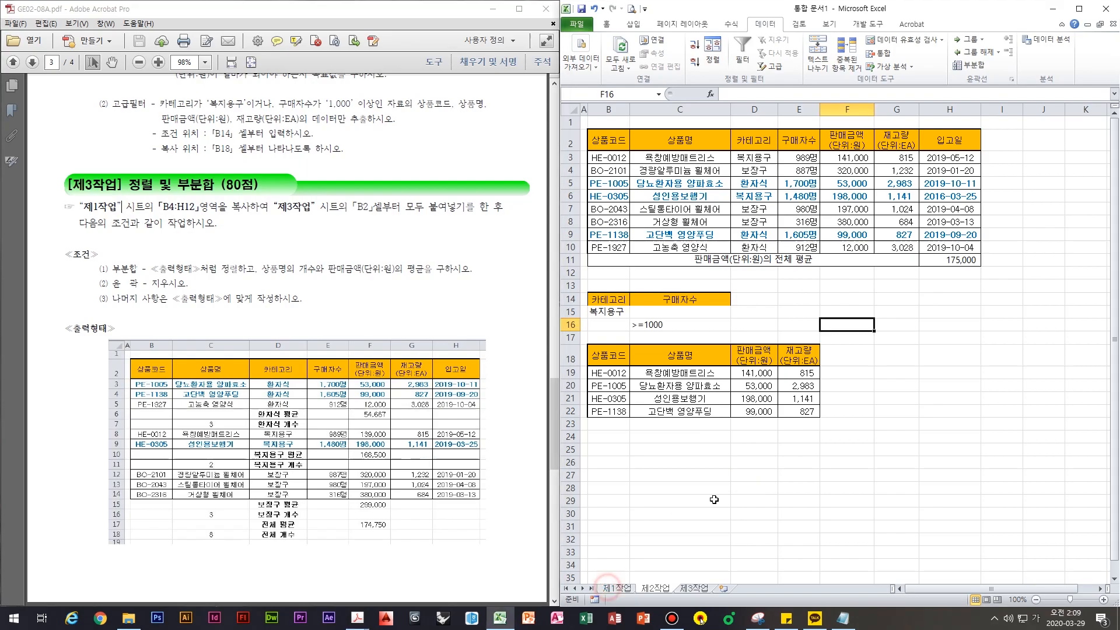
Copy range B4:H12 from the 제1작업 sheet and paste it into the 제3작업 sheet starting at B2
click(615, 589)
click(761, 472)
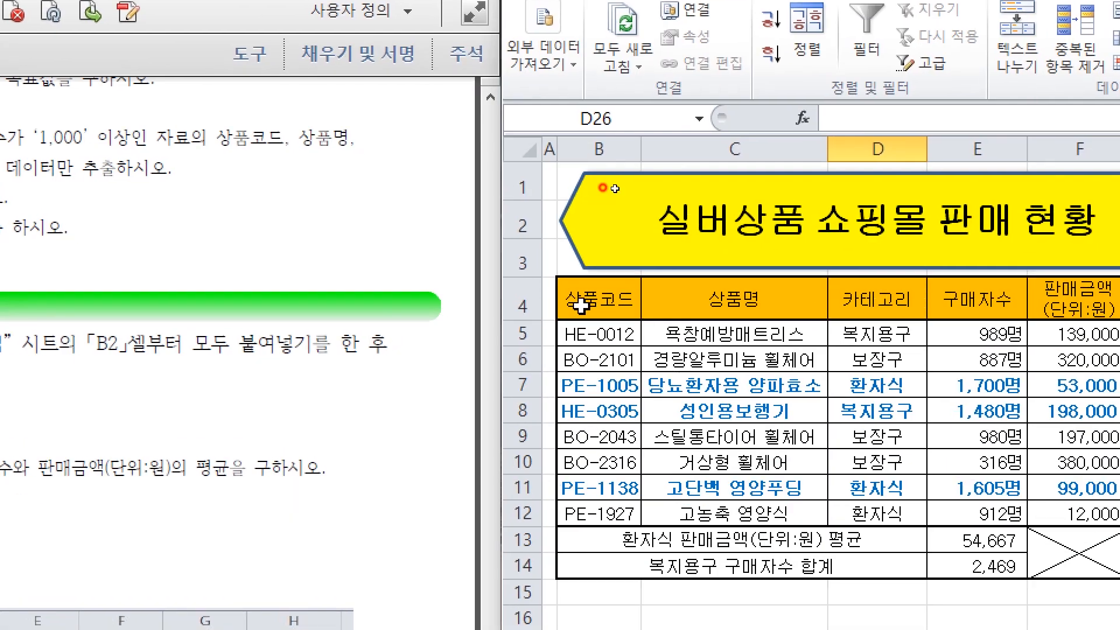
drag(607, 185, 954, 301)
drag(961, 532, 971, 514)
key(ctrl+c)
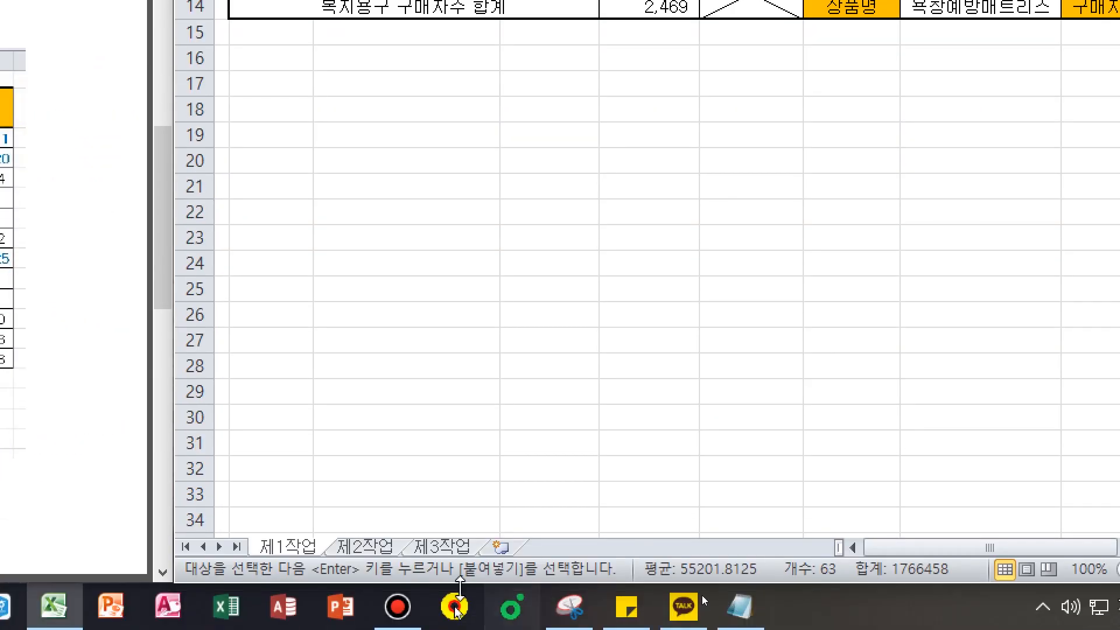
click(444, 547)
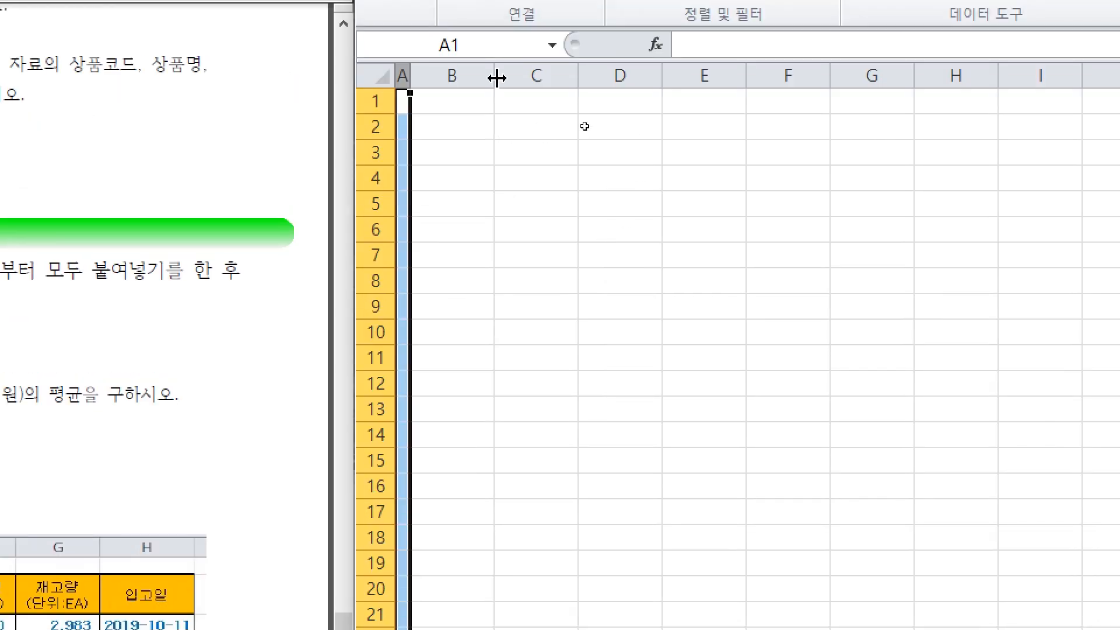
click(437, 121)
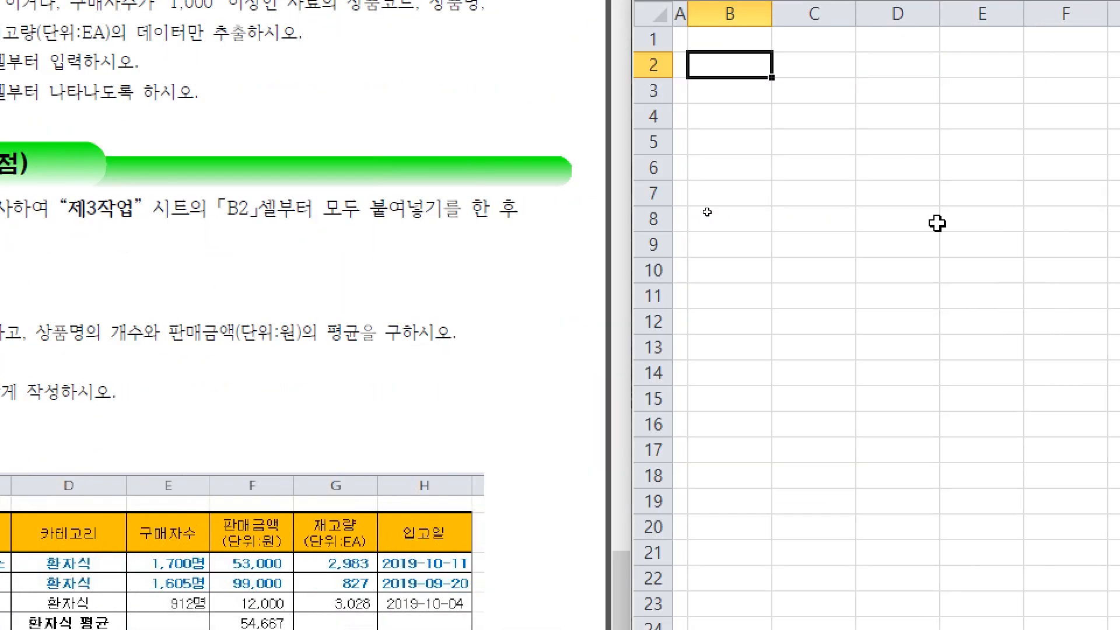
key(ctrl+v)
Auto-fit columns C and F and widen column H so the pasted values fit
double_click(381, 61)
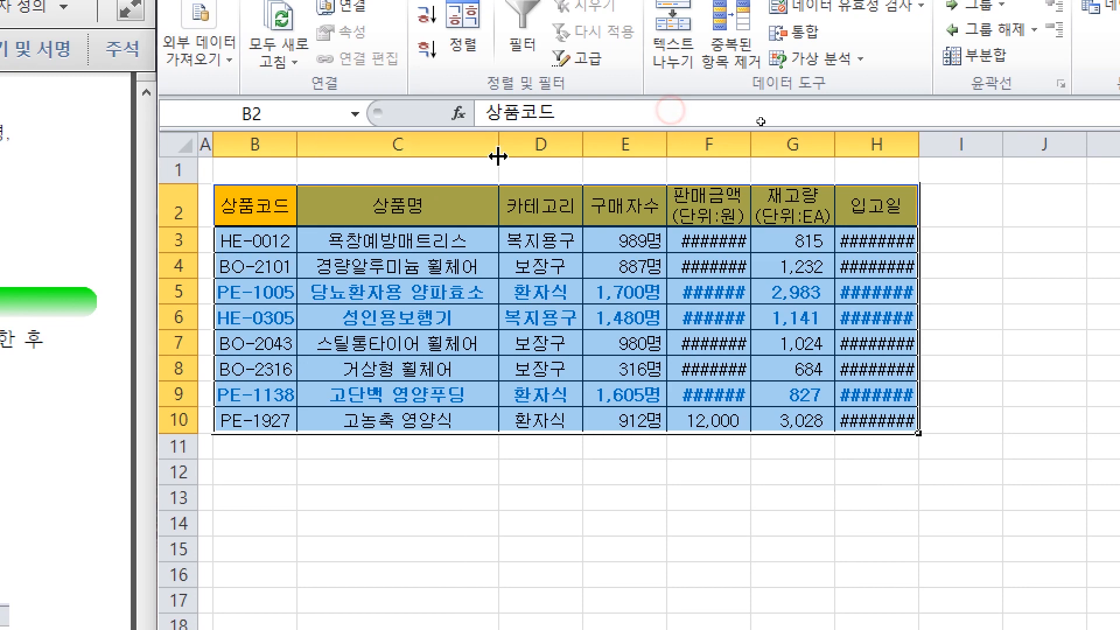
double_click(751, 144)
drag(943, 150, 983, 150)
click(884, 315)
click(820, 341)
Review the 제3작업 conditions in the exam PDF, focusing on sorting like the 출력형태 before making subtotals
click(495, 338)
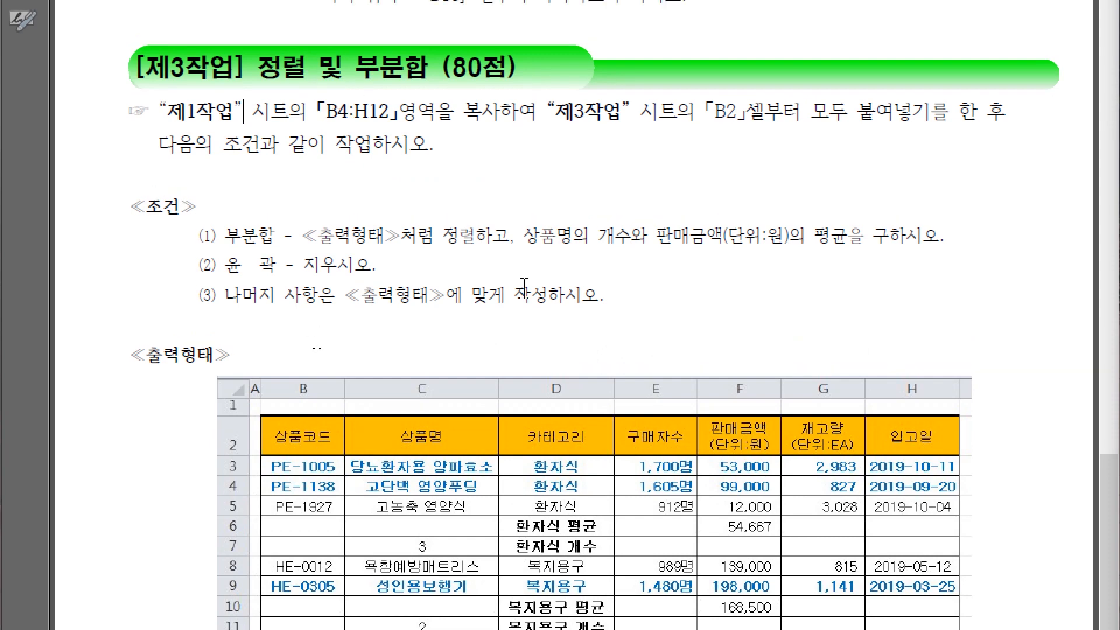
mouse_move(287, 85)
mouse_down()
mouse_move(324, 58)
mouse_move(304, 140)
mouse_move(403, 93)
mouse_move(430, 101)
mouse_up()
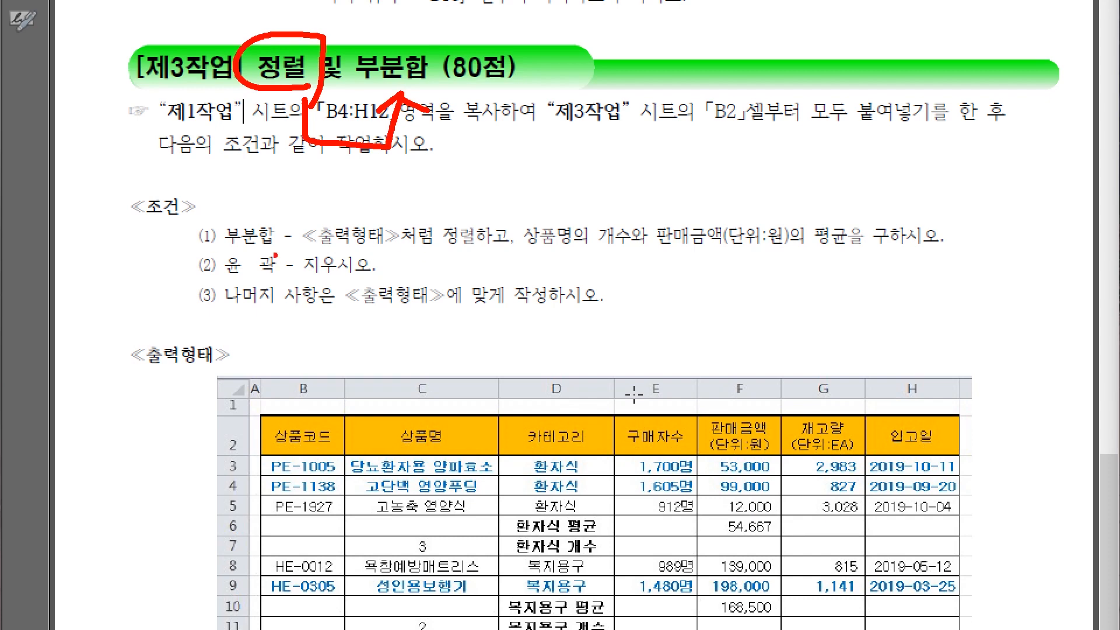
drag(351, 217, 388, 205)
drag(440, 250, 496, 249)
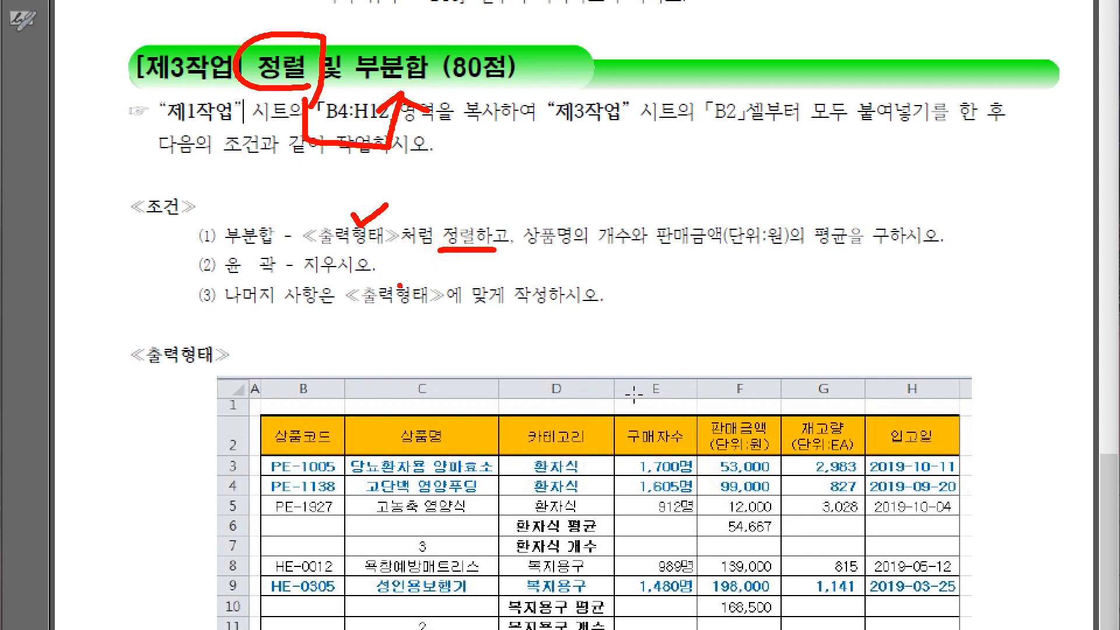
key(Escape)
Examine the 출력형태 sample table to see how its rows are grouped and ordered under 카테고리
scroll(648, 310, down, 5)
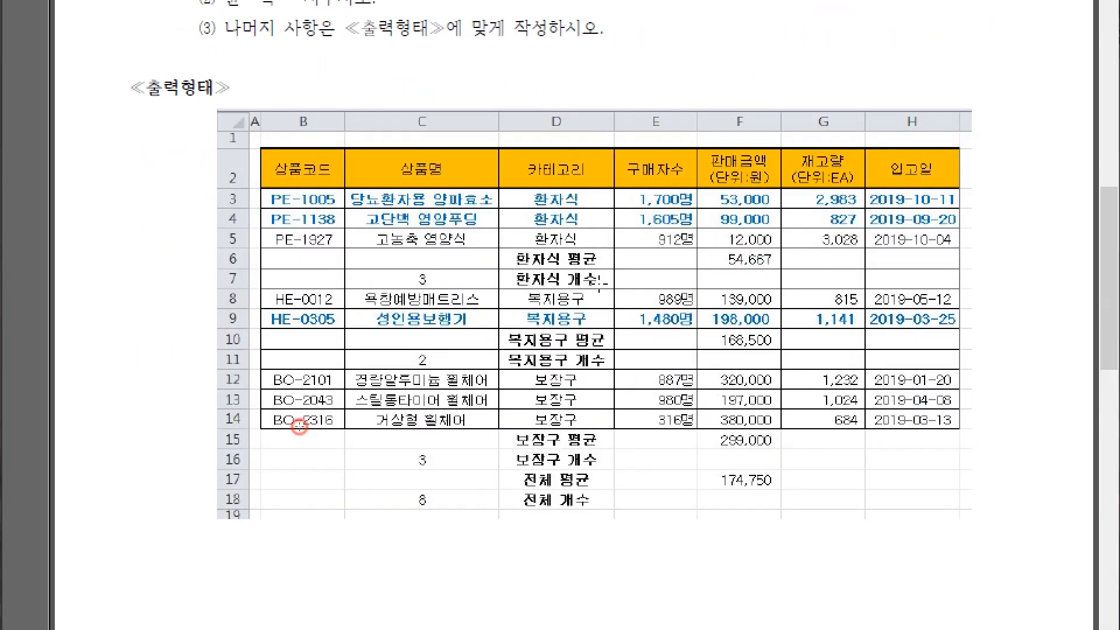
click(600, 283)
click(863, 522)
scroll(619, 437, up, 2)
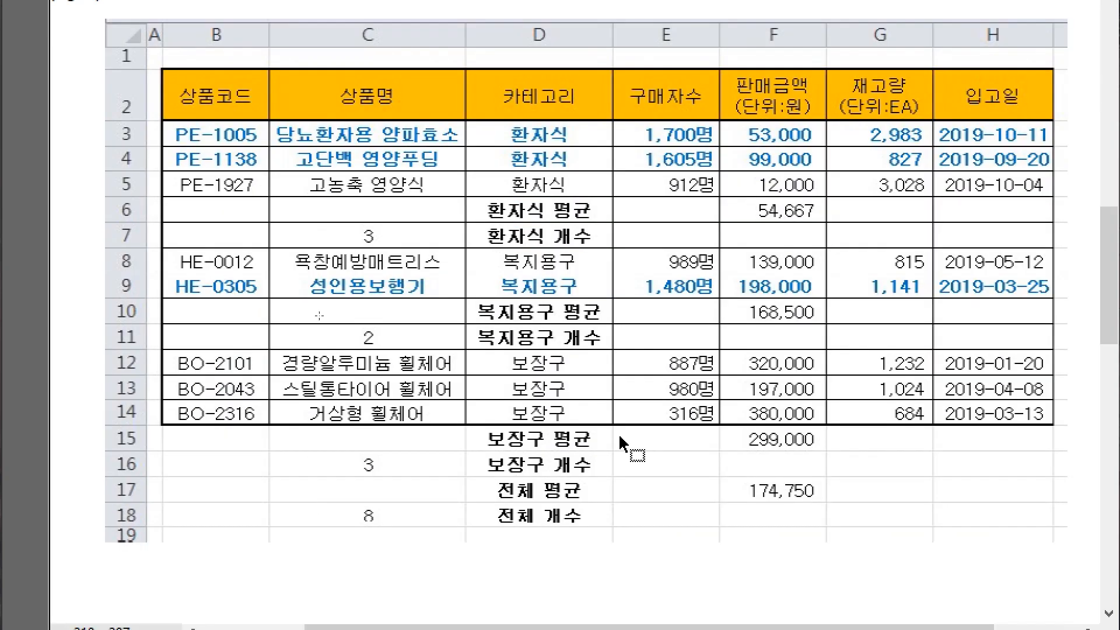
click(654, 245)
drag(587, 148, 585, 210)
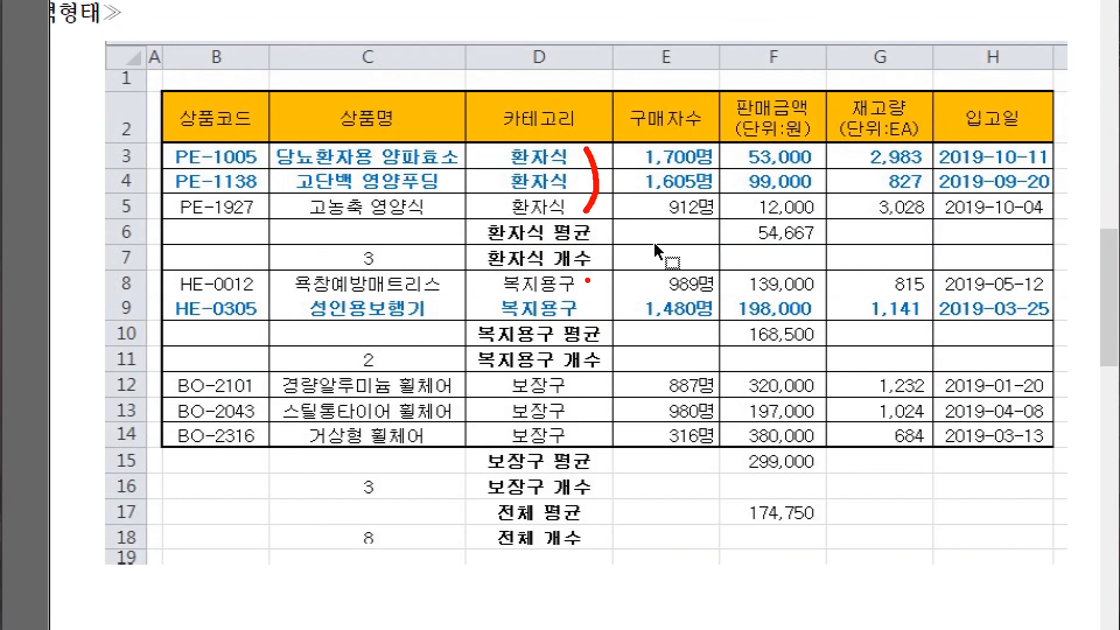
mouse_move(587, 280)
mouse_down()
mouse_move(596, 300)
mouse_move(582, 327)
mouse_up()
drag(575, 378, 576, 436)
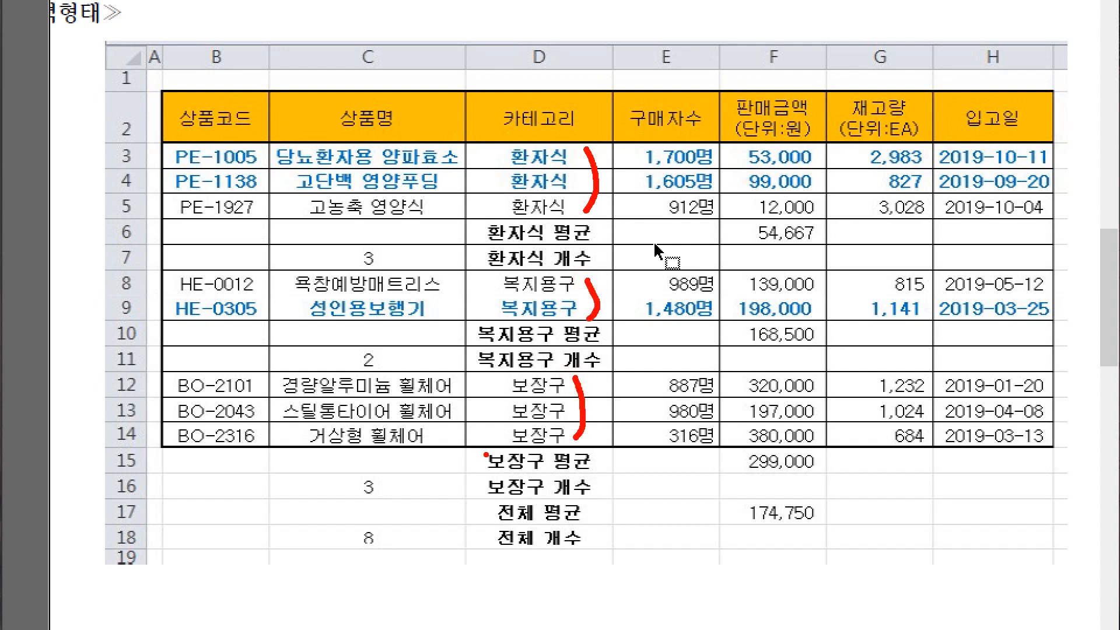
drag(495, 100, 588, 140)
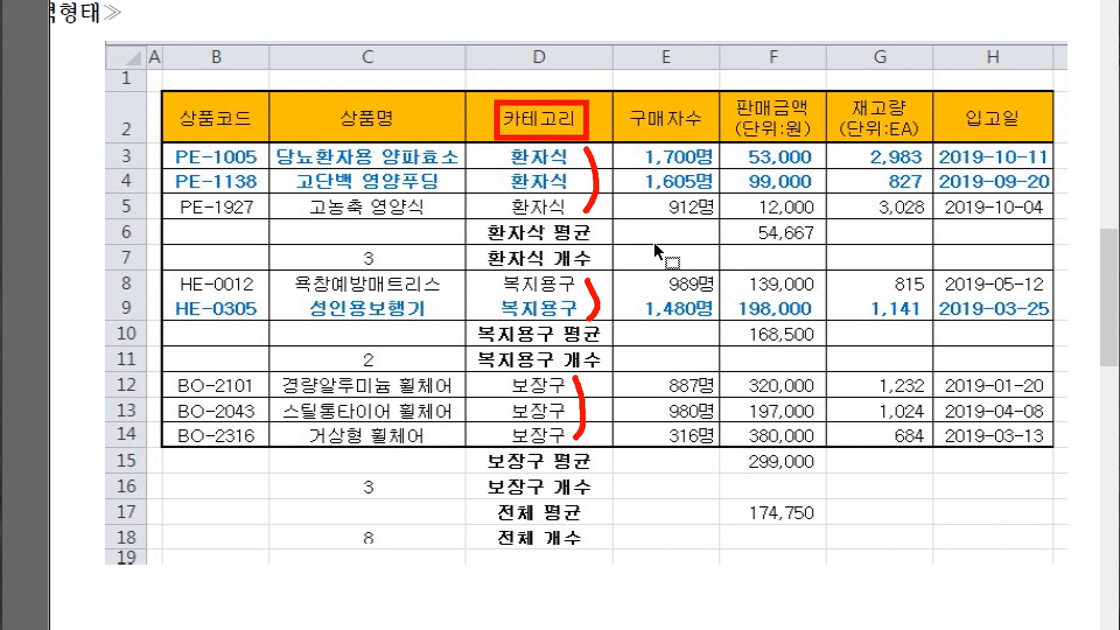
drag(489, 241, 554, 240)
drag(491, 269, 596, 274)
key(ctrl+z)
key(ctrl+z)
mouse_move(599, 226)
mouse_down()
mouse_move(637, 249)
mouse_move(638, 108)
mouse_move(609, 117)
mouse_up()
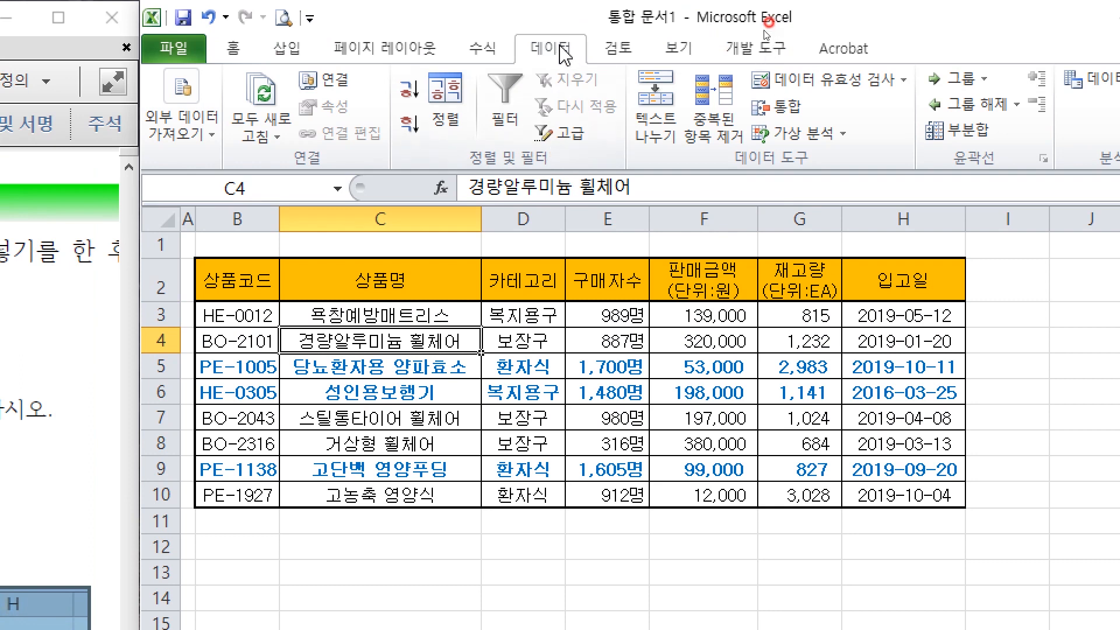
Start a sort of the copied table and choose 카테고리 as the sort column
click(445, 99)
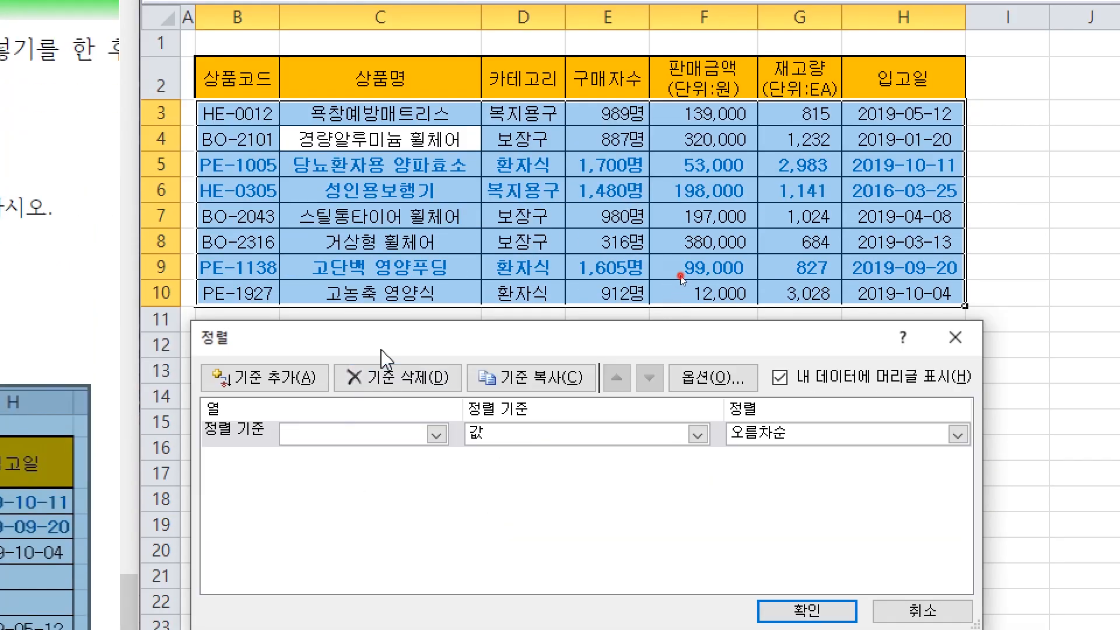
drag(382, 351, 450, 293)
click(425, 379)
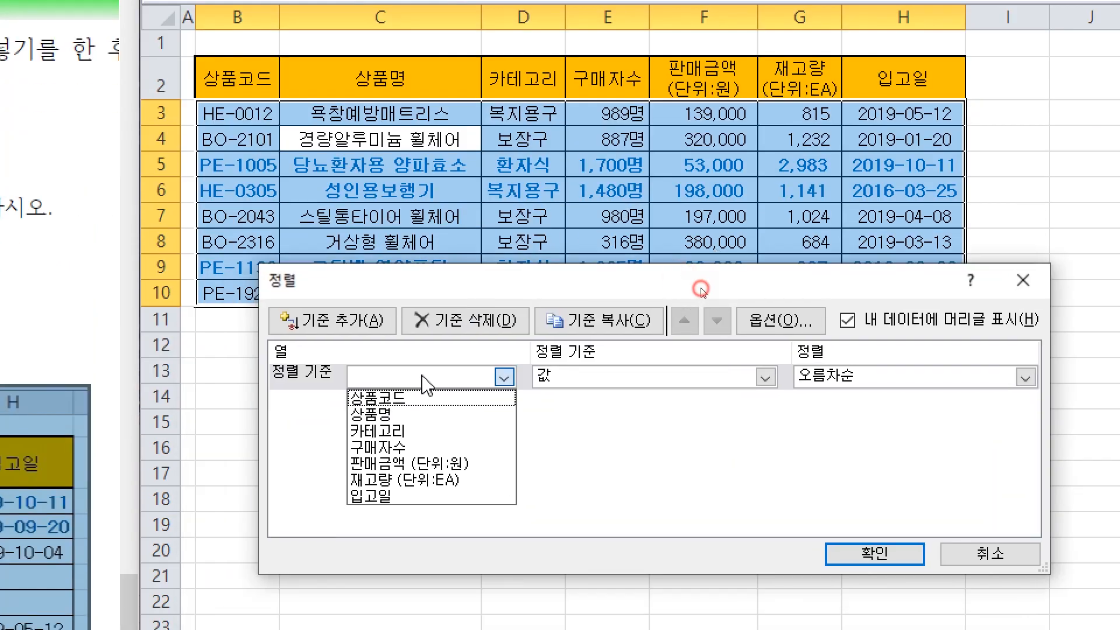
click(426, 431)
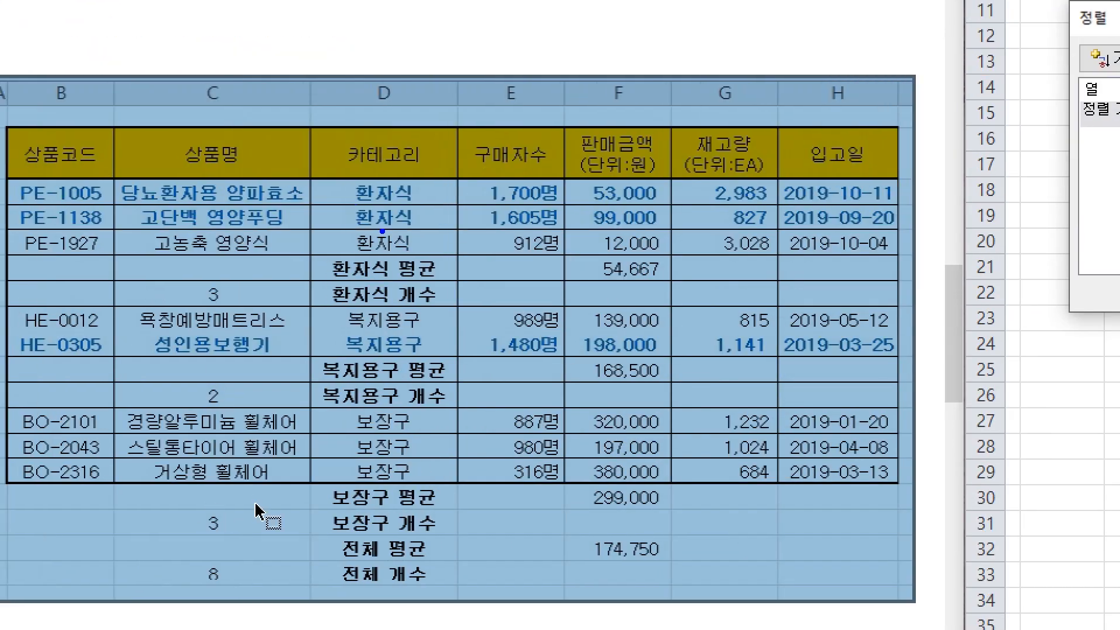
Examine the order of the 카테고리 groups in the 출력형태 sample to determine the sort direction
mouse_move(481, 264)
mouse_down()
mouse_move(502, 286)
mouse_move(696, 310)
mouse_up()
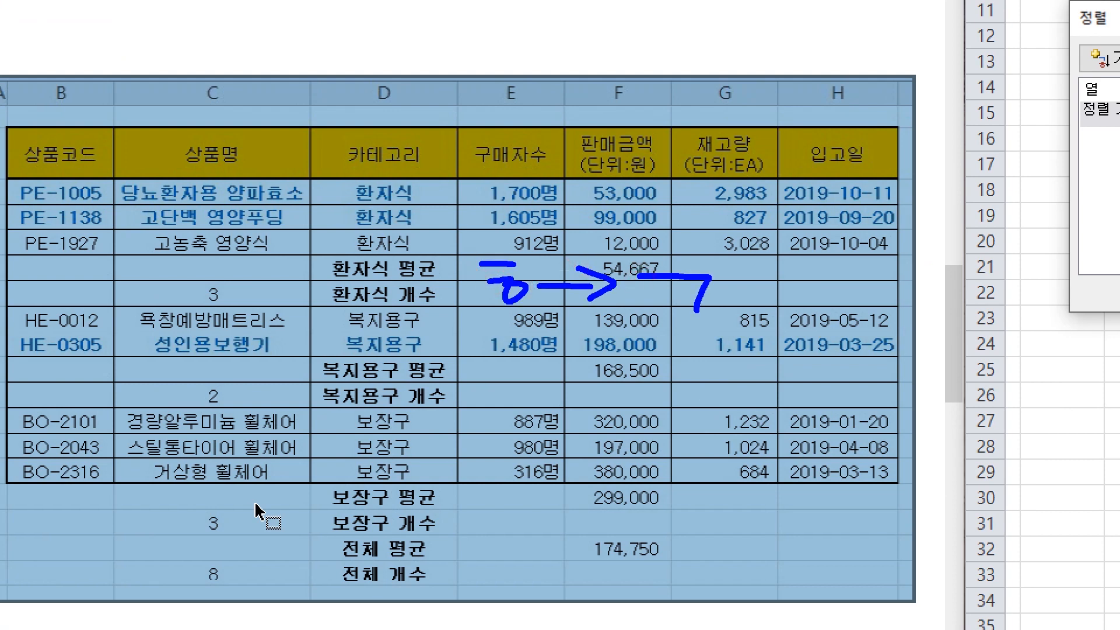
drag(798, 266, 822, 313)
key(ctrl+z)
mouse_move(842, 260)
mouse_down()
mouse_move(869, 274)
mouse_move(852, 309)
mouse_move(916, 274)
mouse_move(933, 286)
mouse_move(925, 323)
mouse_move(936, 332)
mouse_up()
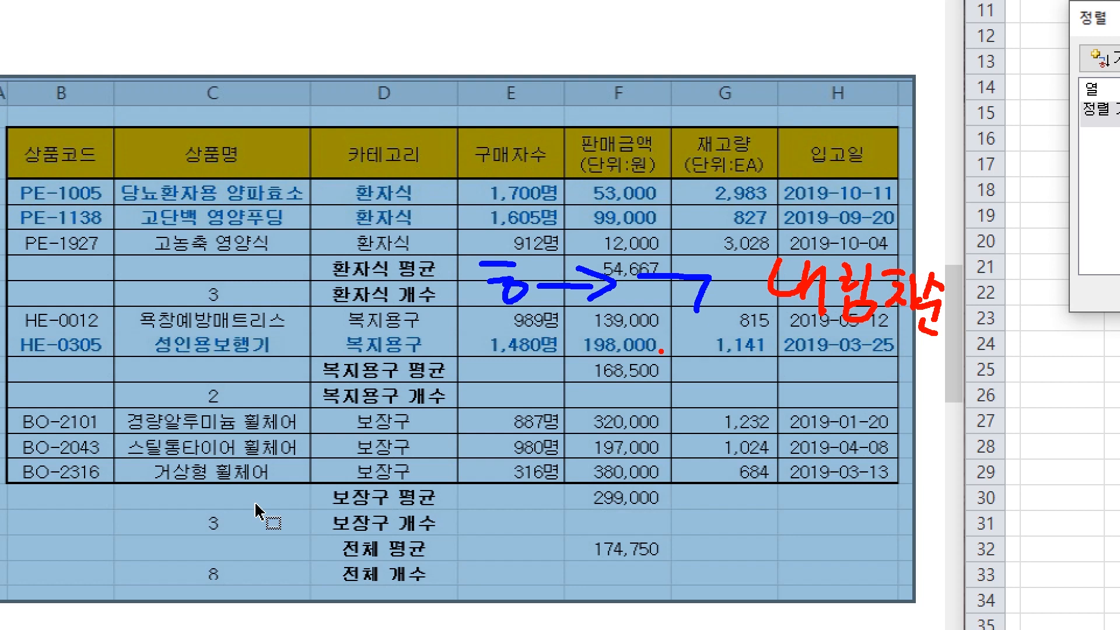
mouse_move(500, 353)
mouse_down()
mouse_move(520, 386)
mouse_move(571, 372)
mouse_move(679, 387)
mouse_up()
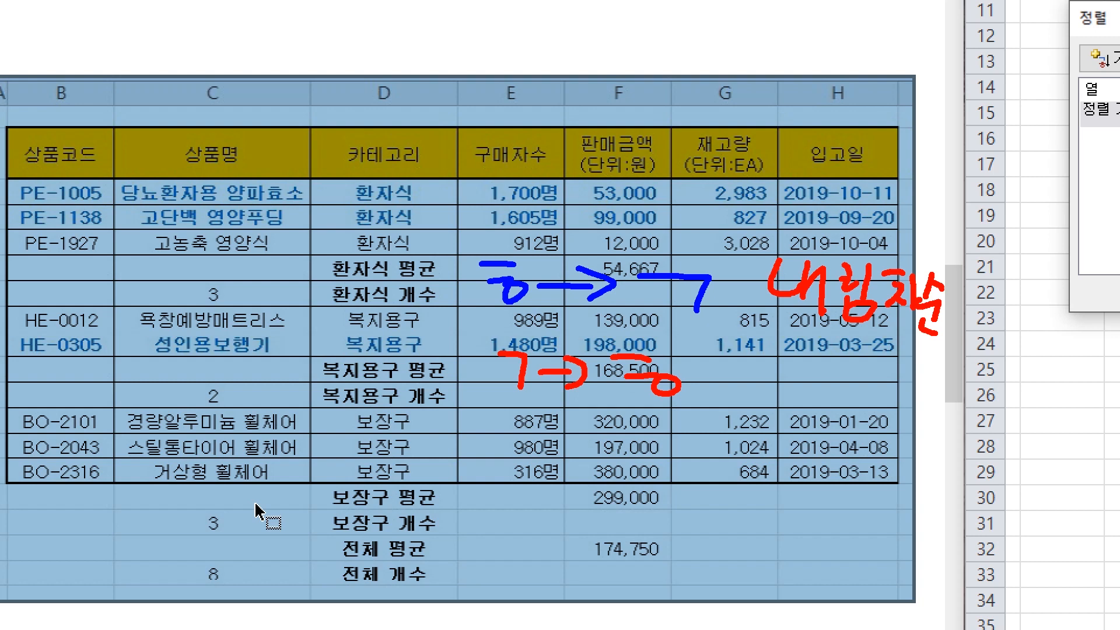
mouse_move(800, 362)
mouse_down()
mouse_move(834, 366)
mouse_move(840, 402)
mouse_move(875, 421)
mouse_move(918, 405)
mouse_up()
mouse_move(928, 375)
mouse_down()
mouse_move(931, 415)
mouse_move(966, 433)
mouse_move(1014, 371)
mouse_up()
mouse_move(997, 339)
mouse_down()
mouse_move(980, 330)
mouse_move(966, 287)
mouse_up()
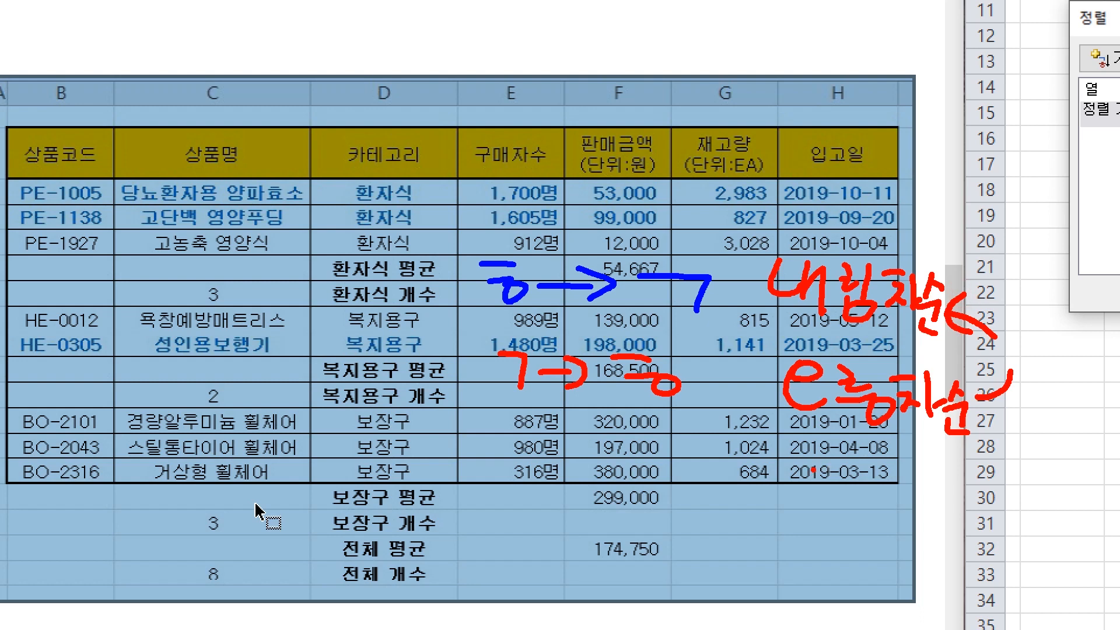
drag(345, 204, 366, 203)
drag(343, 325, 361, 328)
drag(350, 438, 380, 439)
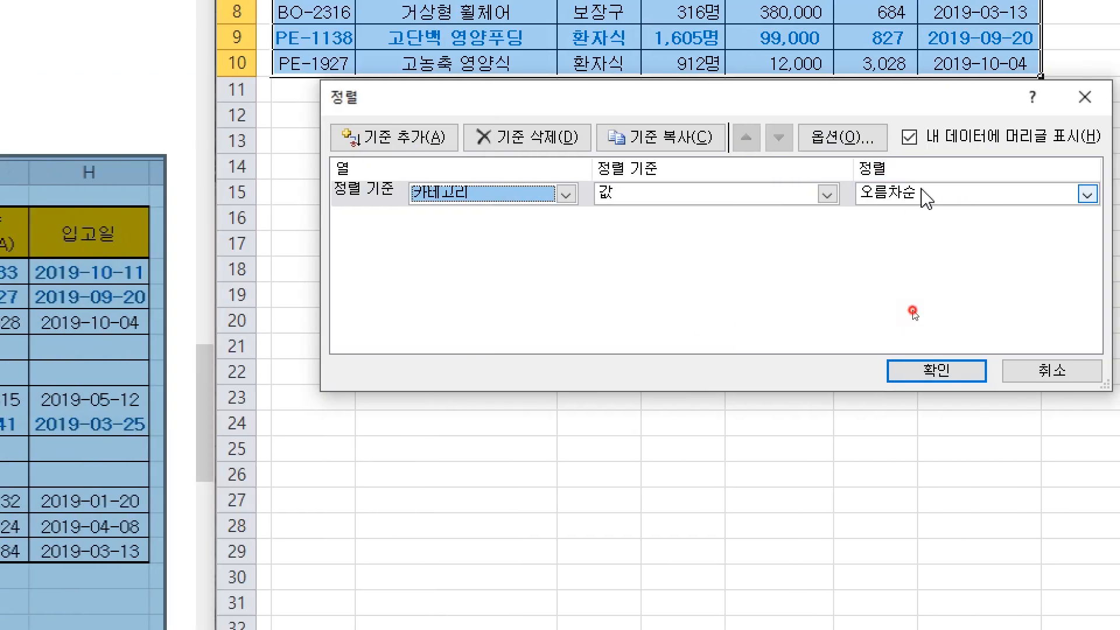
Set the 카테고리 sort order to 내림차순, apply the sort and check the sorted 카테고리 cells
click(925, 195)
click(932, 239)
click(962, 369)
click(606, 78)
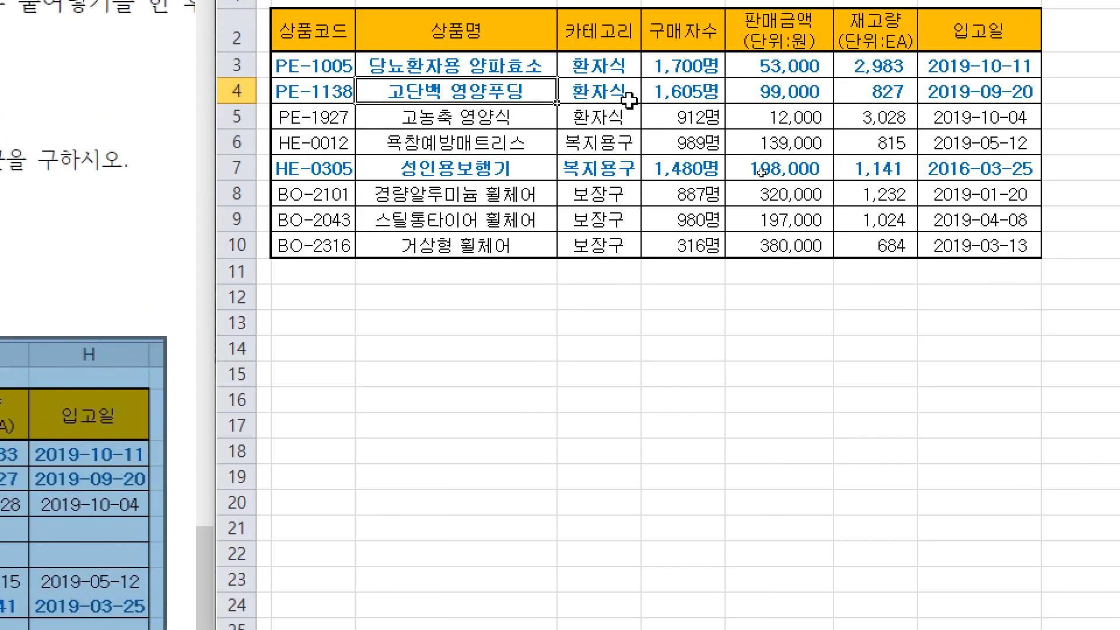
drag(607, 77, 601, 255)
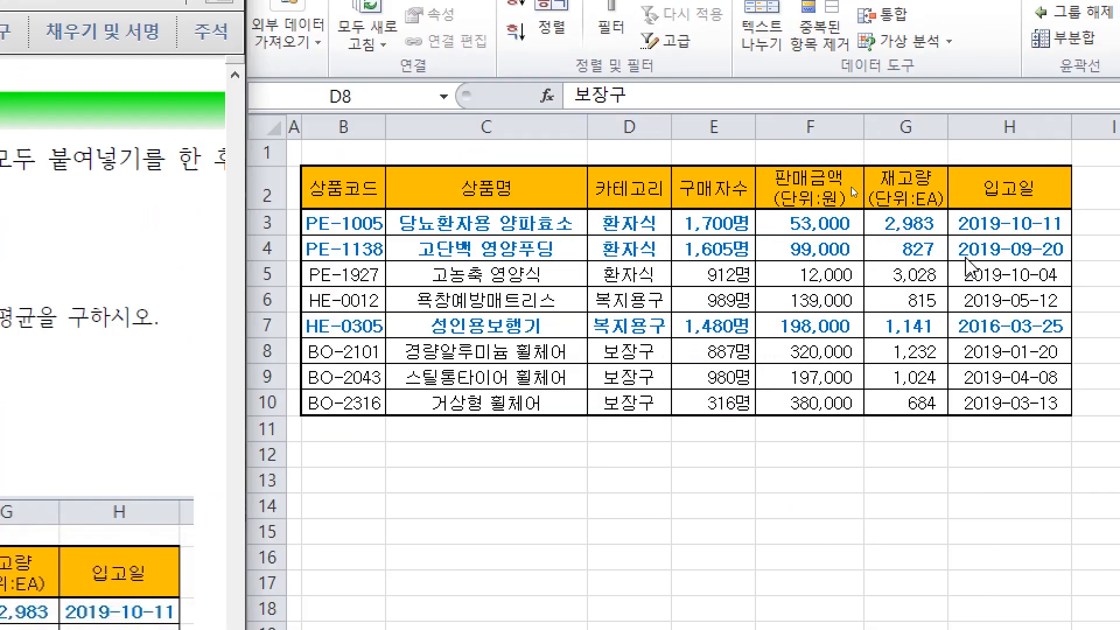
Start a 부분합 on the sorted table and set the grouping item to 카테고리
click(689, 200)
click(708, 258)
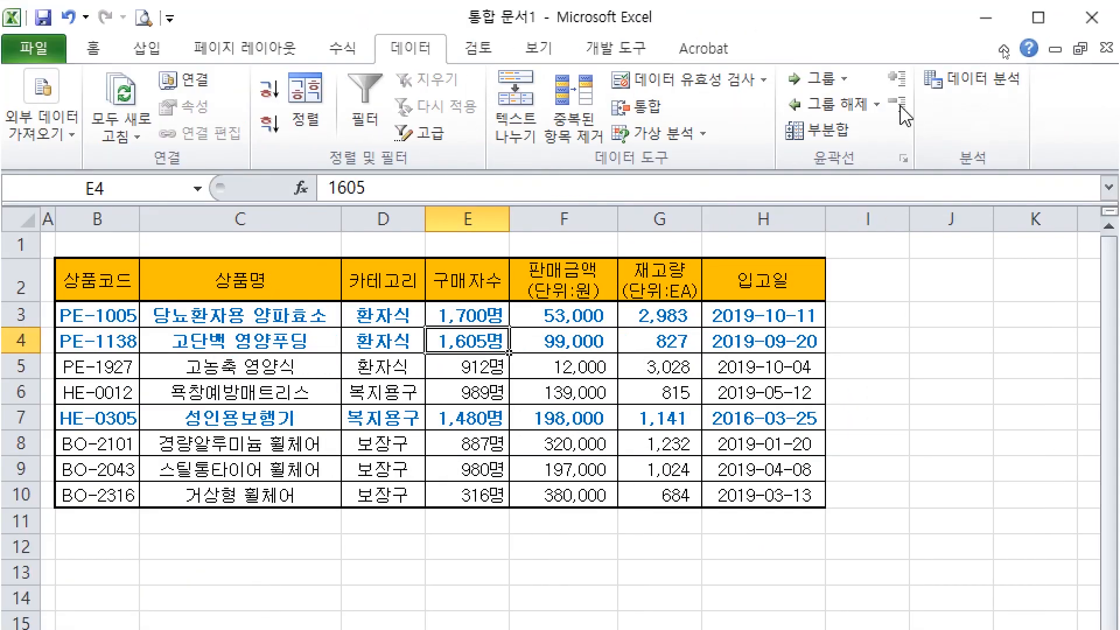
click(816, 129)
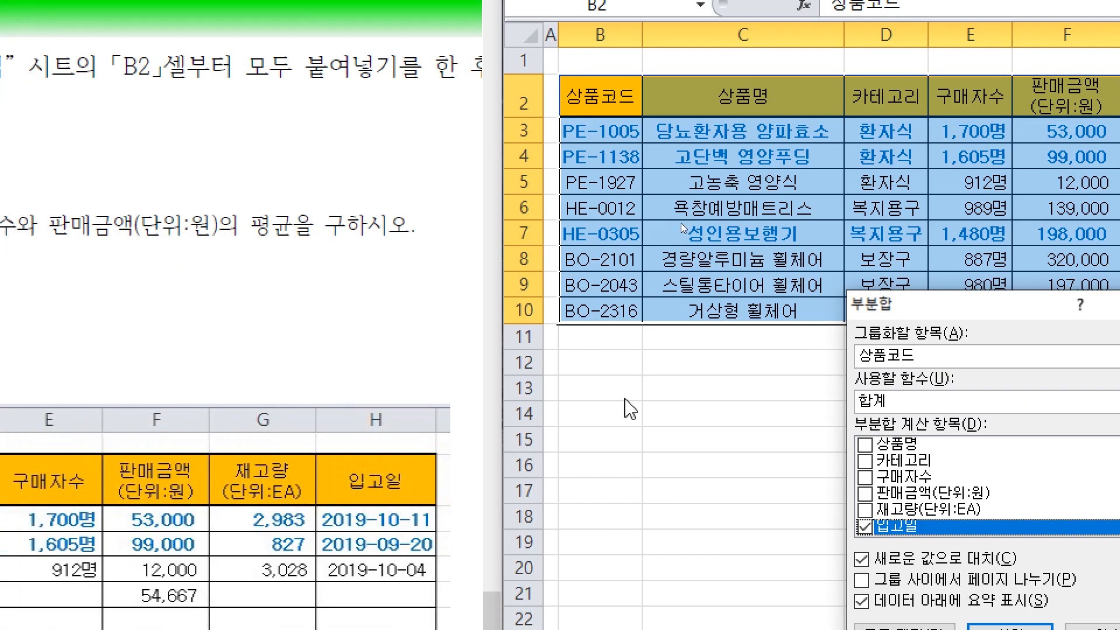
drag(913, 313, 759, 330)
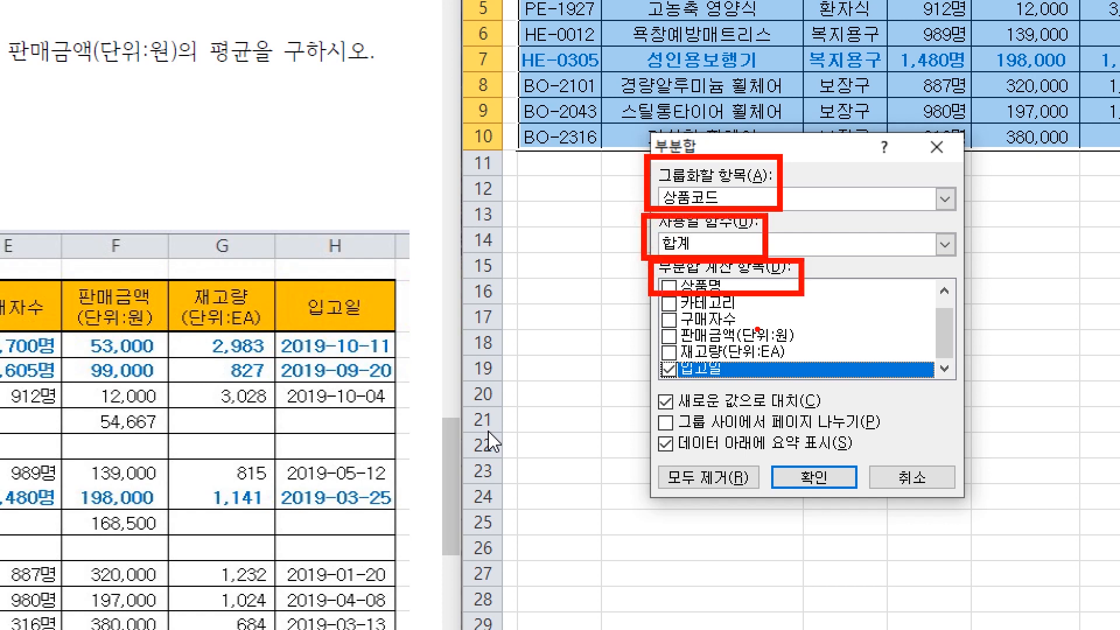
key(Escape)
click(735, 202)
click(754, 148)
drag(748, 146, 837, 199)
drag(824, 135, 824, 110)
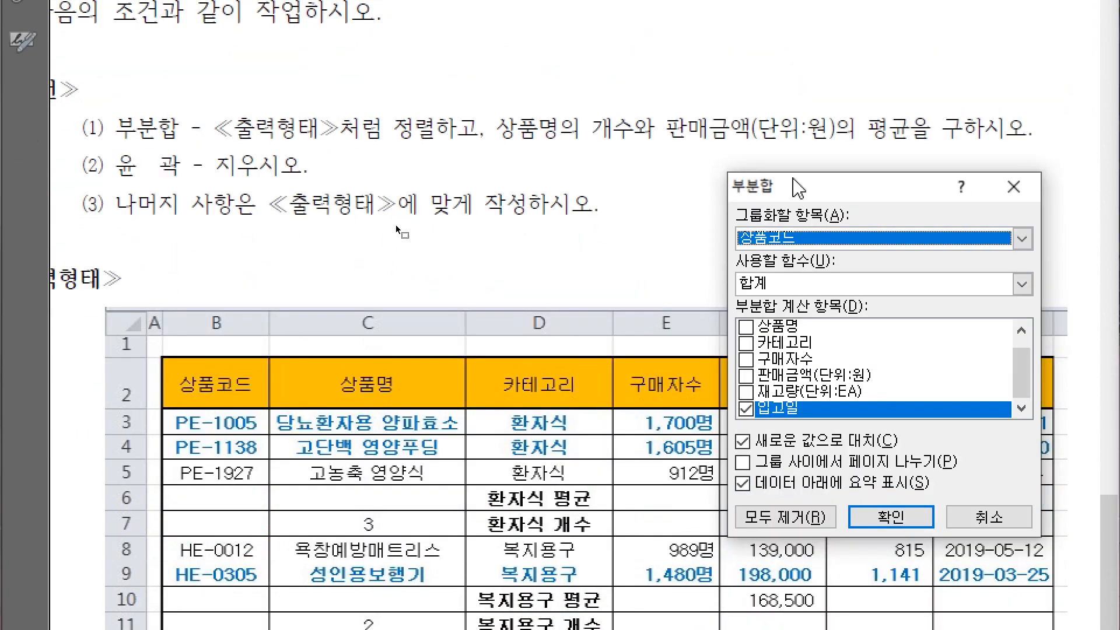
click(793, 178)
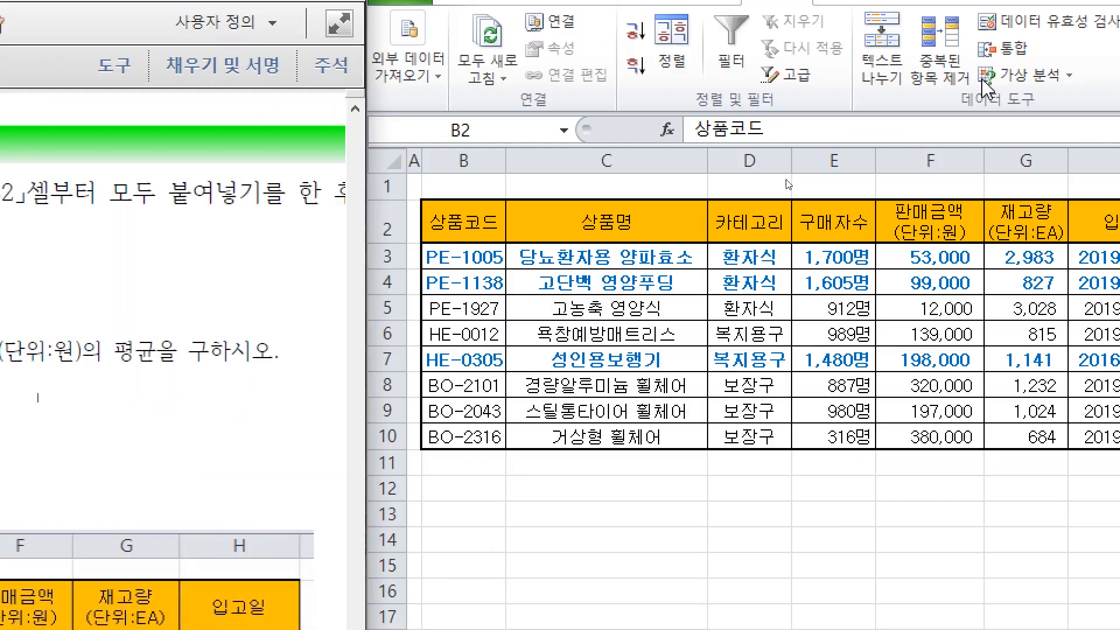
click(783, 180)
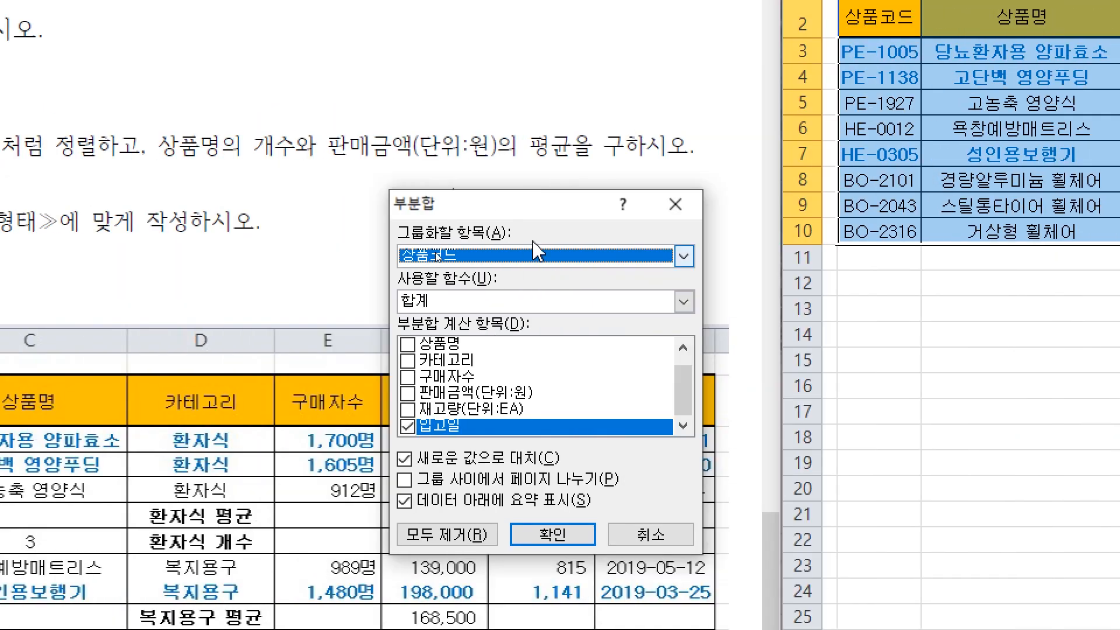
click(102, 461)
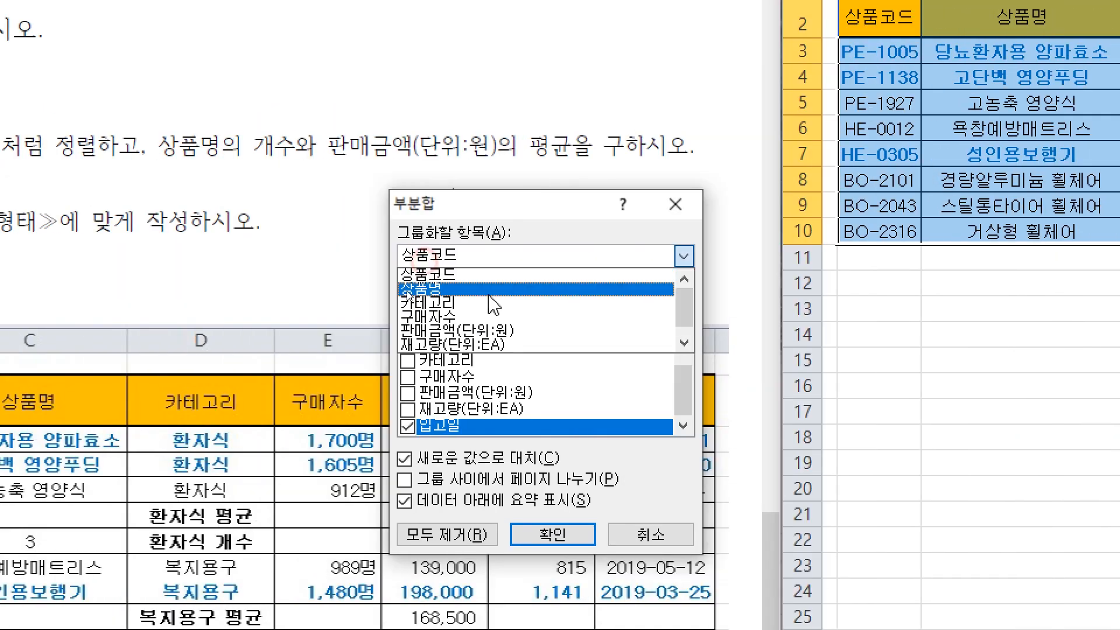
click(467, 305)
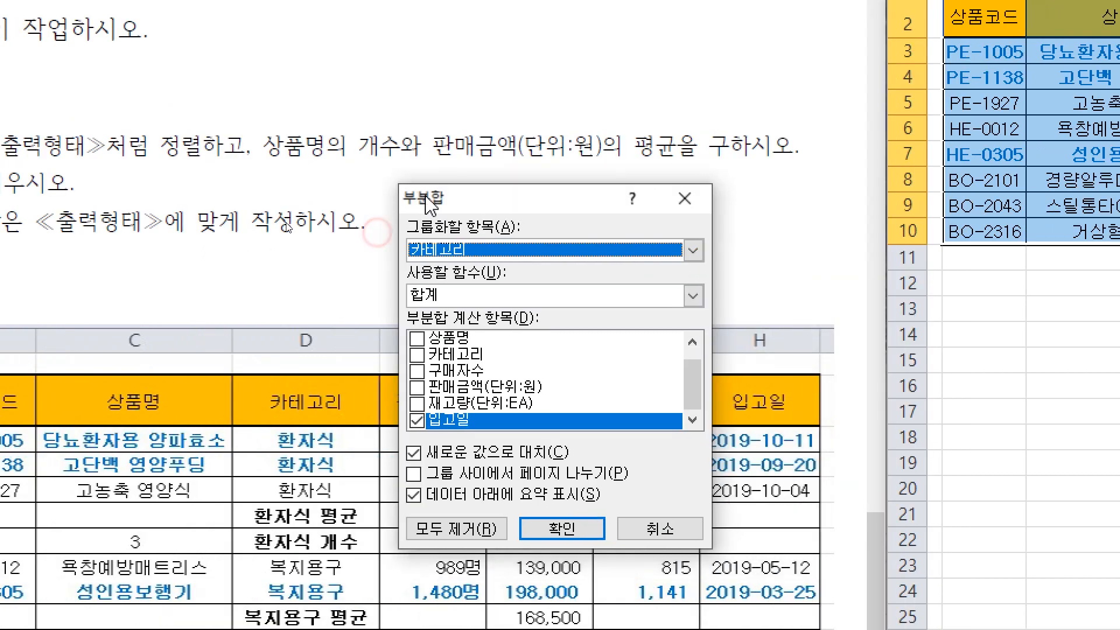
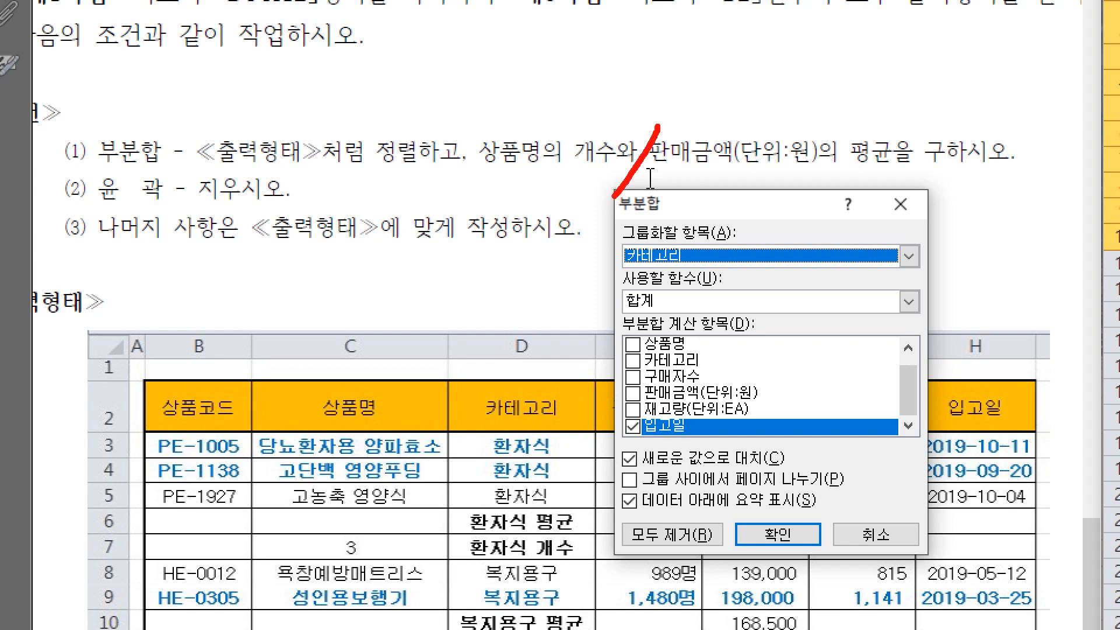
mouse_move(559, 84)
mouse_down()
mouse_move(528, 64)
mouse_move(558, 137)
mouse_up()
drag(765, 94, 833, 123)
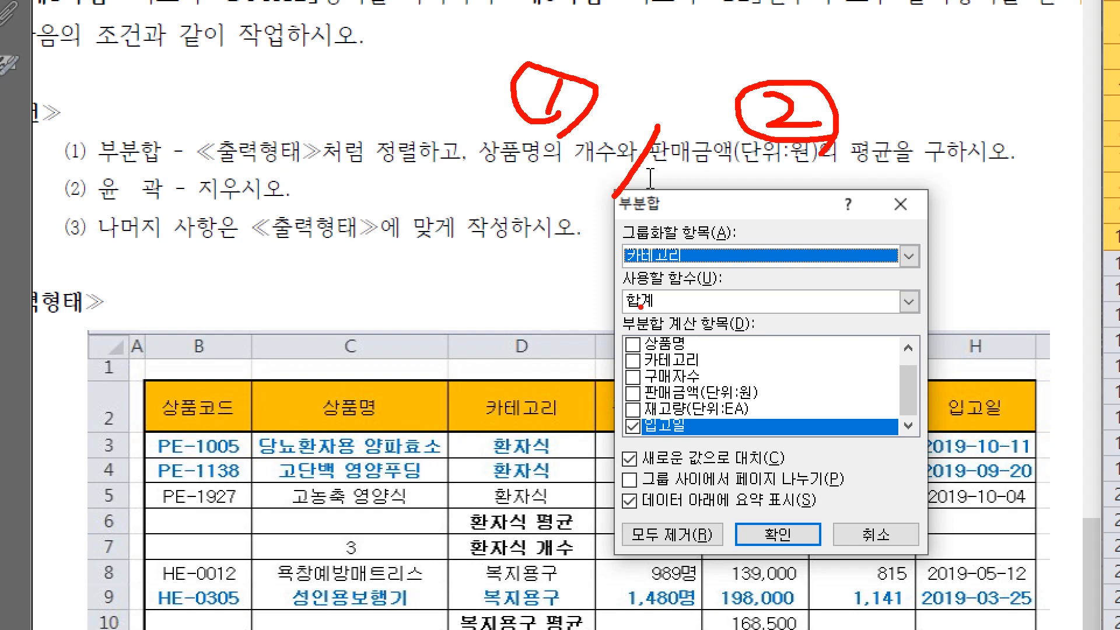
mouse_move(723, 318)
mouse_down()
mouse_move(601, 273)
mouse_move(765, 287)
mouse_move(805, 279)
mouse_move(822, 307)
mouse_up()
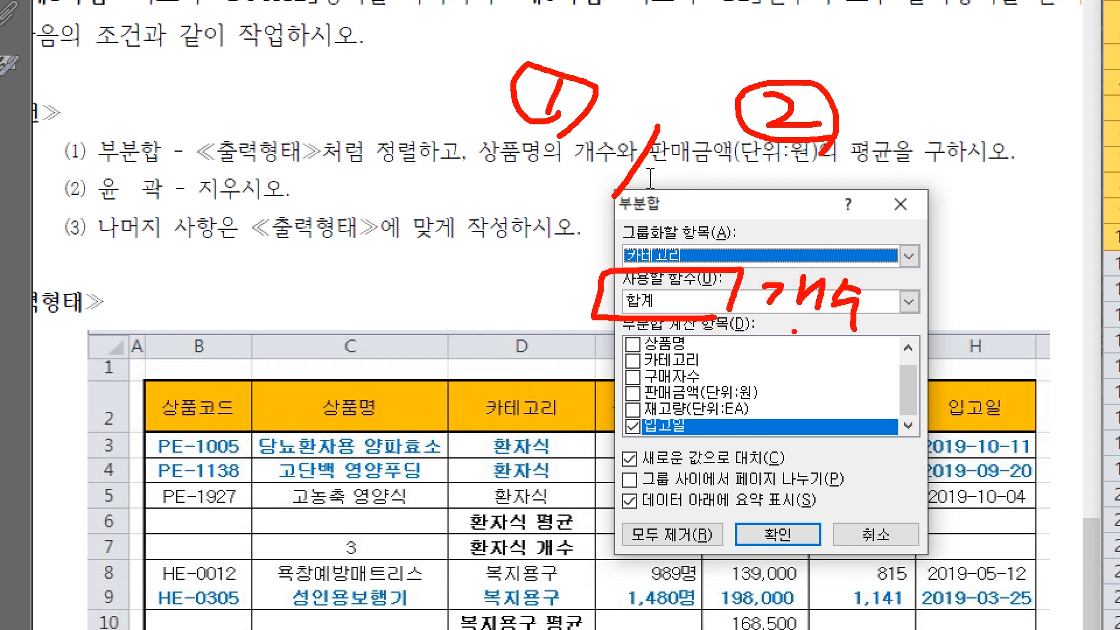
key(Escape)
Set the subtotal function to 개수, calculate it for 상품명 instead of 입고일, and apply the subtotal
click(909, 302)
click(762, 328)
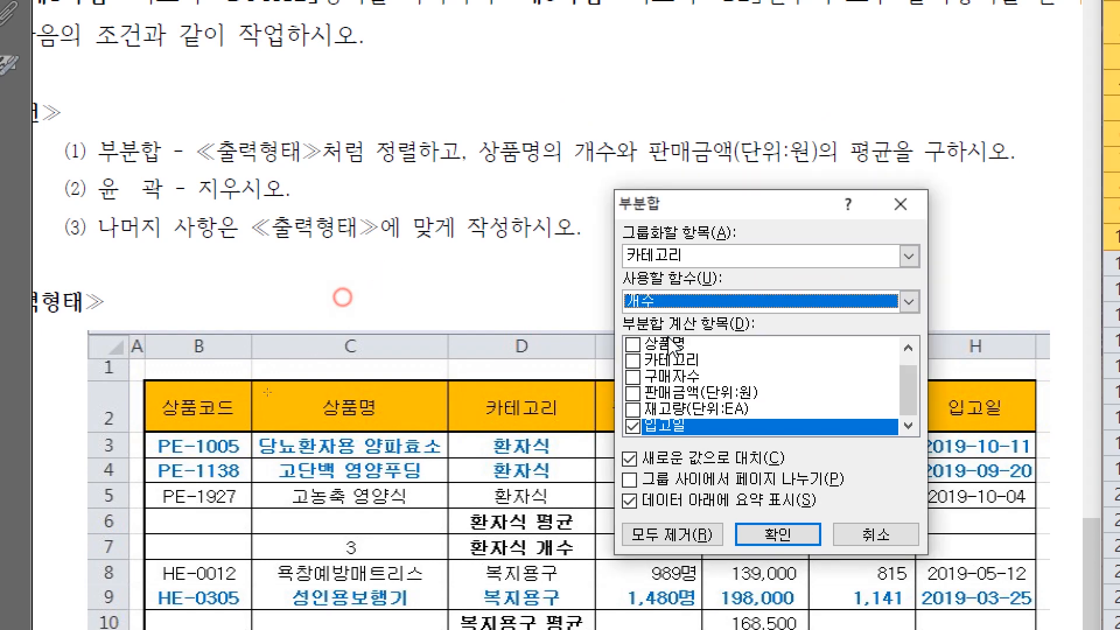
click(632, 379)
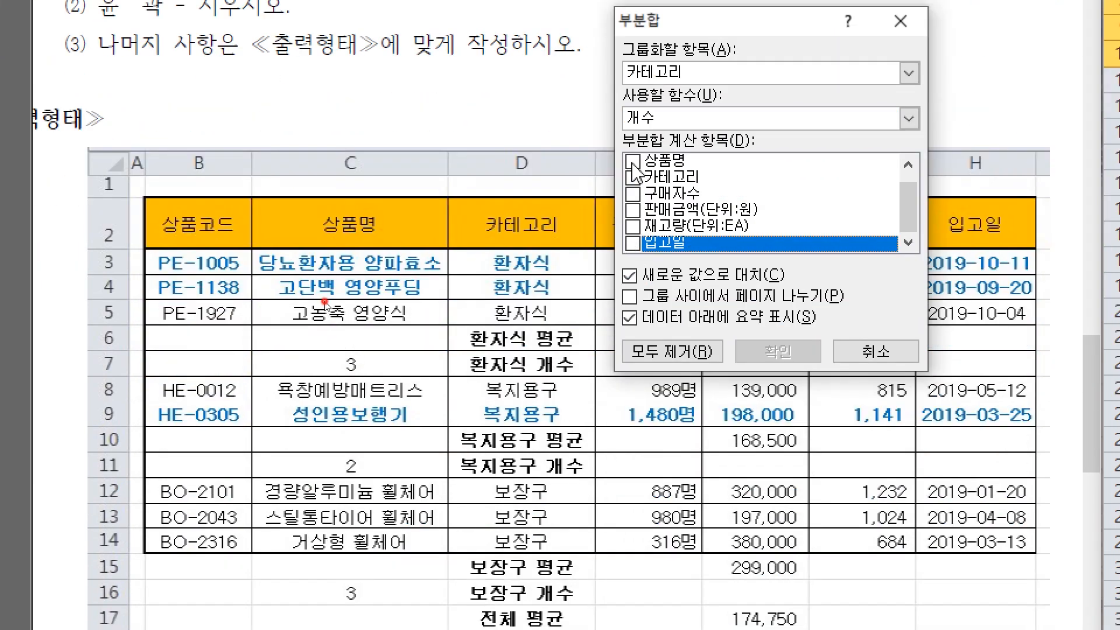
click(632, 297)
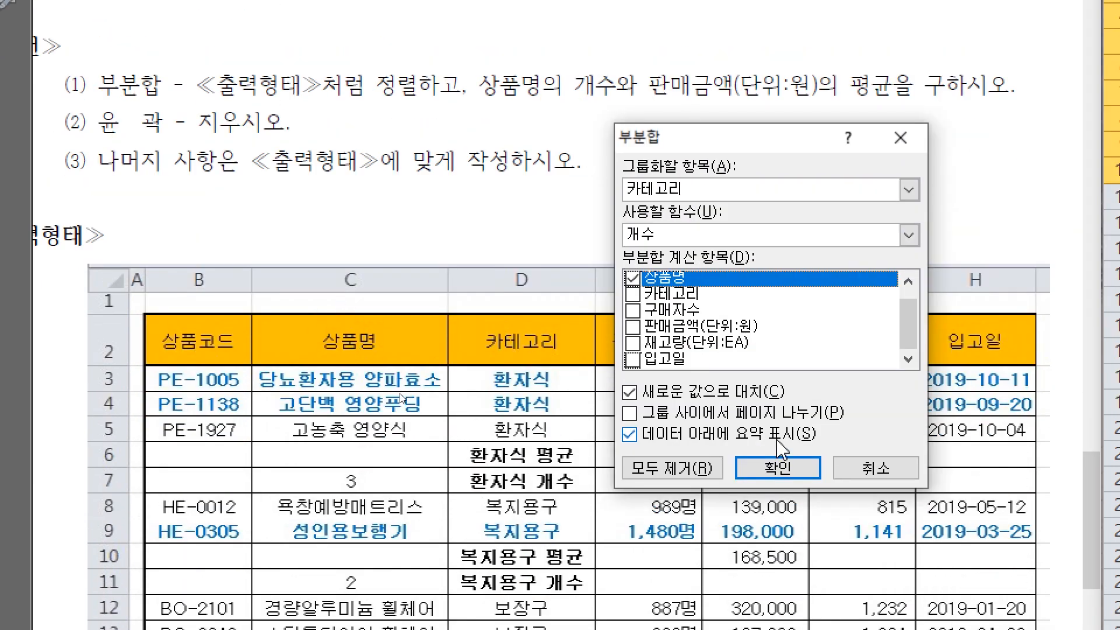
click(777, 468)
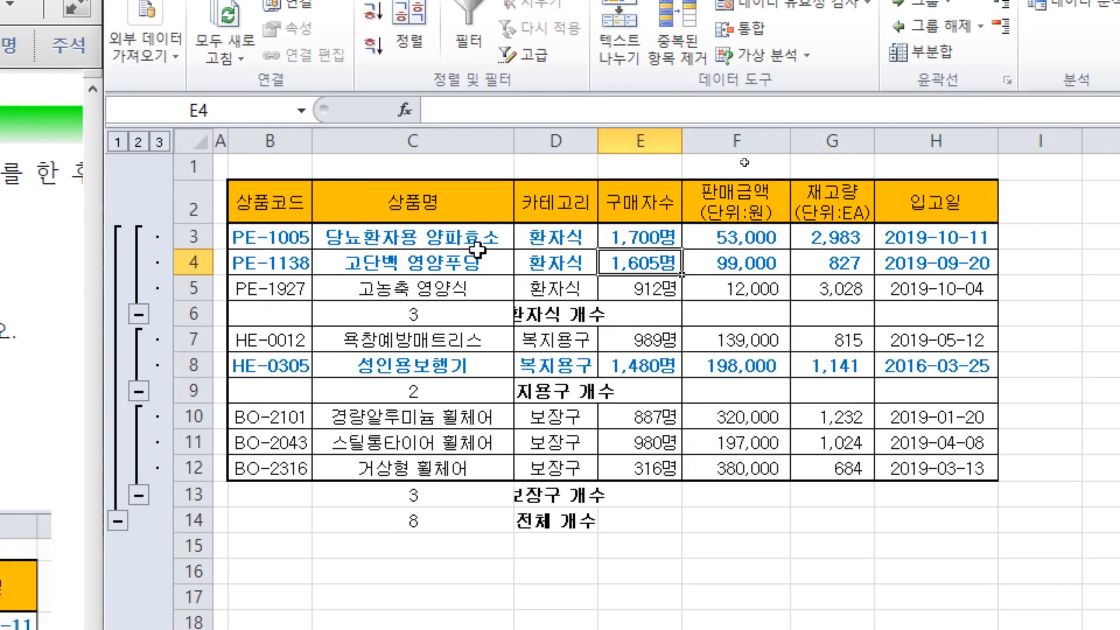
Widen column D so the 개수 subtotal labels under 카테고리 fit
drag(576, 236, 580, 294)
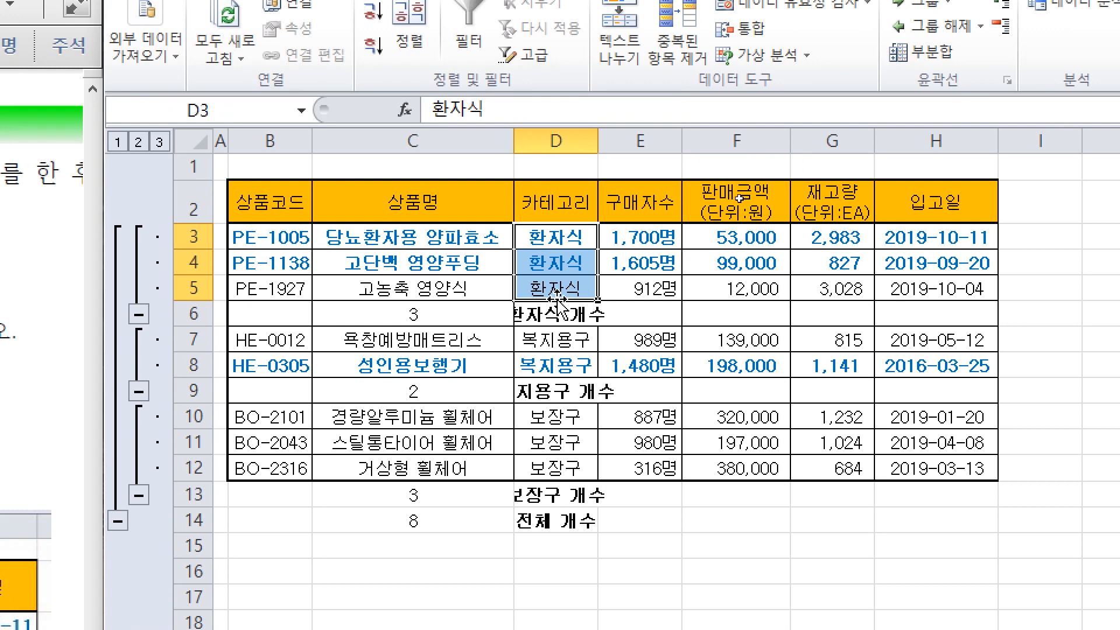
click(455, 318)
click(528, 337)
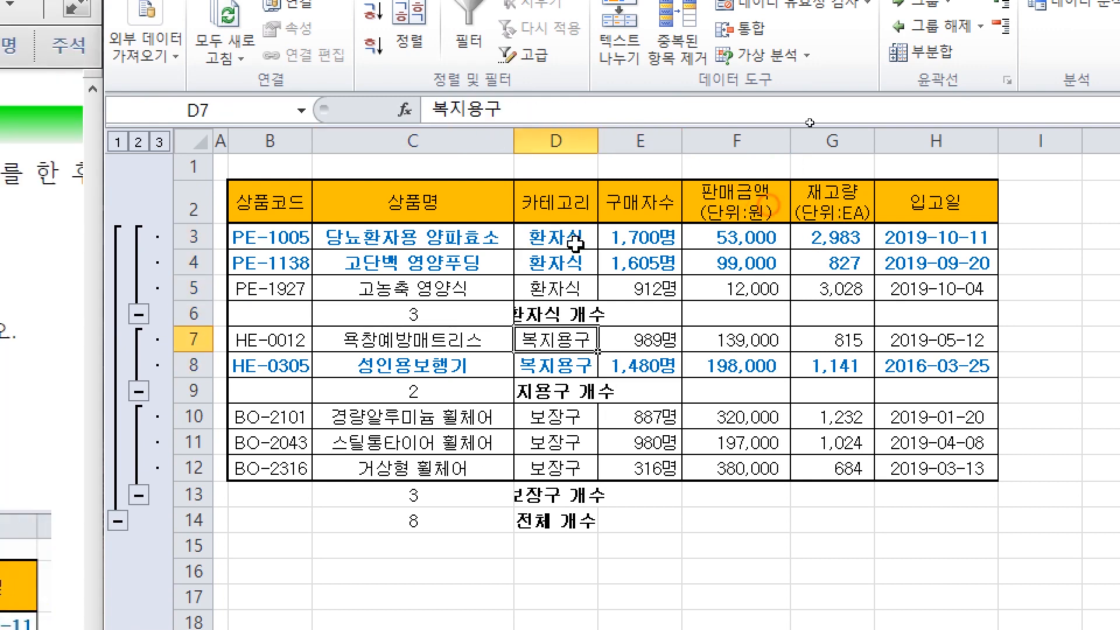
drag(596, 132, 654, 132)
click(694, 341)
Examine the 상품명 count rows for each 카테고리 group and the 전체 개수 row
mouse_move(584, 236)
mouse_down()
mouse_move(555, 290)
mouse_move(587, 291)
mouse_move(499, 278)
mouse_move(444, 304)
mouse_move(453, 312)
mouse_up()
mouse_move(589, 385)
mouse_down()
mouse_move(630, 374)
mouse_move(610, 316)
mouse_up()
mouse_move(535, 371)
mouse_down()
mouse_move(447, 388)
mouse_move(444, 369)
mouse_up()
mouse_move(637, 500)
mouse_down()
mouse_move(598, 471)
mouse_move(443, 478)
mouse_move(461, 499)
mouse_up()
drag(635, 411, 630, 473)
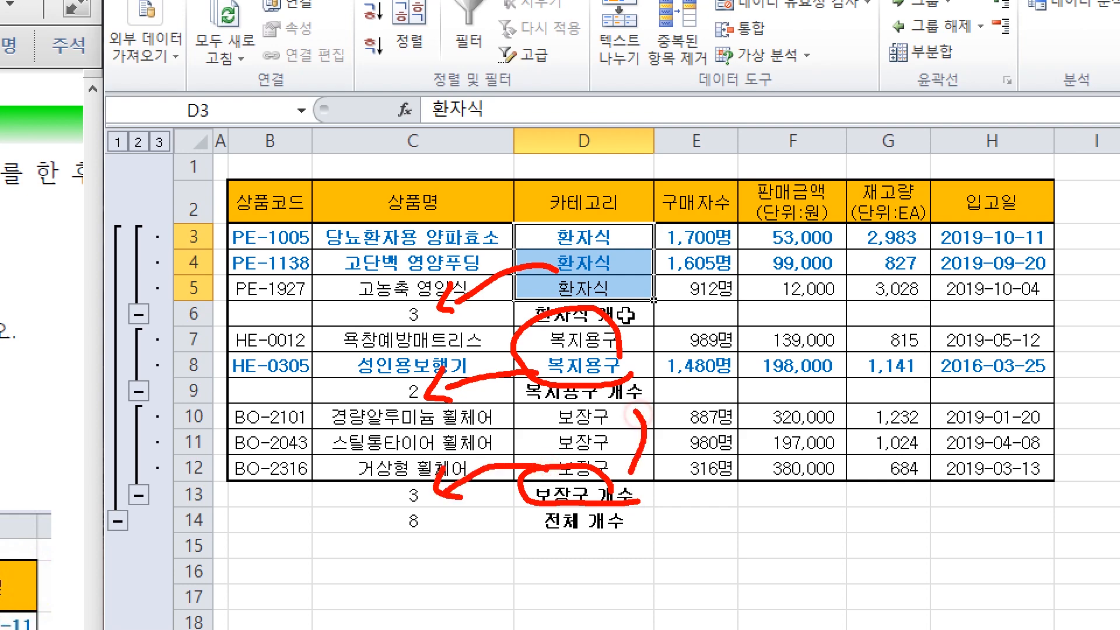
key(Escape)
drag(445, 519, 536, 514)
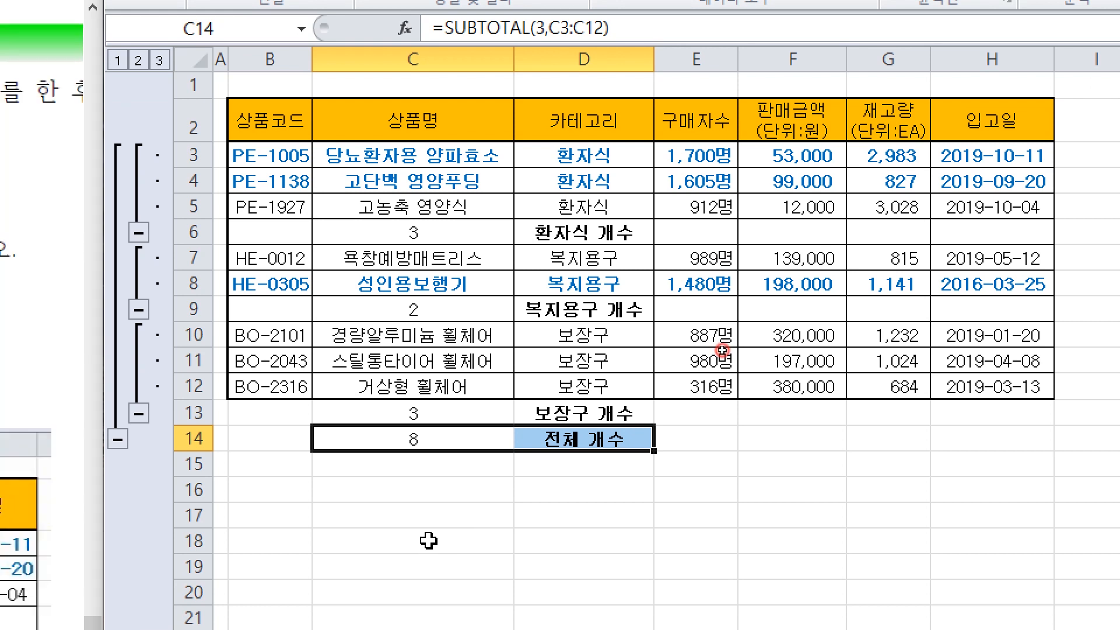
click(429, 541)
mouse_move(664, 406)
mouse_down()
mouse_move(675, 447)
mouse_move(736, 464)
mouse_move(851, 450)
mouse_move(910, 429)
mouse_move(939, 454)
mouse_move(920, 467)
mouse_up()
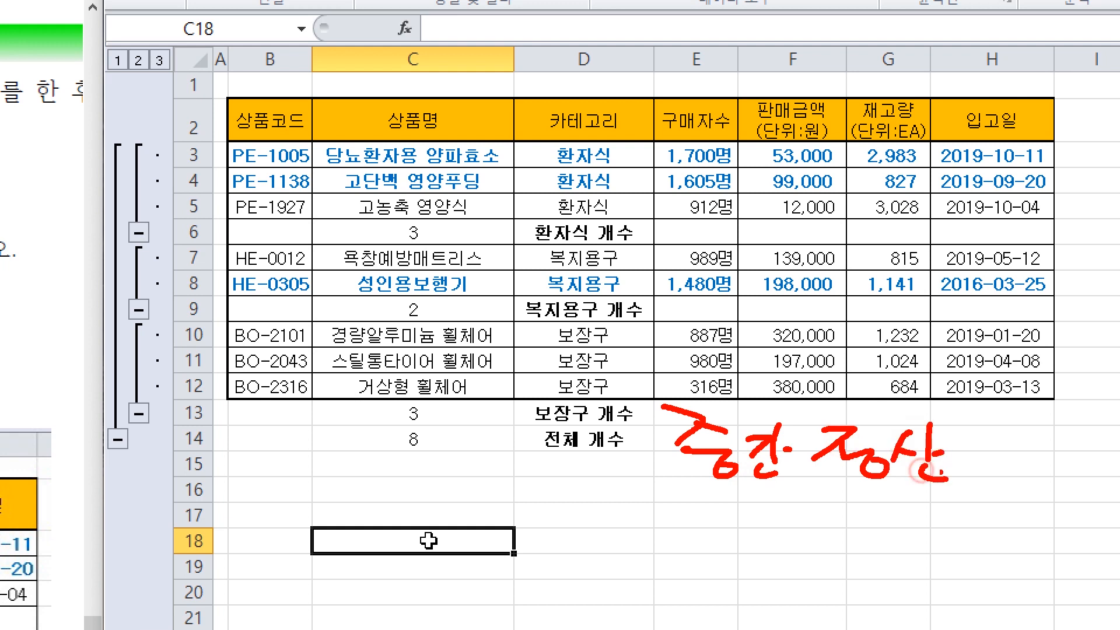
mouse_move(640, 139)
mouse_down()
mouse_move(525, 138)
mouse_move(581, 174)
mouse_up()
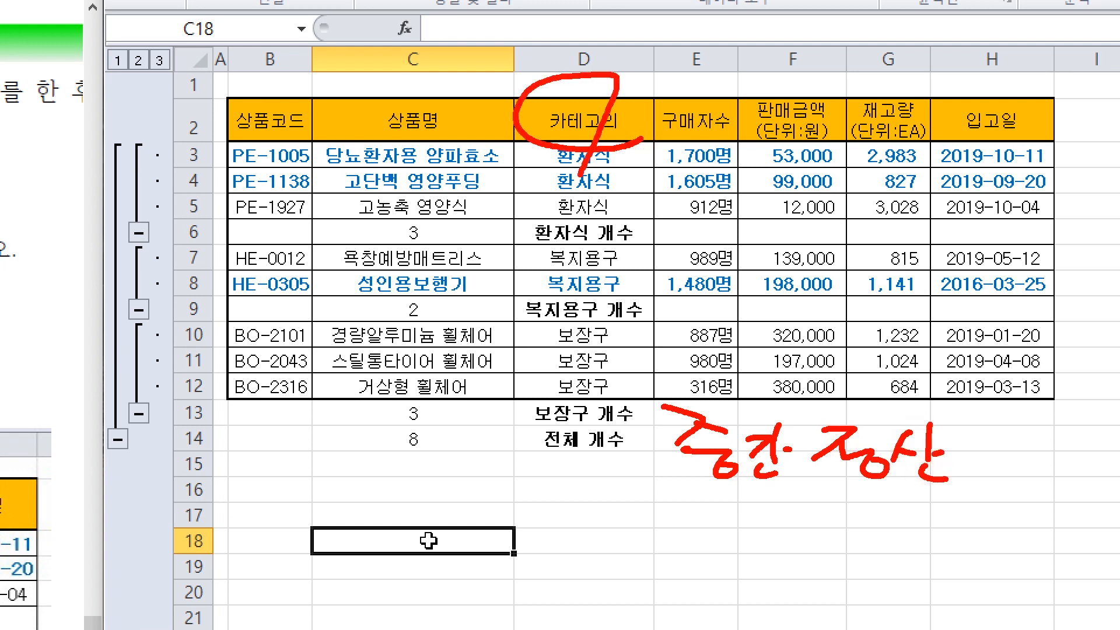
key(ctrl+z)
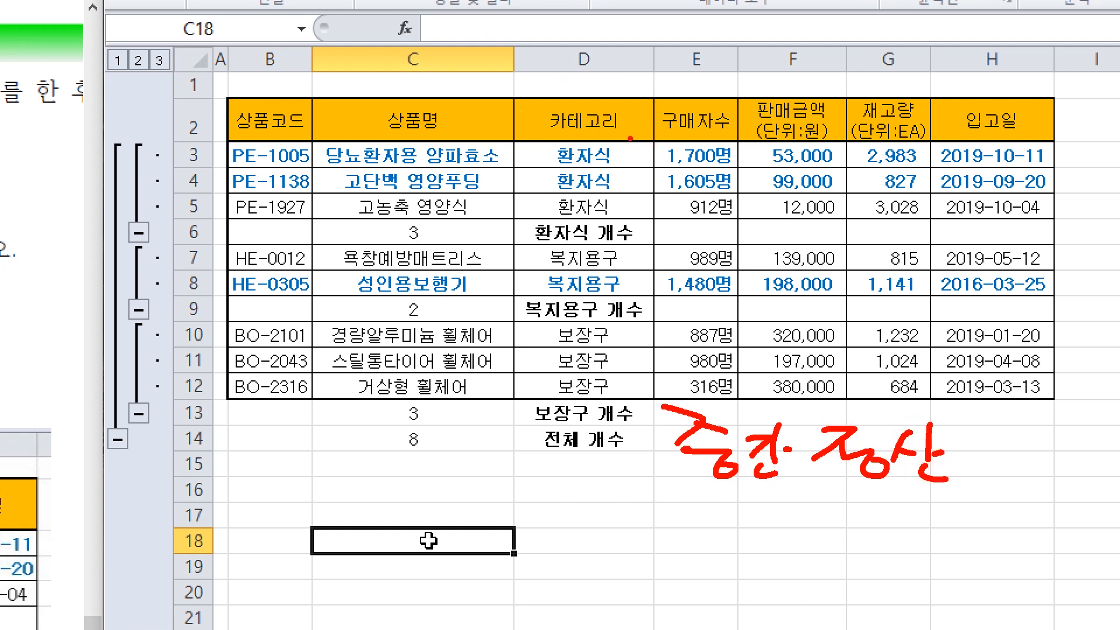
mouse_move(565, 156)
mouse_down()
mouse_move(645, 135)
mouse_move(568, 191)
mouse_up()
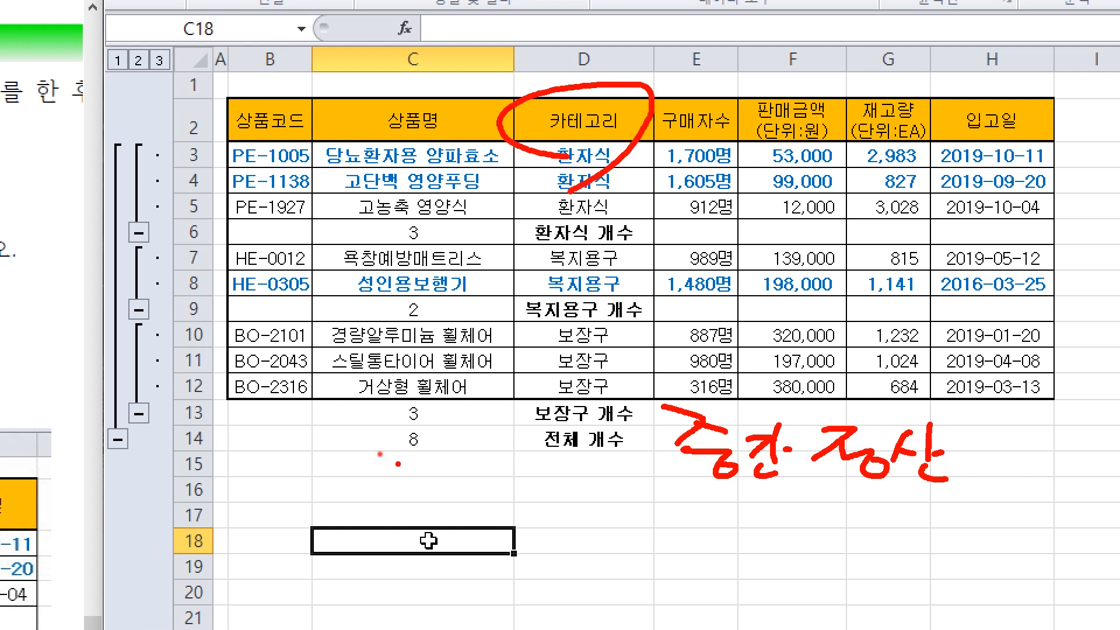
drag(378, 454, 437, 450)
key(Escape)
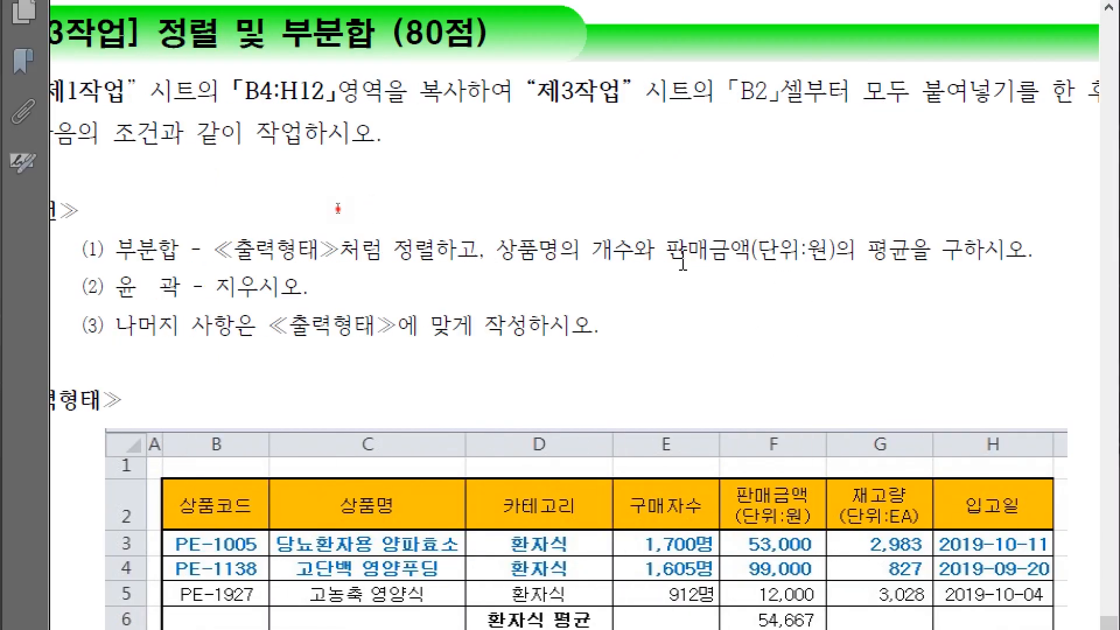
Start a second 부분합 grouped by 카테고리, set the function to 평균, and calculate it for 판매금액(단위:원) instead of 상품명
drag(683, 264, 886, 265)
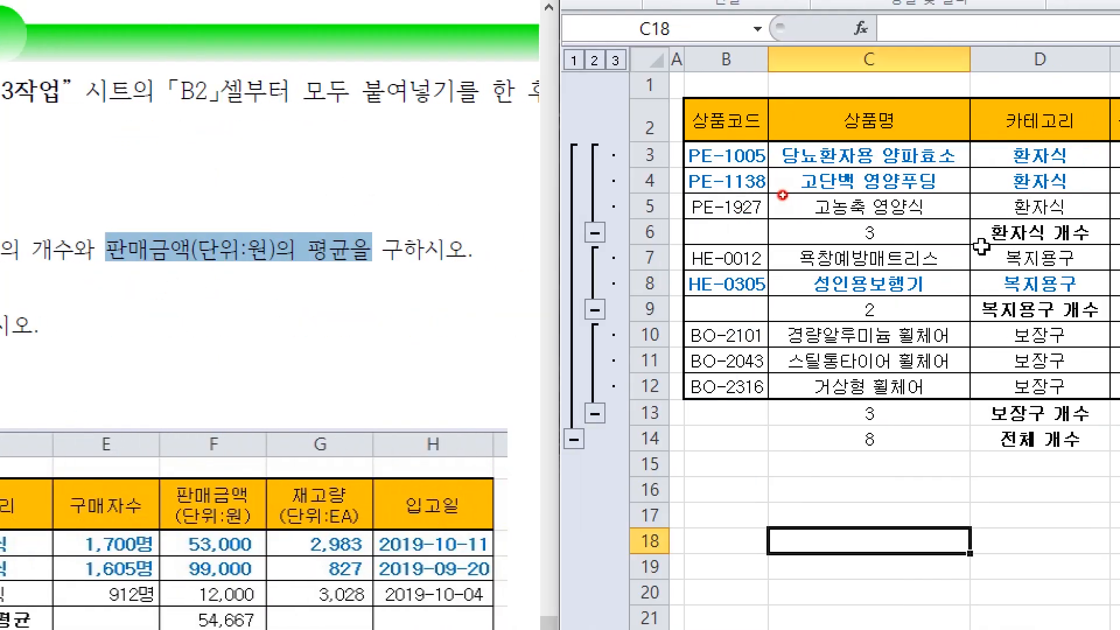
click(971, 257)
click(782, 284)
click(729, 210)
click(851, 284)
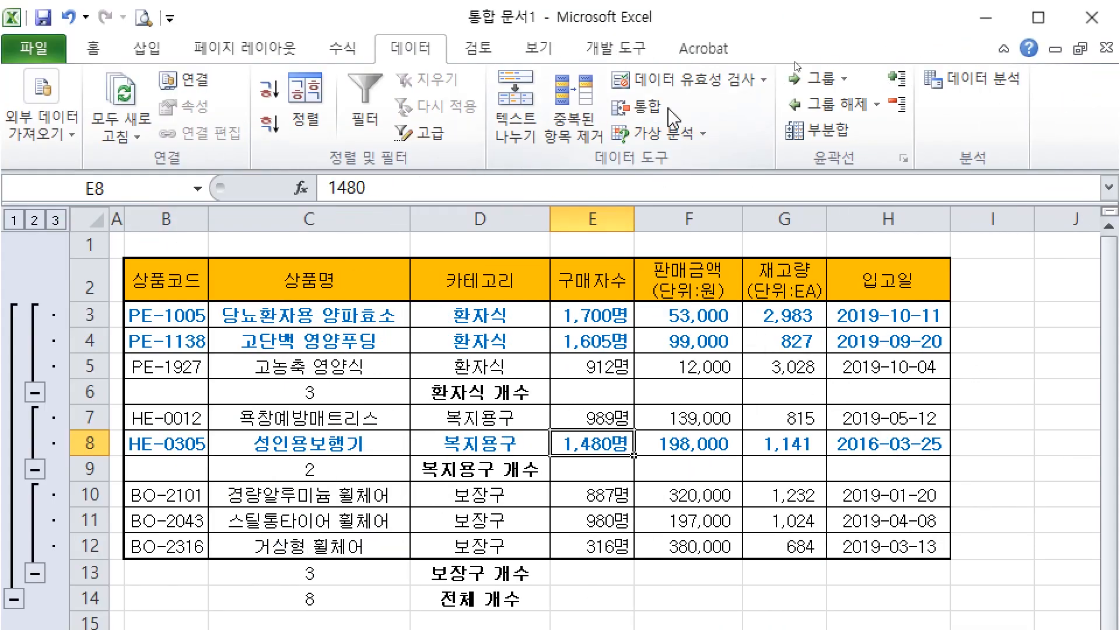
click(817, 130)
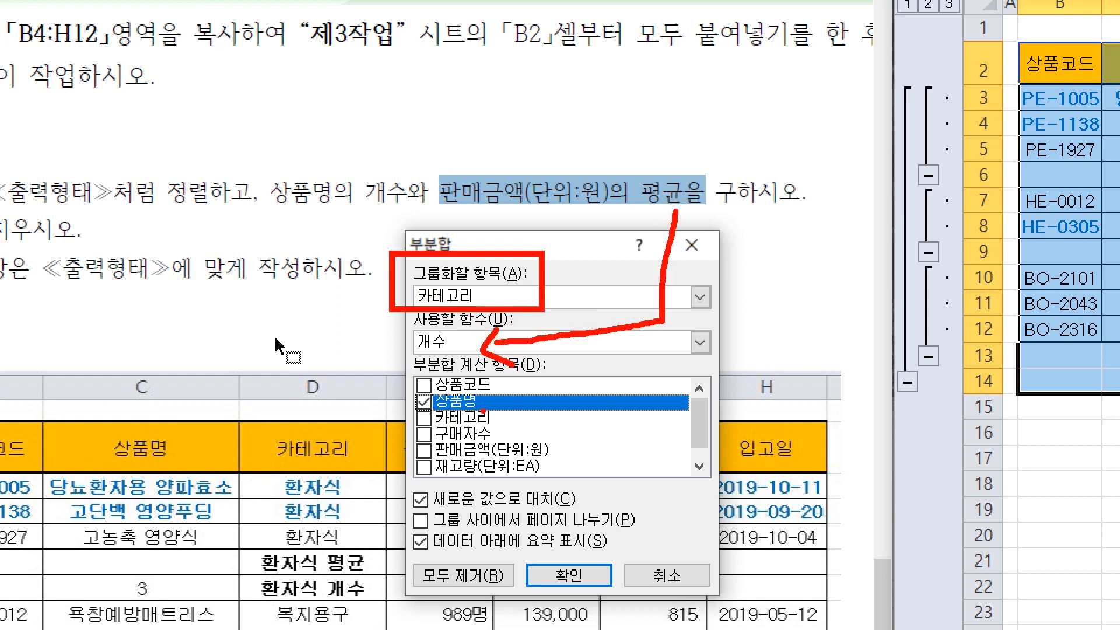
key(Escape)
click(536, 343)
click(480, 390)
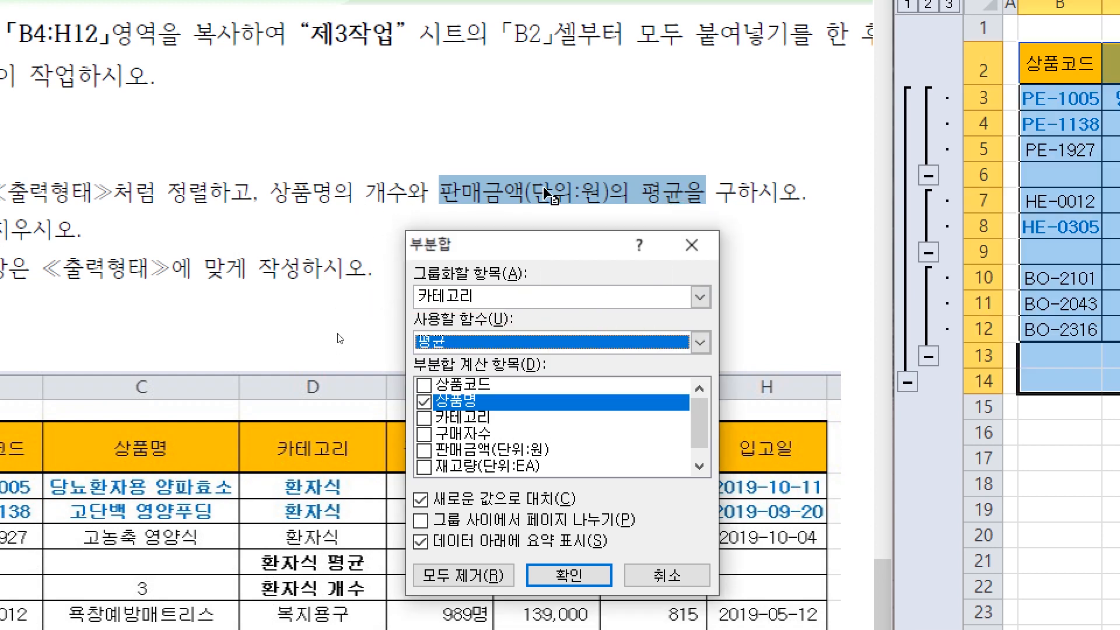
click(425, 402)
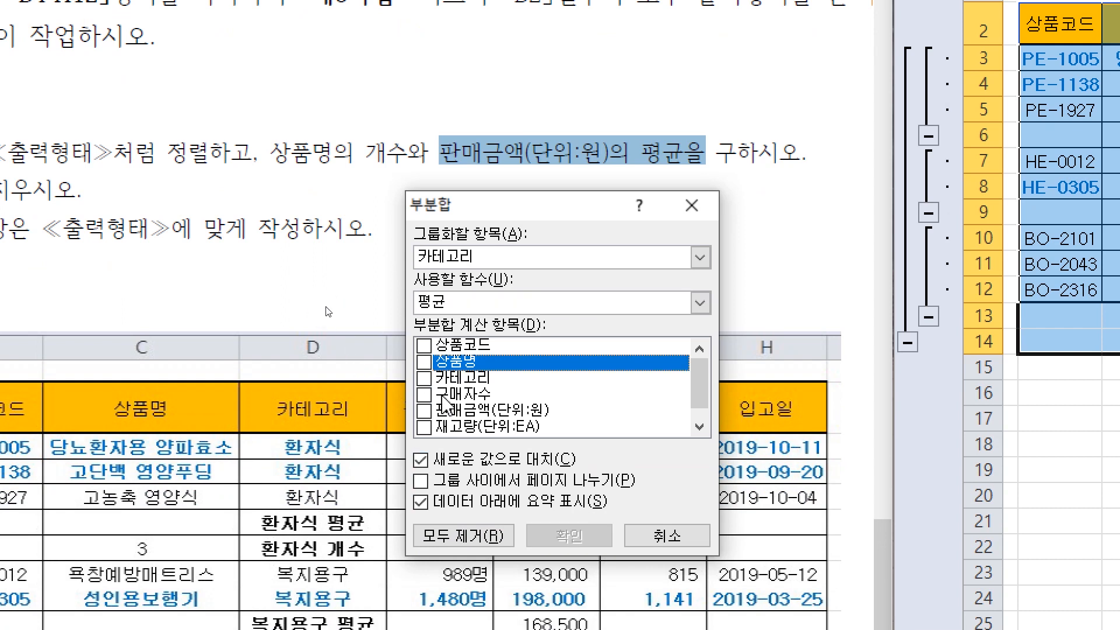
drag(701, 388, 707, 426)
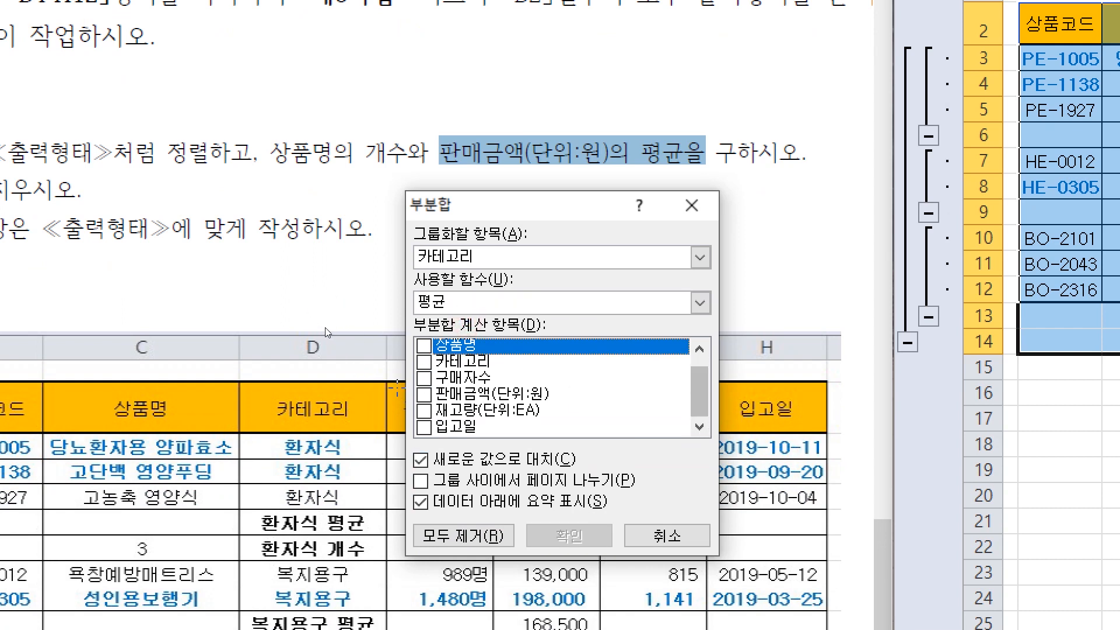
click(425, 395)
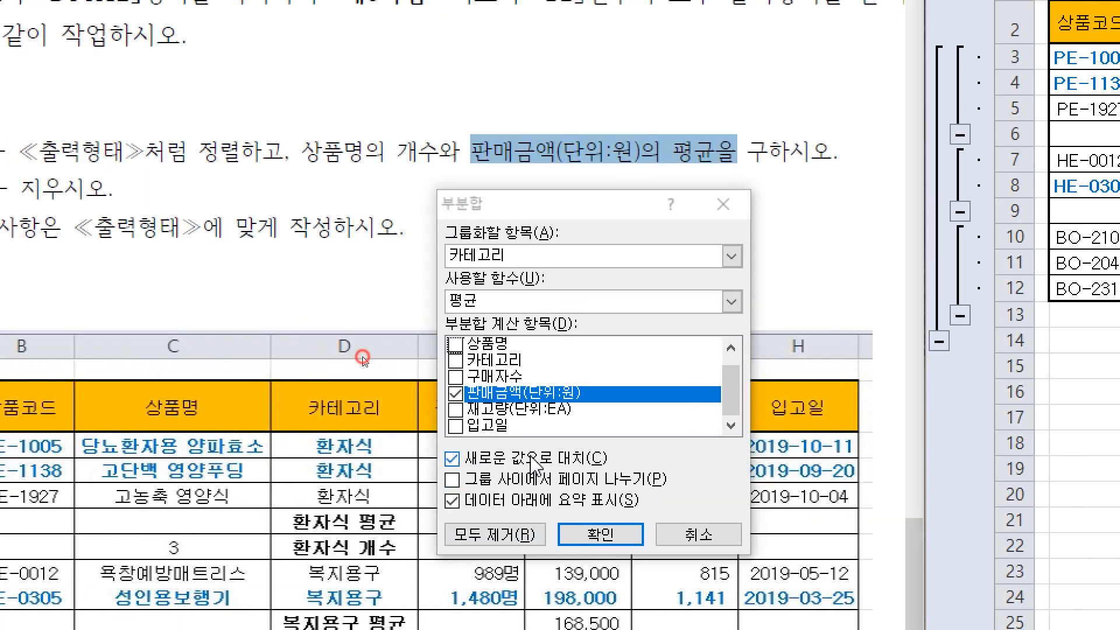
Turn off 새로운 값으로 대치 and apply the subtotal so the averages are added to the existing counts
click(532, 460)
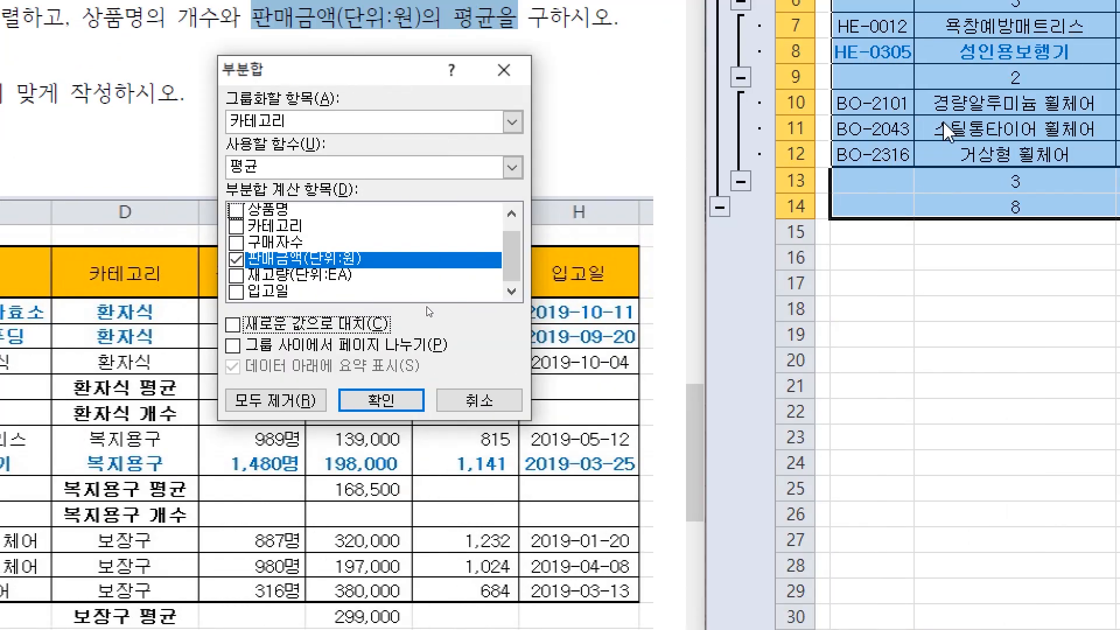
click(754, 401)
click(829, 409)
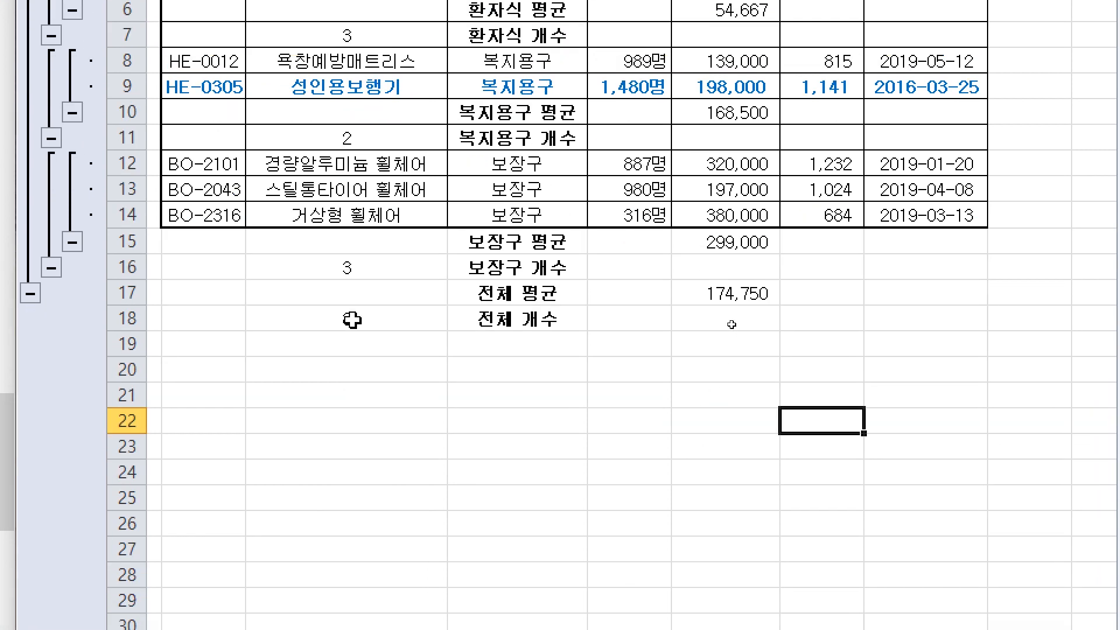
Compare the count and average subtotal rows with the sample output, and read the condition about the 윤곽
click(357, 268)
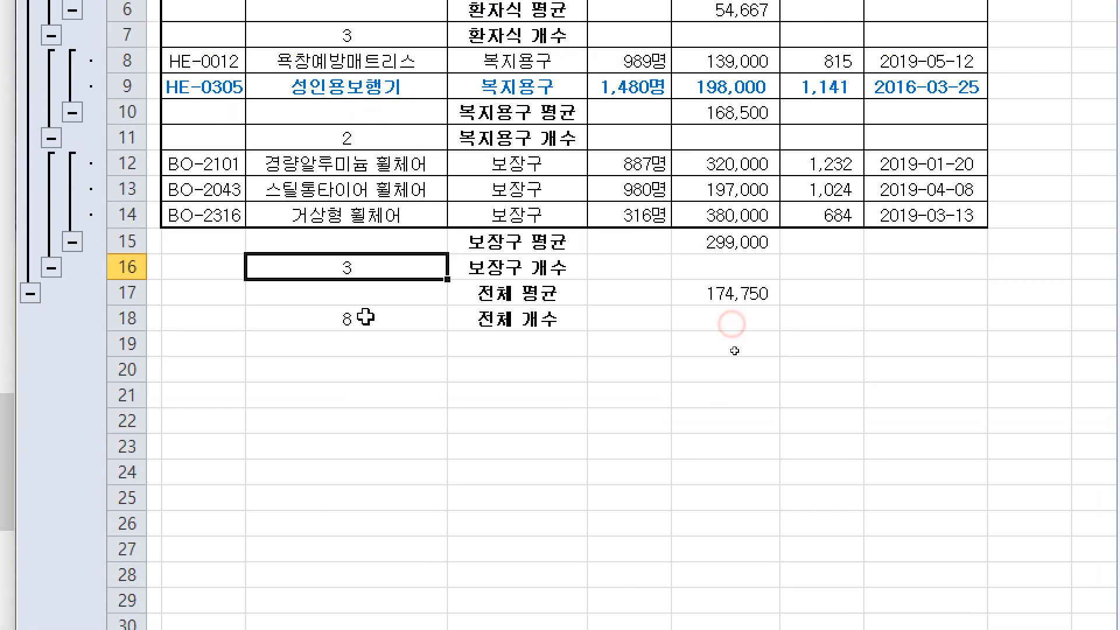
click(365, 319)
click(745, 244)
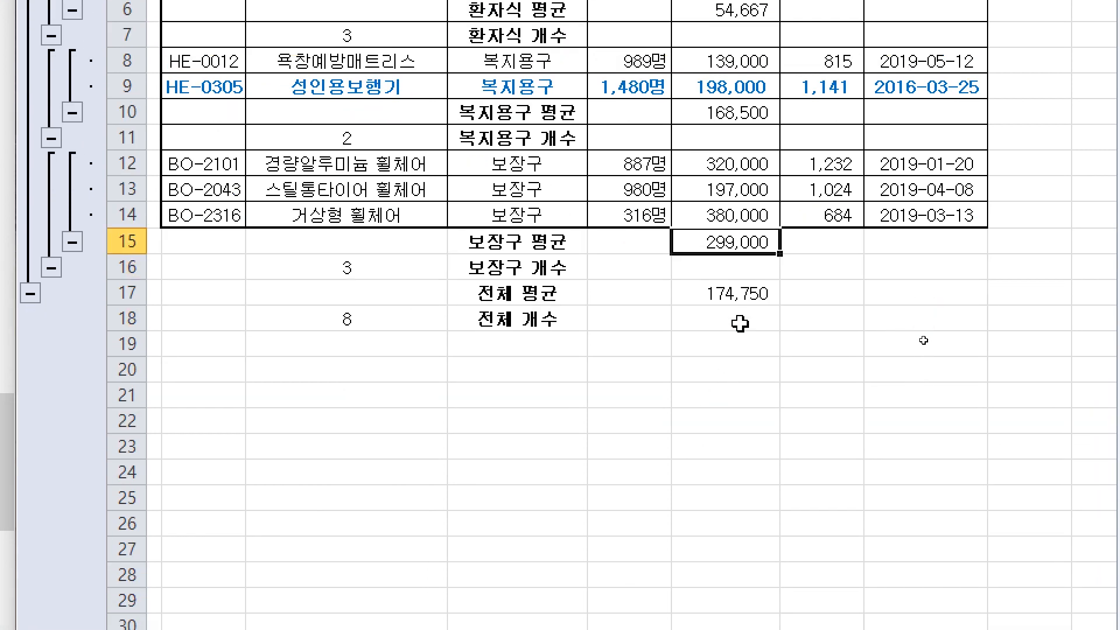
click(742, 295)
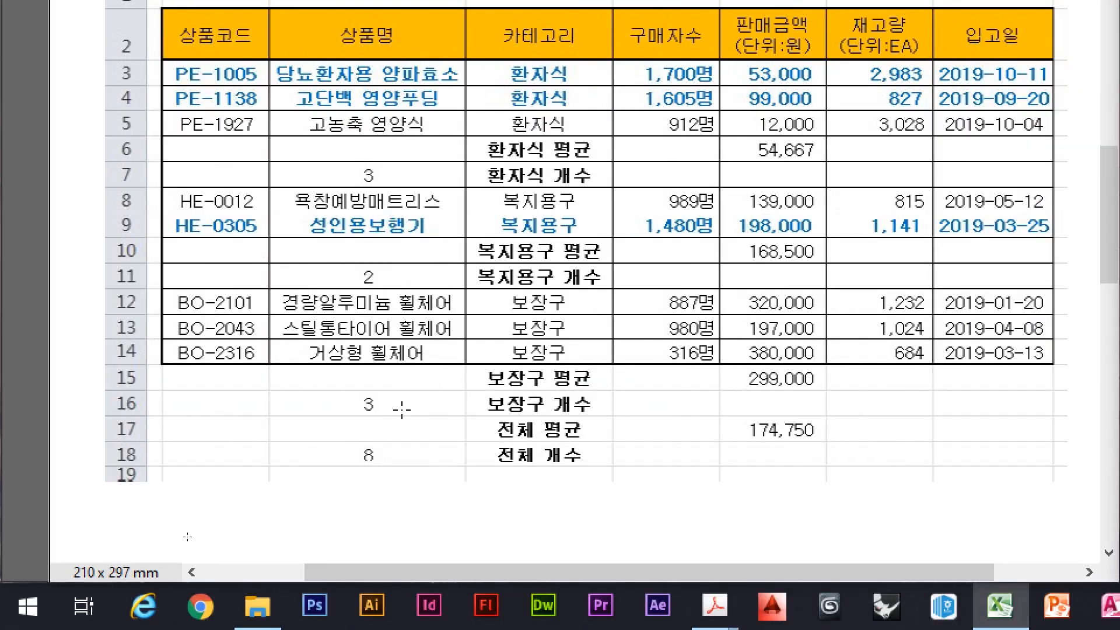
scroll(376, 472, down, 1)
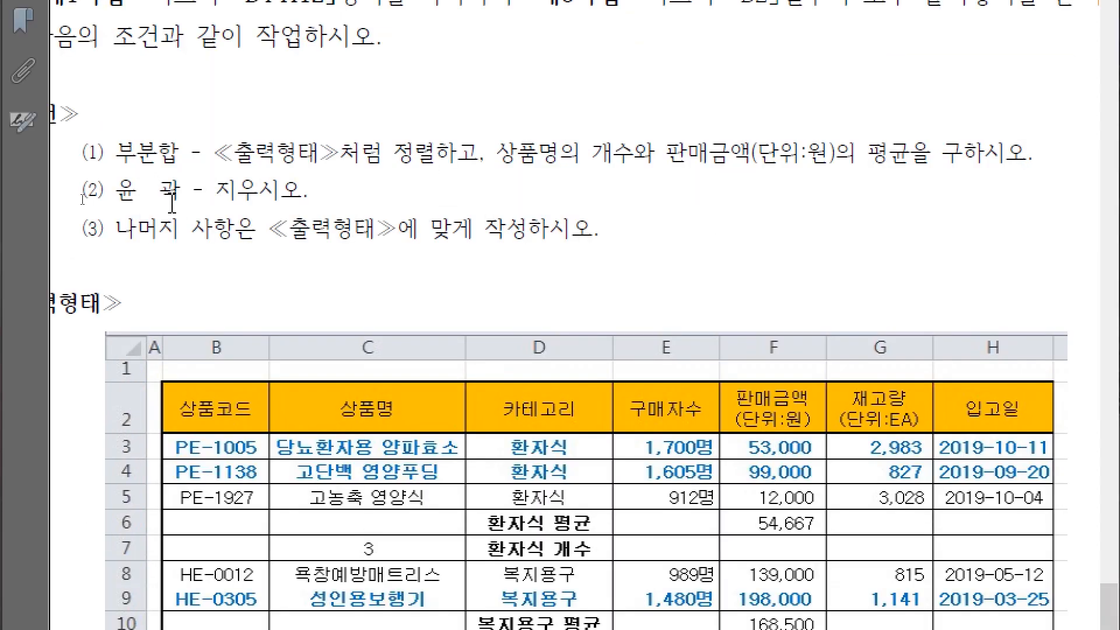
drag(168, 202, 300, 204)
click(328, 201)
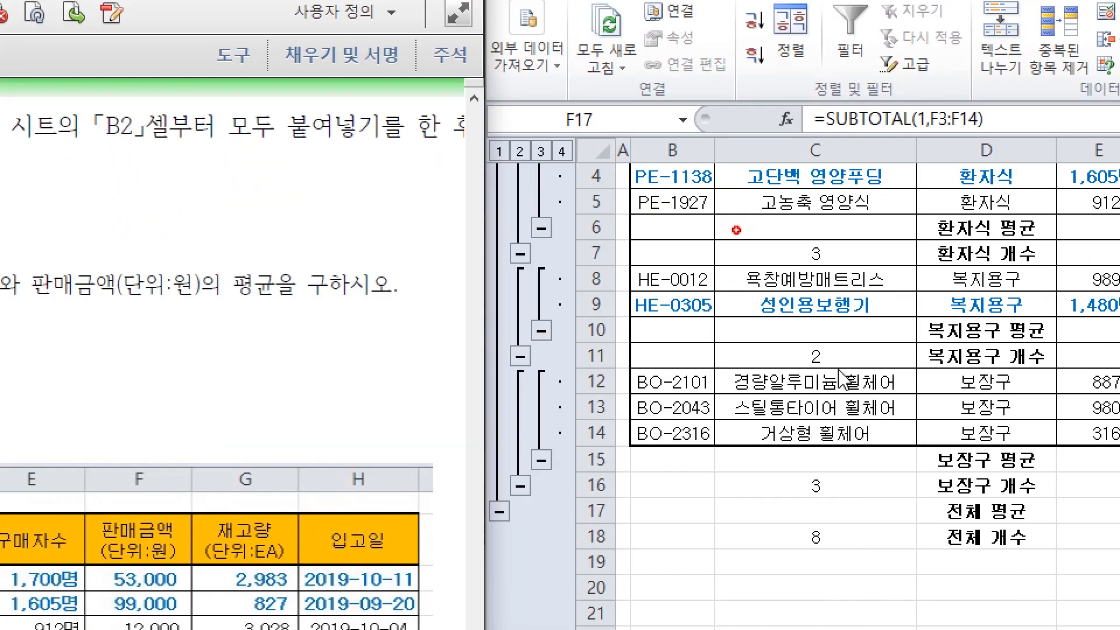
View the subtotaled table at outline levels 1 through 4, collapse it to level 1 again, and return to full detail
click(980, 537)
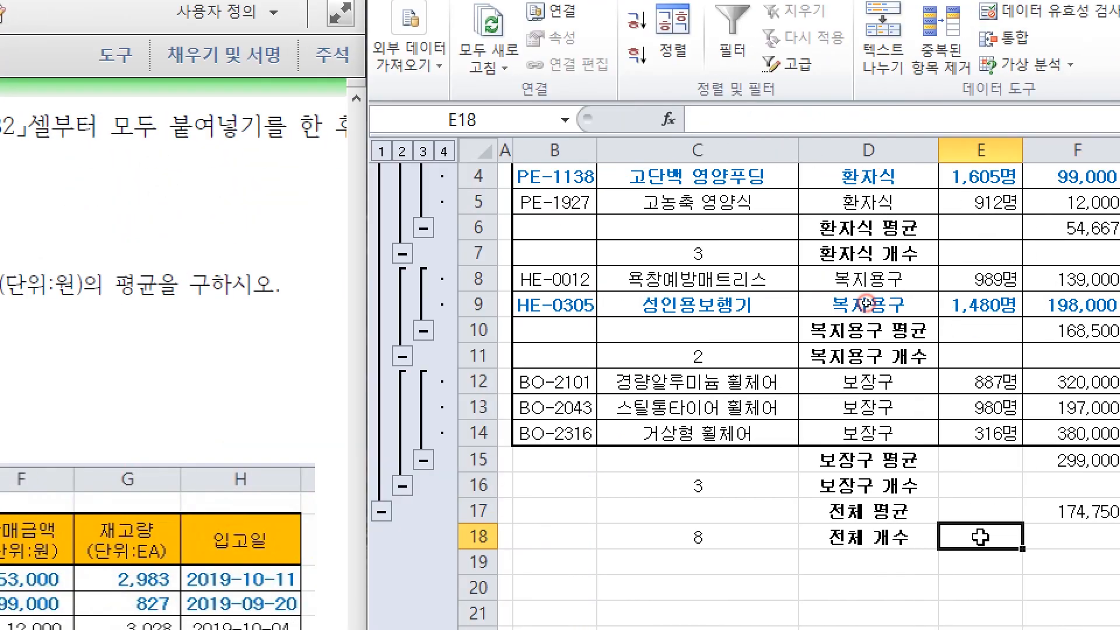
scroll(950, 519, up, 1)
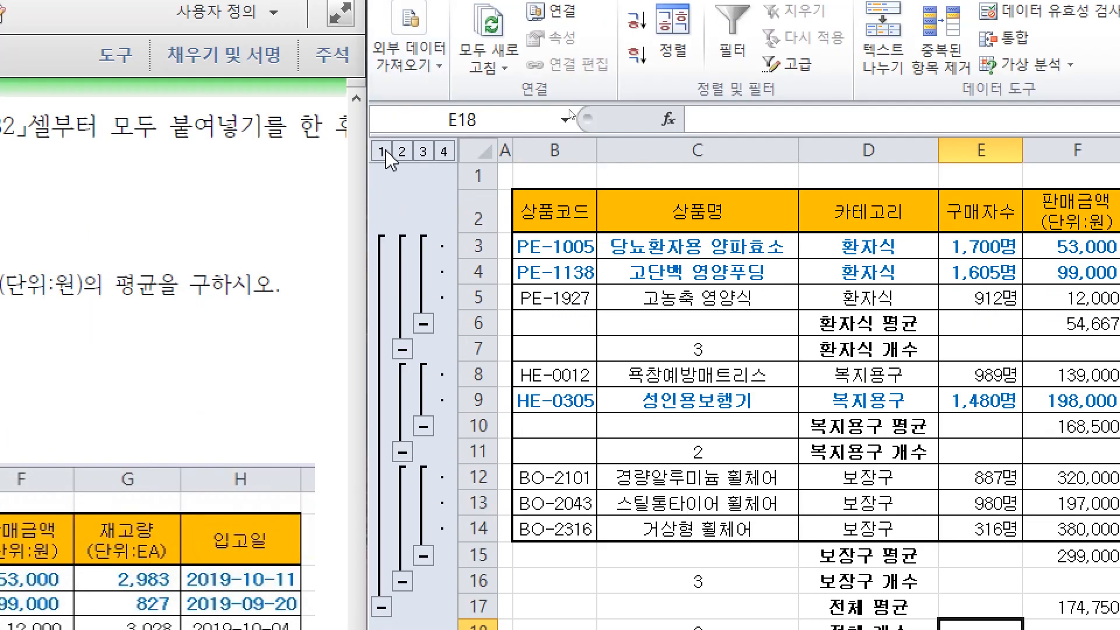
click(383, 151)
click(402, 152)
click(423, 152)
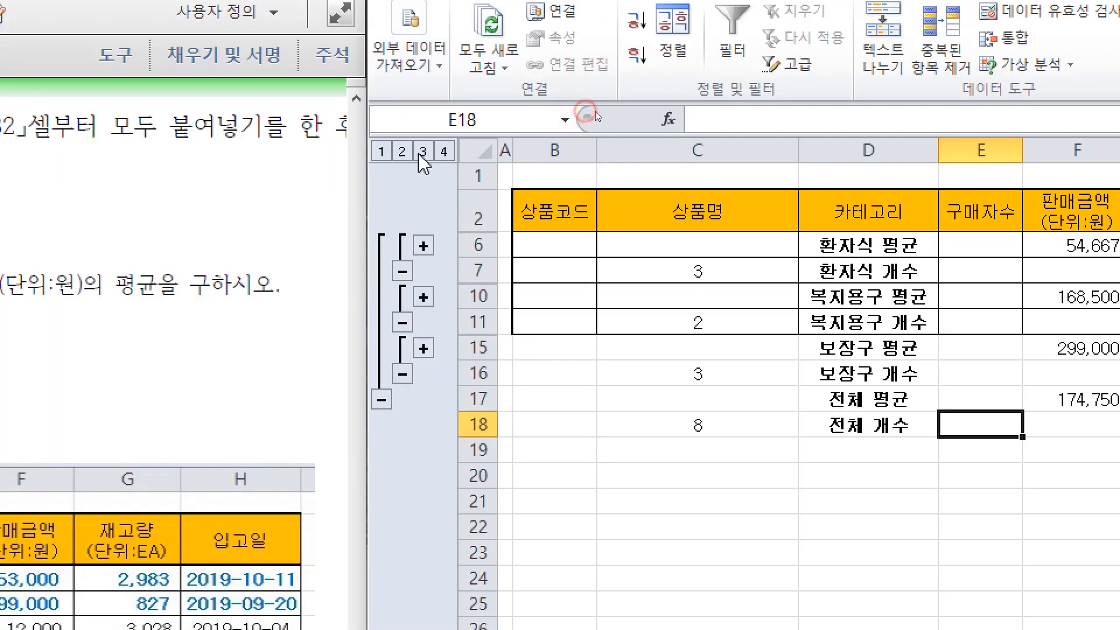
click(444, 152)
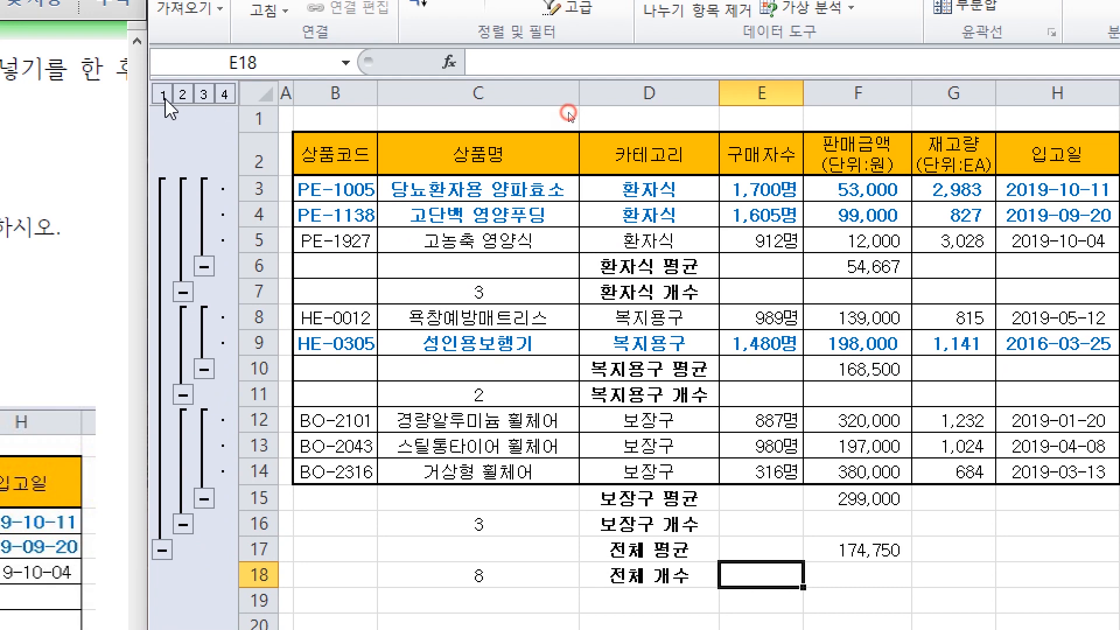
click(163, 94)
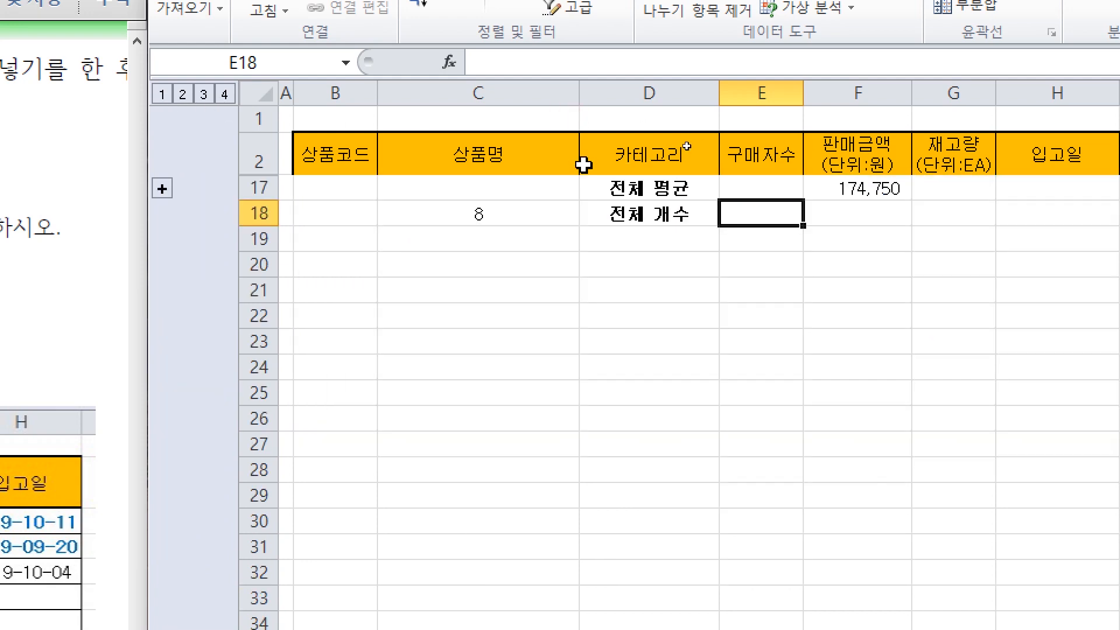
click(224, 95)
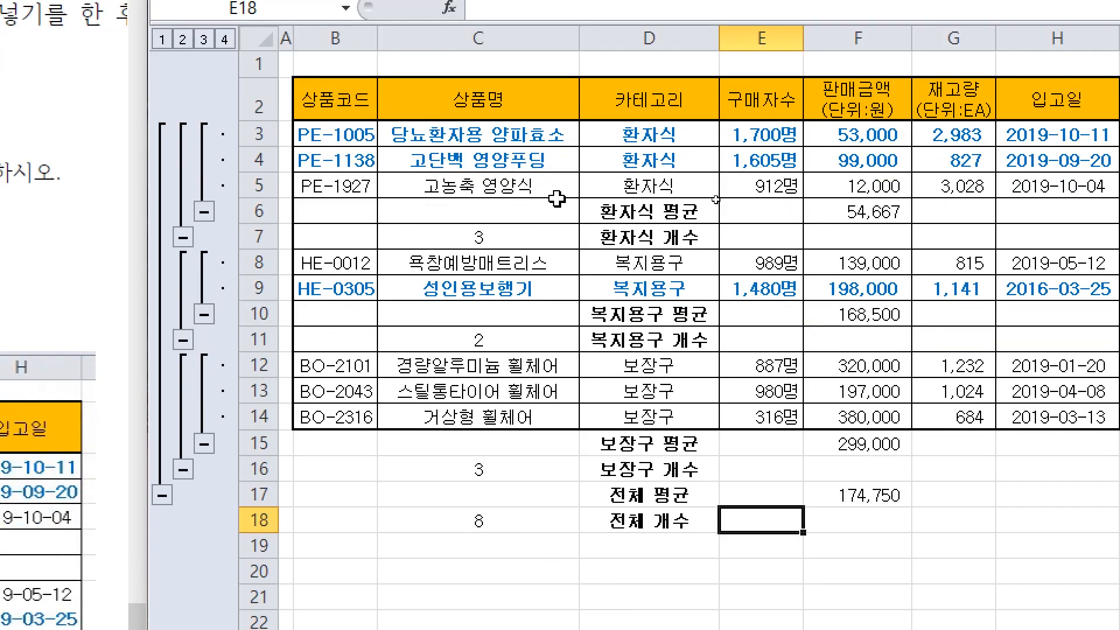
Examine the 평균 and 개수 rows of the 환자식 group and the 보장구 and 전체 rows below the table
drag(507, 211, 672, 240)
click(857, 213)
click(503, 188)
click(511, 236)
drag(476, 454, 875, 522)
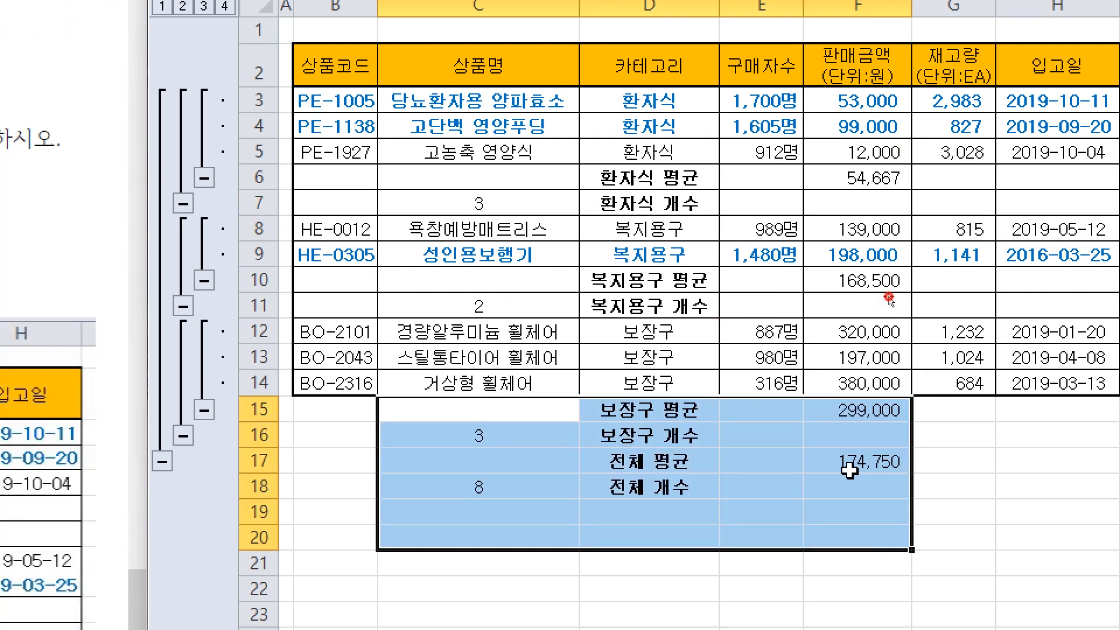
click(857, 417)
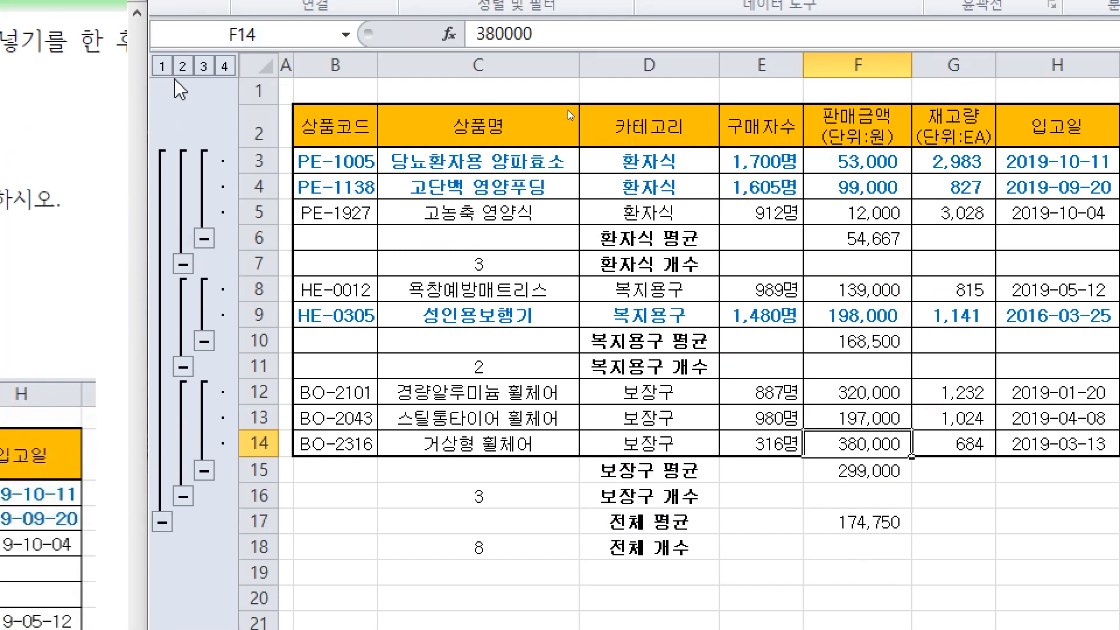
Inspect which total and group rows each outline level shows, going from level 1 to level 4
click(163, 66)
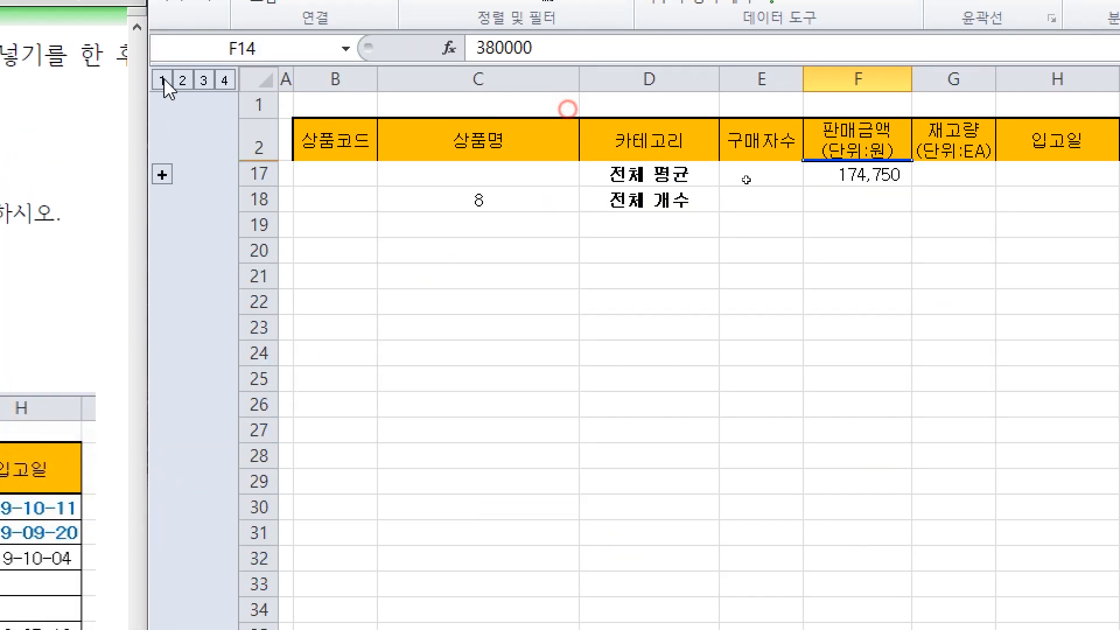
click(499, 186)
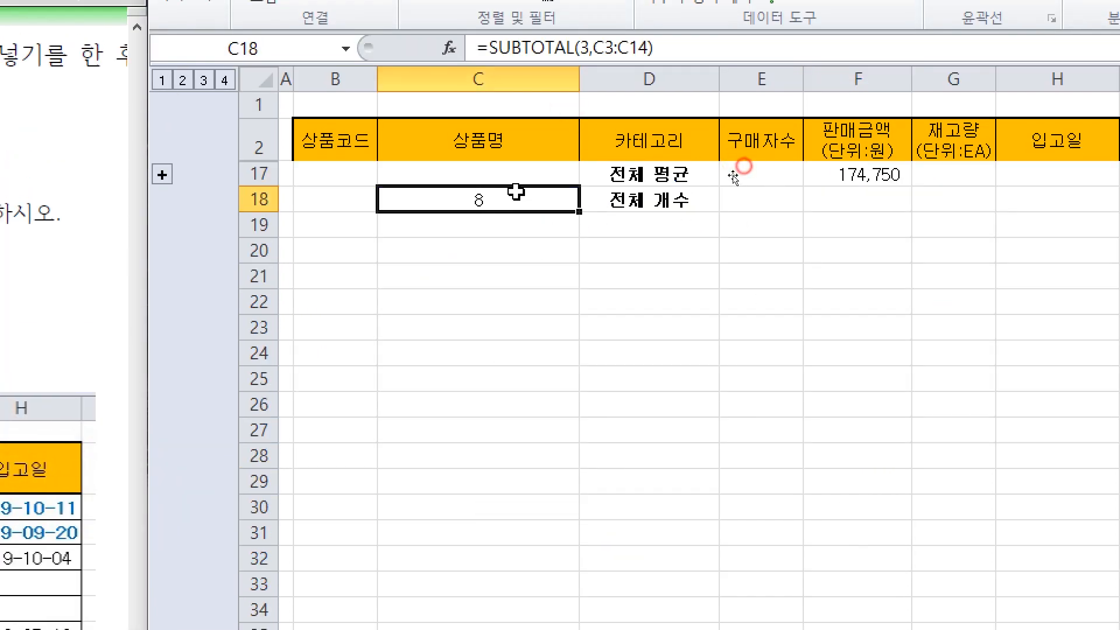
click(183, 80)
drag(529, 165, 580, 291)
click(649, 327)
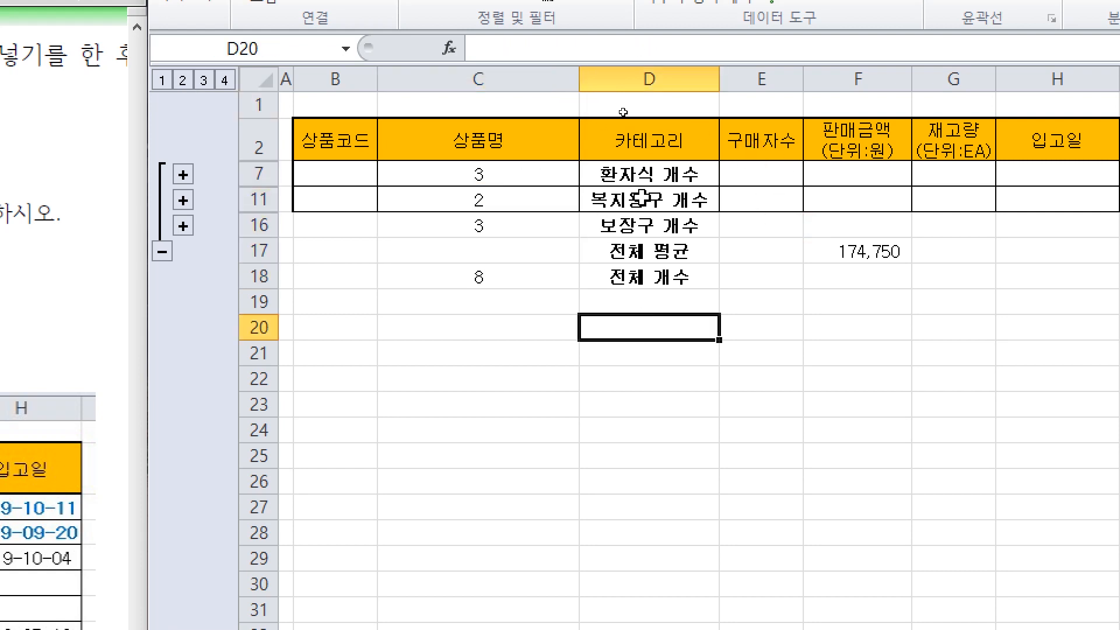
click(203, 80)
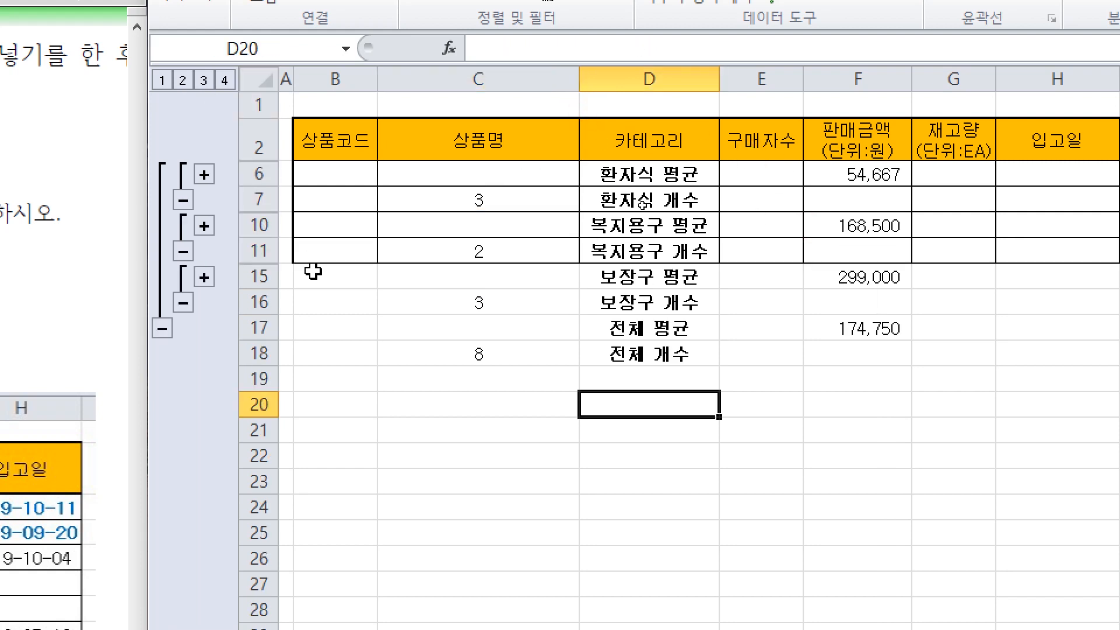
click(224, 80)
click(642, 464)
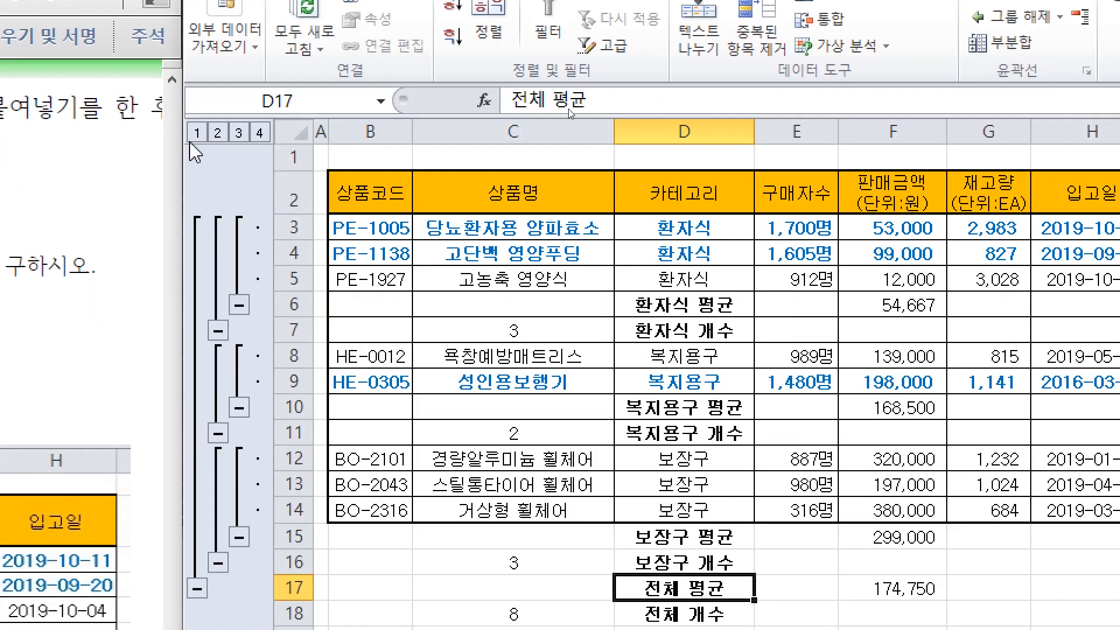
Cycle twice through outline levels 1 to 4 of the subtotaled table, ending with all rows shown
click(197, 133)
click(217, 133)
click(239, 134)
click(259, 133)
click(200, 134)
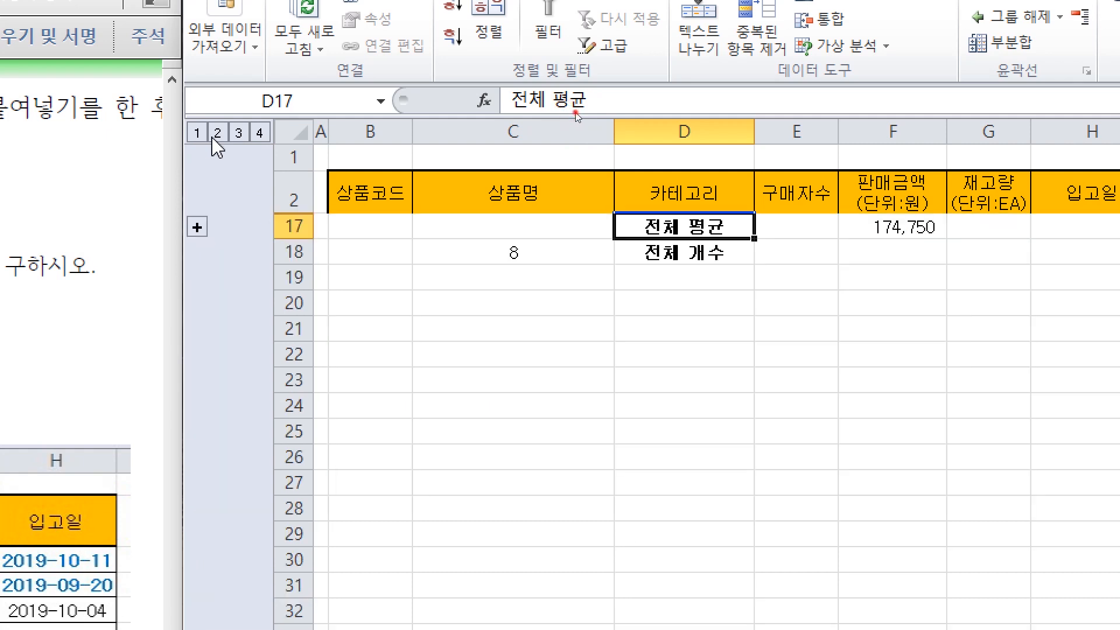
click(218, 134)
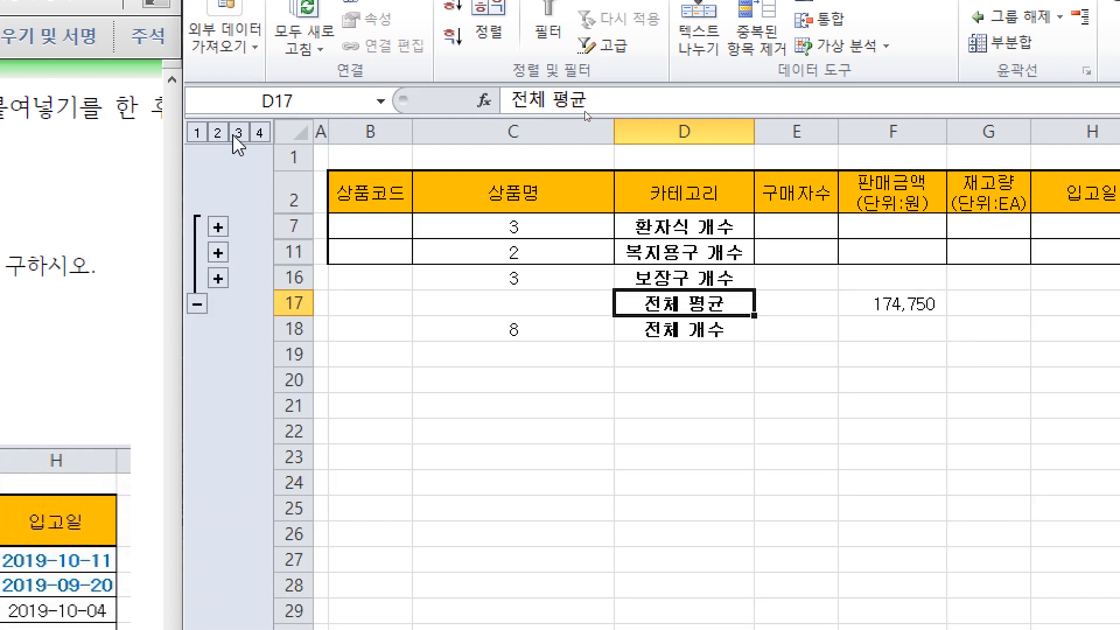
click(239, 133)
click(260, 133)
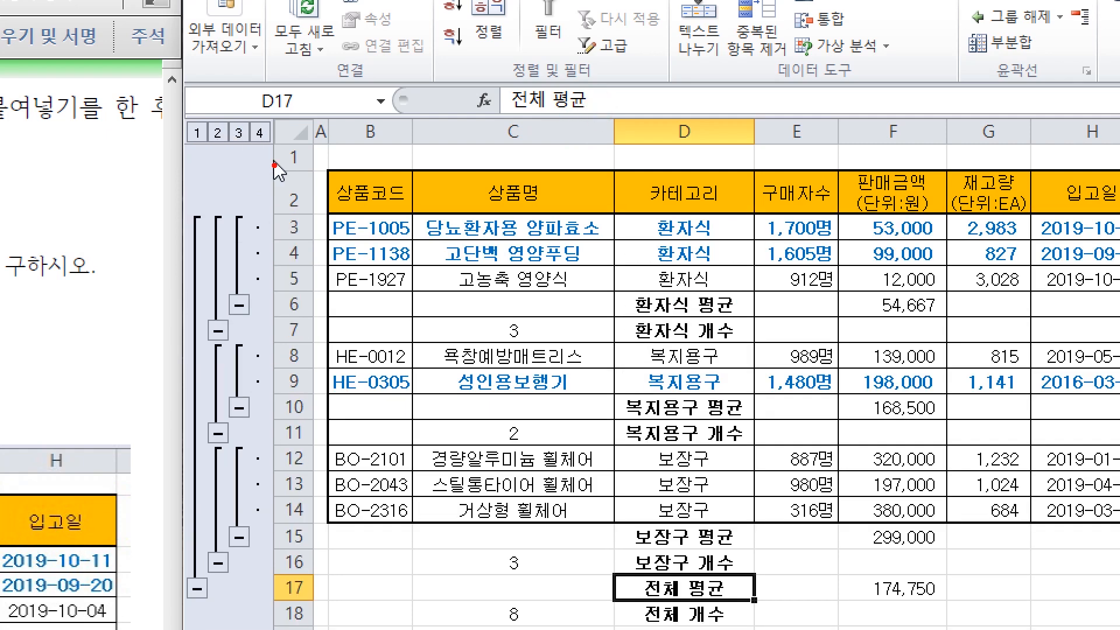
drag(255, 167, 281, 205)
drag(345, 141, 353, 172)
mouse_move(348, 175)
mouse_down()
mouse_move(344, 193)
mouse_move(356, 197)
mouse_up()
drag(331, 188, 357, 202)
drag(382, 157, 391, 178)
mouse_move(417, 147)
mouse_down()
mouse_move(415, 192)
mouse_move(427, 168)
mouse_up()
drag(386, 201, 415, 237)
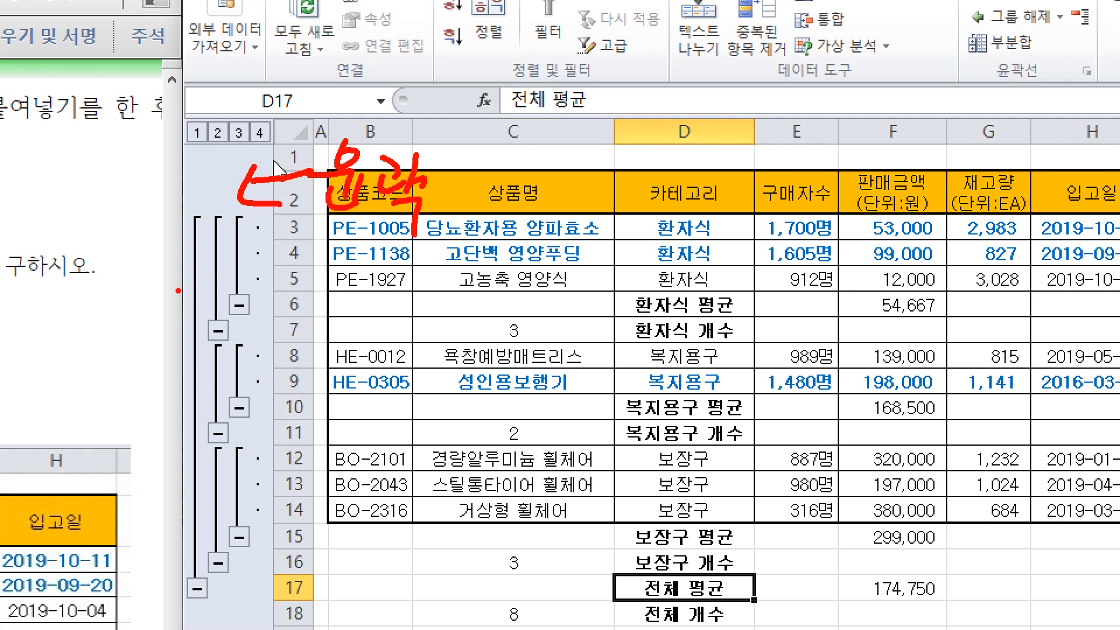
key(Escape)
Clear the outline from the subtotaled table with 윤곽 지우기, and check the sheet against the 제3작업 conditions
click(241, 212)
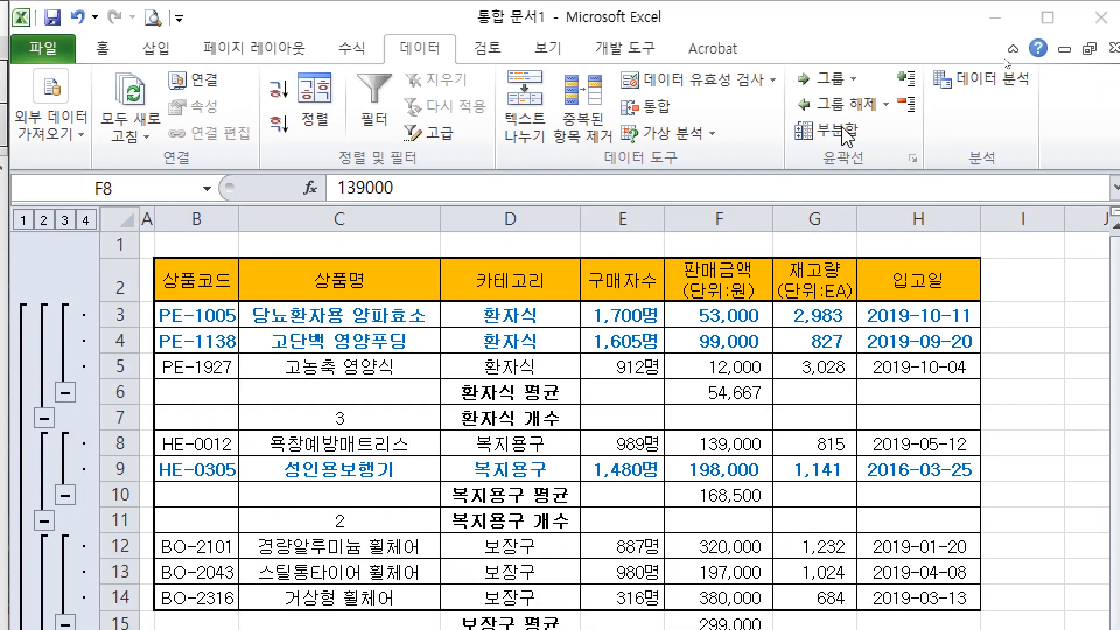
click(885, 103)
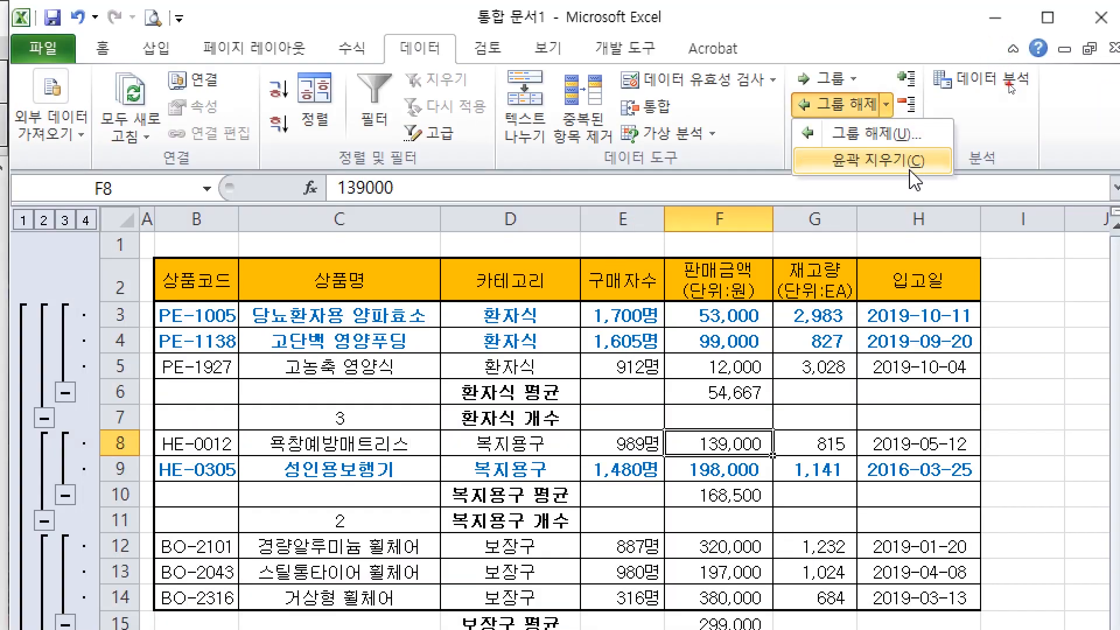
click(920, 155)
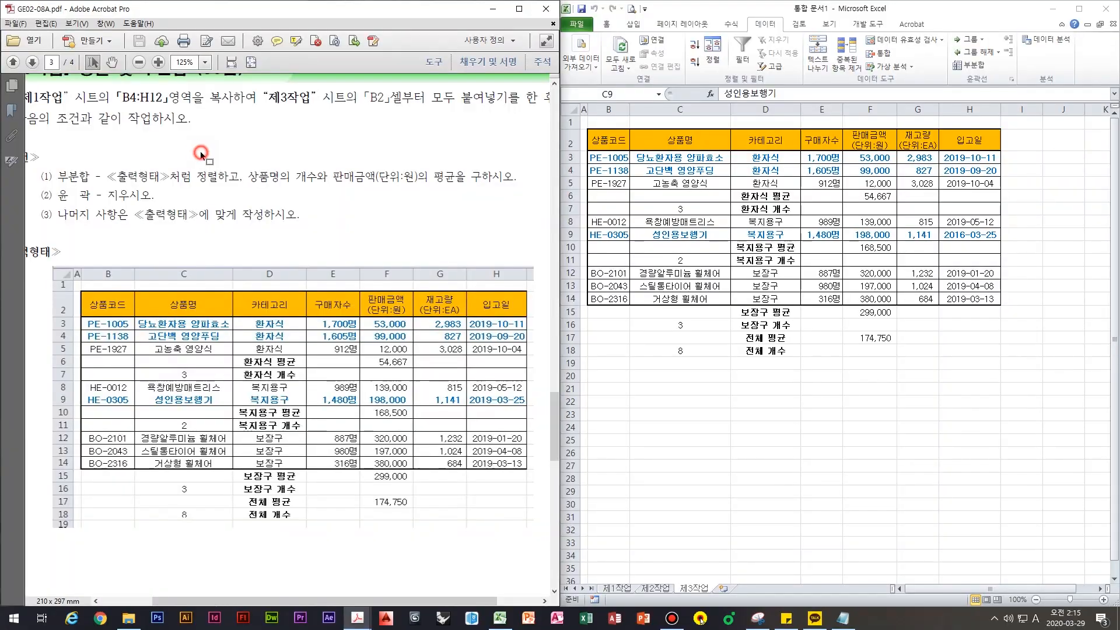
scroll(307, 132, up, 1)
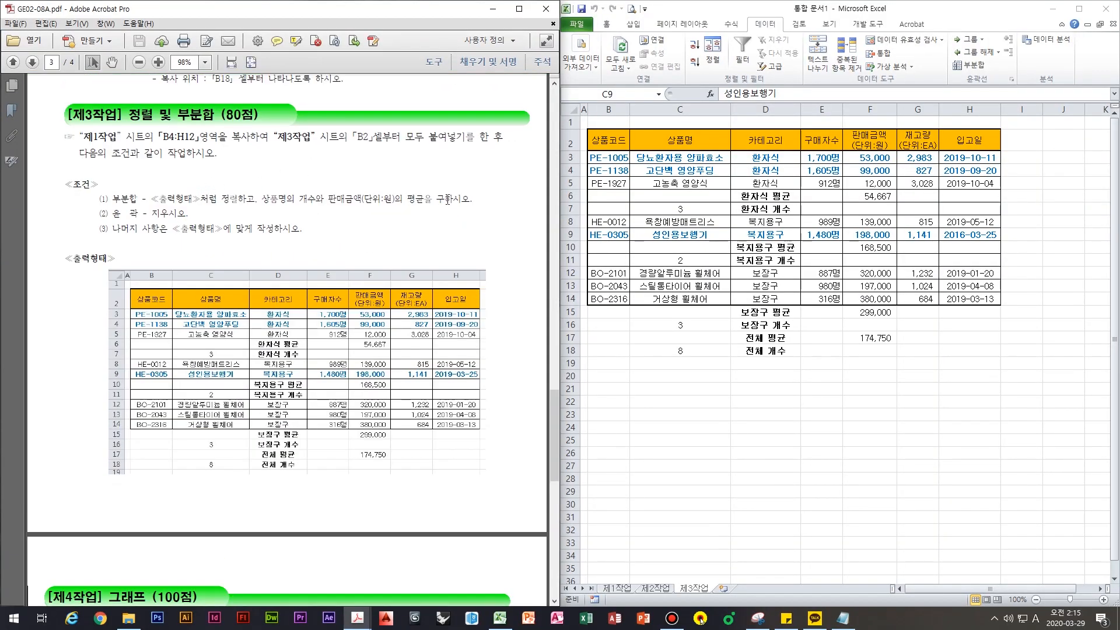
Read through the 제4작업 graph conditions in the exam PDF, starting with the chart type and data range
scroll(325, 237, down, 15)
scroll(325, 238, up, 4)
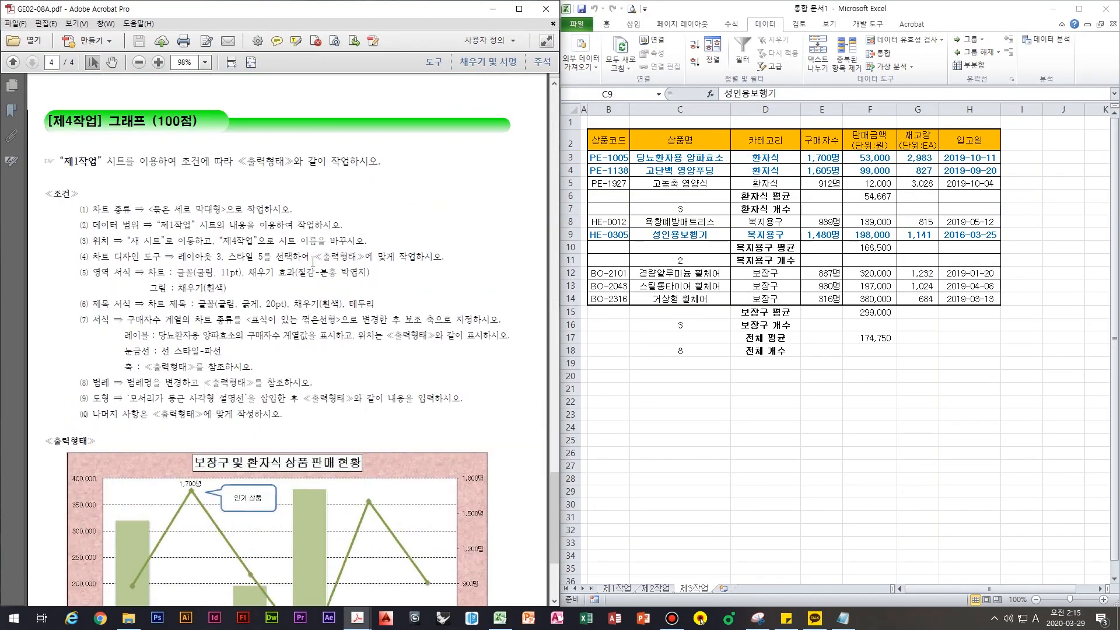
click(765, 235)
click(309, 357)
drag(128, 168, 233, 172)
click(291, 198)
scroll(276, 261, up, 10)
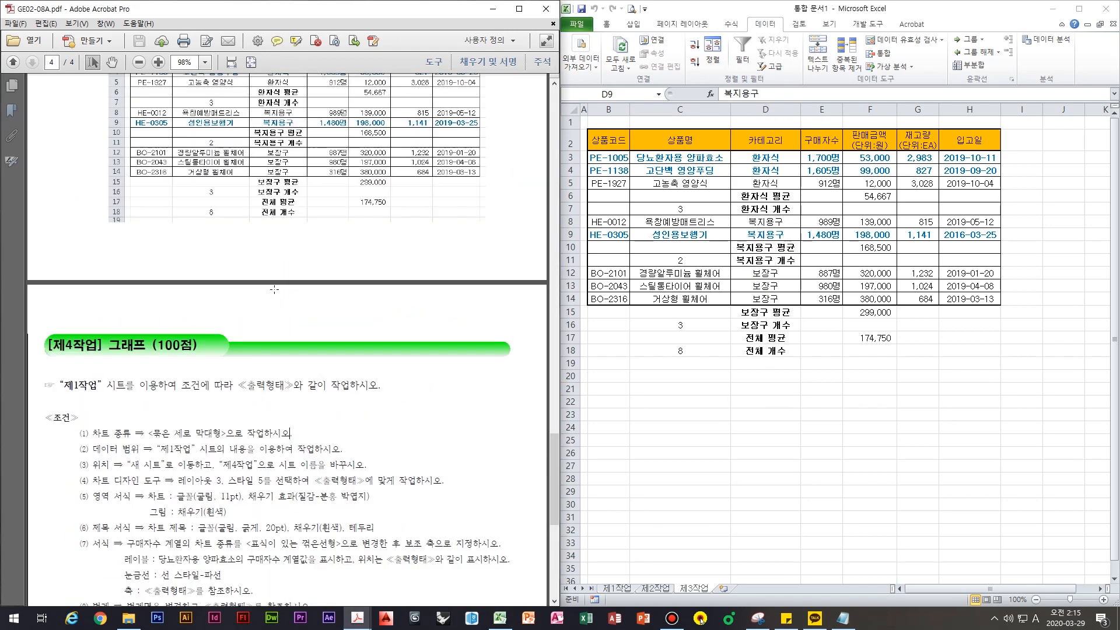
Go back to the 제1작업 page of the exam PDF and examine its sample table's 판매금액 and 재고량 columns
drag(93, 248, 122, 261)
scroll(119, 252, up, 3)
scroll(146, 262, up, 1)
scroll(145, 262, up, 10)
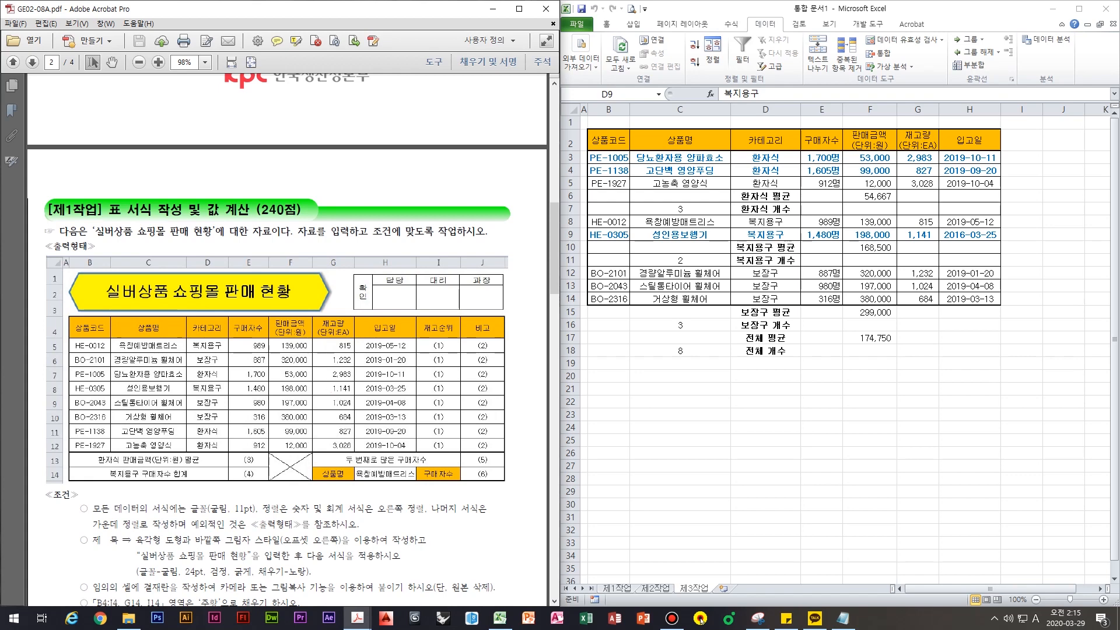
drag(311, 334, 291, 470)
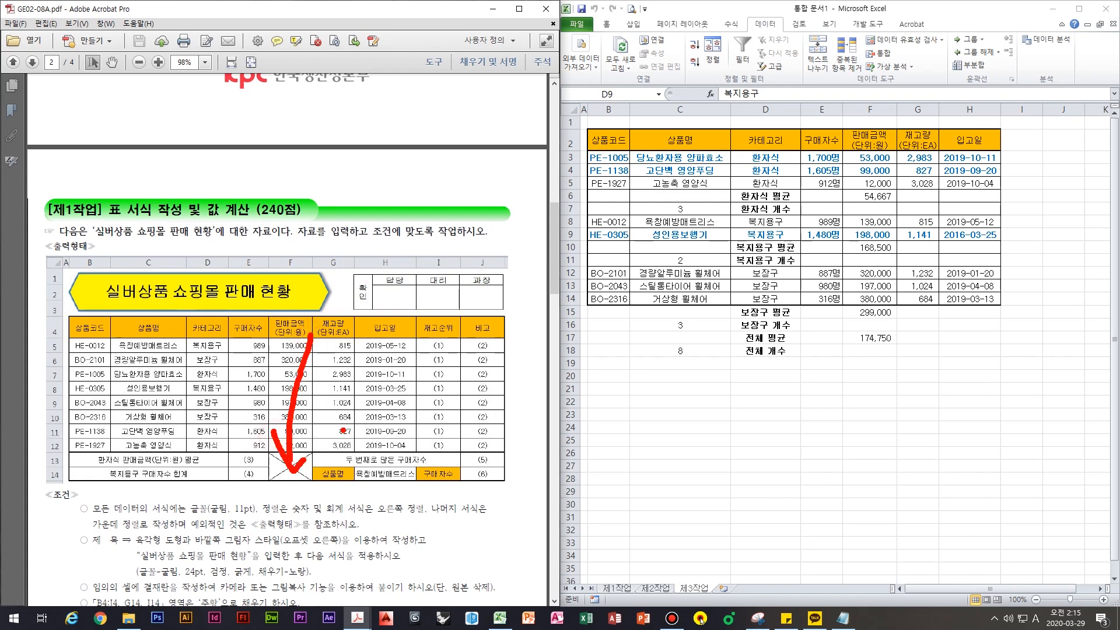
key(Escape)
click(304, 368)
click(274, 390)
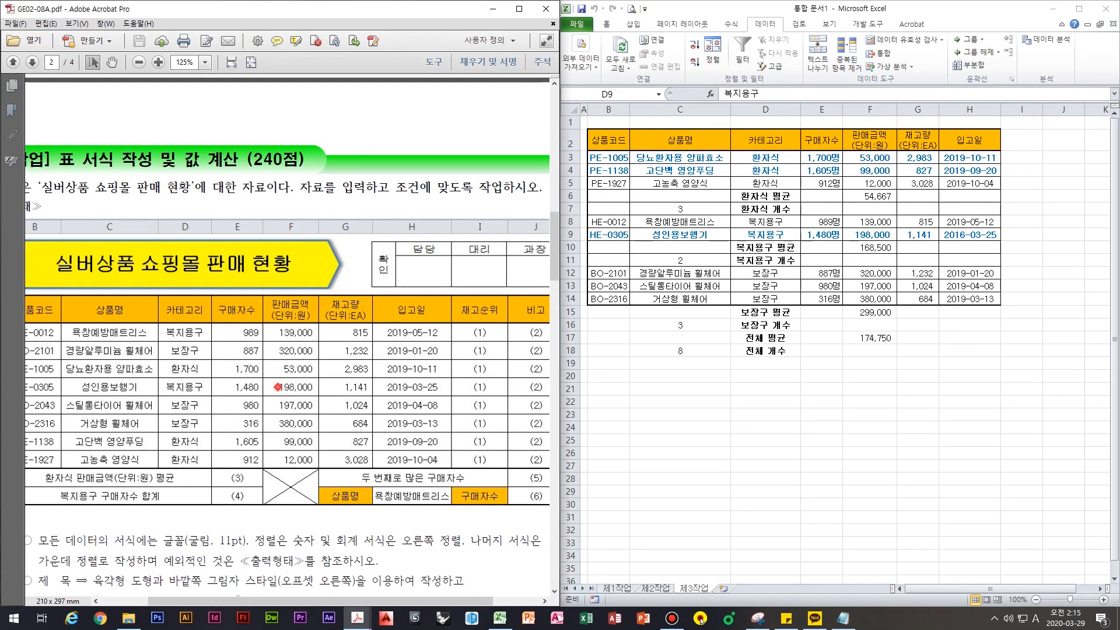
Return to the 제4작업 page of the exam PDF, and open the 제1작업 sheet in Excel
click(8, 366)
scroll(278, 387, down, 20)
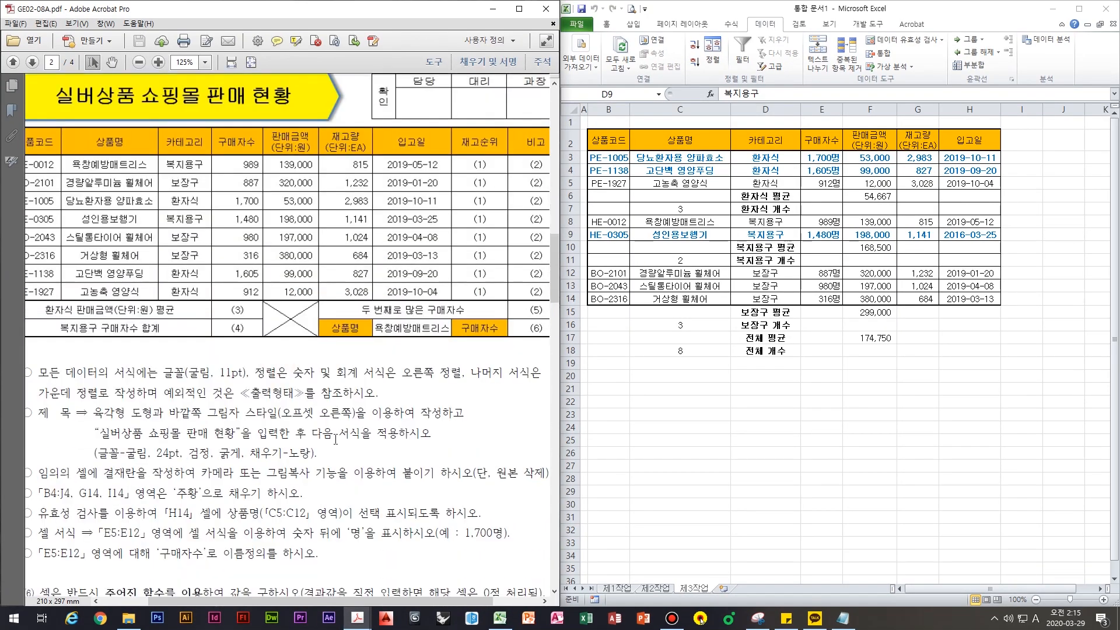
scroll(338, 416, down, 3)
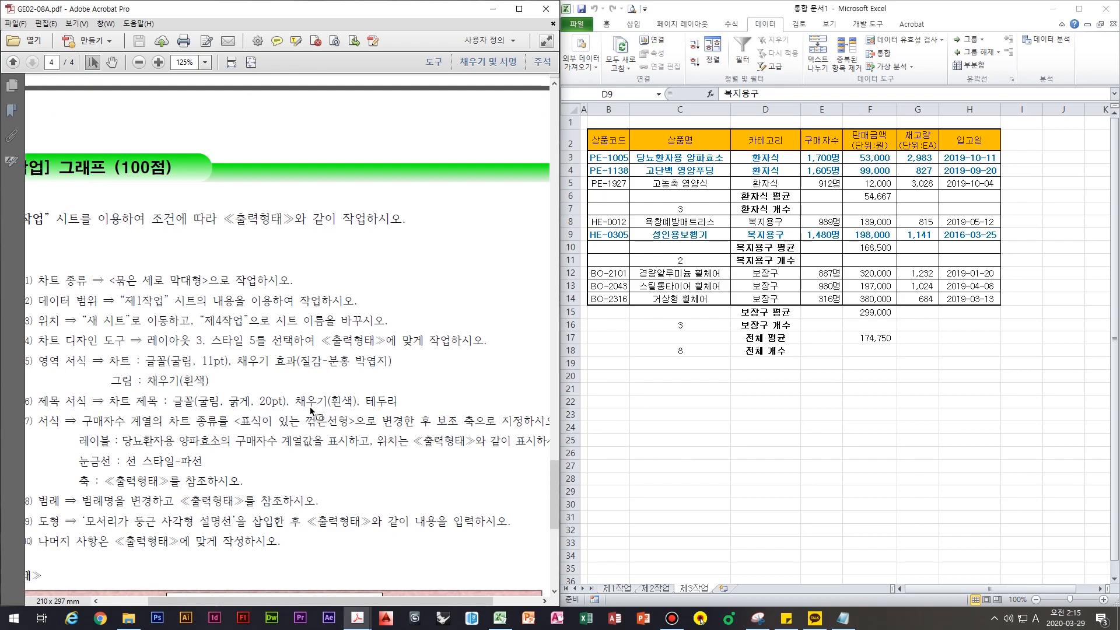
scroll(314, 415, down, 3)
scroll(314, 415, up, 2)
click(621, 352)
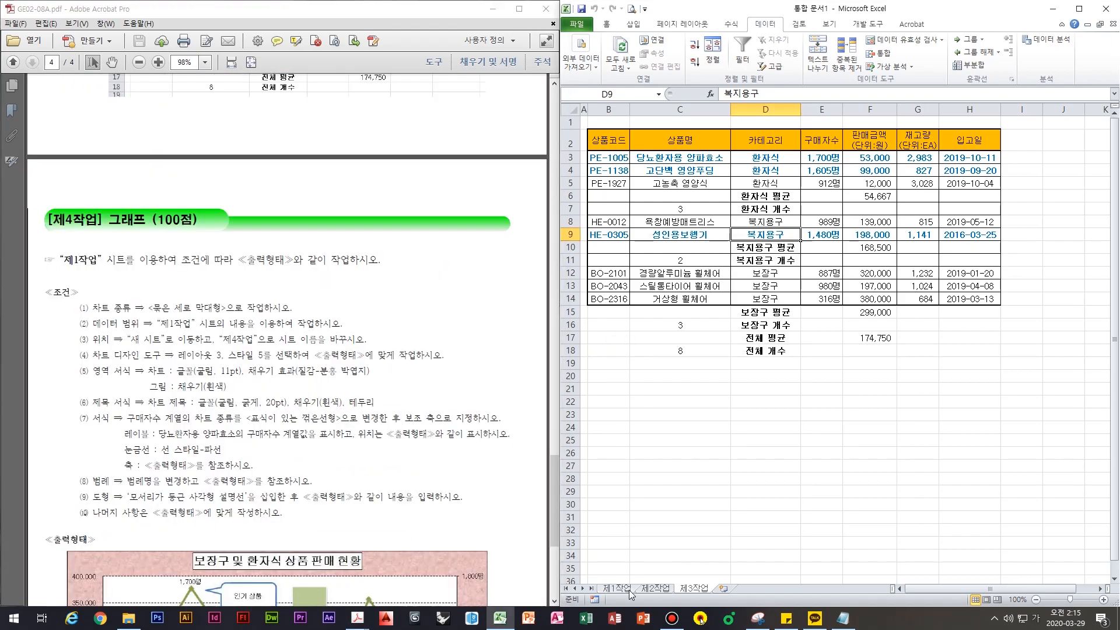
click(619, 588)
Read the ten 제4작업 conditions and examine the product names, axes and legend of the sample chart
scroll(350, 410, down, 5)
scroll(350, 410, up, 2)
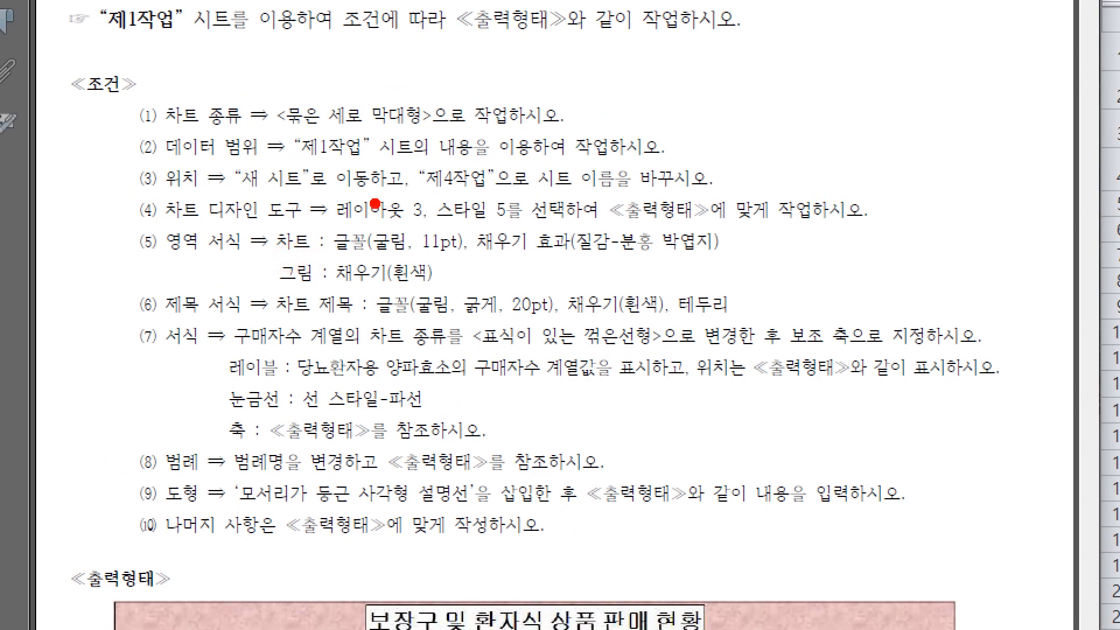
mouse_move(156, 109)
mouse_down()
mouse_move(196, 588)
mouse_move(137, 296)
mouse_move(158, 532)
mouse_up()
drag(508, 107, 334, 376)
drag(343, 198, 493, 404)
key(Escape)
click(476, 270)
scroll(520, 390, down, 2)
scroll(267, 303, down, 2)
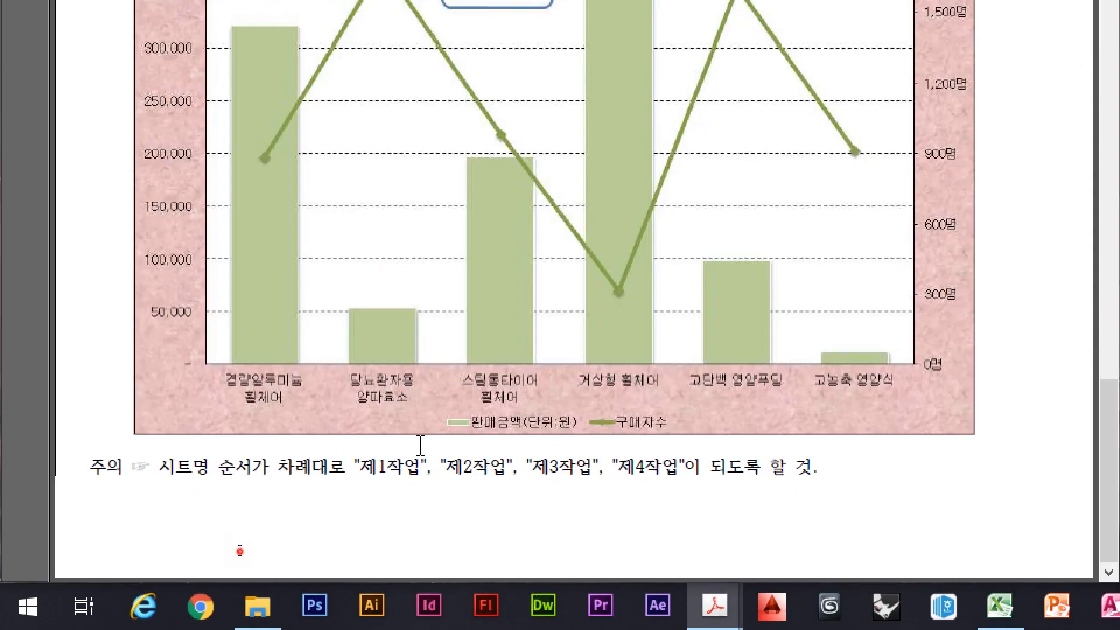
scroll(503, 474, up, 1)
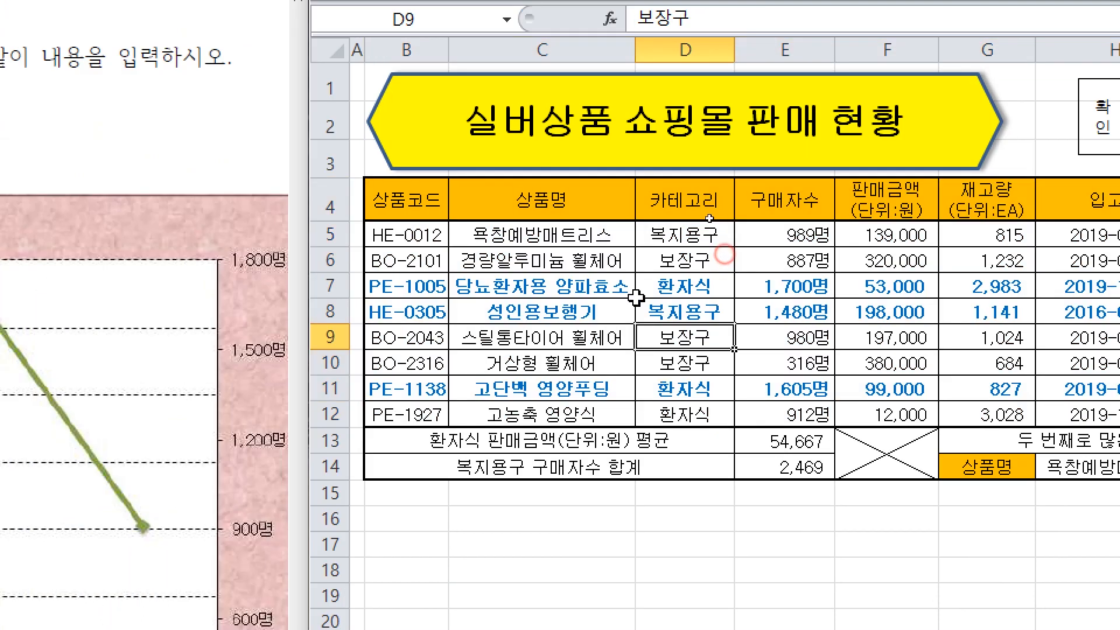
Select the 상품명 header together with the 경량알루미늄 휠체어 and 당뇨환자용 양파효소 name cells on the 제1작업 sheet
click(607, 266)
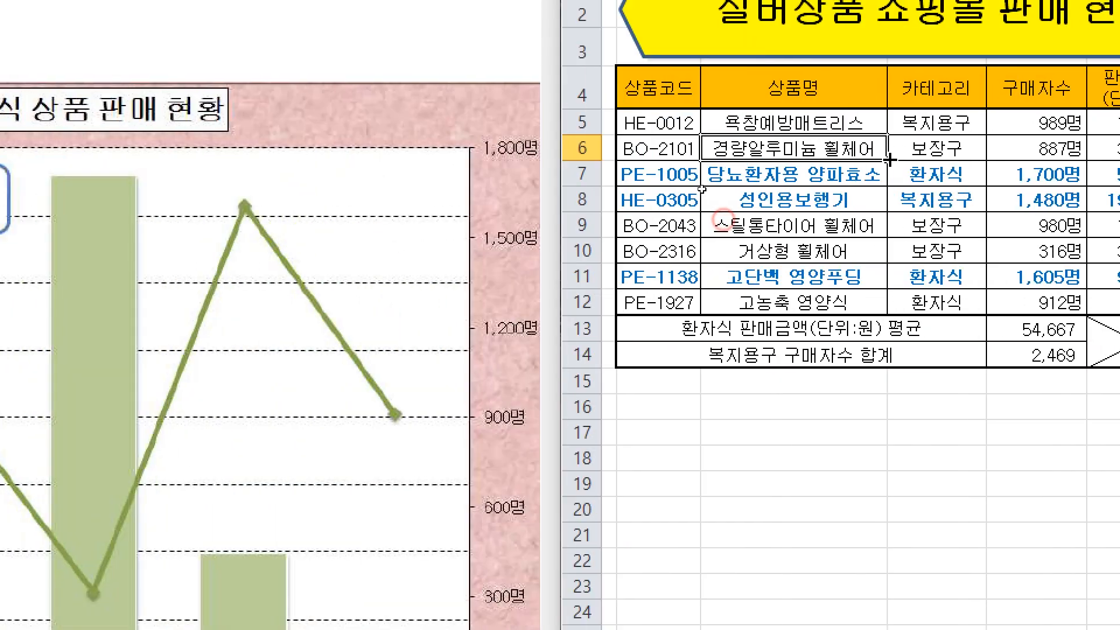
click(840, 87)
click(718, 146)
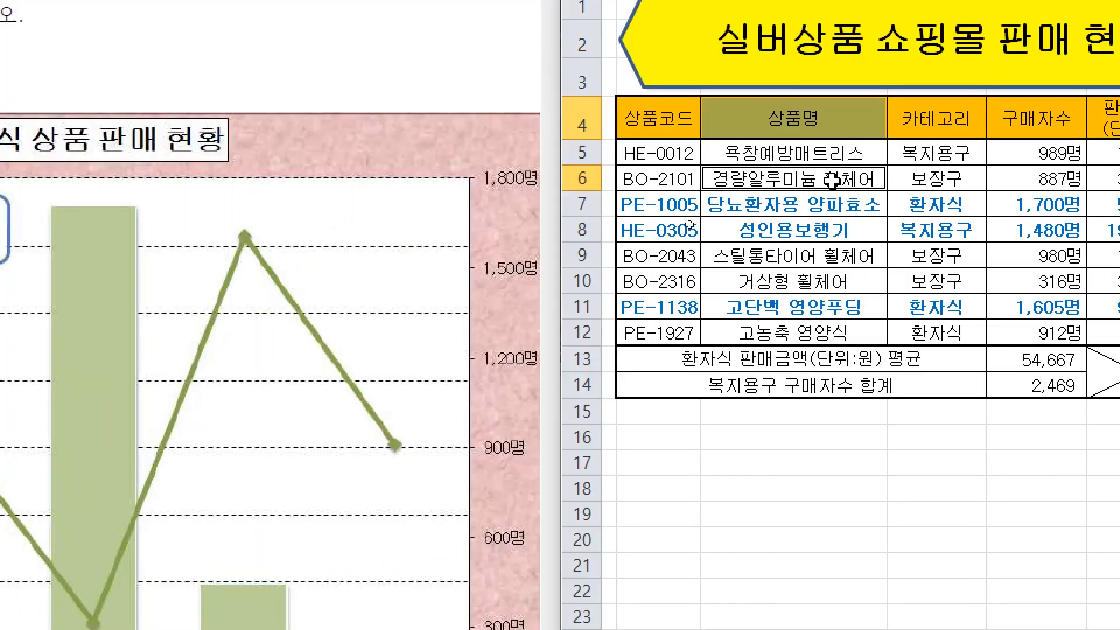
ctrl+click(811, 206)
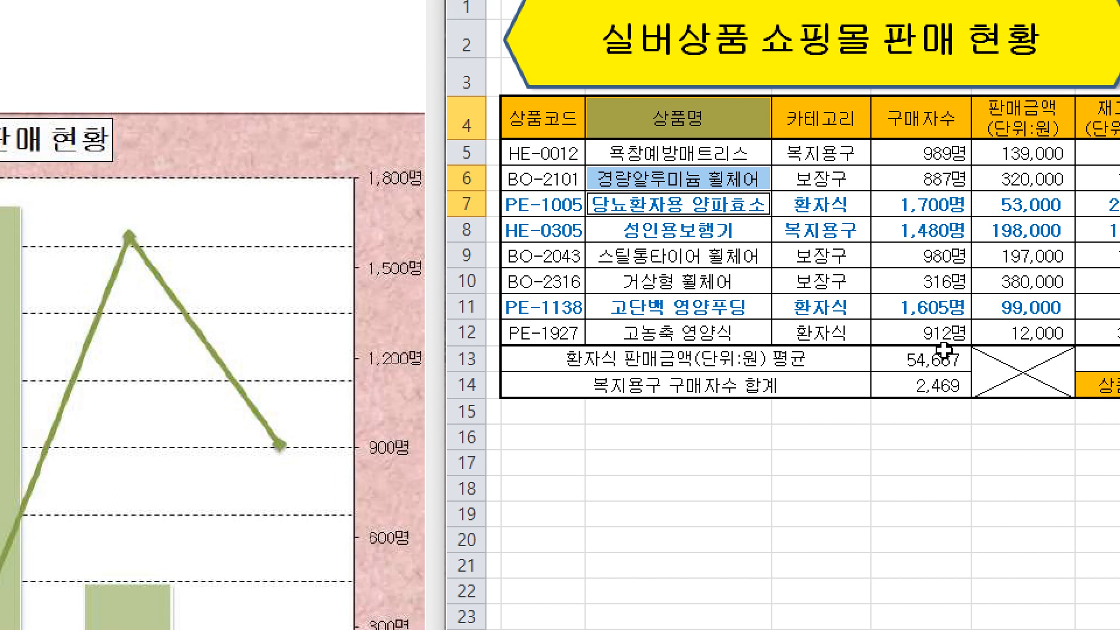
mouse_move(573, 322)
mouse_down()
mouse_move(726, 375)
mouse_move(547, 331)
mouse_up()
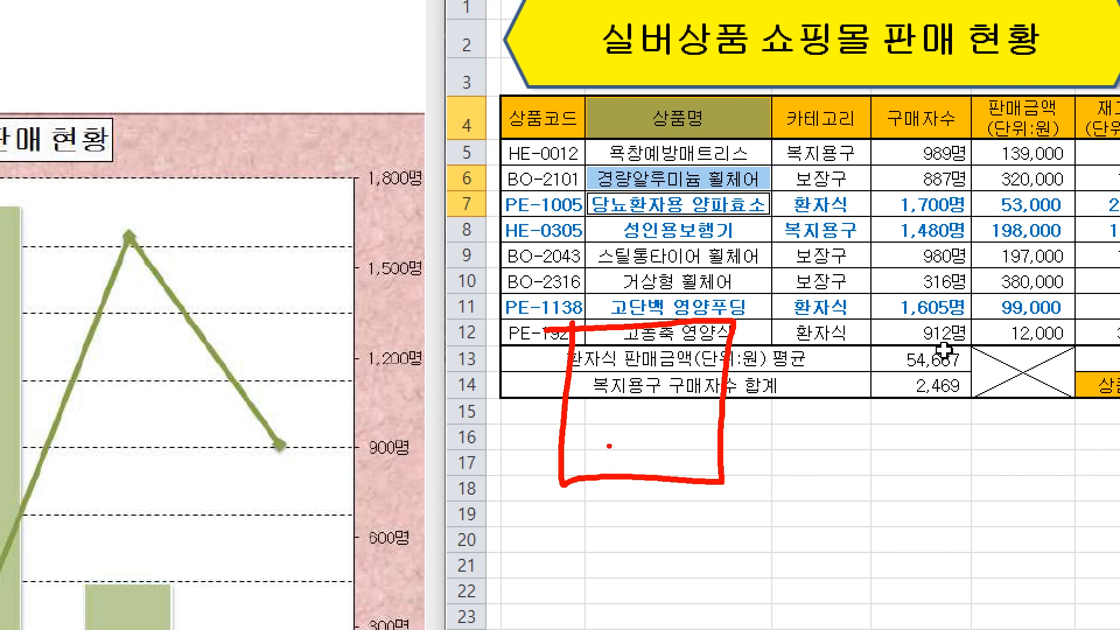
mouse_move(759, 415)
mouse_down()
mouse_move(820, 448)
mouse_move(849, 435)
mouse_move(874, 451)
mouse_move(902, 449)
mouse_up()
drag(812, 487, 826, 497)
mouse_move(849, 489)
mouse_down()
mouse_move(856, 503)
mouse_move(961, 504)
mouse_up()
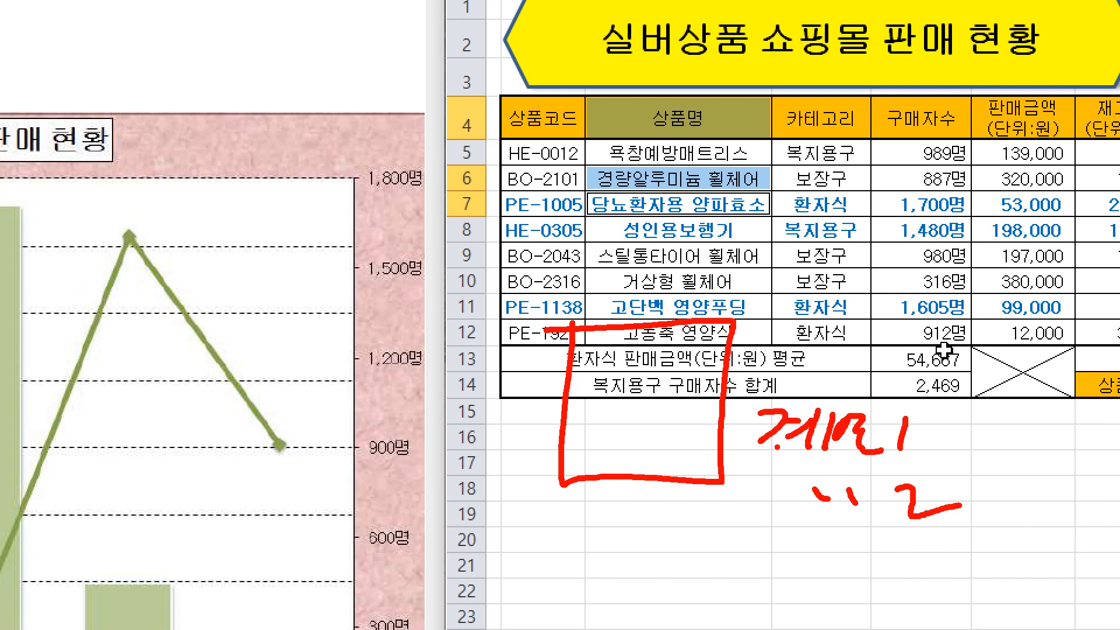
mouse_move(782, 327)
mouse_down()
mouse_move(802, 312)
mouse_move(794, 367)
mouse_up()
mouse_move(819, 315)
mouse_down()
mouse_move(858, 368)
mouse_move(913, 358)
mouse_move(880, 387)
mouse_up()
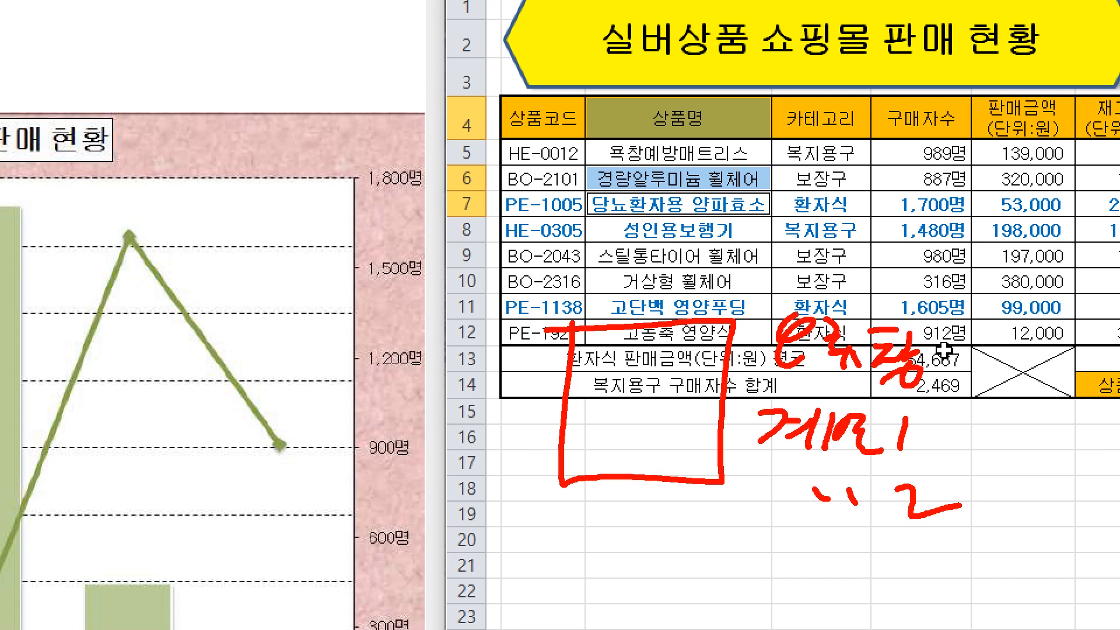
drag(745, 121, 772, 119)
mouse_move(767, 158)
mouse_down()
mouse_move(781, 163)
mouse_move(777, 199)
mouse_up()
key(e)
drag(698, 137, 681, 338)
drag(775, 149, 768, 312)
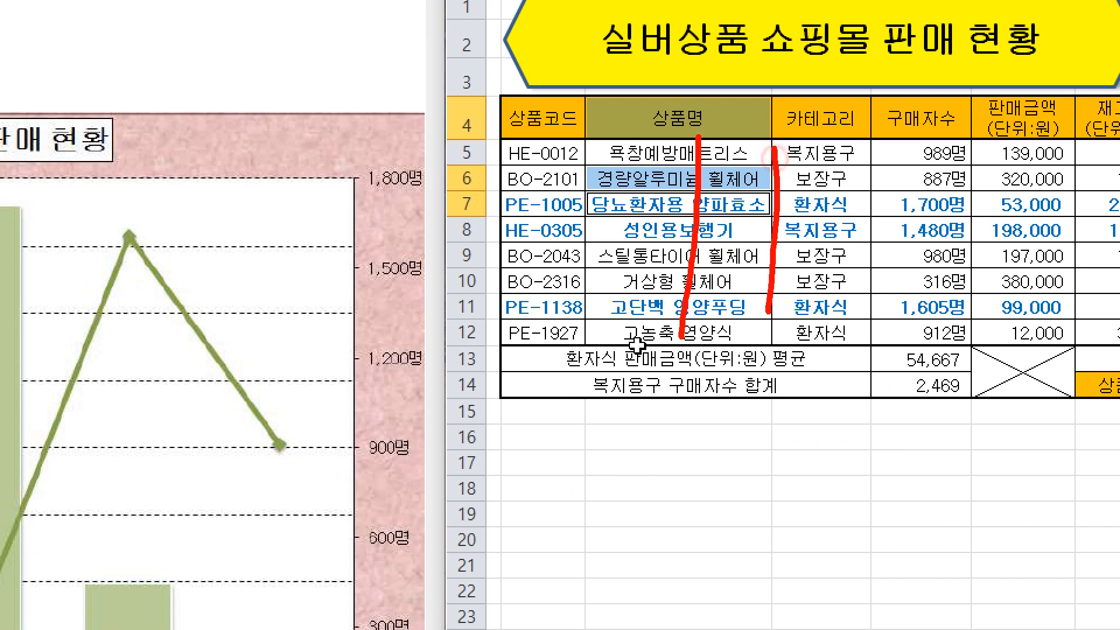
drag(853, 155, 845, 313)
drag(660, 392, 661, 507)
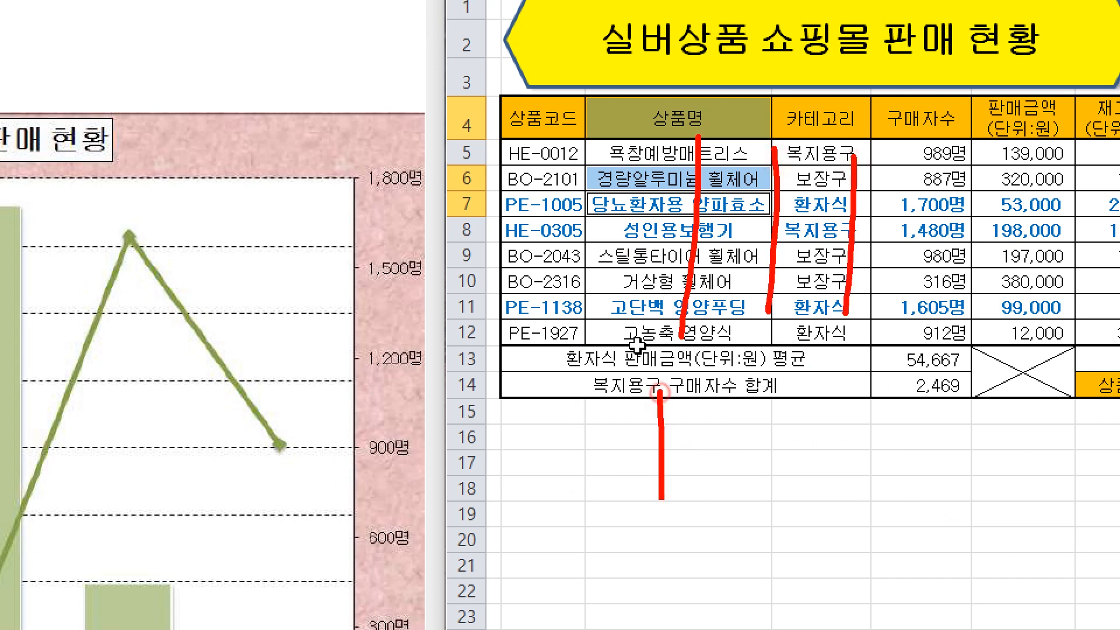
drag(975, 388, 967, 500)
drag(754, 392, 744, 497)
drag(1041, 401, 1034, 497)
mouse_move(957, 383)
mouse_down()
mouse_move(951, 396)
mouse_move(846, 350)
mouse_move(785, 391)
mouse_move(902, 439)
mouse_up()
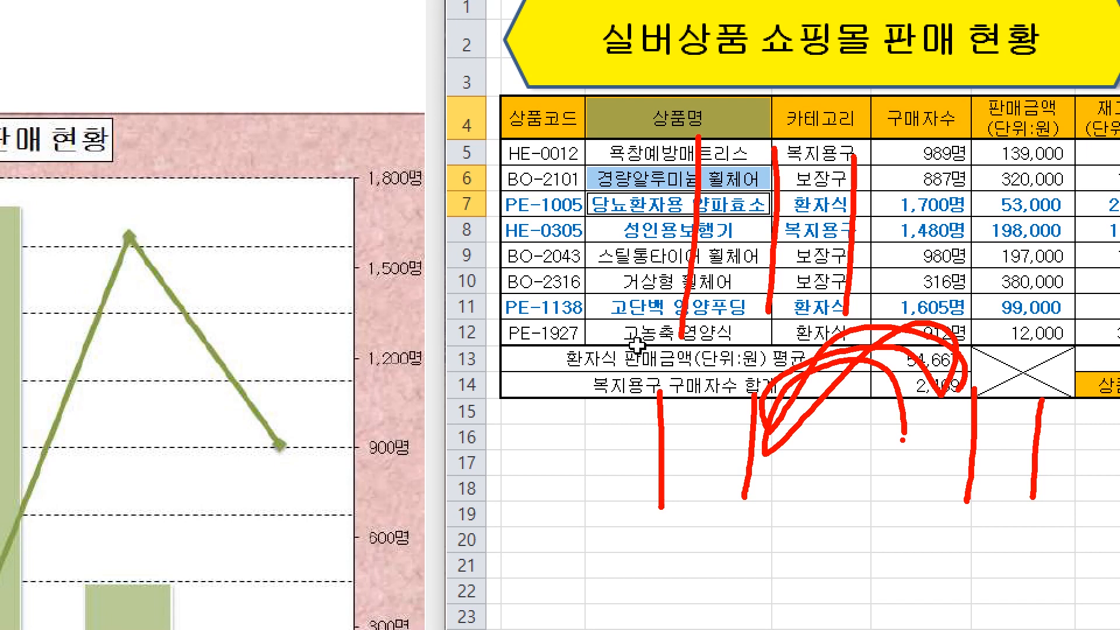
Select the 상품명 range C4:C12 together with the 구매자수 and 판매금액 range E4:F12 as the chart data
right_click(628, 296)
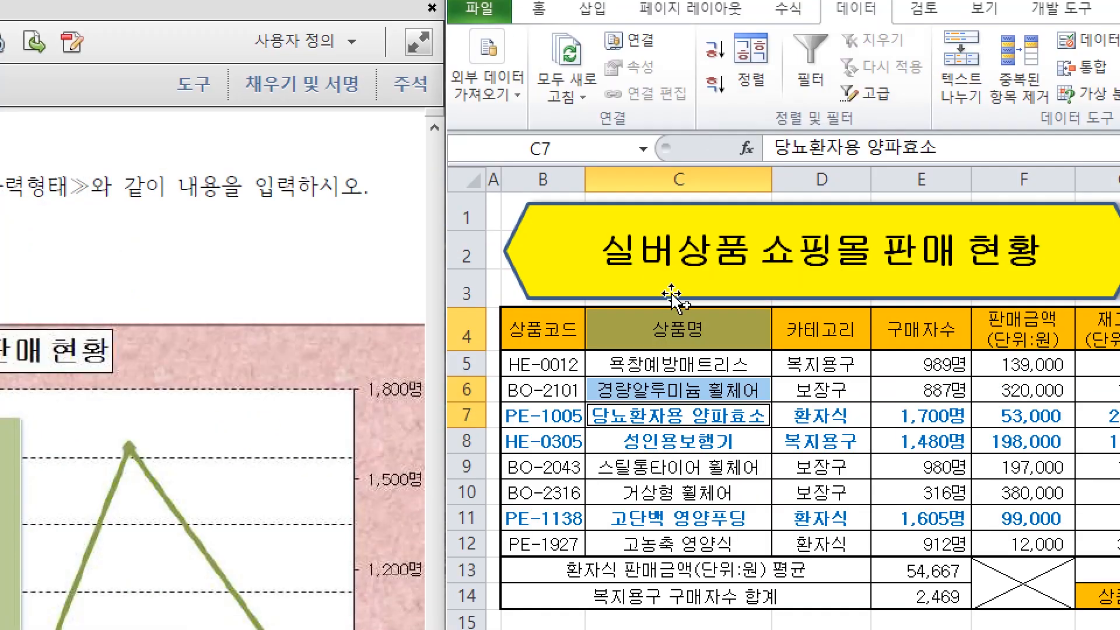
click(720, 358)
drag(700, 300, 727, 528)
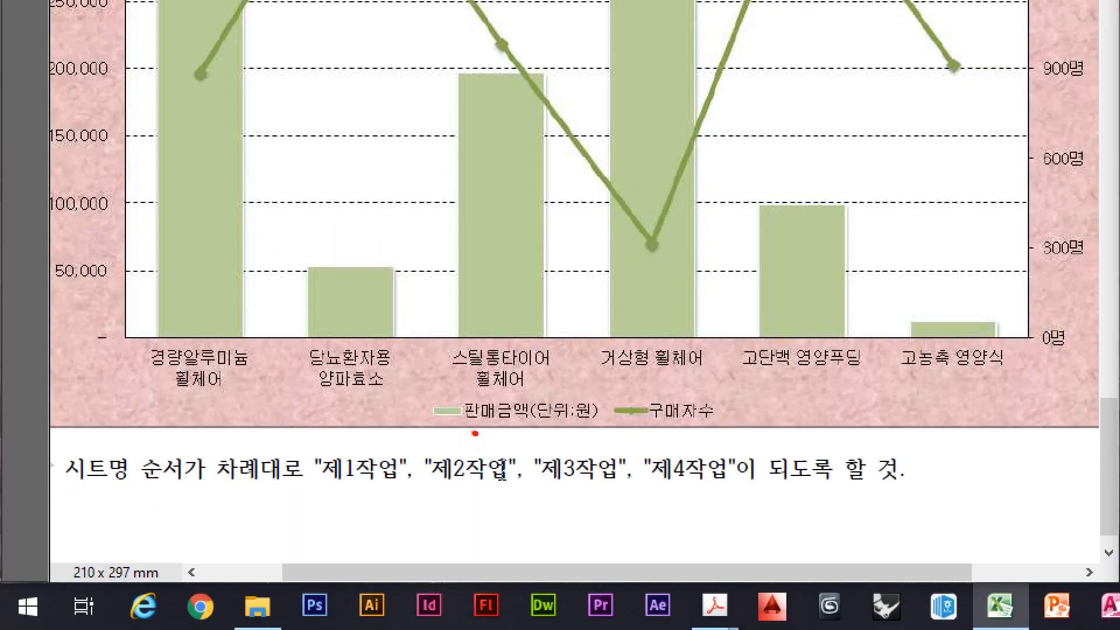
drag(475, 433, 548, 431)
drag(619, 426, 713, 426)
key(Escape)
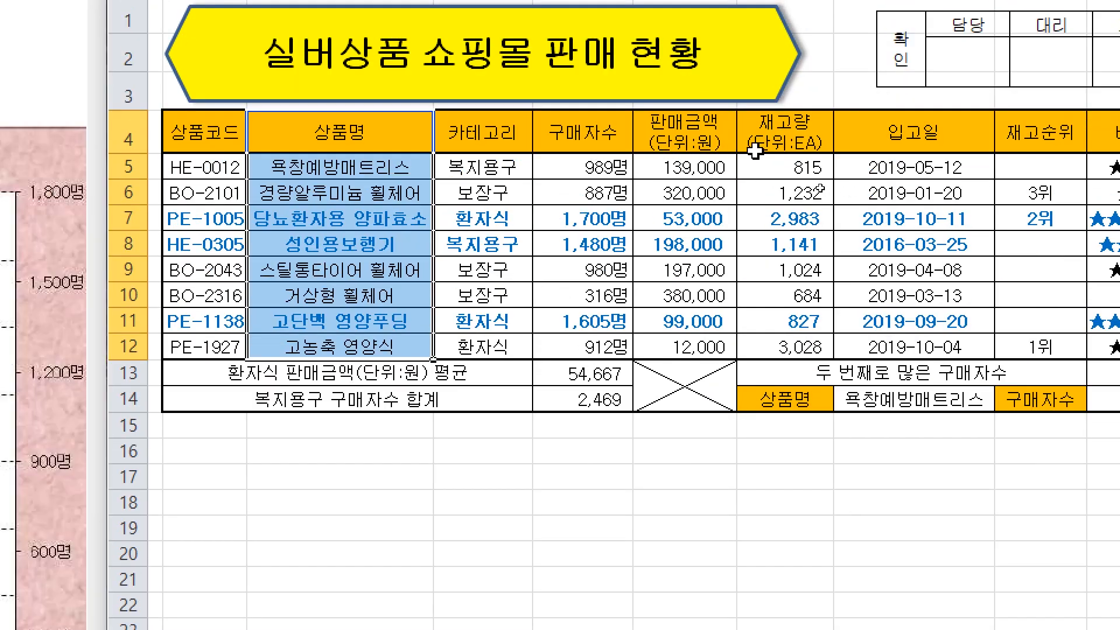
mouse_move(622, 137)
mouse_down()
mouse_move(625, 174)
mouse_move(703, 345)
mouse_up()
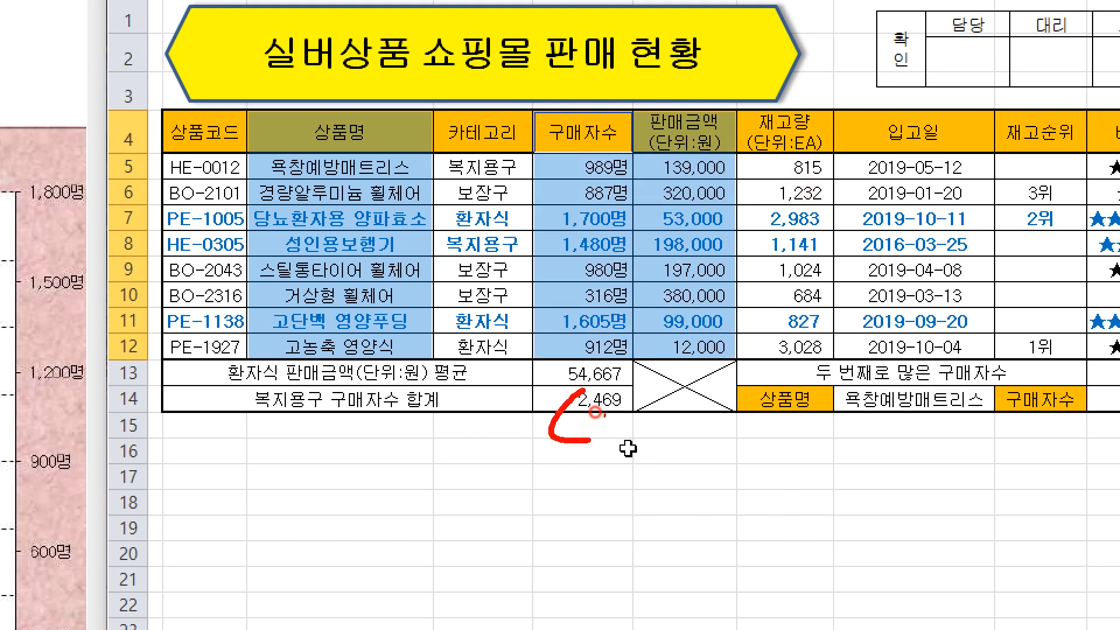
Insert a 2차원 묶은 세로 막대형 chart from the selected 상품명, 구매자수 and 판매금액 data
drag(646, 408, 666, 418)
drag(681, 395, 670, 461)
mouse_move(553, 128)
mouse_down()
mouse_move(698, 335)
mouse_move(703, 369)
mouse_up()
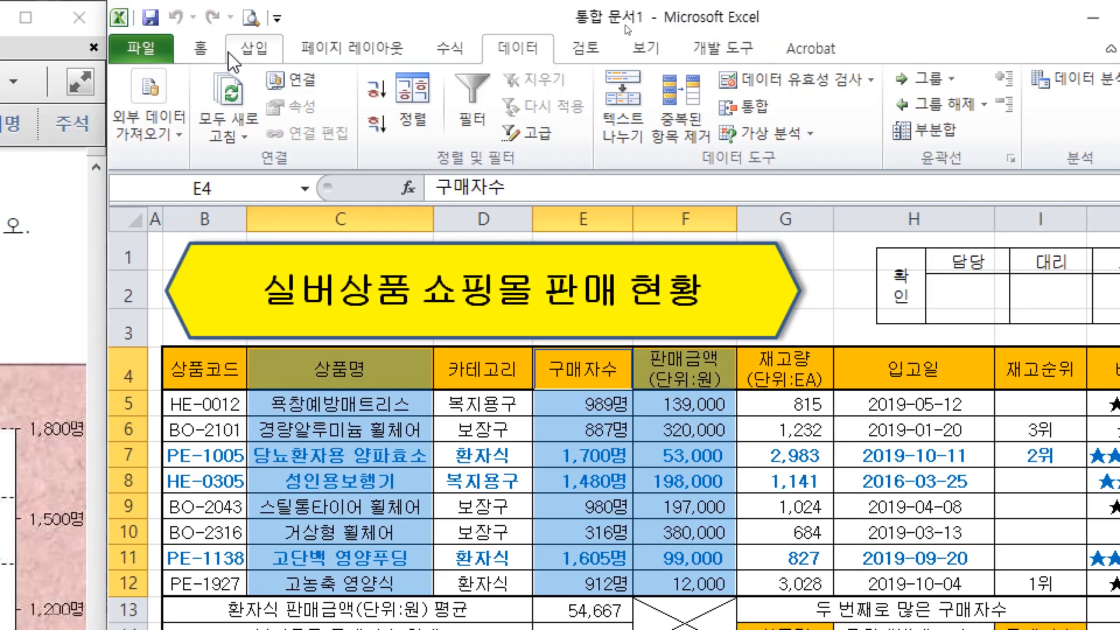
click(245, 49)
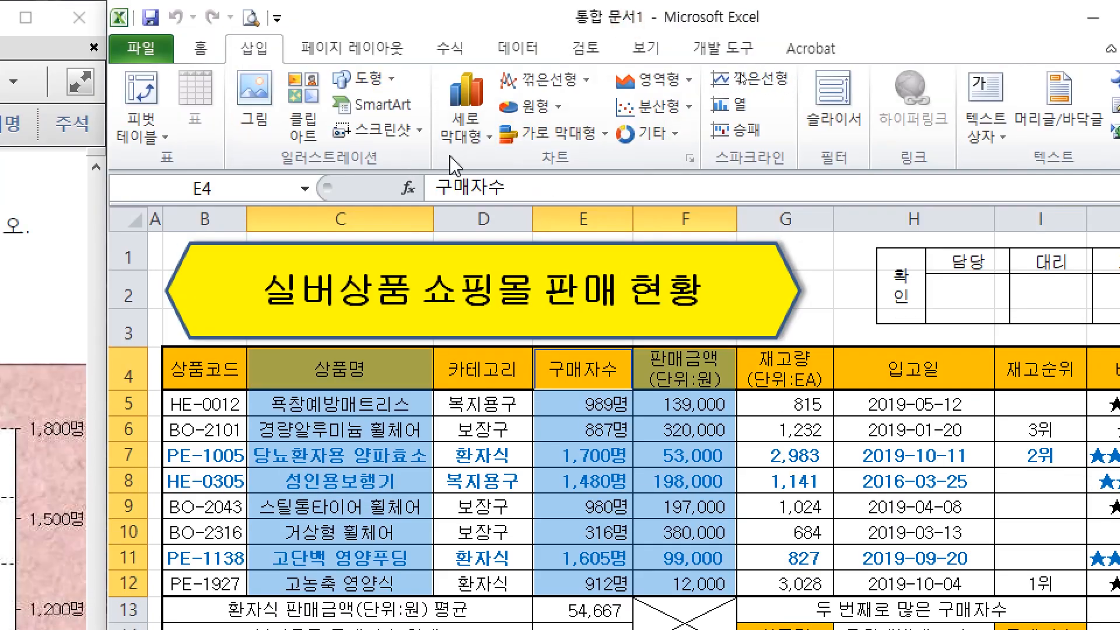
click(470, 131)
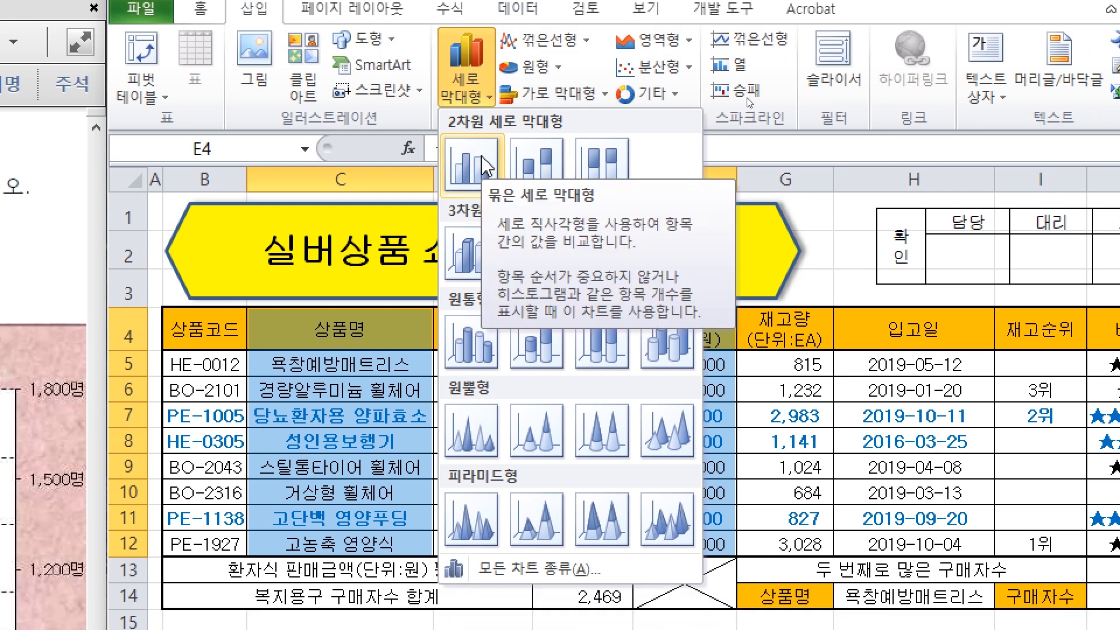
click(482, 157)
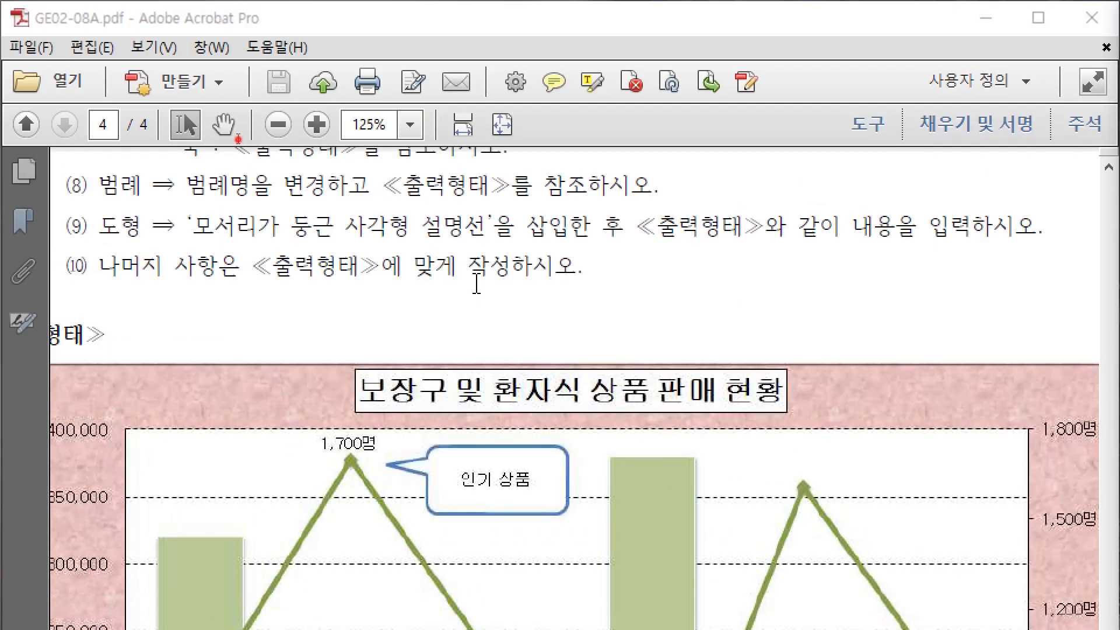
Check the 제4작업 condition that specifies the chart type in the exam PDF
scroll(477, 284, up, 10)
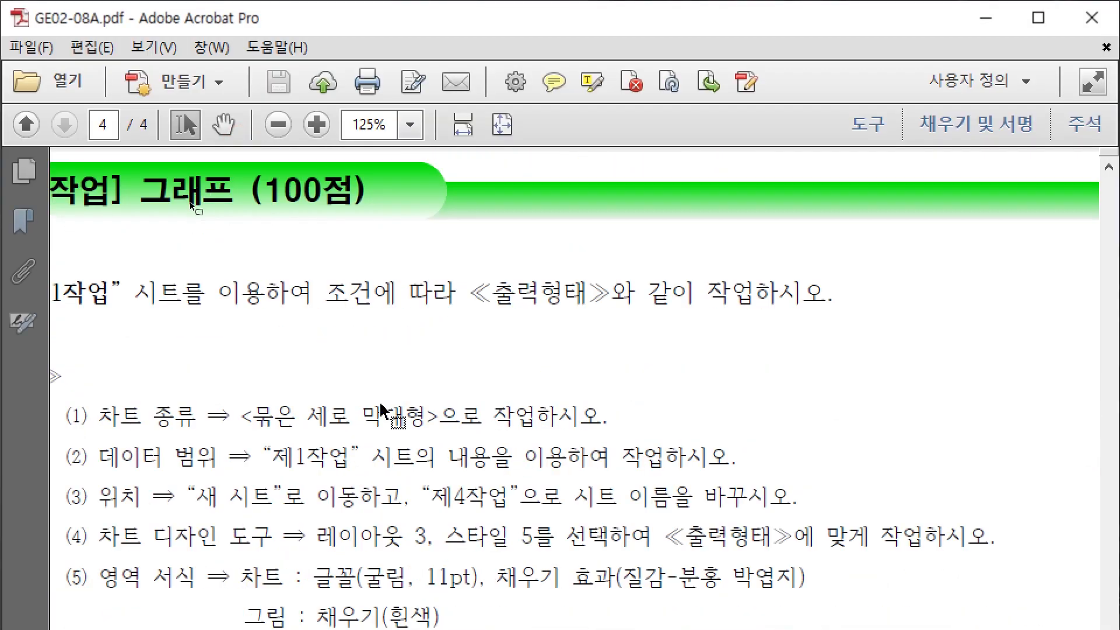
scroll(385, 423, down, 2)
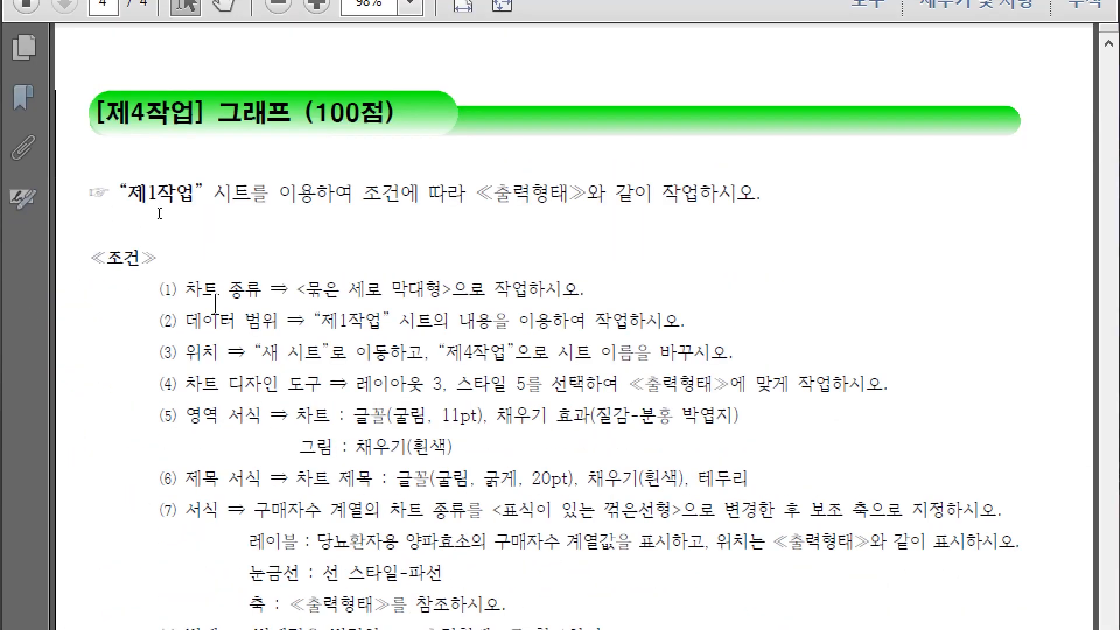
drag(302, 305, 447, 304)
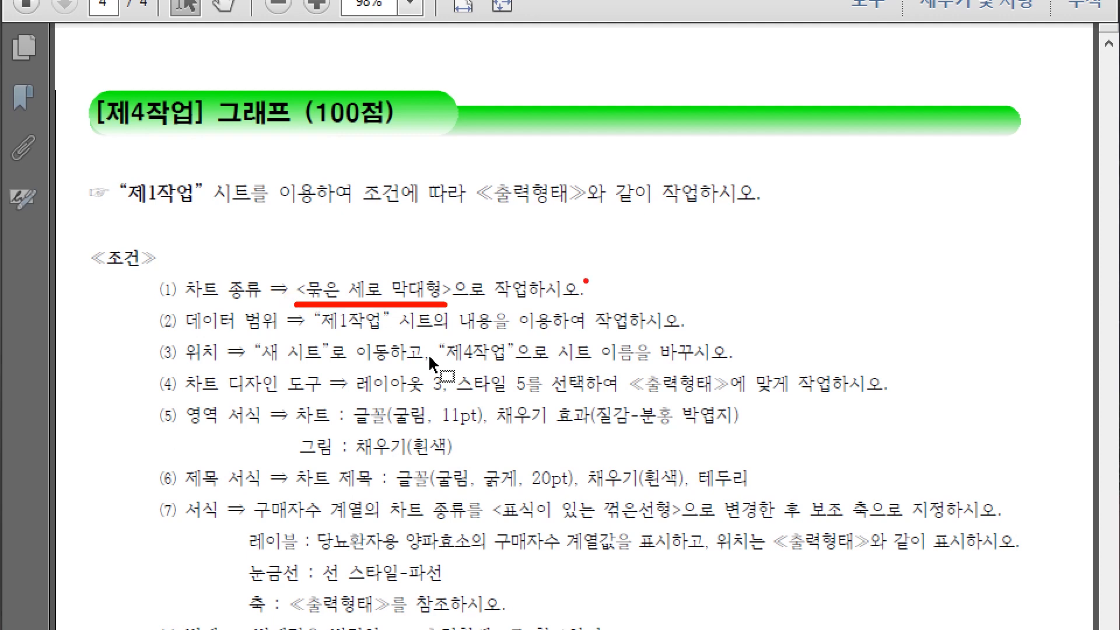
mouse_move(622, 246)
mouse_down()
mouse_move(607, 266)
mouse_move(670, 306)
mouse_move(690, 286)
mouse_move(754, 323)
mouse_move(757, 350)
mouse_up()
mouse_move(794, 267)
mouse_down()
mouse_move(823, 303)
mouse_move(858, 280)
mouse_move(881, 292)
mouse_move(887, 333)
mouse_up()
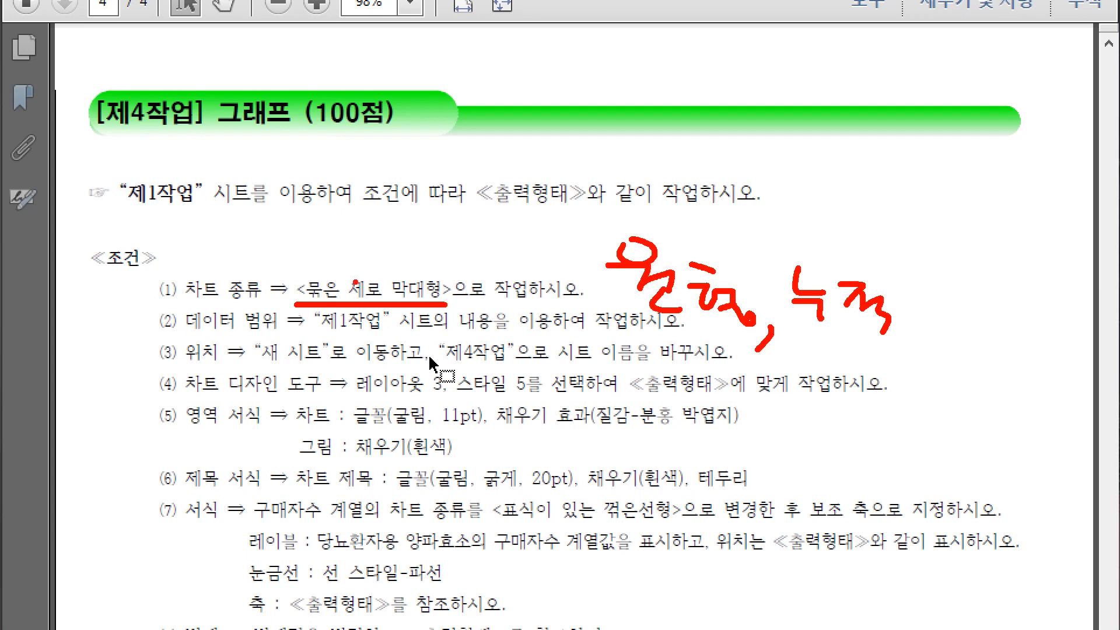
mouse_move(348, 260)
mouse_down()
mouse_move(362, 284)
mouse_move(386, 247)
mouse_up()
drag(690, 238, 730, 212)
drag(832, 254, 847, 248)
click(836, 240)
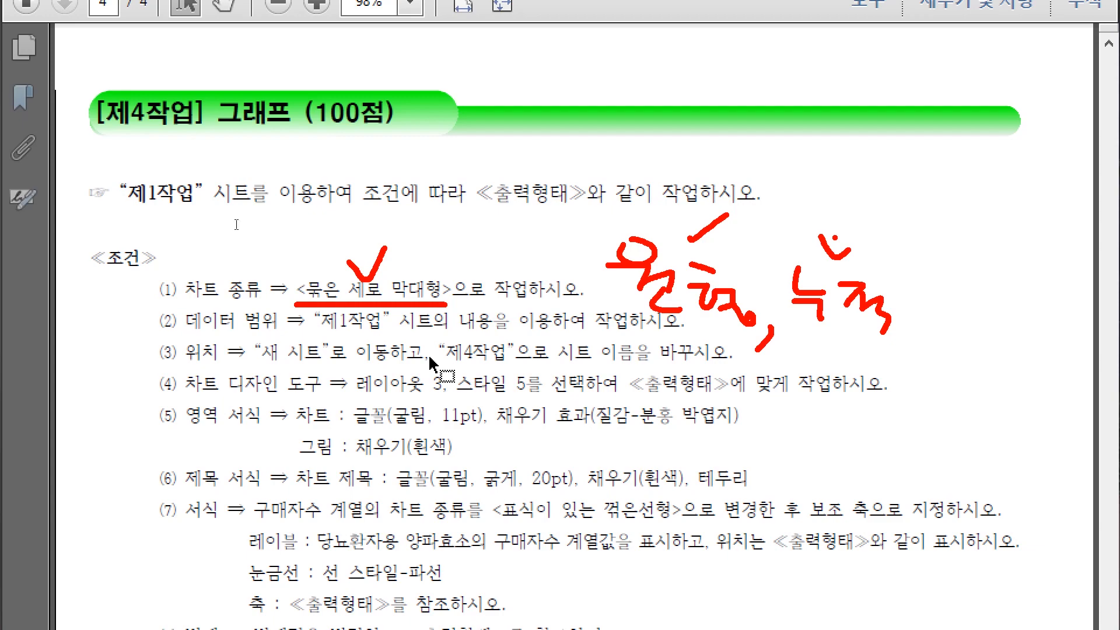
key(Escape)
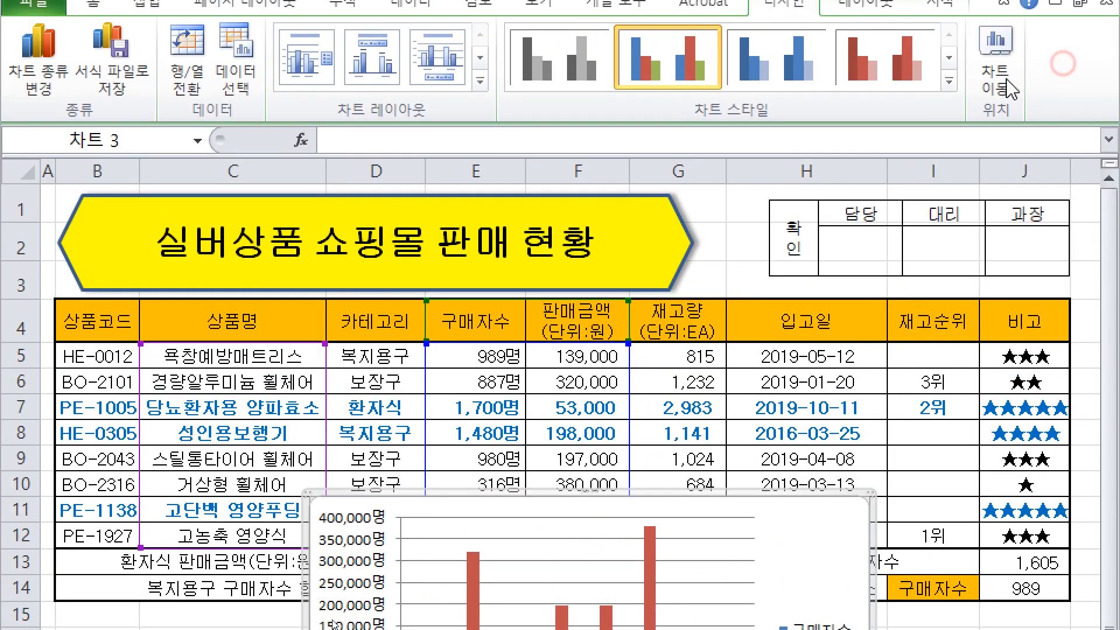
Move the chart to a new sheet named 제4작업
click(996, 32)
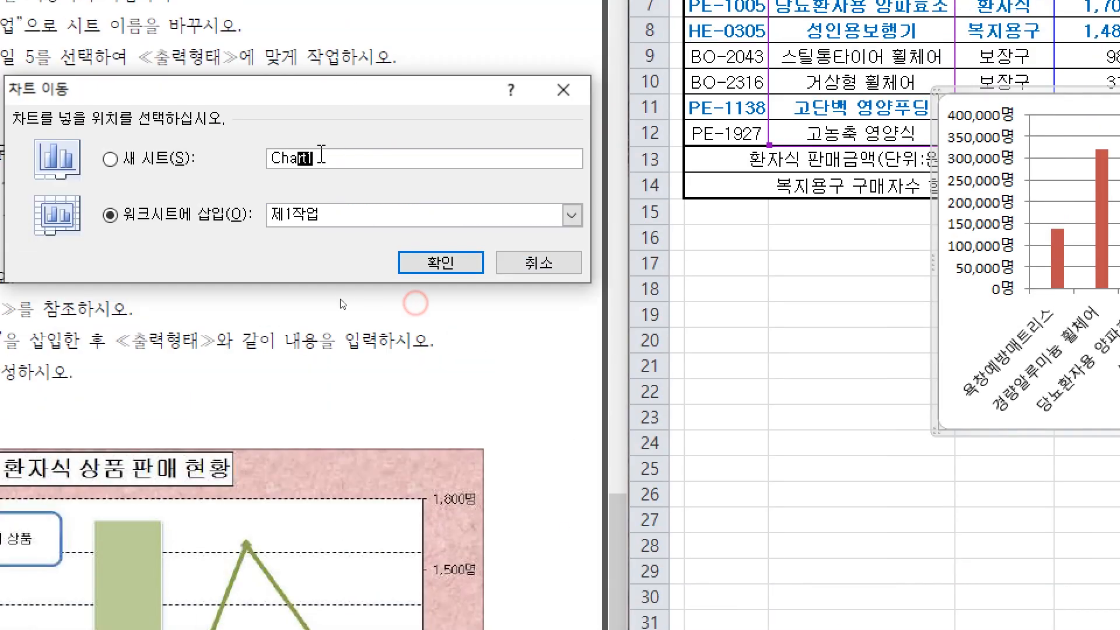
click(194, 158)
text(ㅈ)
text(4작업)
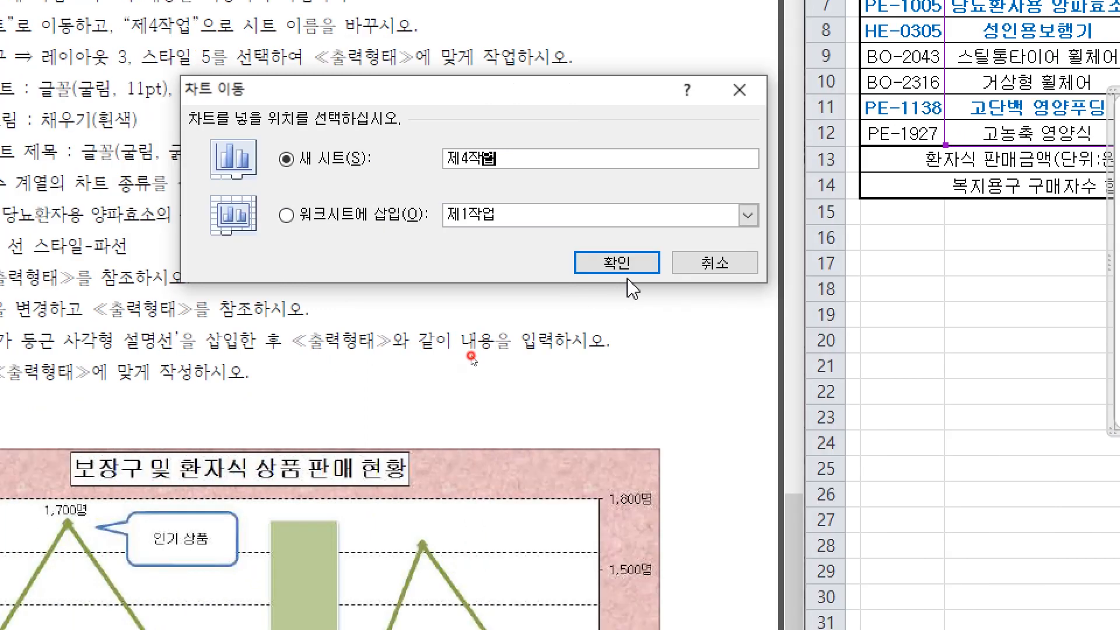
click(619, 264)
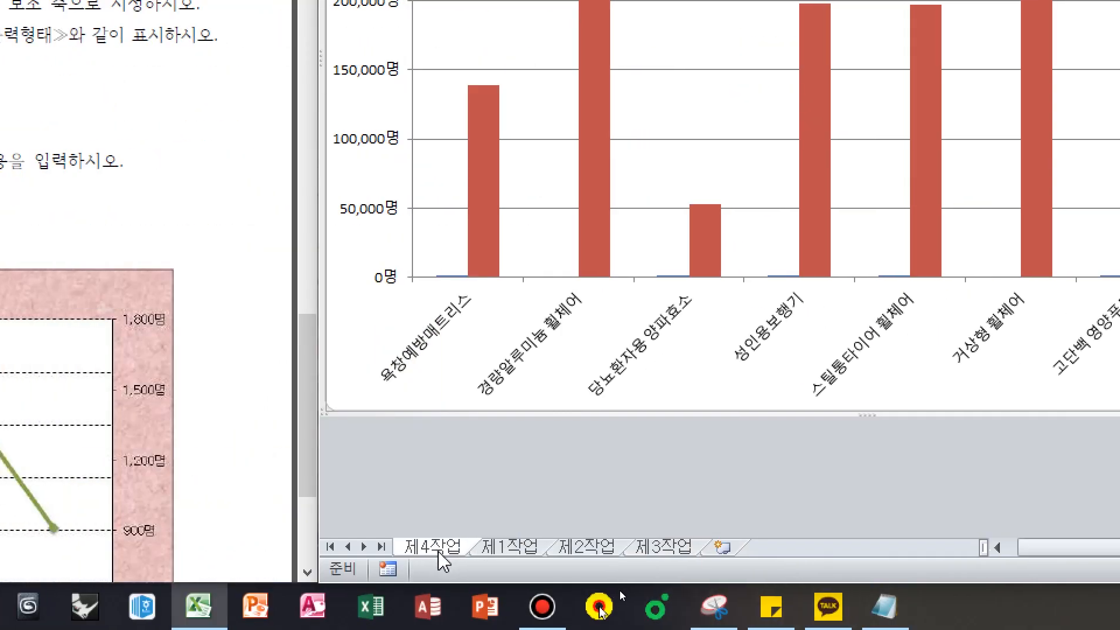
Place the 제4작업 sheet after 제3작업 and check the sheet order note in the exam PDF
drag(441, 552, 729, 545)
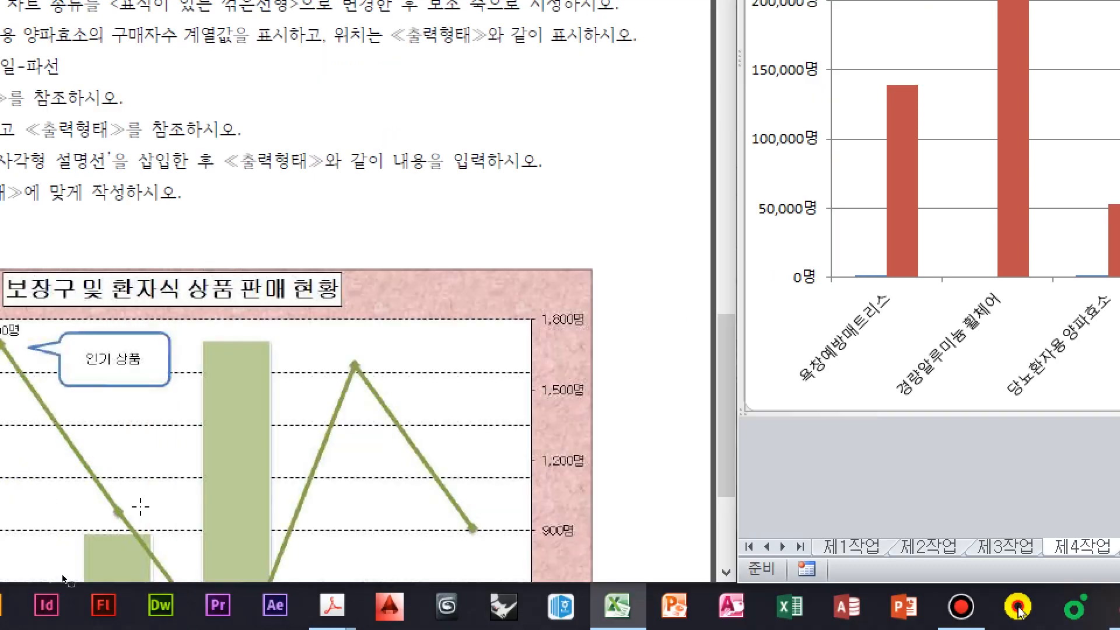
click(513, 420)
scroll(514, 420, down, 5)
click(514, 421)
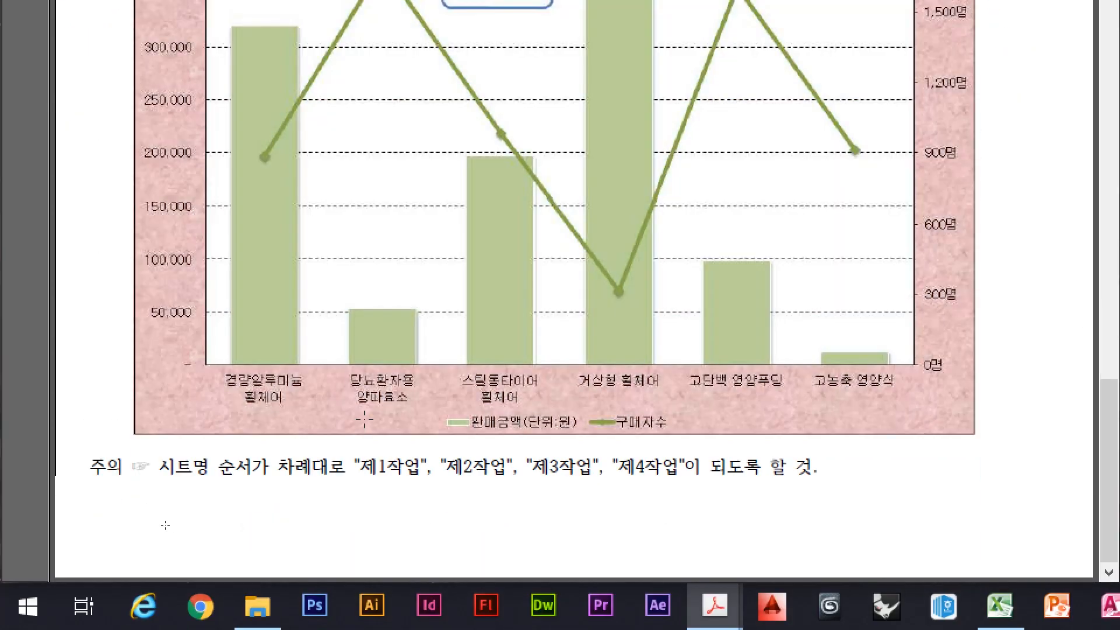
scroll(330, 421, up, 2)
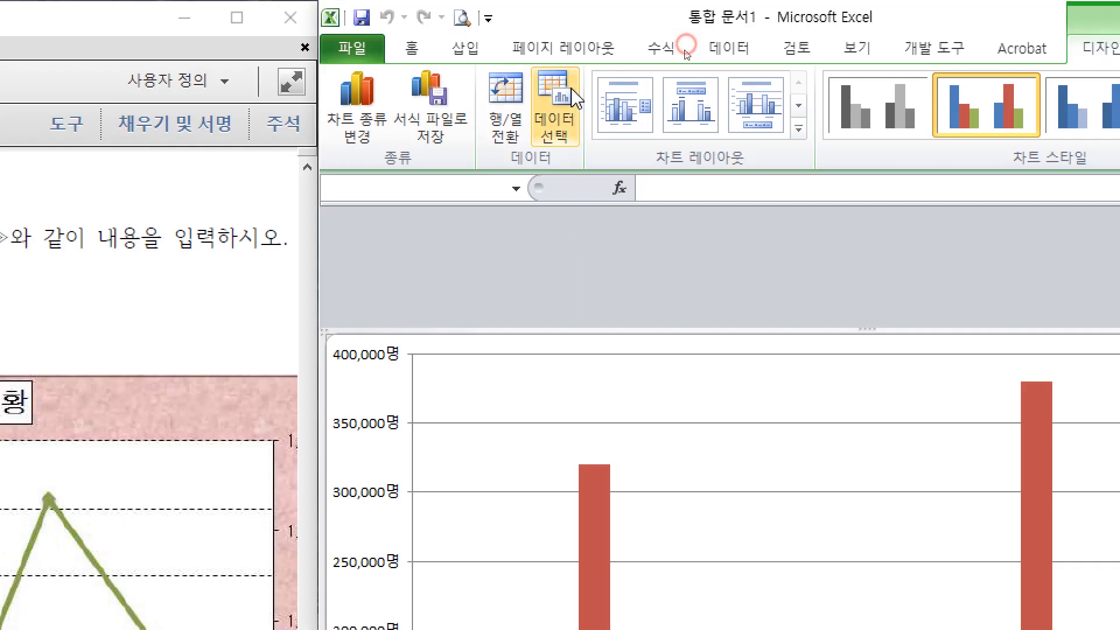
In the chart's data source, swap rows and columns and remove the 욕창예방매트리스 series
click(557, 126)
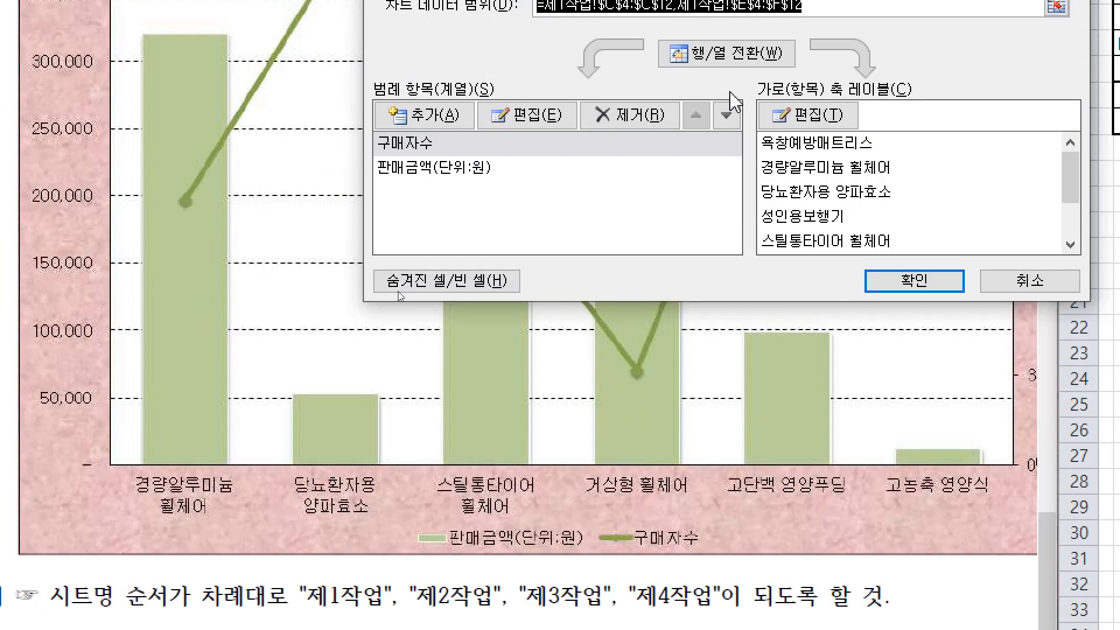
click(737, 80)
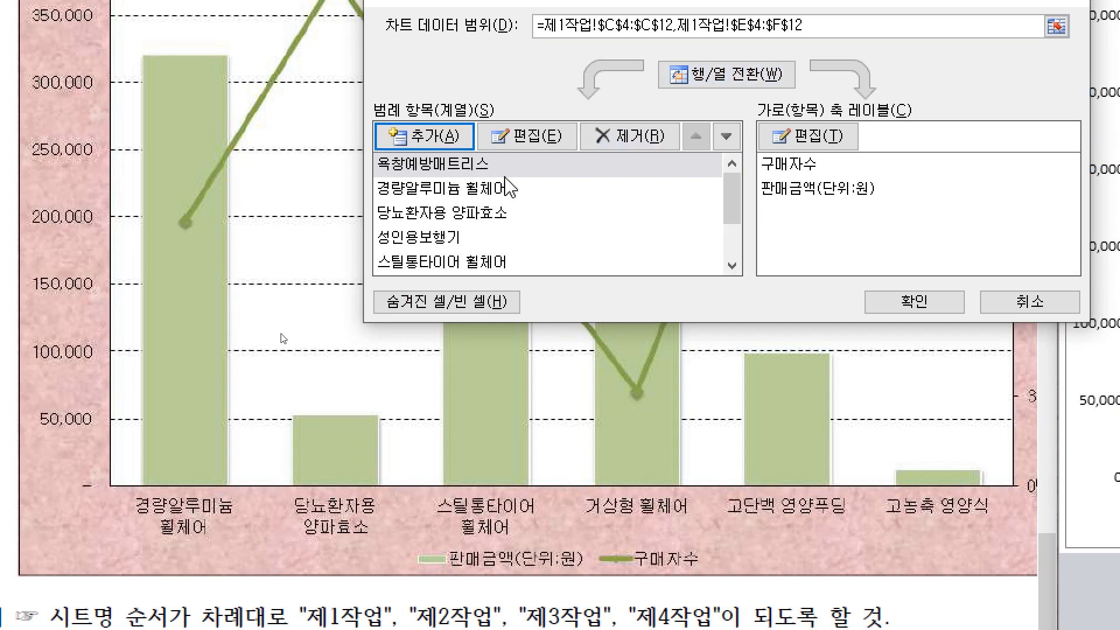
click(501, 173)
click(601, 145)
click(610, 141)
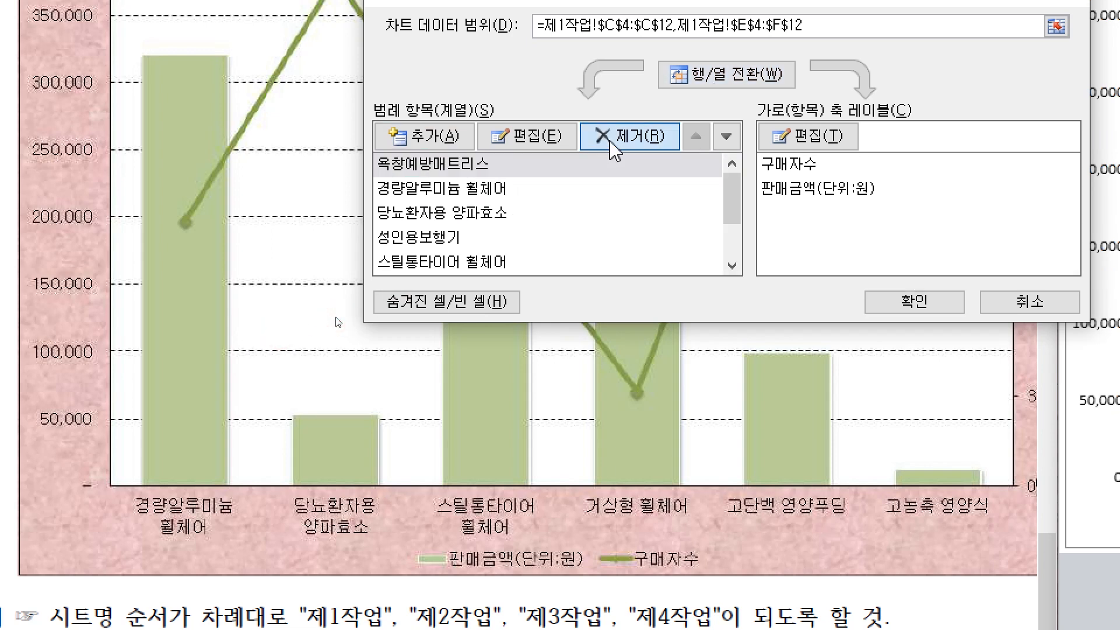
Remove the 성인용보행기 series from the chart data and swap rows and columns back
click(490, 167)
click(473, 192)
click(449, 217)
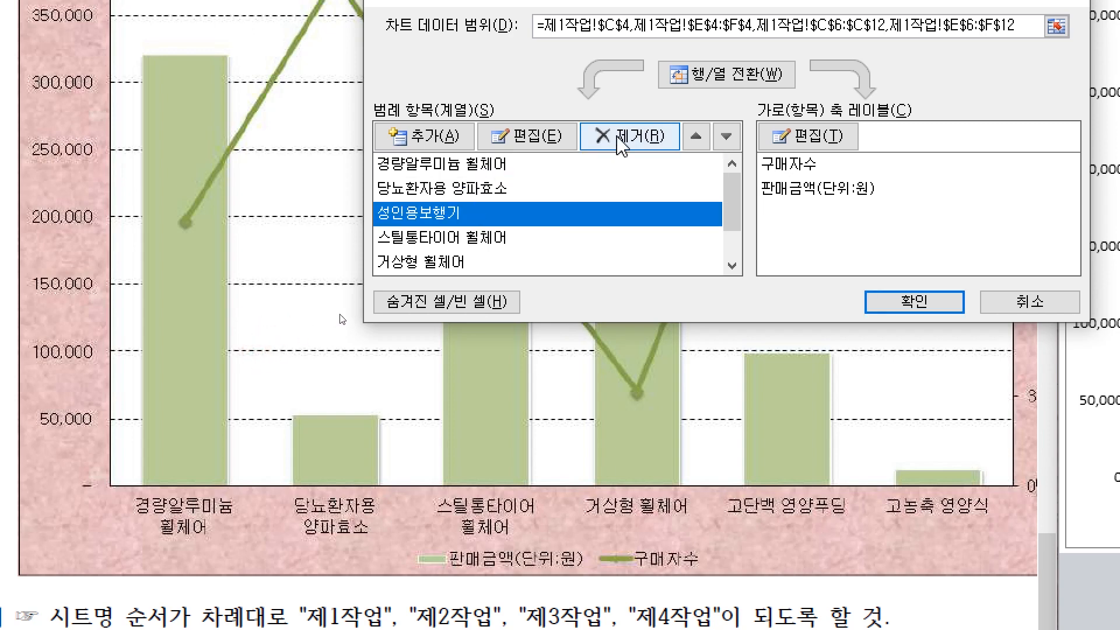
click(623, 145)
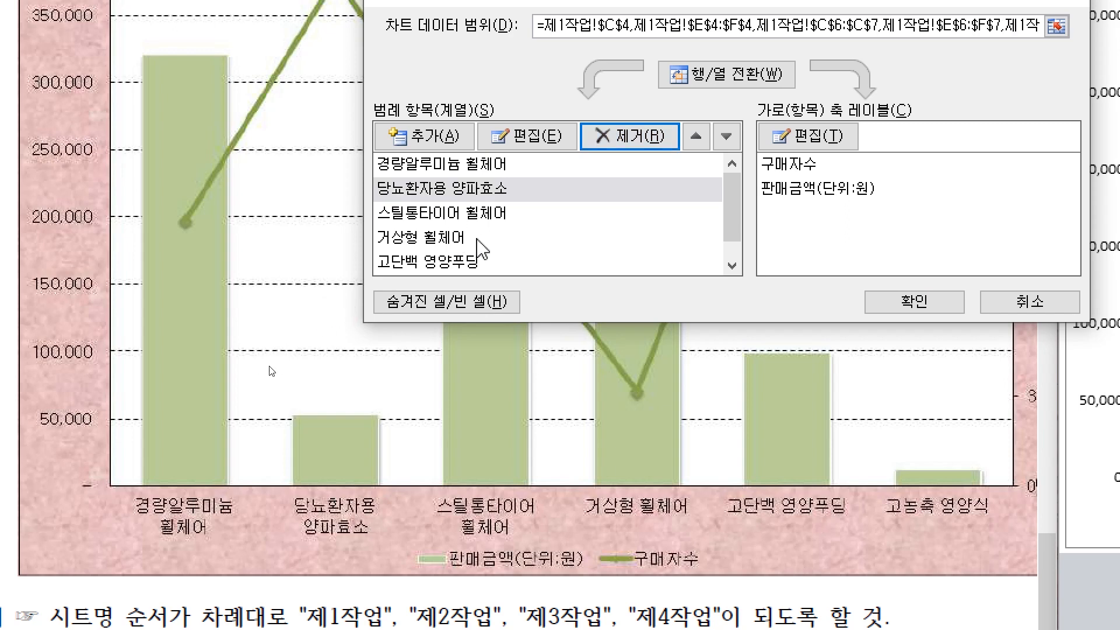
drag(733, 216, 730, 249)
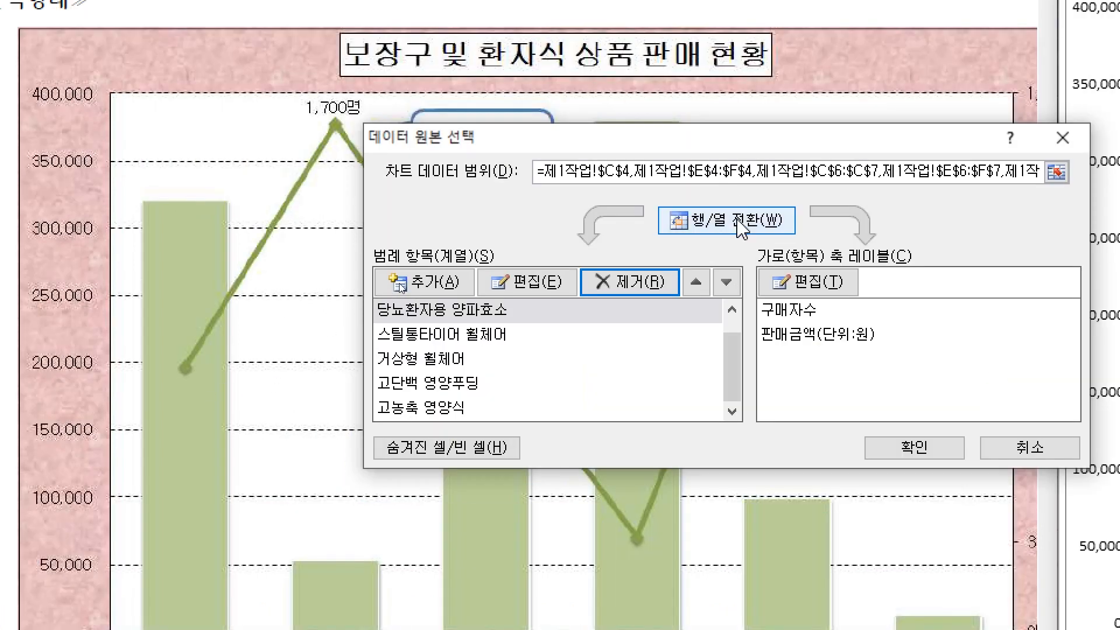
click(738, 223)
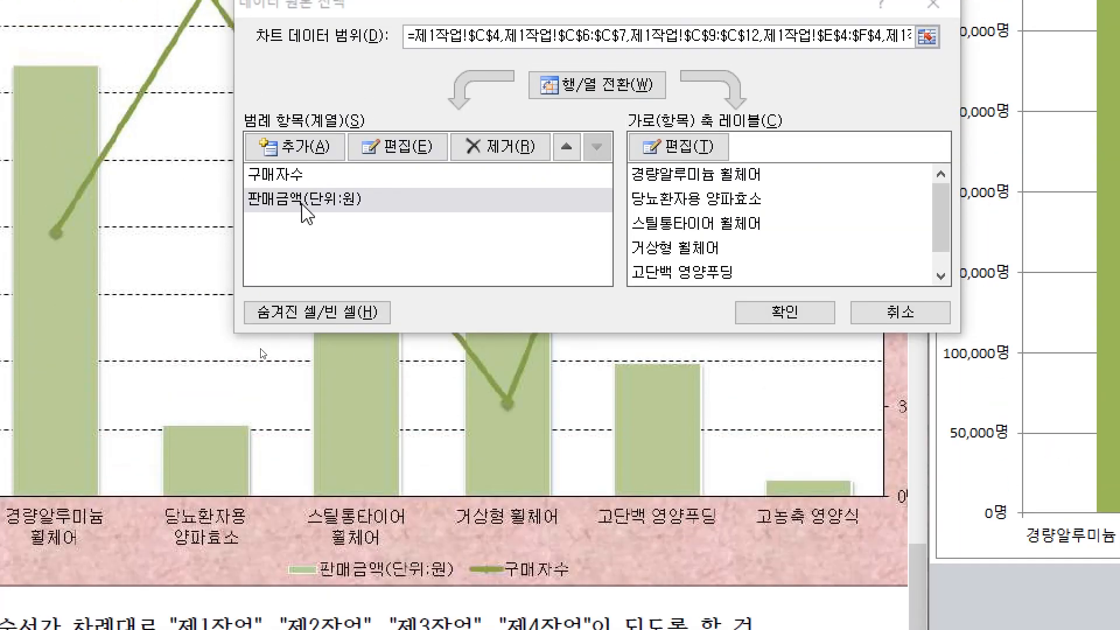
Rename the 판매금액 series as 판매금액(단위:원) and apply the data source changes
click(302, 201)
click(397, 147)
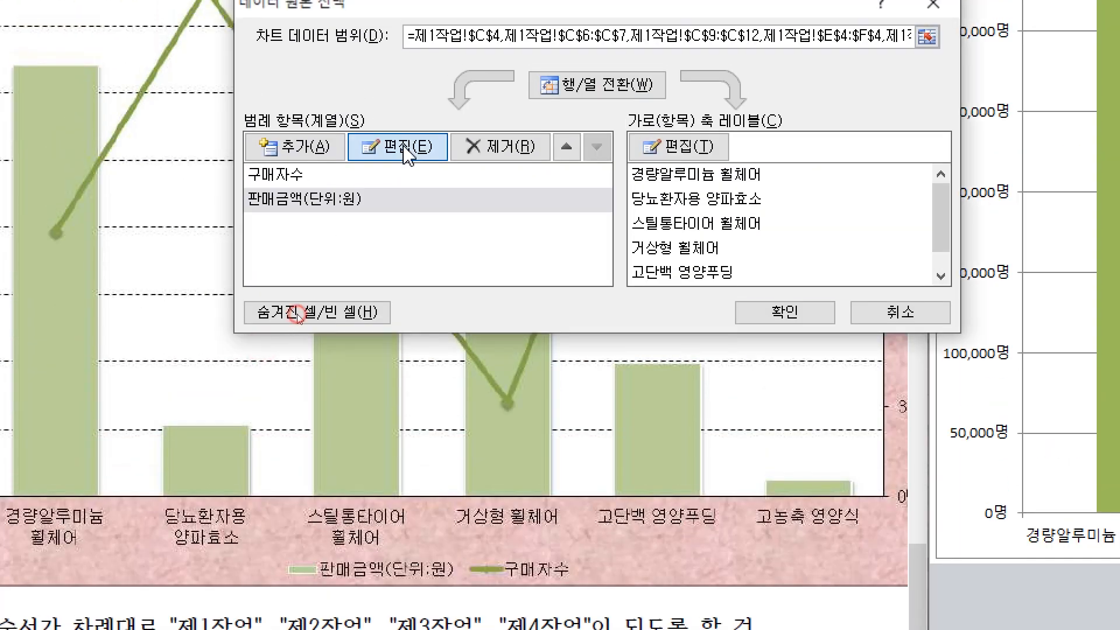
text(ㅇ판매금액(단위)
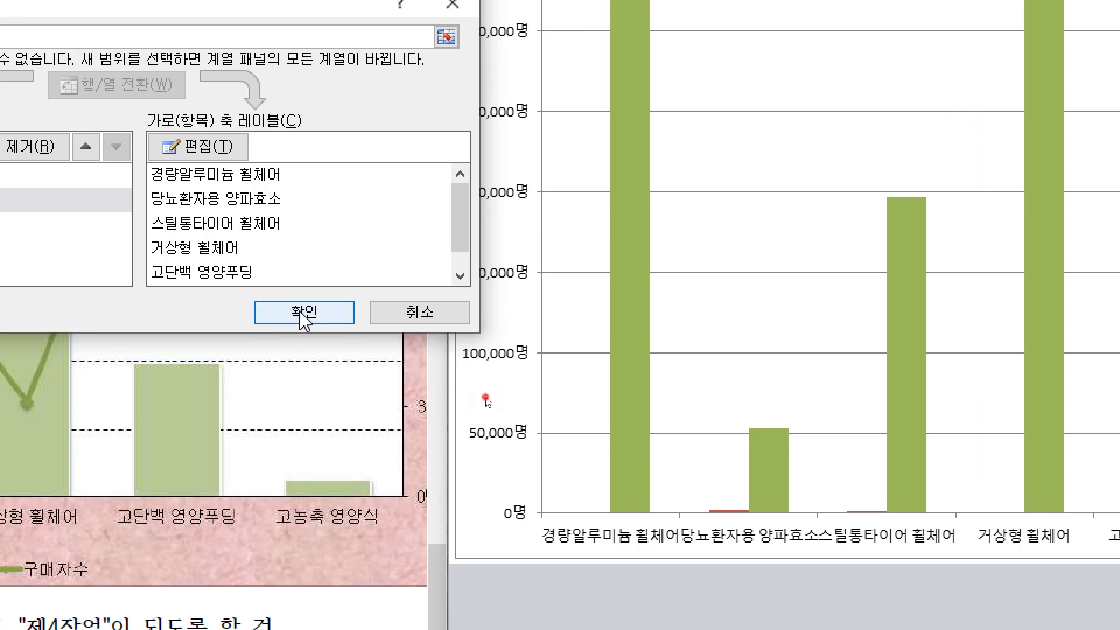
click(304, 314)
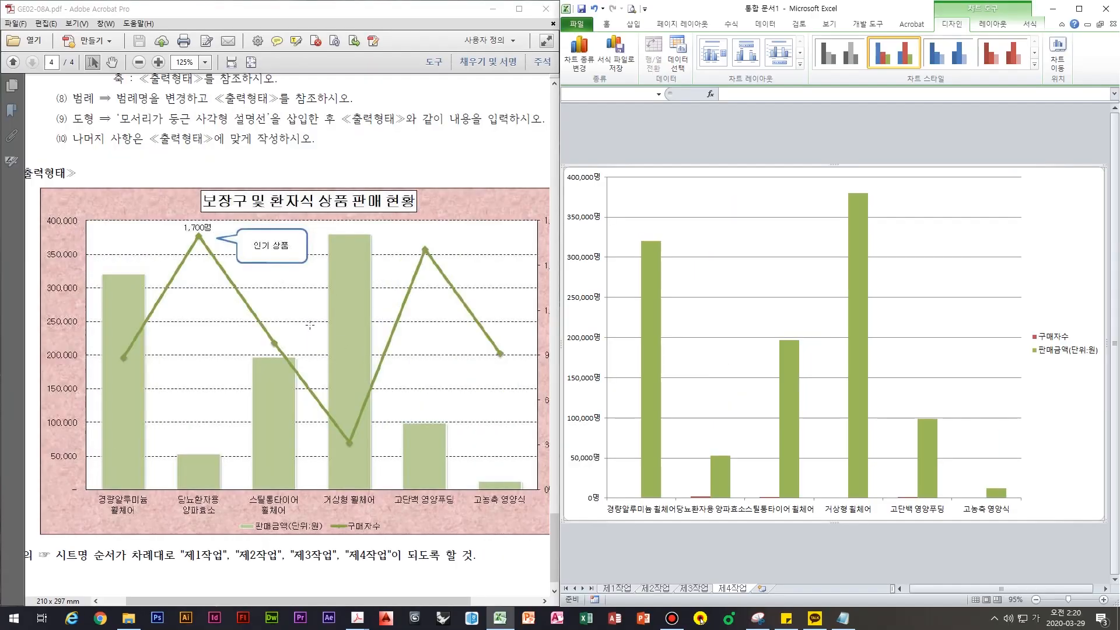
Review the 제4작업 conditions in the exam PDF, especially those for the legend name and the chart design layout and style
click(213, 313)
scroll(154, 344, up, 8)
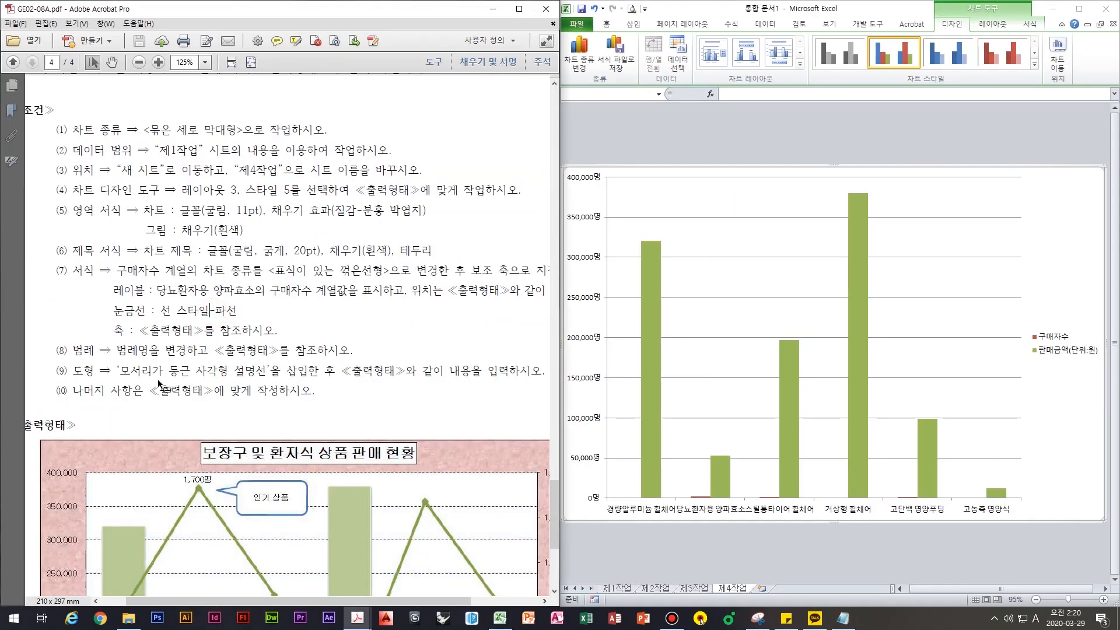
drag(49, 360, 360, 360)
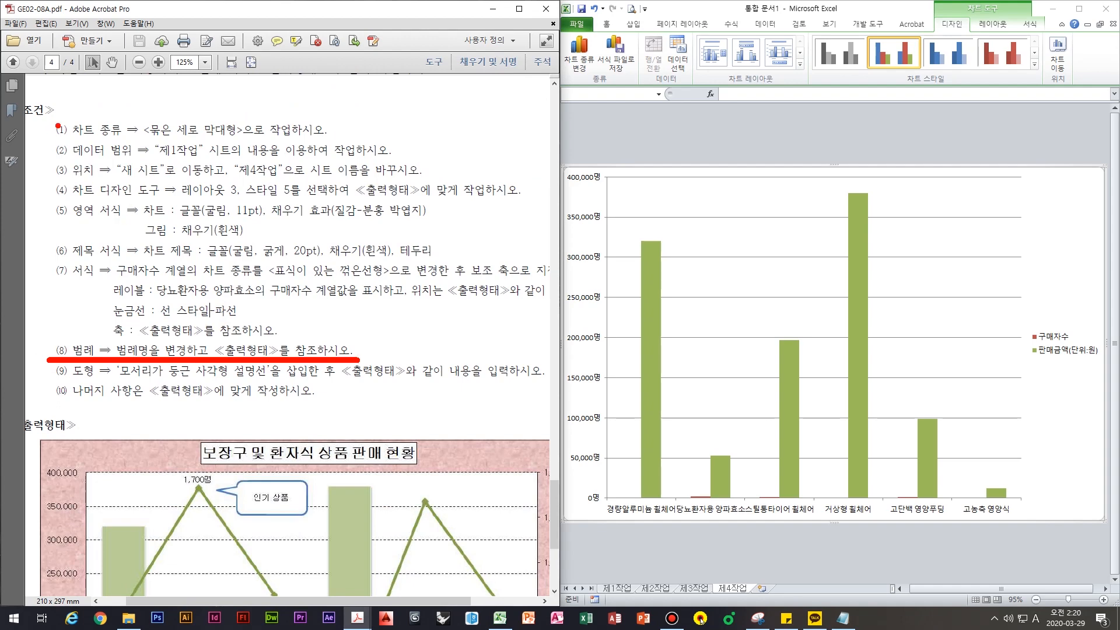
drag(54, 127, 56, 172)
key(Escape)
click(292, 380)
click(773, 399)
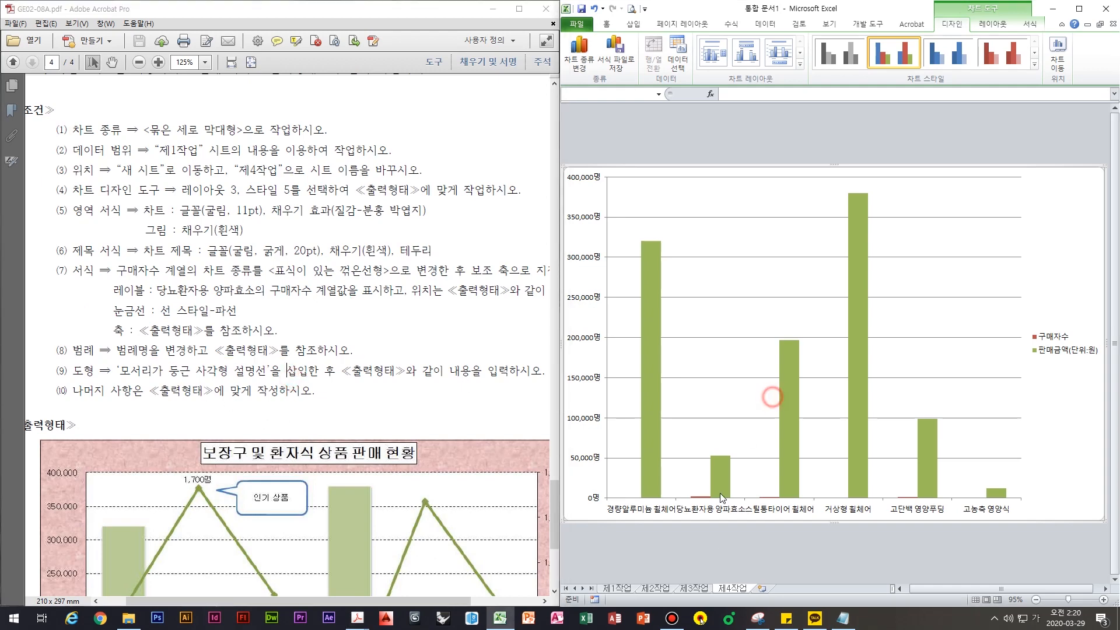
click(710, 542)
drag(100, 192, 210, 196)
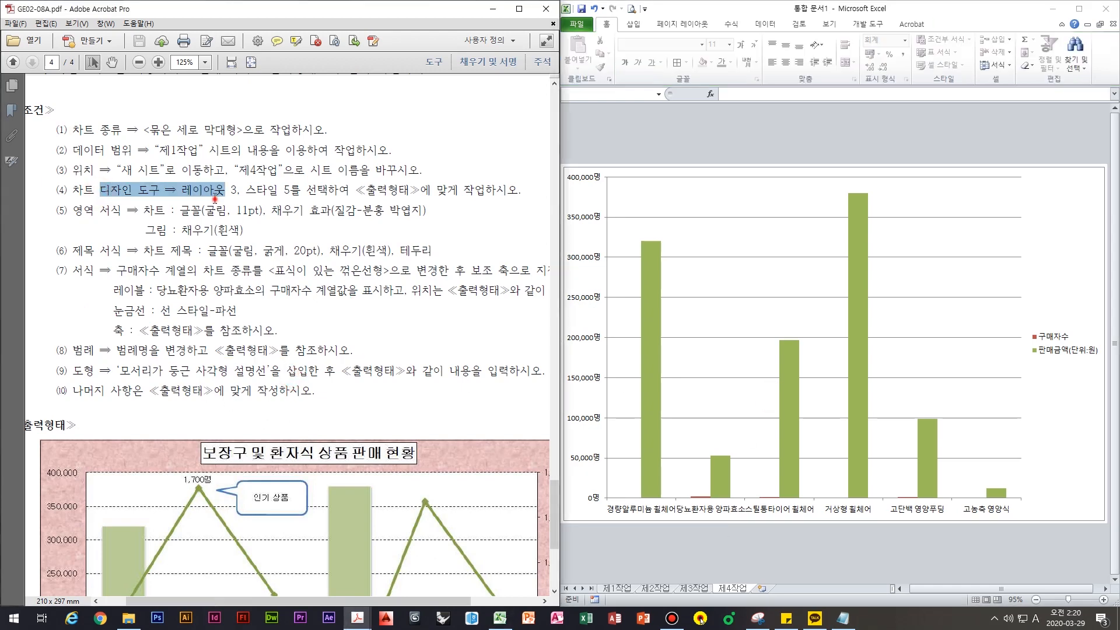
click(215, 199)
double_click(217, 189)
click(272, 192)
click(656, 192)
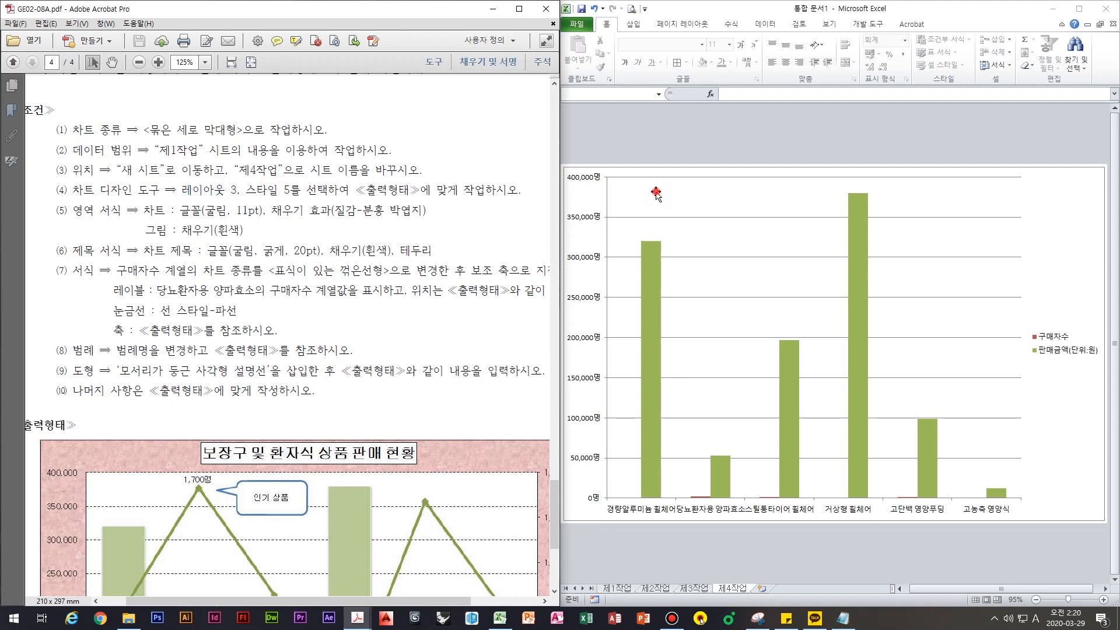
Apply 레이아웃 3 and 스타일 5 to the chart on the 제4작업 sheet
click(930, 185)
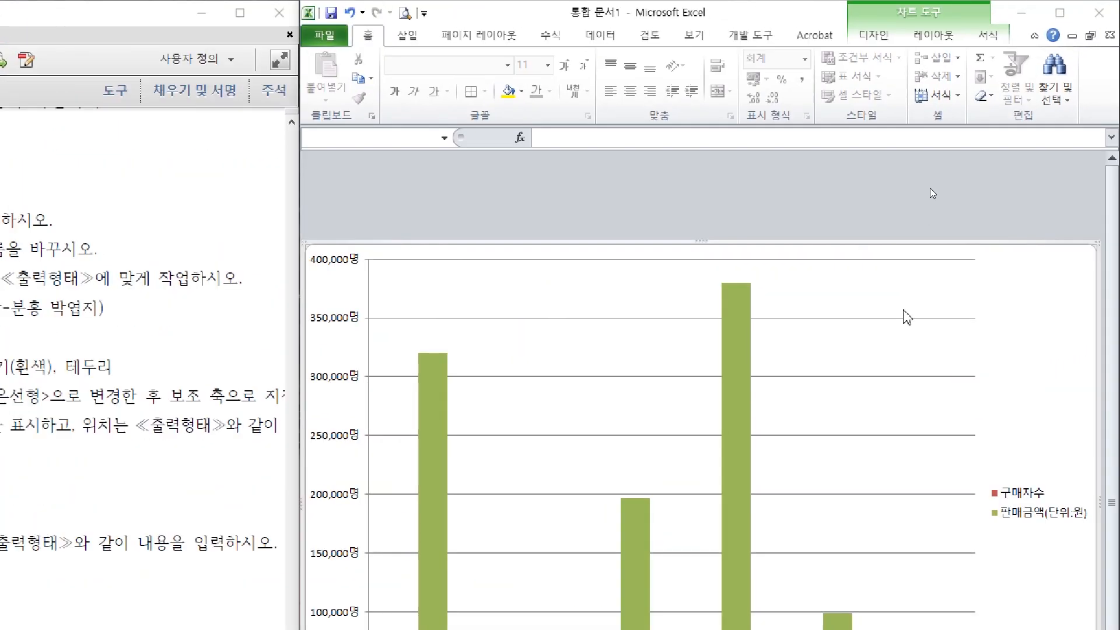
click(918, 219)
click(967, 294)
click(1015, 308)
click(909, 219)
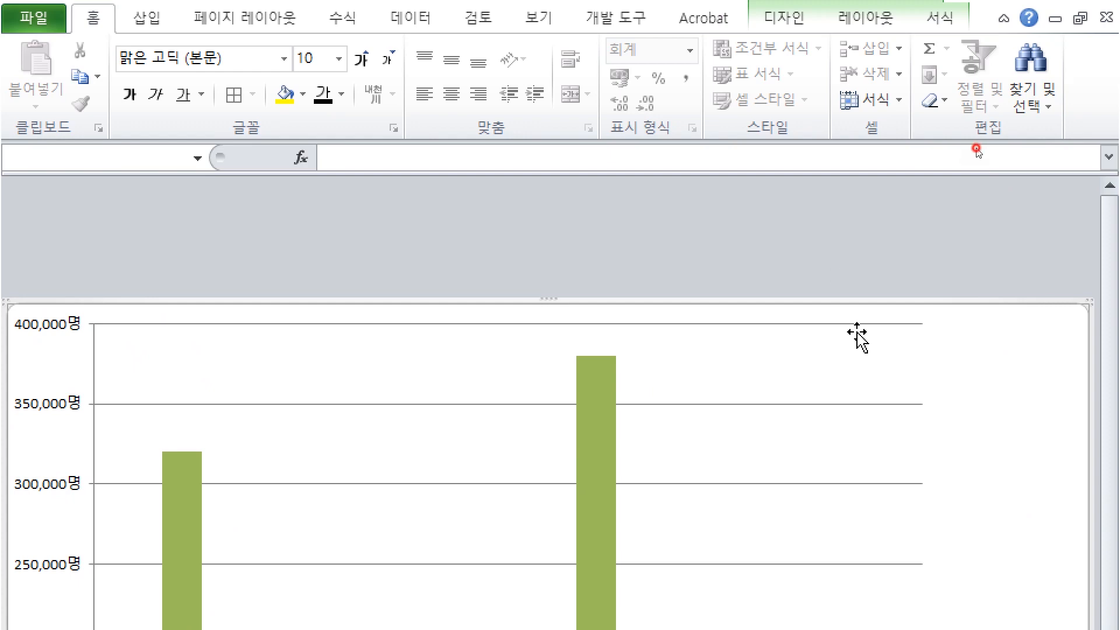
click(853, 29)
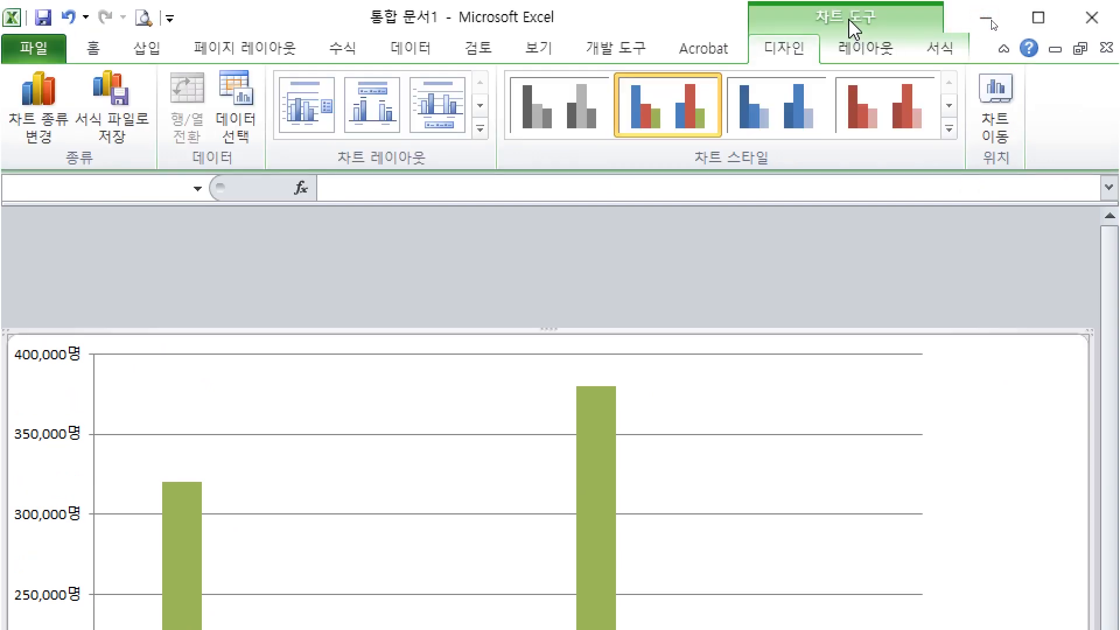
click(831, 53)
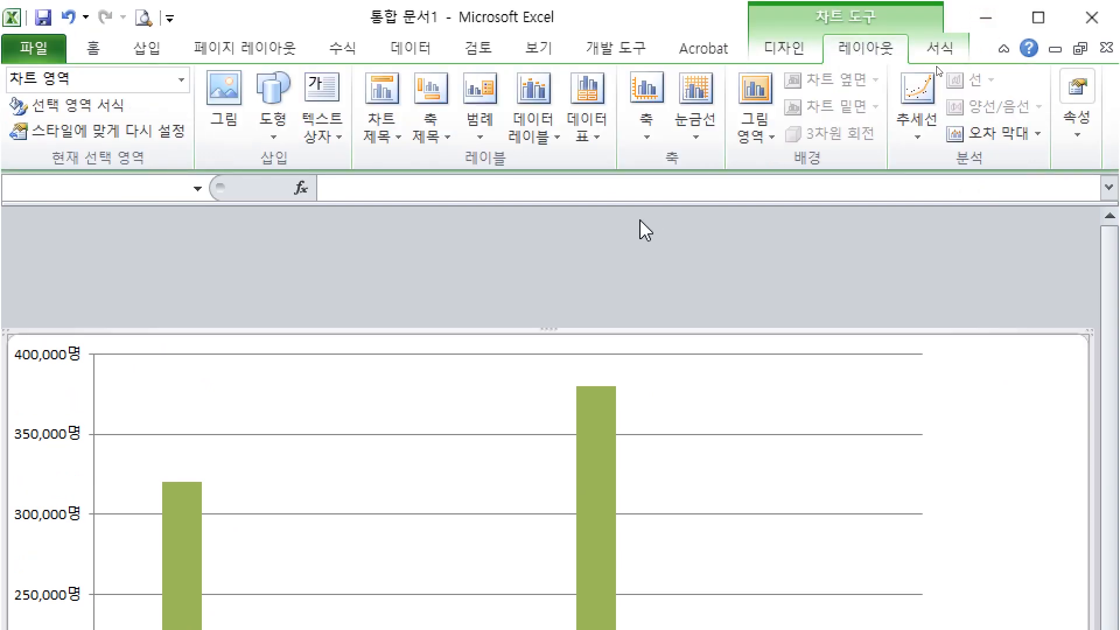
click(796, 47)
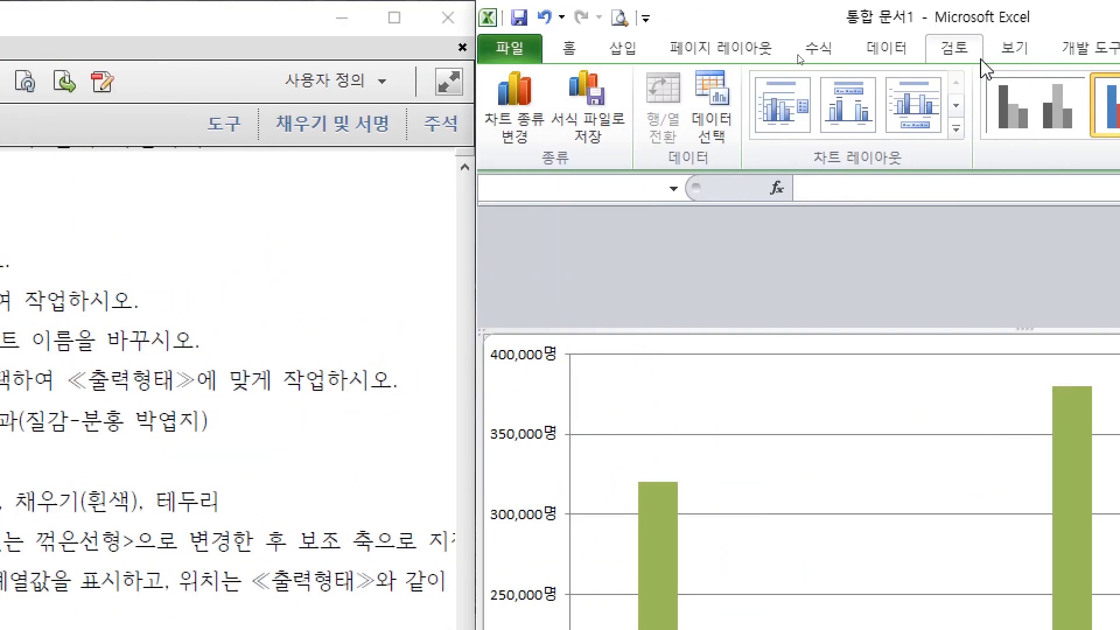
click(933, 126)
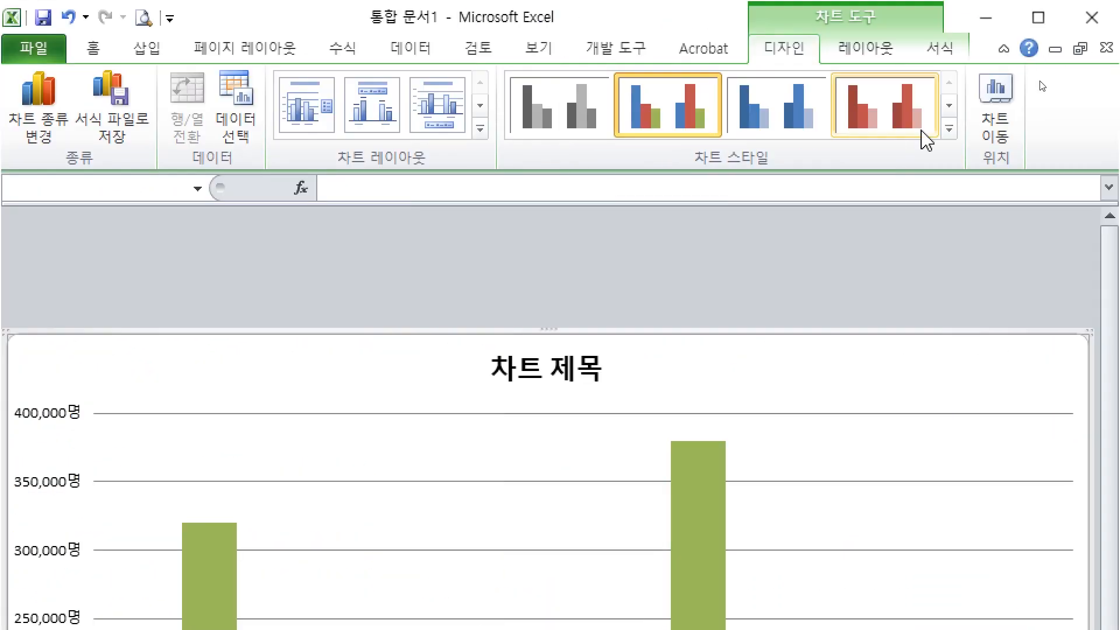
click(950, 131)
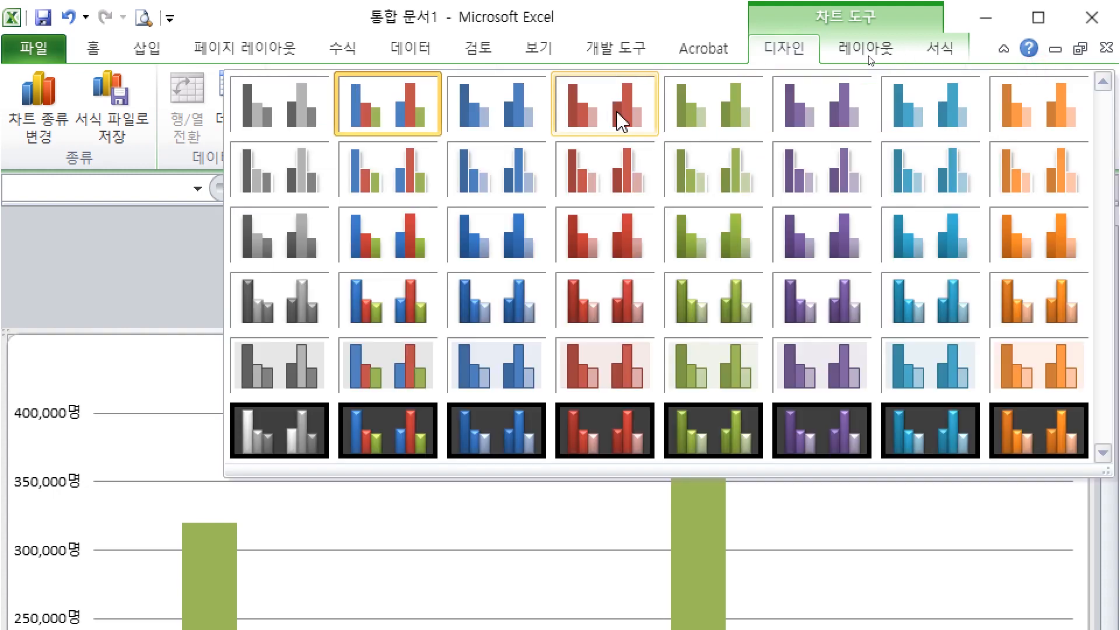
click(747, 119)
Check the 영역 서식 condition in the exam PDF and set the chart area's font to 굴림, 11 pt
key(alt+Tab)
scroll(640, 143, up, 6)
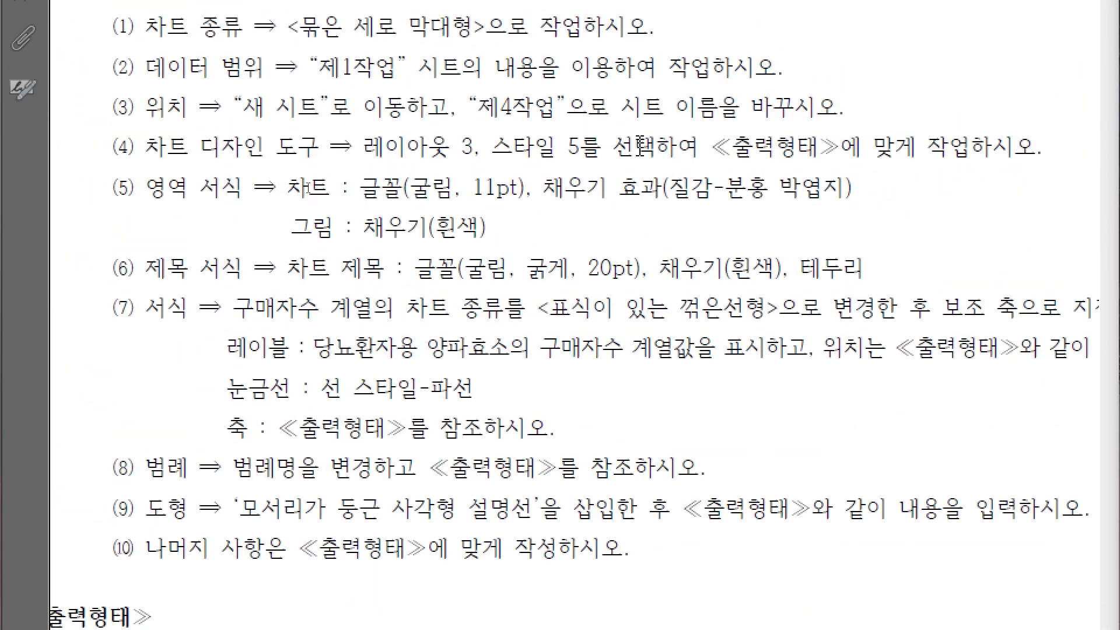
scroll(640, 143, up, 1)
drag(285, 218, 532, 222)
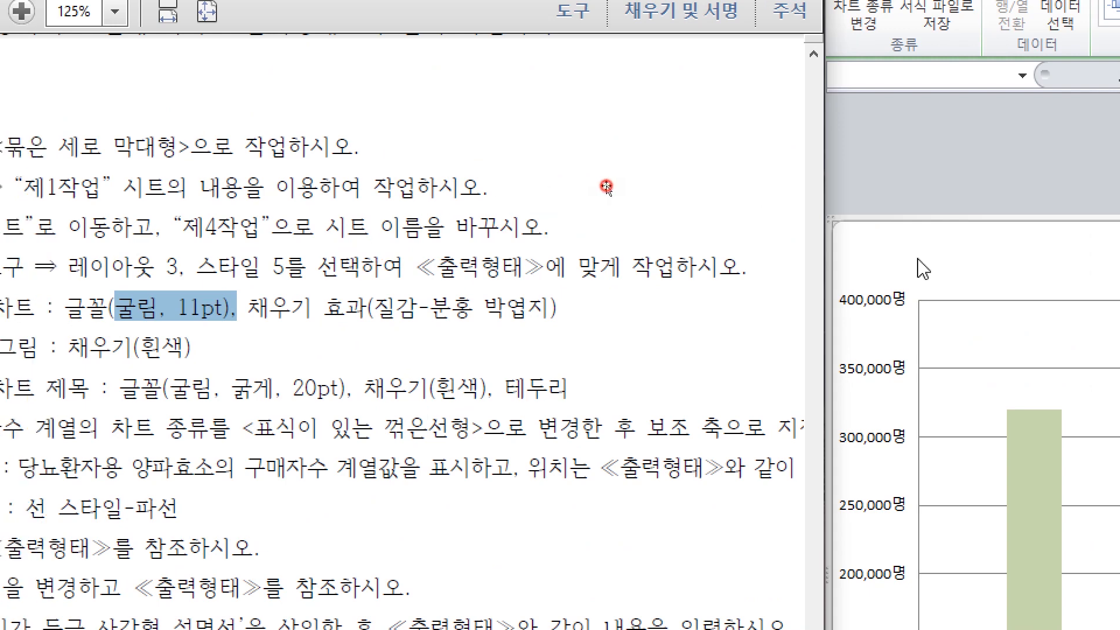
right_click(919, 258)
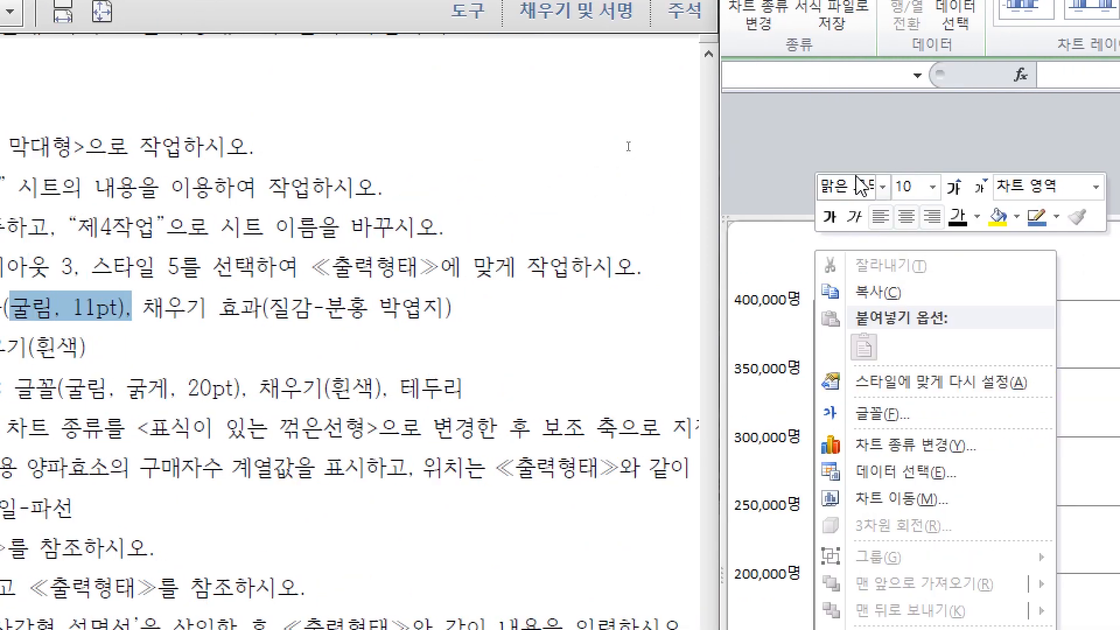
click(860, 186)
text(굴림)
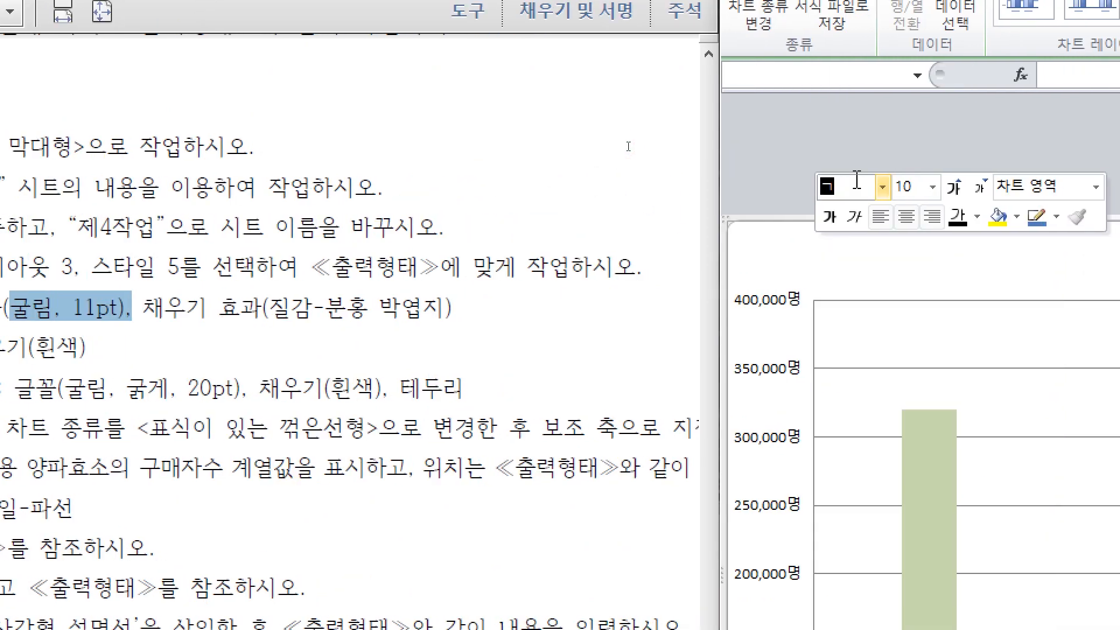
click(913, 187)
text(11)
key(Return)
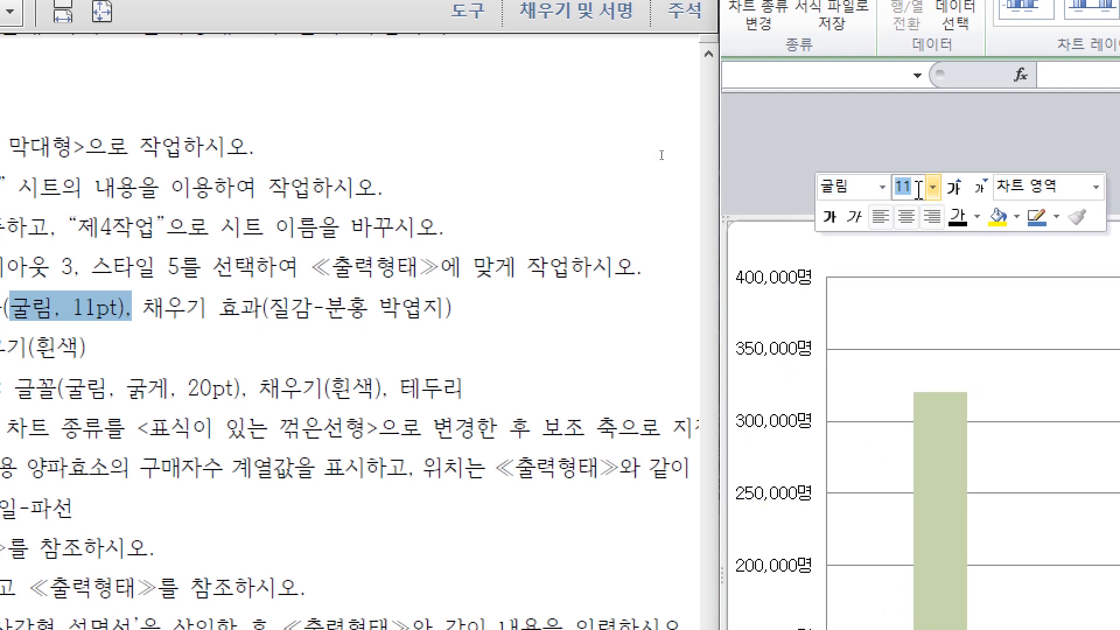
Fill the chart area with the 분홍 박엽지 texture and the plot area with solid white
click(1016, 217)
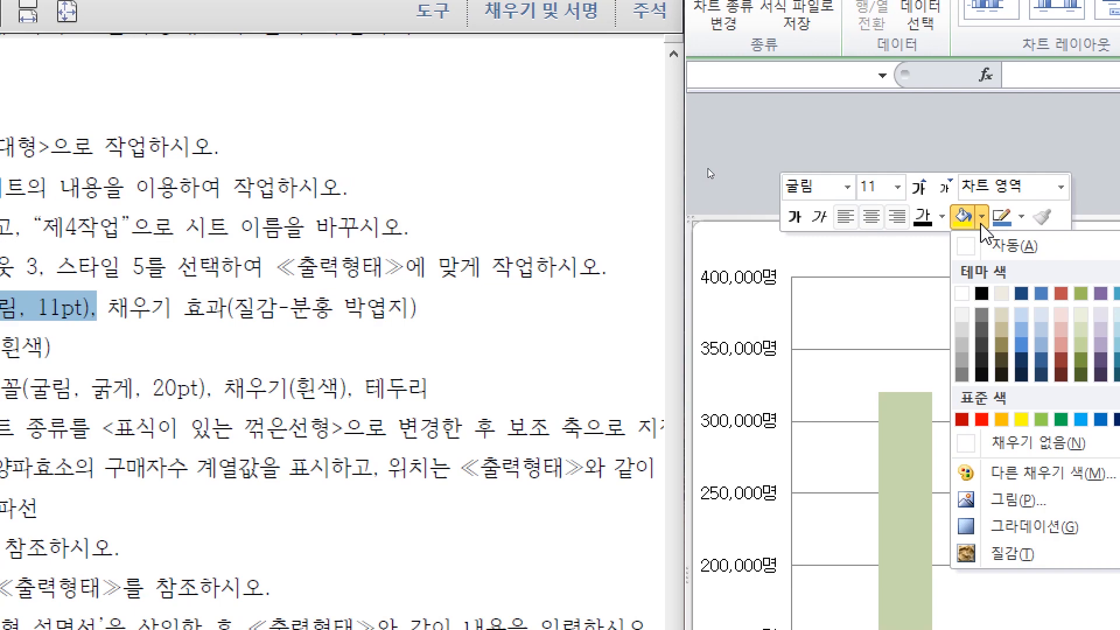
mouse_move(1015, 553)
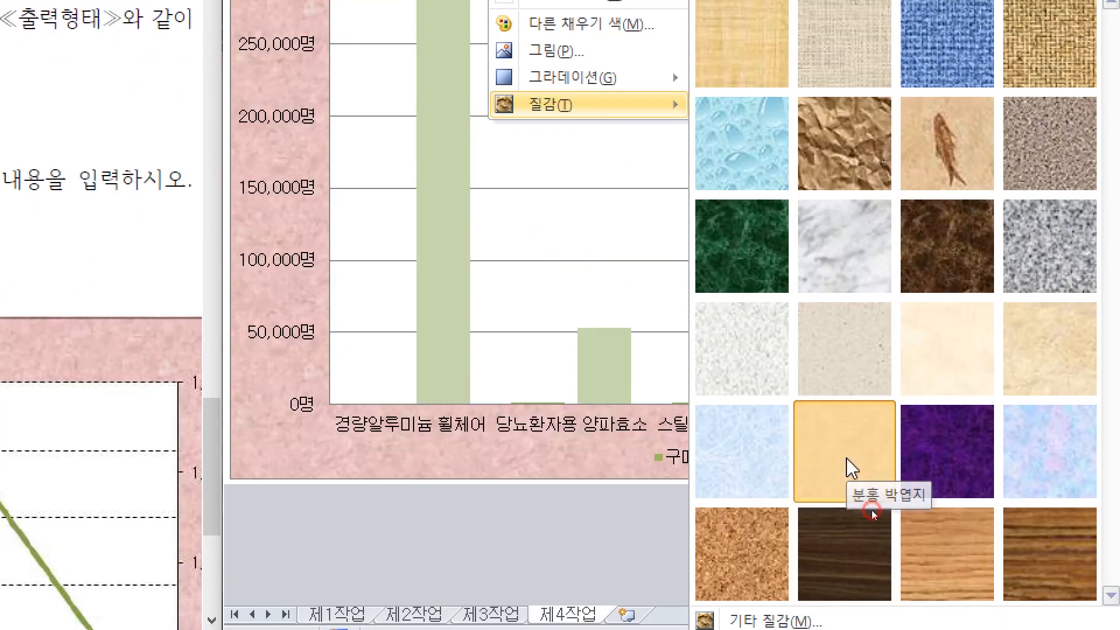
click(847, 459)
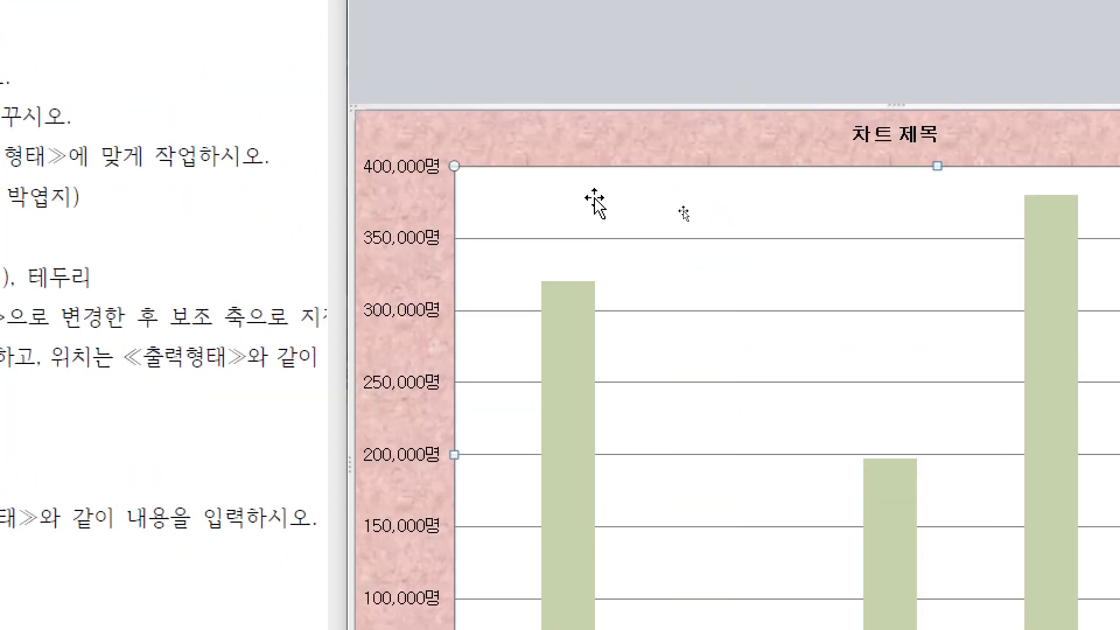
right_click(595, 202)
click(797, 165)
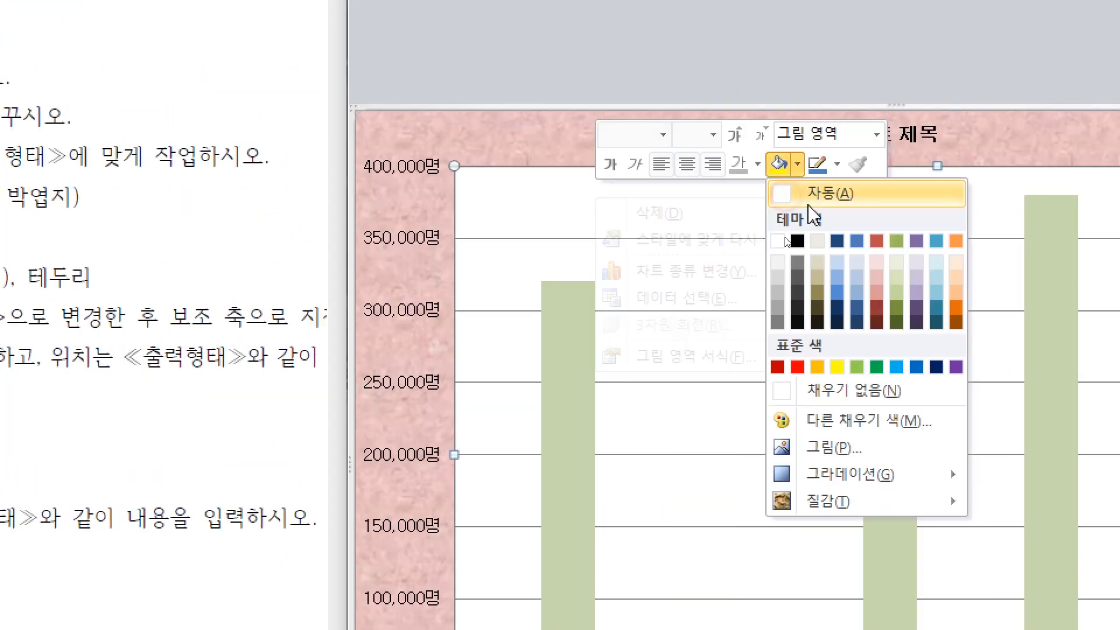
click(777, 240)
click(81, 205)
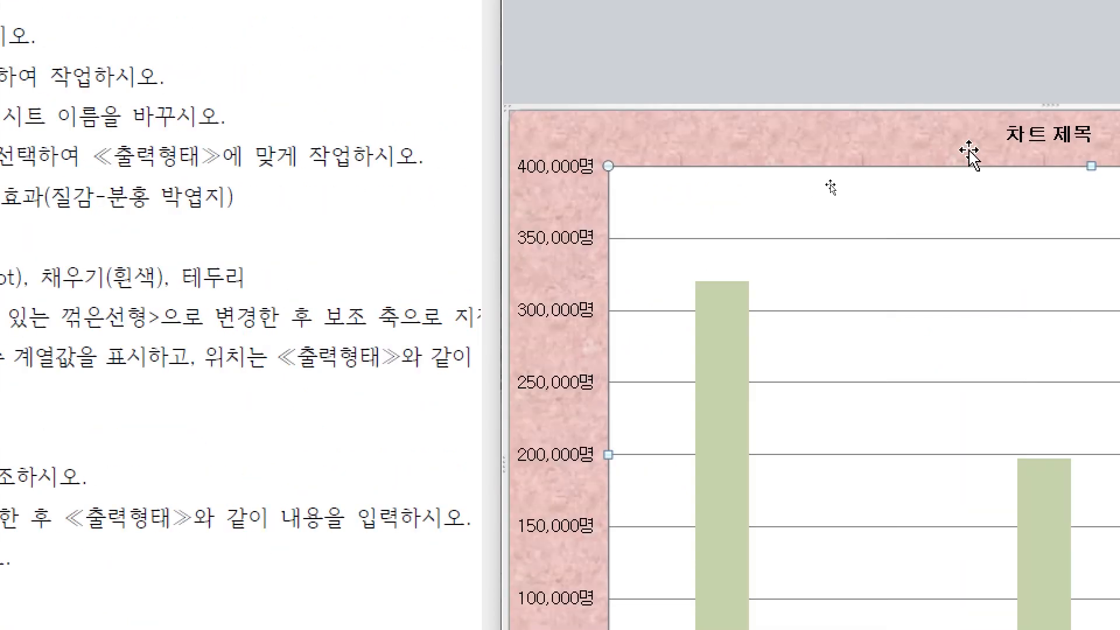
Replace the placeholder chart title with 보장구 및 환자식 상품 판매 현황
click(963, 137)
triple_click(963, 135)
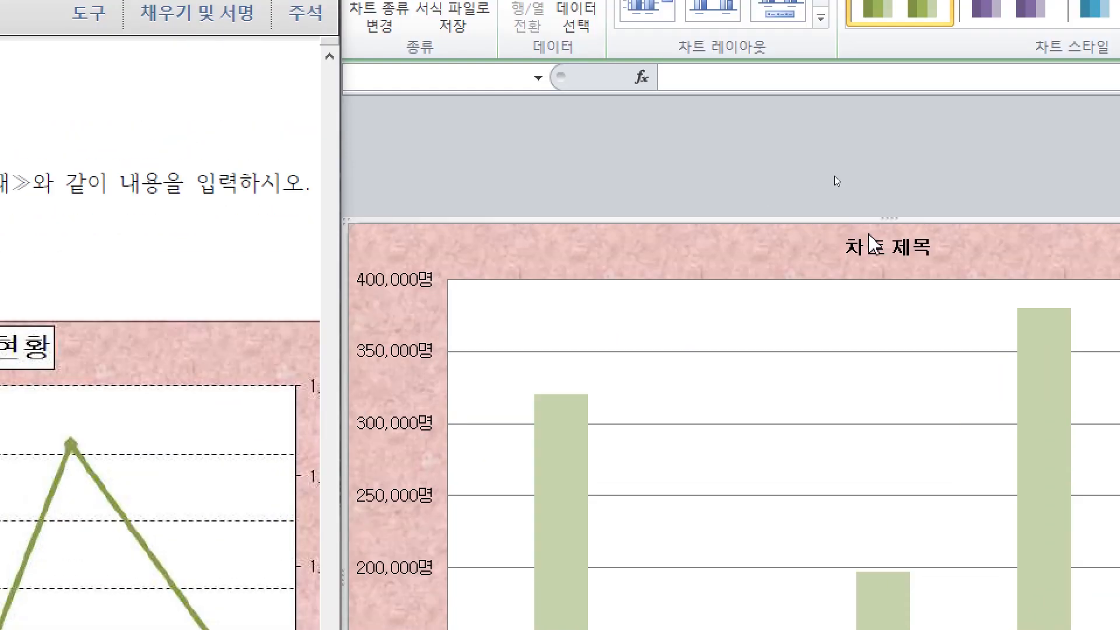
drag(826, 178, 857, 177)
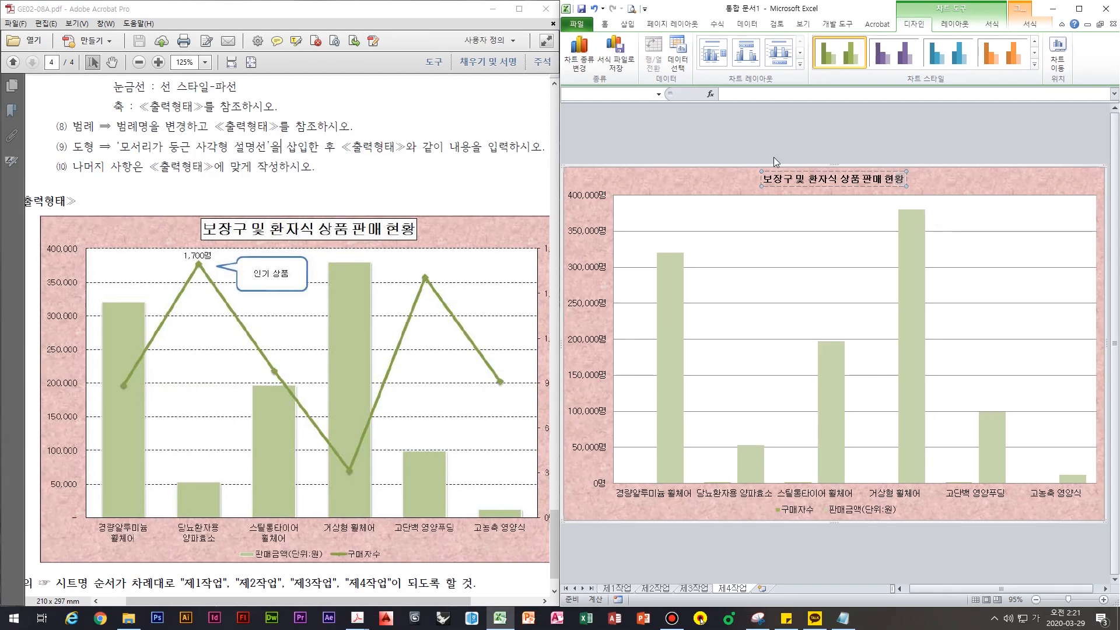
drag(773, 162, 756, 163)
Check the 제목 서식 condition in the exam PDF and set the chart title's font size to 20 pt
scroll(292, 157, up, 6)
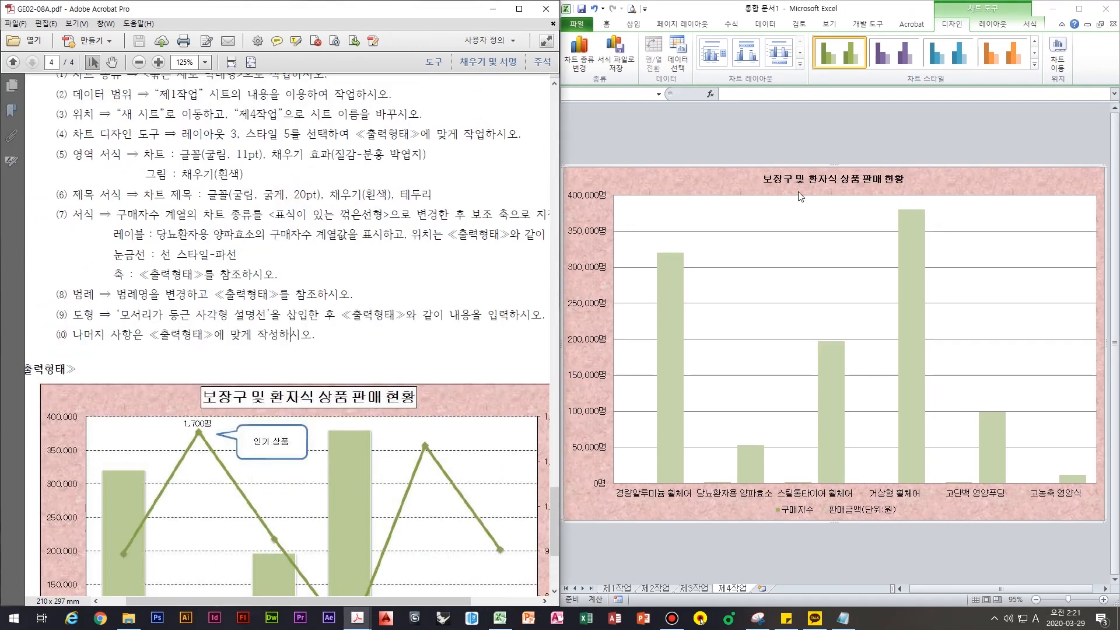
click(795, 183)
right_click(804, 175)
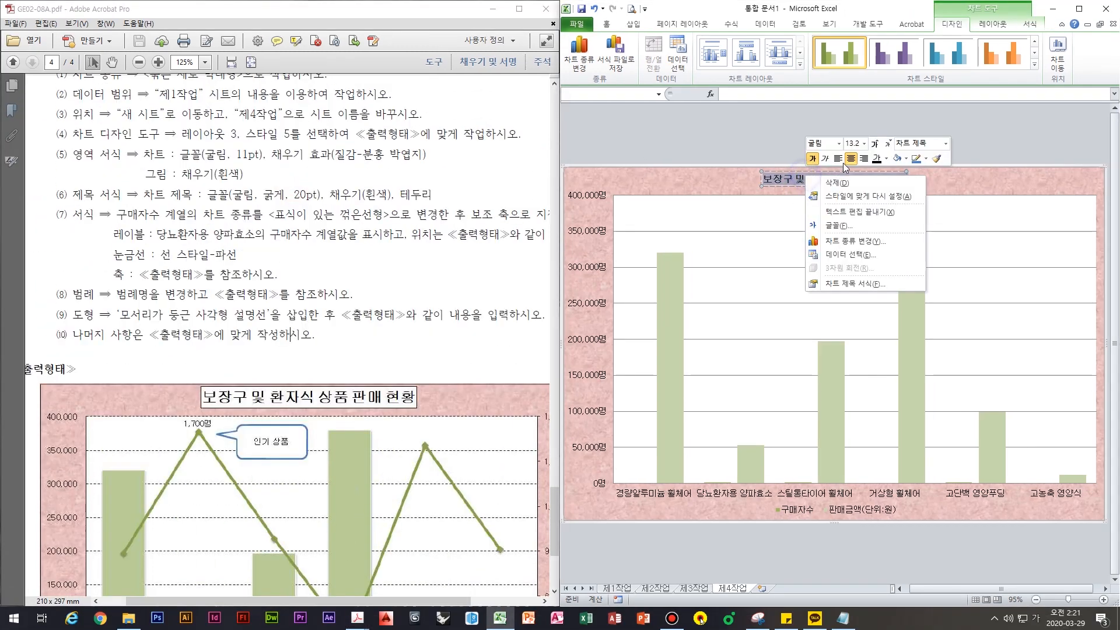
key(super+plus)
click(819, 179)
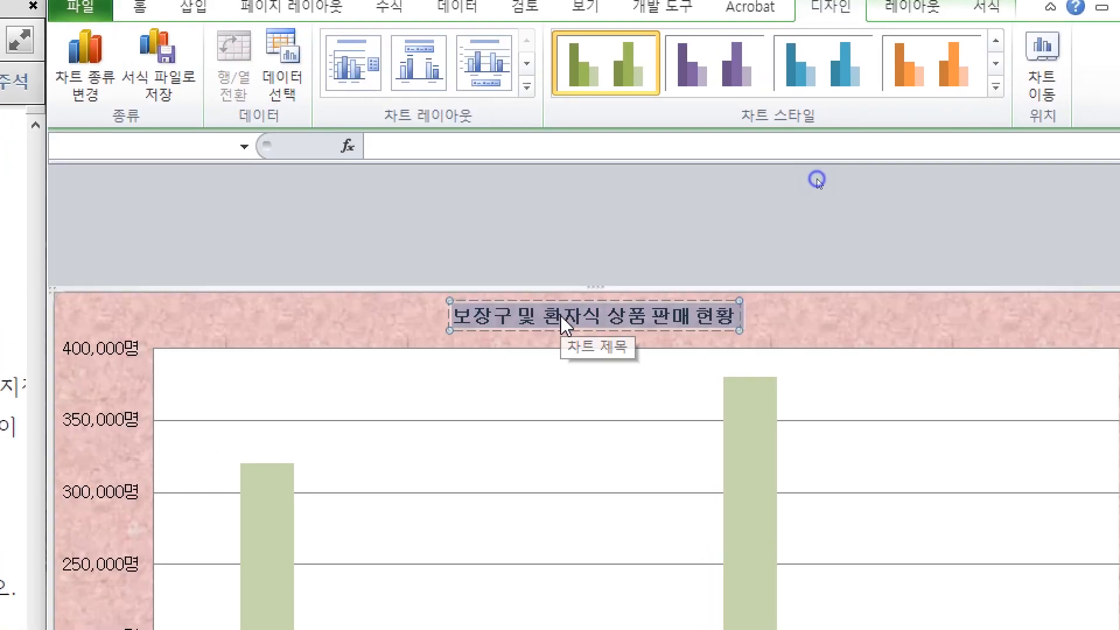
right_click(618, 310)
click(657, 251)
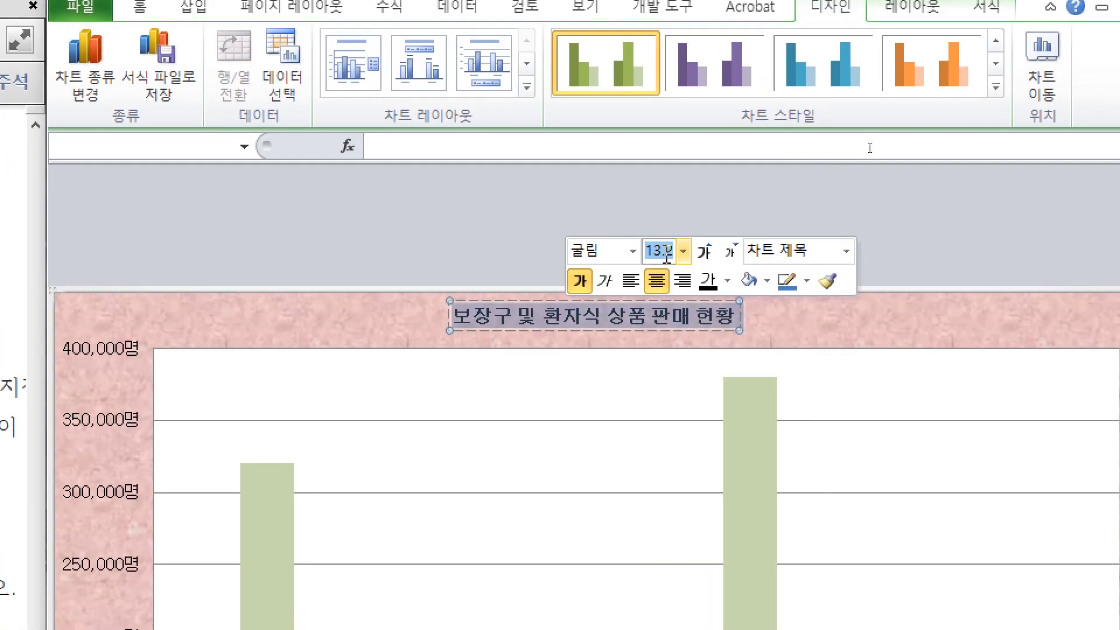
text(20)
key(Return)
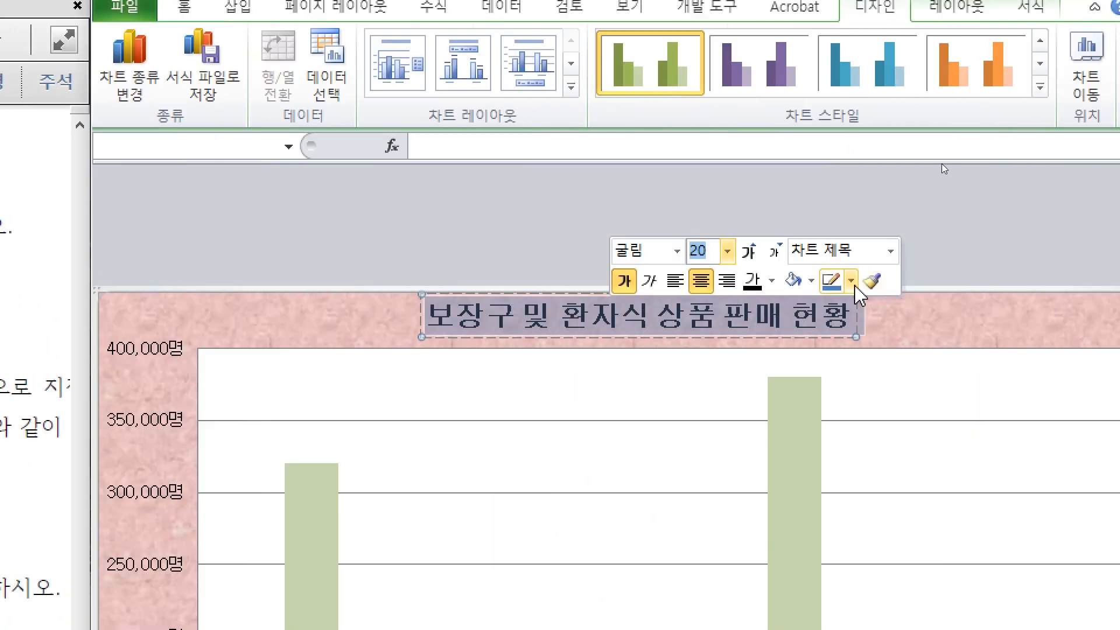
Give the chart title a white fill and a black outline
click(851, 281)
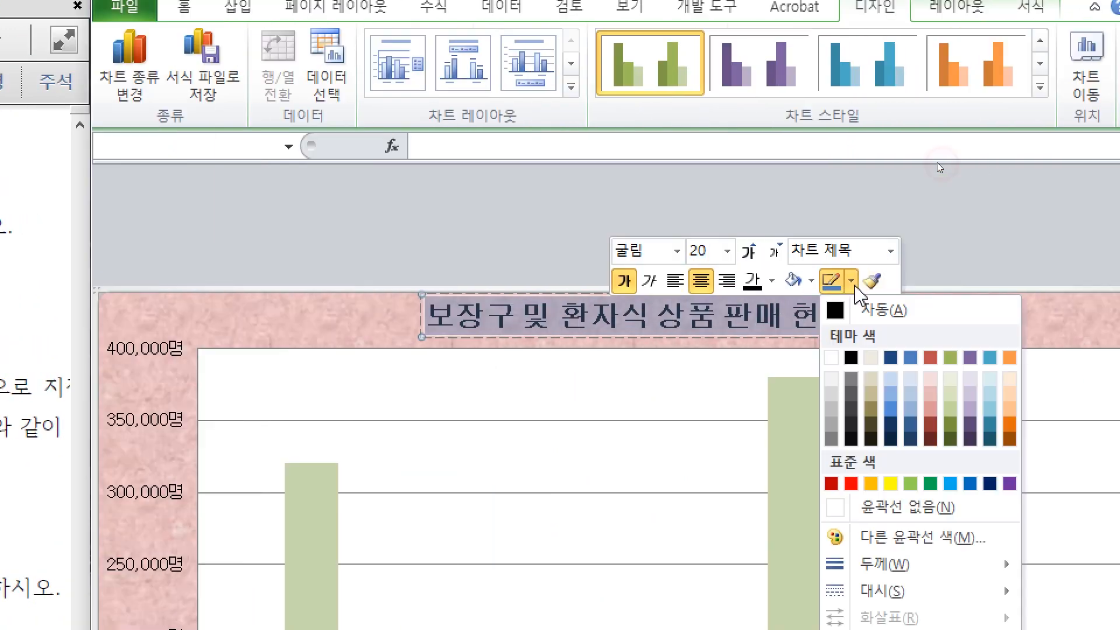
click(812, 281)
click(792, 358)
click(851, 282)
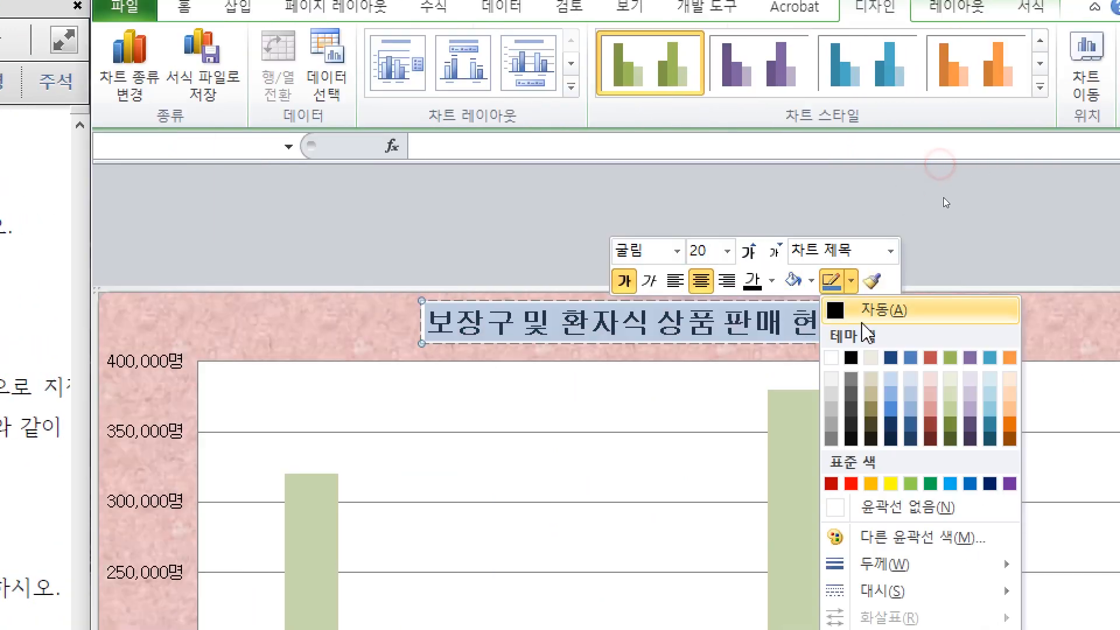
click(850, 358)
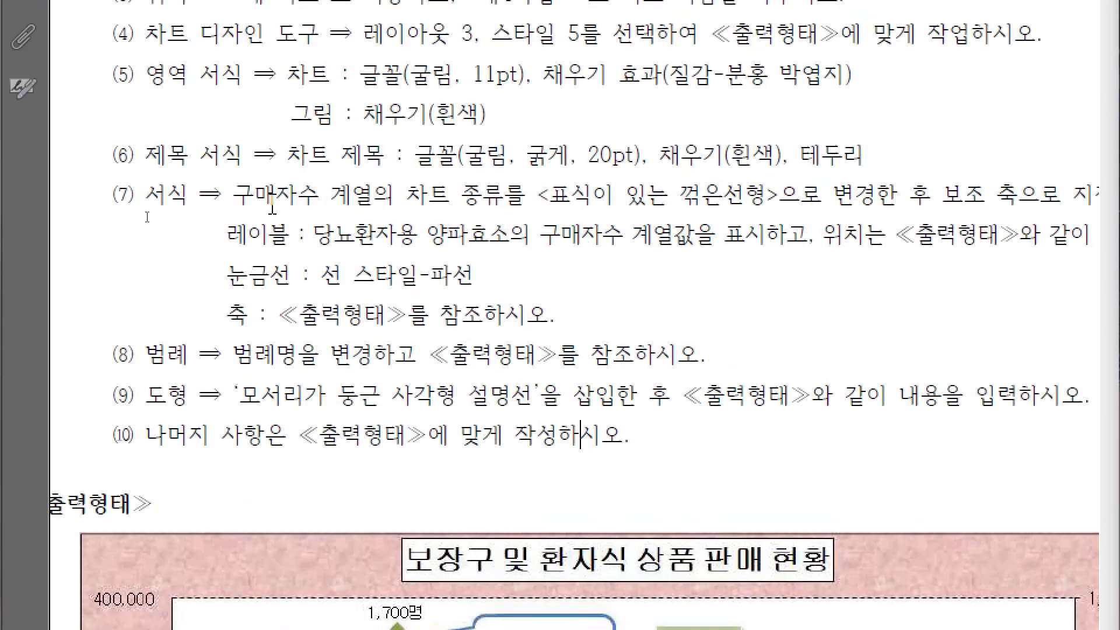
Examine condition (7) in the exam PDF on the 구매자수 series' chart type, along with the sample chart's legend and series shapes
drag(232, 194, 450, 196)
drag(549, 195, 766, 195)
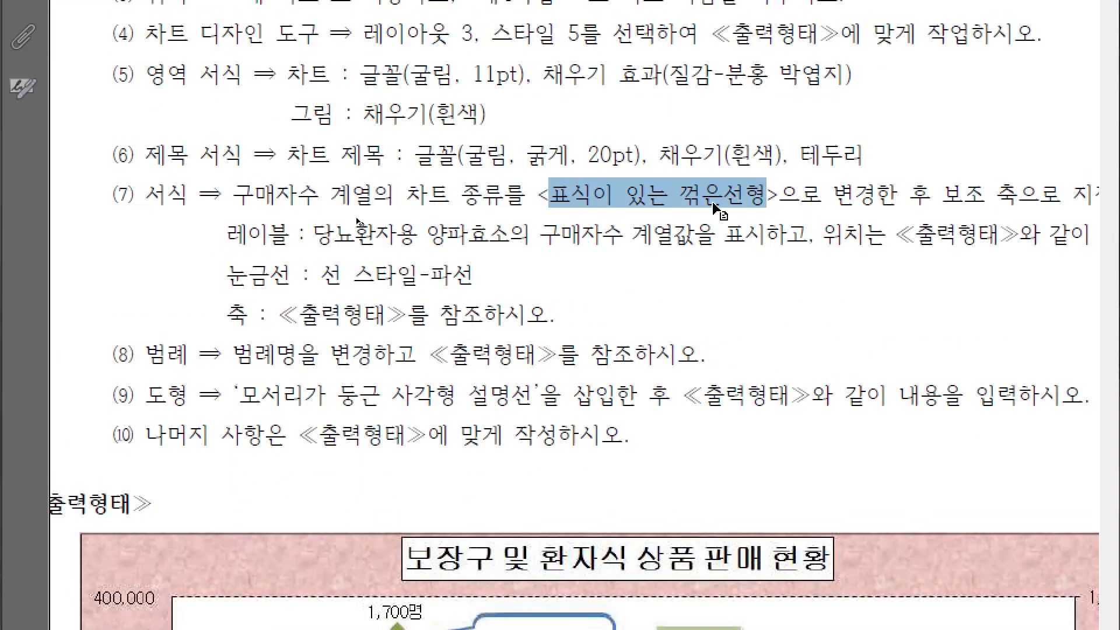
click(357, 225)
scroll(869, 321, down, 10)
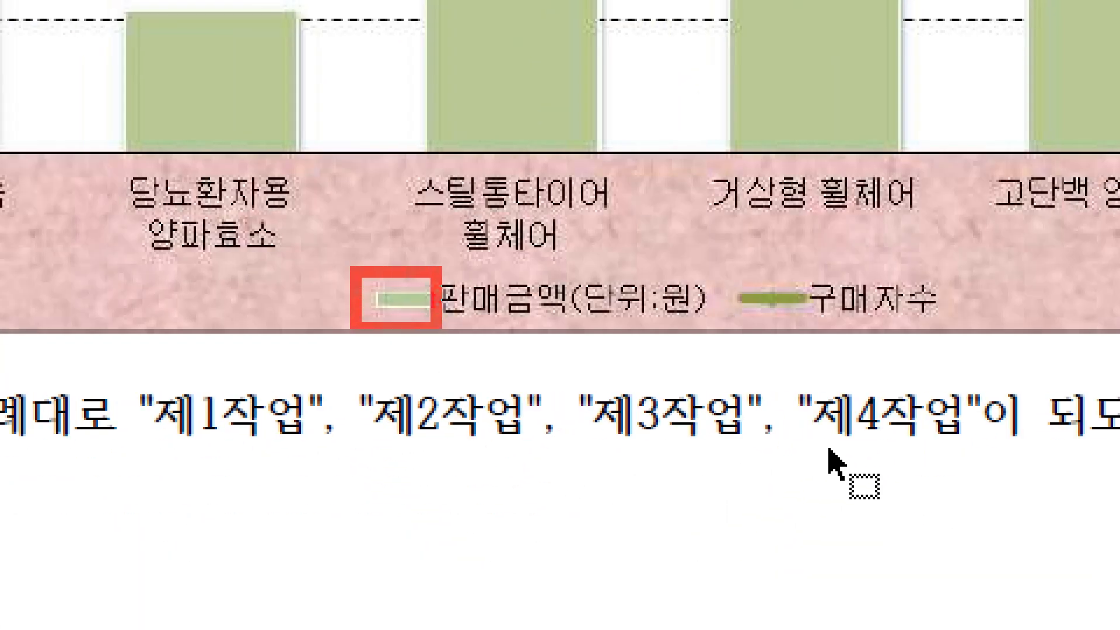
drag(322, 511, 382, 552)
drag(326, 515, 375, 512)
mouse_move(380, 492)
mouse_down()
mouse_move(435, 567)
mouse_move(388, 558)
mouse_up()
click(460, 542)
mouse_move(464, 503)
mouse_down()
mouse_move(494, 527)
mouse_move(513, 578)
mouse_up()
drag(525, 505, 560, 569)
drag(607, 490, 610, 589)
mouse_move(668, 490)
mouse_down()
mouse_move(747, 484)
mouse_move(694, 534)
mouse_up()
mouse_move(700, 537)
mouse_down()
mouse_move(750, 528)
mouse_move(709, 557)
mouse_up()
drag(682, 563, 764, 557)
drag(782, 484, 843, 476)
drag(843, 475, 788, 525)
drag(814, 507, 848, 520)
drag(862, 455, 866, 566)
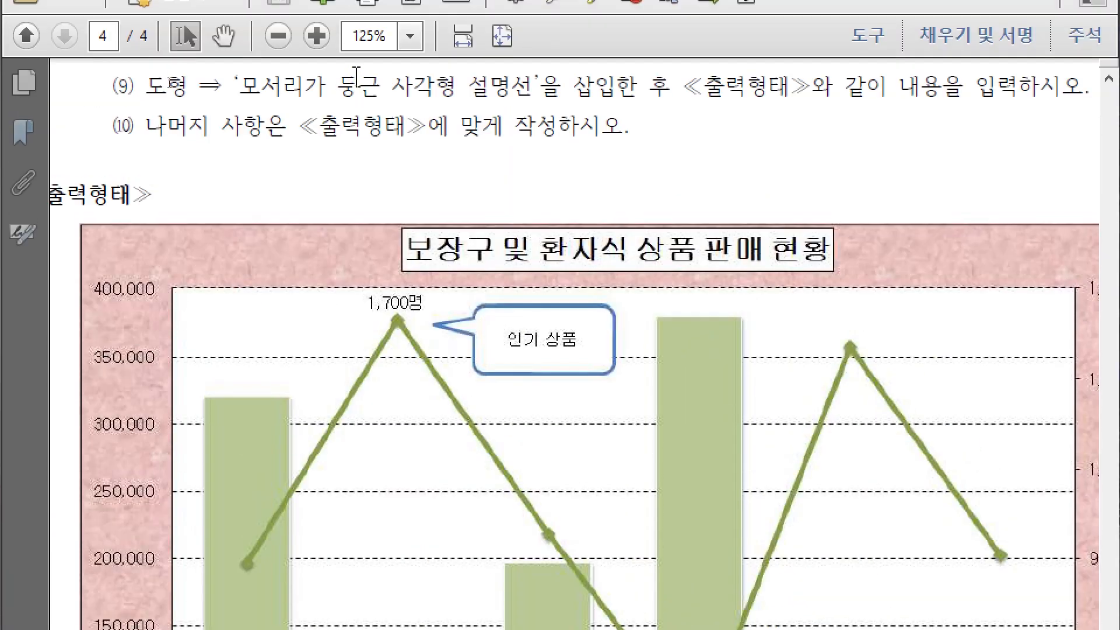
scroll(396, 309, up, 5)
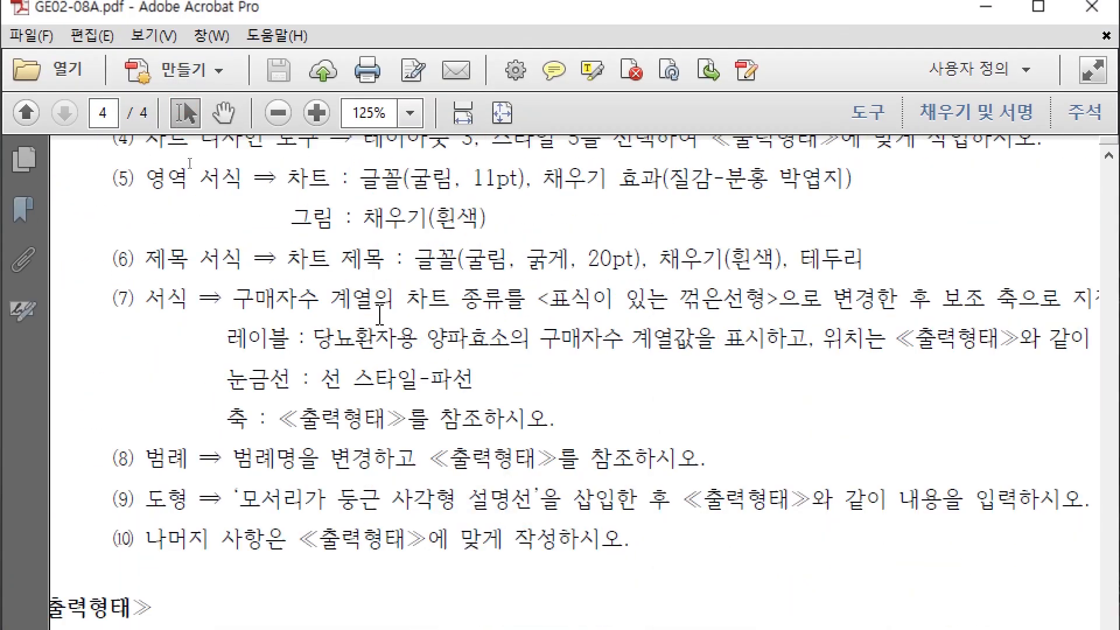
scroll(674, 548, down, 5)
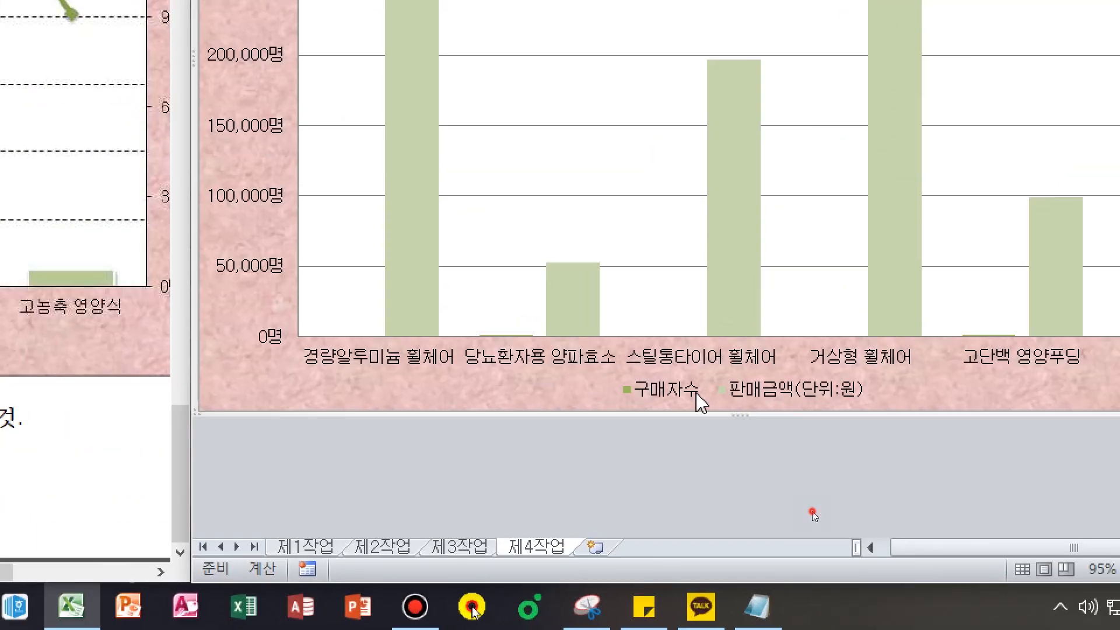
Set the 구매자수 of 경량알루미늄 휠체어 in cell E6 of the 제1작업 sheet to 88887
click(699, 397)
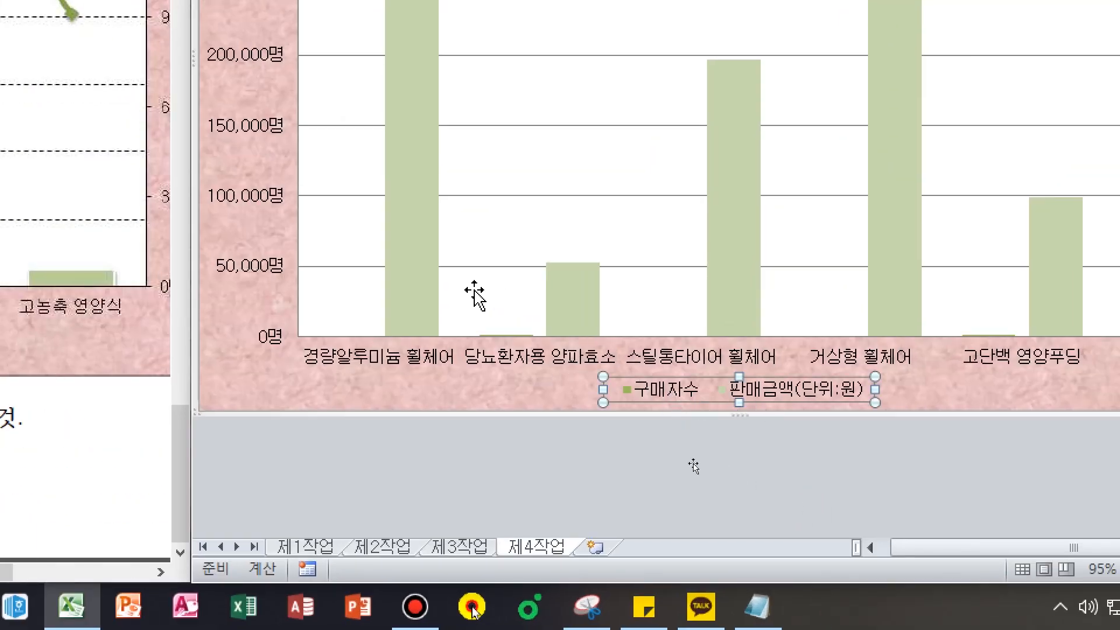
click(416, 312)
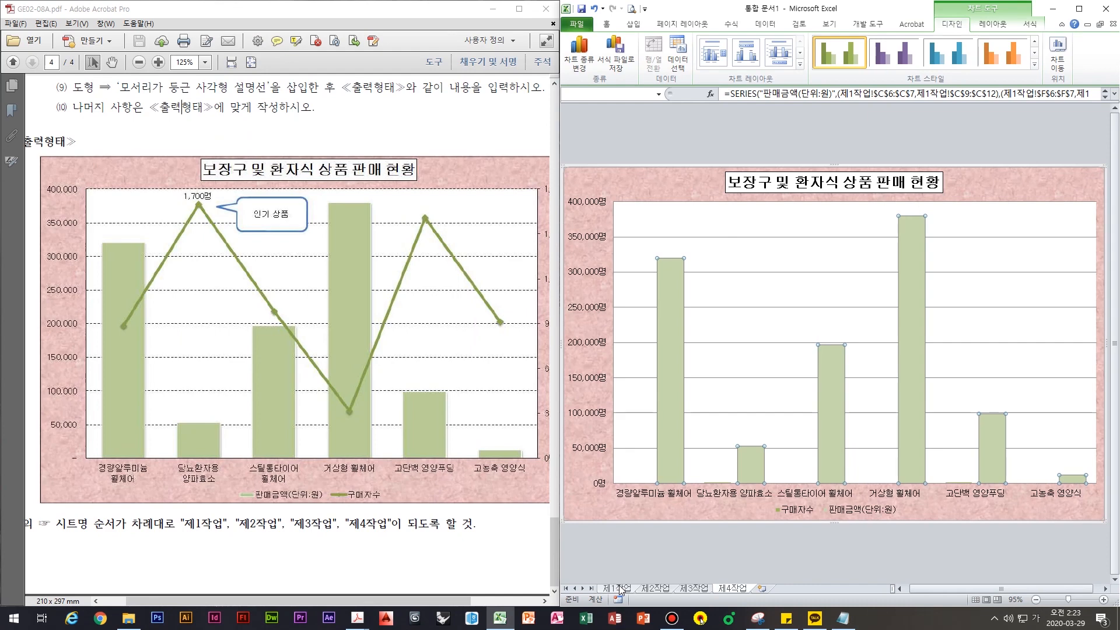
click(619, 588)
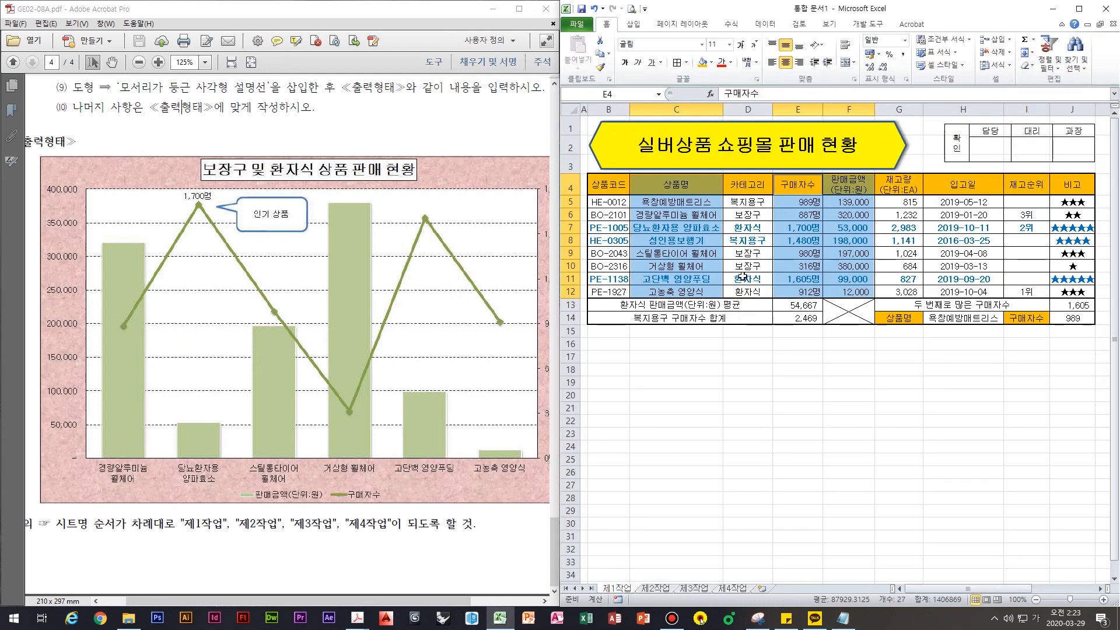
click(755, 253)
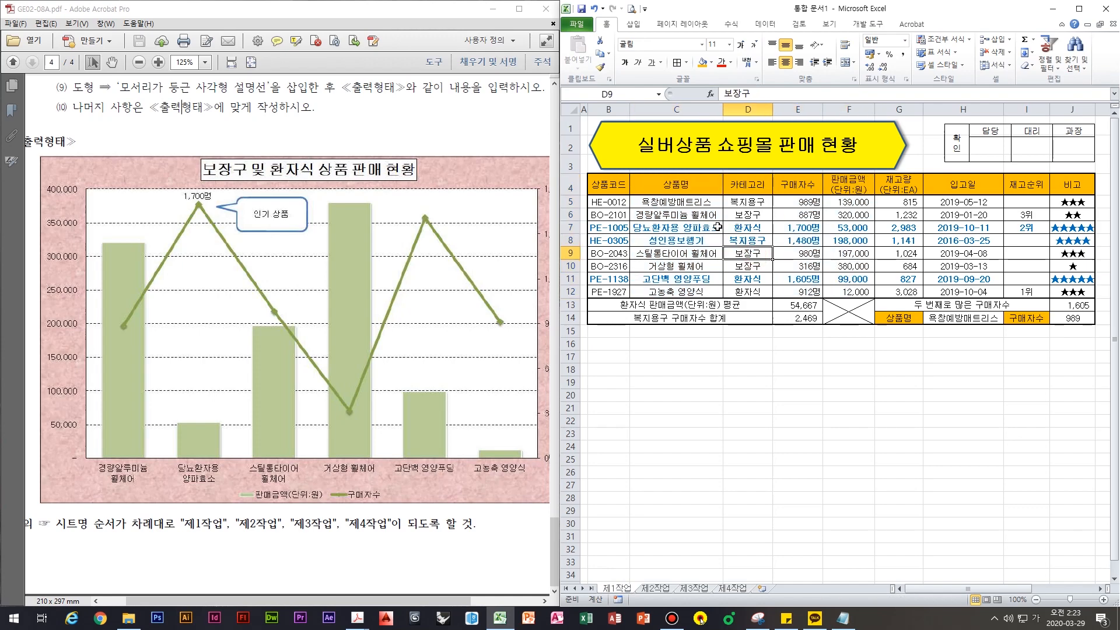
click(692, 217)
click(809, 225)
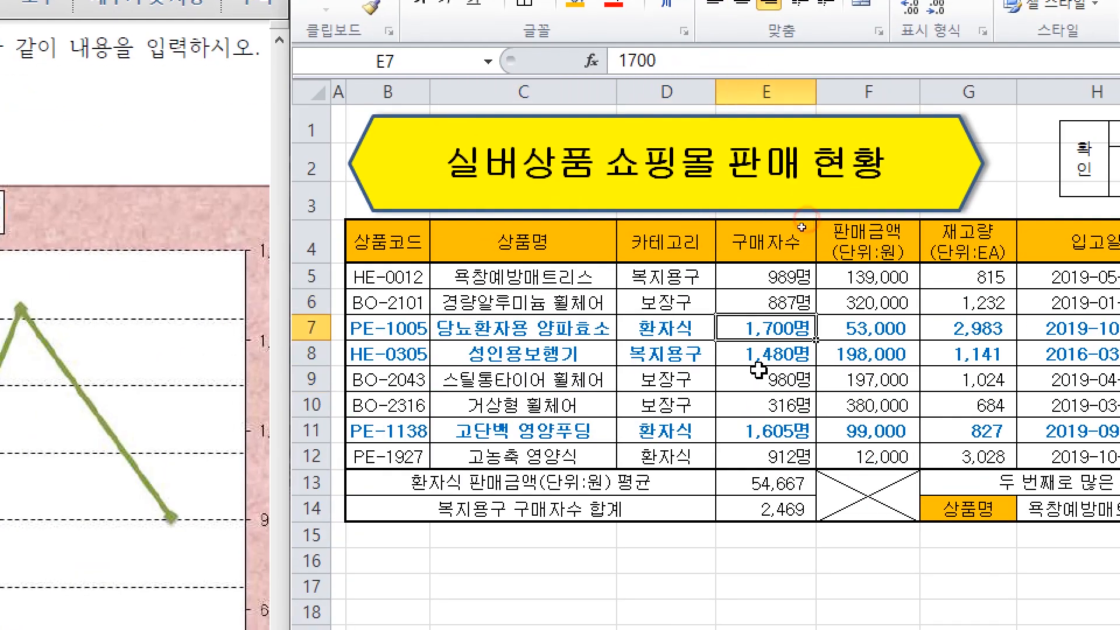
click(784, 302)
text(88)
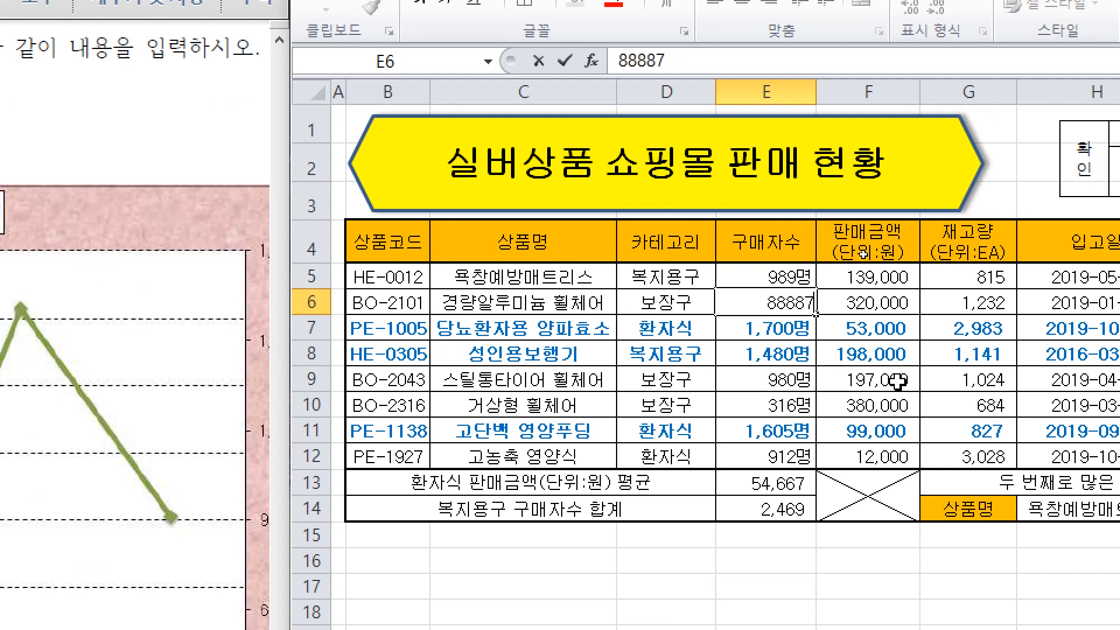
key(Return)
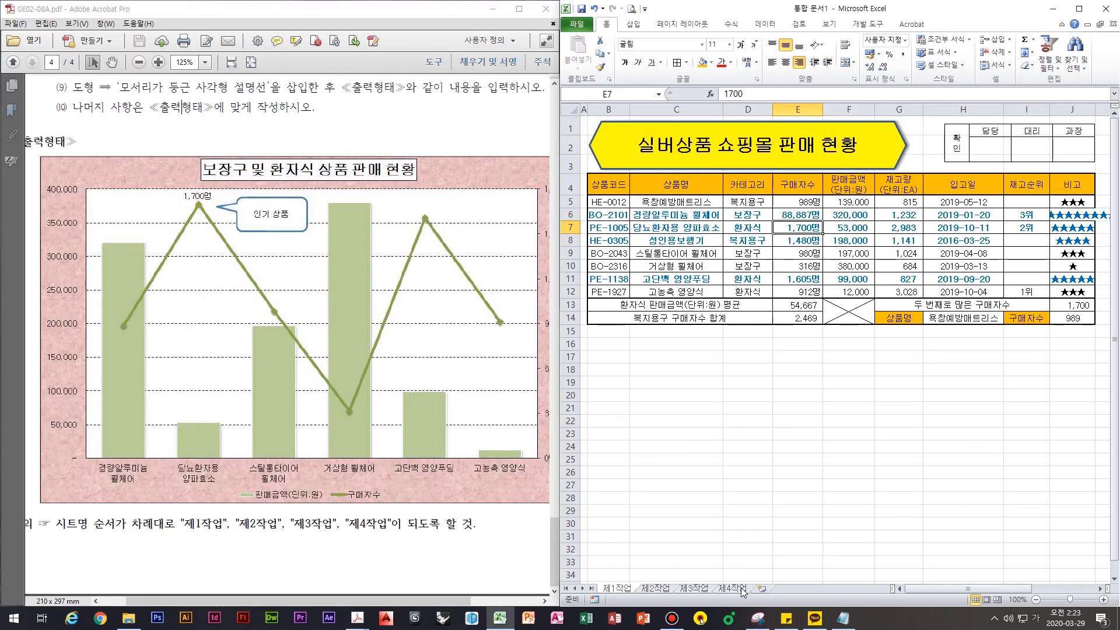
Change the 구매자수 series on the 제4작업 chart to the 꺾은선형 type with markers
click(741, 591)
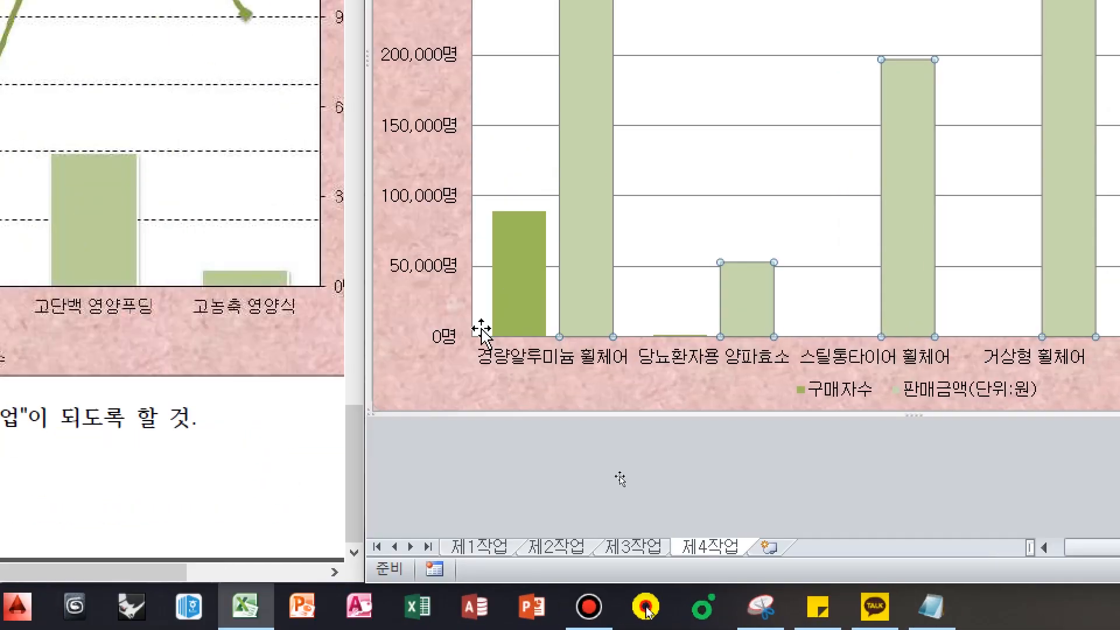
click(507, 301)
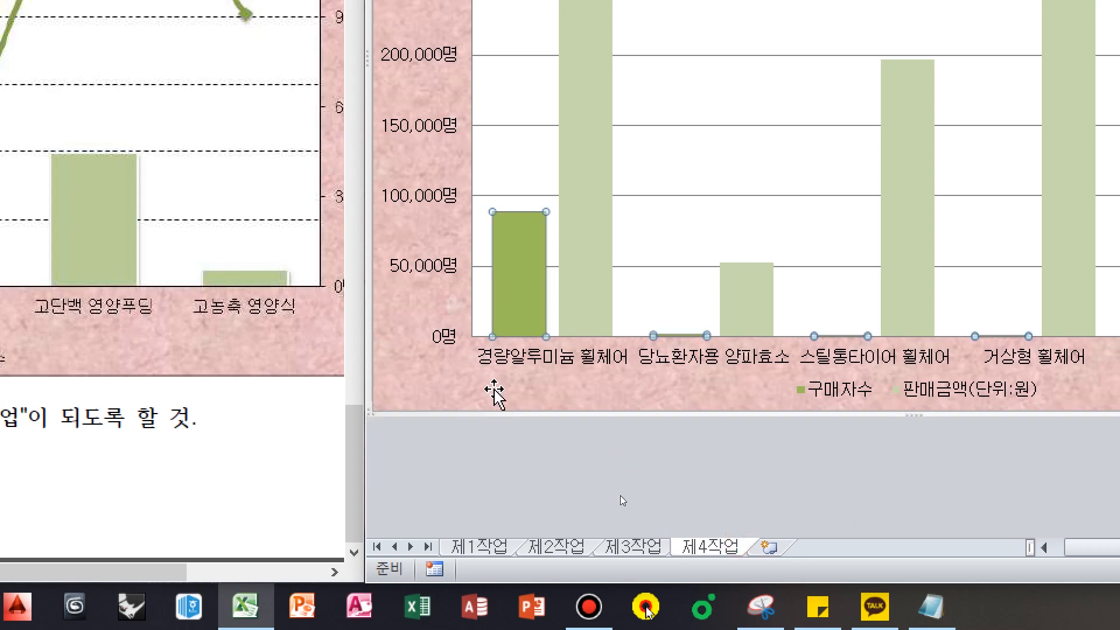
right_click(526, 255)
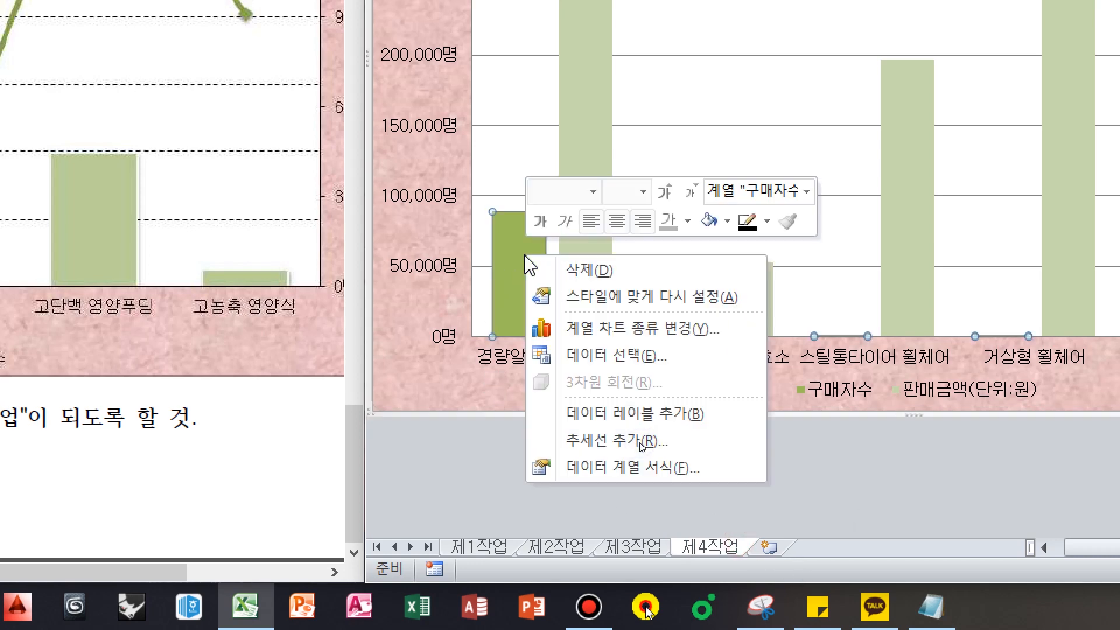
click(657, 328)
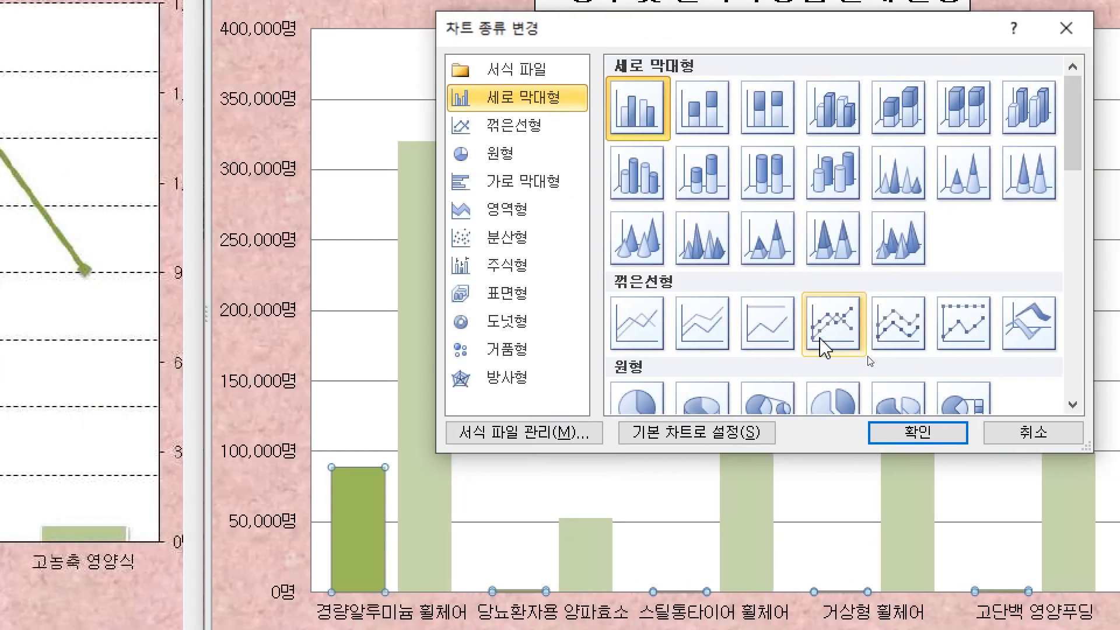
click(833, 324)
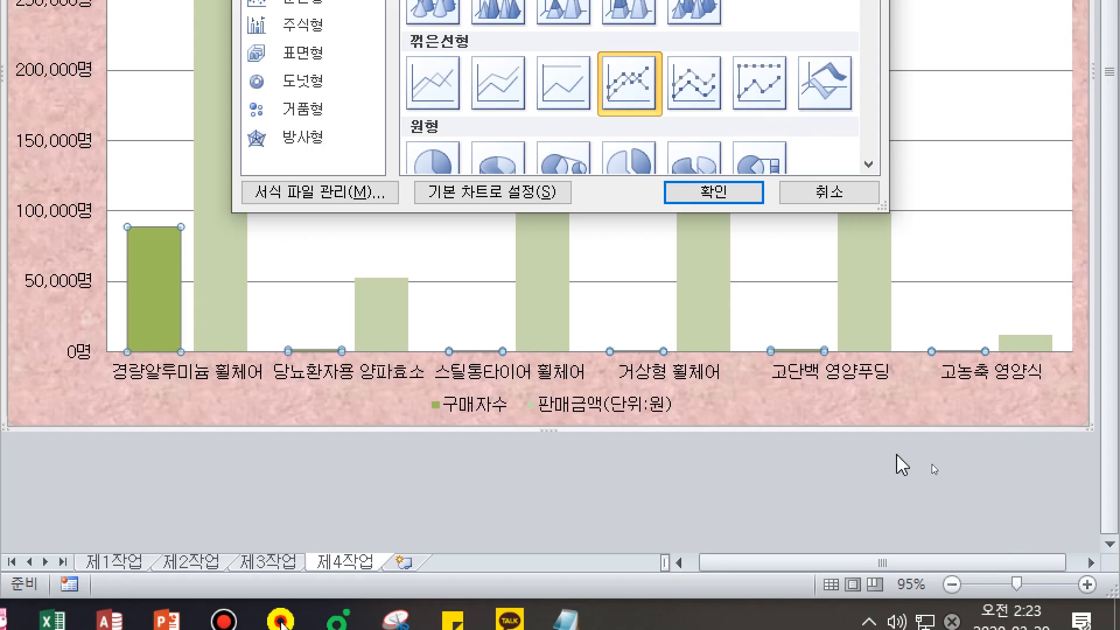
click(689, 197)
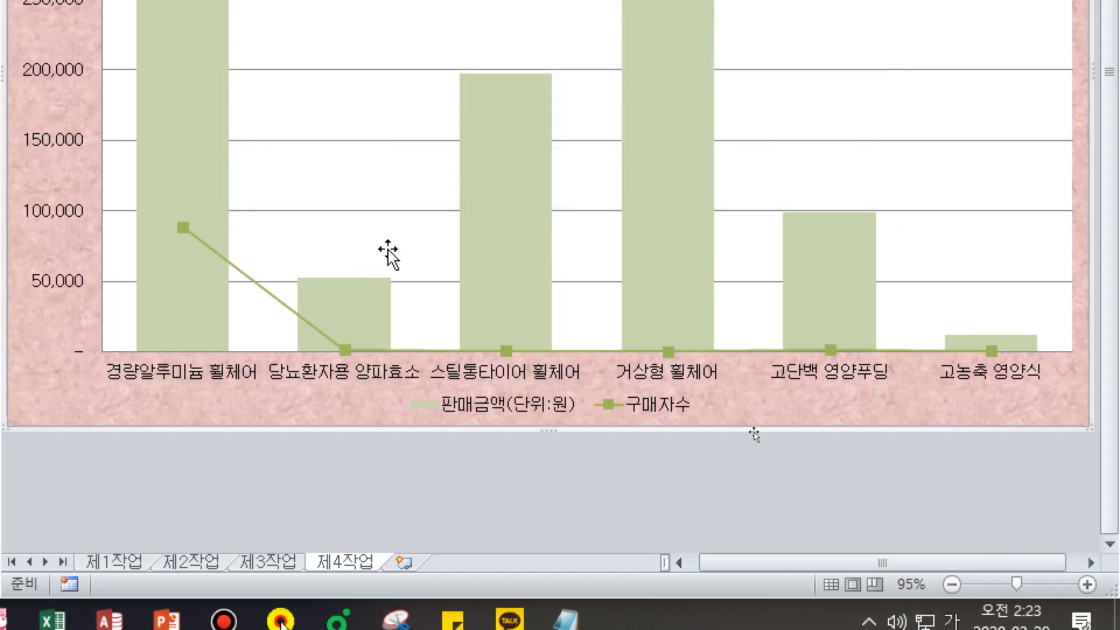
Assign the 구매자수 series to the secondary axis (보조 축) as condition (7) in the exam PDF requires
scroll(349, 153, up, 5)
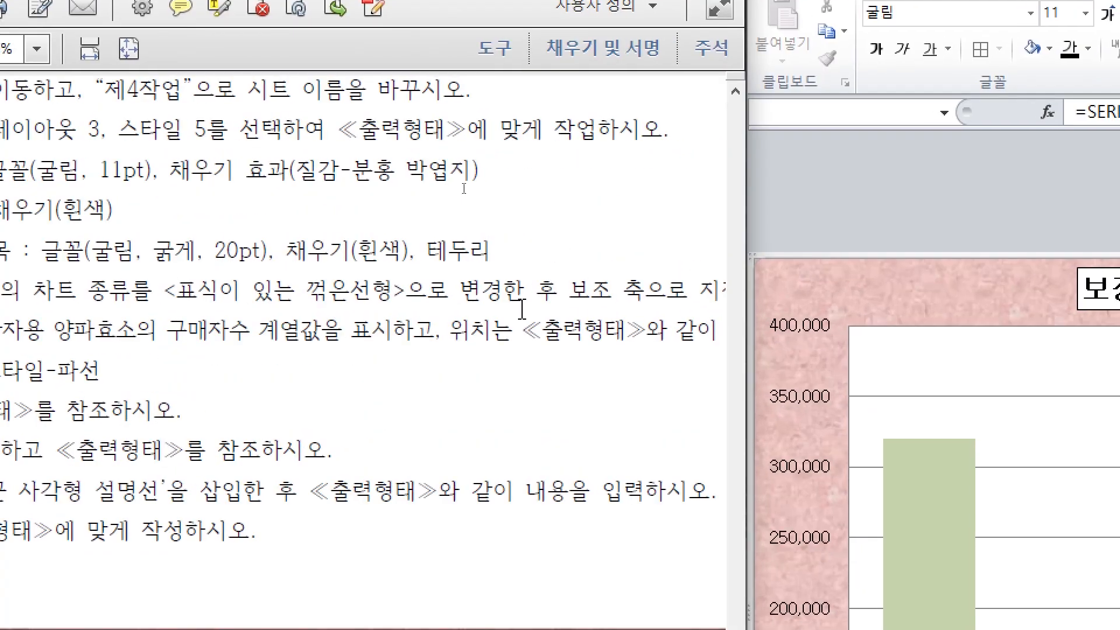
drag(591, 294, 778, 295)
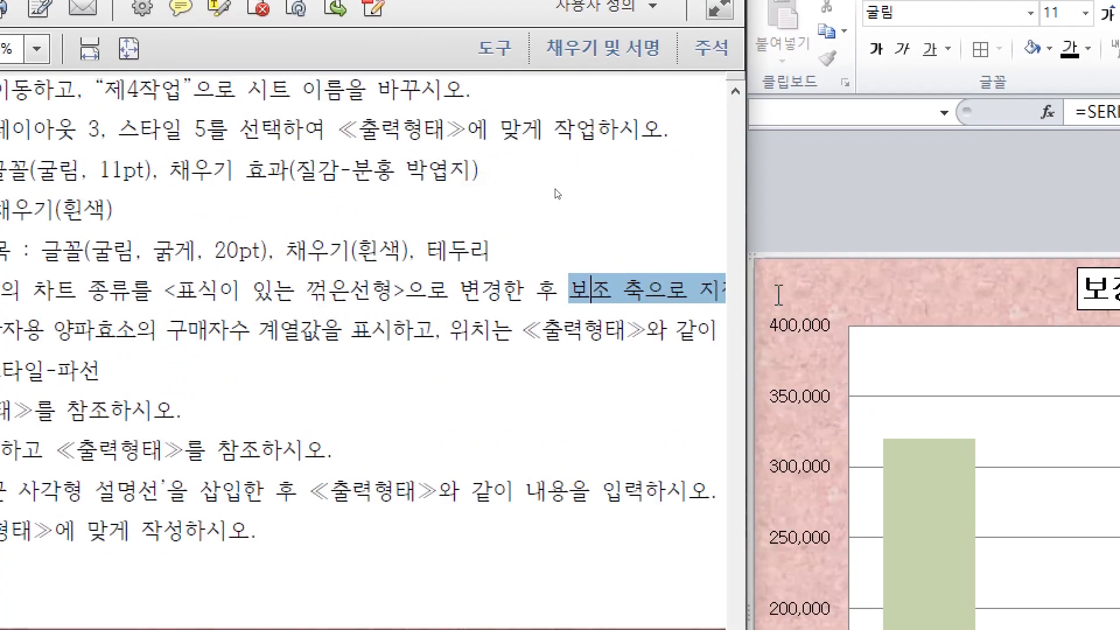
click(655, 303)
scroll(569, 349, right, 3)
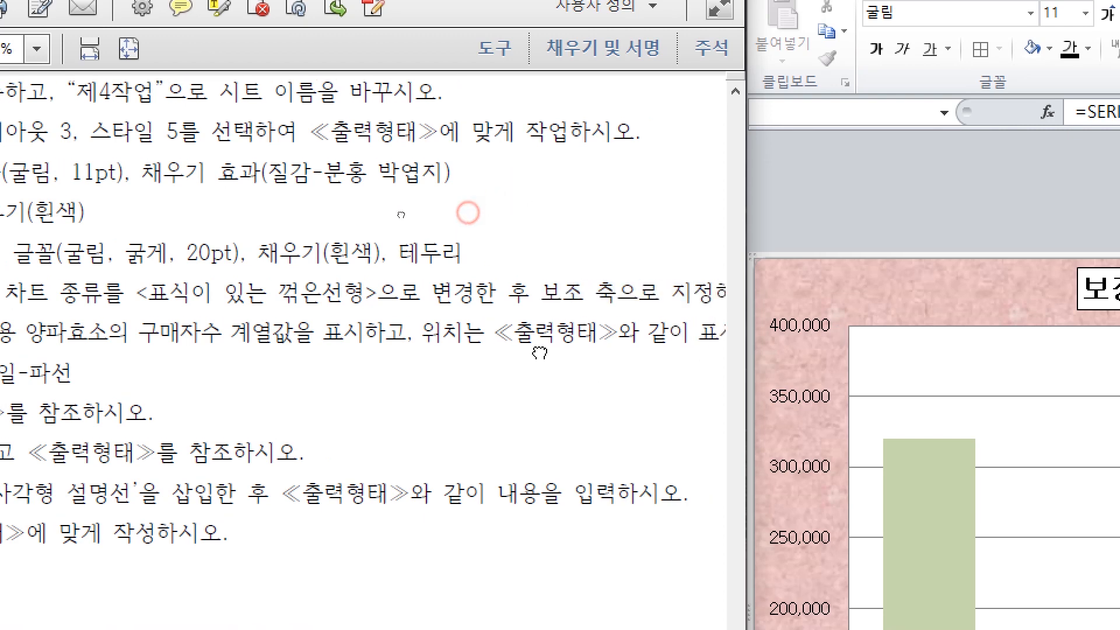
drag(434, 292, 670, 297)
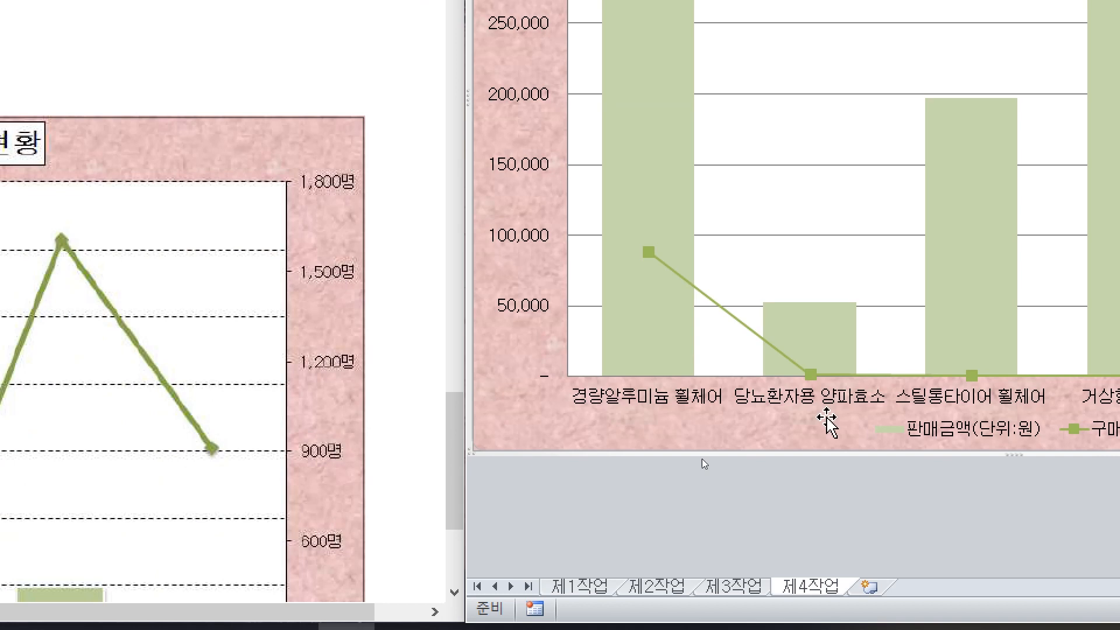
double_click(708, 298)
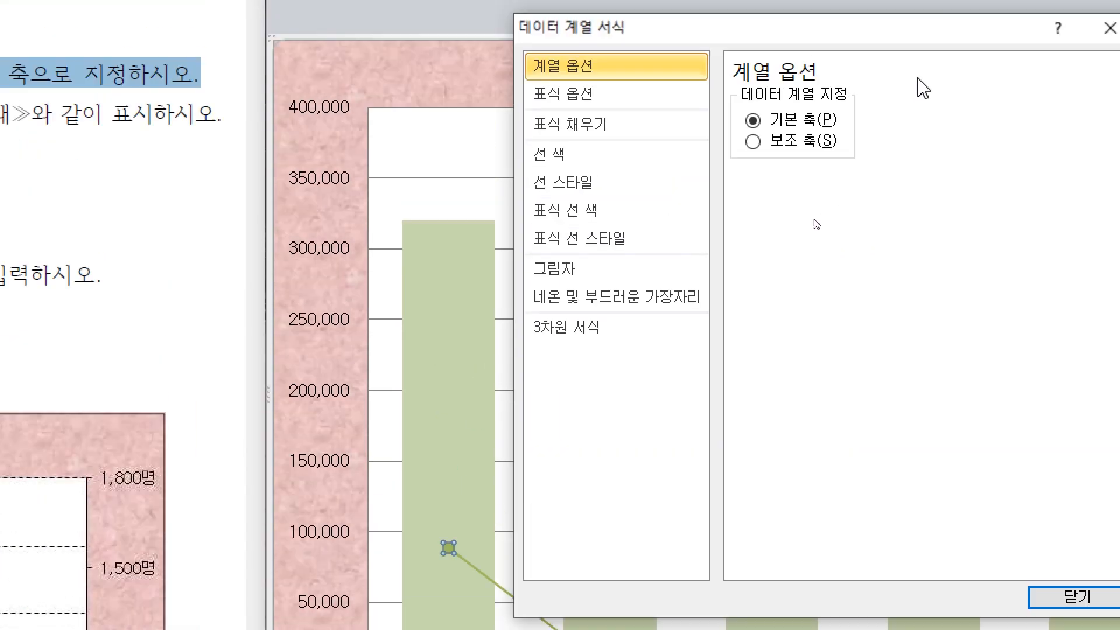
click(776, 145)
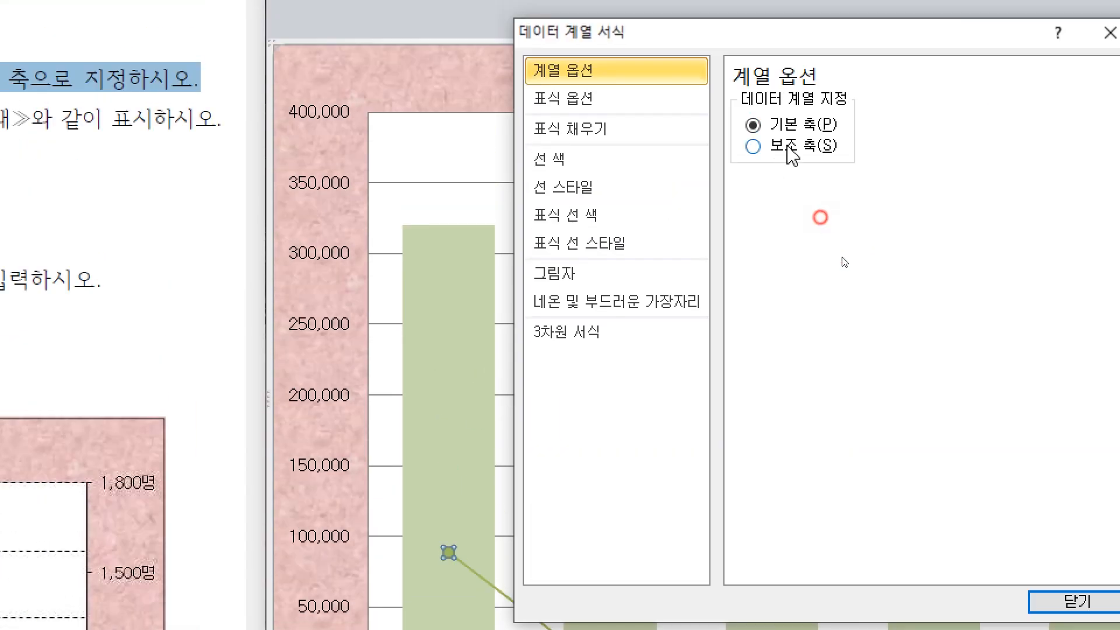
click(950, 407)
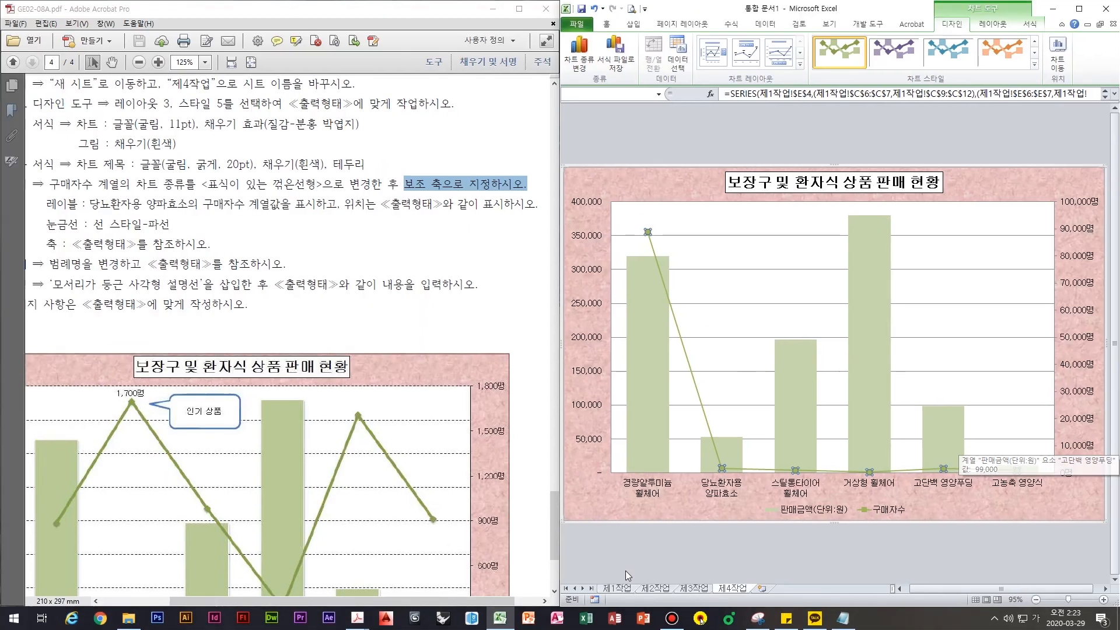
Set the 구매자수 of 경량알루미늄 휠체어 in cell E6 of the 제1작업 sheet to 887 and return to the 제4작업 sheet
click(617, 588)
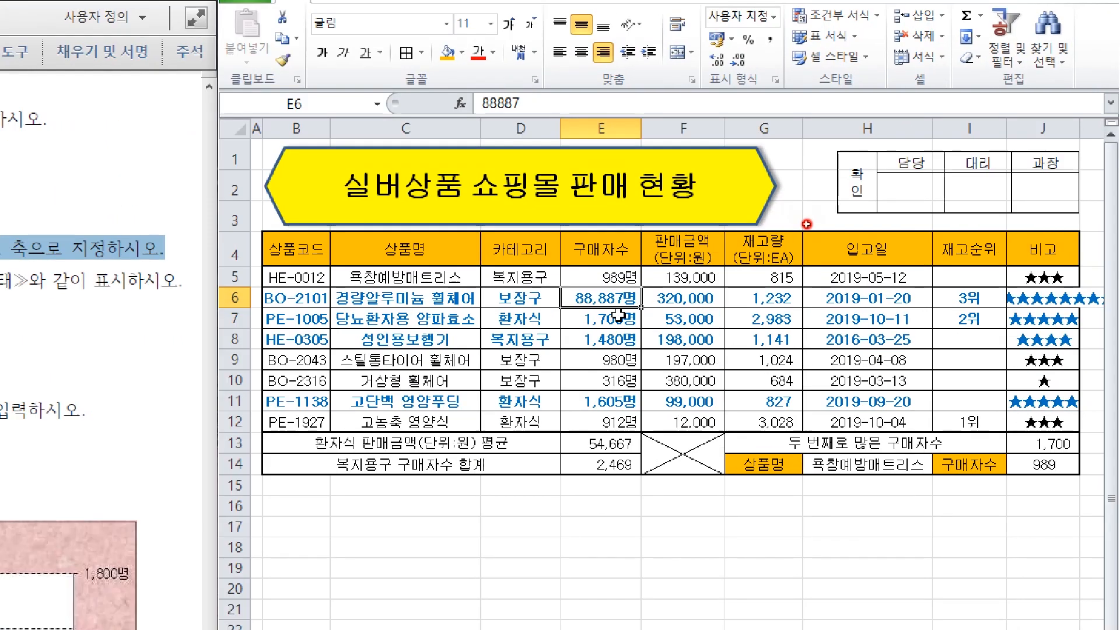
click(800, 225)
click(803, 219)
text(88)
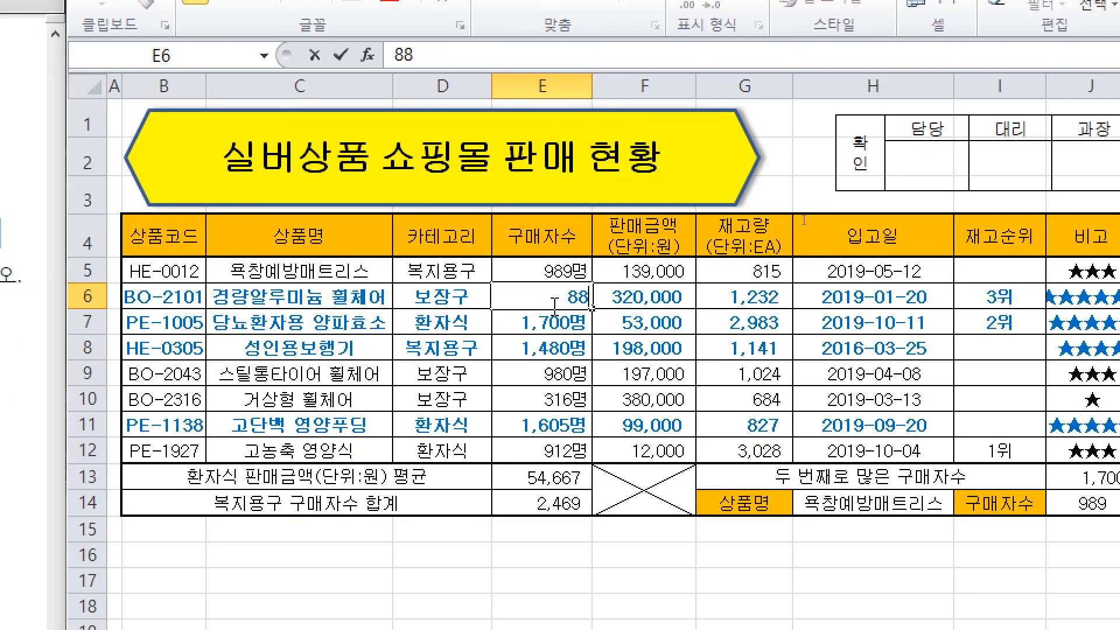
text(7)
key(Return)
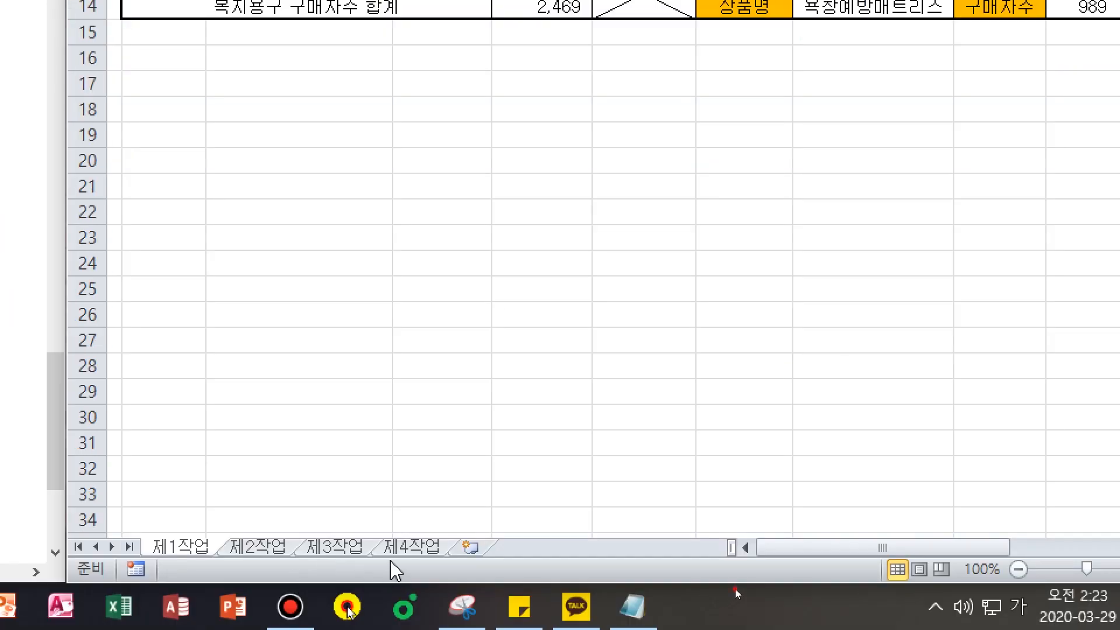
click(415, 547)
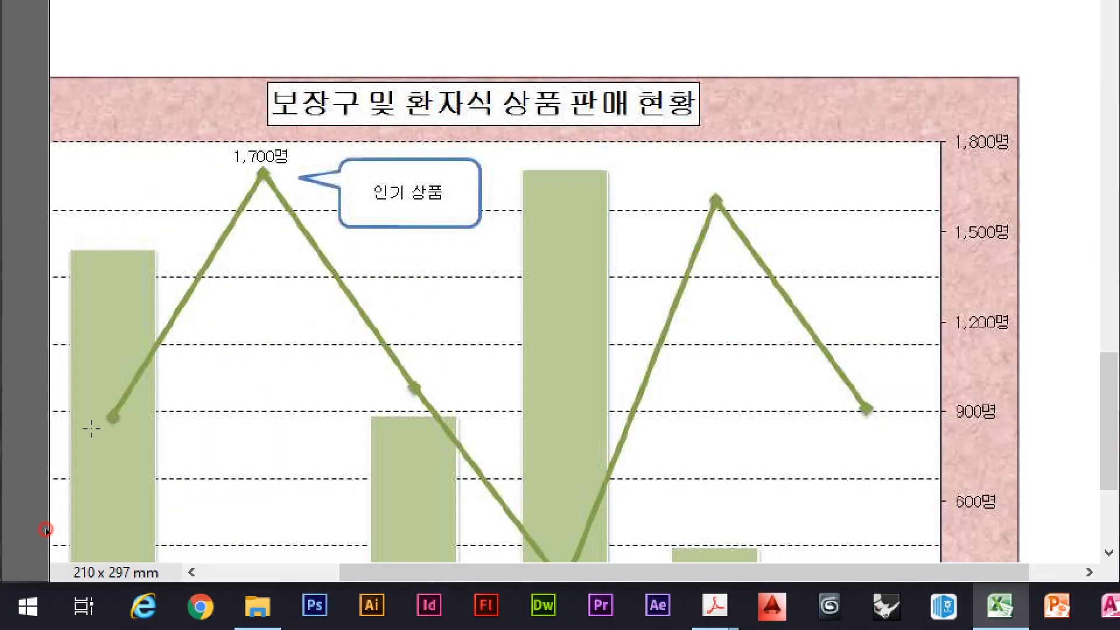
Examine how the category axis labels break across lines in the exam PDF's sample chart
click(92, 429)
scroll(225, 510, down, 3)
click(191, 405)
key(ctrl+2)
drag(177, 308, 163, 350)
drag(298, 301, 289, 335)
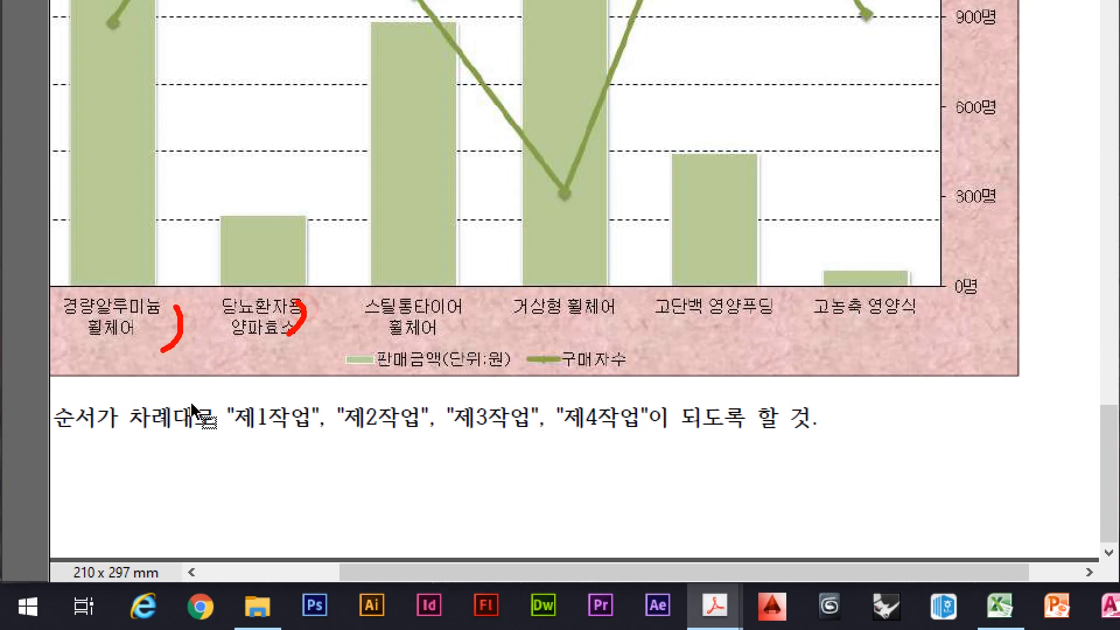
drag(422, 304, 467, 344)
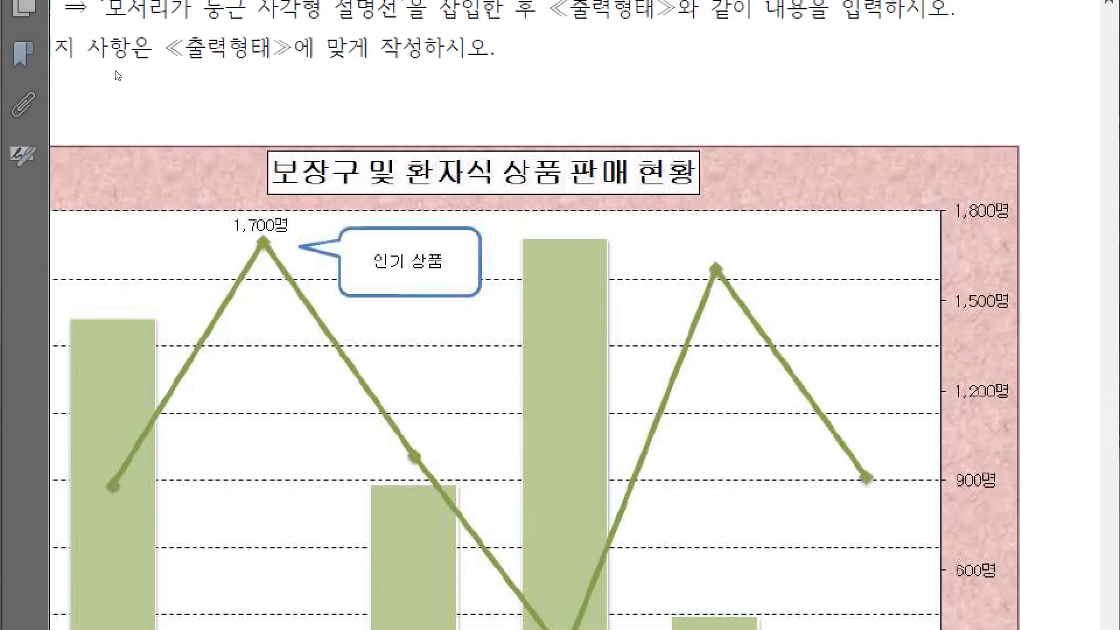
scroll(518, 240, up, 1)
Add a data label to only the 당뇨환자용 양파효소 point of the 구매자수 line, following the label condition in the exam PDF
click(519, 240)
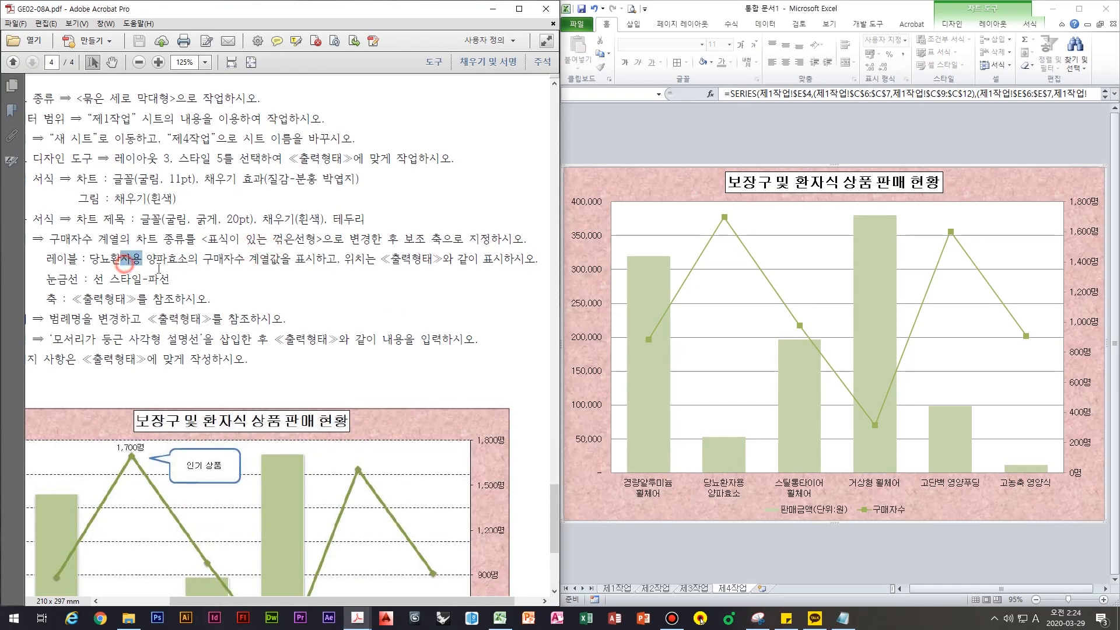
click(169, 272)
drag(159, 291, 189, 194)
drag(211, 255, 208, 186)
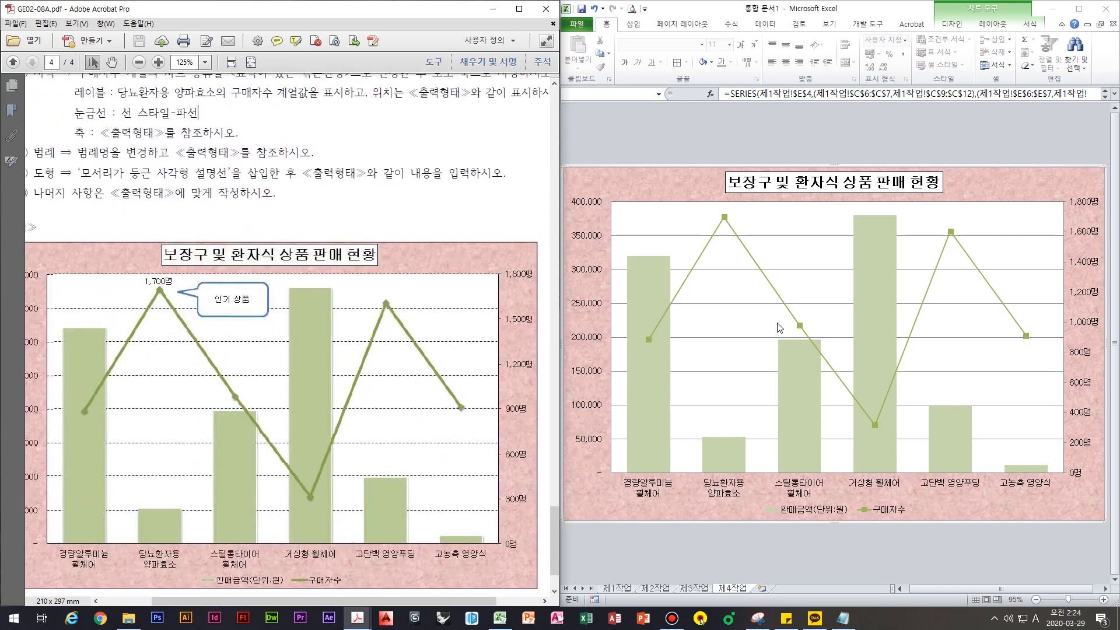
mouse_move(720, 460)
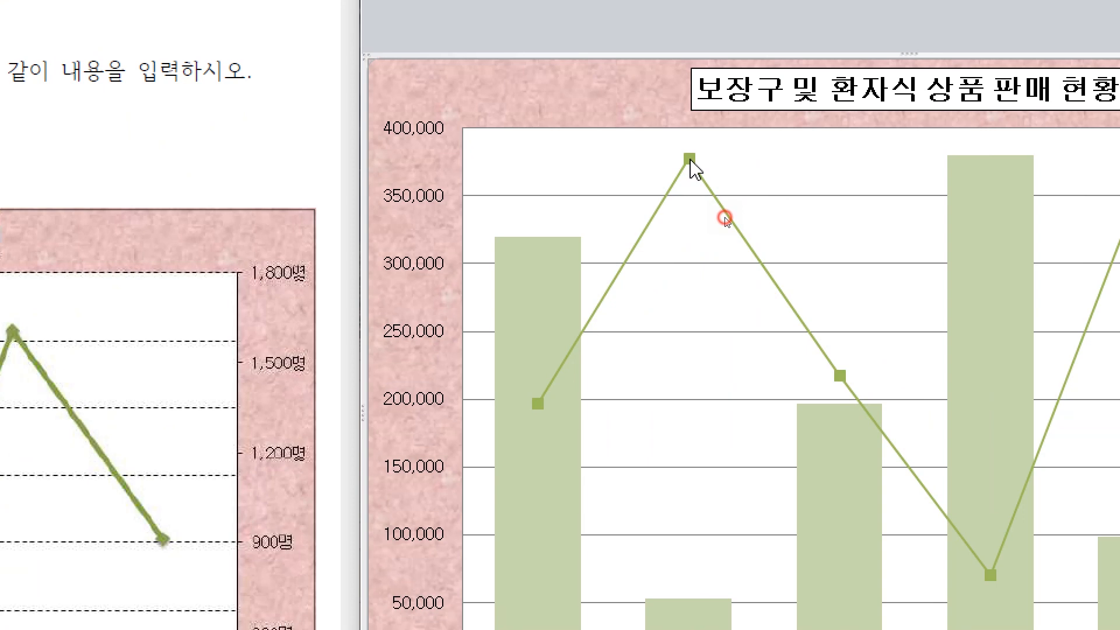
click(725, 218)
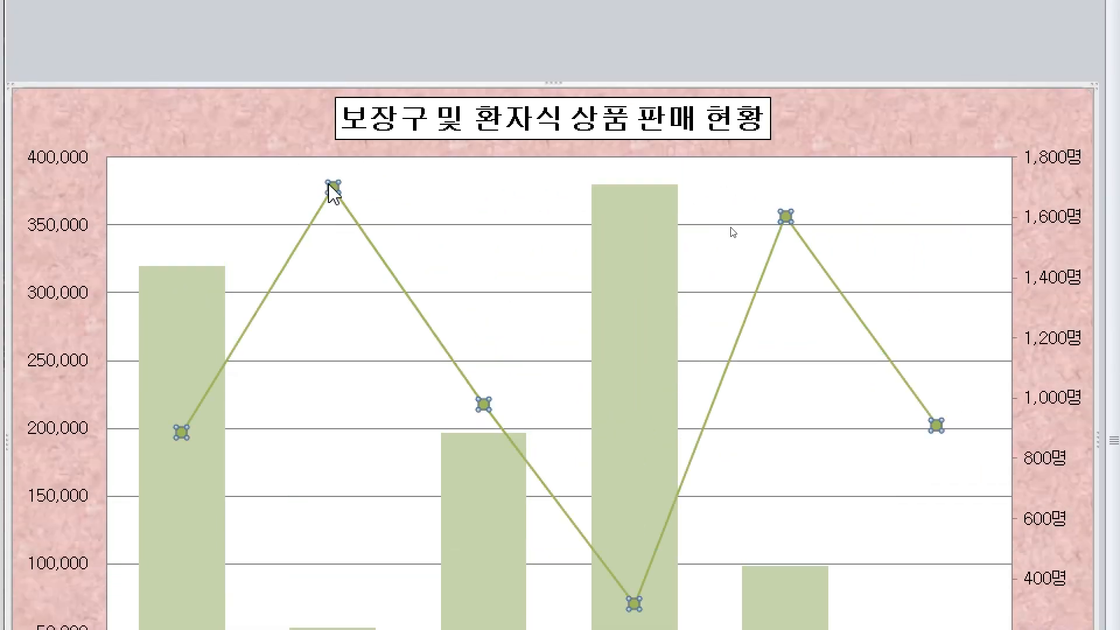
click(333, 56)
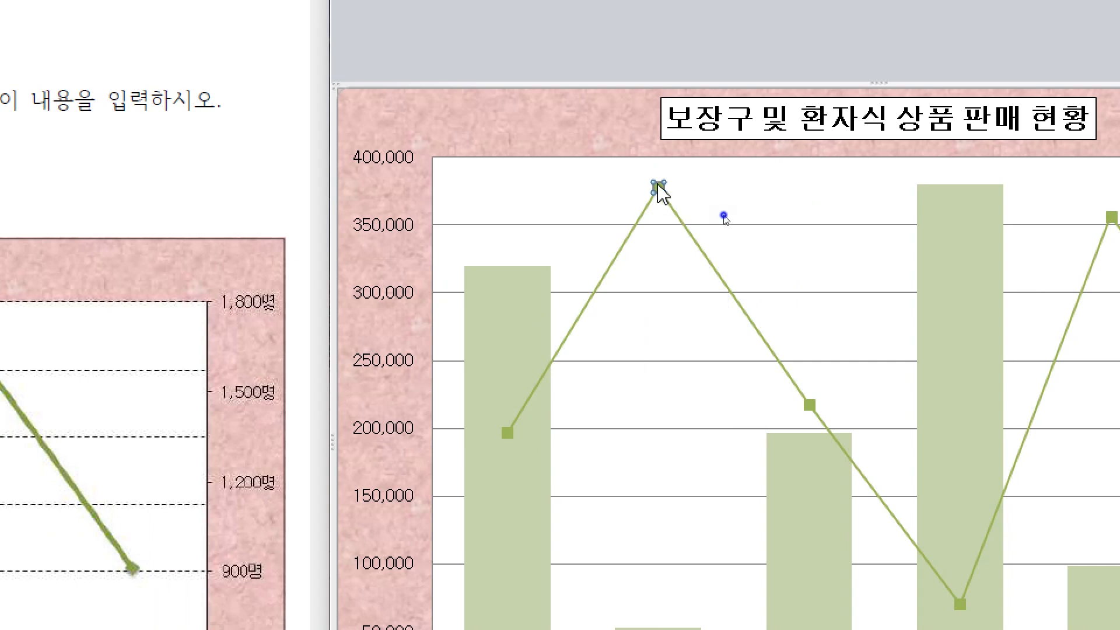
right_click(658, 188)
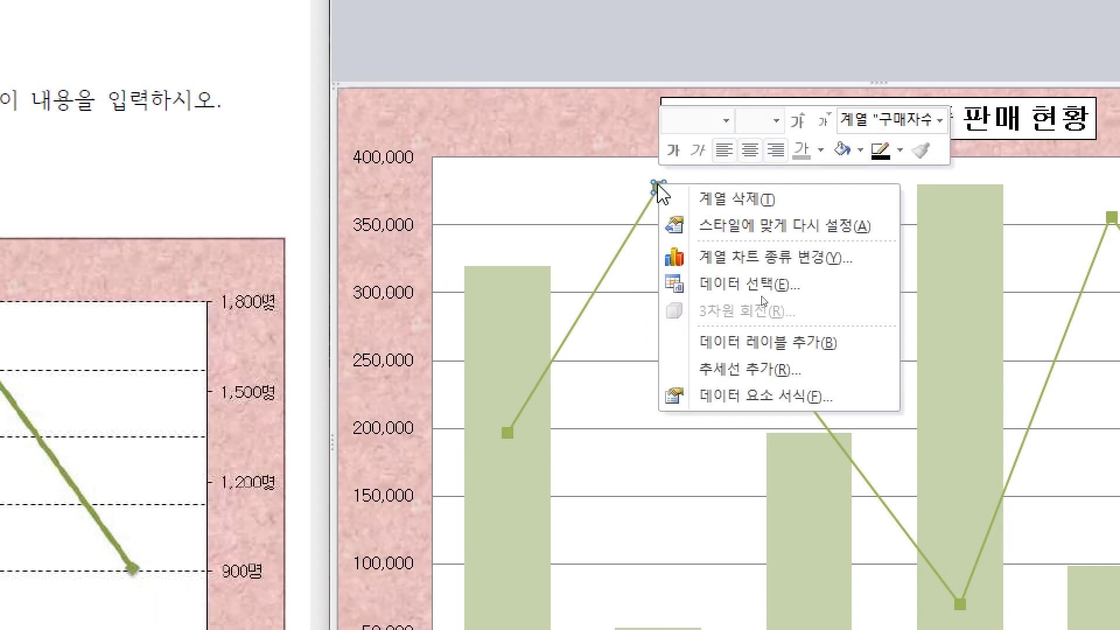
click(752, 354)
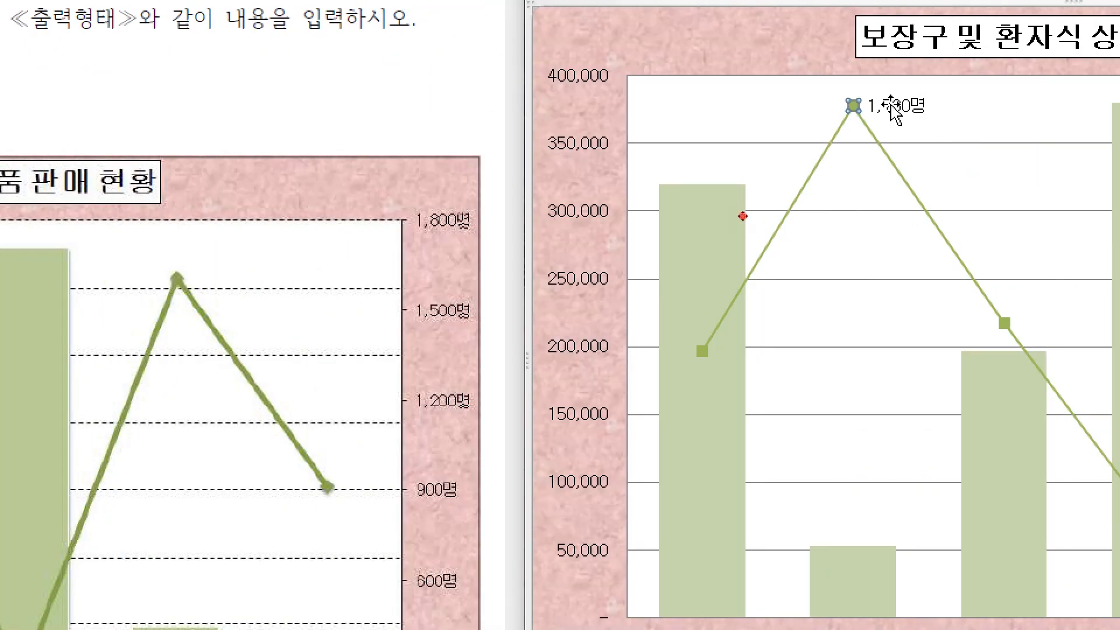
mouse_move(892, 107)
mouse_down()
mouse_move(856, 89)
mouse_move(910, 106)
mouse_move(868, 105)
mouse_up()
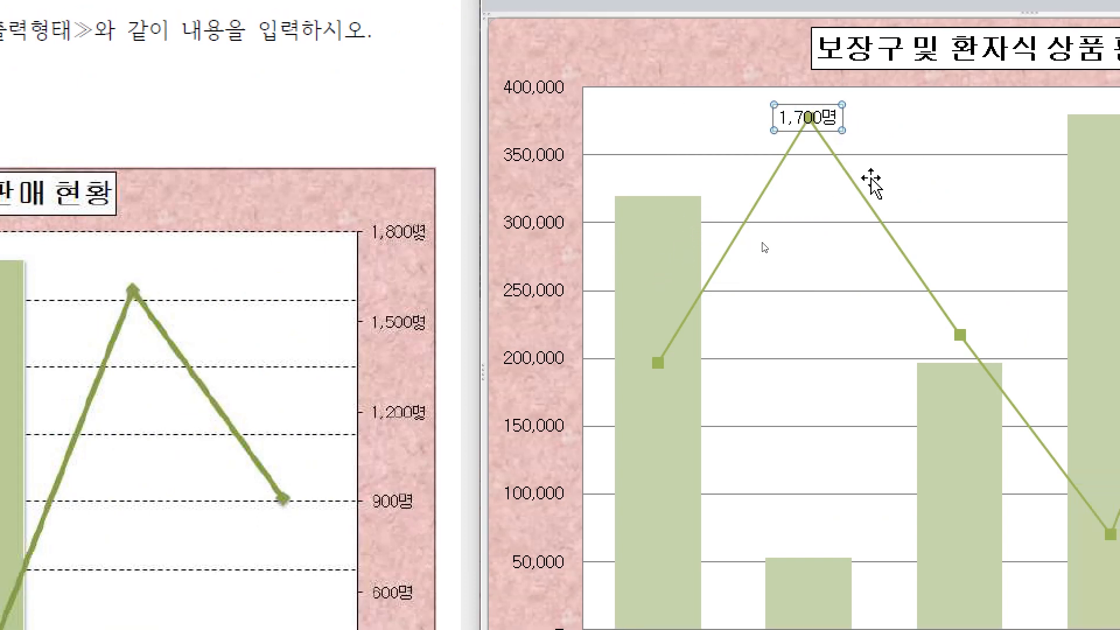
key(F12)
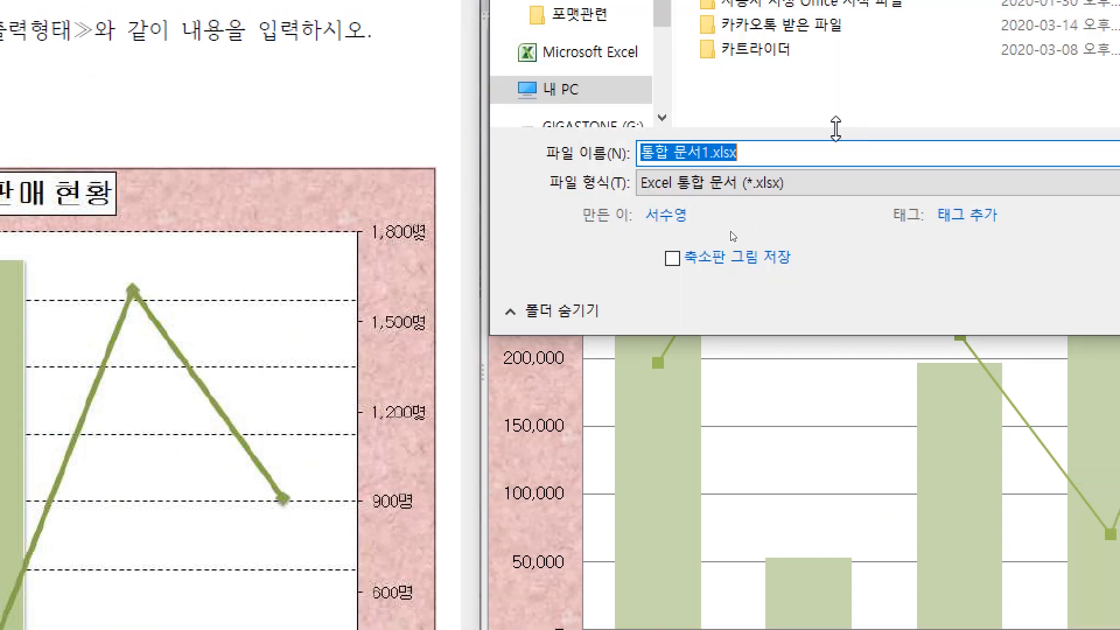
key(Escape)
Set the label position of the 당뇨환자용 양파효소 data label to 위쪽
right_click(866, 123)
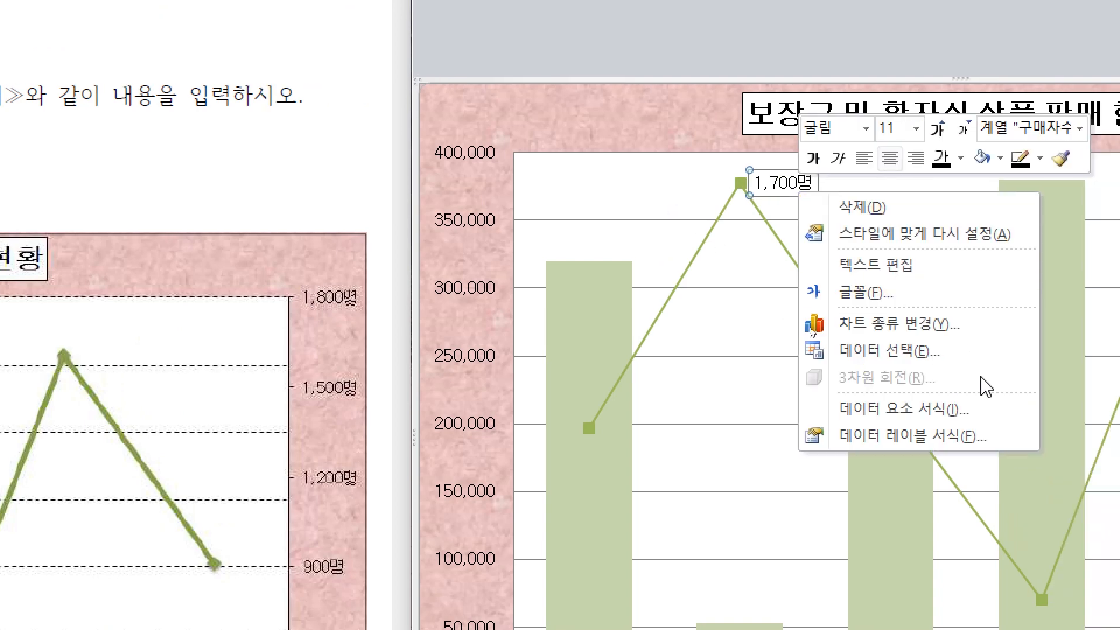
click(902, 447)
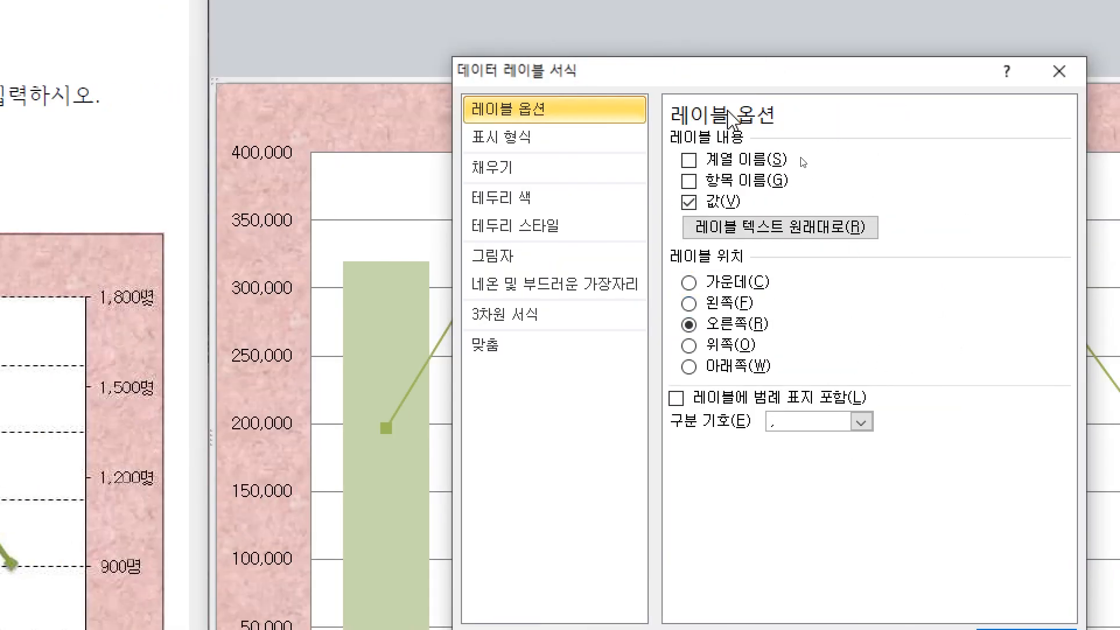
drag(690, 75, 916, 55)
click(962, 331)
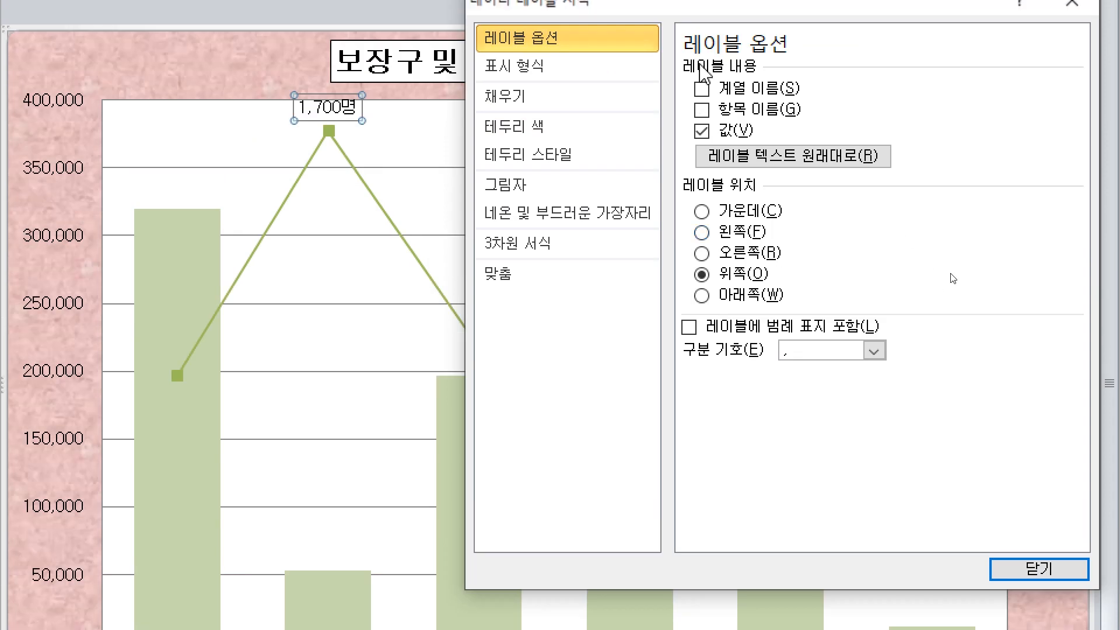
click(1039, 499)
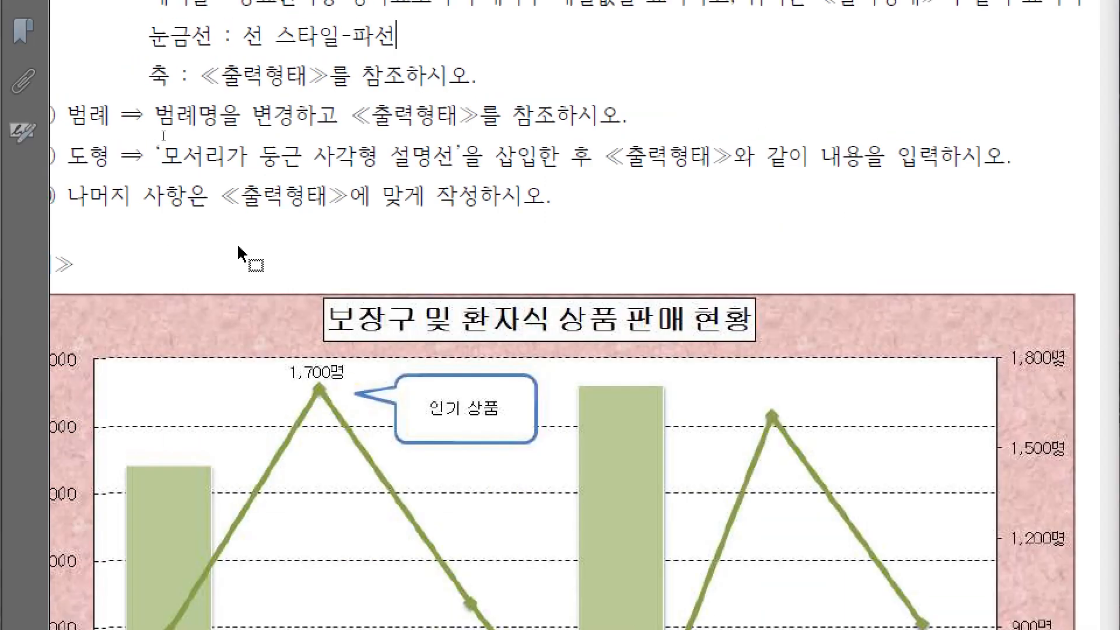
Change the dash type of the chart's major gridlines to 파선, as the gridline condition in the exam PDF requires
scroll(362, 320, up, 2)
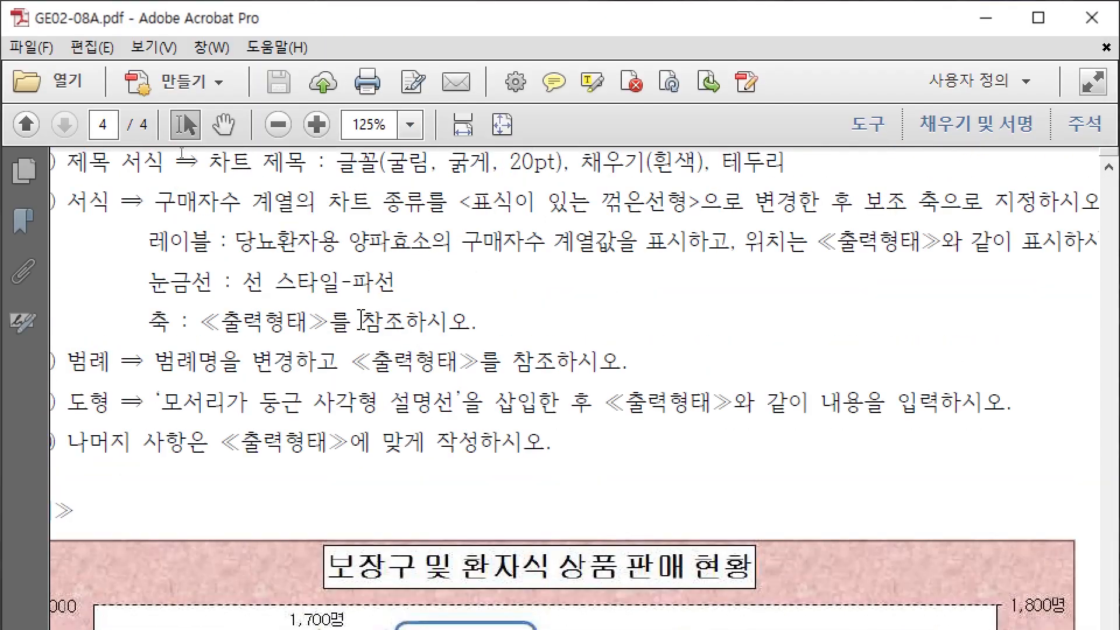
click(397, 290)
mouse_move(212, 286)
mouse_down()
mouse_move(343, 286)
mouse_move(226, 290)
mouse_up()
click(463, 296)
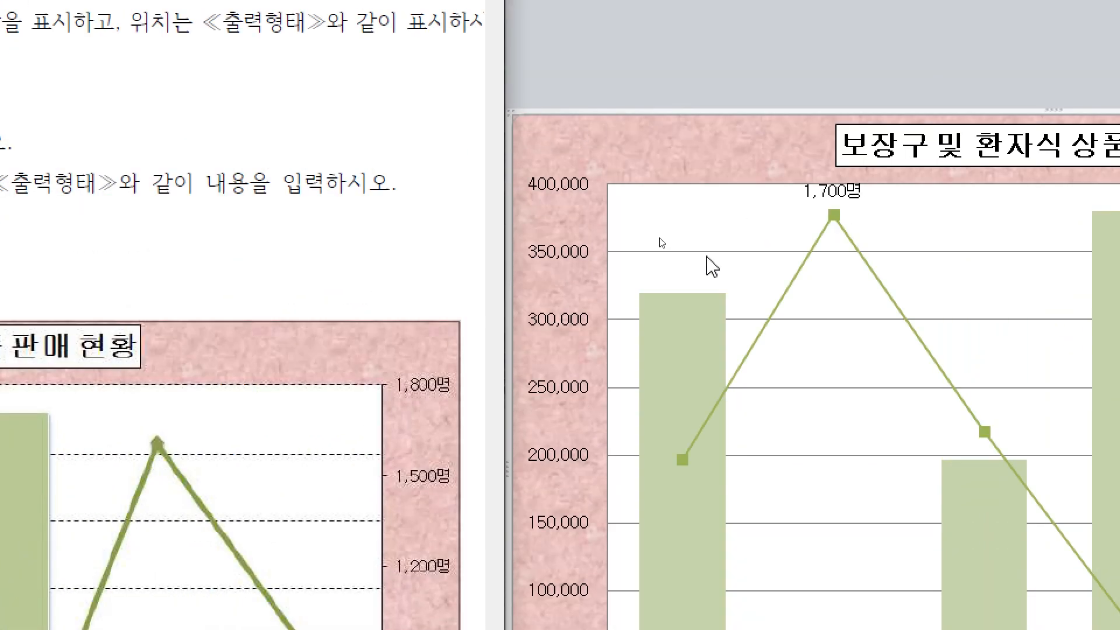
click(678, 252)
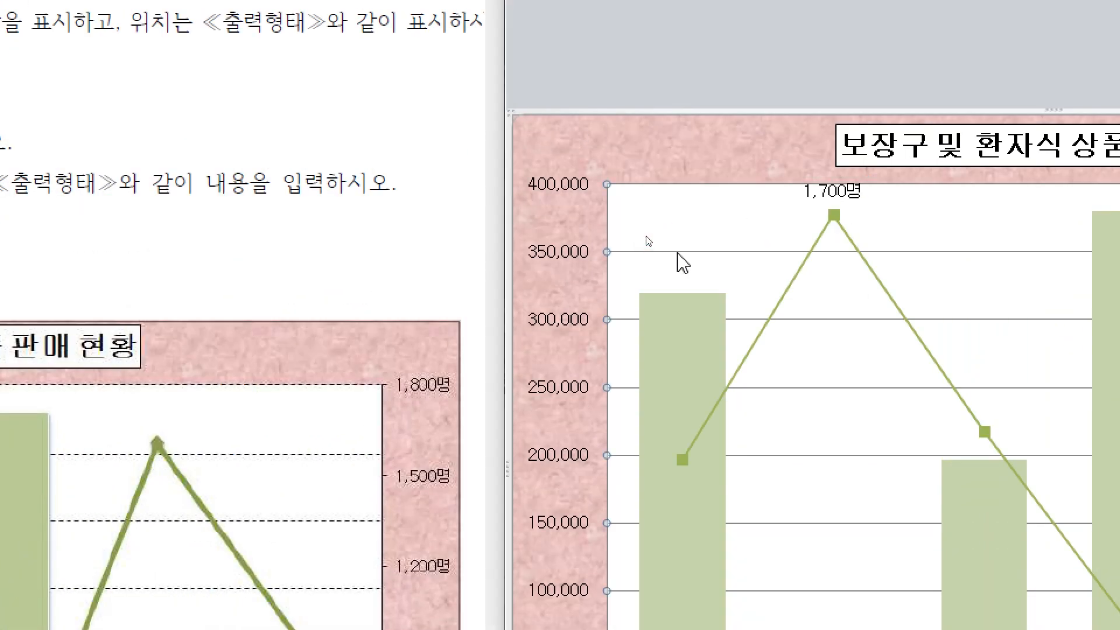
double_click(678, 253)
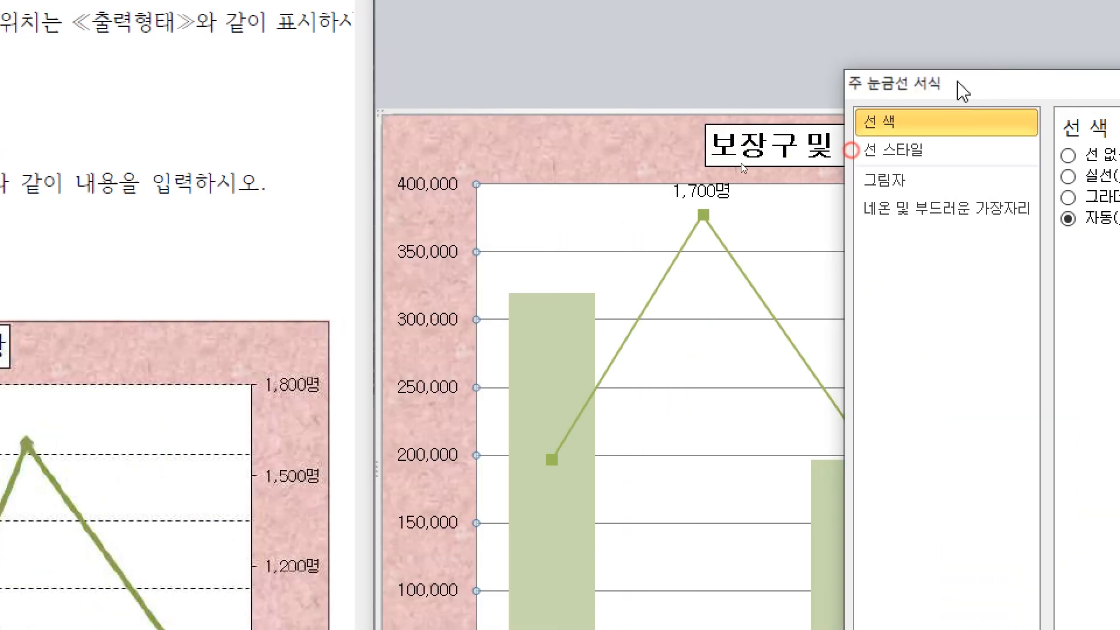
drag(1017, 87, 723, 119)
drag(592, 120, 583, 119)
click(570, 178)
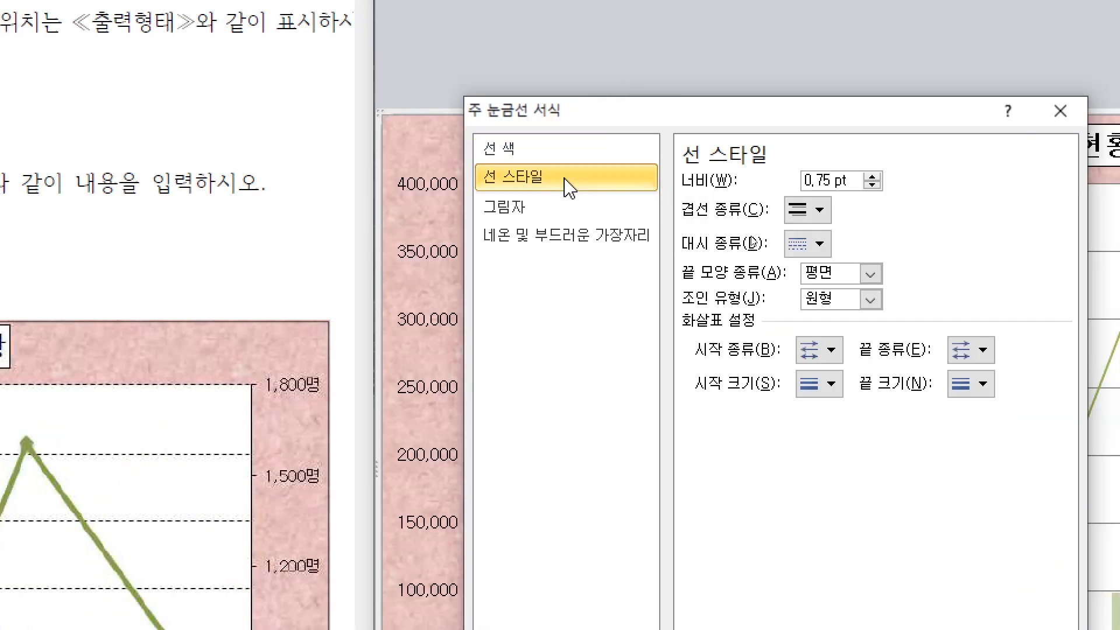
click(817, 254)
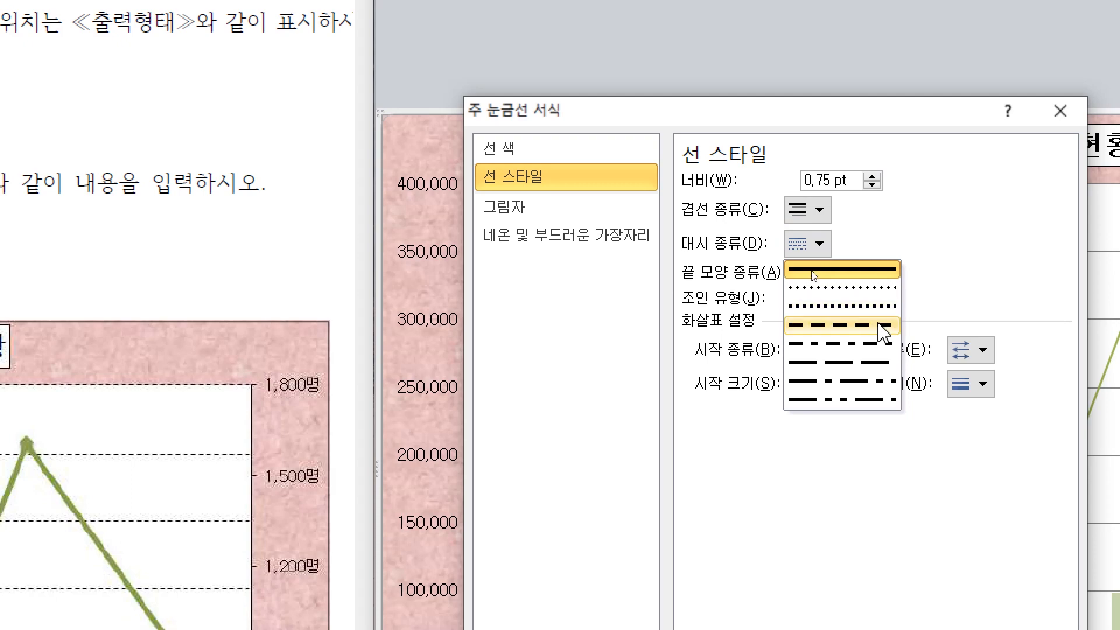
click(880, 325)
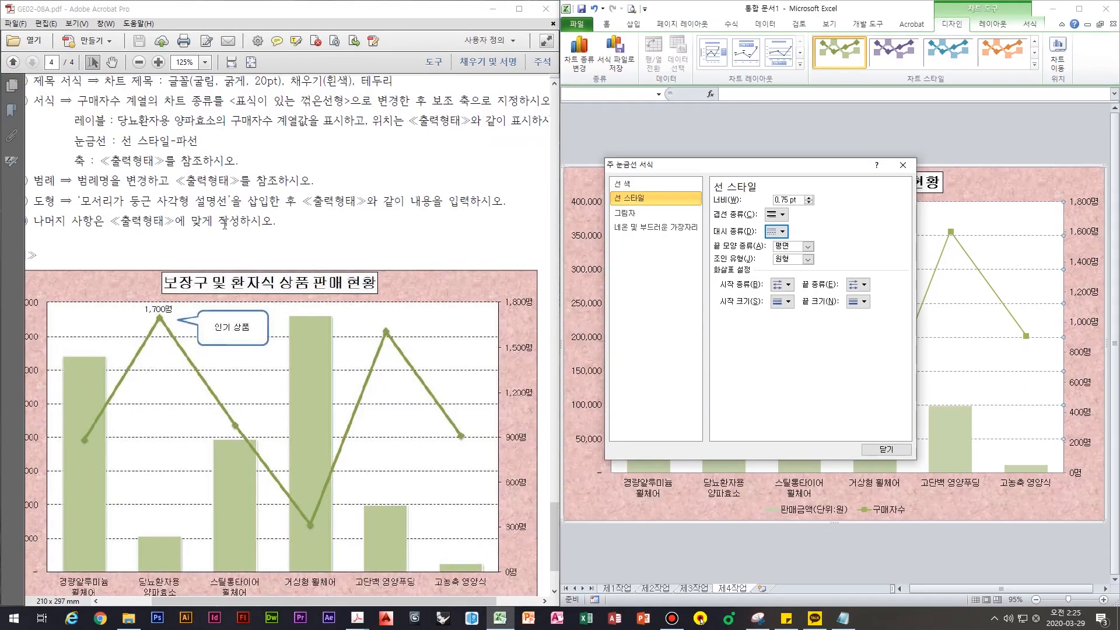
Compare the secondary axis intervals in the exam PDF's sample chart with those of the chart on the 제4작업 sheet
click(220, 214)
drag(183, 234, 249, 178)
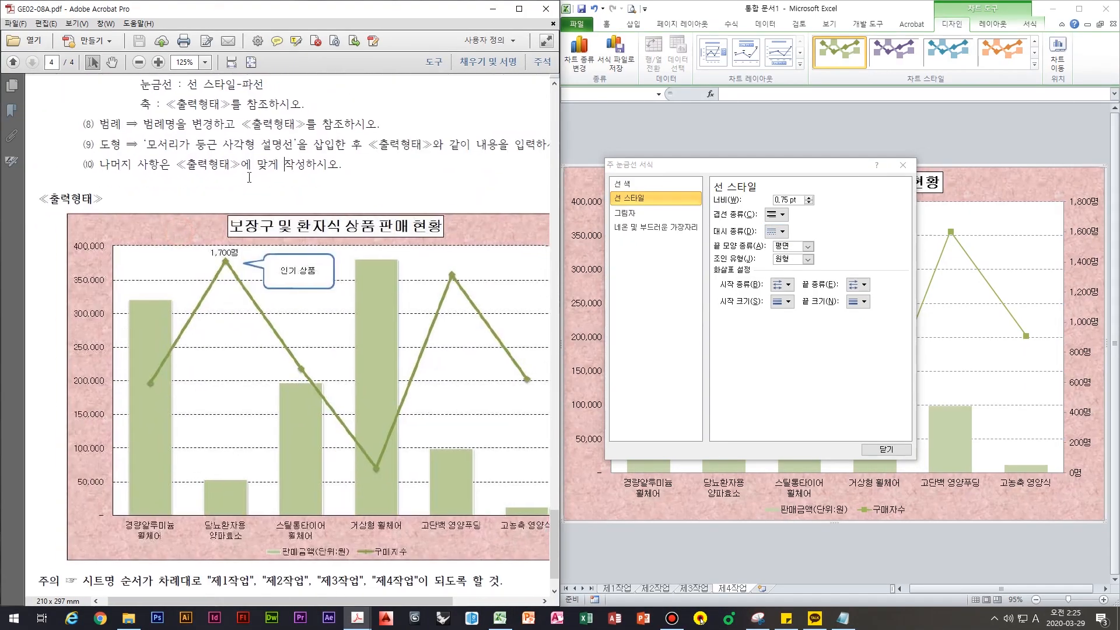
drag(651, 172, 691, 177)
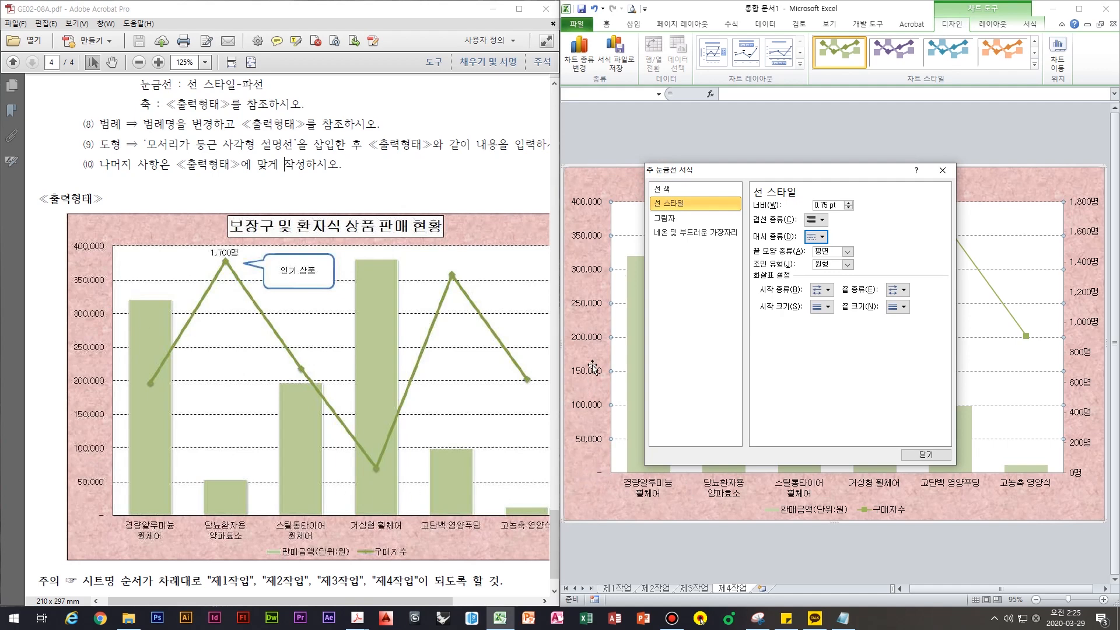
key(space)
key(space)
click(401, 304)
drag(425, 348, 259, 349)
click(473, 461)
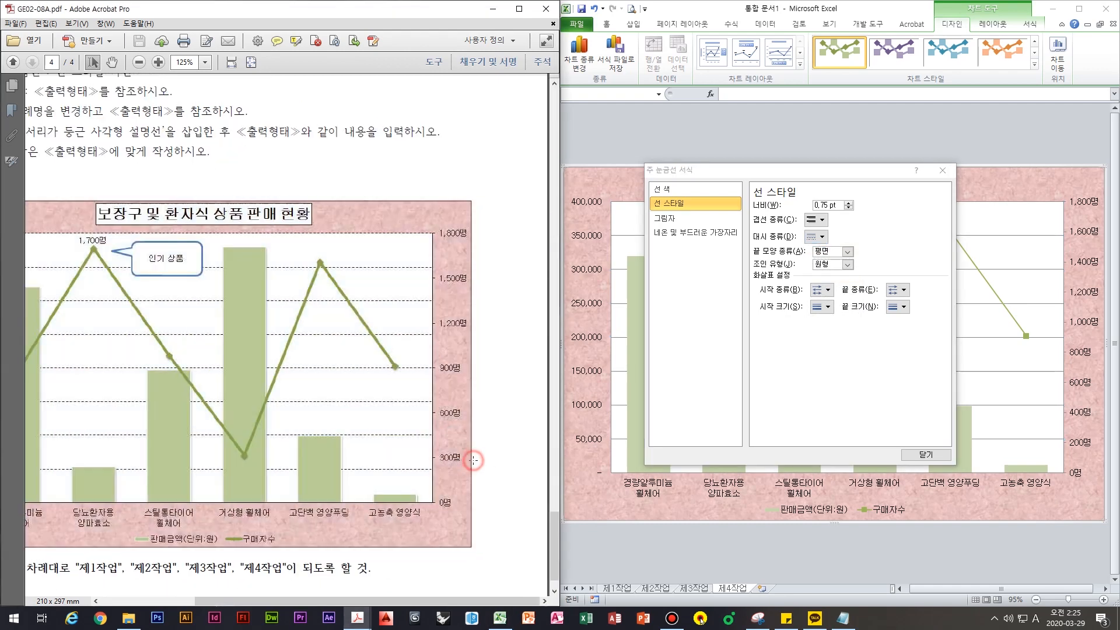
scroll(444, 440, up, 4)
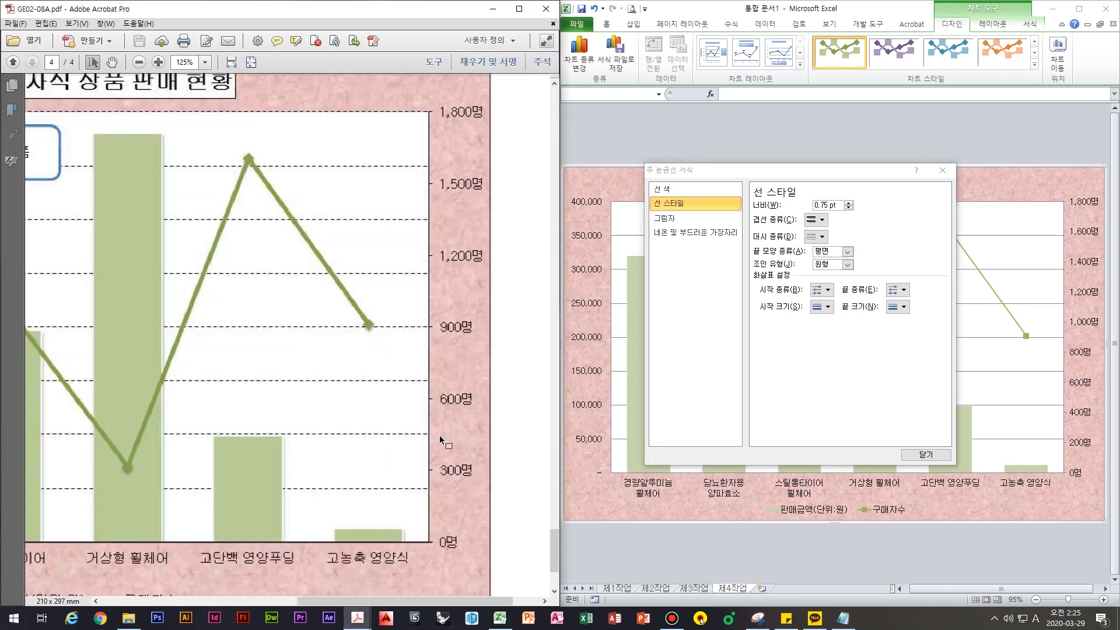
scroll(443, 456, down, 2)
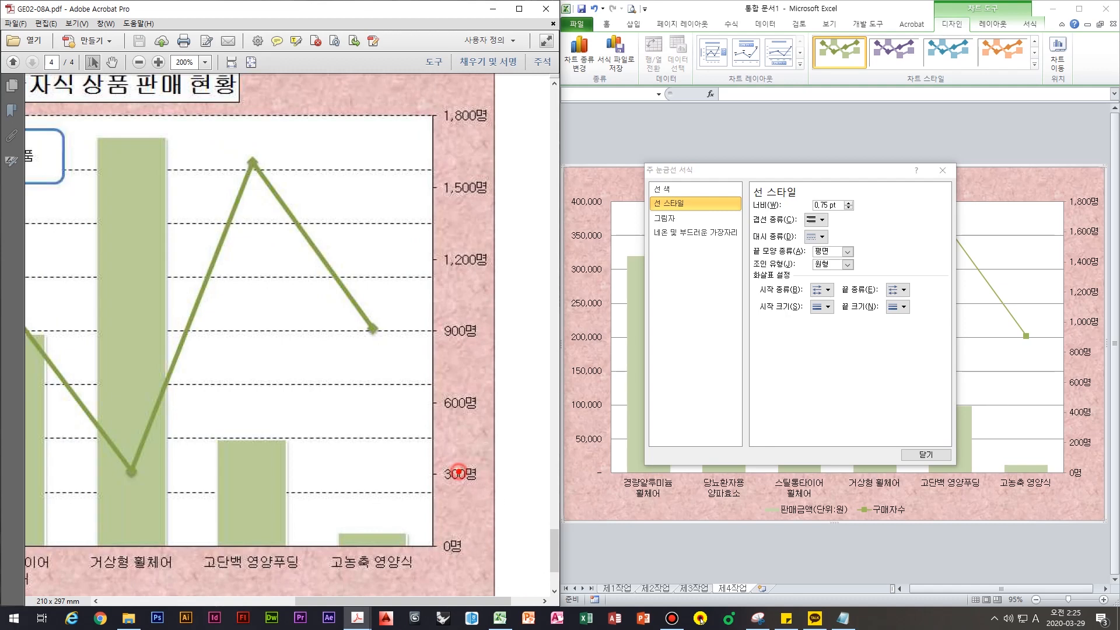
mouse_move(351, 348)
mouse_down()
mouse_move(357, 405)
mouse_move(437, 385)
mouse_up()
drag(1074, 458, 1072, 400)
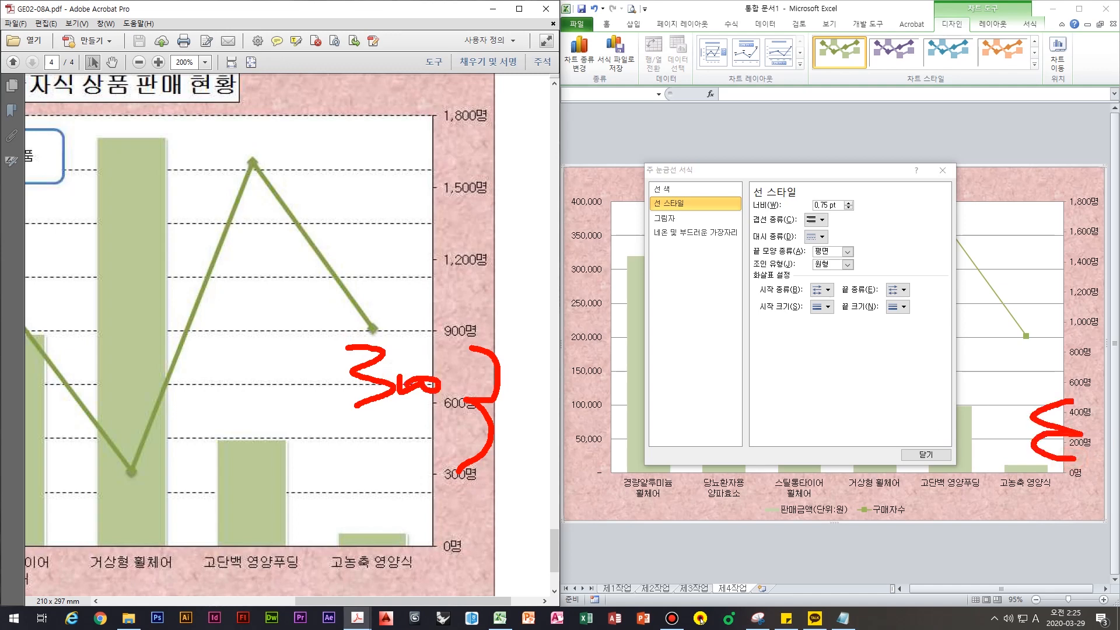
key(e)
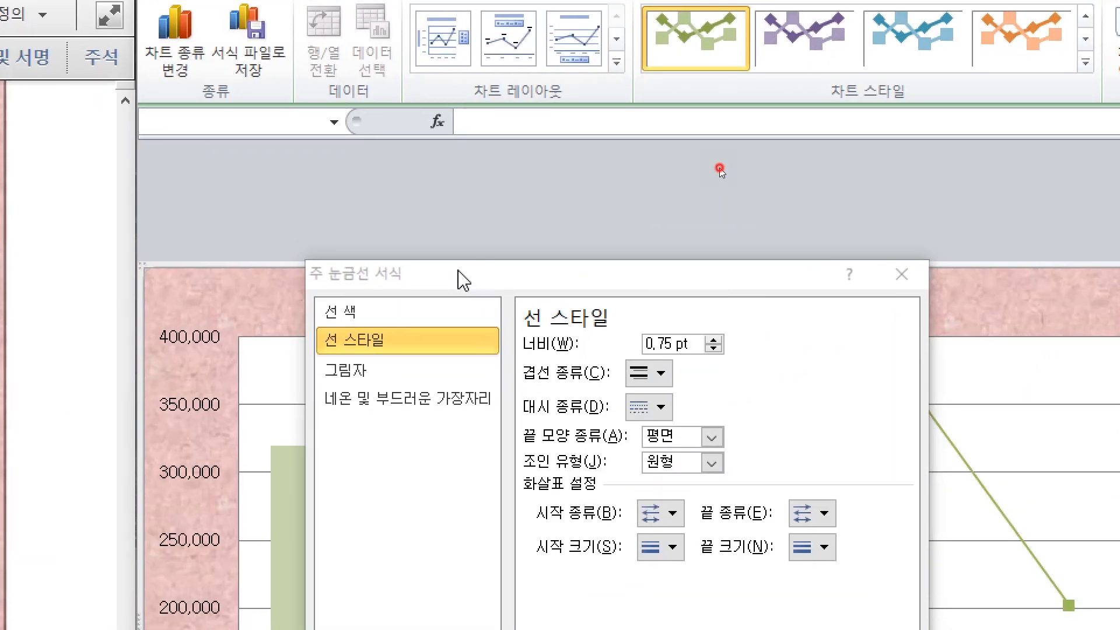
View the format settings of the secondary value axis and of the chart title, and close them
mouse_move(464, 280)
mouse_down()
mouse_move(450, 245)
mouse_move(450, 296)
mouse_up()
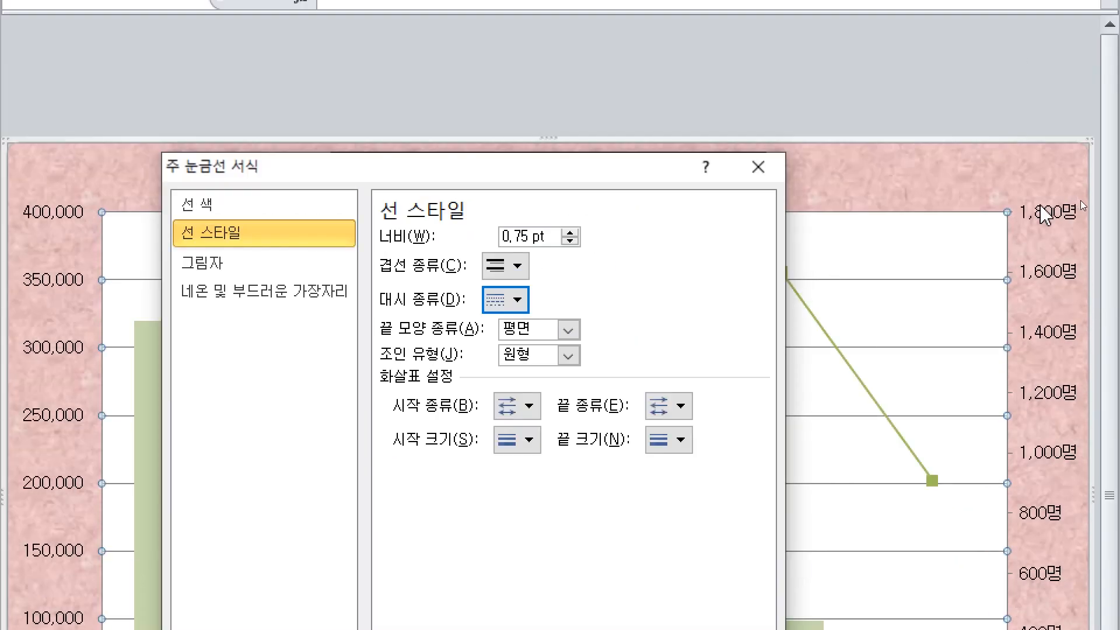
click(1080, 201)
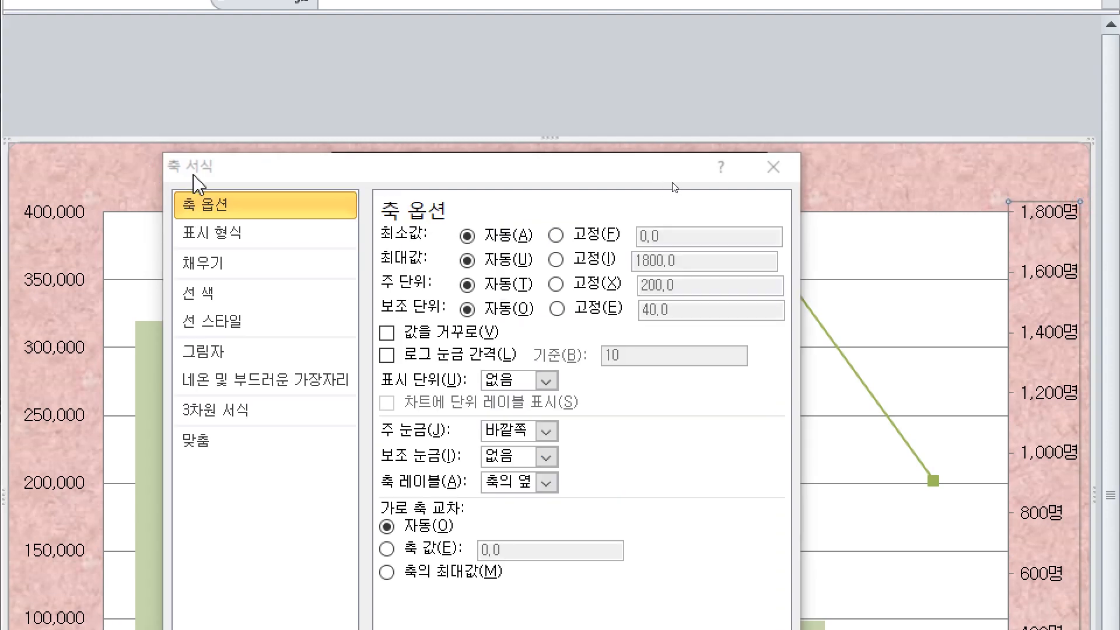
drag(294, 173, 479, 288)
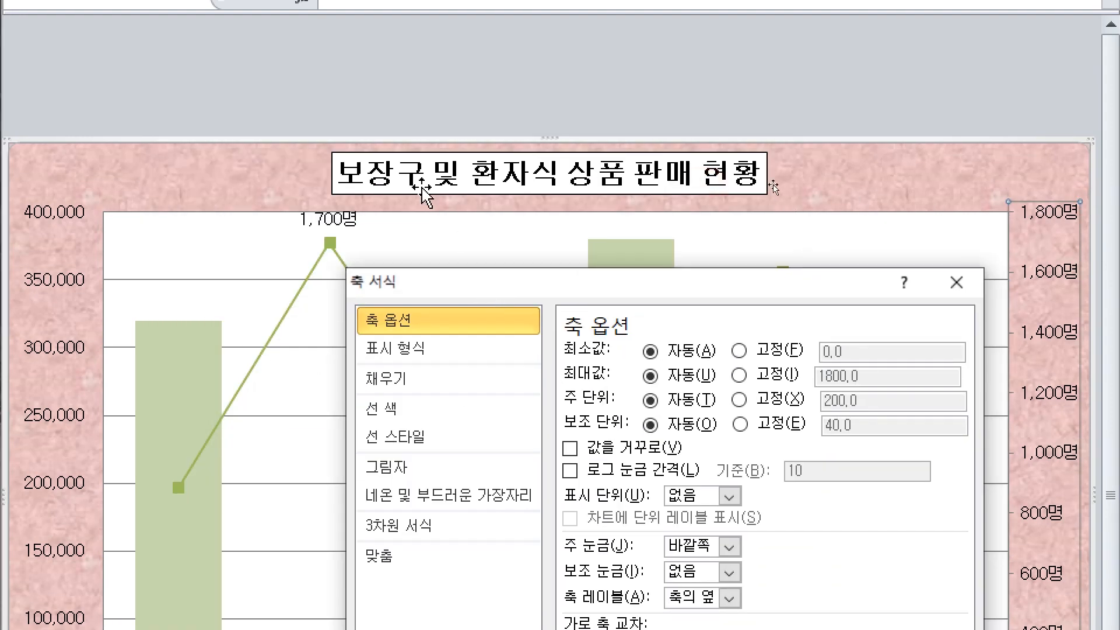
click(422, 185)
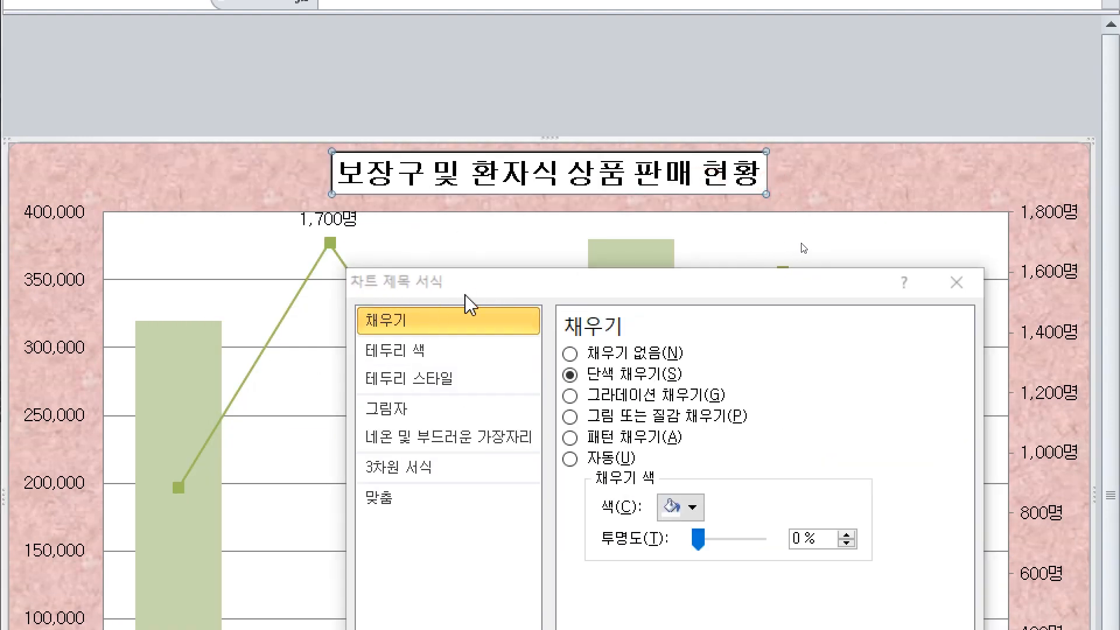
drag(483, 295, 386, 261)
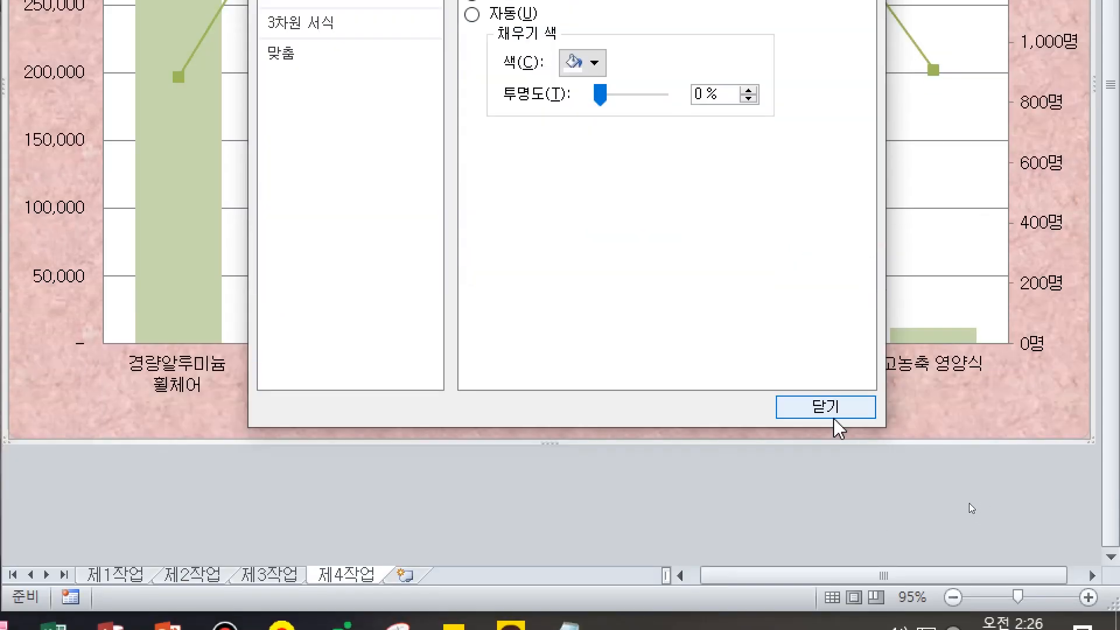
click(820, 407)
Set the secondary value axis's 주 단위 to a fixed value that matches the 300명 intervals of the sample chart
double_click(1074, 257)
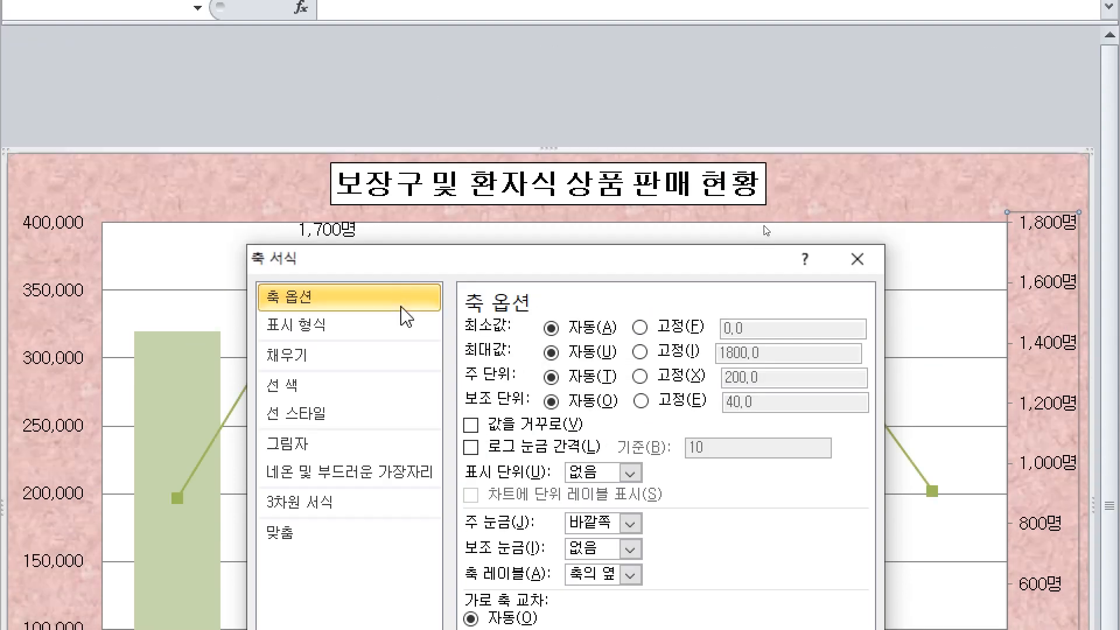
click(750, 12)
click(141, 280)
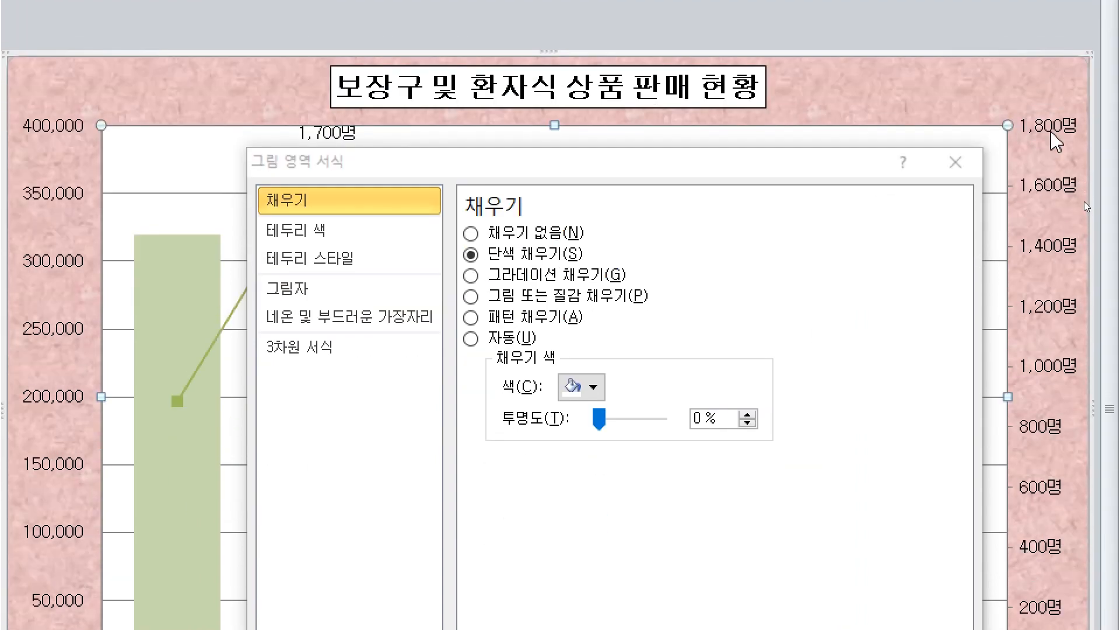
click(1112, 222)
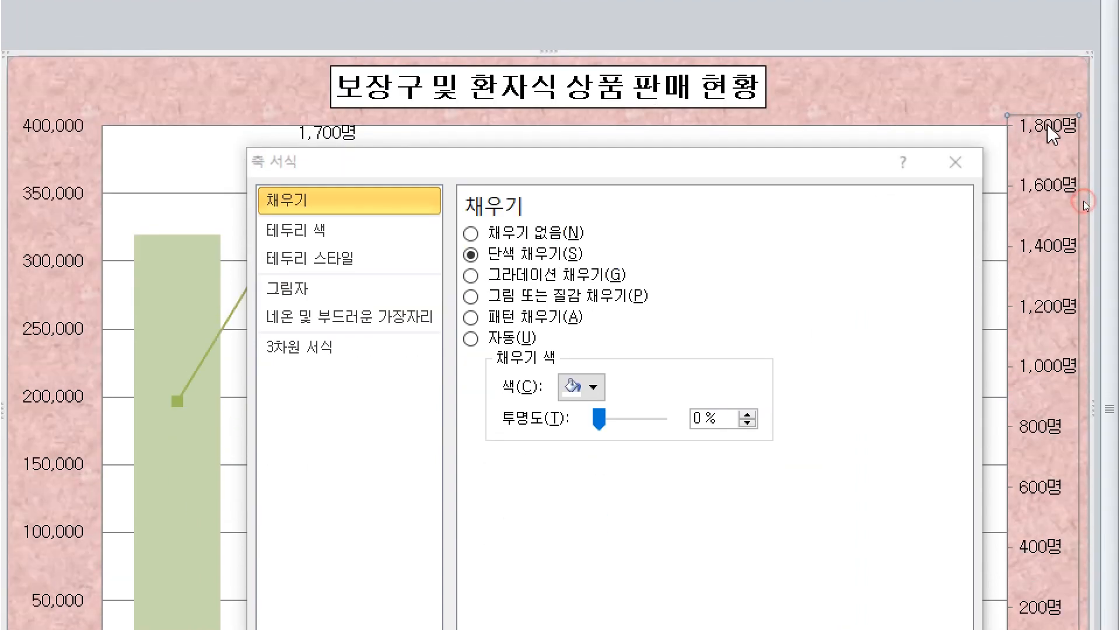
click(751, 282)
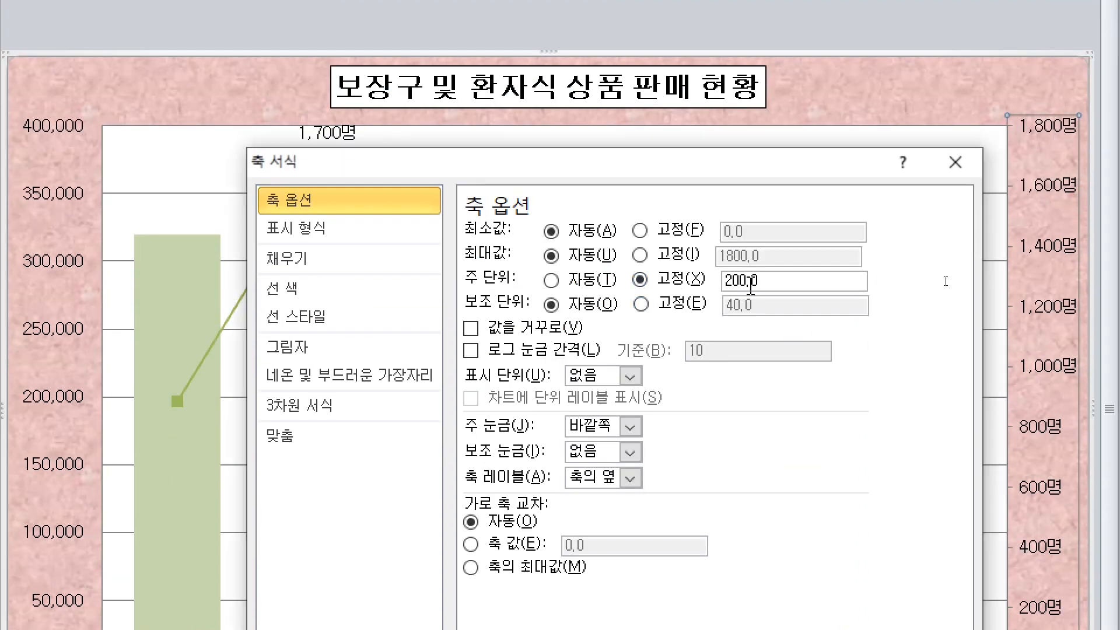
double_click(783, 285)
text(3)
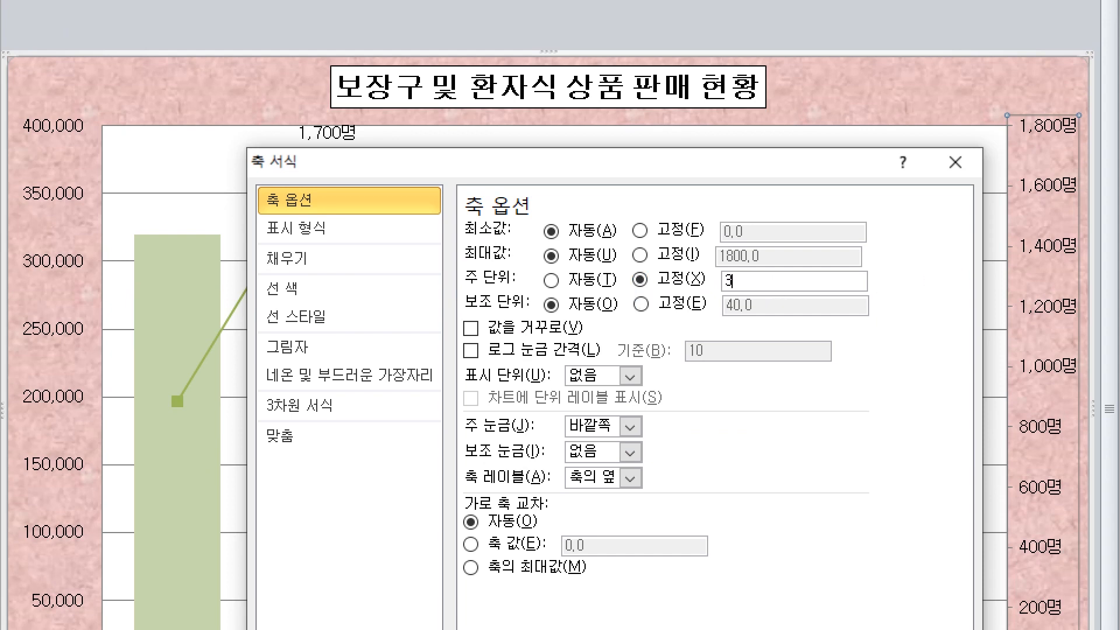